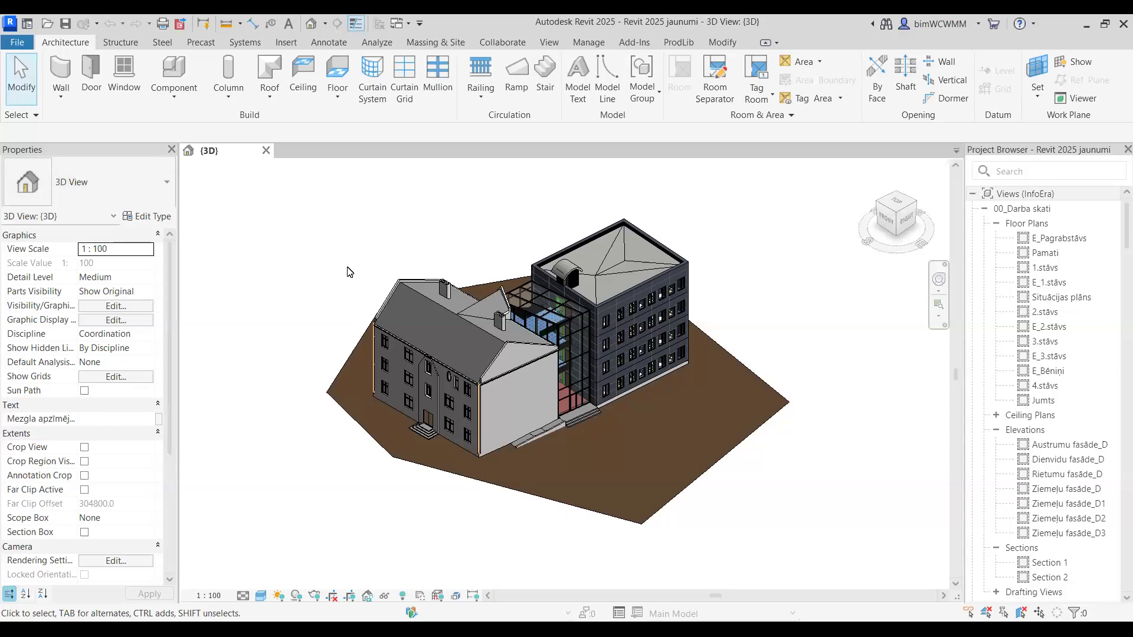
# - Examine the existing topography surface around the buildings from low and side angles, including its thickness near the basement walls
pyautogui.moveTo(349, 272); pyautogui.dragTo(312, 235, button='middle')
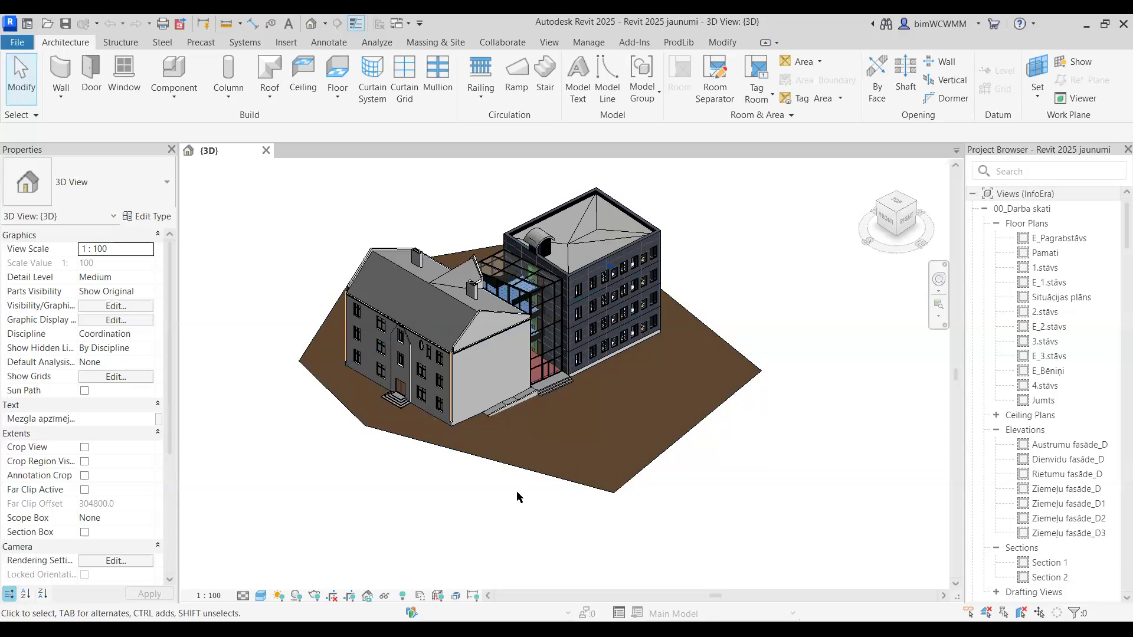
pyautogui.keyDown('shift'); pyautogui.moveTo(529, 478); pyautogui.dragTo(543, 446, button='middle'); pyautogui.keyUp('shift')
pyautogui.scroll(5, 546, 436)
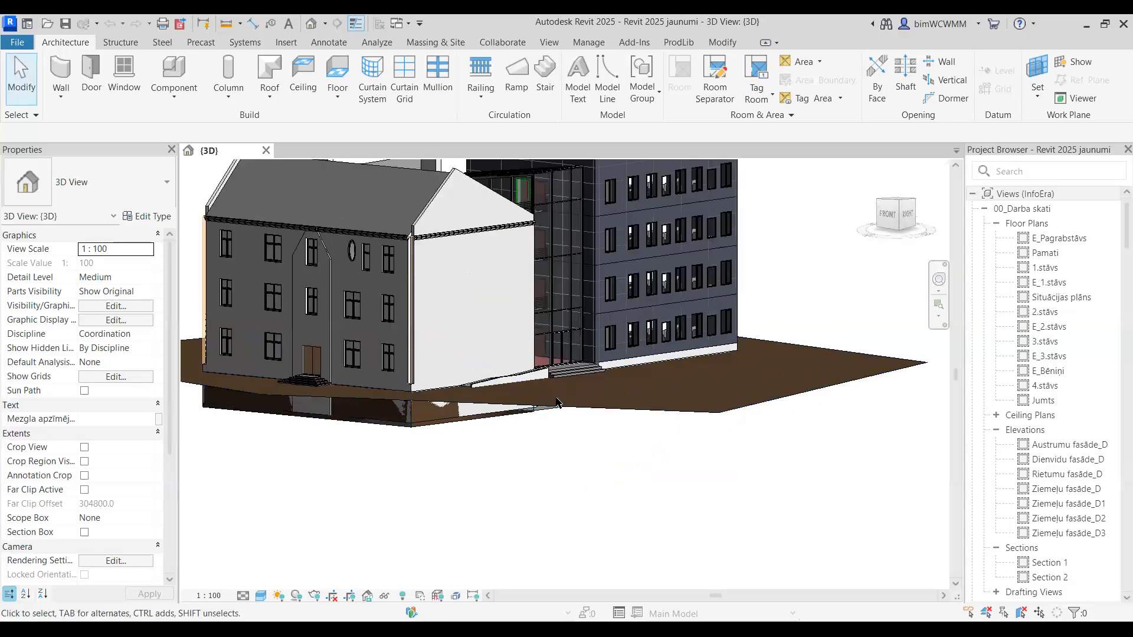
pyautogui.click(575, 411)
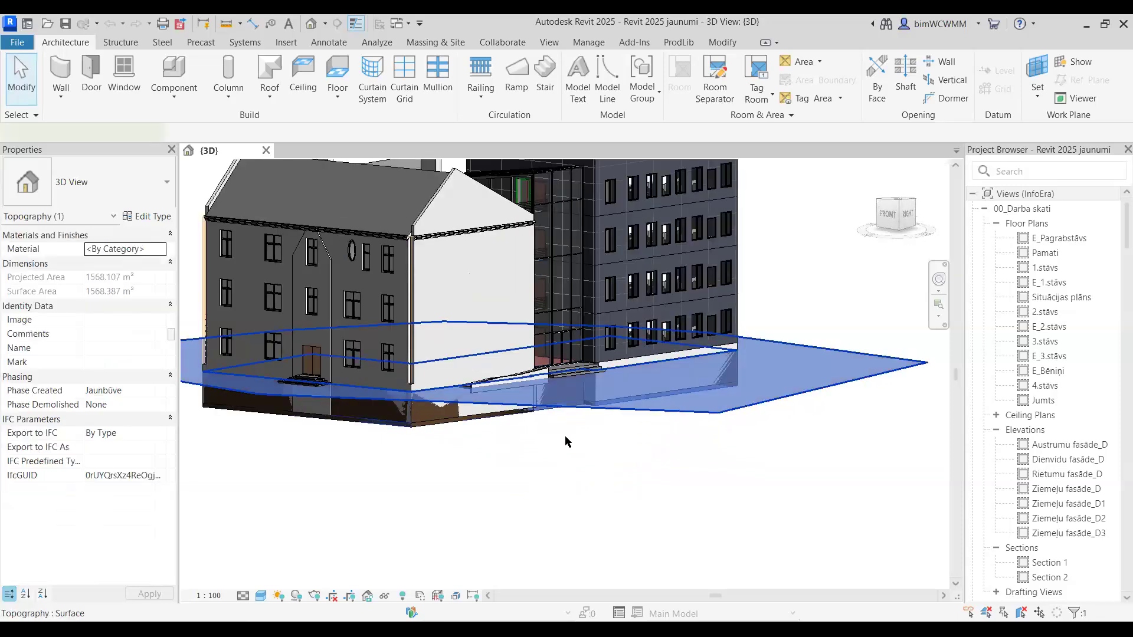
pyautogui.keyDown('shift'); pyautogui.moveTo(554, 444); pyautogui.dragTo(579, 439, button='middle'); pyautogui.keyUp('shift')
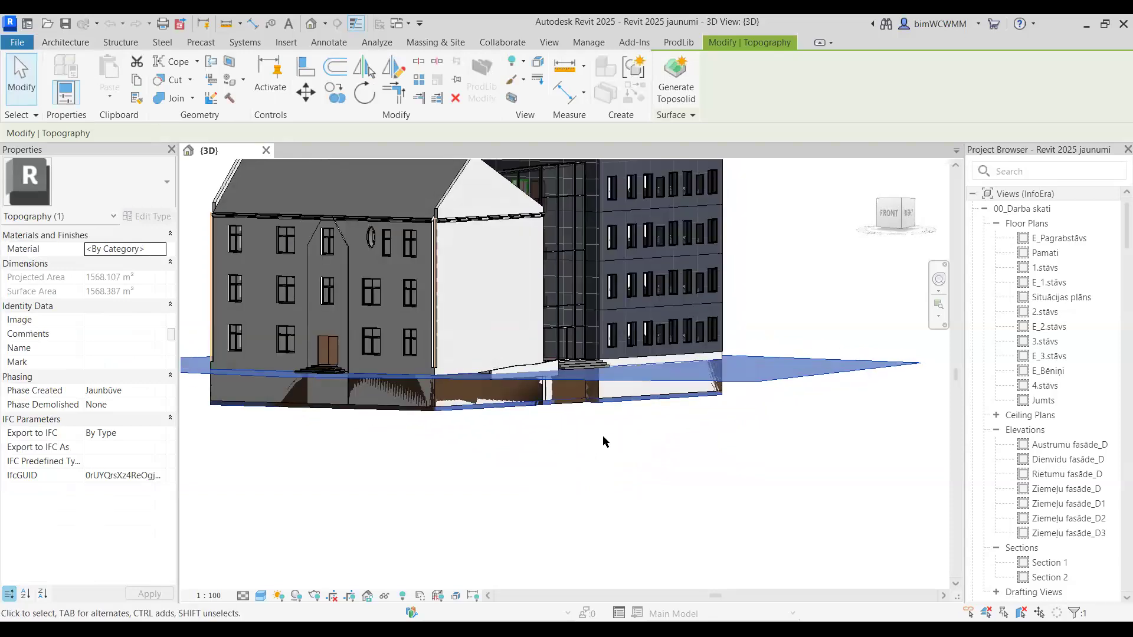
pyautogui.scroll(3, 603, 436)
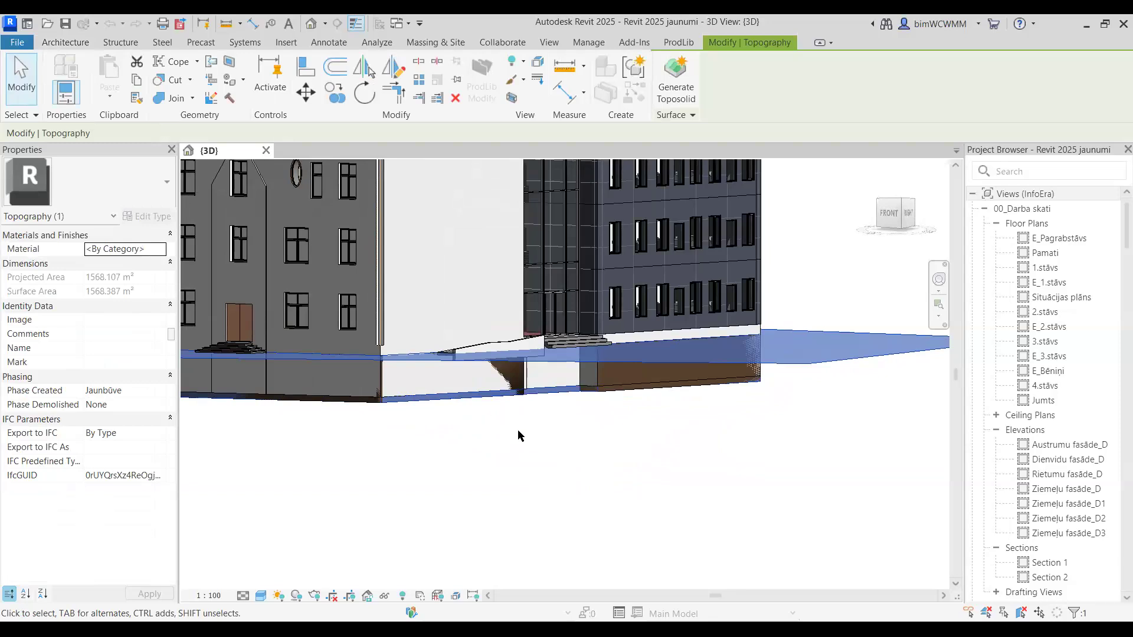
pyautogui.click(654, 421)
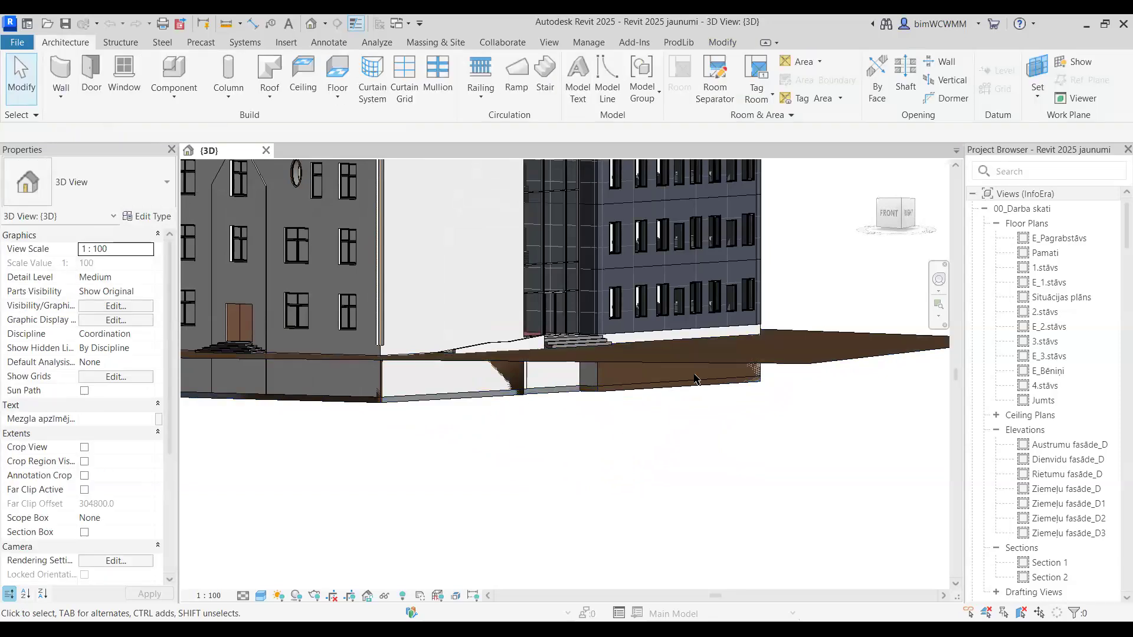
pyautogui.scroll(3, 697, 374)
pyautogui.keyDown('shift'); pyautogui.moveTo(704, 358); pyautogui.dragTo(584, 451, button='middle'); pyautogui.keyUp('shift')
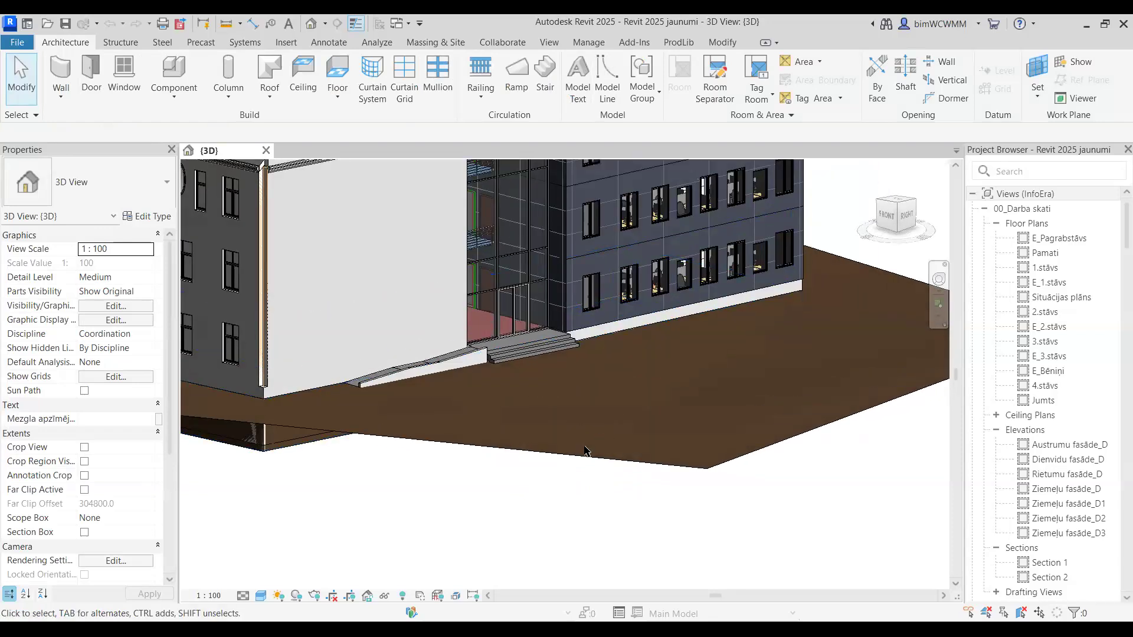
# - Generate a toposolid from the existing topography surface with base level 1.stāvs and family type Zemes virsma
pyautogui.click(569, 425)
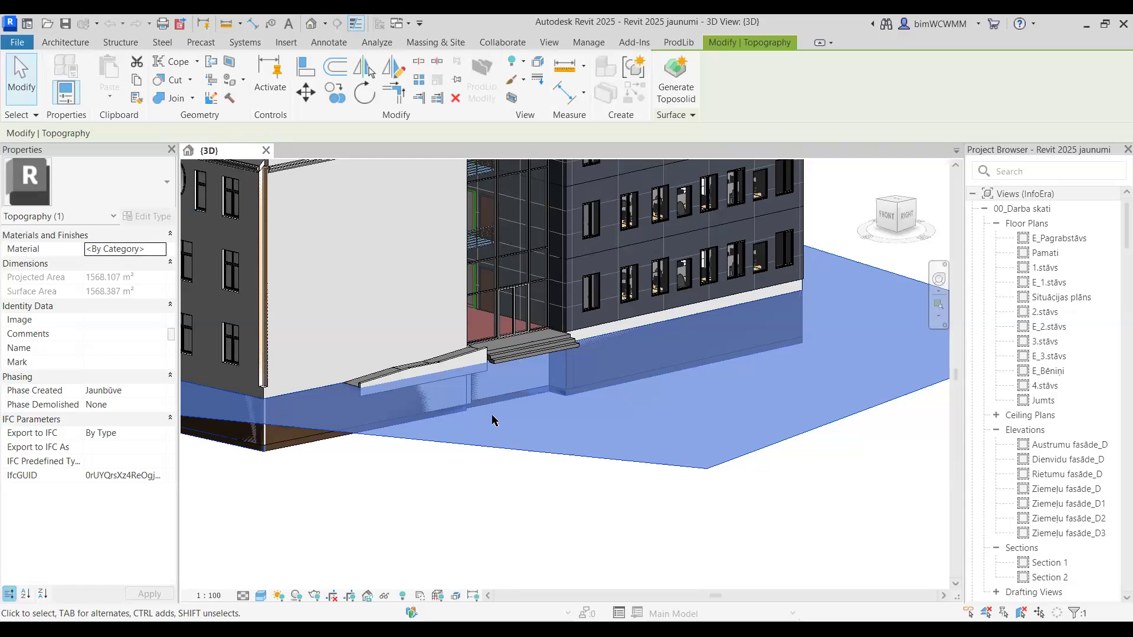
pyautogui.scroll(-3, 495, 420)
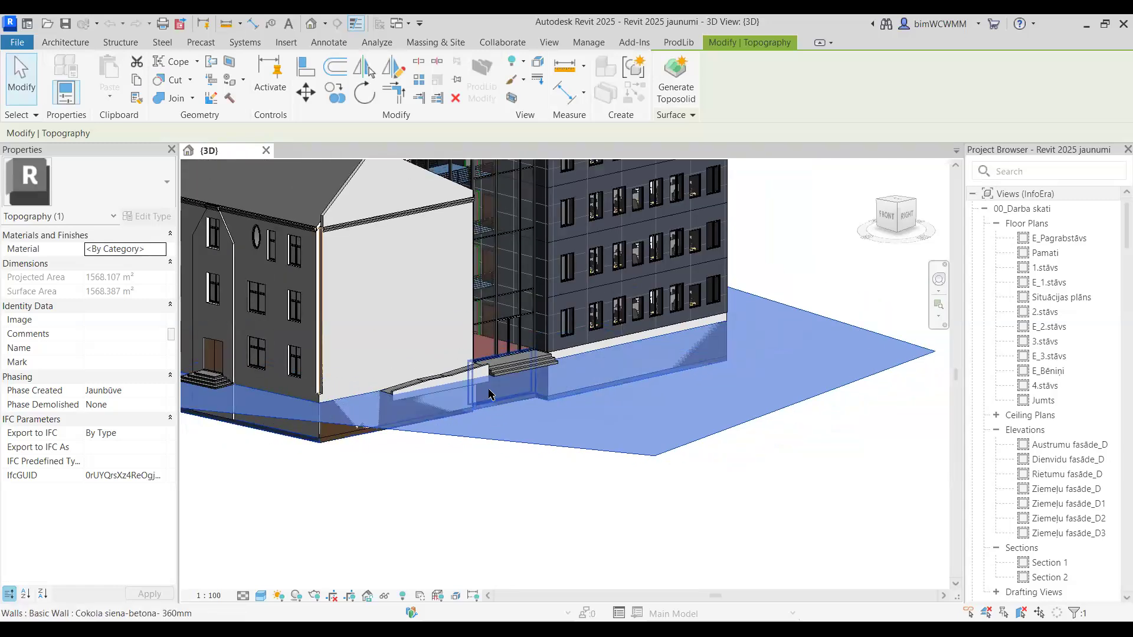
pyautogui.click(666, 89)
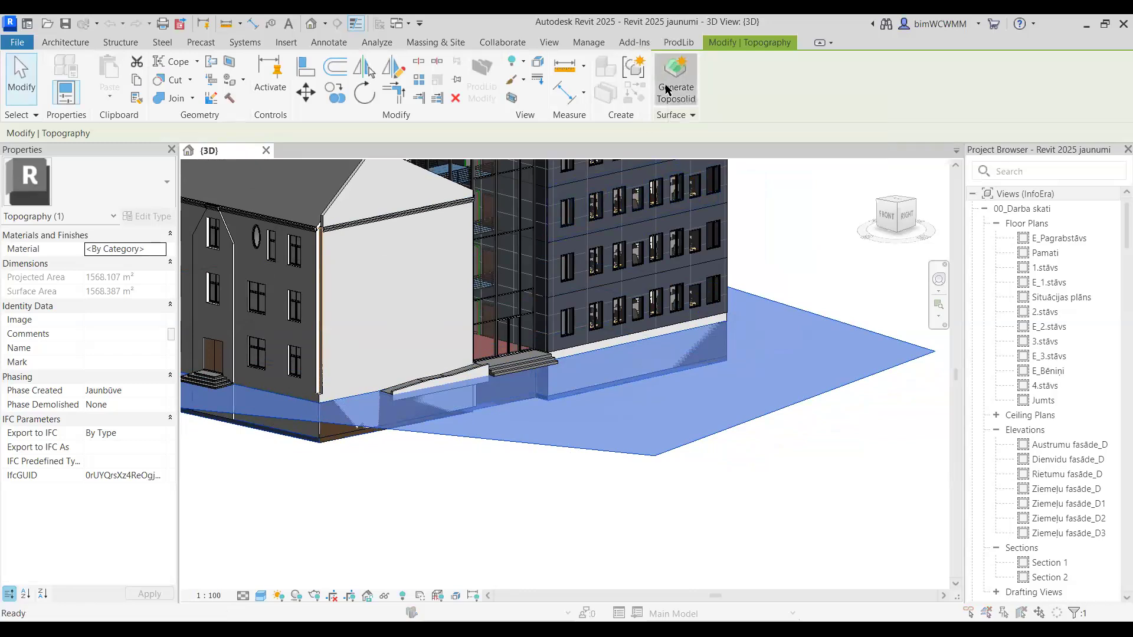
pyautogui.click(533, 327)
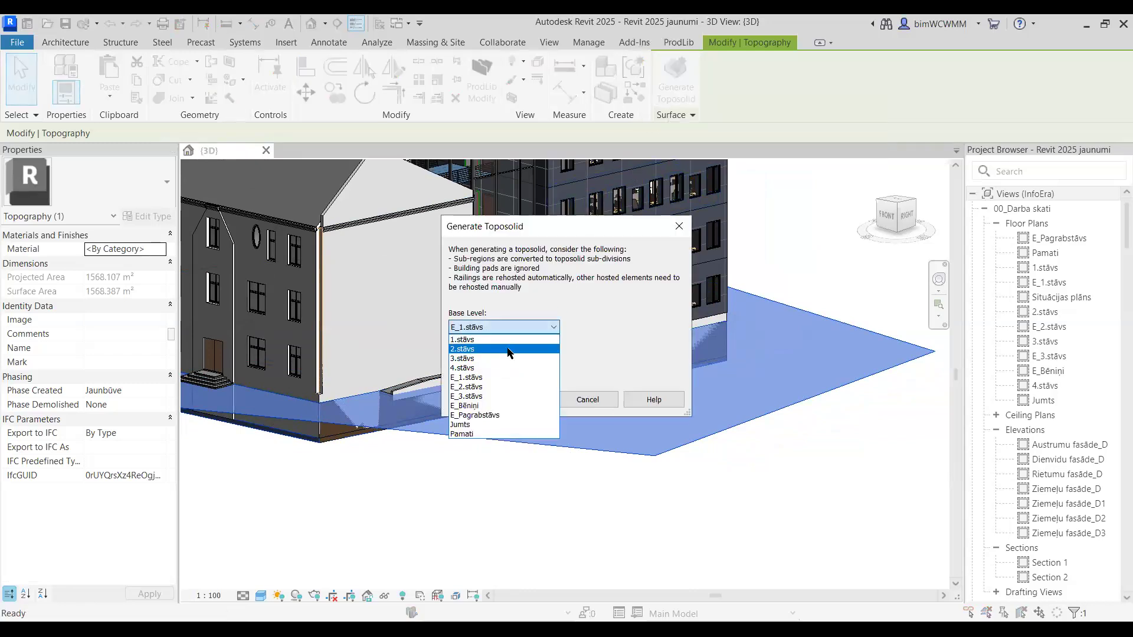
pyautogui.click(511, 340)
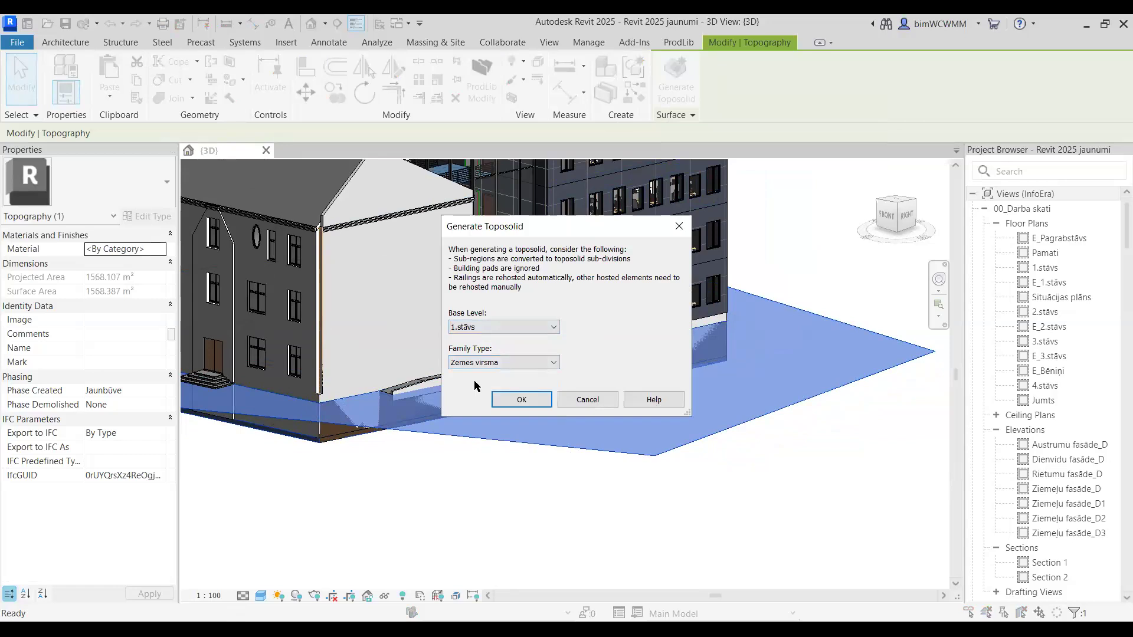
pyautogui.click(504, 401)
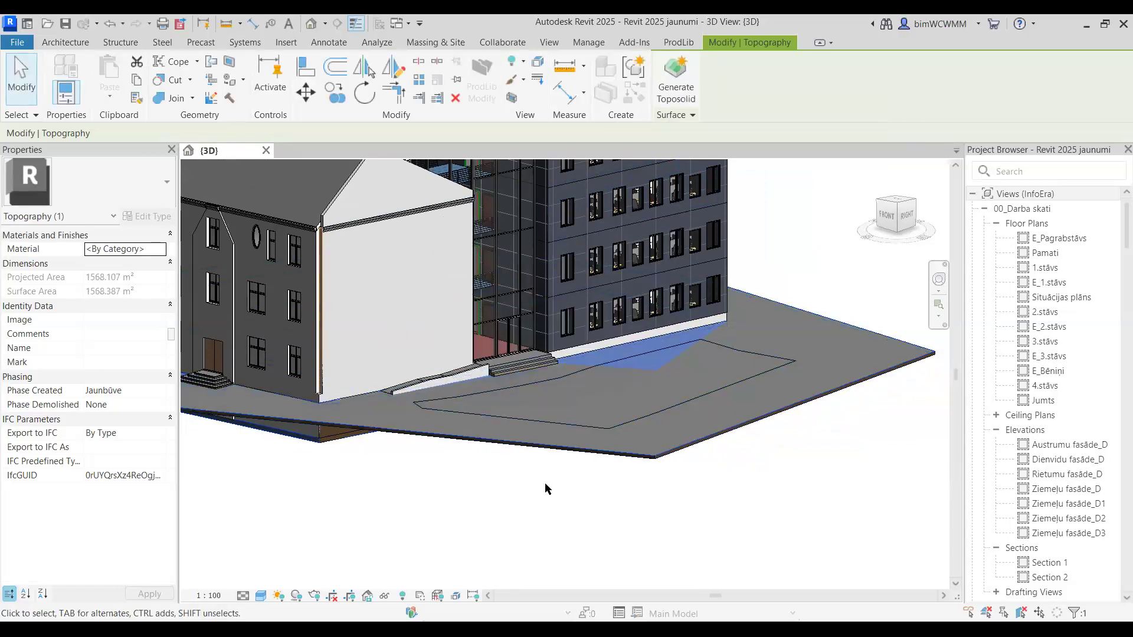
# - Hide the original topography surface in the 3D view, keeping the generated toposolid shown
pyautogui.moveTo(512, 452)
pyautogui.keyDown('shift'); pyautogui.mouseDown(button='middle')
pyautogui.moveTo(519, 476)
pyautogui.moveTo(504, 468)
pyautogui.mouseUp(button='middle'); pyautogui.keyUp('shift')
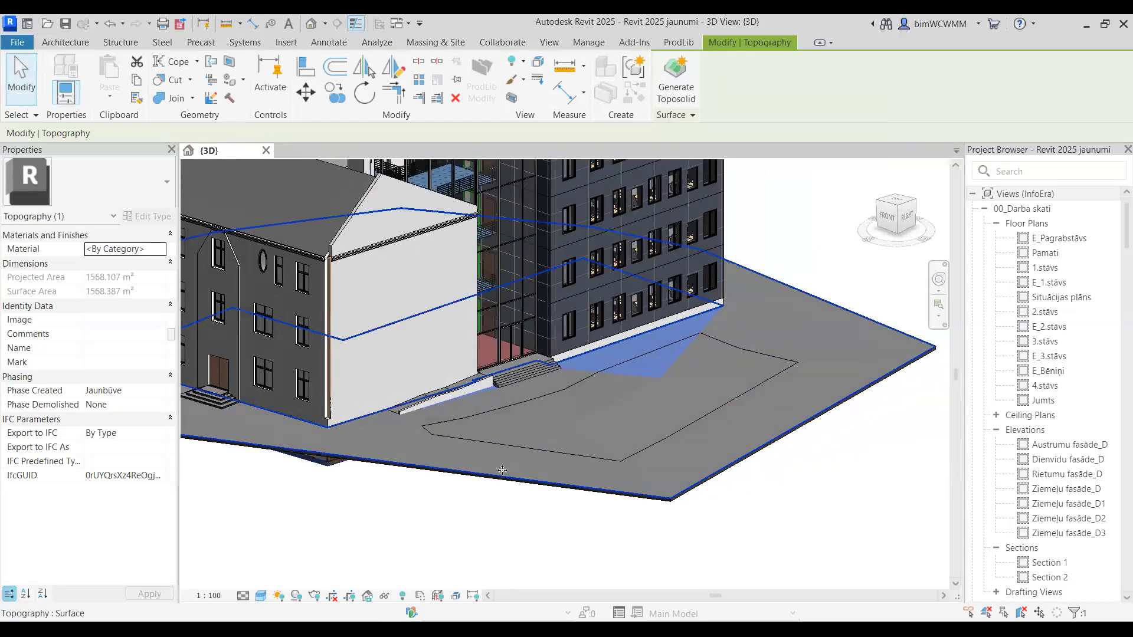
pyautogui.click(462, 526)
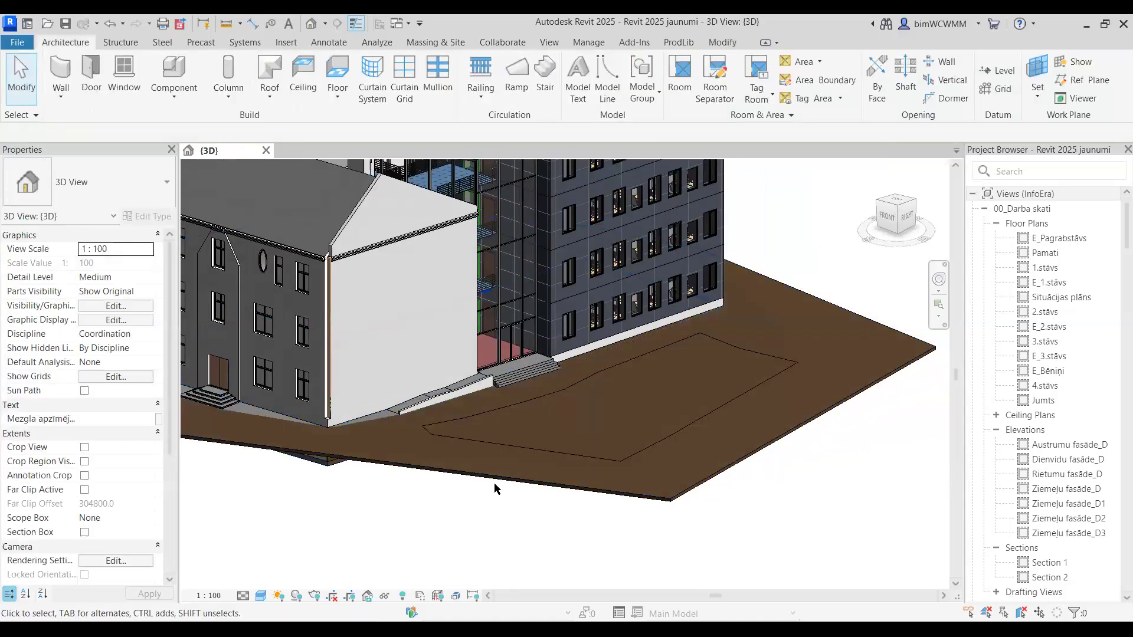
pyautogui.click(498, 473)
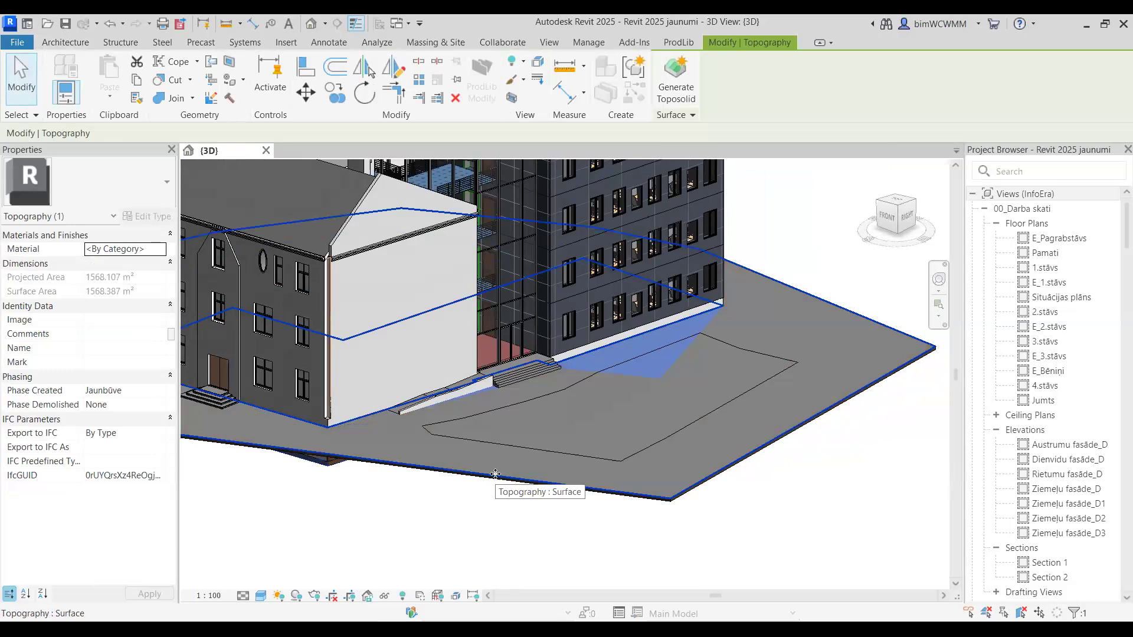
pyautogui.rightClick(496, 474)
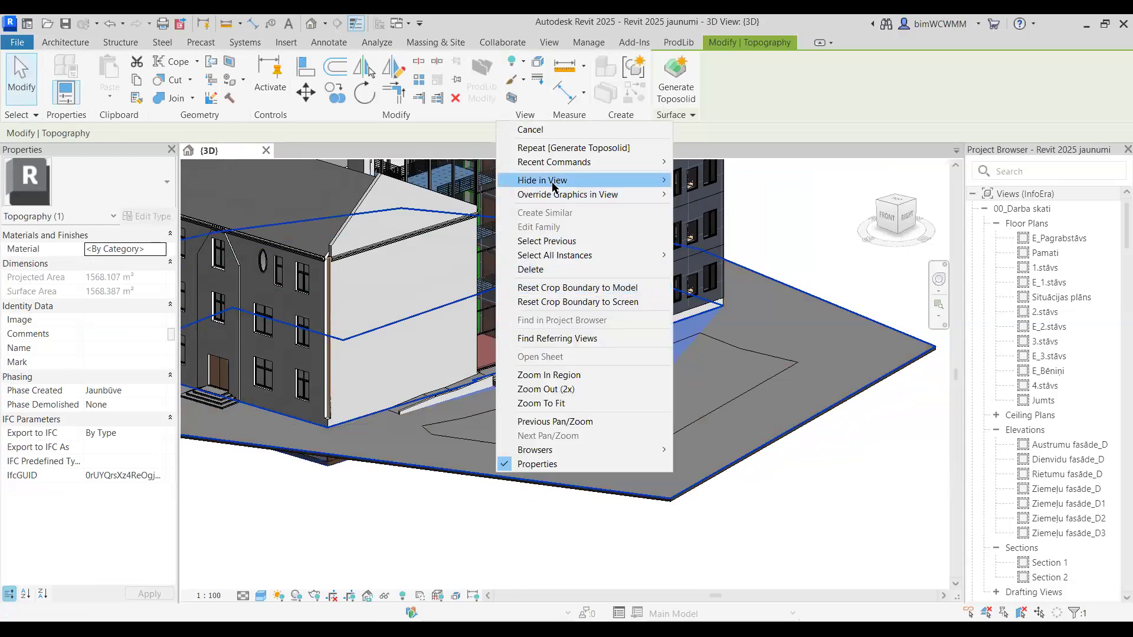
pyautogui.click(487, 523)
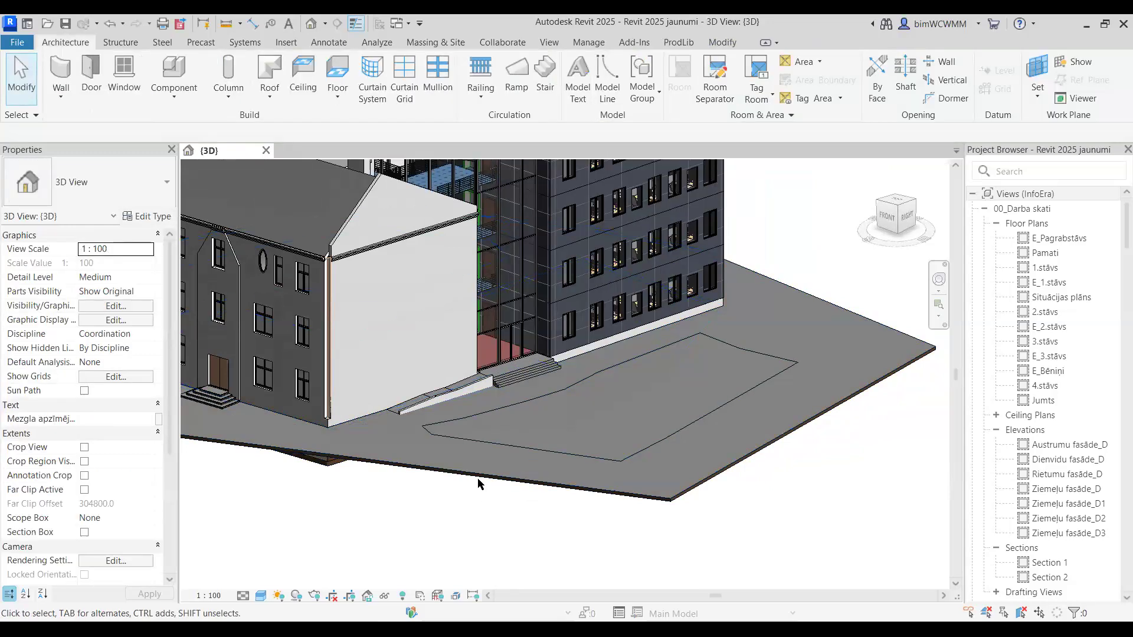
# - Set the layer thicknesses in the Zemes virsma toposolid type's structure to 50 for Grass and 5000 for Earth
pyautogui.click(483, 480)
pyautogui.keyDown('shift'); pyautogui.moveTo(519, 481); pyautogui.dragTo(572, 435, button='middle'); pyautogui.keyUp('shift')
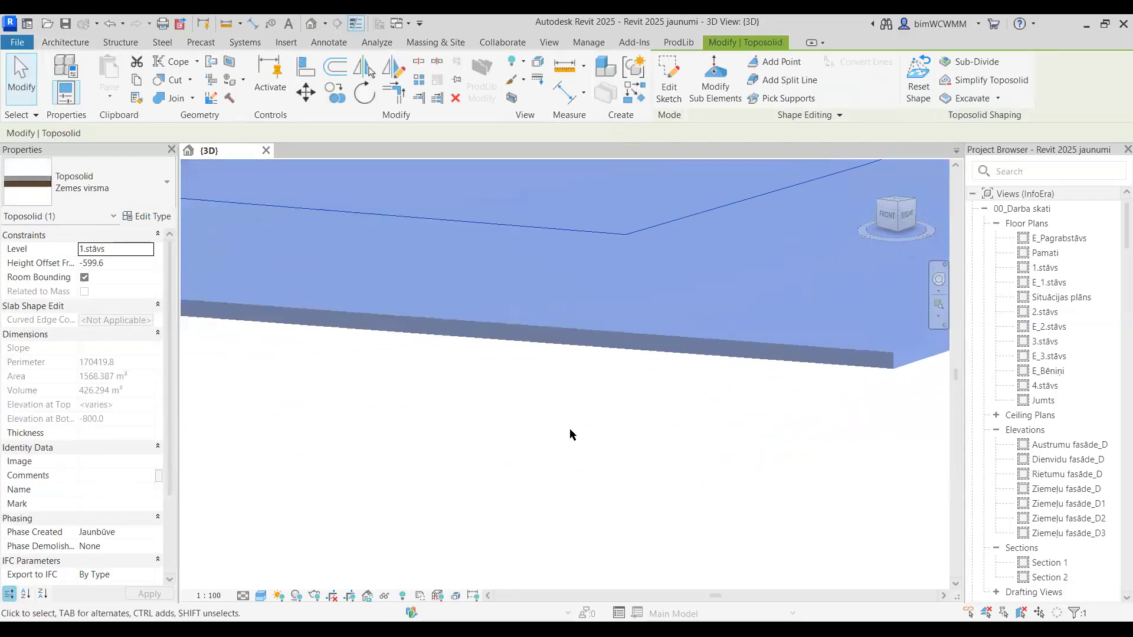
pyautogui.click(575, 398)
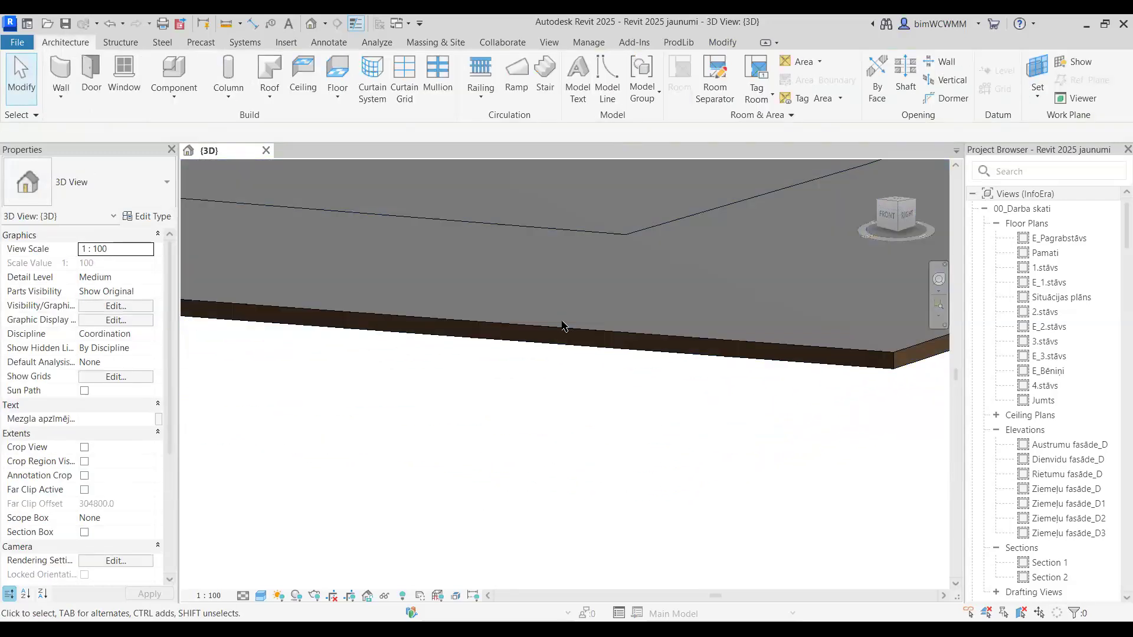
pyautogui.click(527, 335)
pyautogui.scroll(-6, 382, 344)
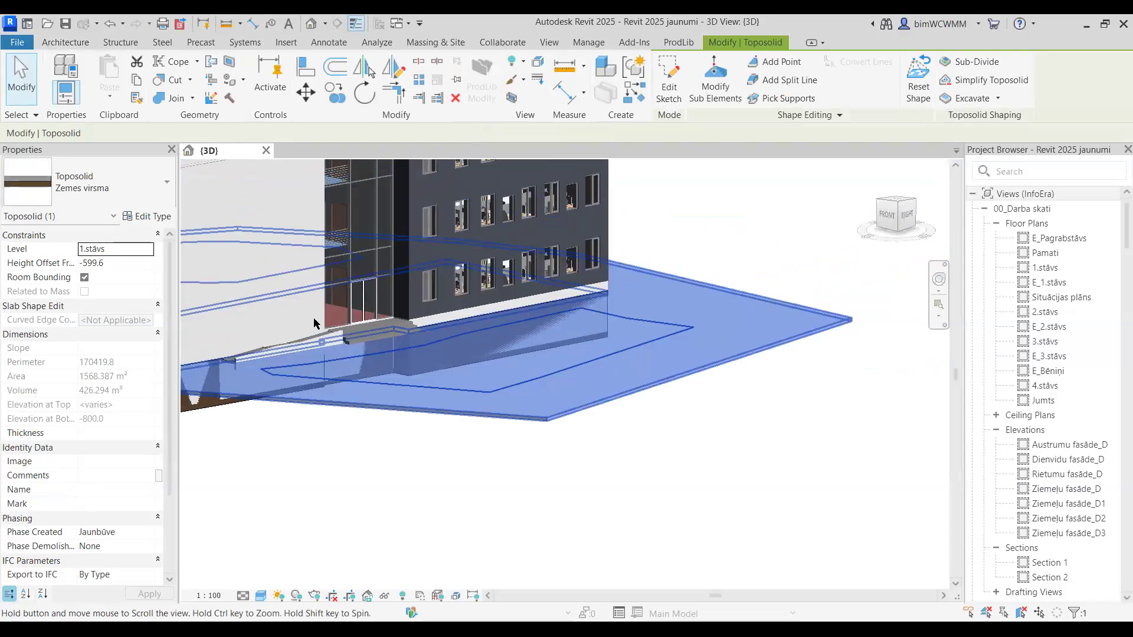
pyautogui.click(150, 219)
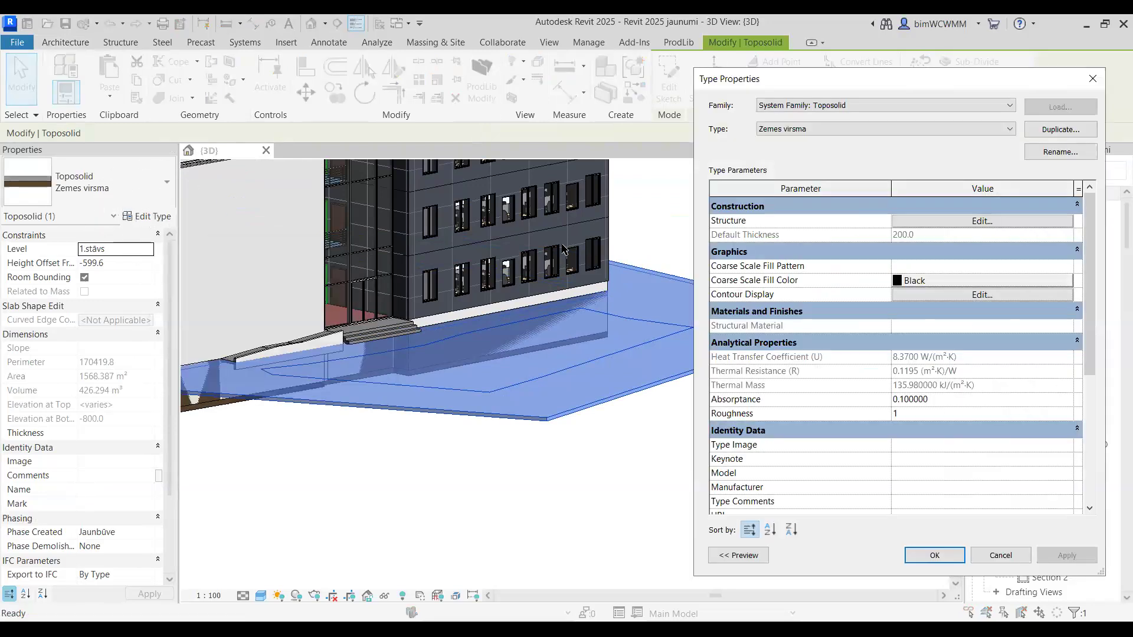
pyautogui.click(956, 221)
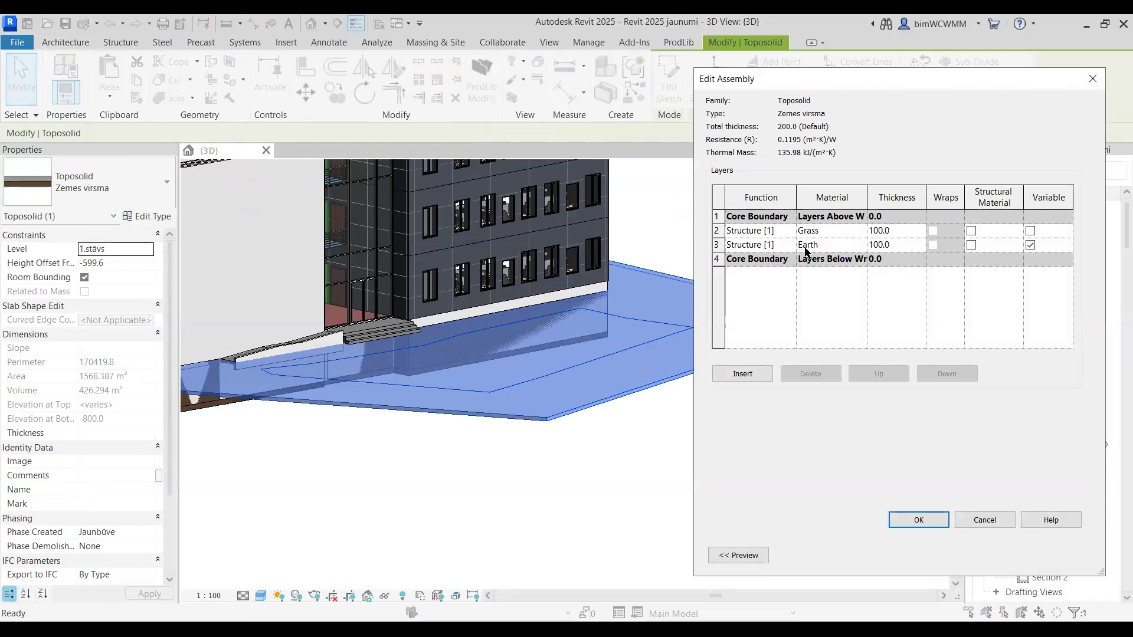
pyautogui.click(898, 231)
pyautogui.click(898, 231)
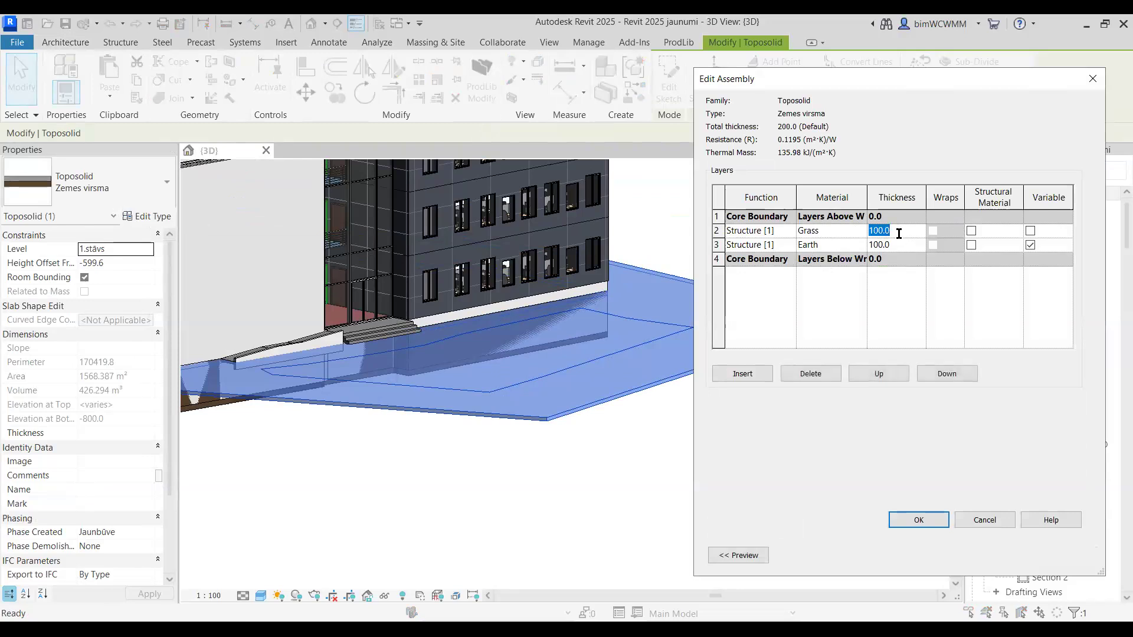
pyautogui.write('50')
pyautogui.click(895, 246)
pyautogui.write('5000')
pyautogui.click(924, 519)
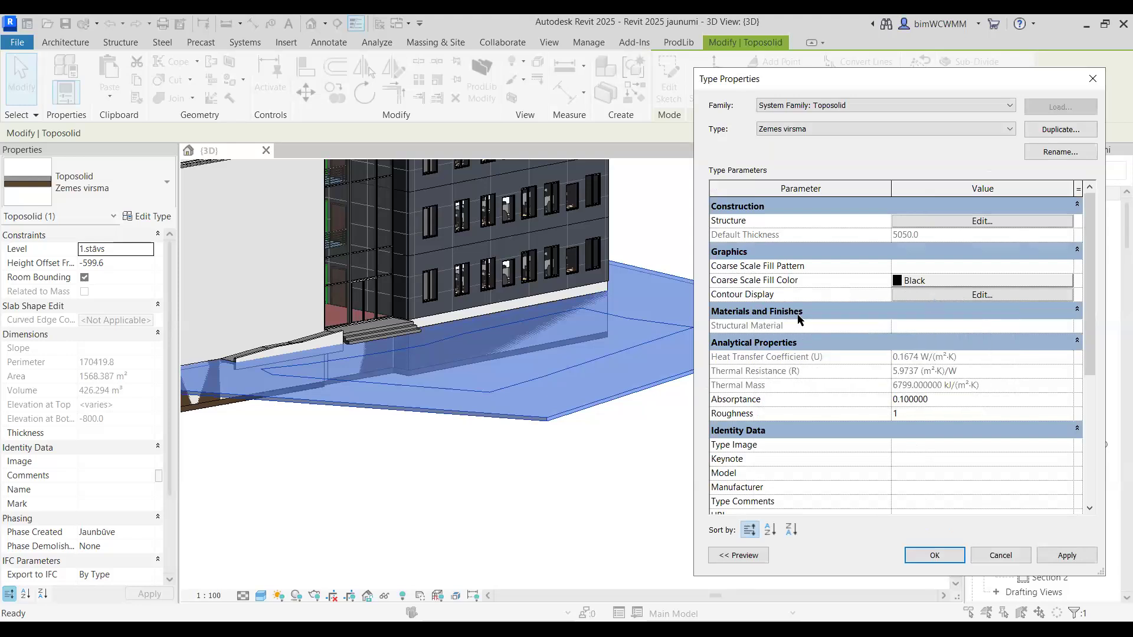
# - Set the toposolid type's contour intervals to 100 for primary and 50 for secondary contours, and apply the type changes
pyautogui.click(1022, 295)
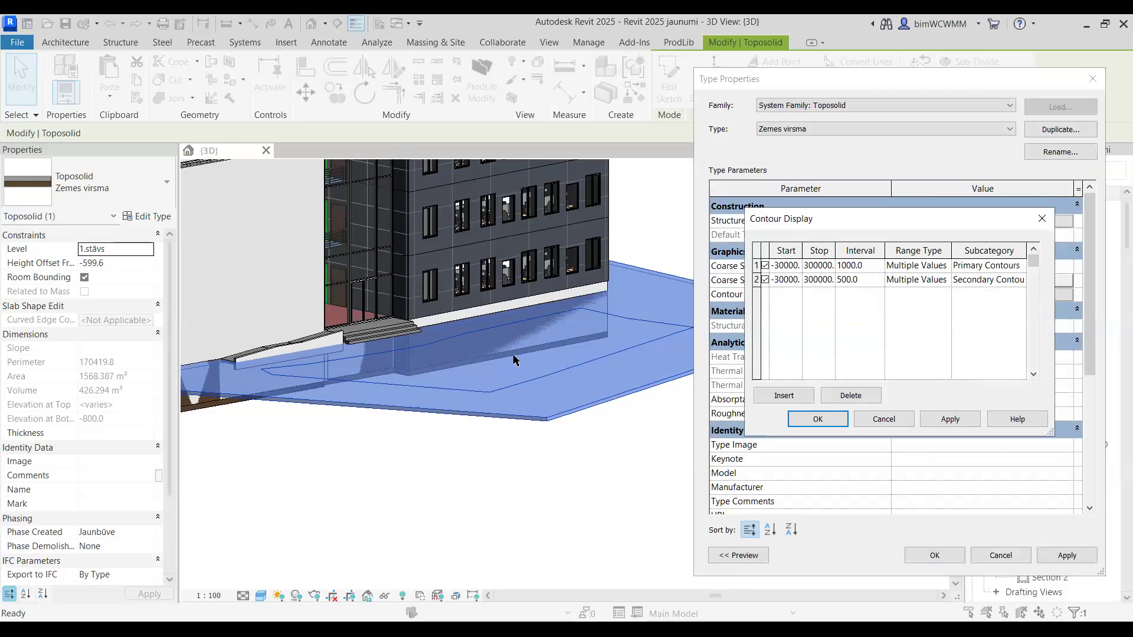
pyautogui.click(867, 266)
pyautogui.write('100')
pyautogui.click(855, 277)
pyautogui.write('50')
pyautogui.click(837, 426)
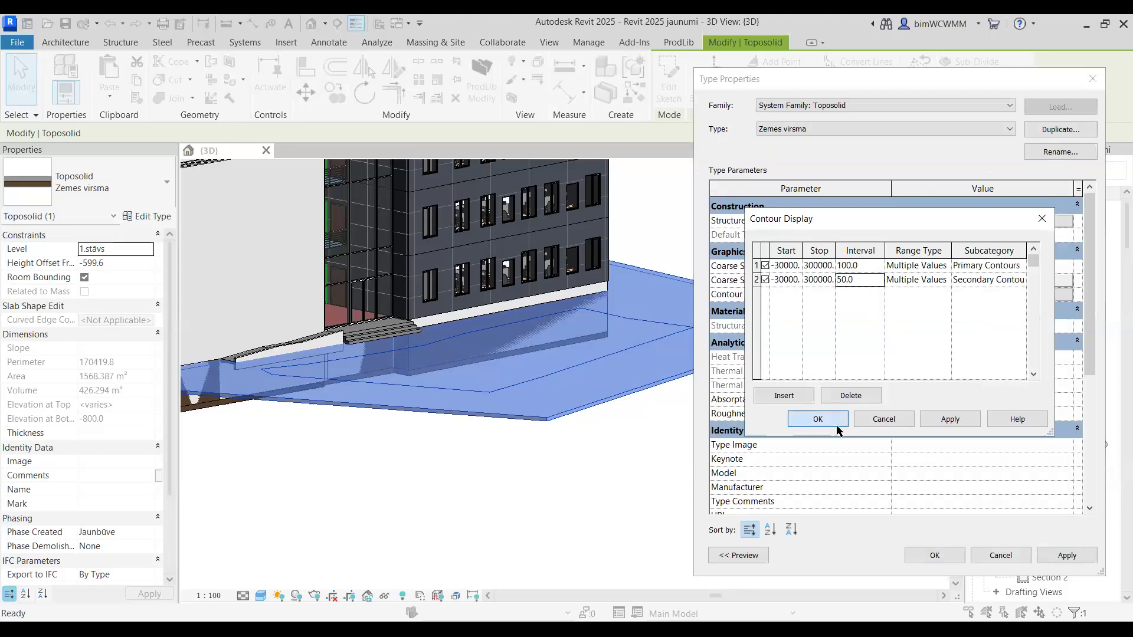
pyautogui.click(936, 556)
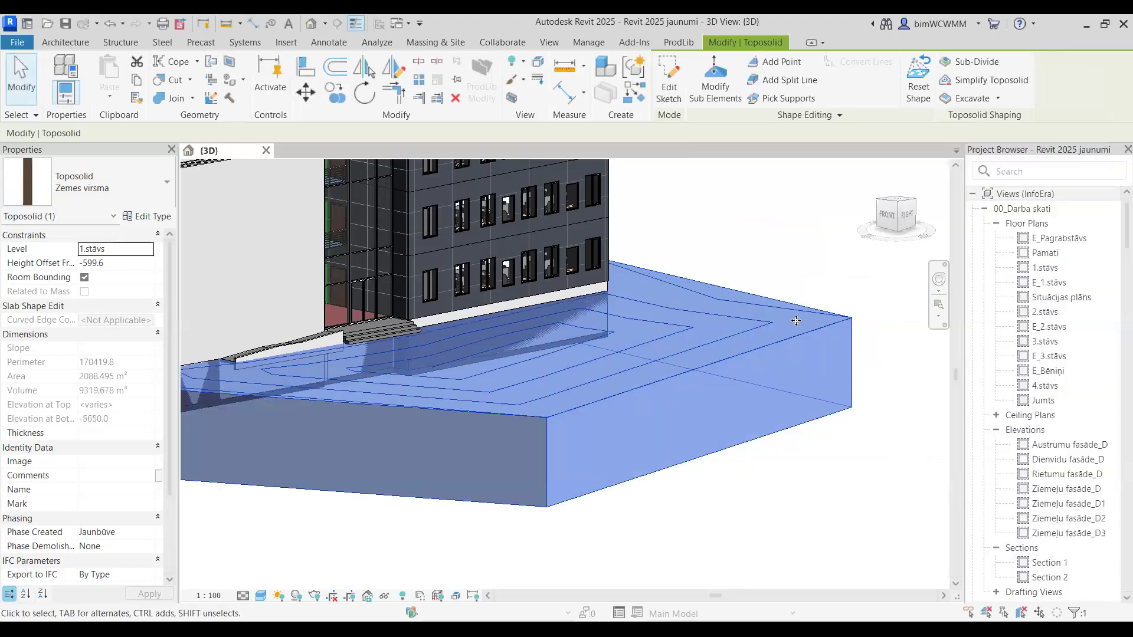
pyautogui.press('Escape')
# - Change the 3D view's visual style to Textures to view the toposolid's grass and earth materials close up
pyautogui.keyDown('shift'); pyautogui.moveTo(746, 348); pyautogui.dragTo(698, 369, button='middle'); pyautogui.keyUp('shift')
pyautogui.scroll(-4, 658, 386)
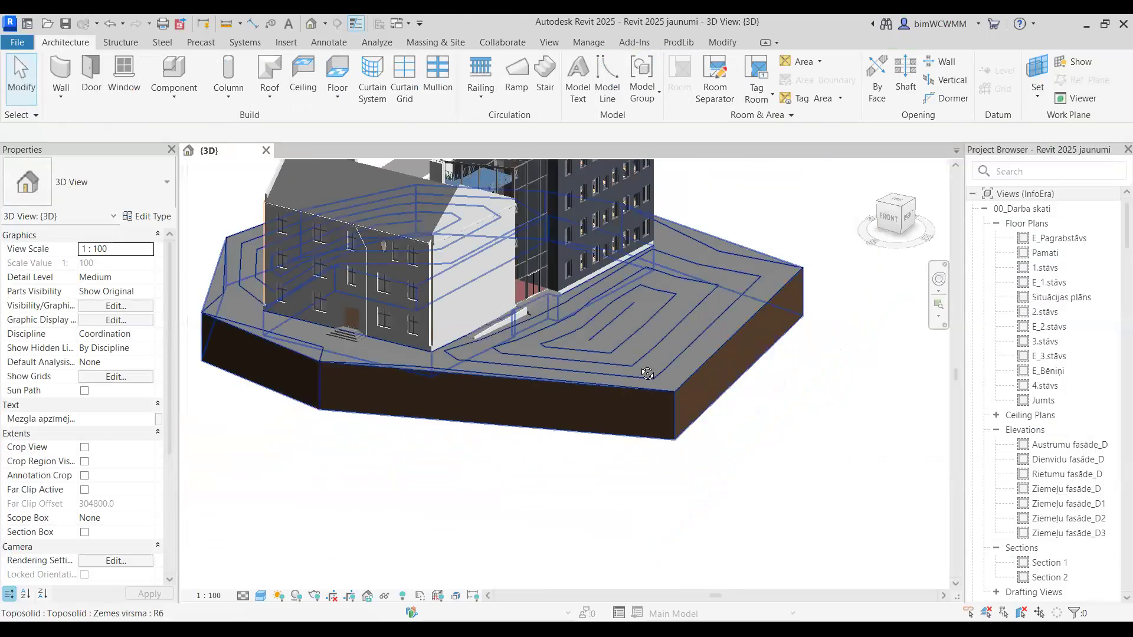
pyautogui.scroll(5, 558, 357)
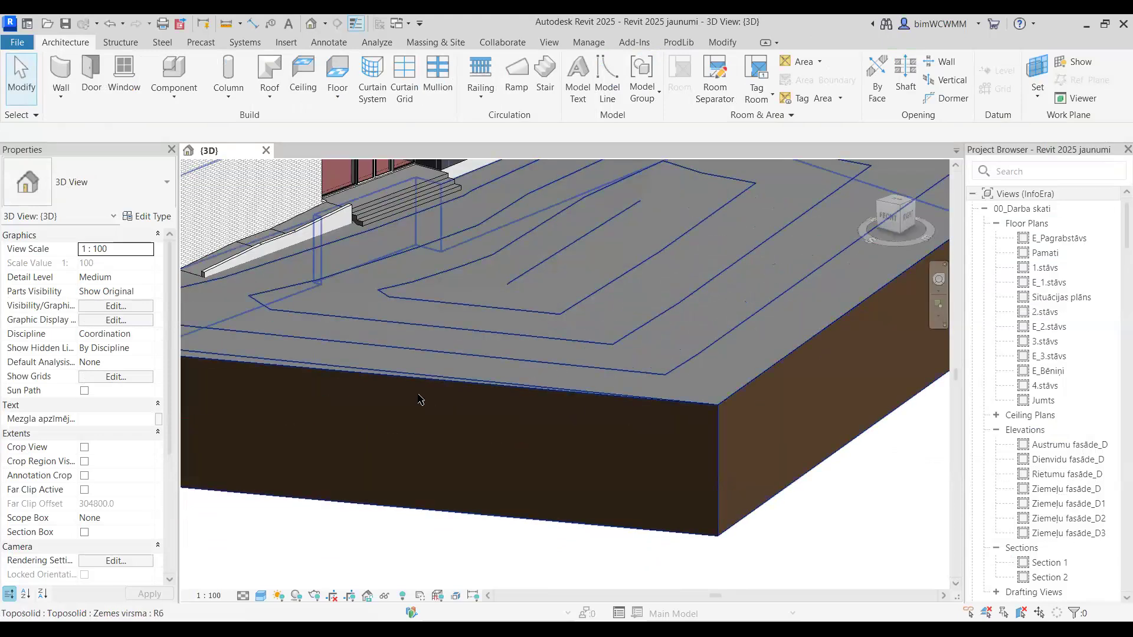
pyautogui.click(262, 596)
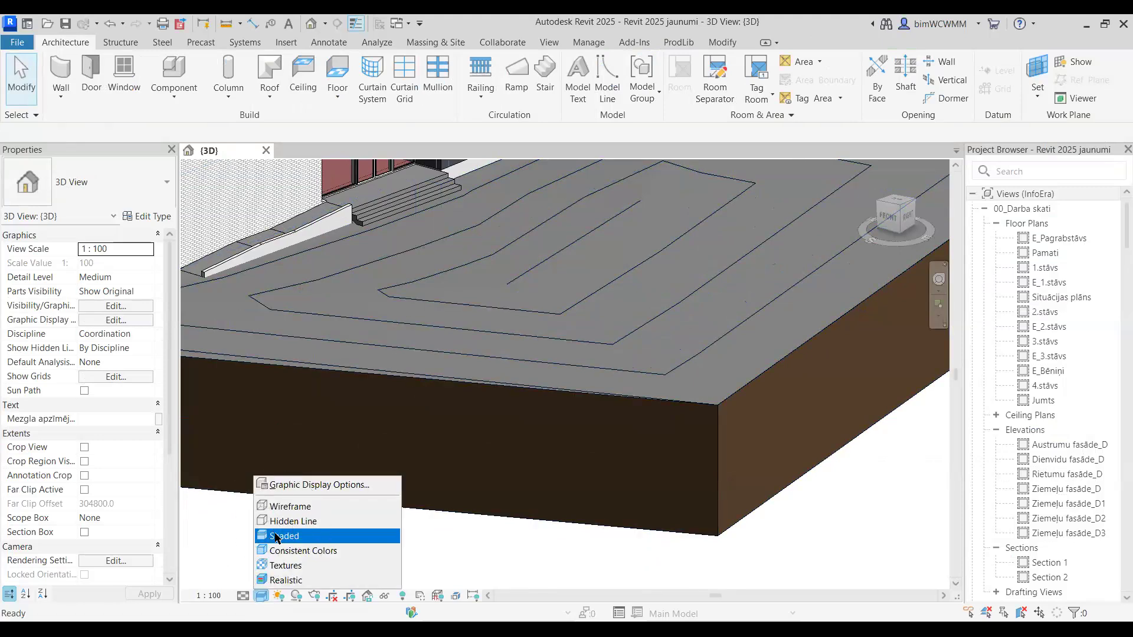
pyautogui.click(283, 567)
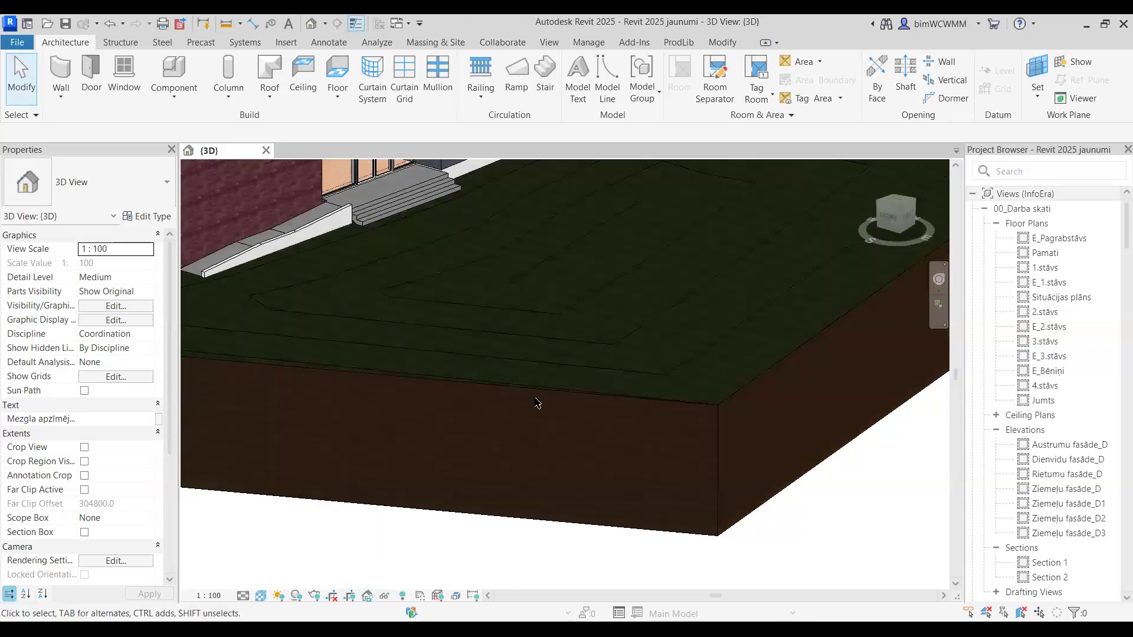
# - Return the 3D view's visual style to Shaded and look over the toposolid's contour lines
pyautogui.click(261, 596)
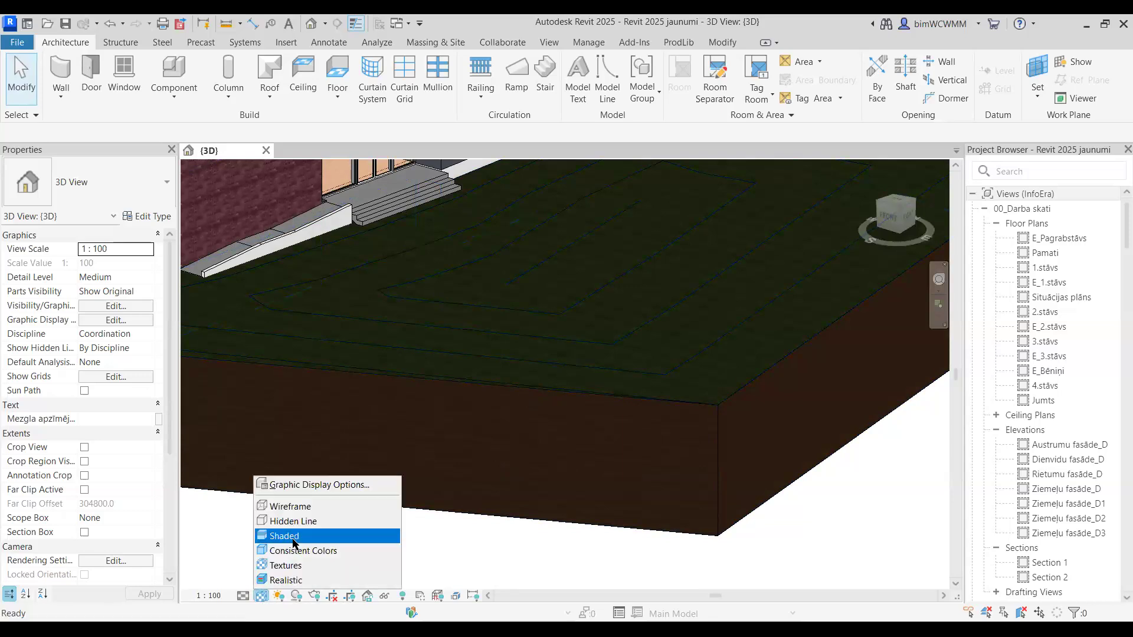
pyautogui.click(293, 541)
pyautogui.scroll(-3, 612, 417)
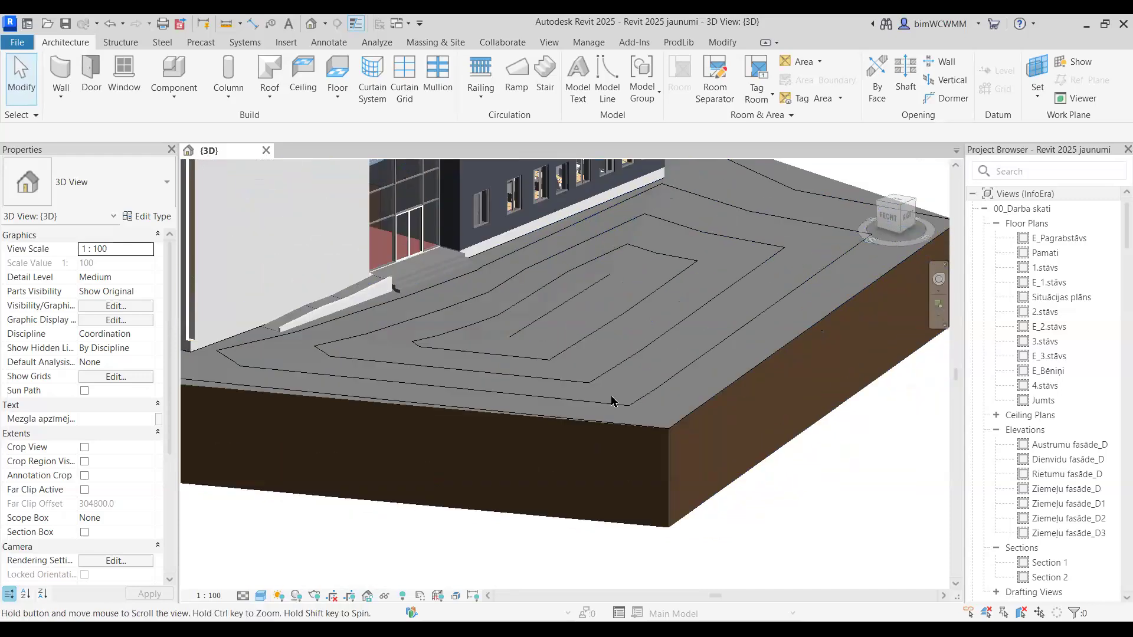
pyautogui.scroll(2, 614, 402)
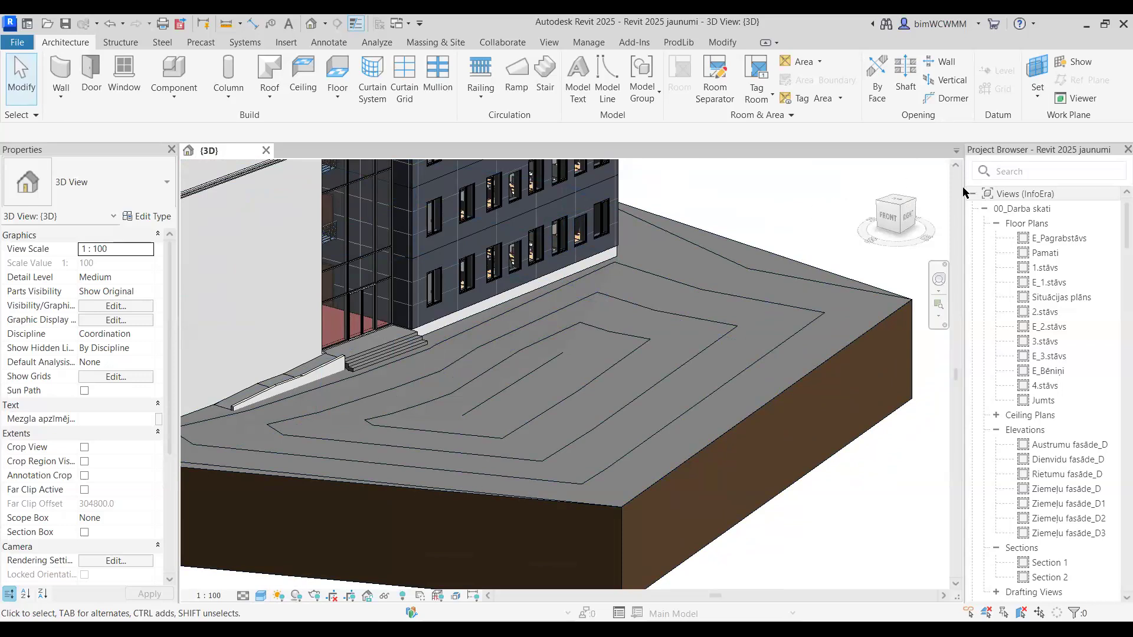
# - Open the Situācijas plāns floor plan at the area beside the building's gridded block
pyautogui.click(1049, 297)
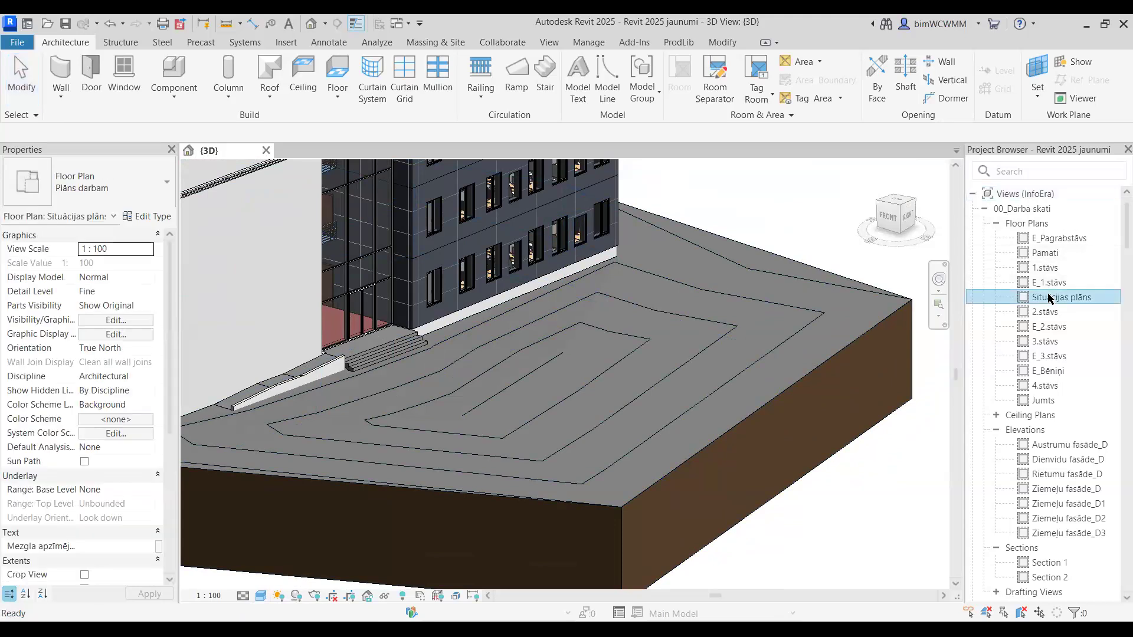
pyautogui.doubleClick(1048, 297)
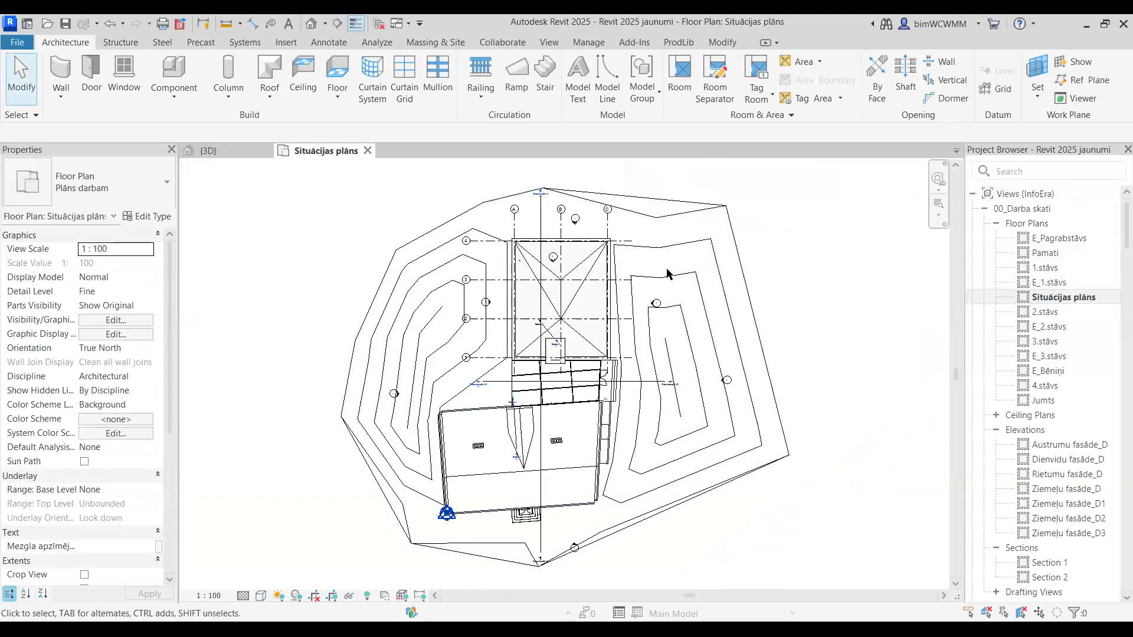
pyautogui.scroll(5, 689, 266)
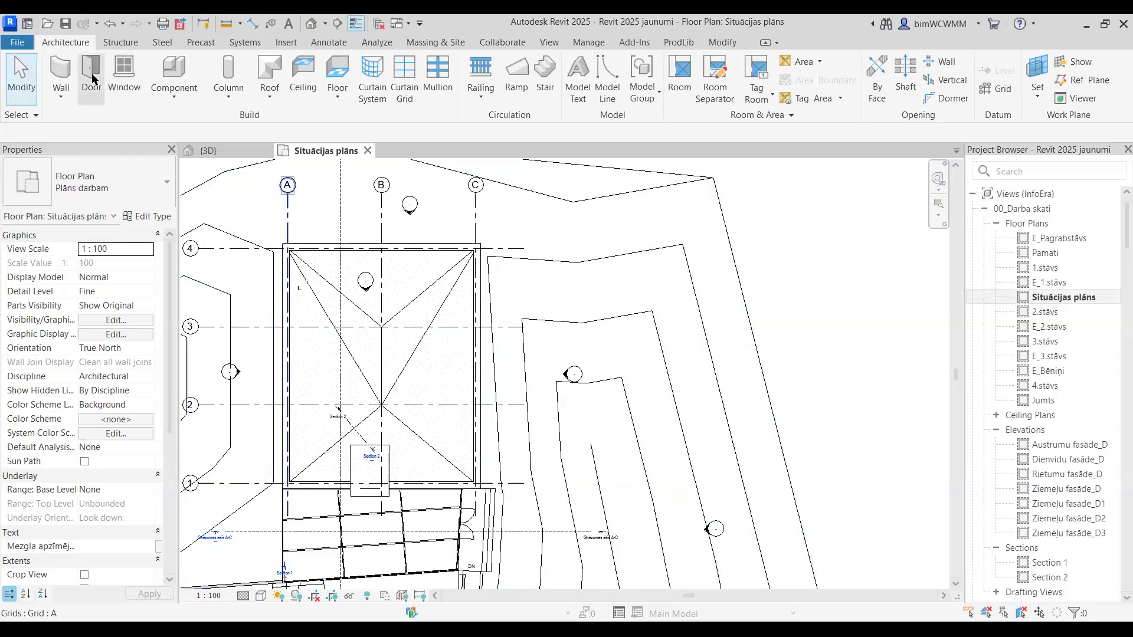
# - Draw two connected Generic - 200mm walls beside the building, the first about 4977 mm long at about 40°, forming an open corner
pyautogui.click(71, 71)
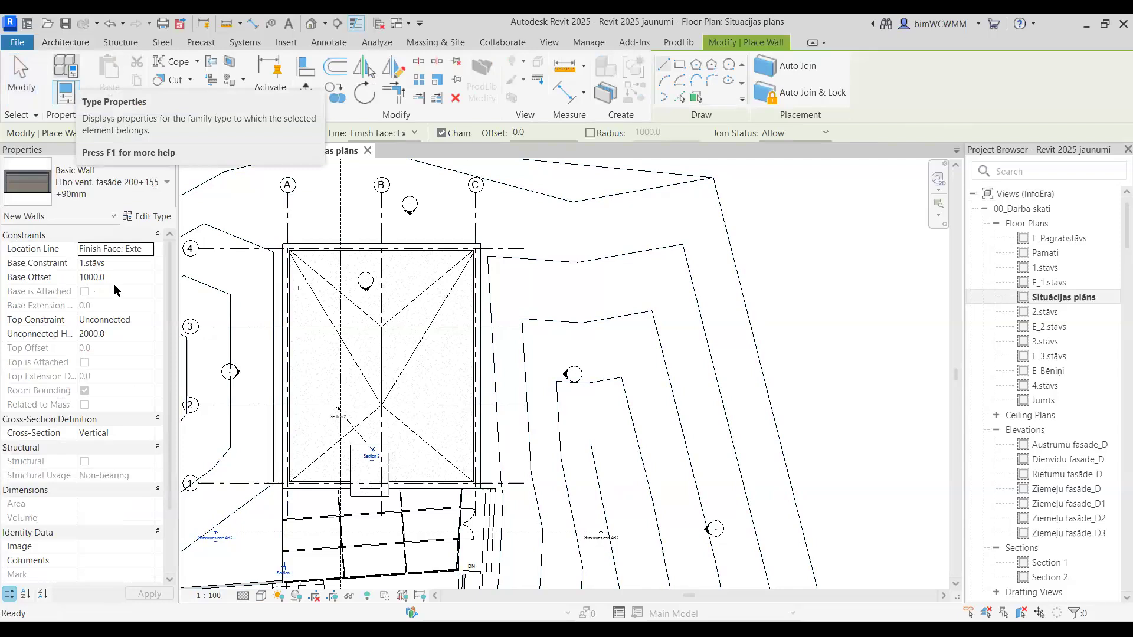
pyautogui.scroll(-3, 115, 290)
pyautogui.scroll(3, 114, 286)
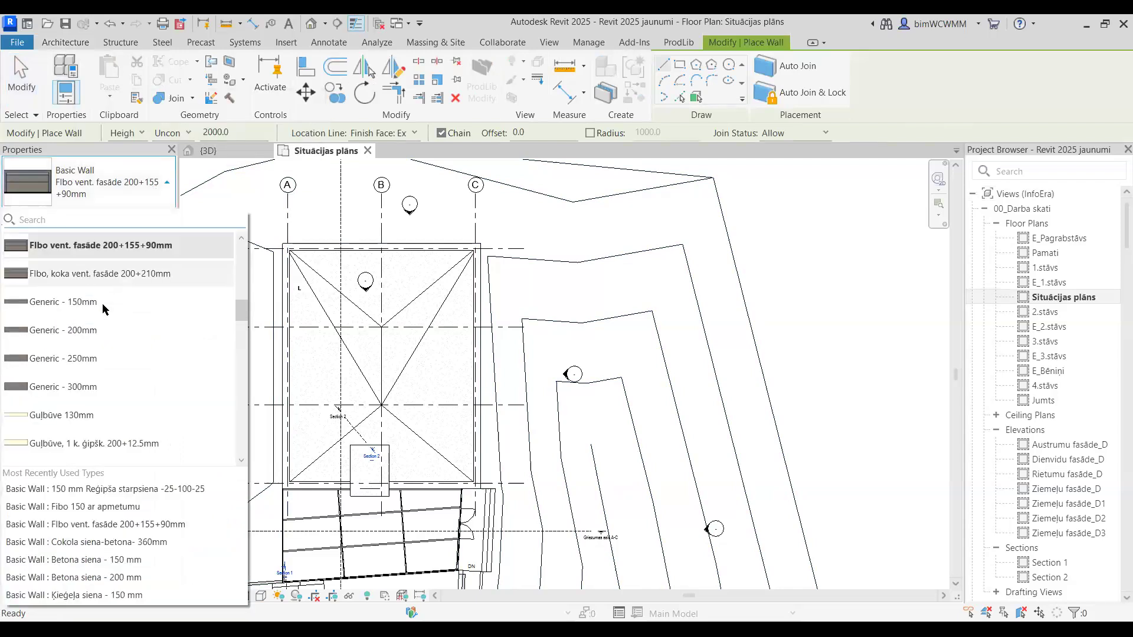
pyautogui.click(104, 334)
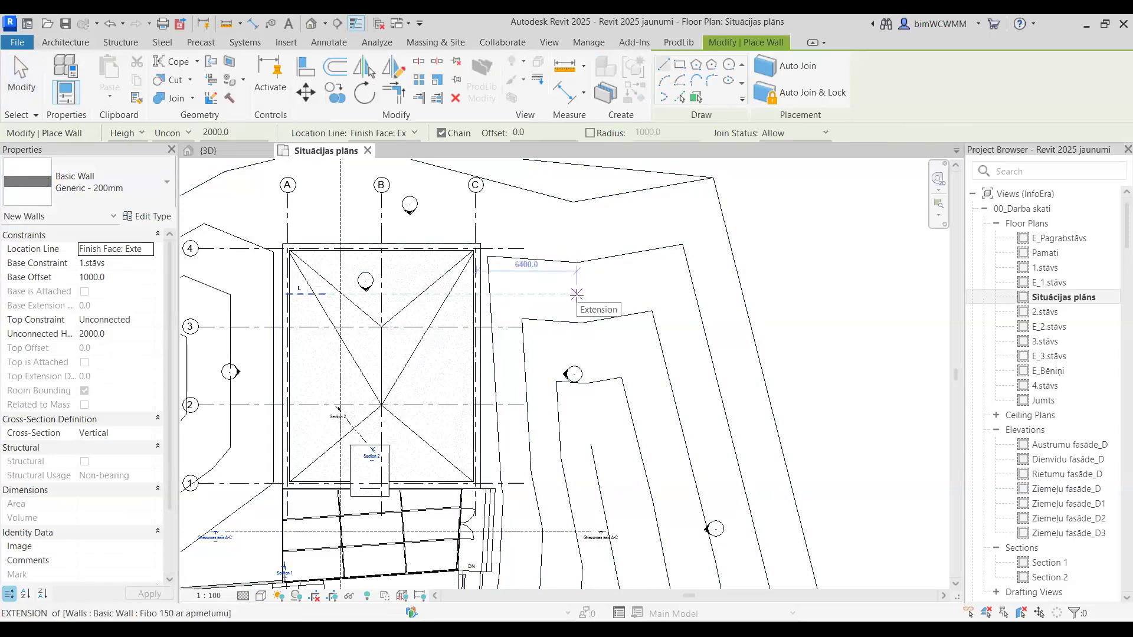
pyautogui.scroll(3, 577, 294)
pyautogui.click(574, 293)
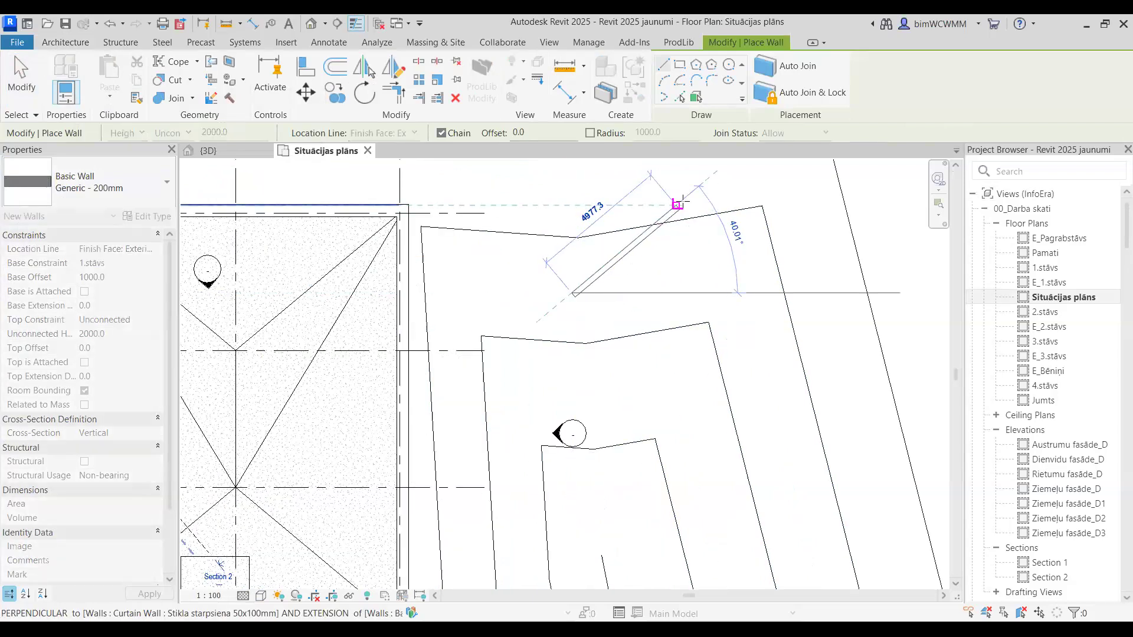
pyautogui.click(682, 202)
pyautogui.click(760, 337)
pyautogui.press('Escape')
pyautogui.press('Escape')
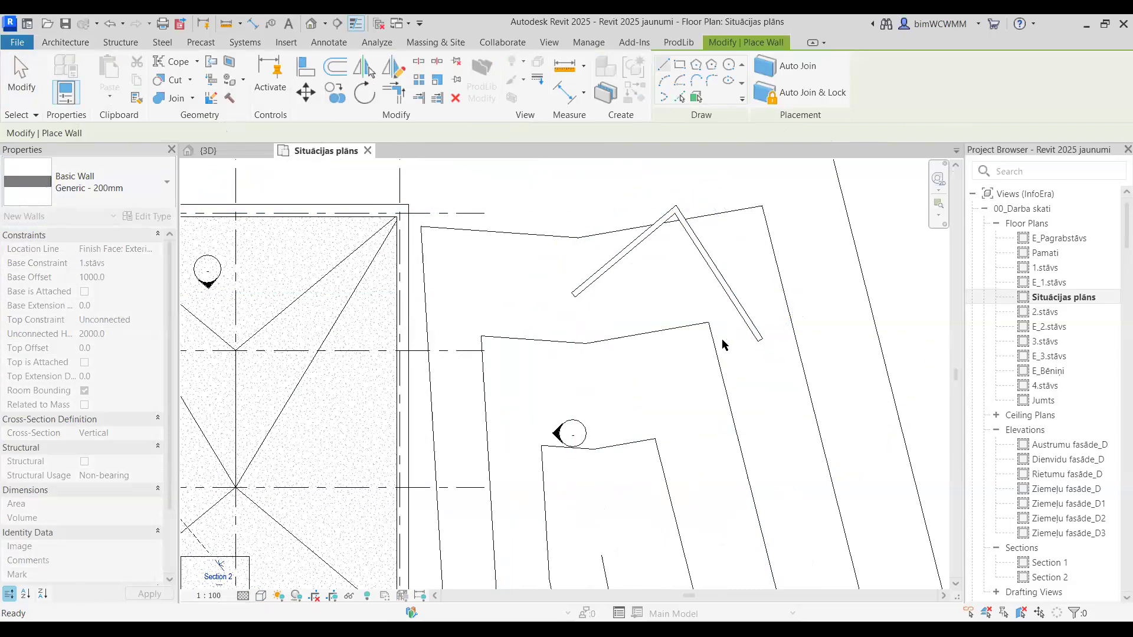
pyautogui.press('Escape')
# - Start a floor of type Grīda uz grunts 250mm on level 1.stāvs and set its height offset to -400
pyautogui.scroll(-2, 682, 298)
pyautogui.moveTo(708, 374); pyautogui.dragTo(582, 234, button='middle')
pyautogui.scroll(-1, 669, 308)
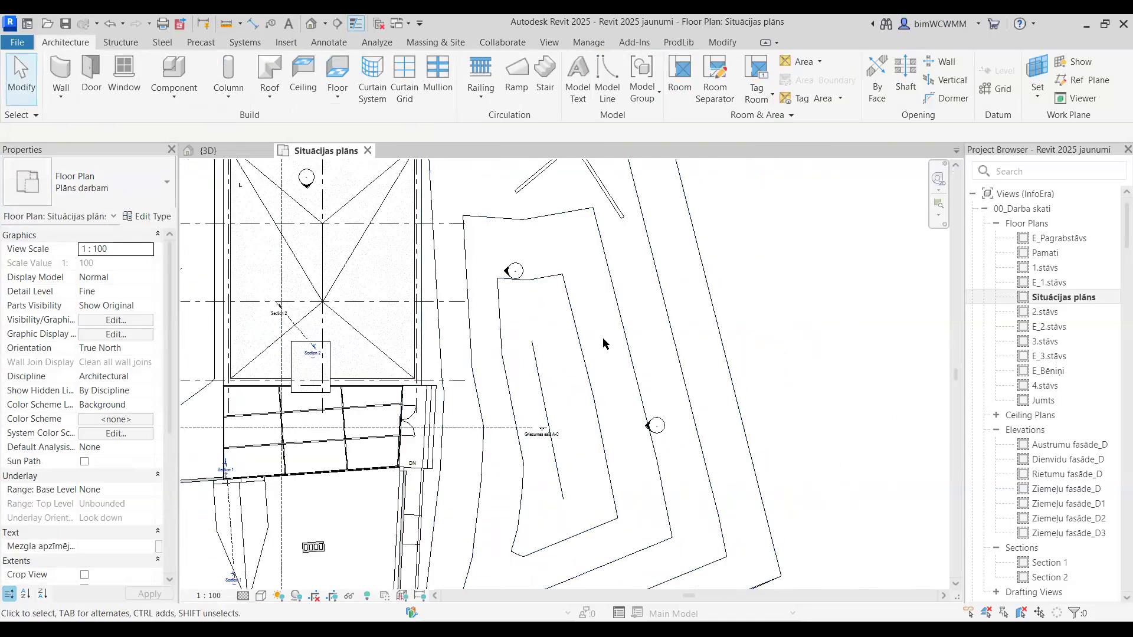
pyautogui.click(334, 79)
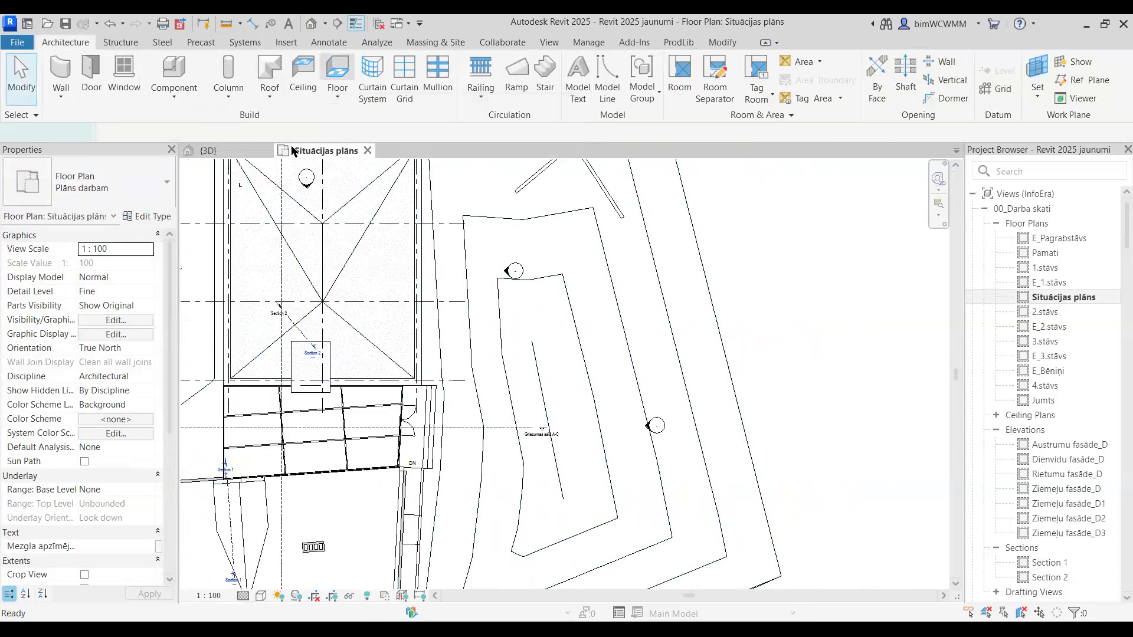
pyautogui.click(88, 183)
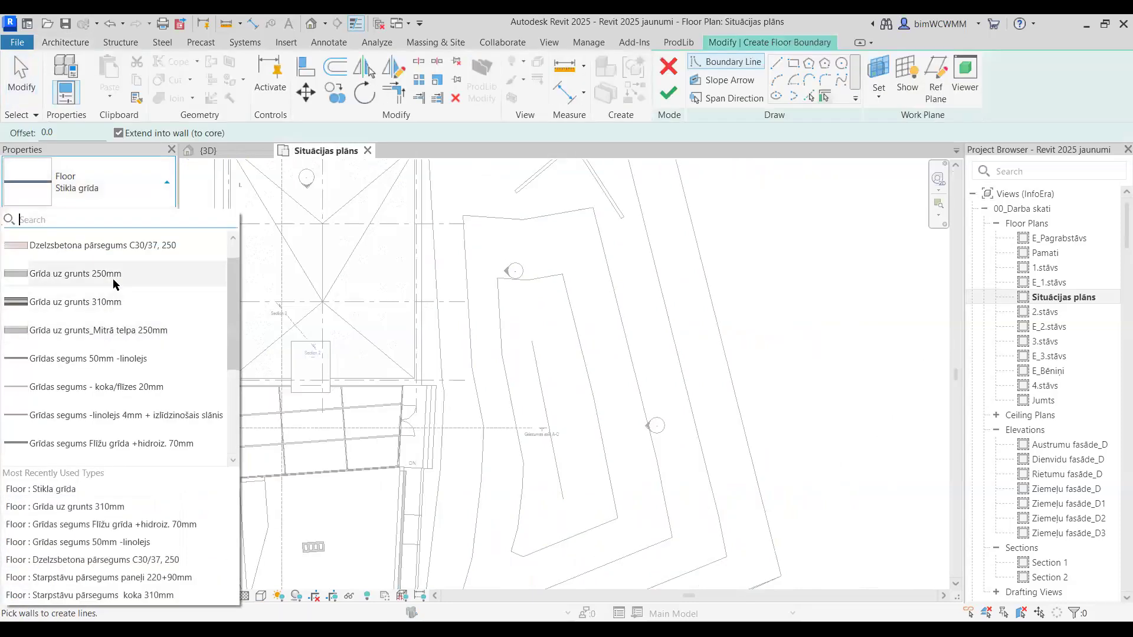
pyautogui.click(126, 260)
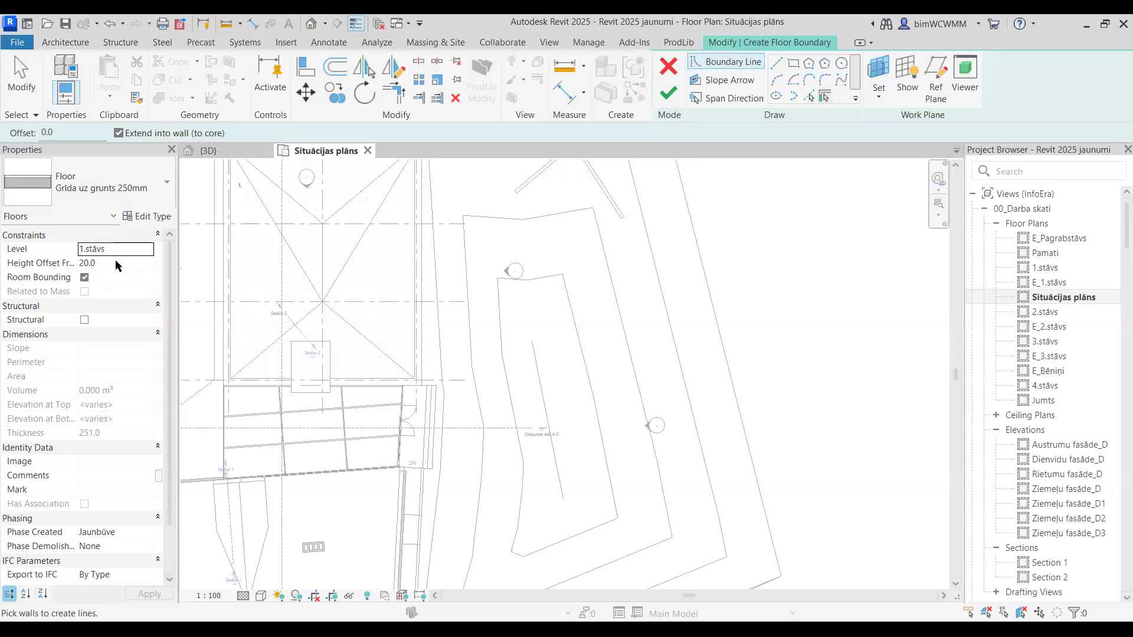
pyautogui.click(116, 263)
pyautogui.write('-400')
pyautogui.click(147, 593)
# - Sketch a rectangular floor boundary about 4500 by 5300 mm on the terrain beside the building and finish the floor
pyautogui.click(793, 63)
pyautogui.click(555, 302)
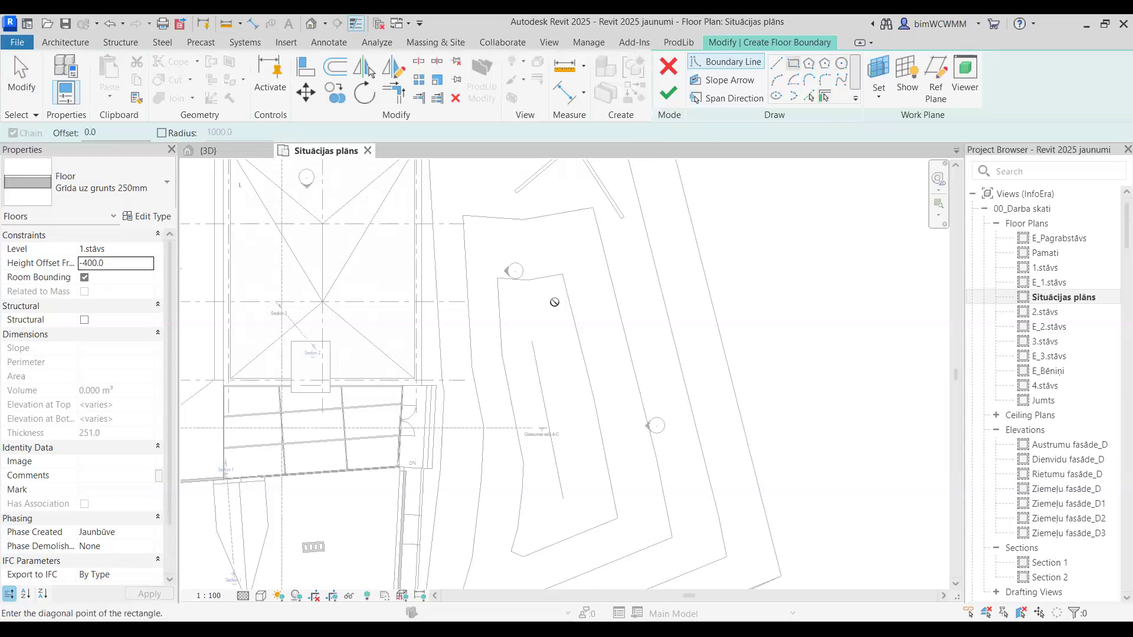
pyautogui.scroll(3, 591, 378)
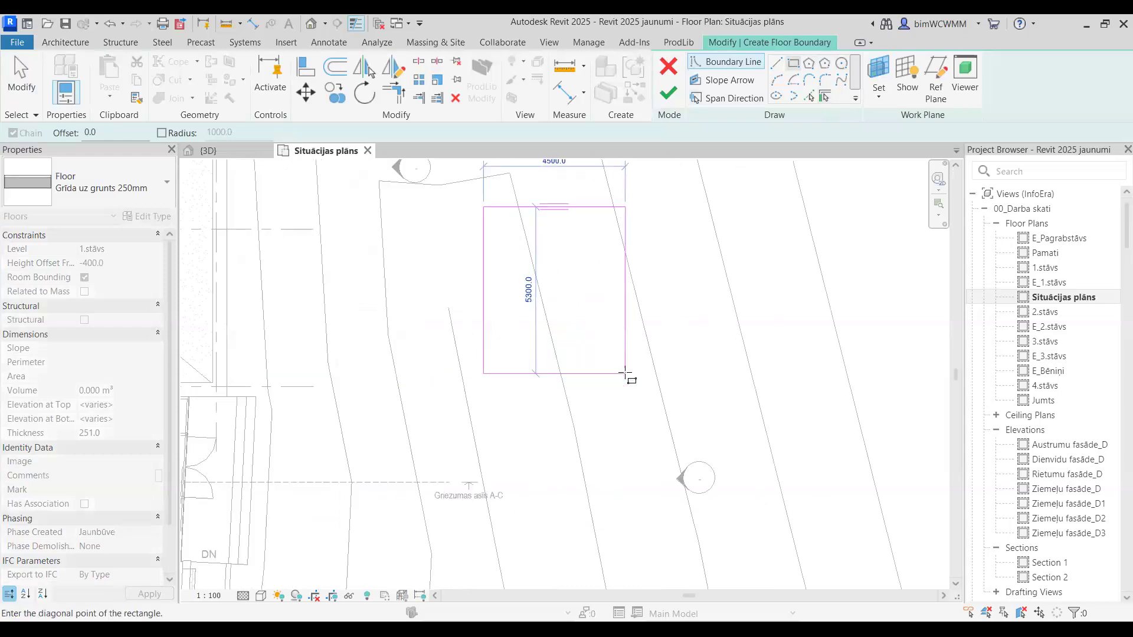
pyautogui.click(625, 373)
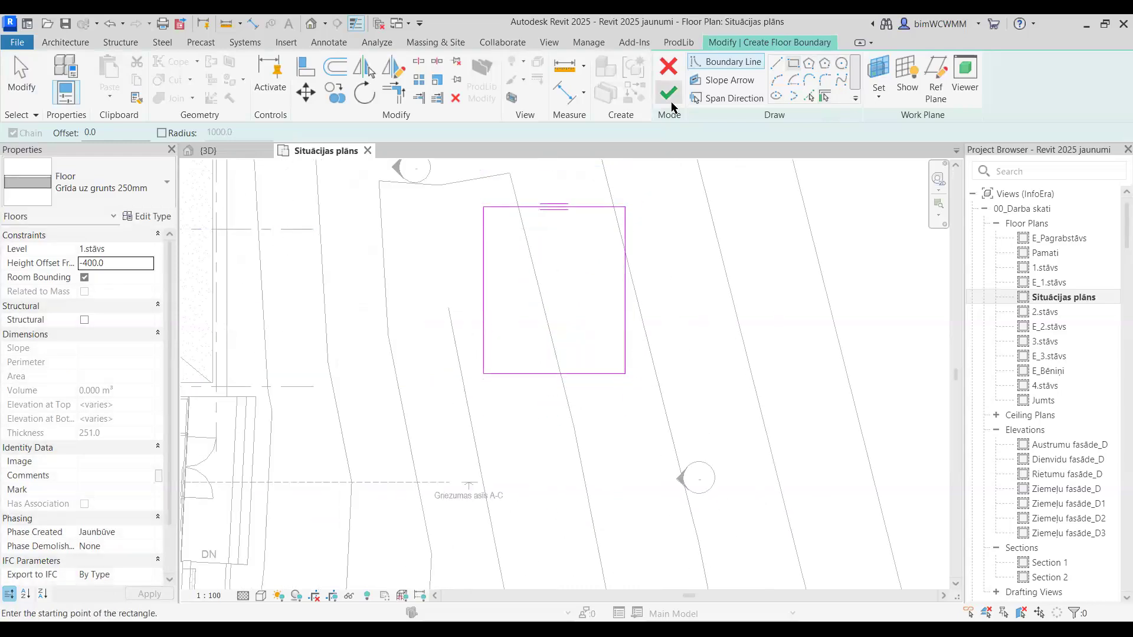
# - Return to the 3D view, dismiss the overlap warning, and examine how the new floor and walls sit against the toposolid
pyautogui.click(242, 151)
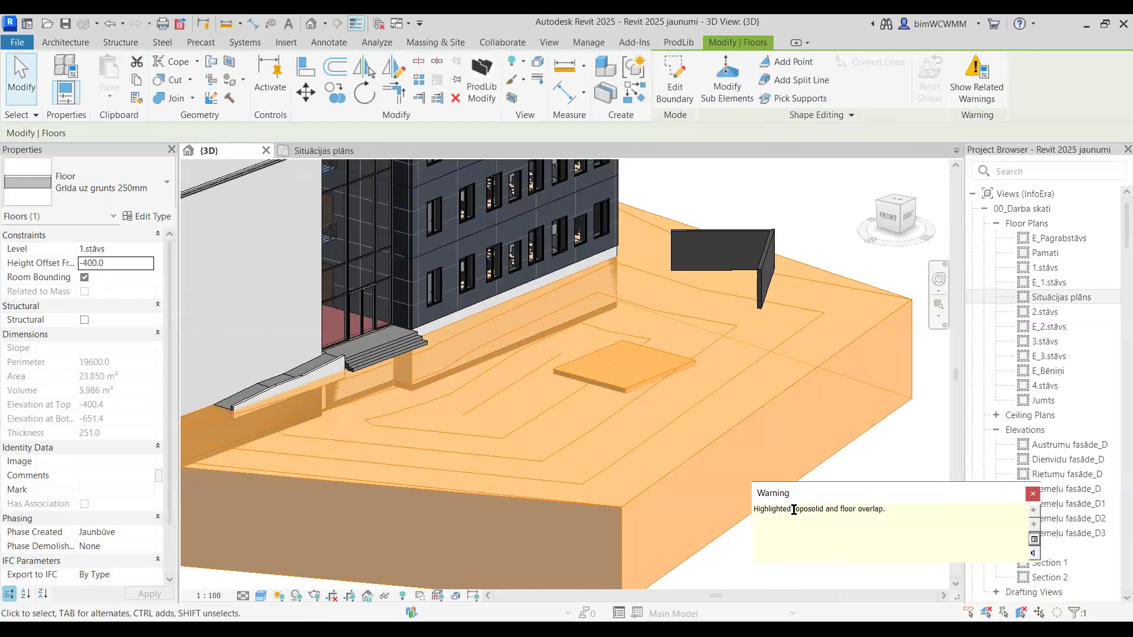
pyautogui.click(1033, 495)
pyautogui.press('Escape')
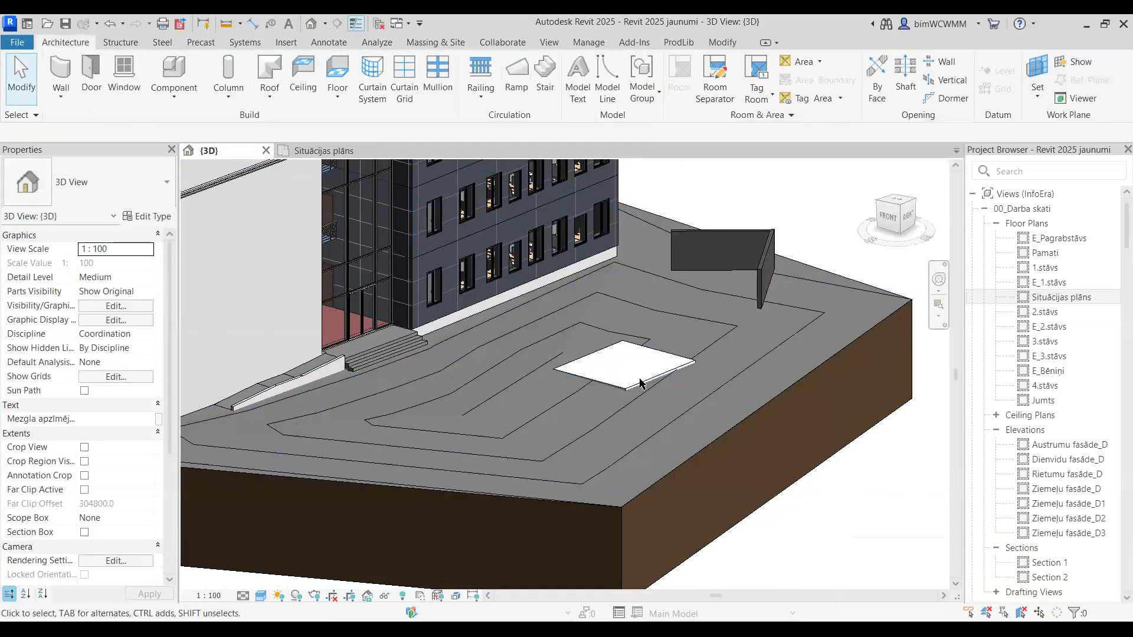
pyautogui.scroll(4, 643, 381)
pyautogui.moveTo(659, 387); pyautogui.dragTo(617, 404, button='middle')
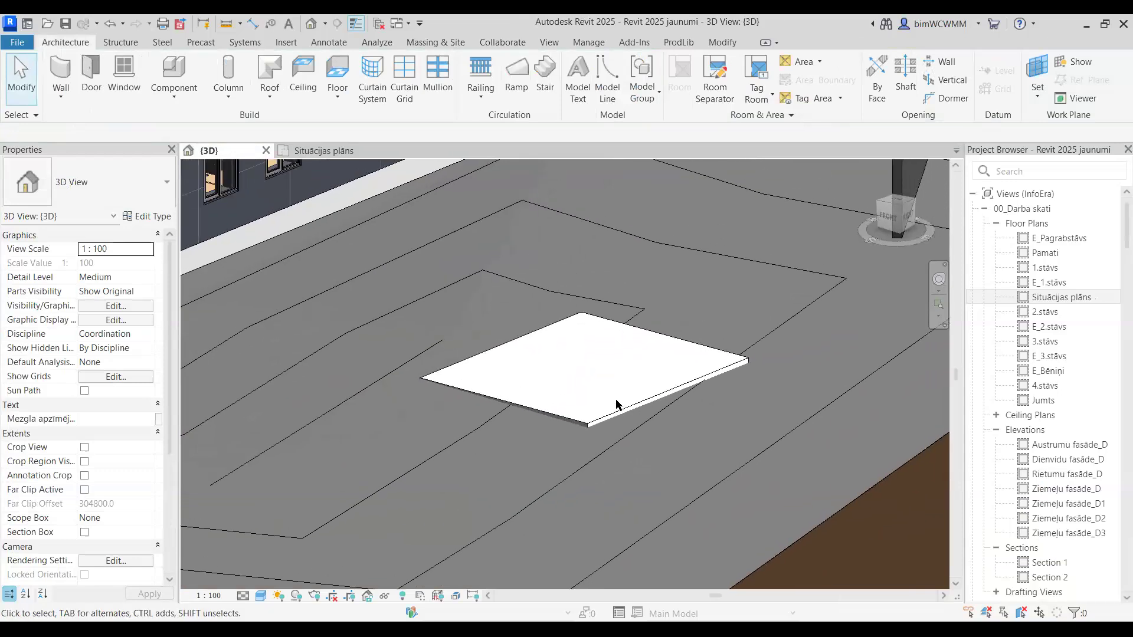
pyautogui.scroll(-5, 616, 404)
pyautogui.keyDown('shift'); pyautogui.moveTo(820, 313); pyautogui.dragTo(795, 277, button='middle'); pyautogui.keyUp('shift')
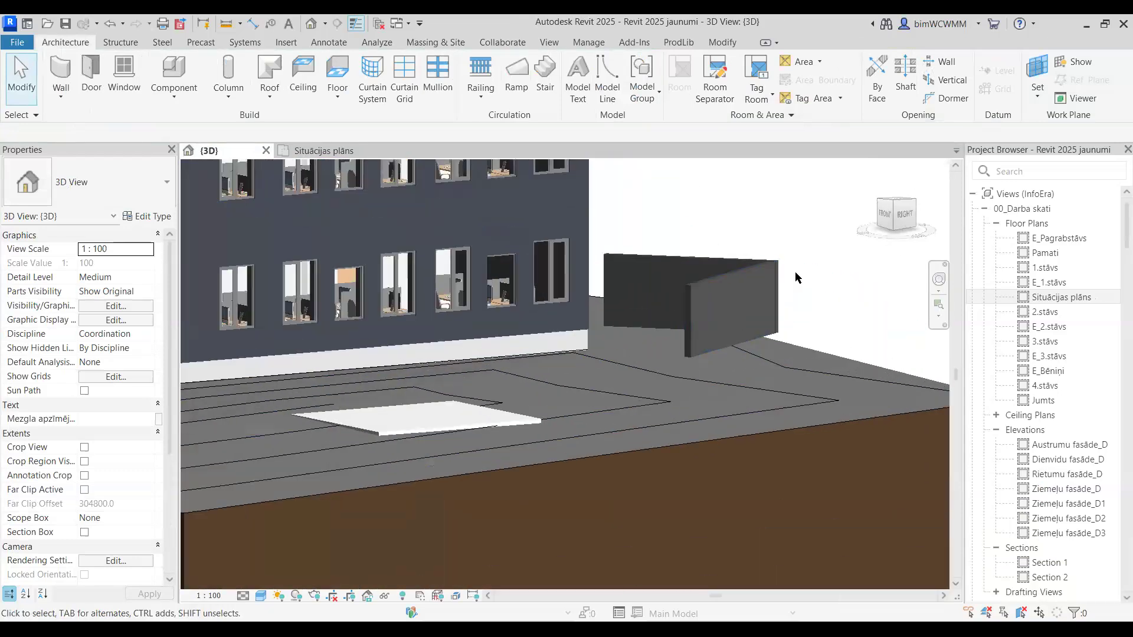
# - Set the base constraint of the two new walls to Pamati
pyautogui.click(732, 267)
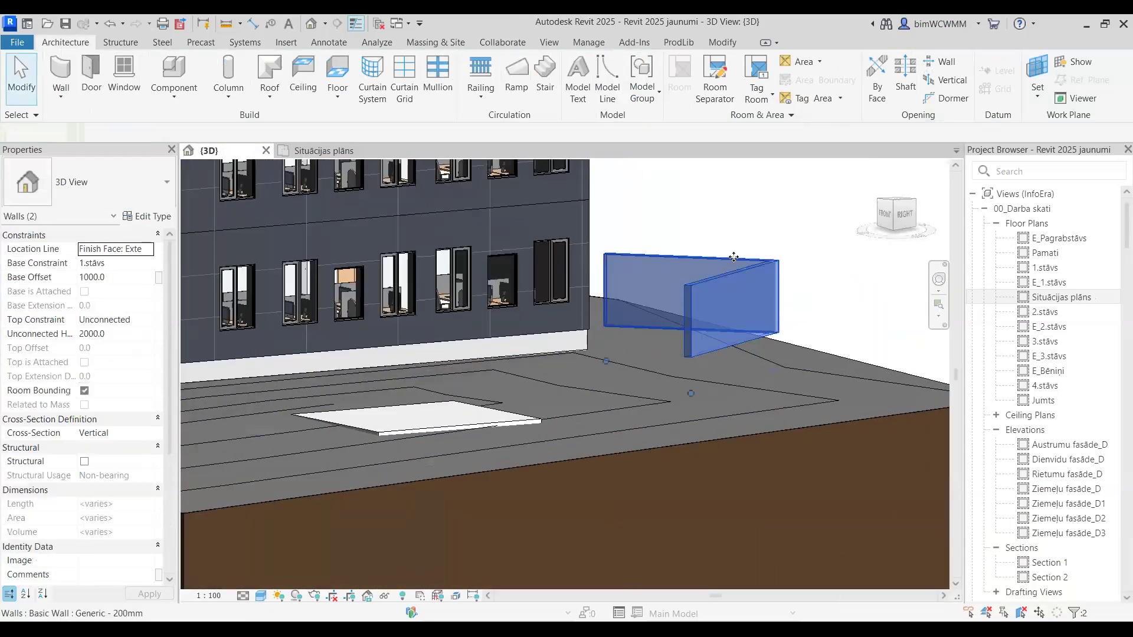
pyautogui.click(145, 264)
pyautogui.click(148, 263)
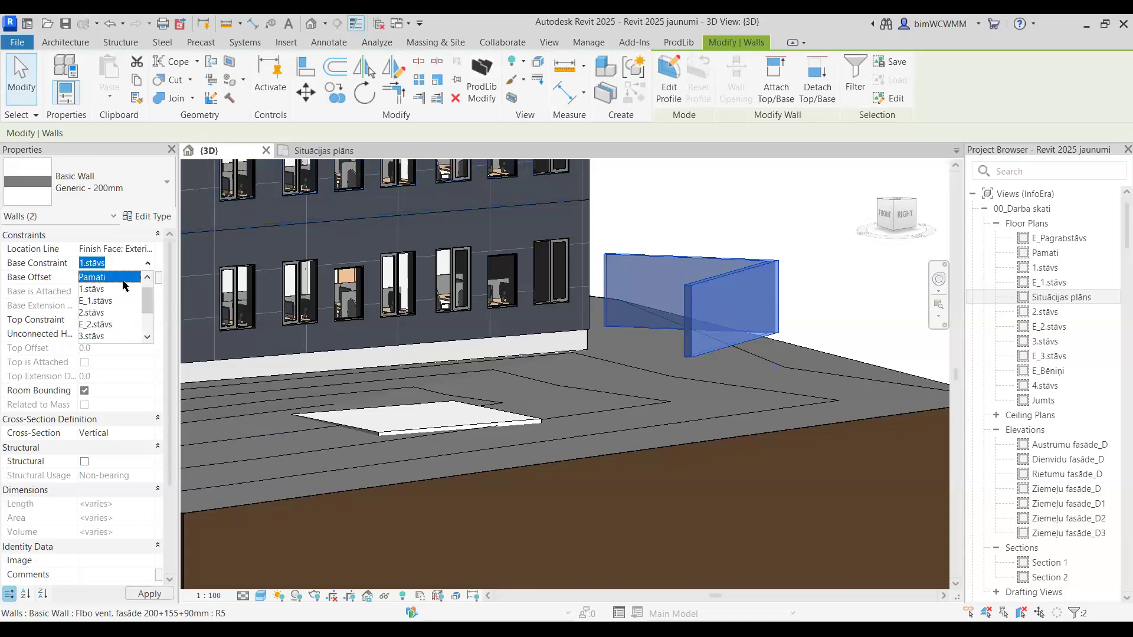
pyautogui.click(157, 594)
pyautogui.press('Escape')
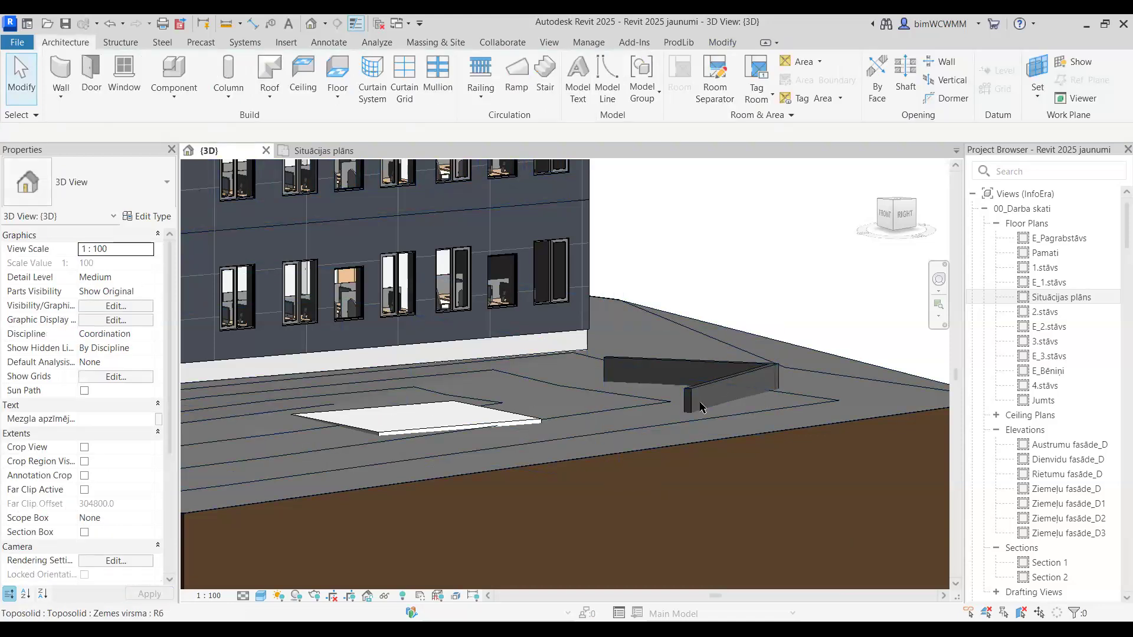
# - Excavate the toposolid using the new rectangular floor as the intersecting element
pyautogui.keyDown('shift'); pyautogui.moveTo(702, 407); pyautogui.dragTo(583, 426, button='middle'); pyautogui.keyUp('shift')
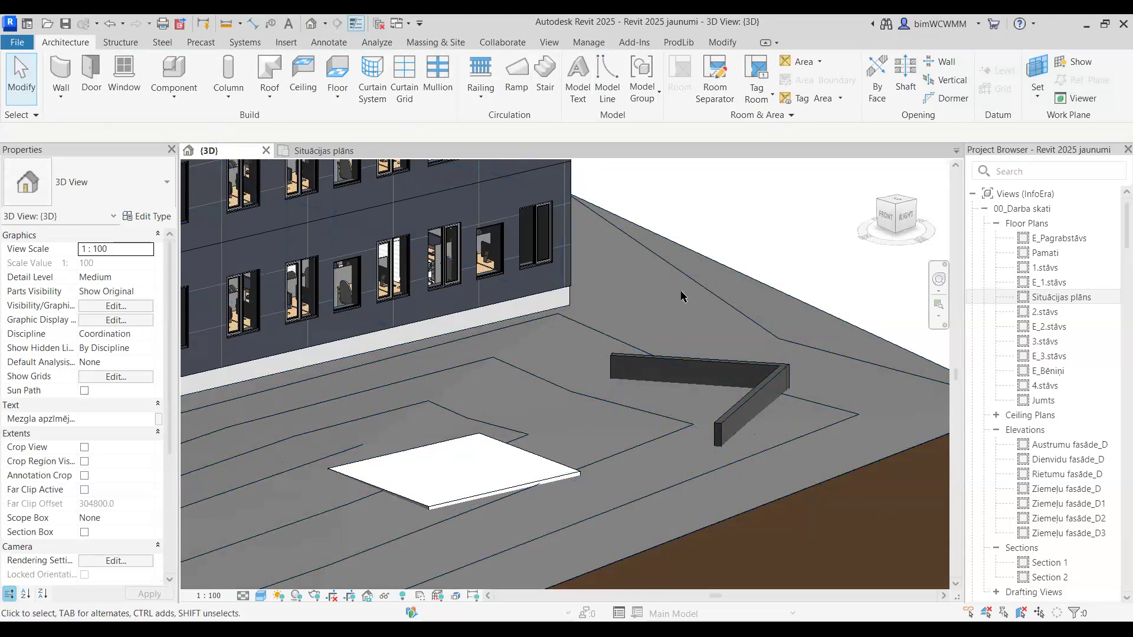
pyautogui.click(718, 273)
pyautogui.keyDown('shift'); pyautogui.moveTo(687, 297); pyautogui.dragTo(961, 101, button='middle'); pyautogui.keyUp('shift')
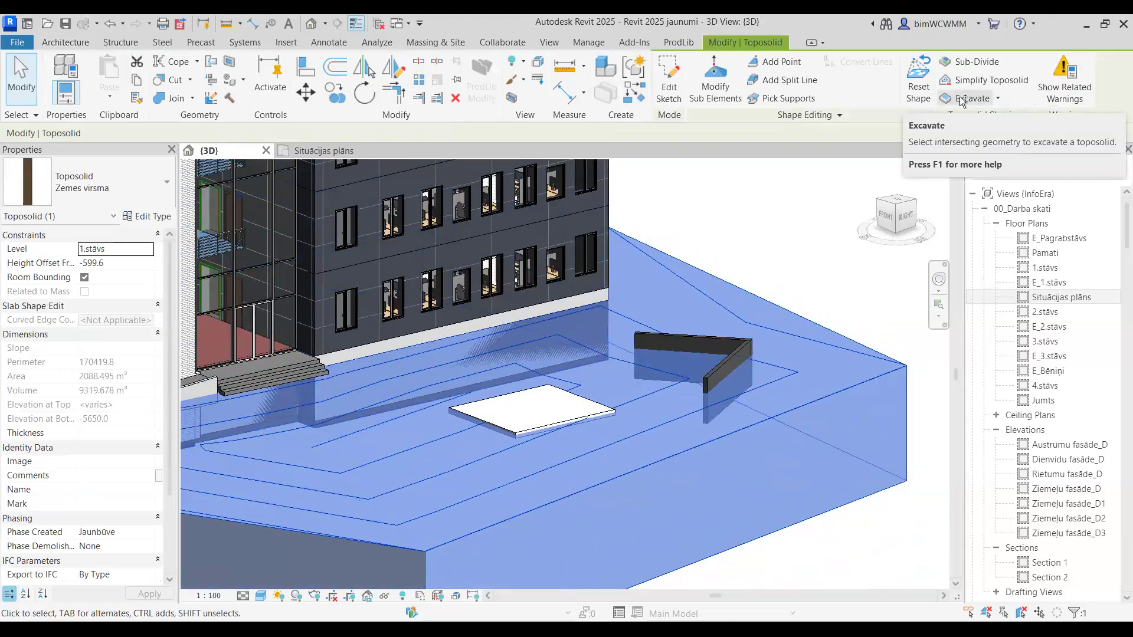
pyautogui.click(960, 99)
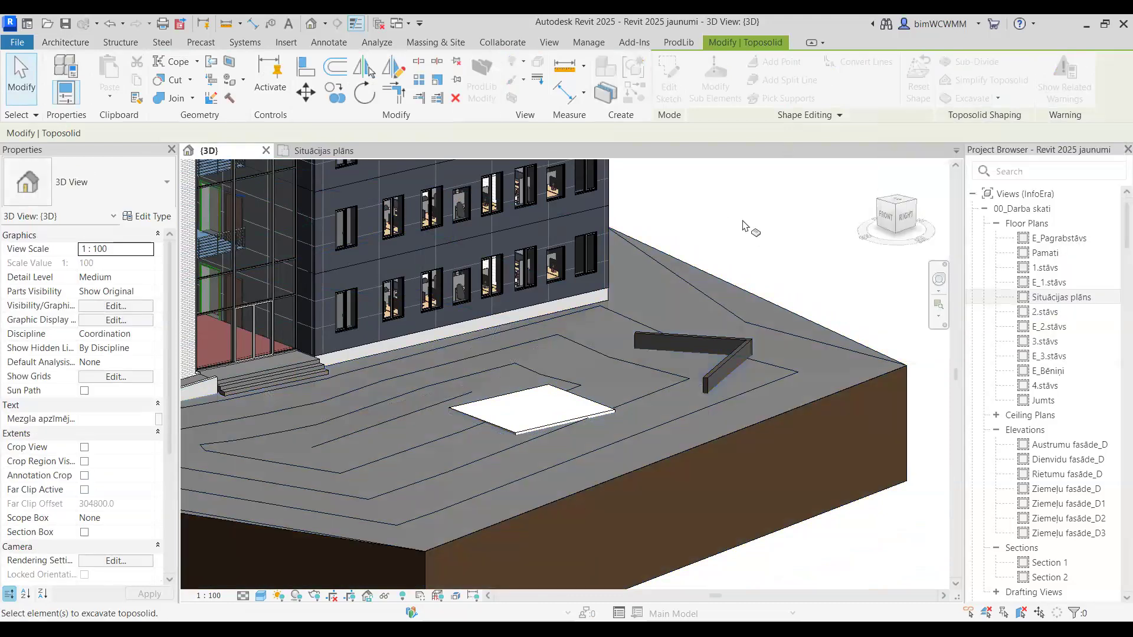
pyautogui.click(588, 418)
pyautogui.press('Escape')
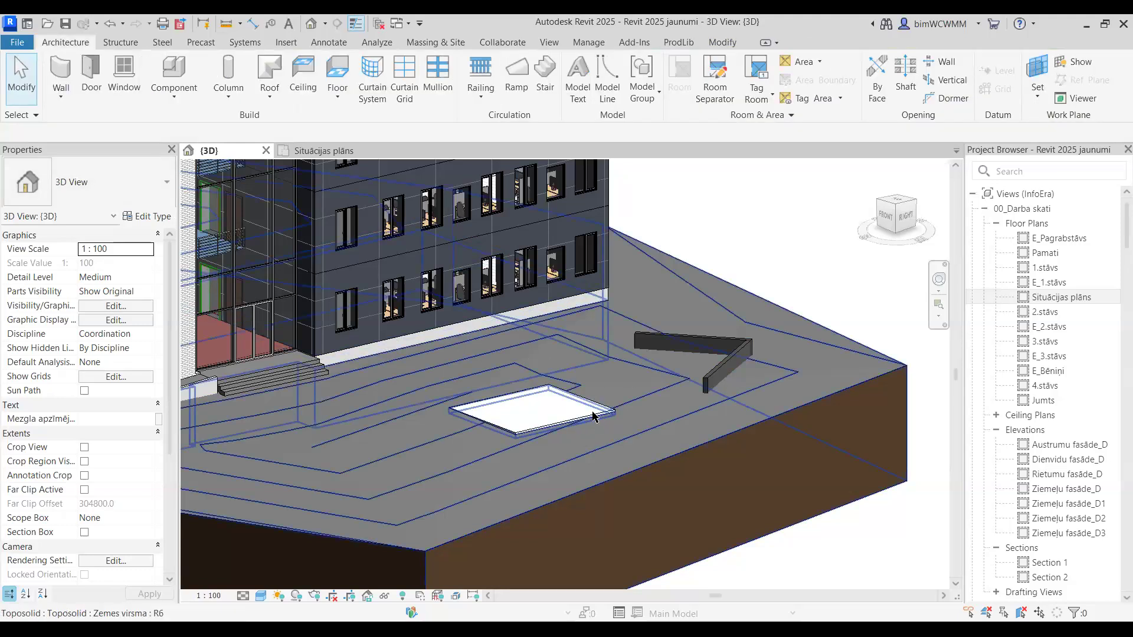
# - Change the excavating floor's level to Pamati to deepen the pit
pyautogui.scroll(2, 537, 422)
pyautogui.scroll(1, 458, 419)
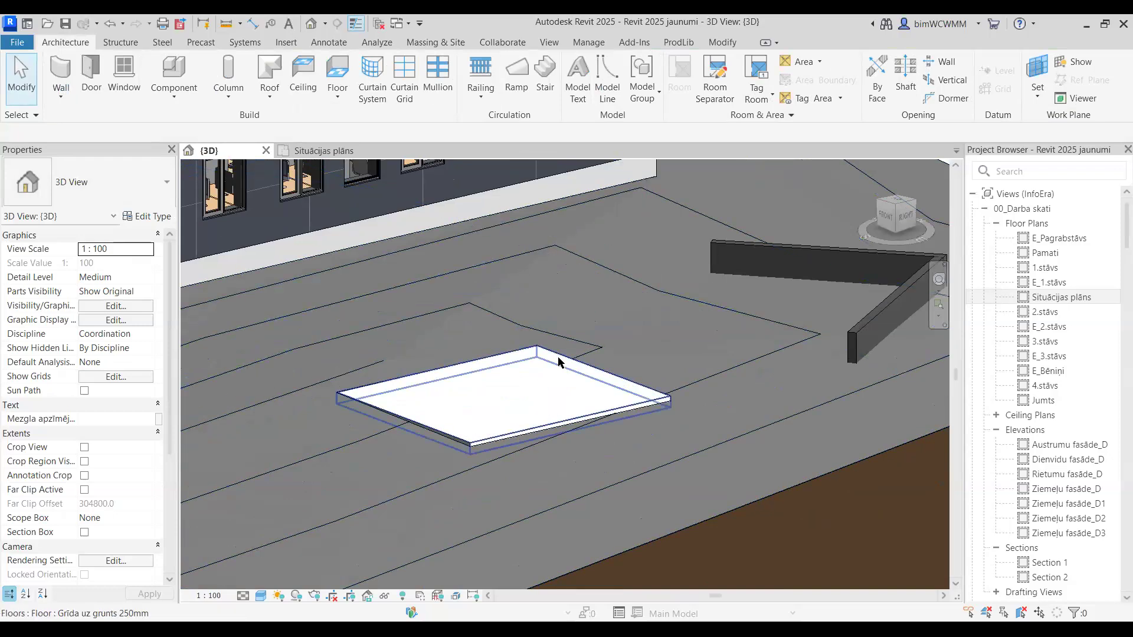
pyautogui.click(532, 367)
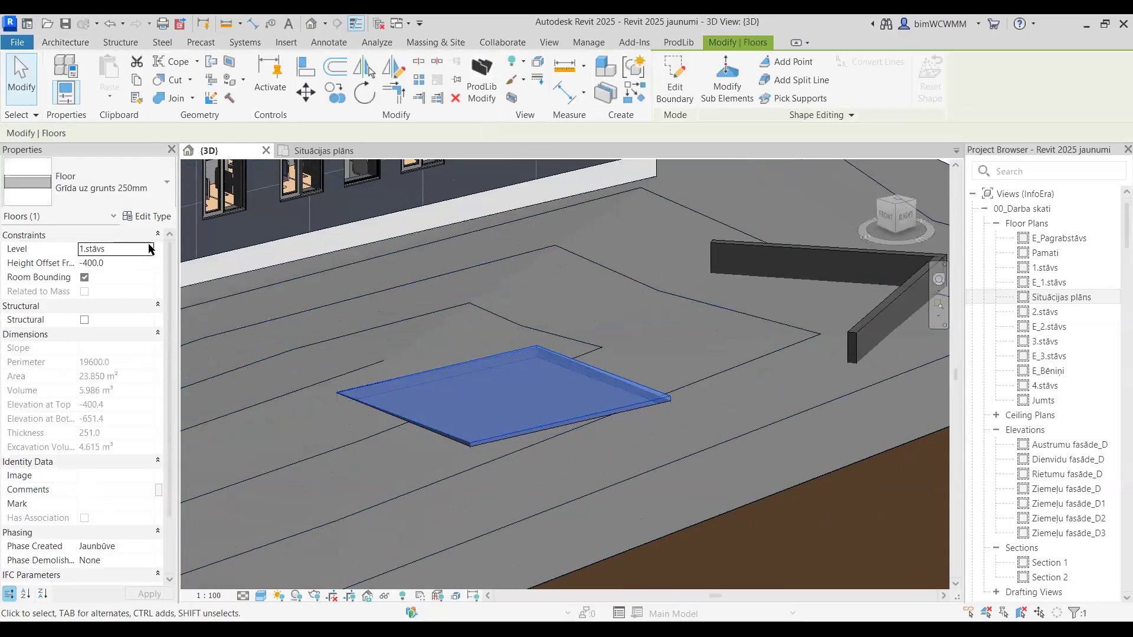
pyautogui.click(118, 248)
pyautogui.click(106, 271)
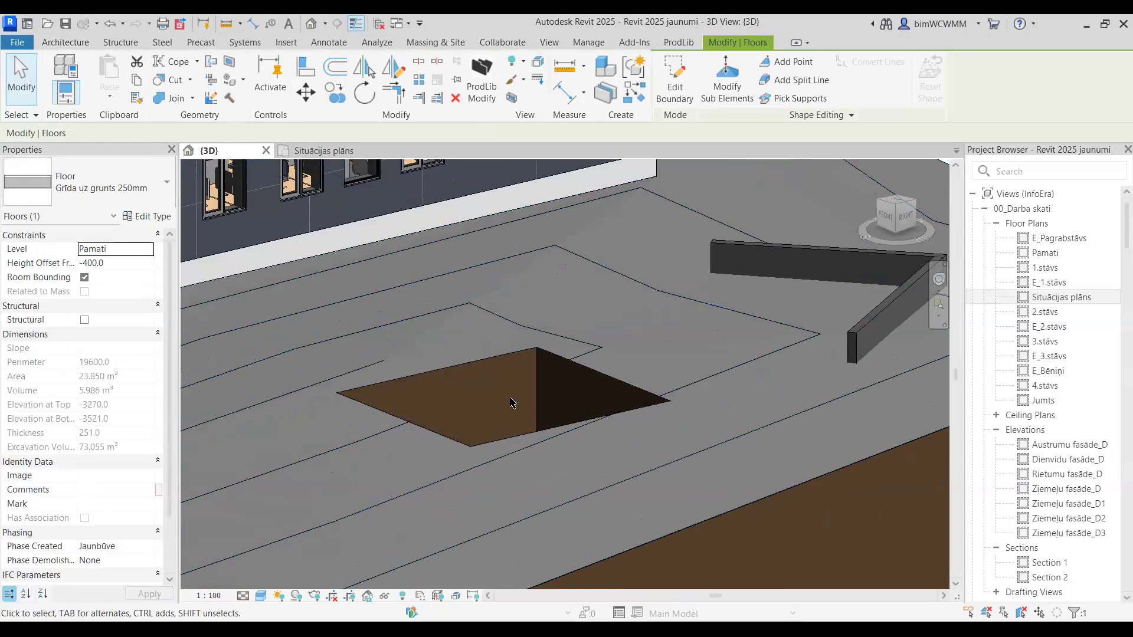
# - Examine the excavated pit from several angles and check the volume properties of the floor and the toposolid
pyautogui.scroll(-5, 511, 403)
pyautogui.press('Escape')
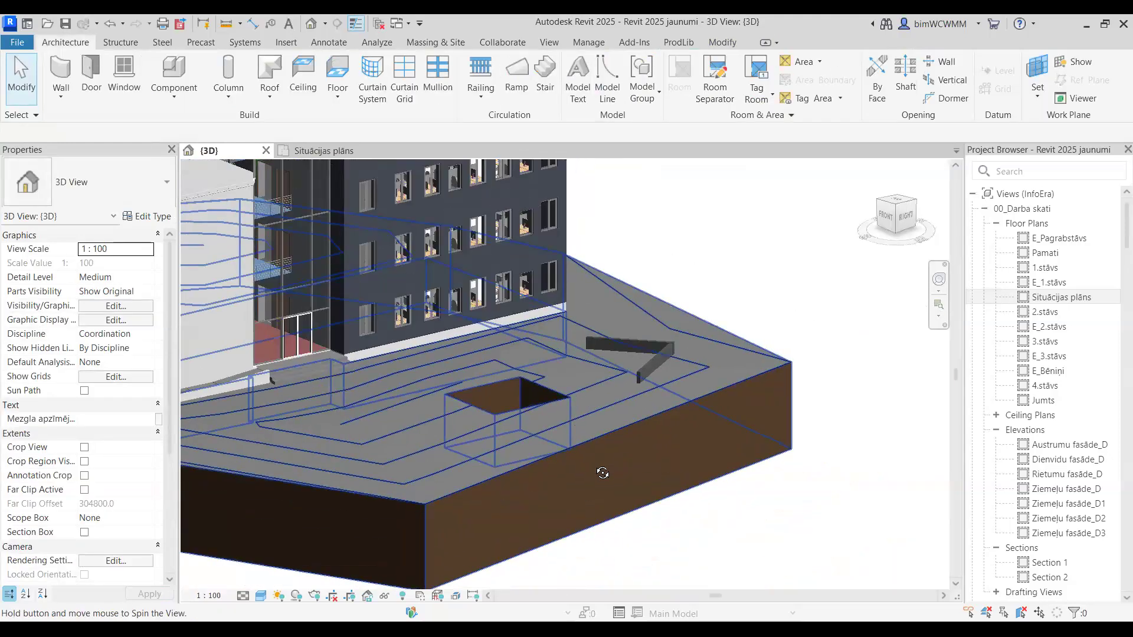
pyautogui.keyDown('shift'); pyautogui.moveTo(602, 472); pyautogui.dragTo(581, 407, button='middle'); pyautogui.keyUp('shift')
pyautogui.scroll(6, 581, 401)
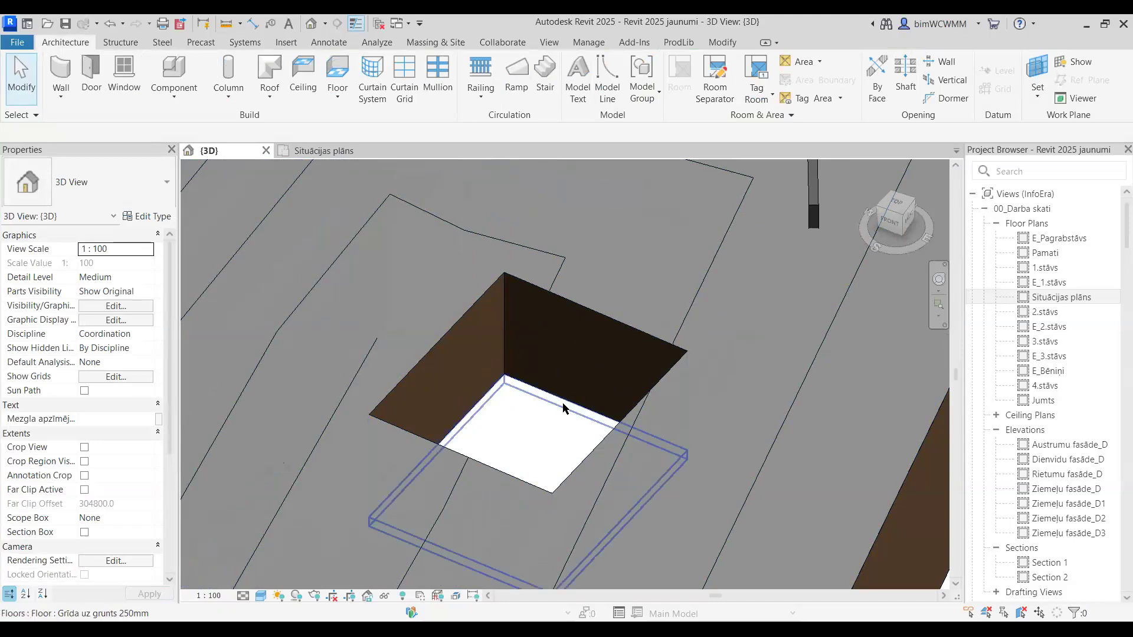
pyautogui.keyDown('shift'); pyautogui.moveTo(569, 412); pyautogui.dragTo(508, 430, button='middle'); pyautogui.keyUp('shift')
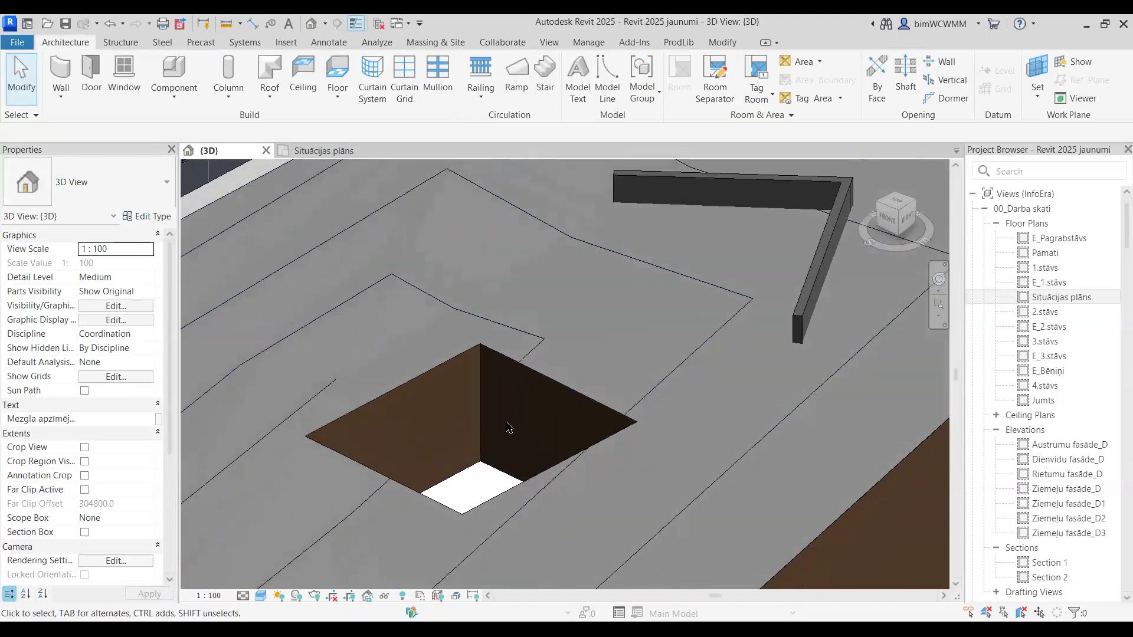
pyautogui.click(499, 472)
pyautogui.keyDown('shift'); pyautogui.moveTo(499, 472); pyautogui.dragTo(518, 456, button='middle'); pyautogui.keyUp('shift')
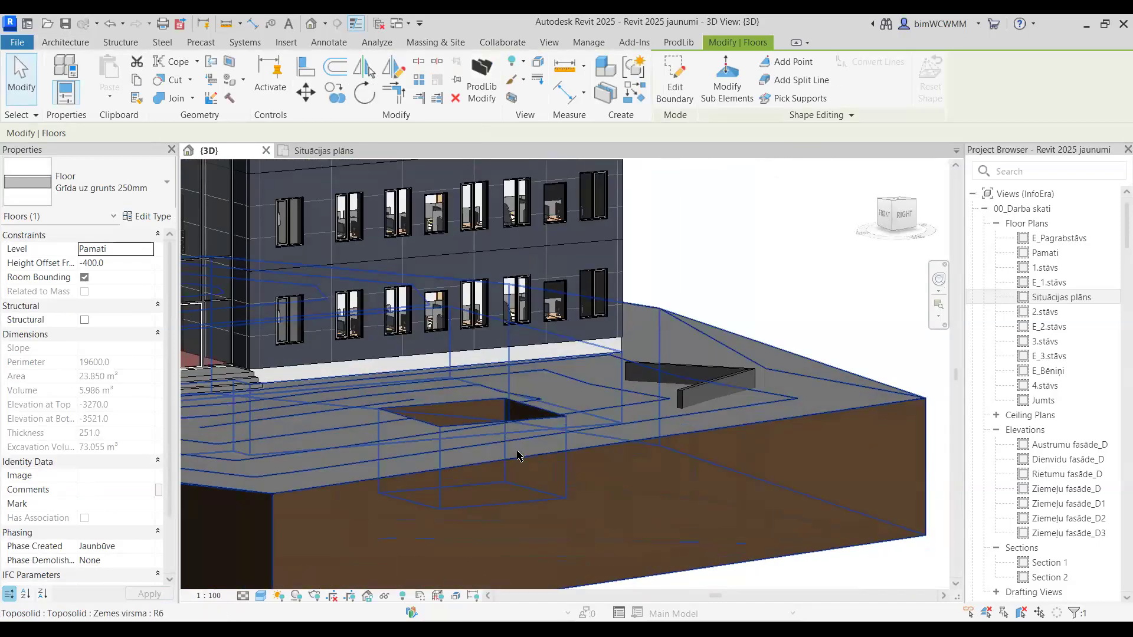
pyautogui.click(520, 457)
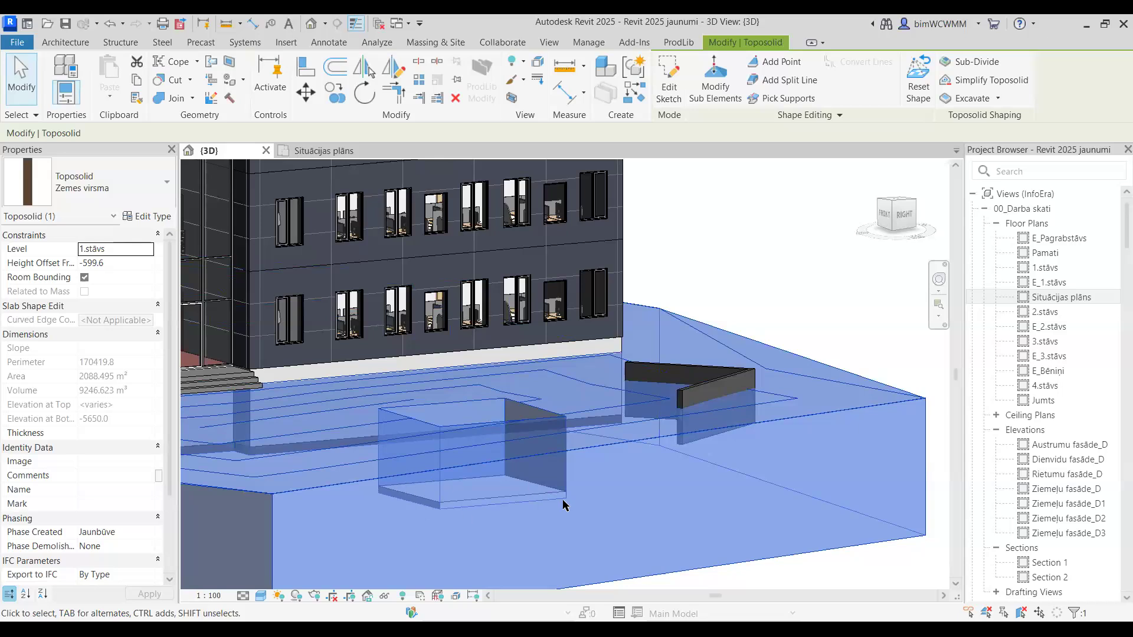
pyautogui.keyDown('shift'); pyautogui.moveTo(565, 504); pyautogui.dragTo(792, 320, button='middle'); pyautogui.keyUp('shift')
pyautogui.click(791, 320)
pyautogui.moveTo(520, 437)
pyautogui.keyDown('shift'); pyautogui.mouseDown(button='middle')
pyautogui.moveTo(519, 485)
pyautogui.moveTo(529, 427)
pyautogui.mouseUp(button='middle'); pyautogui.keyUp('shift')
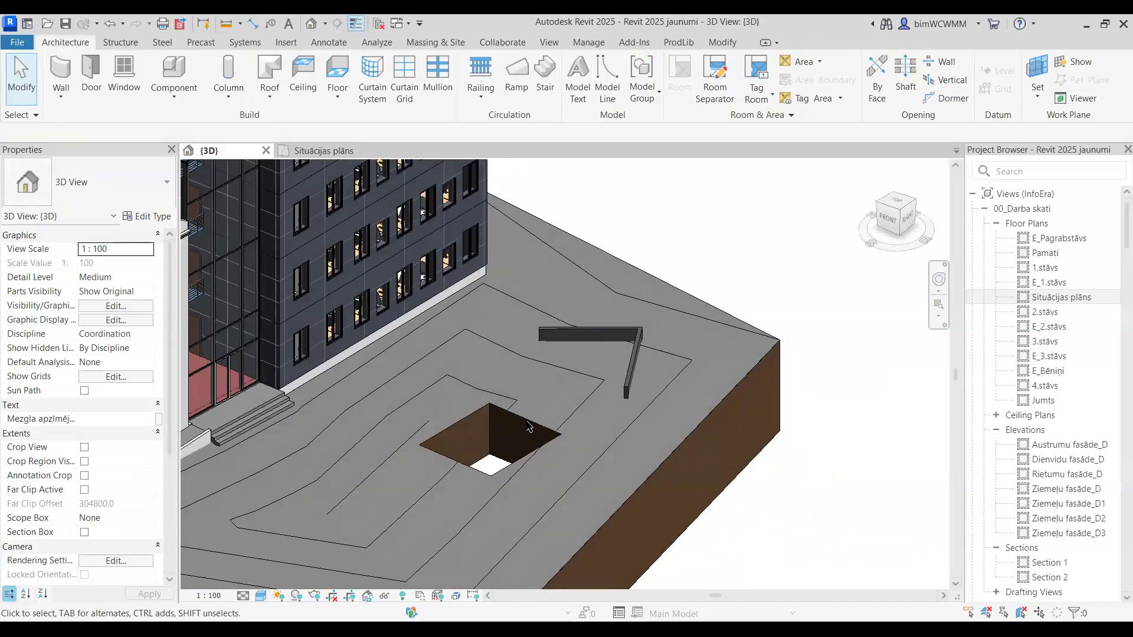
# - Select the toposolid and check its total excavation volume in the instance properties
pyautogui.scroll(2, 529, 428)
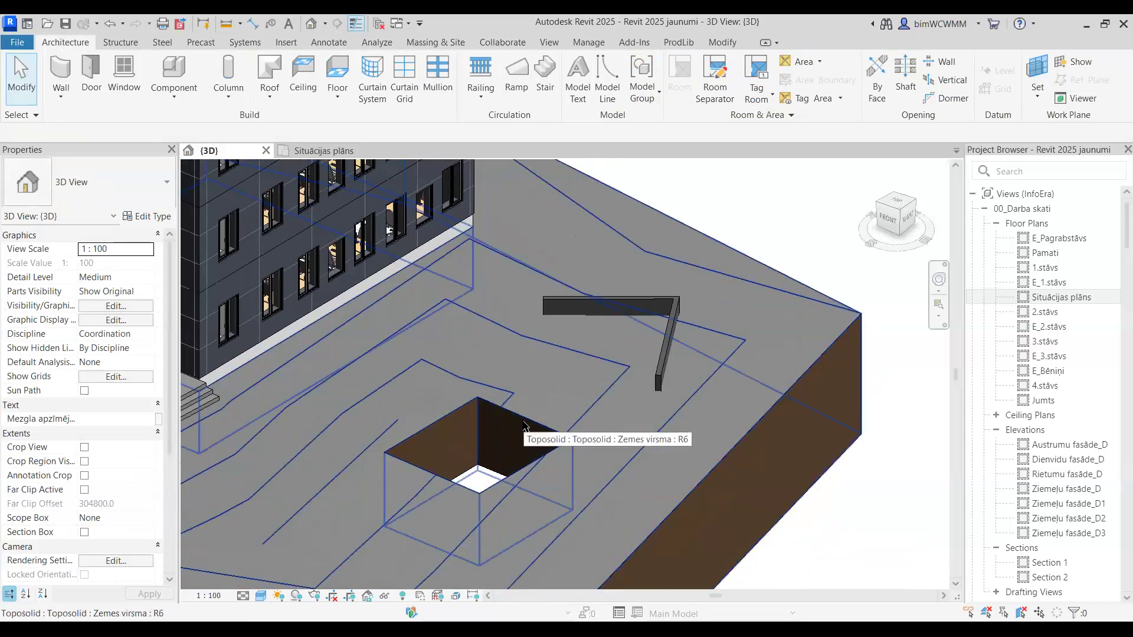
pyautogui.click(763, 277)
pyautogui.scroll(-3, 763, 279)
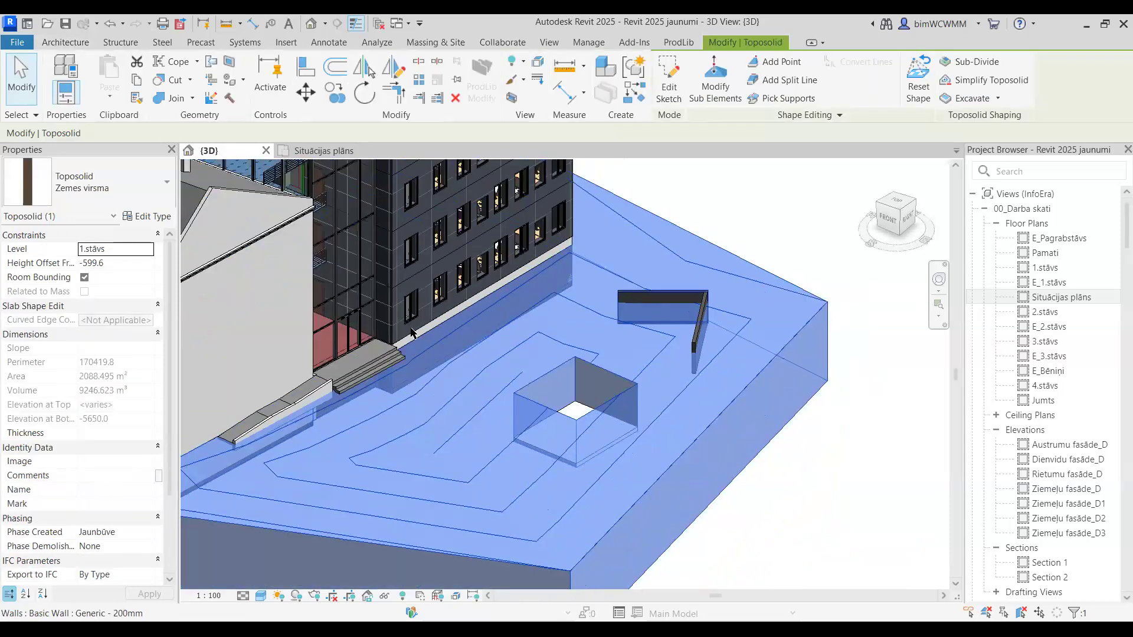
pyautogui.scroll(-4, 117, 334)
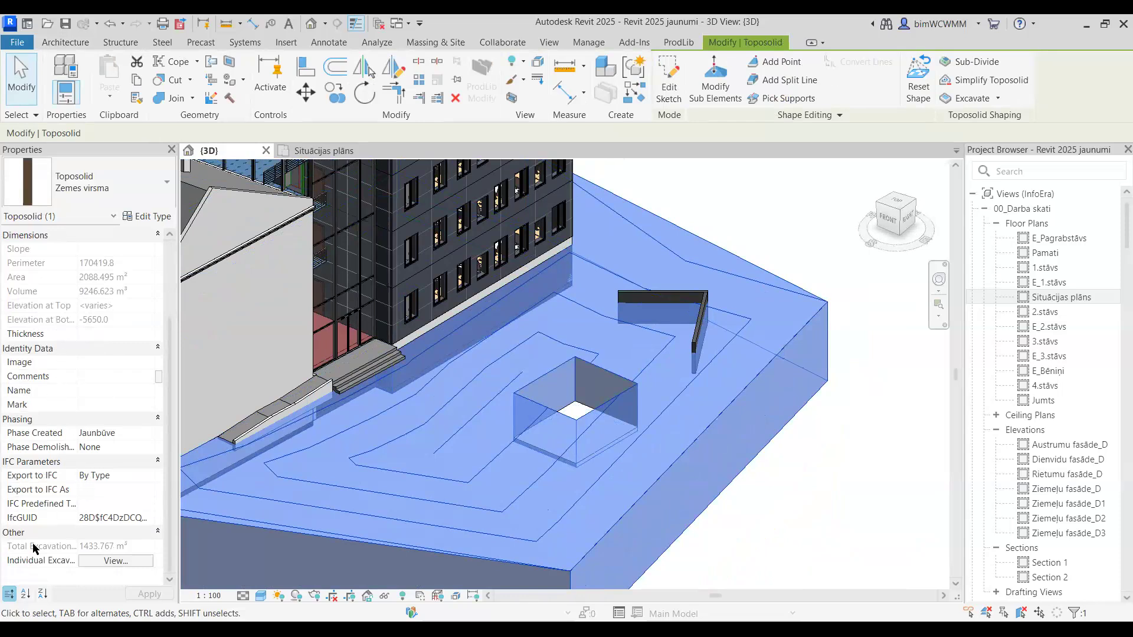
pyautogui.moveTo(28, 550)
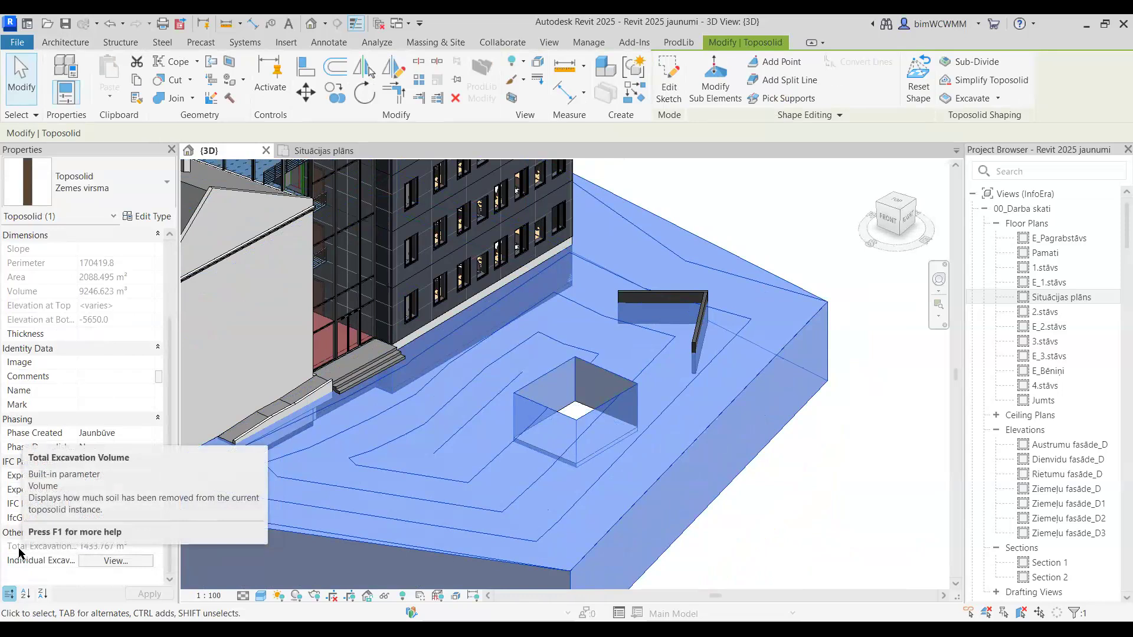
# - Review the toposolid's individual excavation volumes, comparing the pad and floor entries
pyautogui.click(96, 564)
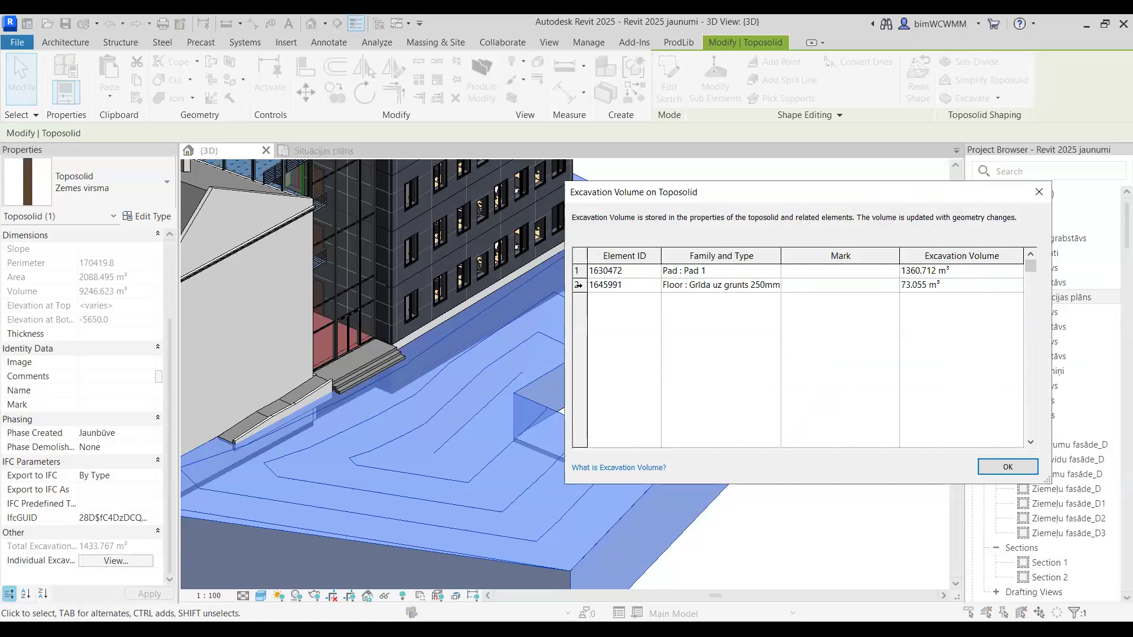
pyautogui.click(579, 285)
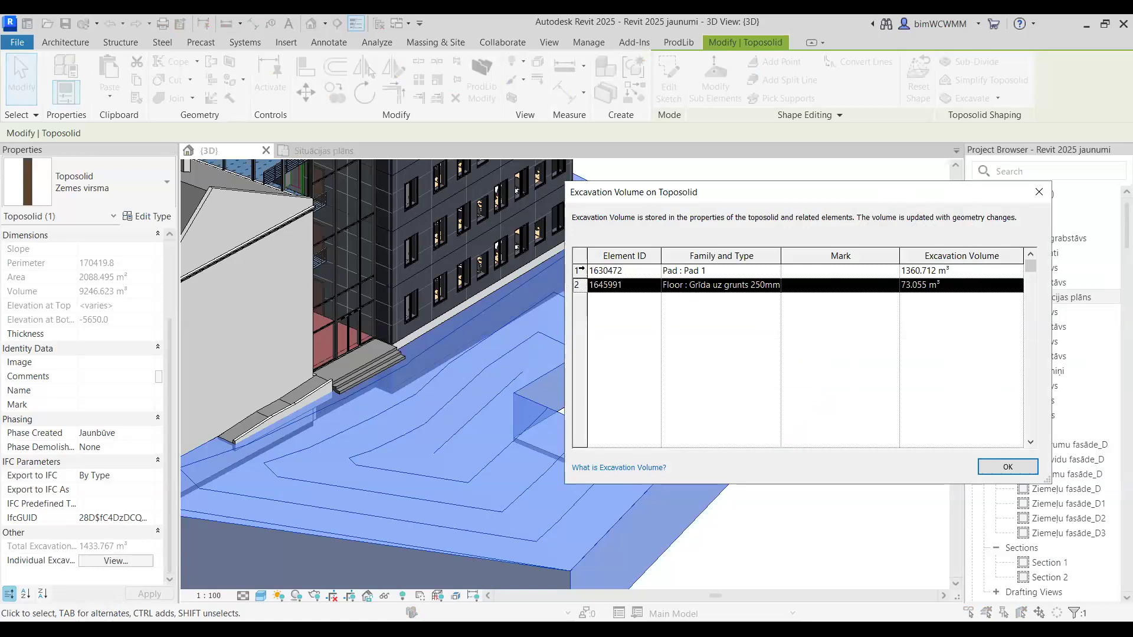
pyautogui.click(588, 269)
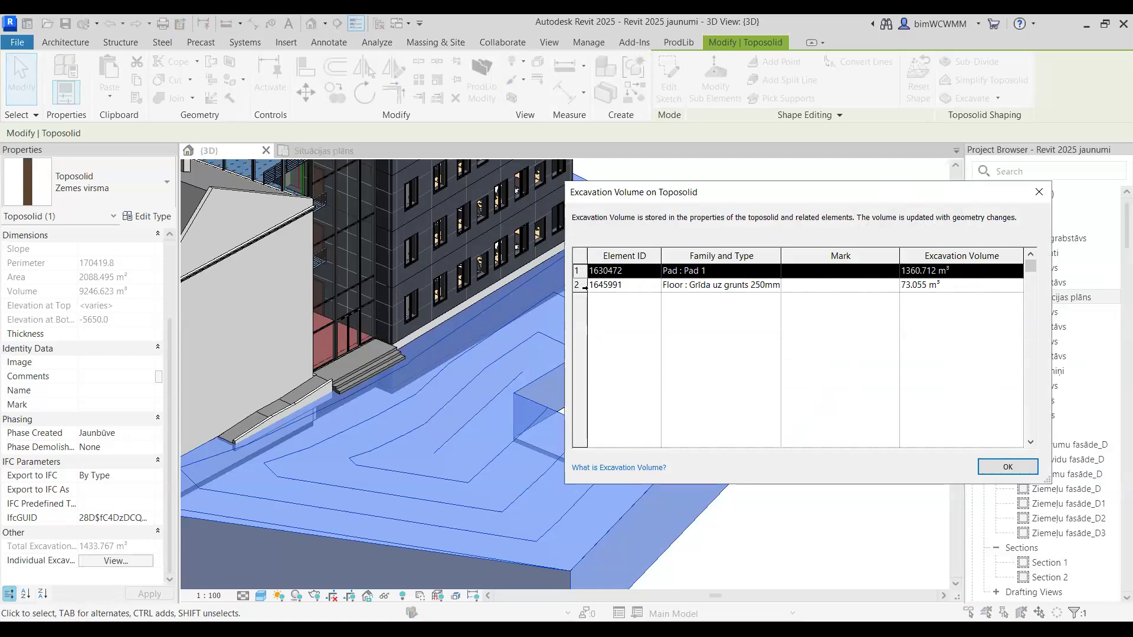
pyautogui.click(580, 285)
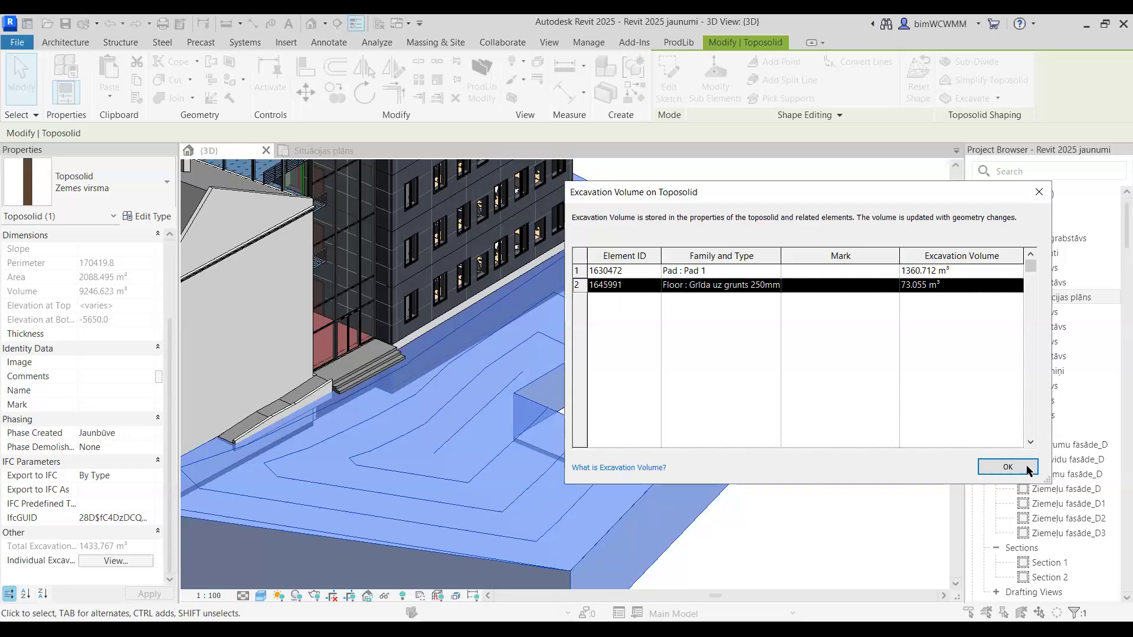
pyautogui.click(1036, 196)
pyautogui.press('Escape')
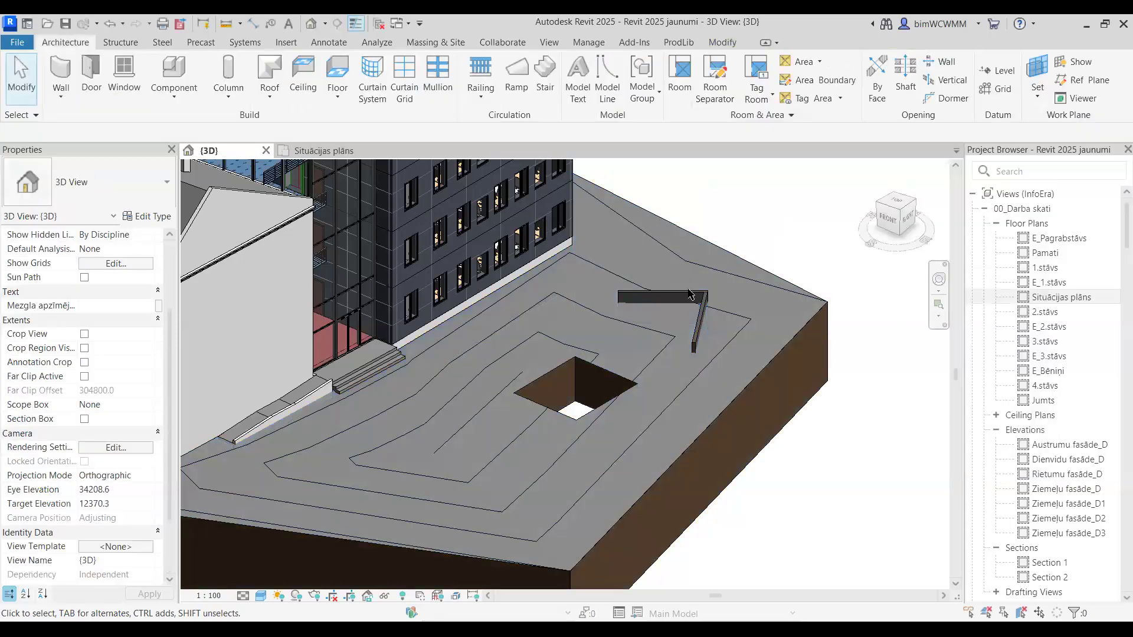
# - Cut the toposolid with both Generic - 200mm walls using Cut Geometry with Multiple Cut enabled
pyautogui.scroll(3, 685, 295)
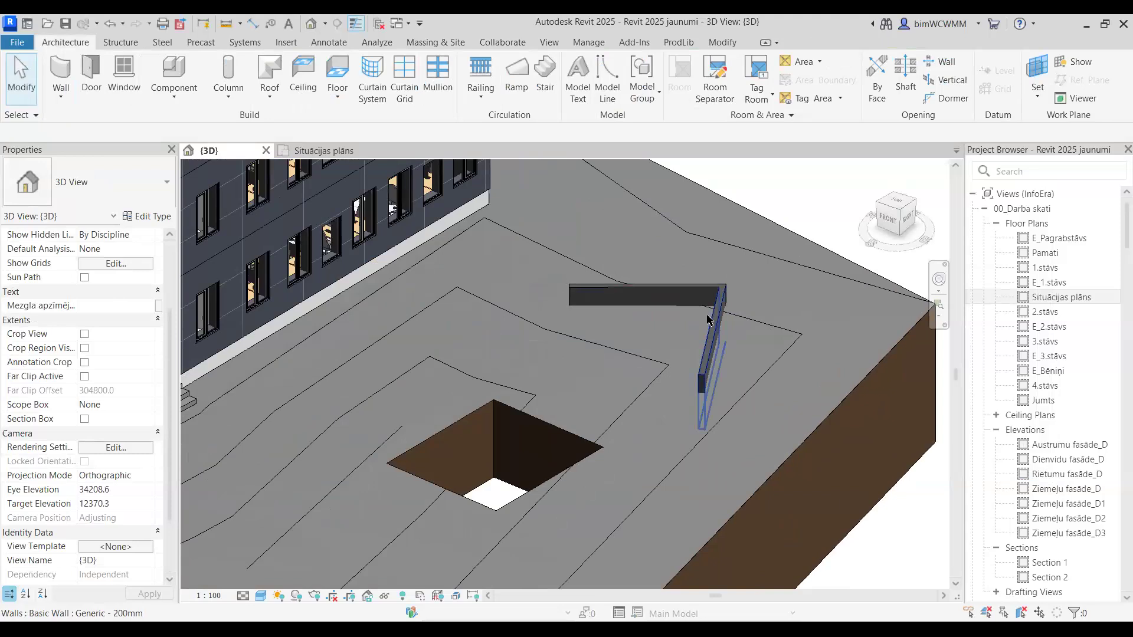
pyautogui.click(720, 43)
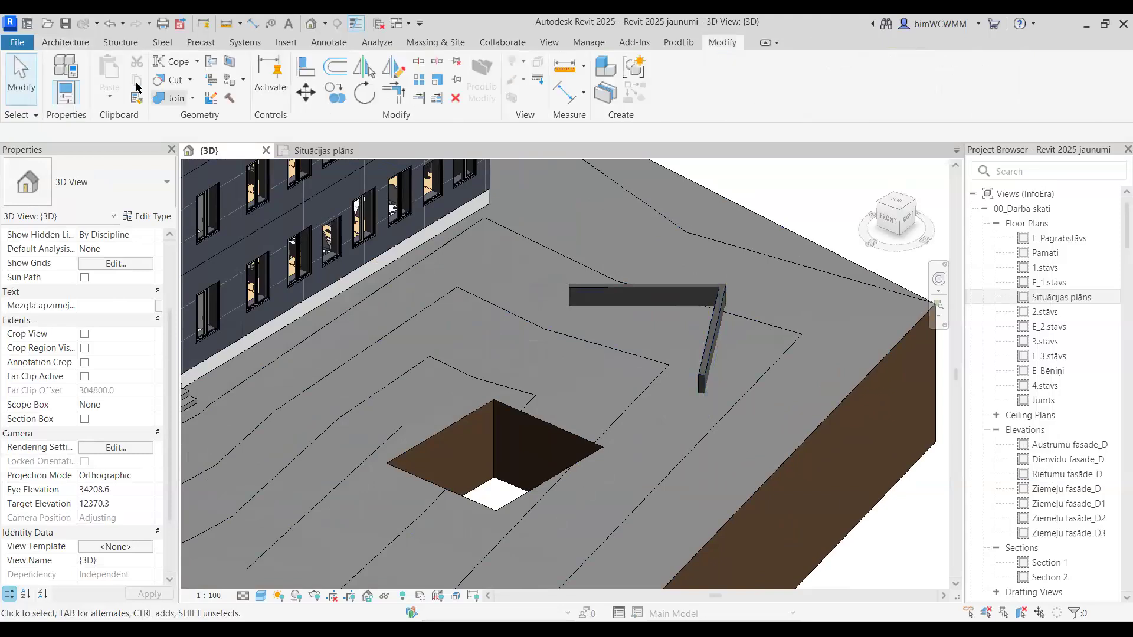
pyautogui.click(175, 81)
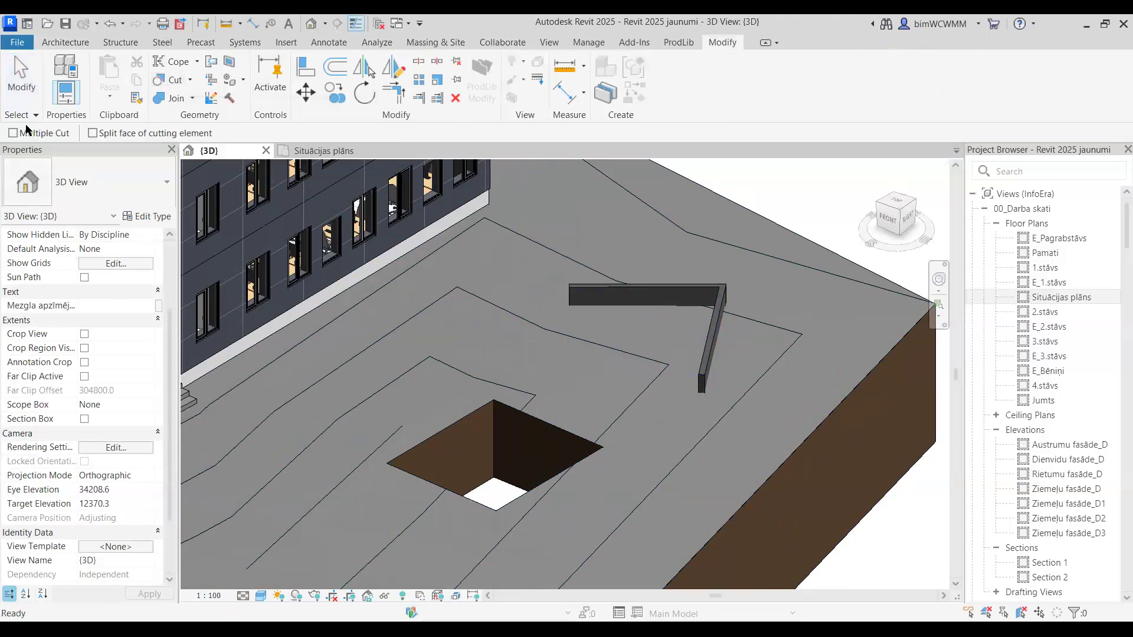
pyautogui.click(677, 283)
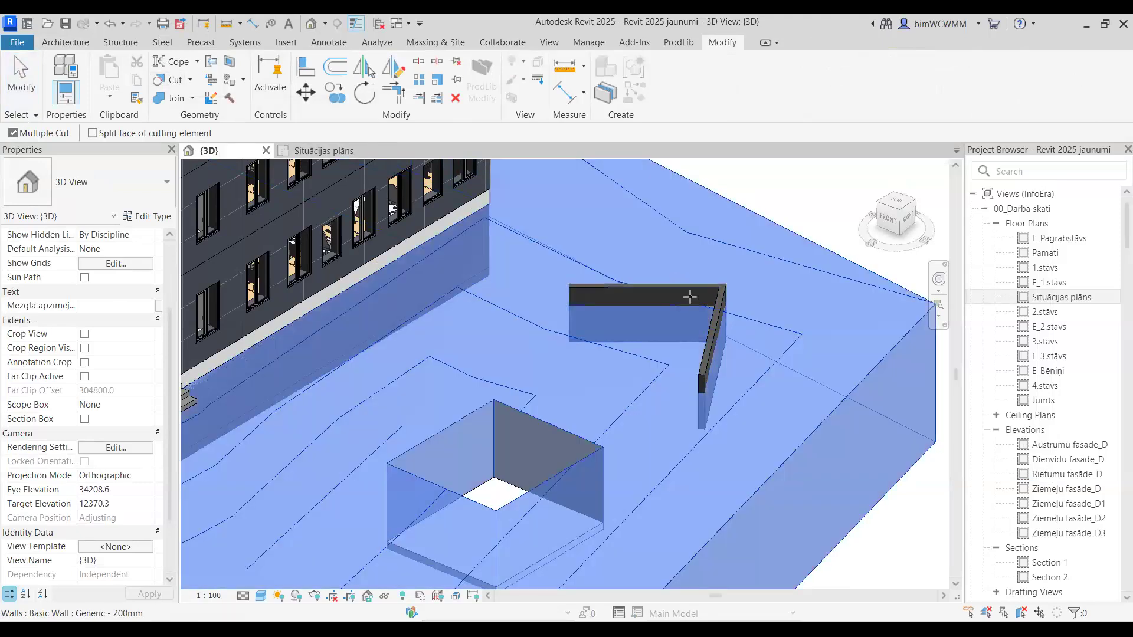
pyautogui.click(8, 86)
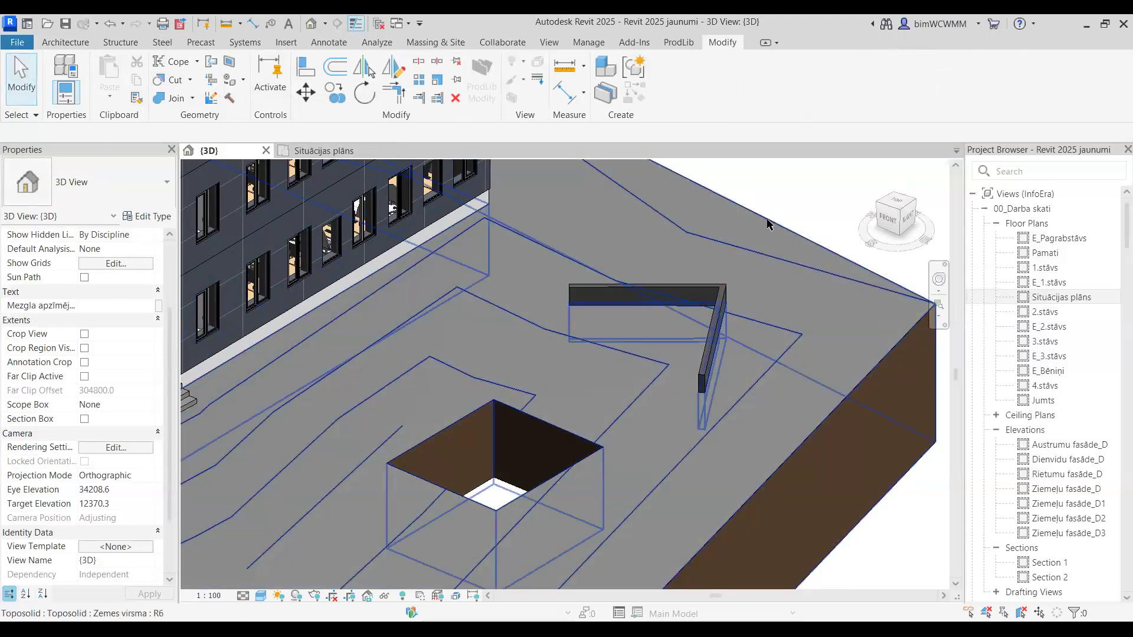
# - Review the toposolid's individual excavation volumes for the two Generic - 200mm walls
pyautogui.click(767, 223)
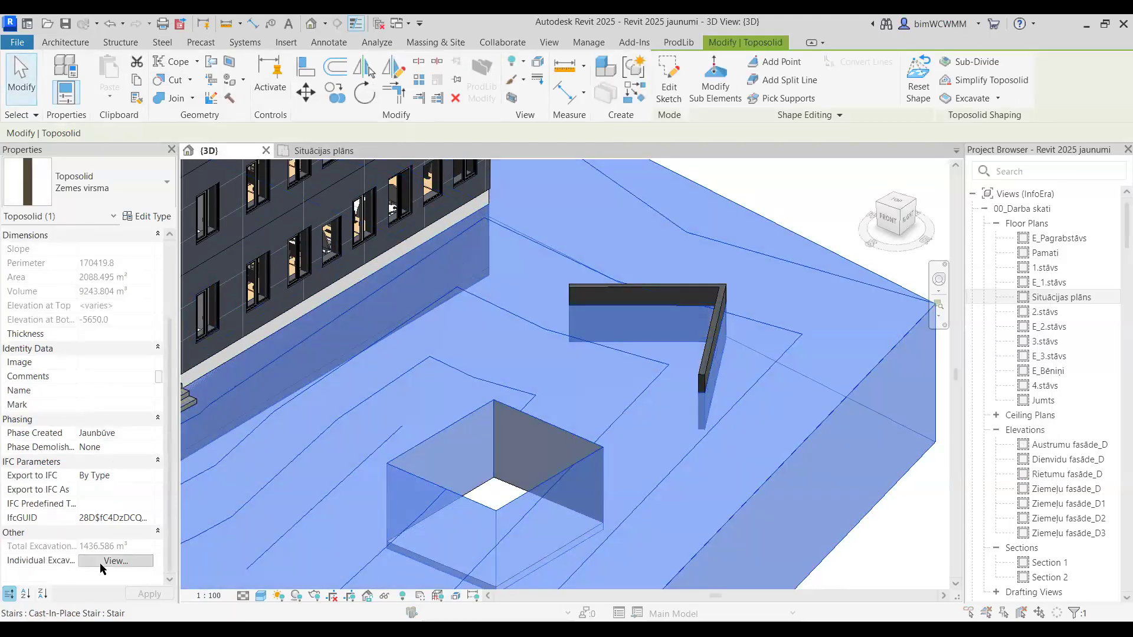
pyautogui.click(100, 563)
pyautogui.click(578, 284)
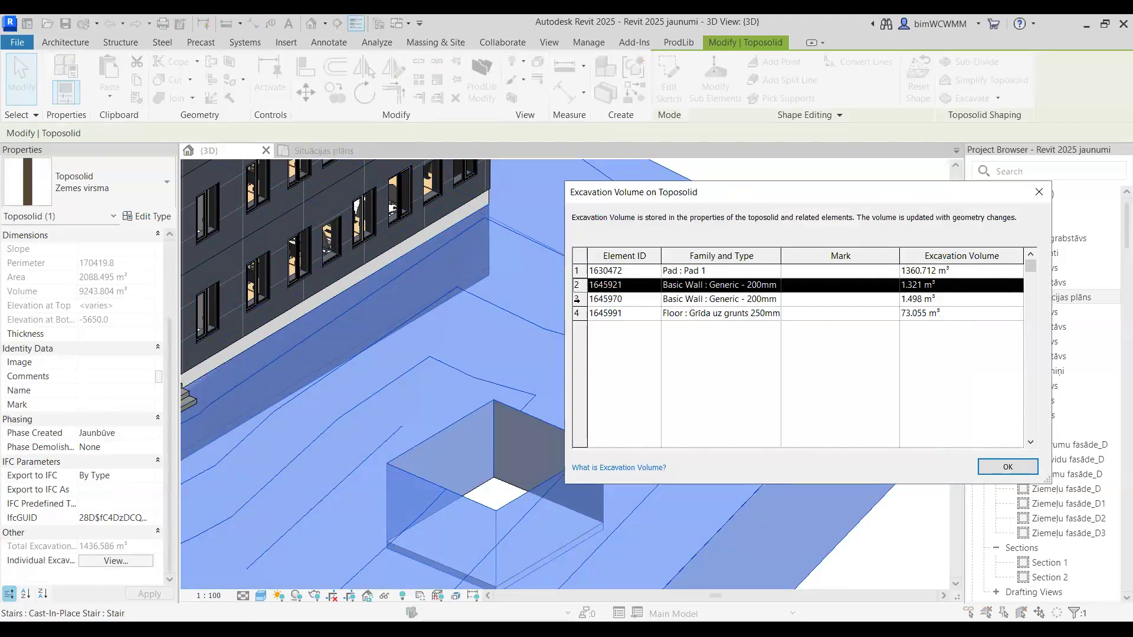
pyautogui.click(577, 299)
pyautogui.keyDown('shift'); pyautogui.click(578, 284); pyautogui.keyUp('shift')
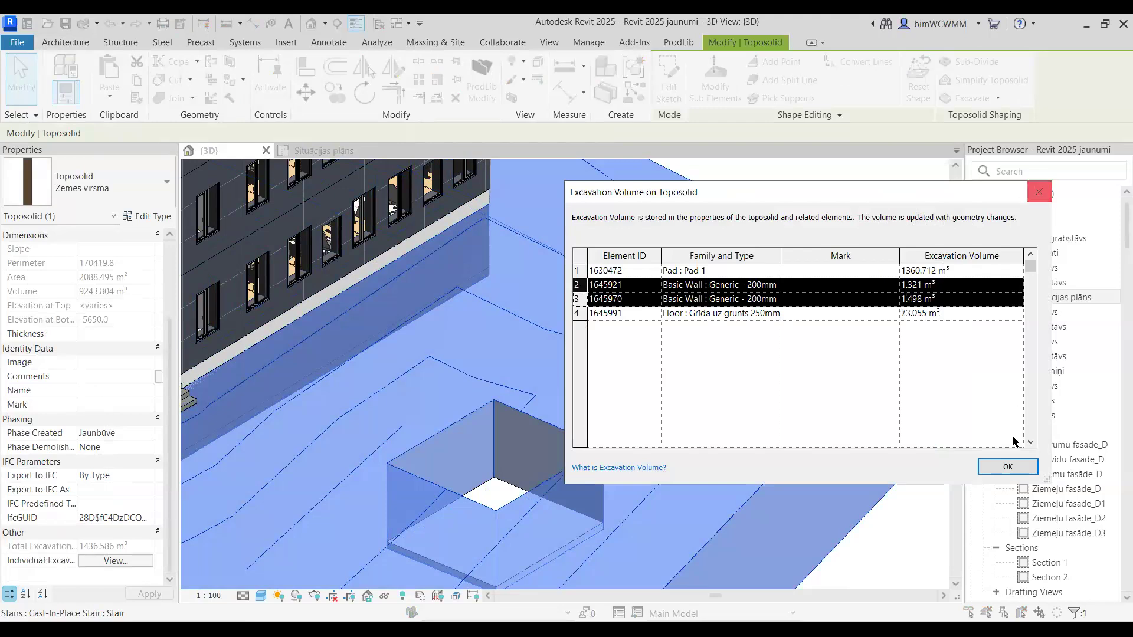
pyautogui.click(1039, 193)
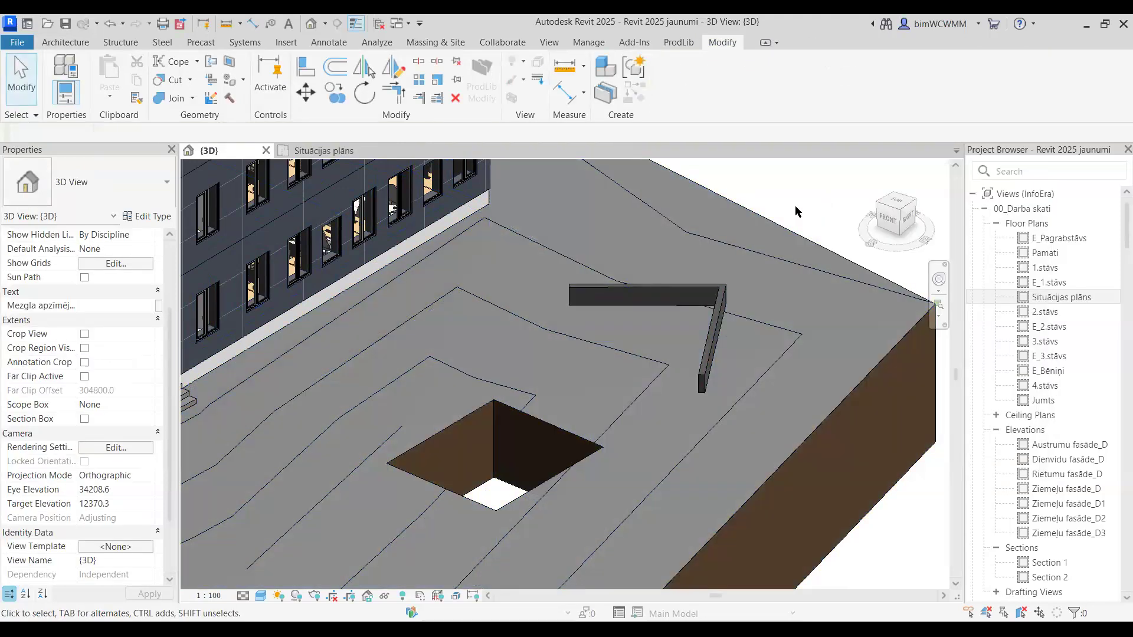
# - Temporarily isolate the old topography surface beneath the building in the 3D view
pyautogui.scroll(-2, 515, 272)
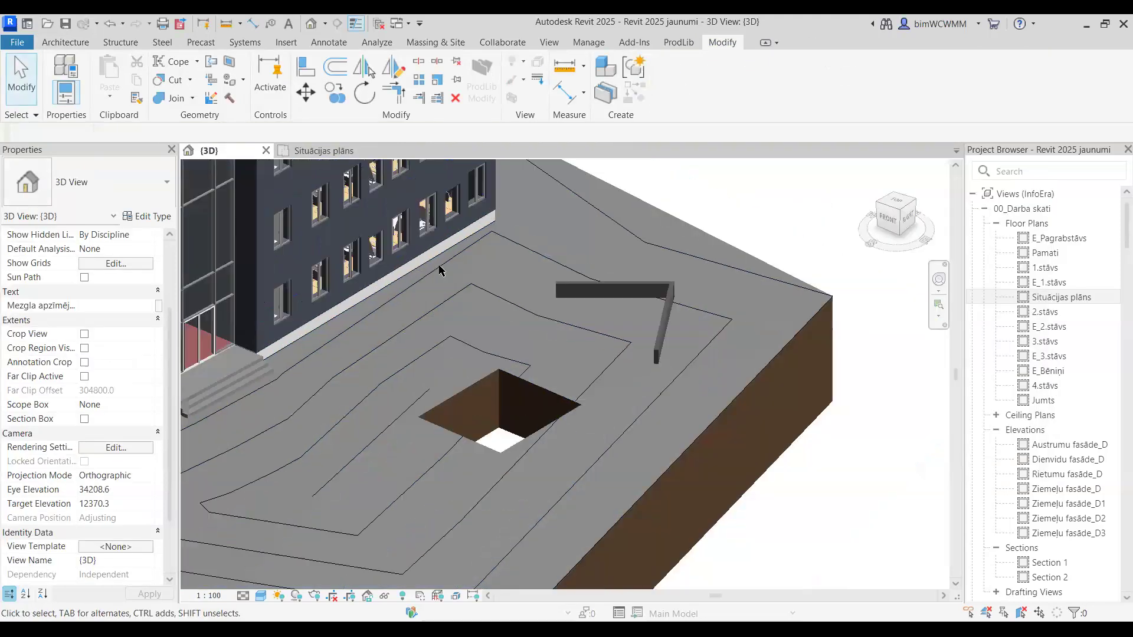
pyautogui.moveTo(232, 390); pyautogui.dragTo(458, 319, button='middle')
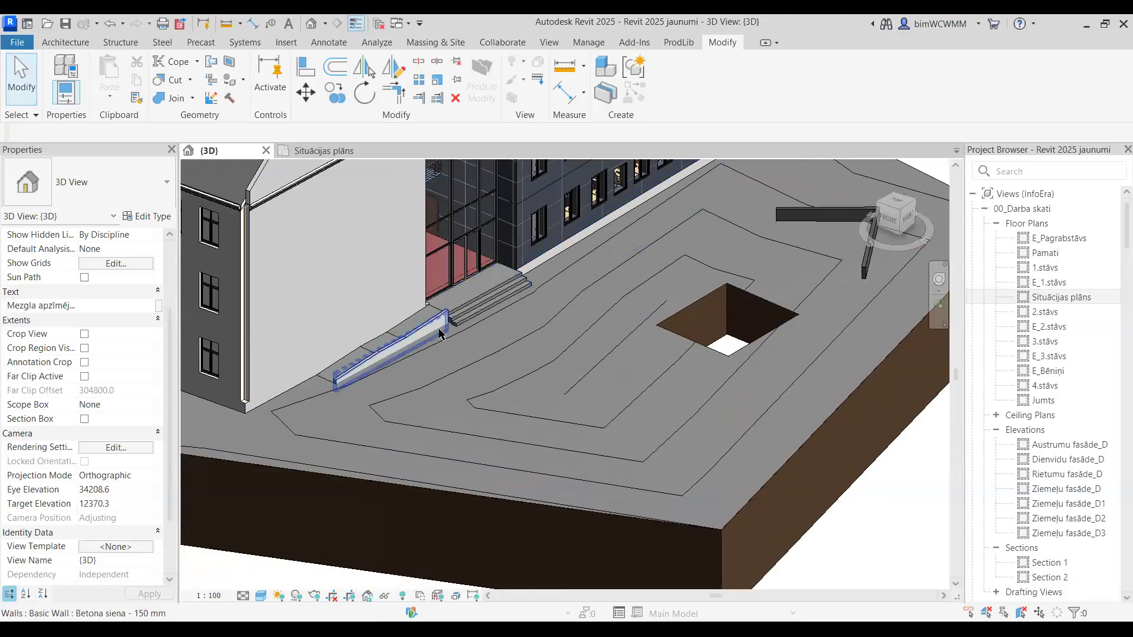
pyautogui.scroll(-2, 445, 324)
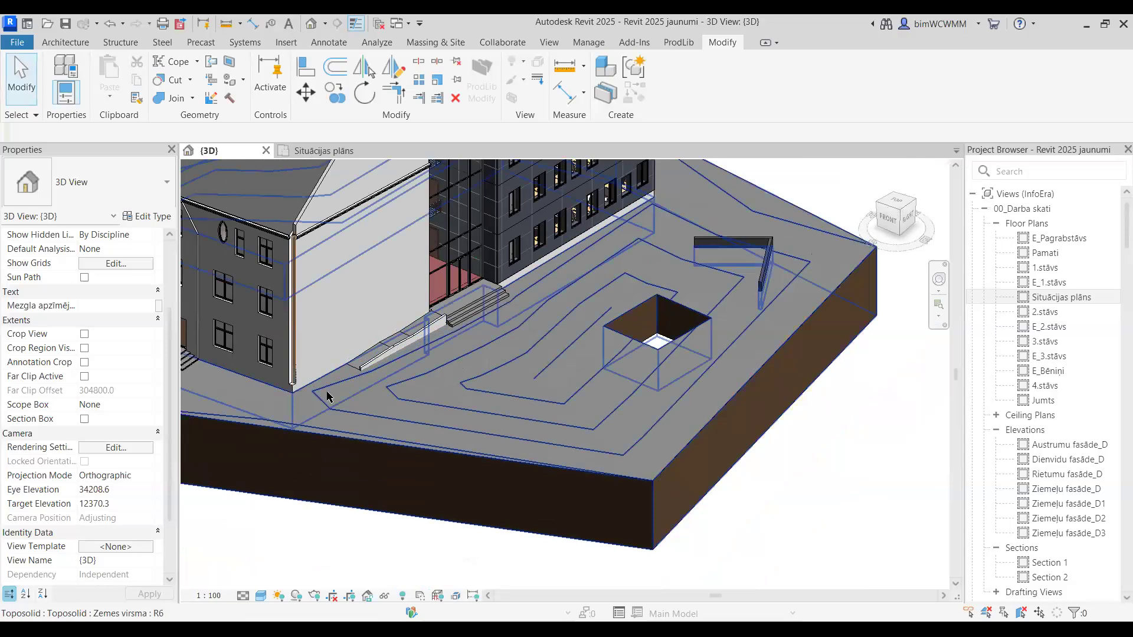
pyautogui.keyDown('shift'); pyautogui.moveTo(484, 389); pyautogui.dragTo(520, 406, button='middle'); pyautogui.keyUp('shift')
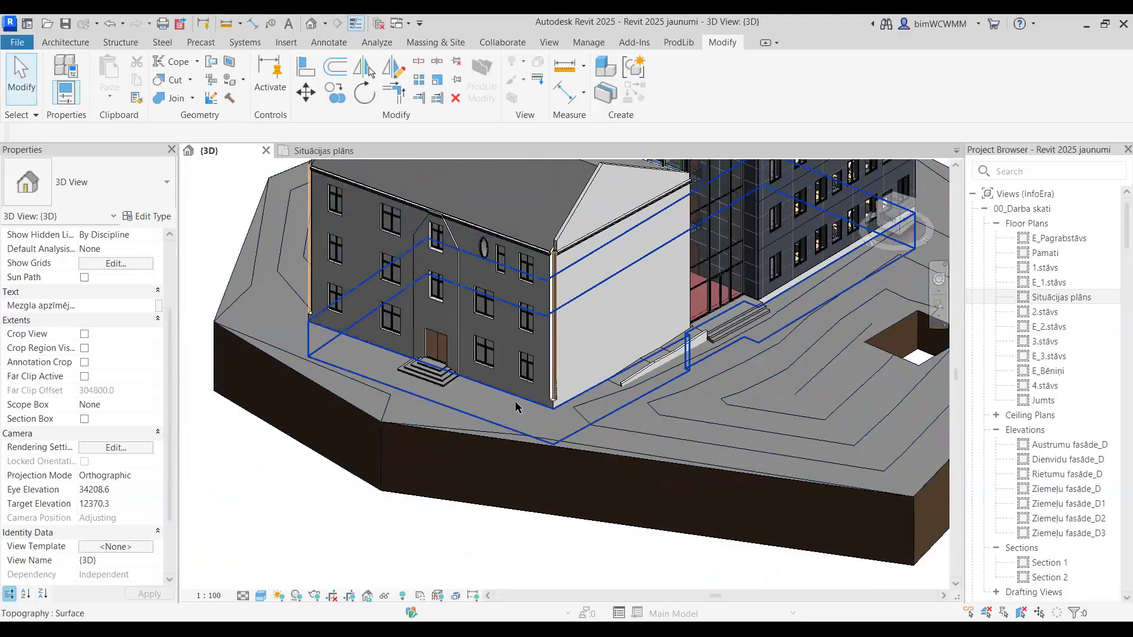
pyautogui.click(519, 406)
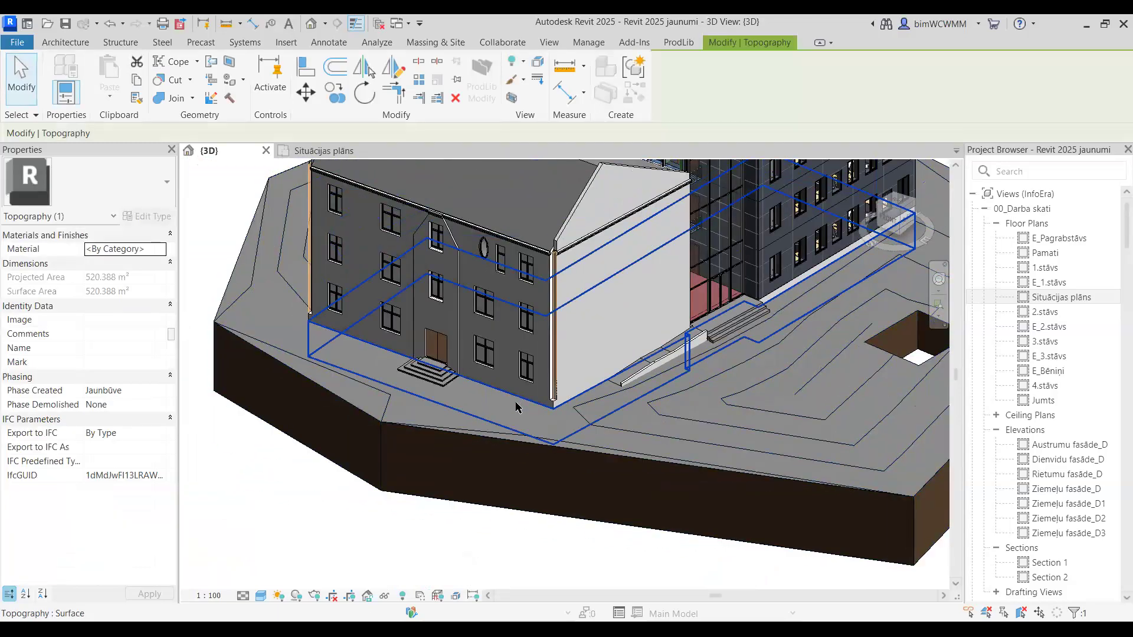
pyautogui.click(384, 595)
pyautogui.click(406, 551)
pyautogui.click(683, 458)
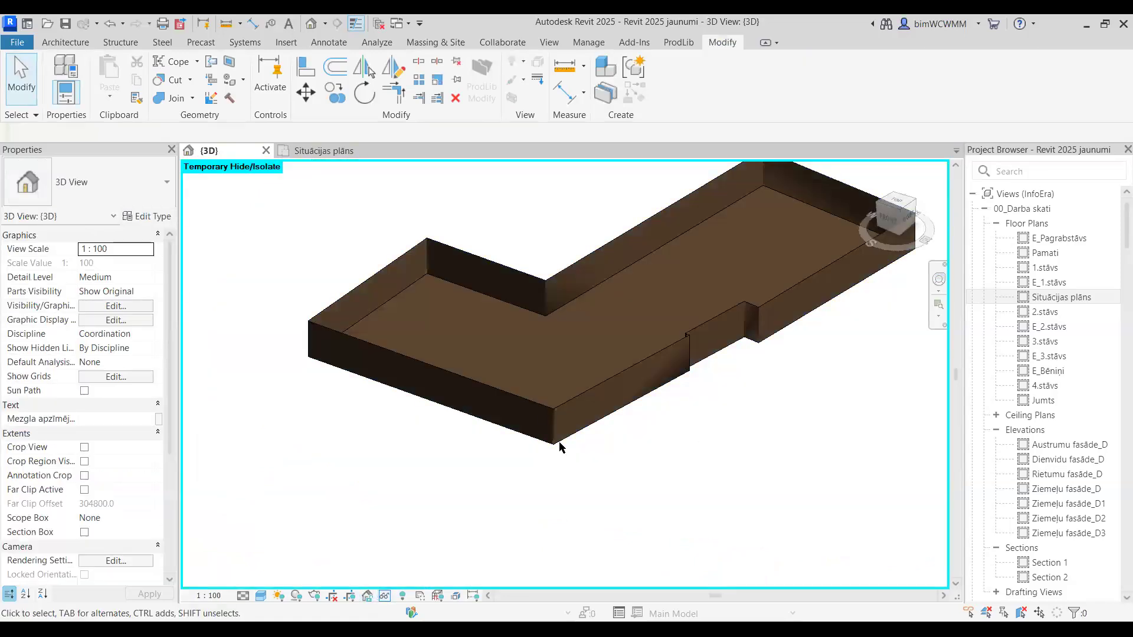
# - Inspect the isolated topography surface and its side walls, and restore the hidden elements in the view
pyautogui.moveTo(521, 391)
pyautogui.keyDown('shift'); pyautogui.mouseDown(button='middle')
pyautogui.moveTo(506, 308)
pyautogui.moveTo(488, 296)
pyautogui.moveTo(516, 366)
pyautogui.moveTo(533, 374)
pyautogui.mouseUp(button='middle'); pyautogui.keyUp('shift')
pyautogui.scroll(4, 475, 296)
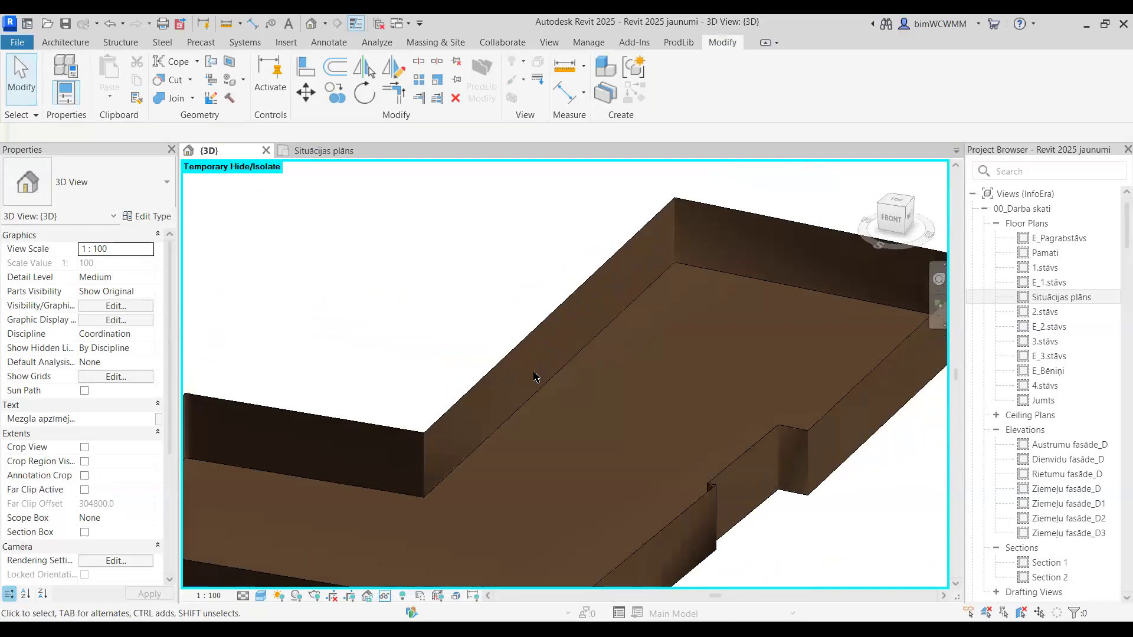
pyautogui.scroll(-5, 508, 377)
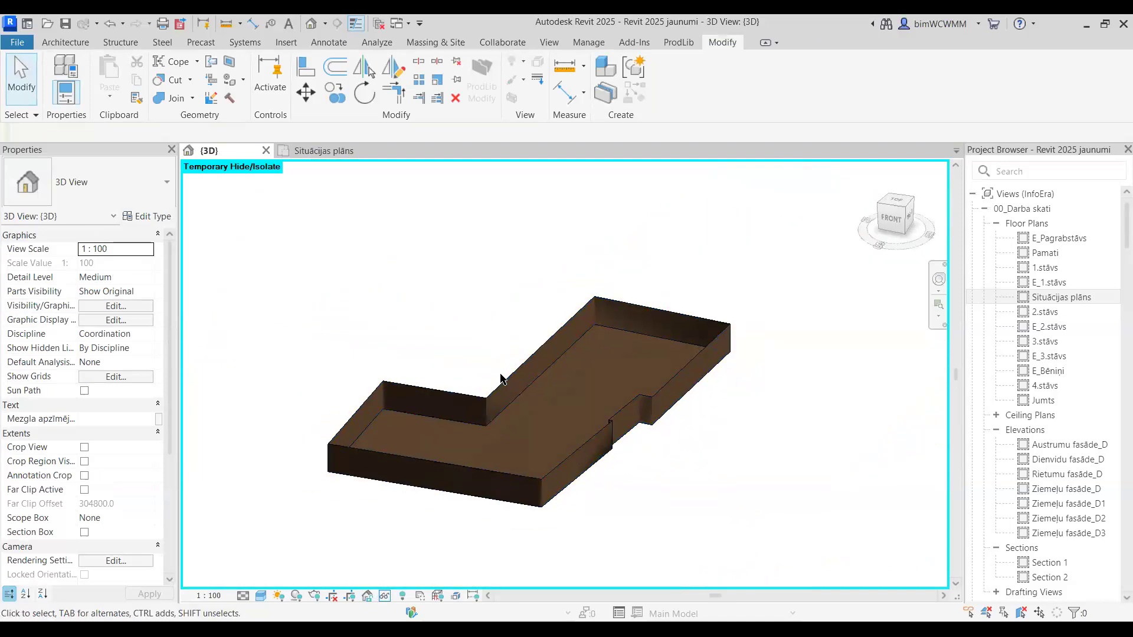
pyautogui.click(505, 389)
pyautogui.click(432, 306)
pyautogui.click(385, 595)
pyautogui.click(396, 580)
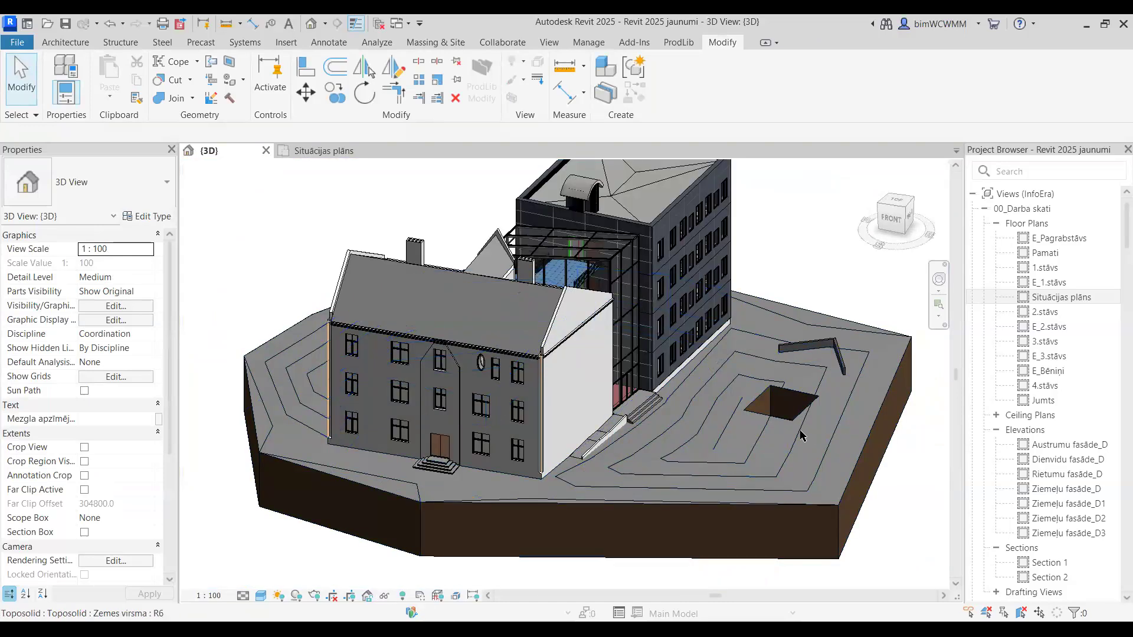
# - Start adding shape points to the toposolid beside the building with Snap XYZ enabled
pyautogui.moveTo(651, 409); pyautogui.dragTo(505, 383, button='middle')
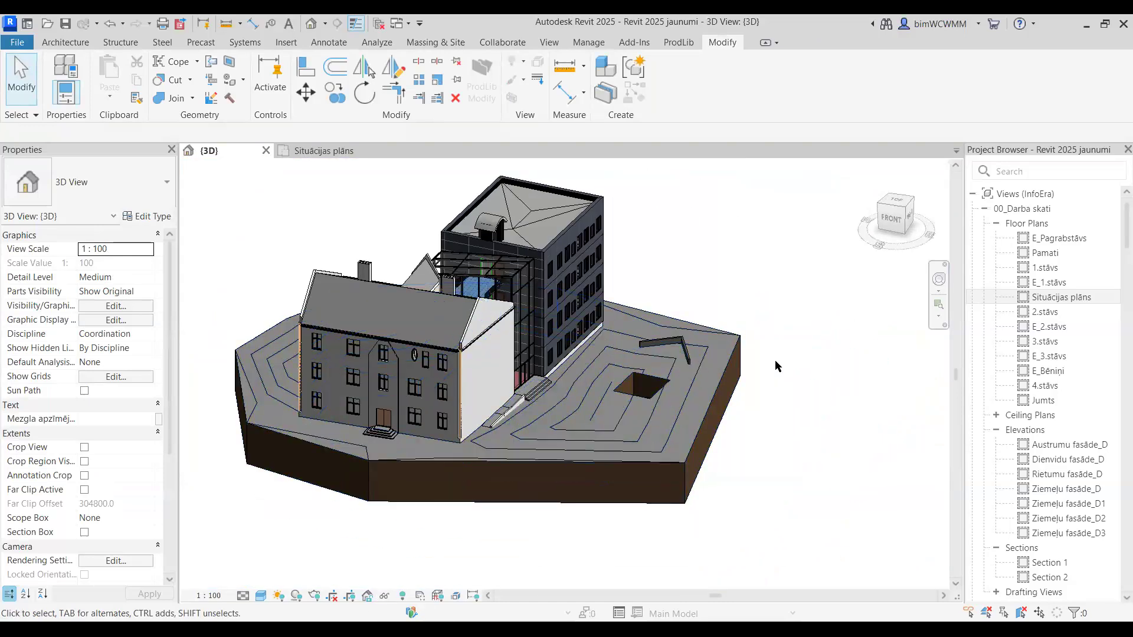
pyautogui.keyDown('shift'); pyautogui.moveTo(767, 374); pyautogui.dragTo(721, 378, button='middle'); pyautogui.keyUp('shift')
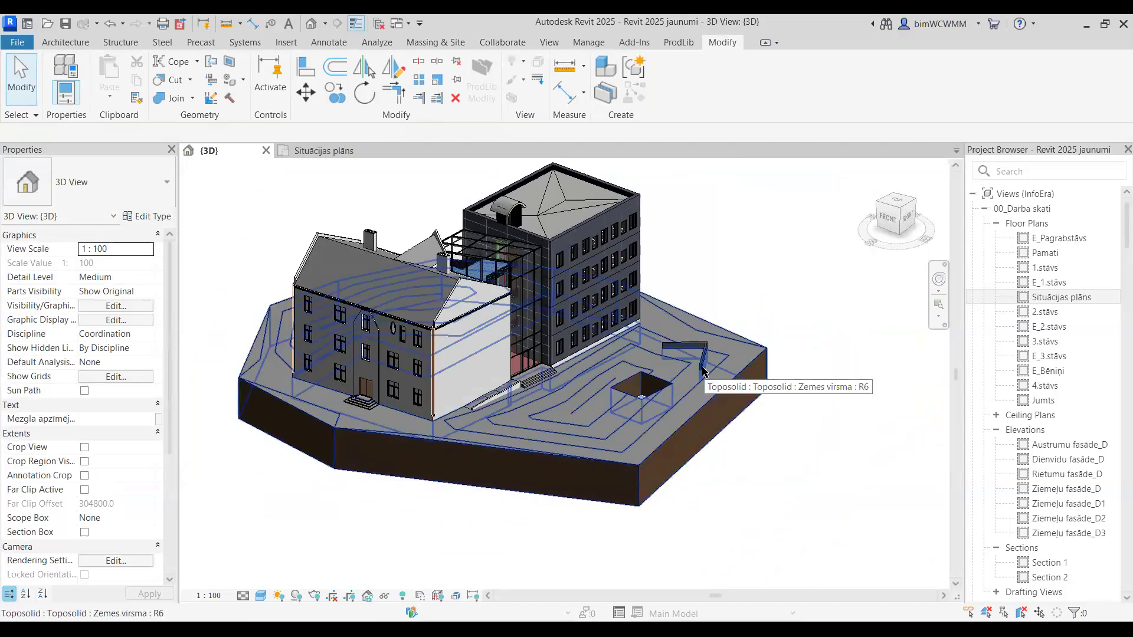
pyautogui.scroll(2, 732, 313)
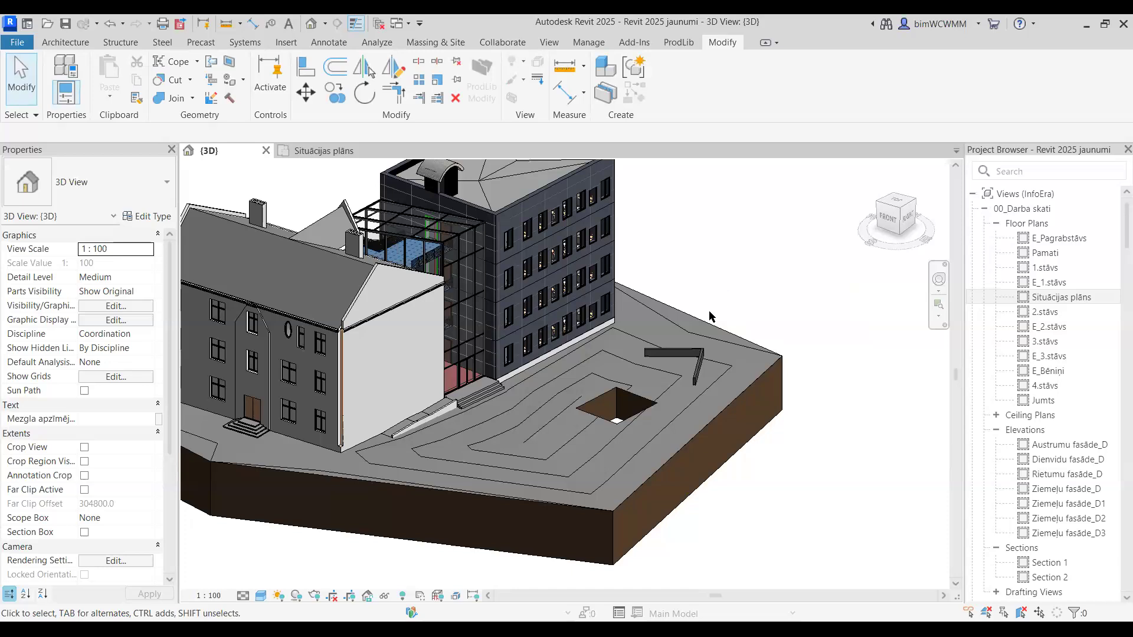
pyautogui.moveTo(678, 369); pyautogui.dragTo(618, 385, button='middle')
pyautogui.scroll(4, 618, 384)
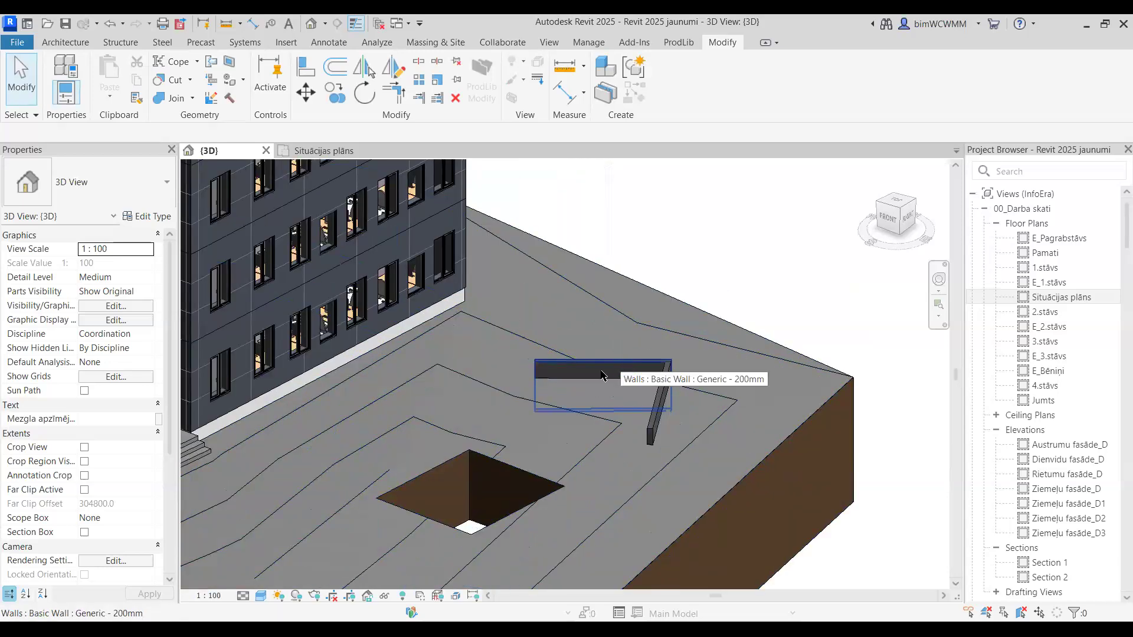
pyautogui.click(618, 280)
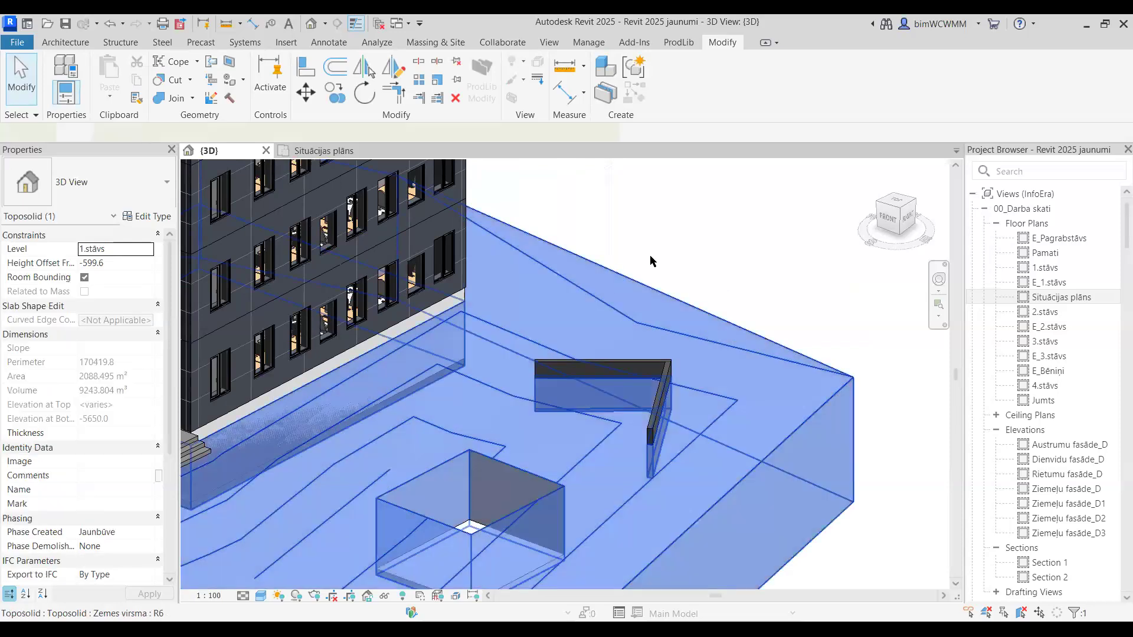
pyautogui.scroll(-3, 665, 239)
pyautogui.moveTo(622, 269); pyautogui.dragTo(608, 240, button='middle')
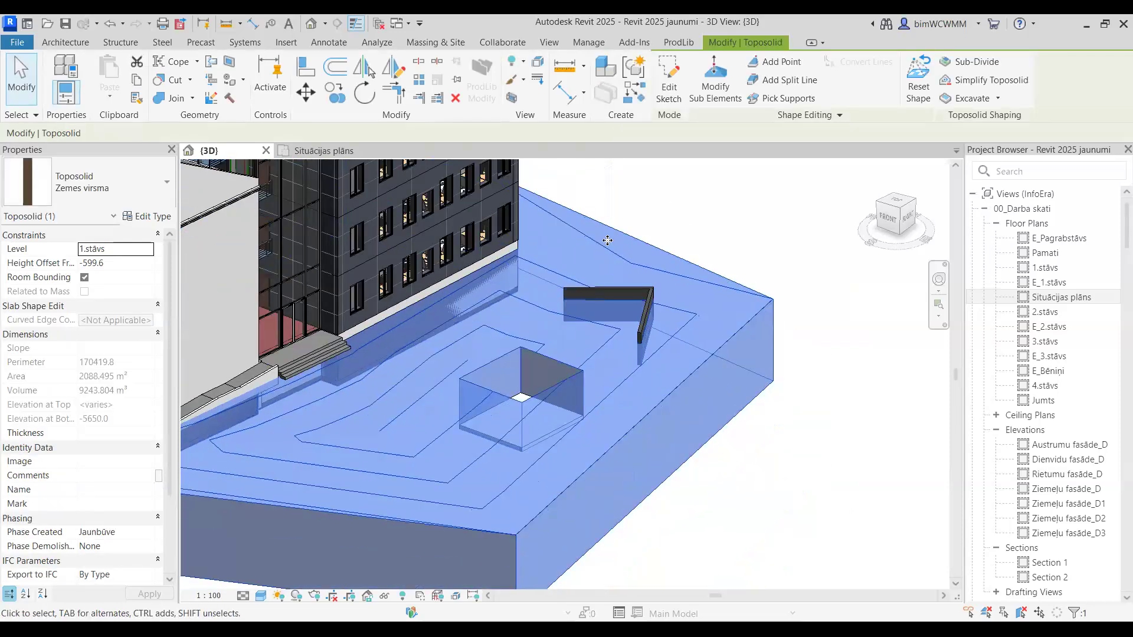
pyautogui.click(770, 63)
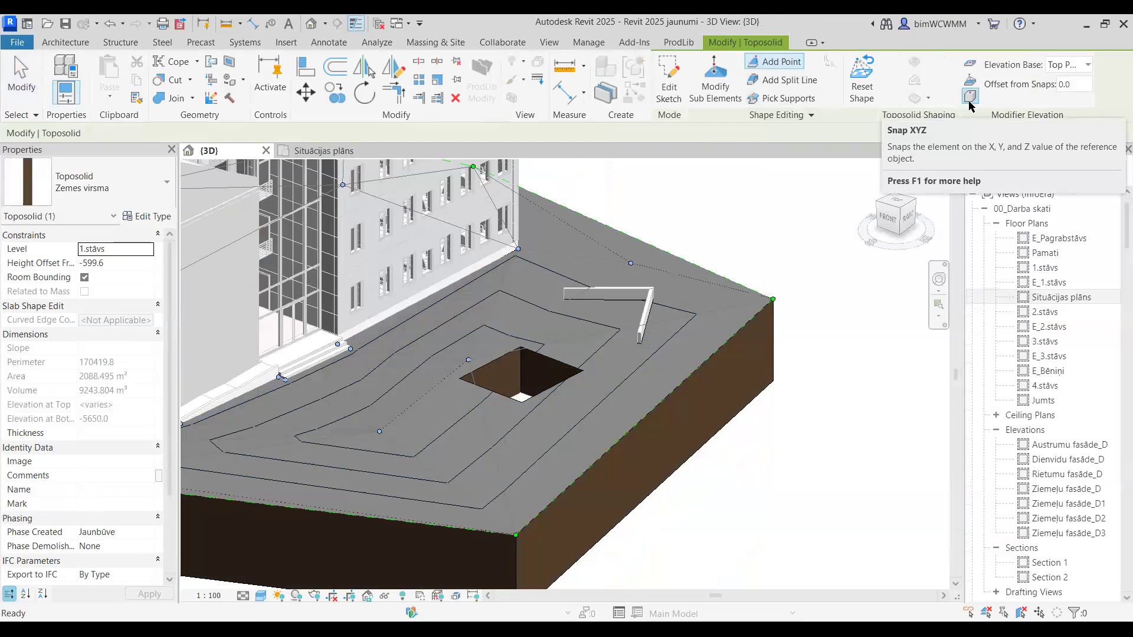
pyautogui.click(969, 97)
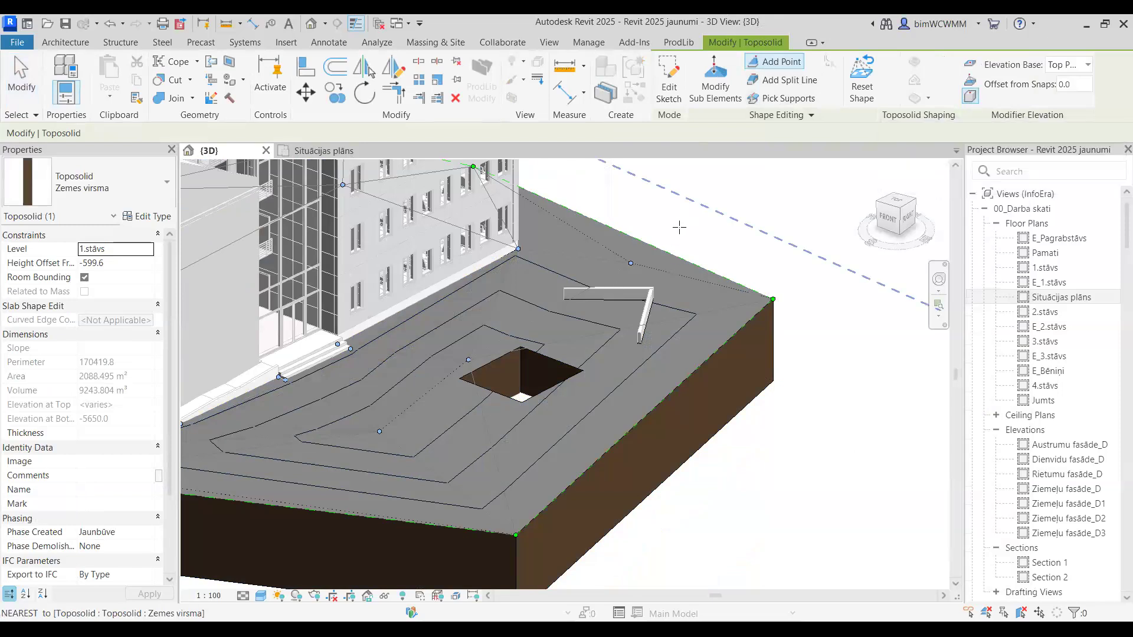
# - Set the offset from snaps to -200 for the points placed at the two angled walls
pyautogui.scroll(3, 609, 288)
pyautogui.scroll(1, 602, 289)
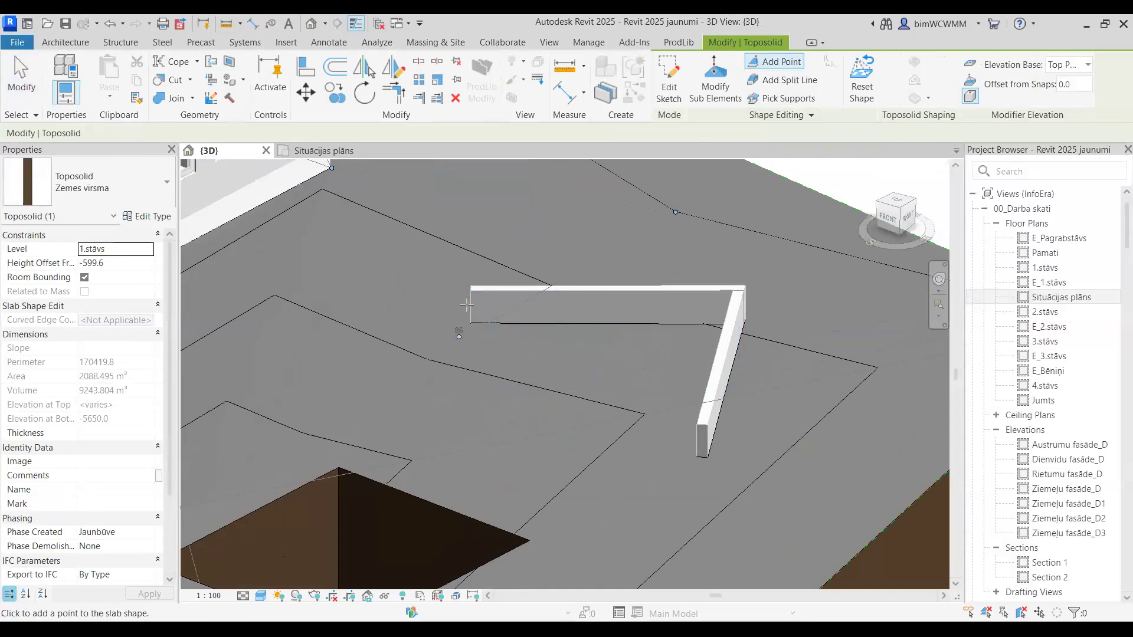
pyautogui.click(514, 291)
pyautogui.moveTo(377, 494); pyautogui.dragTo(455, 389, button='middle')
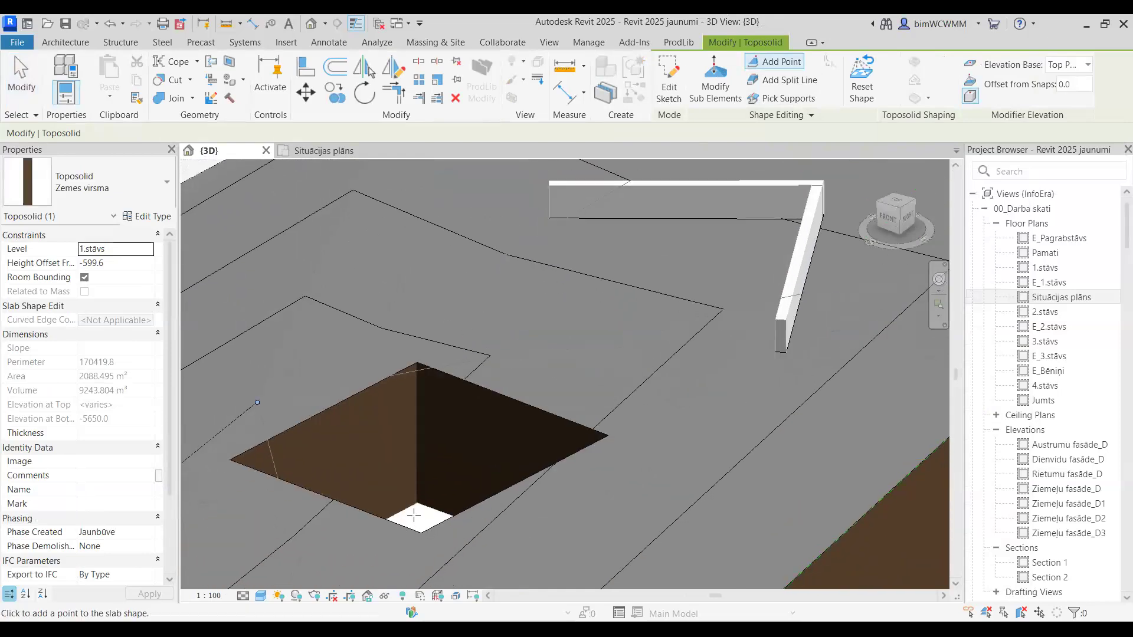
pyautogui.scroll(-2, 566, 367)
pyautogui.moveTo(595, 345); pyautogui.dragTo(554, 424, button='middle')
pyautogui.scroll(3, 572, 309)
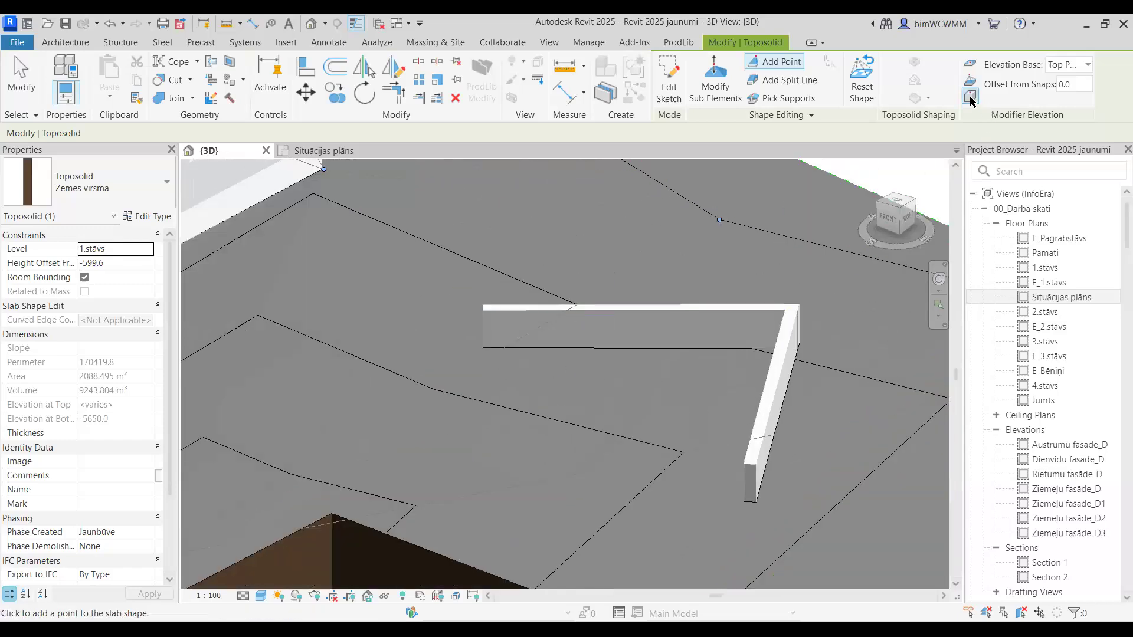
pyautogui.click(1073, 84)
pyautogui.write('-200')
pyautogui.press('Return')
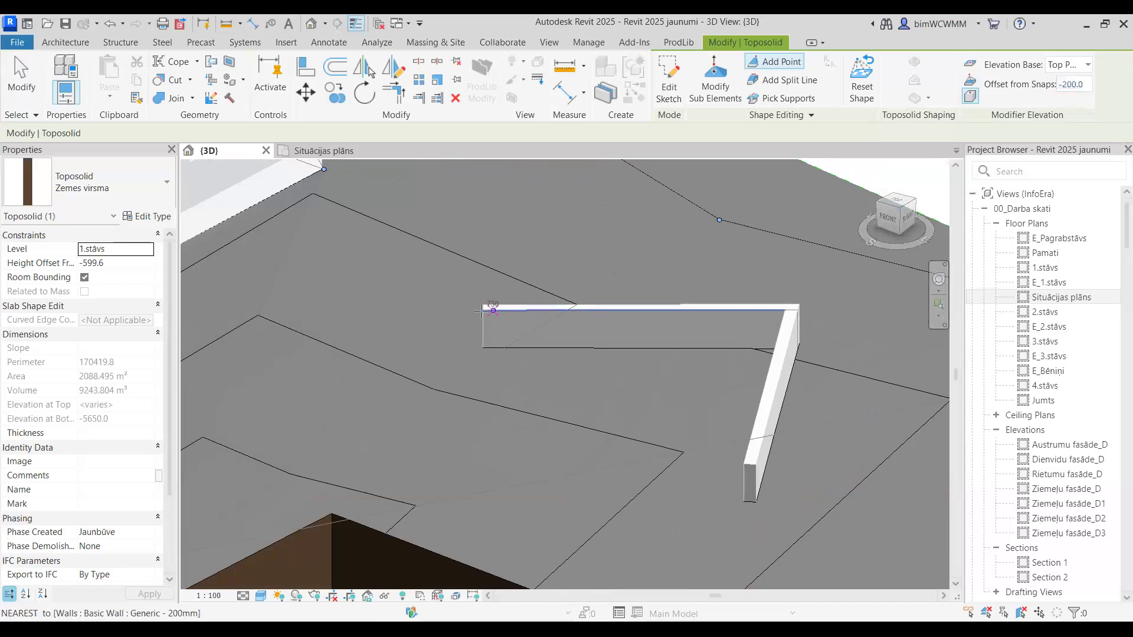
# - Add toposolid points at the top endpoints of the two angled walls' free ends, and finish the shape editing
pyautogui.scroll(3, 481, 310)
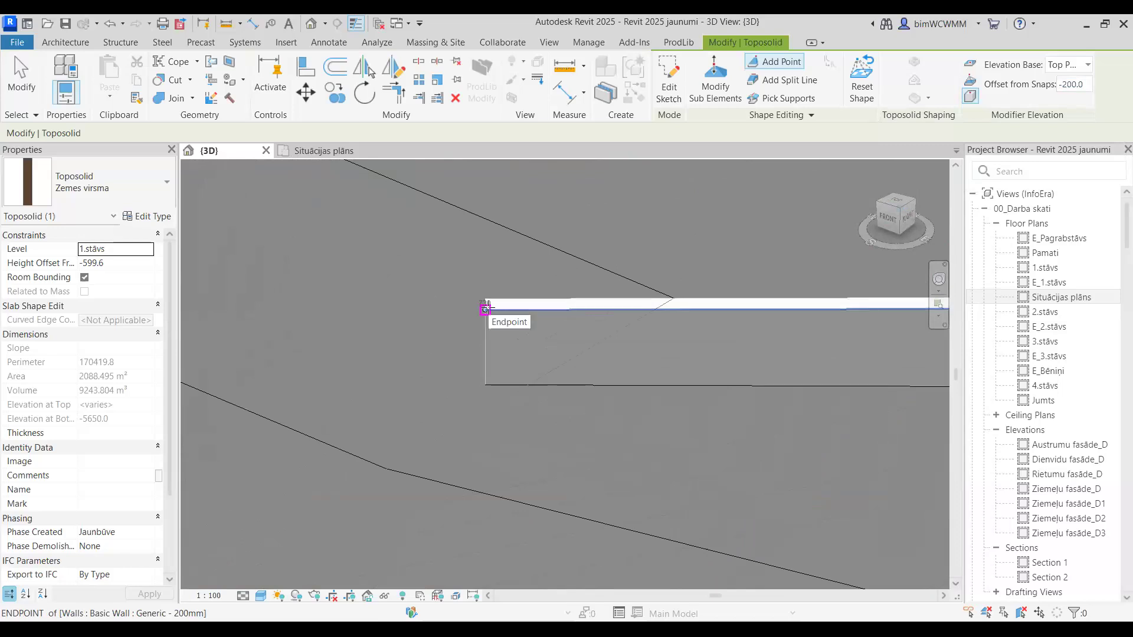
pyautogui.click(485, 308)
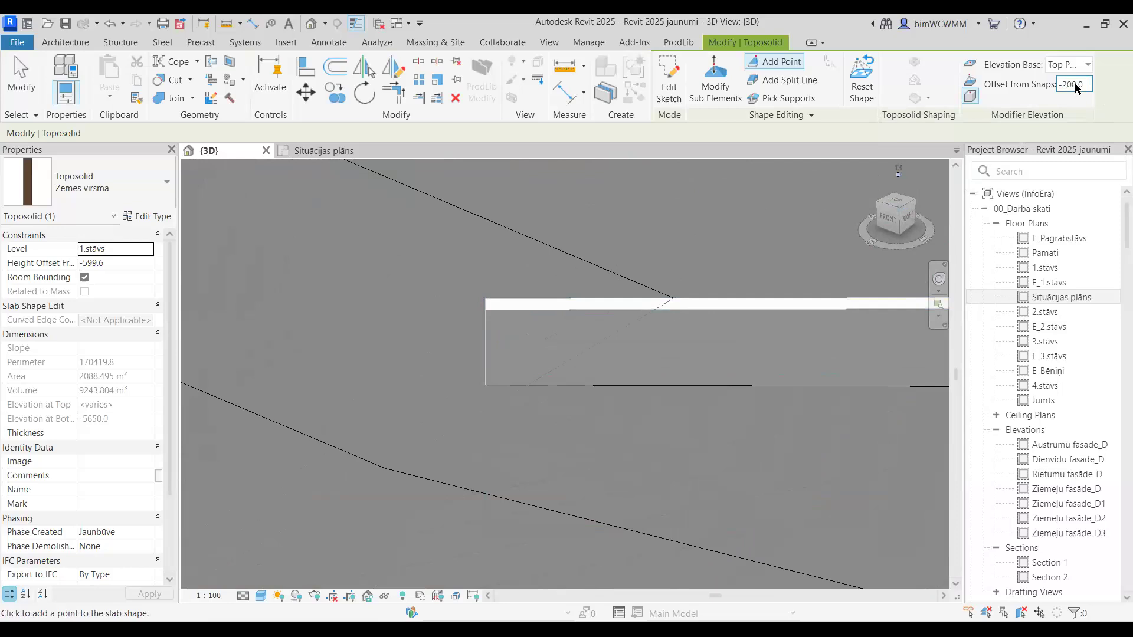
pyautogui.click(485, 308)
pyautogui.scroll(-5, 503, 304)
pyautogui.keyDown('shift'); pyautogui.moveTo(721, 410); pyautogui.dragTo(698, 385, button='middle'); pyautogui.keyUp('shift')
pyautogui.scroll(4, 768, 474)
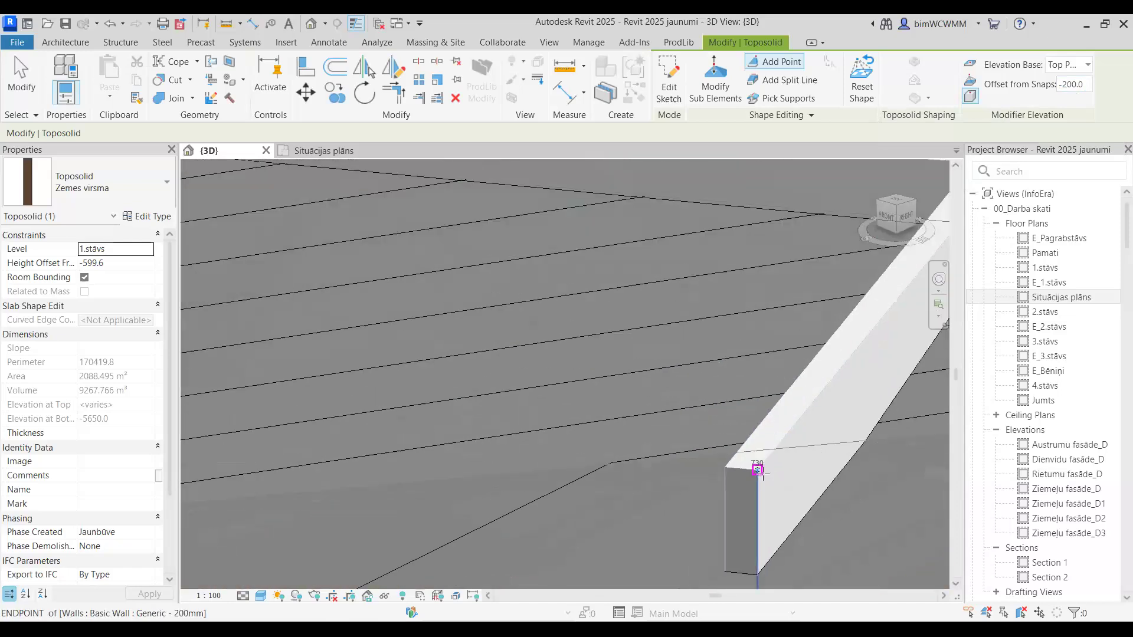
pyautogui.click(757, 469)
pyautogui.scroll(-3, 710, 438)
pyautogui.scroll(-3, 708, 427)
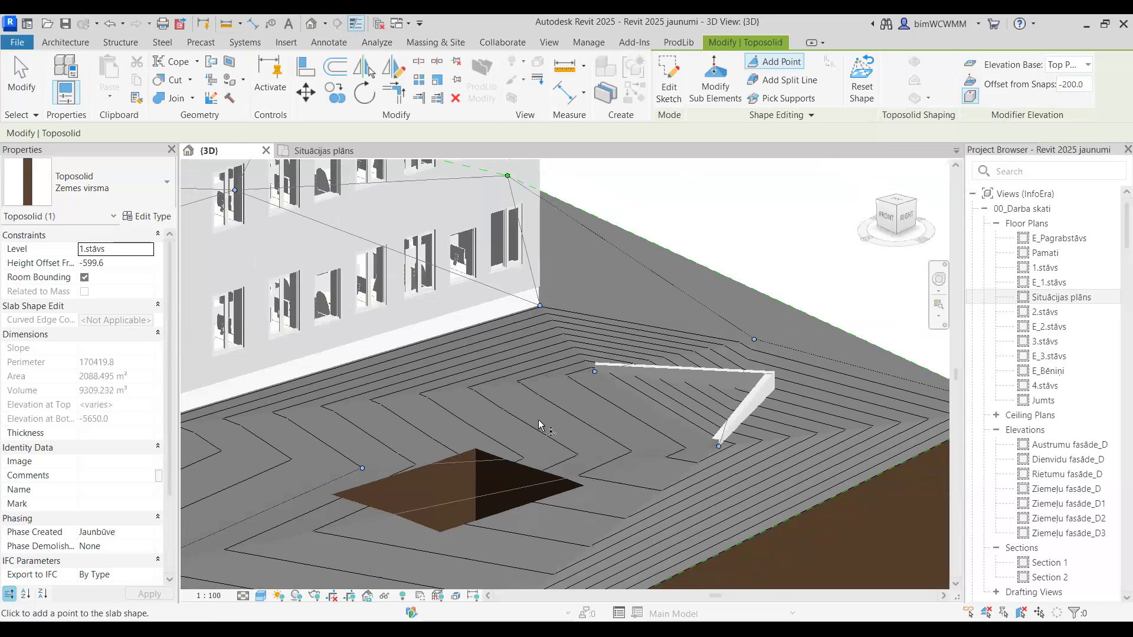
pyautogui.press('Escape')
pyautogui.press('Escape')
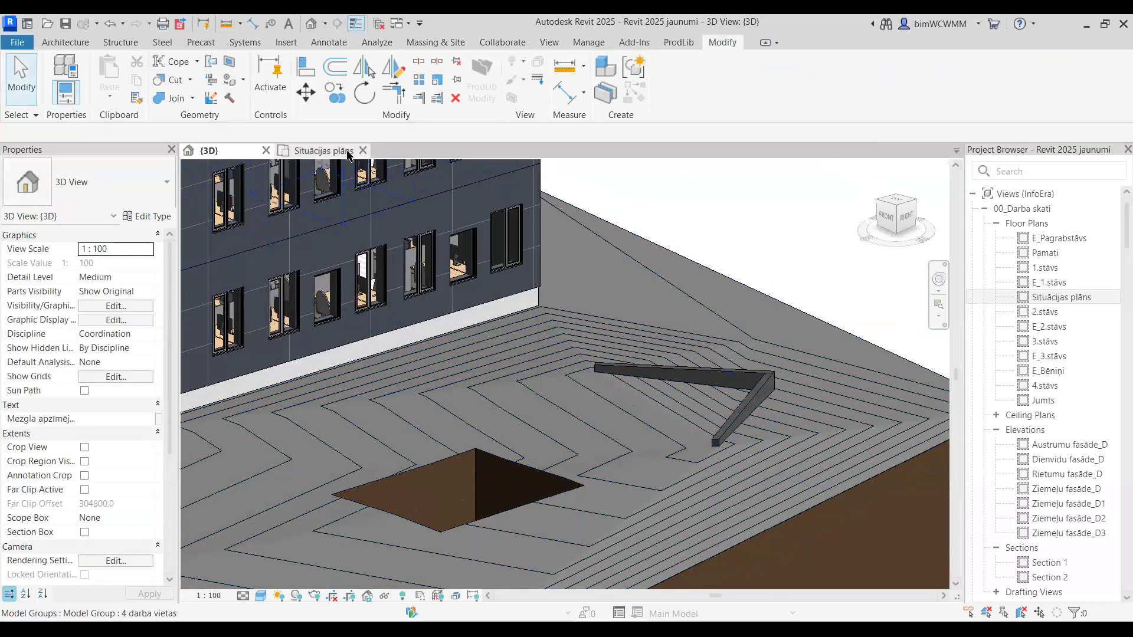
# - Draw a rectangle of Generic - 200mm walls along the edges of the square excavation in the Situācijas plāns floor plan
pyautogui.click(323, 151)
pyautogui.moveTo(536, 219); pyautogui.dragTo(549, 328, button='middle')
pyautogui.scroll(3, 548, 324)
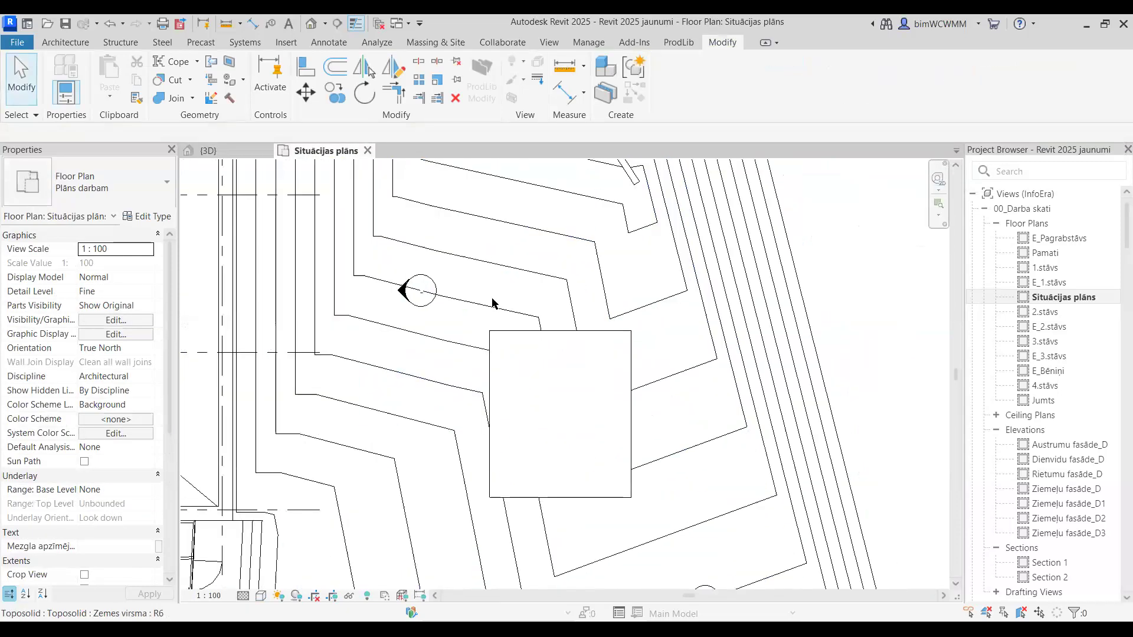
pyautogui.click(61, 44)
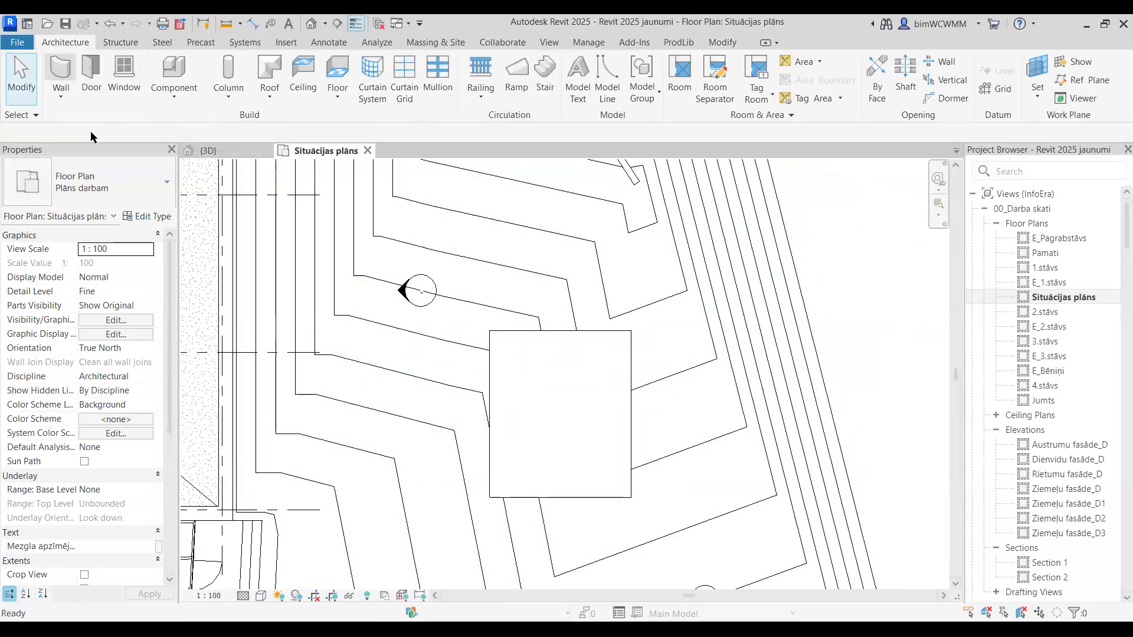
pyautogui.click(61, 68)
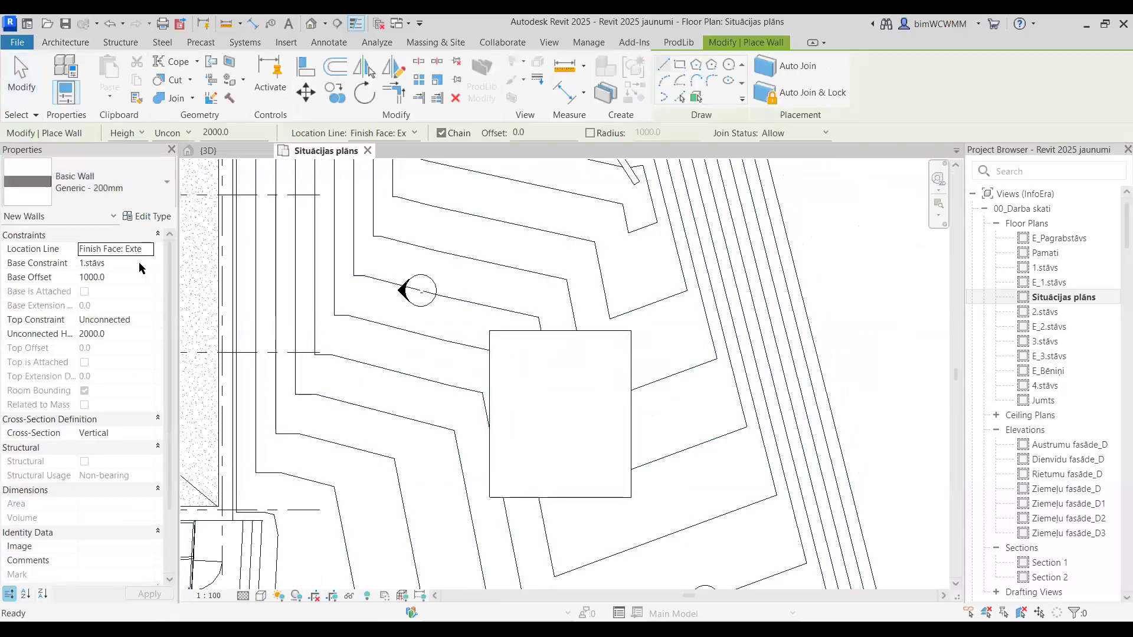
pyautogui.click(685, 67)
pyautogui.click(494, 331)
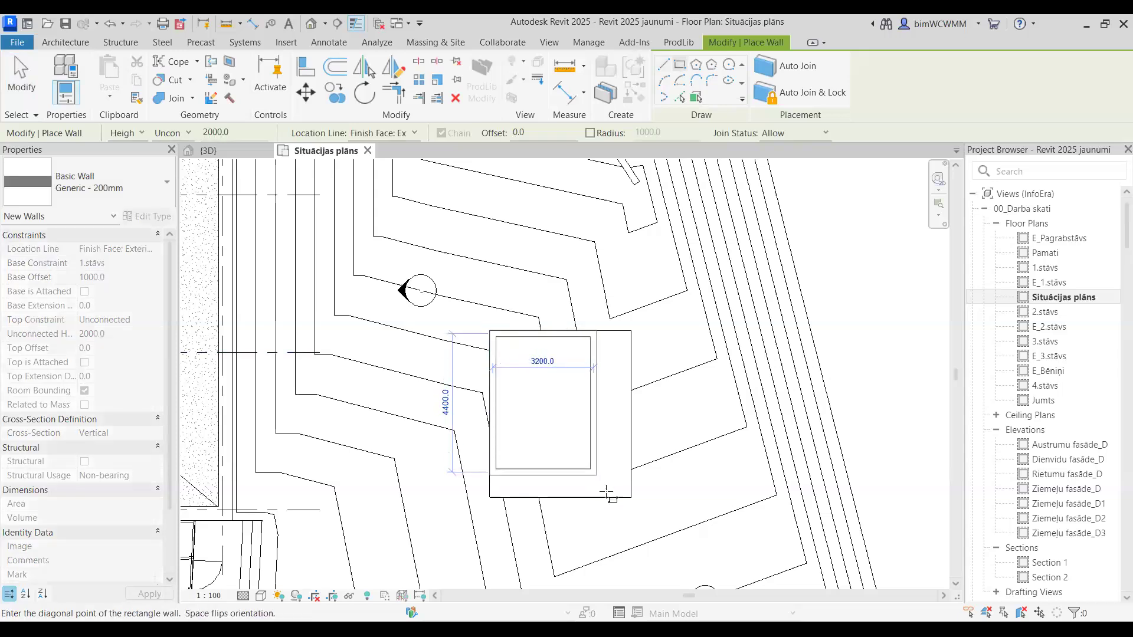
pyautogui.click(631, 496)
pyautogui.press('Escape')
pyautogui.press('Escape')
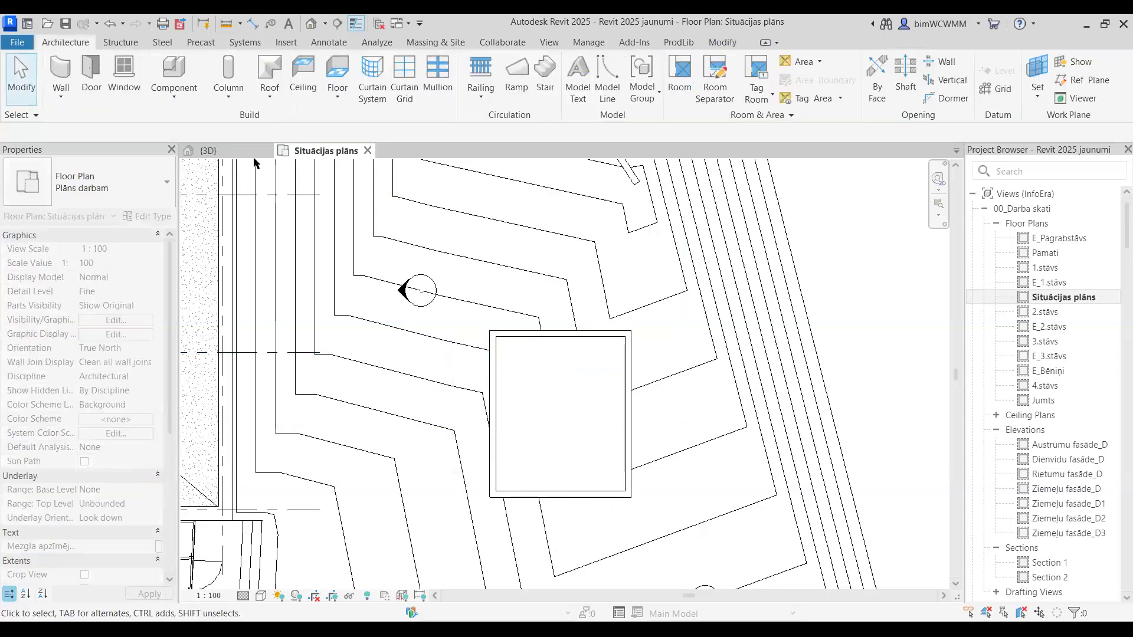
# - Select the chain of four pit walls in the 3D view and set their base constraint to Pamati with a -400 base offset
pyautogui.click(252, 151)
pyautogui.press('Tab')
pyautogui.click(531, 402)
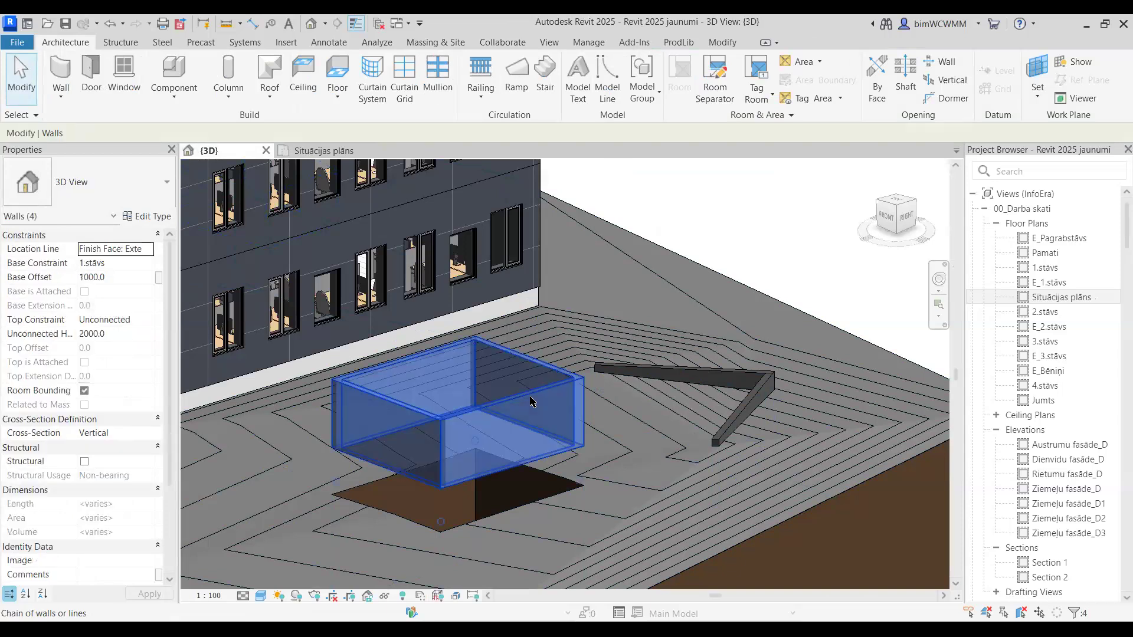
pyautogui.click(149, 267)
pyautogui.click(148, 263)
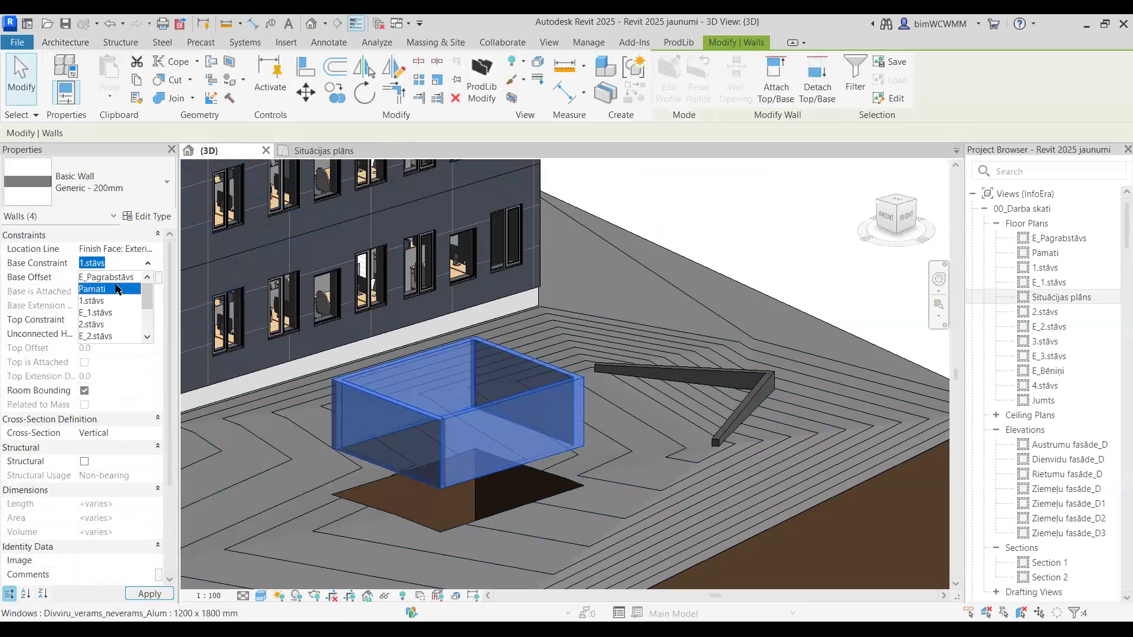
pyautogui.click(122, 289)
pyautogui.click(130, 275)
pyautogui.write('-40')
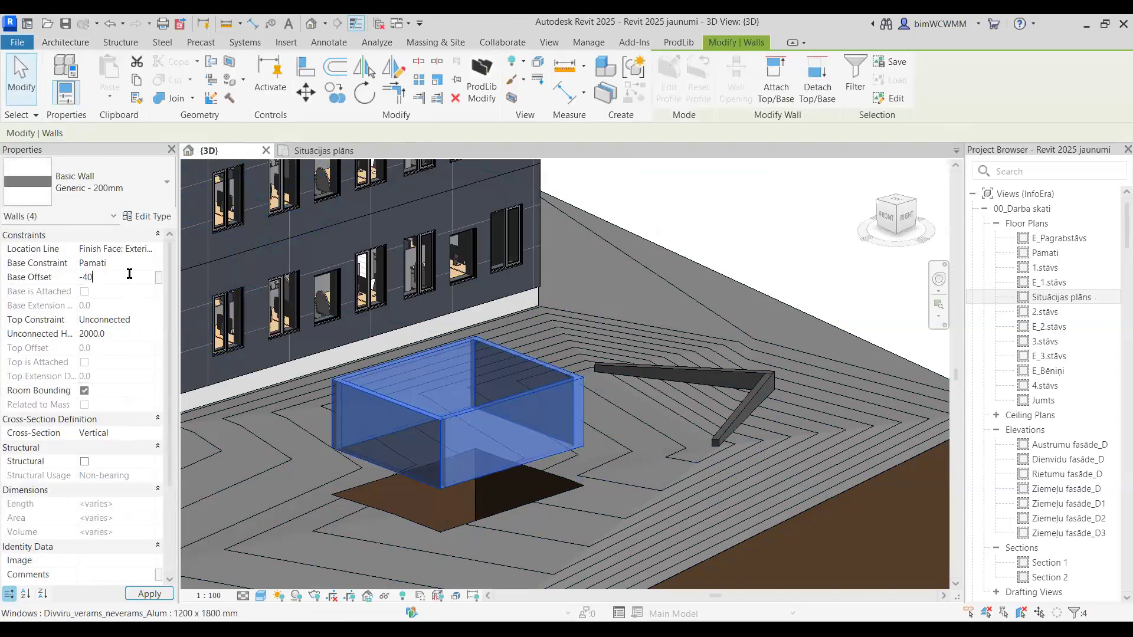
pyautogui.write('0')
pyautogui.press('Return')
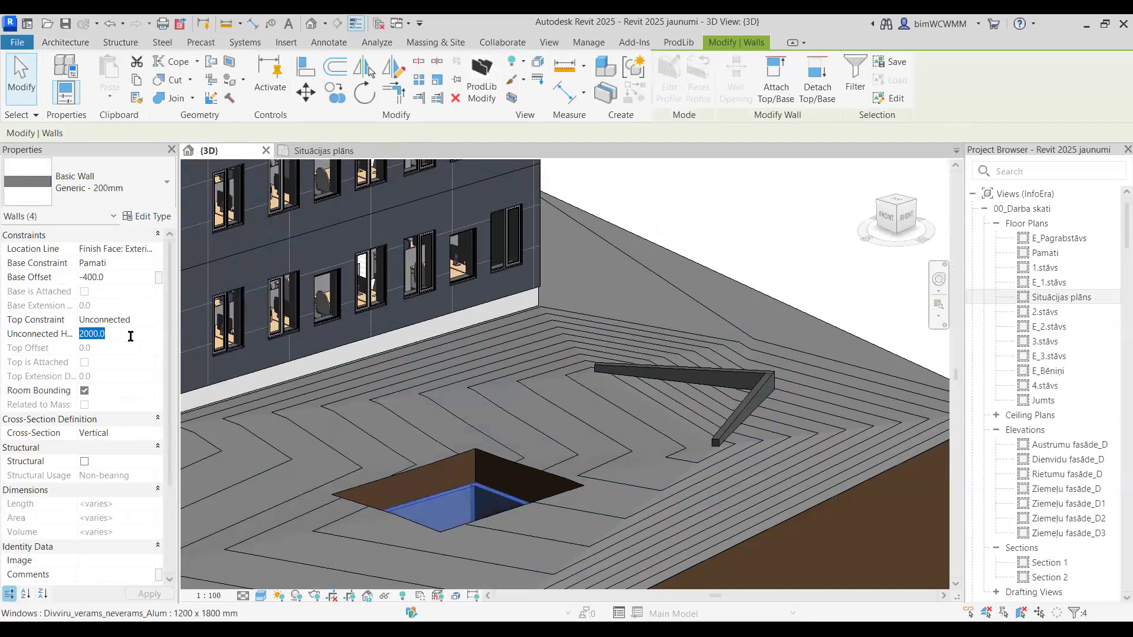
# - Set the four pit walls' top constraint to Up to level: 1.stāvs and deselect them
pyautogui.click(150, 320)
pyautogui.click(149, 319)
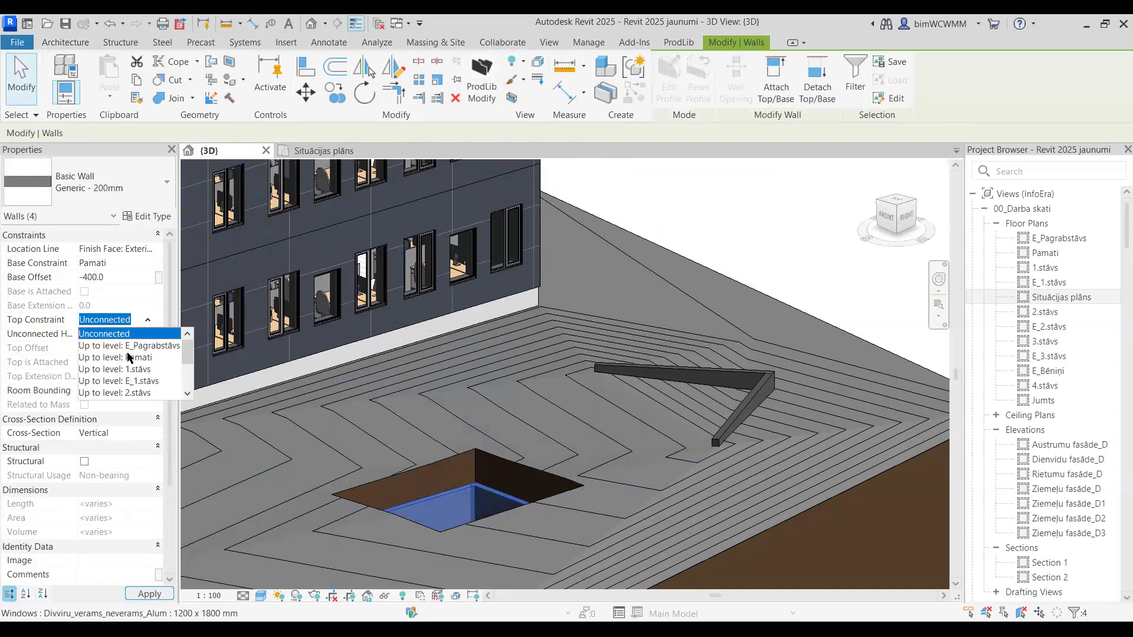
pyautogui.click(127, 370)
pyautogui.click(159, 599)
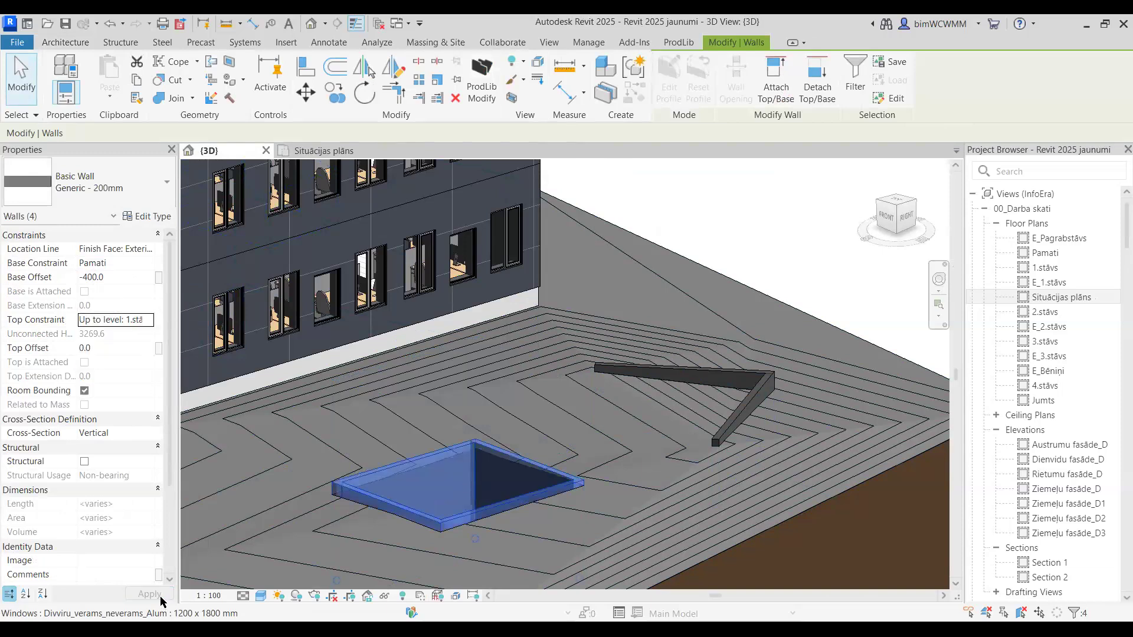
pyautogui.click(752, 210)
# - Start adding points to the toposolid with Snap XYZ enabled and the offset from snaps set to -100
pyautogui.scroll(6, 413, 488)
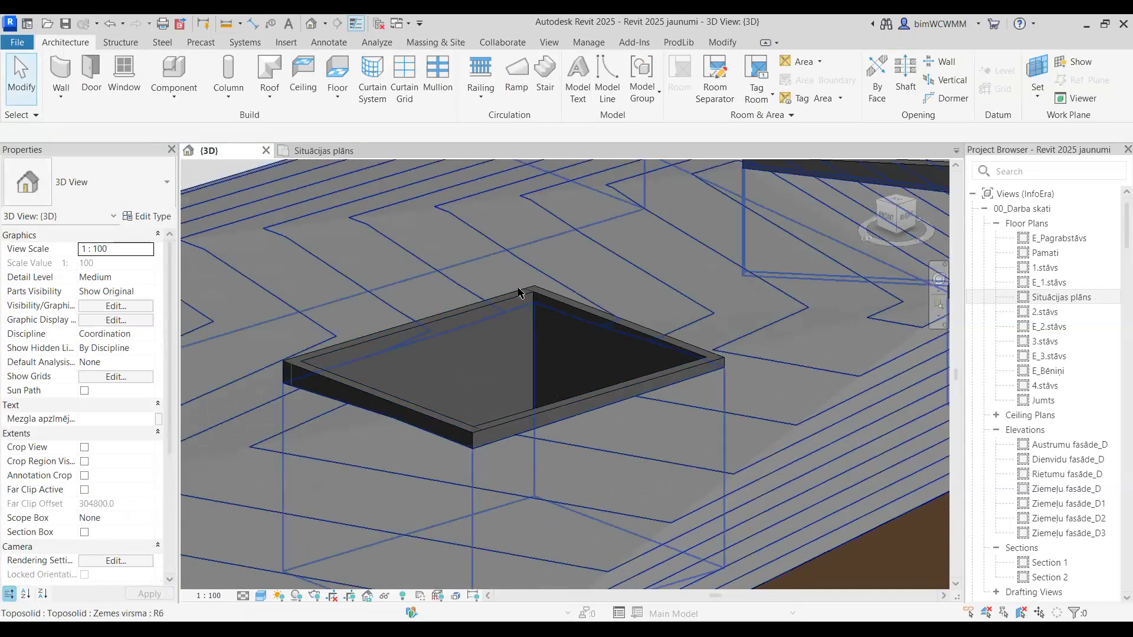
pyautogui.click(808, 543)
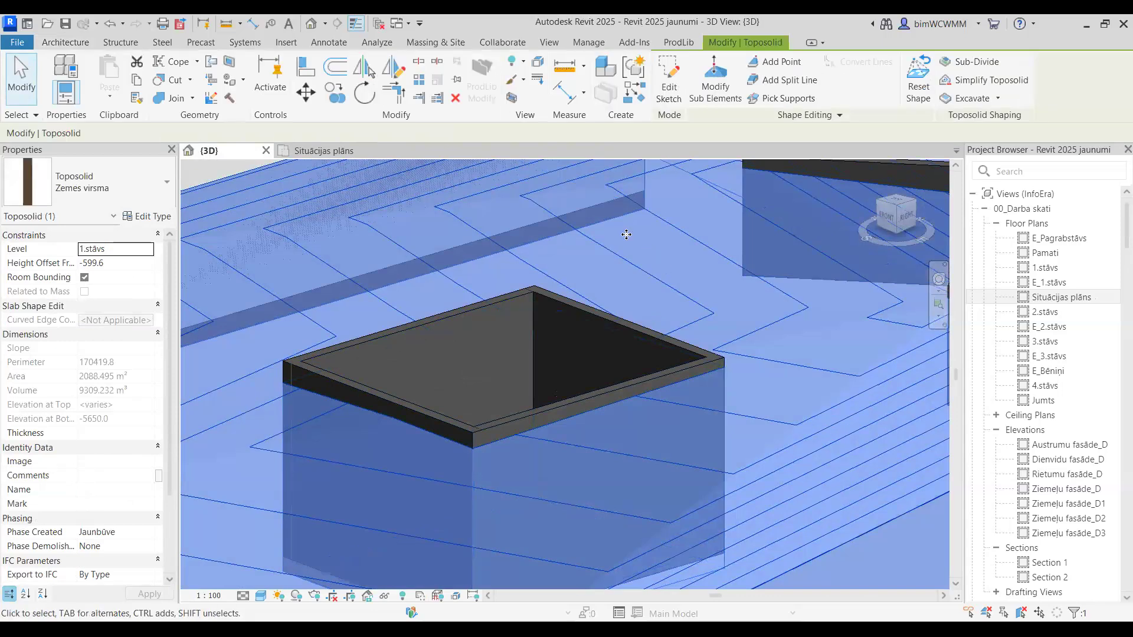
pyautogui.keyDown('shift'); pyautogui.moveTo(590, 360); pyautogui.dragTo(823, 139, button='middle'); pyautogui.keyUp('shift')
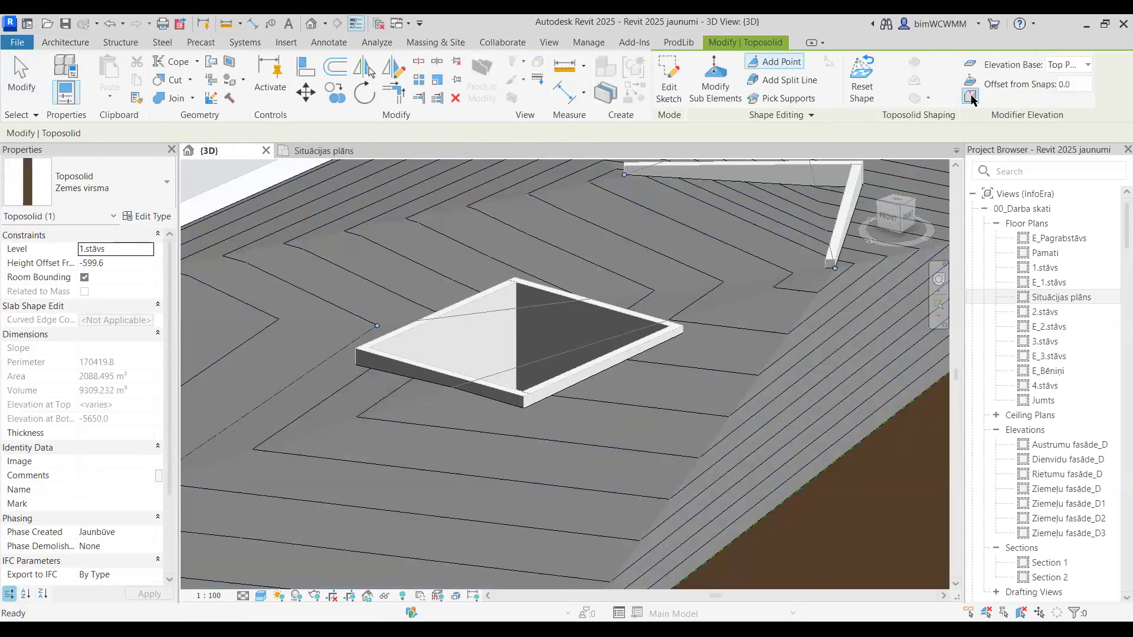
pyautogui.click(971, 97)
pyautogui.click(1074, 83)
pyautogui.write('-100')
pyautogui.press('Return')
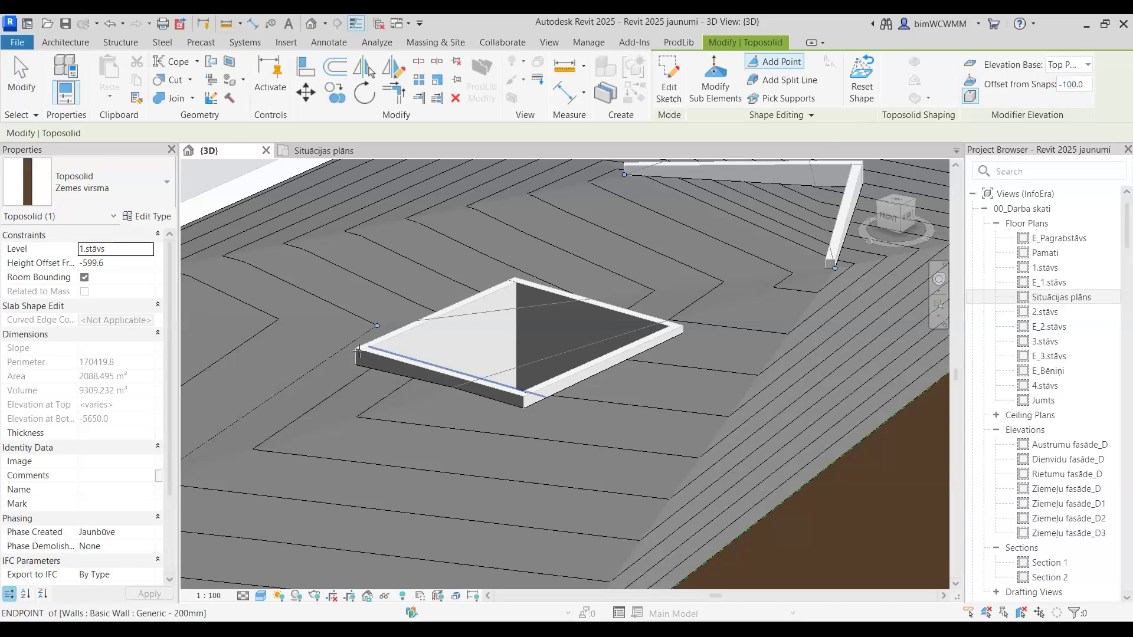
# - Add toposolid points at the left, back and right outer top corners of the pit walls, using the -100 snap offset
pyautogui.scroll(5, 358, 351)
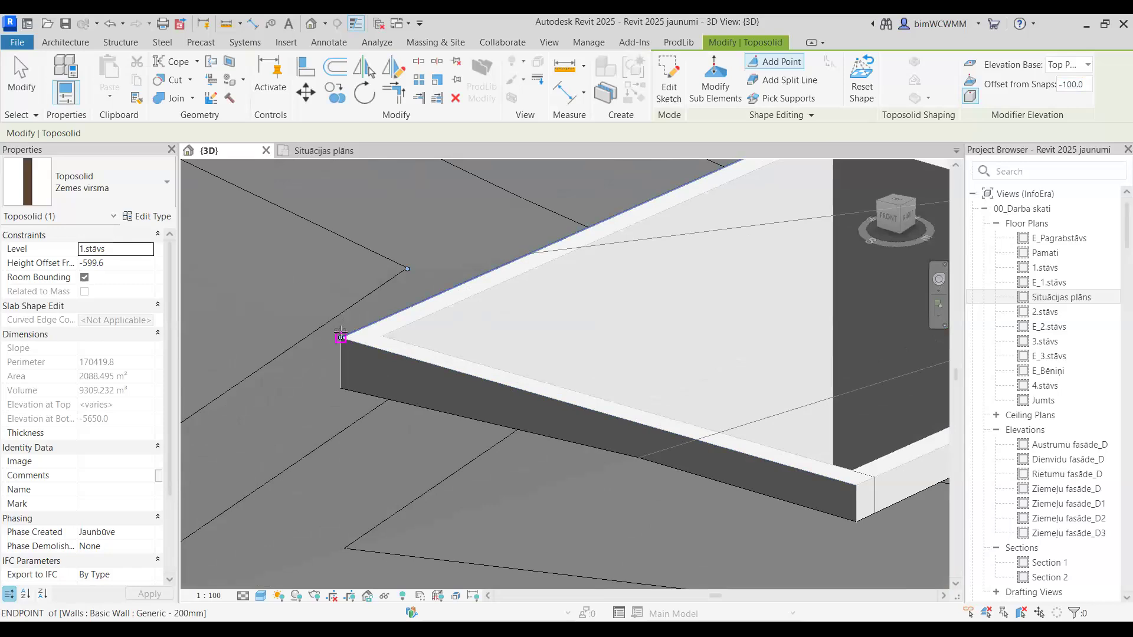
pyautogui.click(340, 338)
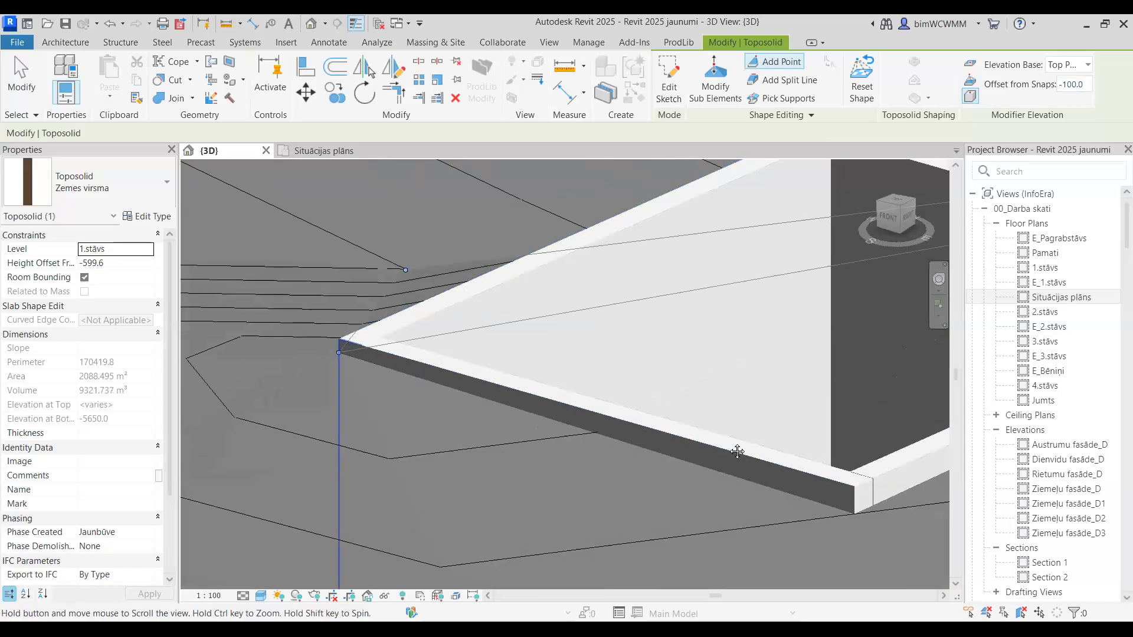
pyautogui.moveTo(735, 455); pyautogui.dragTo(711, 589, button='middle')
pyautogui.click(802, 253)
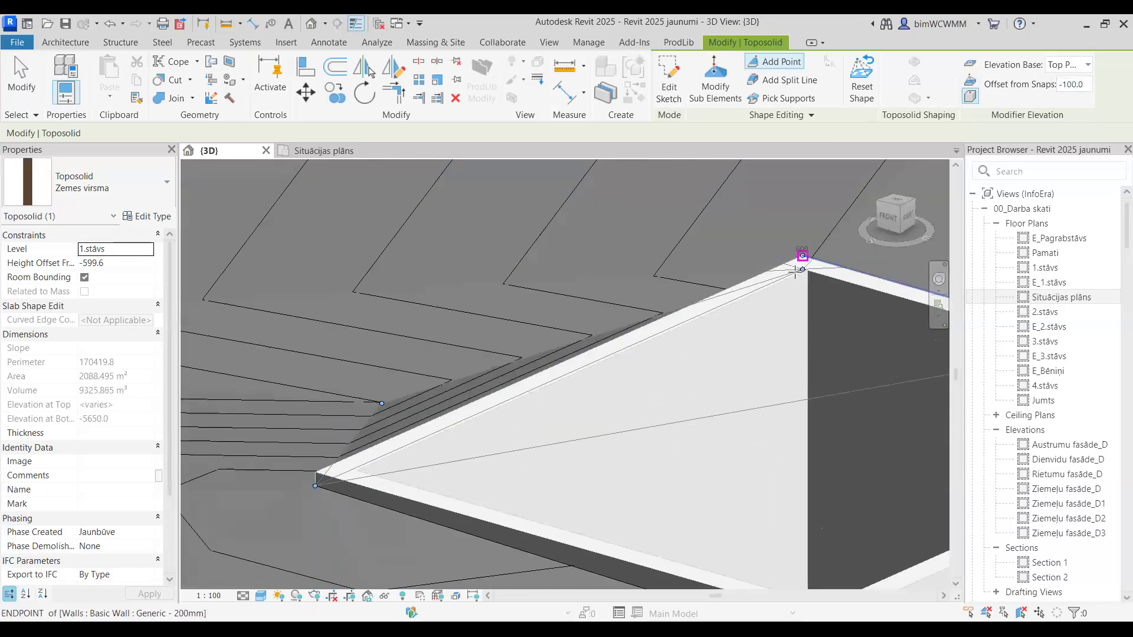
pyautogui.scroll(-1, 804, 293)
pyautogui.keyDown('shift'); pyautogui.moveTo(807, 322); pyautogui.dragTo(640, 354, button='middle'); pyautogui.keyUp('shift')
pyautogui.click(633, 492)
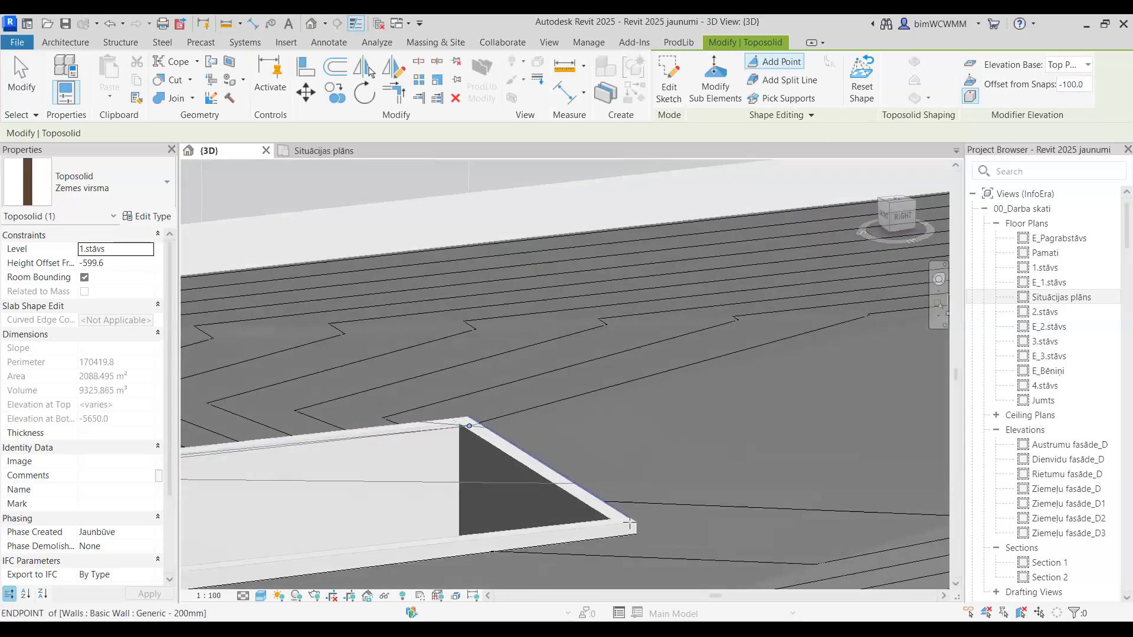
pyautogui.scroll(2, 620, 502)
pyautogui.scroll(-2, 599, 502)
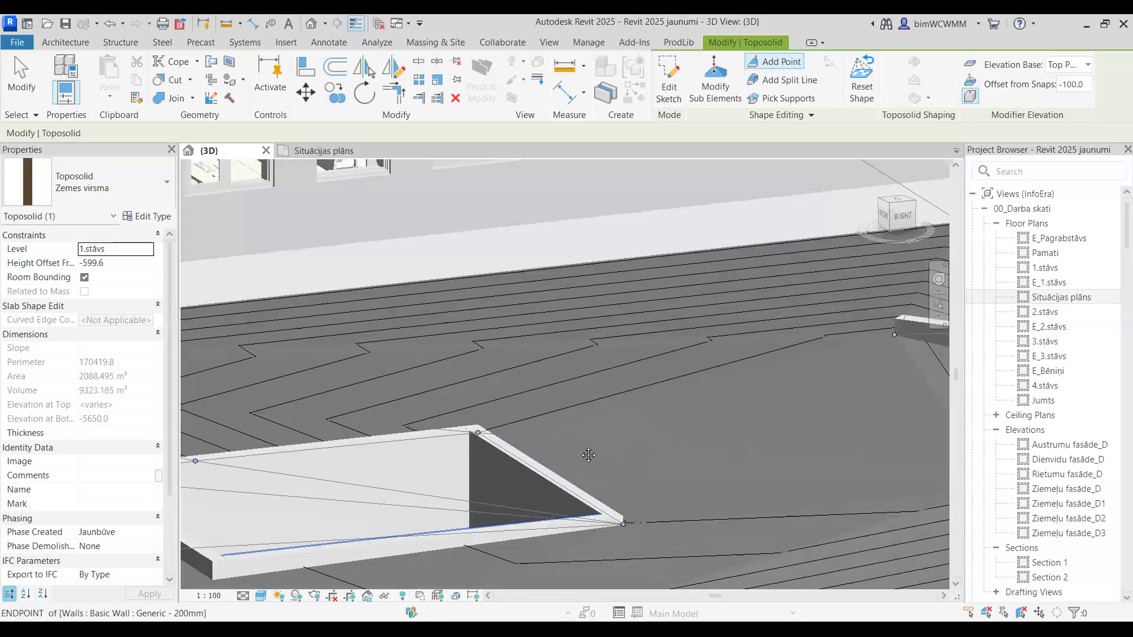
# - Add a toposolid point at the pit walls' remaining outer top corner and finish adding points
pyautogui.moveTo(588, 455); pyautogui.dragTo(730, 405, button='middle')
pyautogui.keyDown('shift'); pyautogui.moveTo(346, 504); pyautogui.dragTo(690, 475, button='middle'); pyautogui.keyUp('shift')
pyautogui.moveTo(306, 417); pyautogui.dragTo(584, 430, button='middle')
pyautogui.keyDown('shift'); pyautogui.moveTo(396, 446); pyautogui.dragTo(533, 329, button='middle'); pyautogui.keyUp('shift')
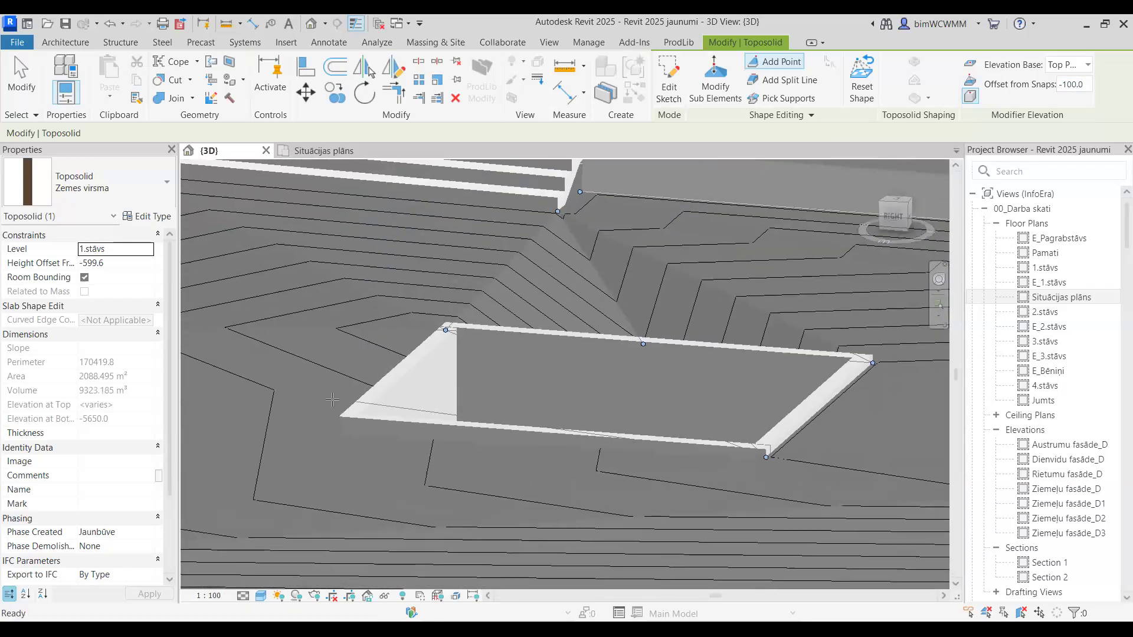
pyautogui.scroll(2, 342, 414)
pyautogui.press('Escape')
pyautogui.press('Escape')
pyautogui.scroll(-3, 374, 348)
pyautogui.keyDown('shift'); pyautogui.moveTo(452, 354); pyautogui.dragTo(826, 369, button='middle'); pyautogui.keyUp('shift')
pyautogui.moveTo(827, 369); pyautogui.dragTo(561, 391, button='middle')
pyautogui.moveTo(457, 420); pyautogui.dragTo(152, 470, button='middle')
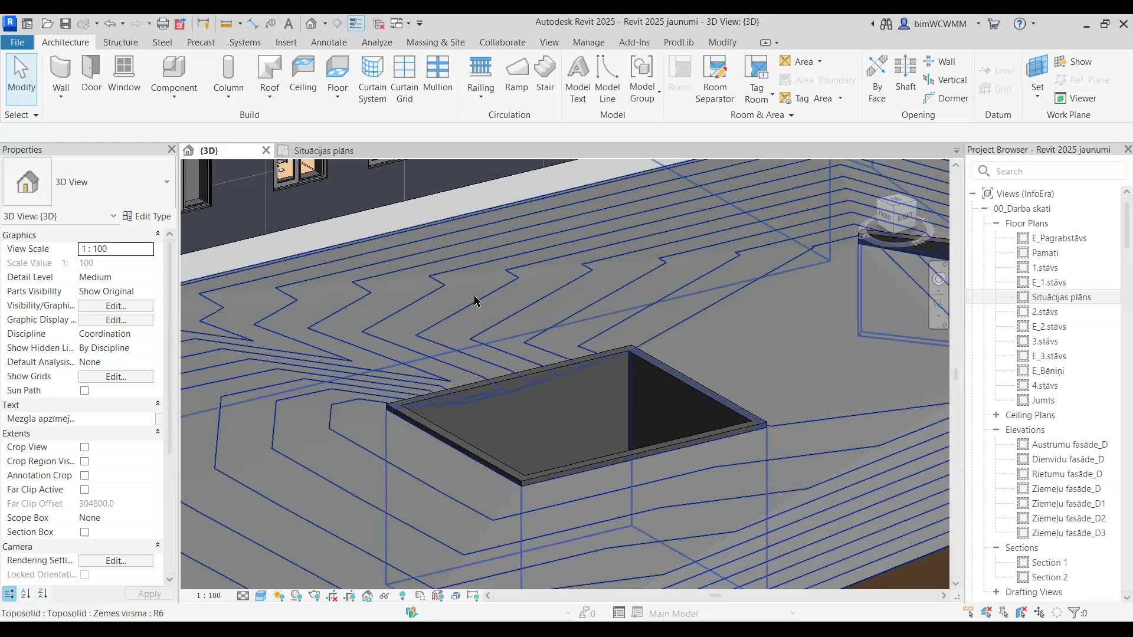
pyautogui.moveTo(475, 300)
pyautogui.keyDown('shift'); pyautogui.mouseDown(button='middle')
pyautogui.moveTo(490, 299)
pyautogui.moveTo(478, 297)
pyautogui.mouseUp(button='middle'); pyautogui.keyUp('shift')
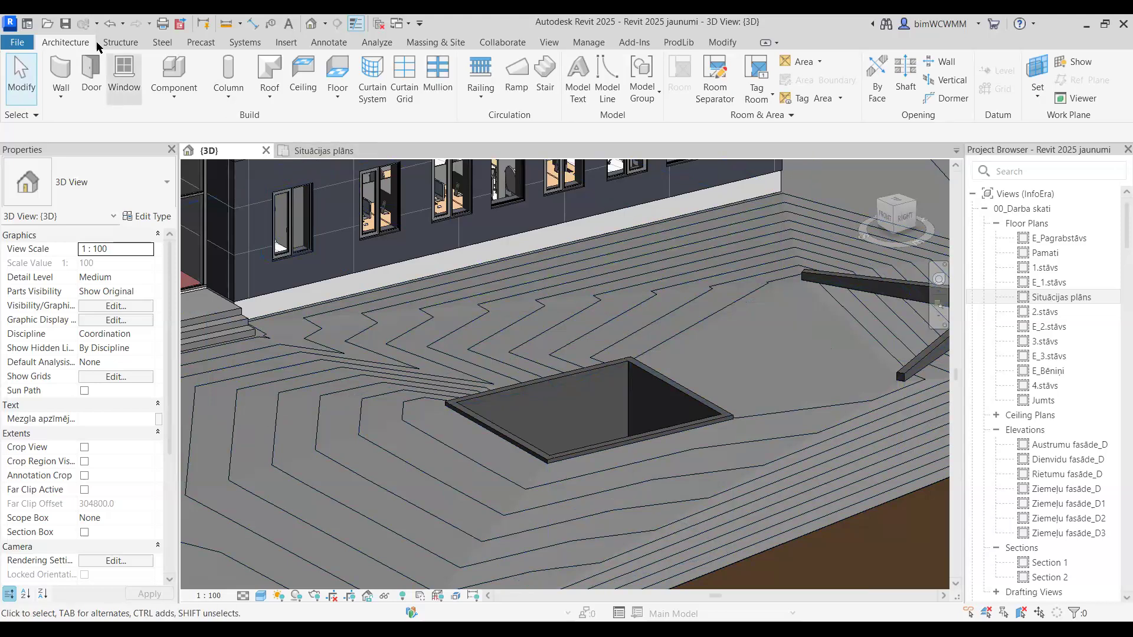
# - Create an in-place model in the Toposolid category and name it Ierakums
pyautogui.click(174, 93)
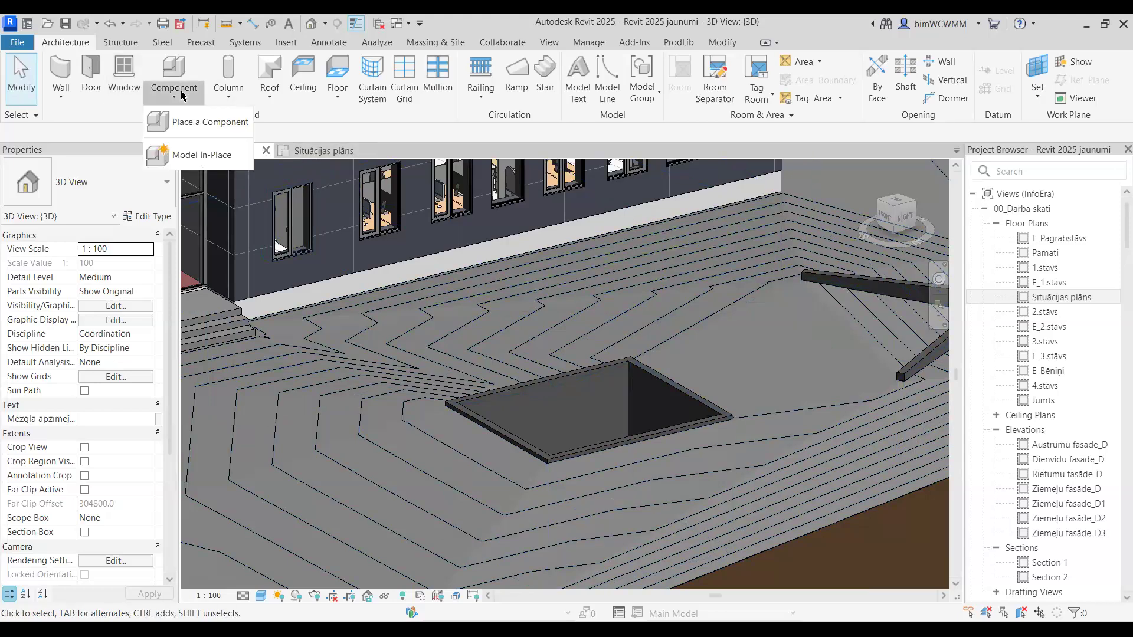
pyautogui.click(183, 157)
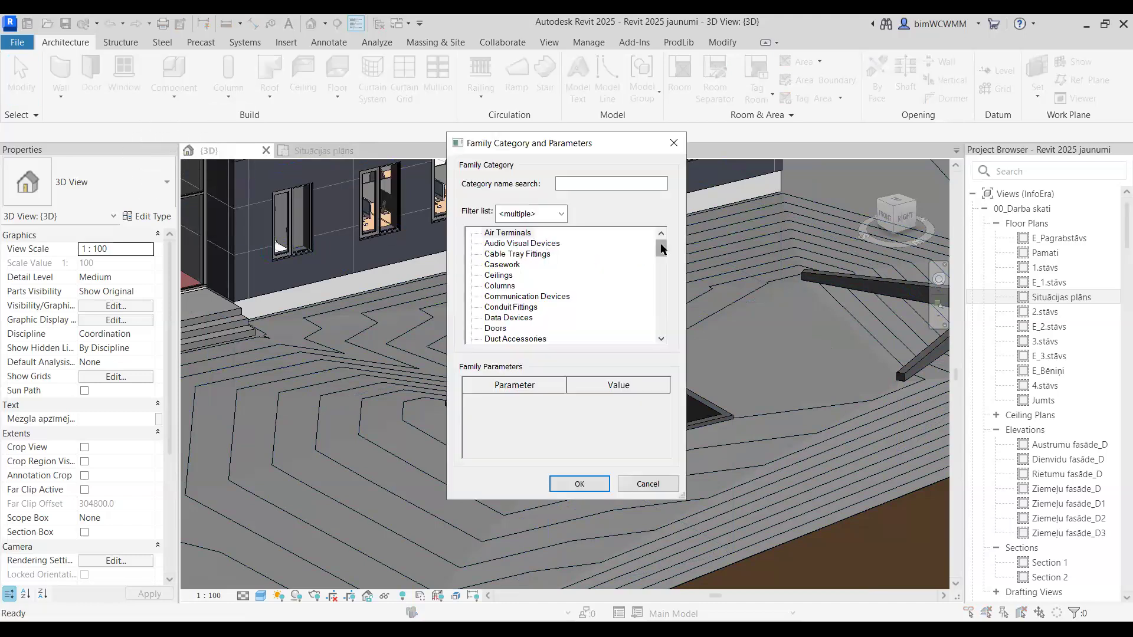
pyautogui.moveTo(660, 245); pyautogui.dragTo(665, 365)
pyautogui.click(503, 307)
pyautogui.click(576, 485)
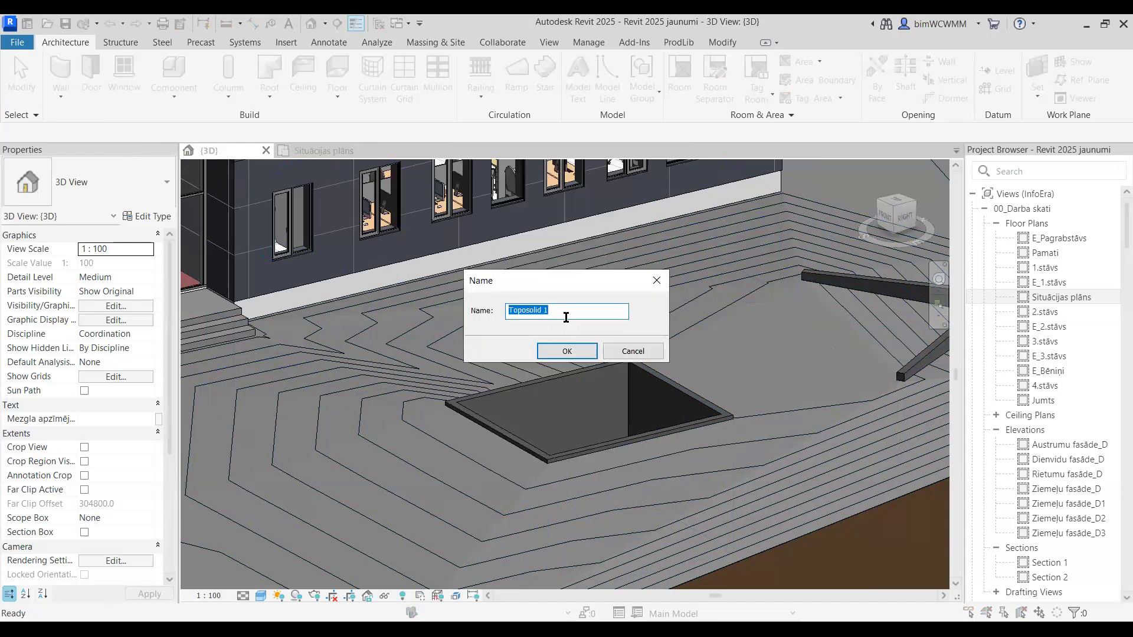
pyautogui.write('No')
pyautogui.press('BackSpace')
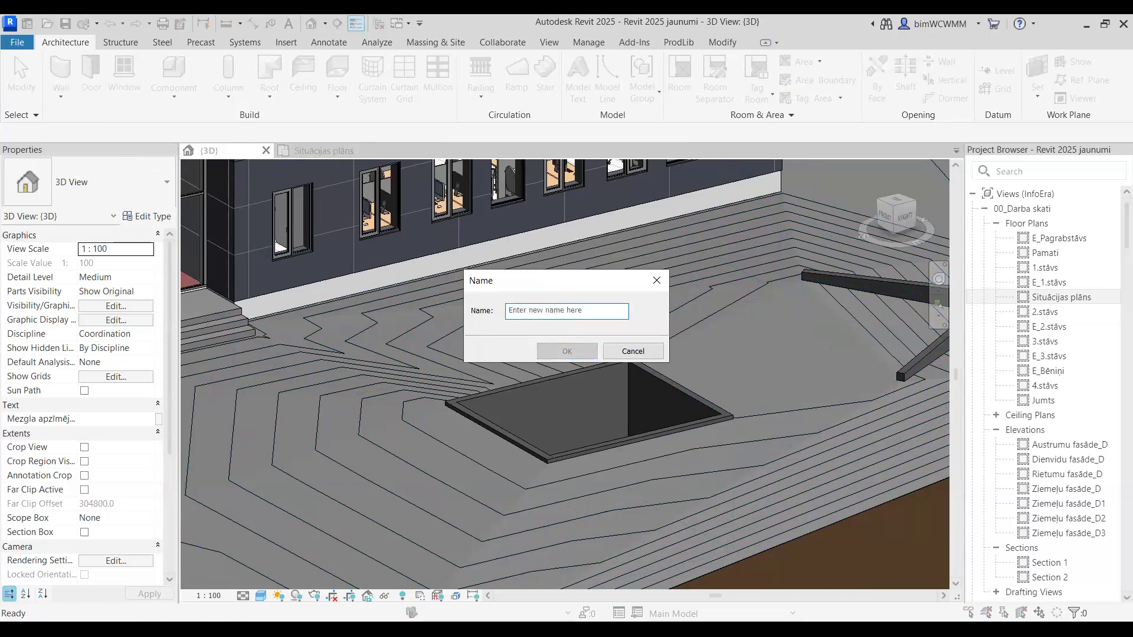
pyautogui.write('Ierakums')
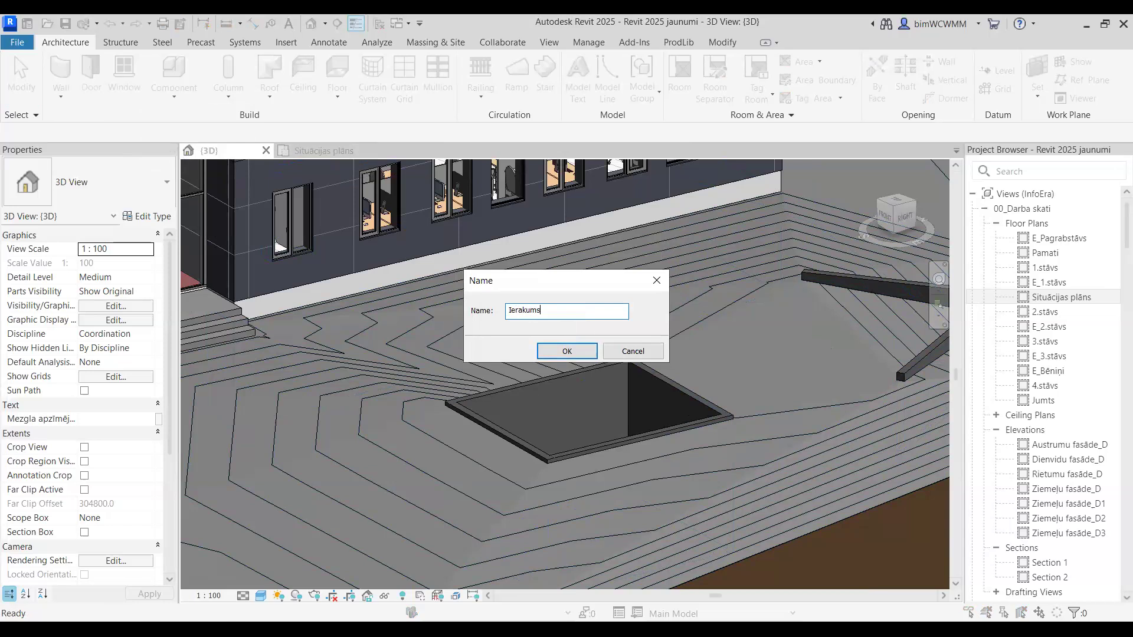
pyautogui.click(568, 353)
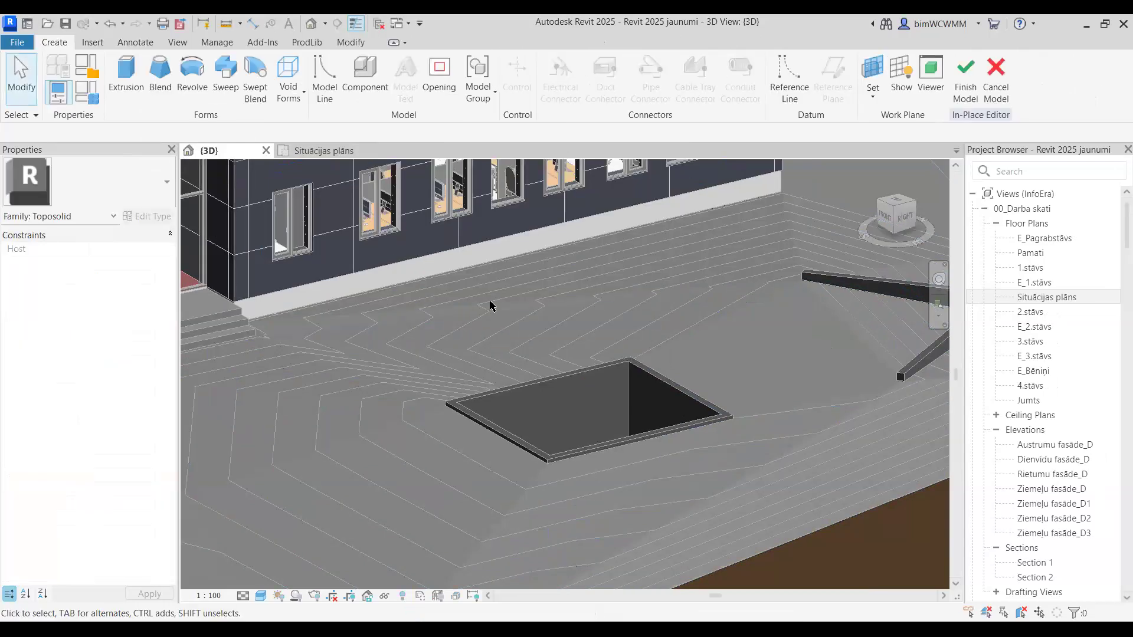
# - In the Situācijas plāns floor plan, create a void extrusion from a rectangle about 1800 x 2200 mm, beside the square pit
pyautogui.click(312, 156)
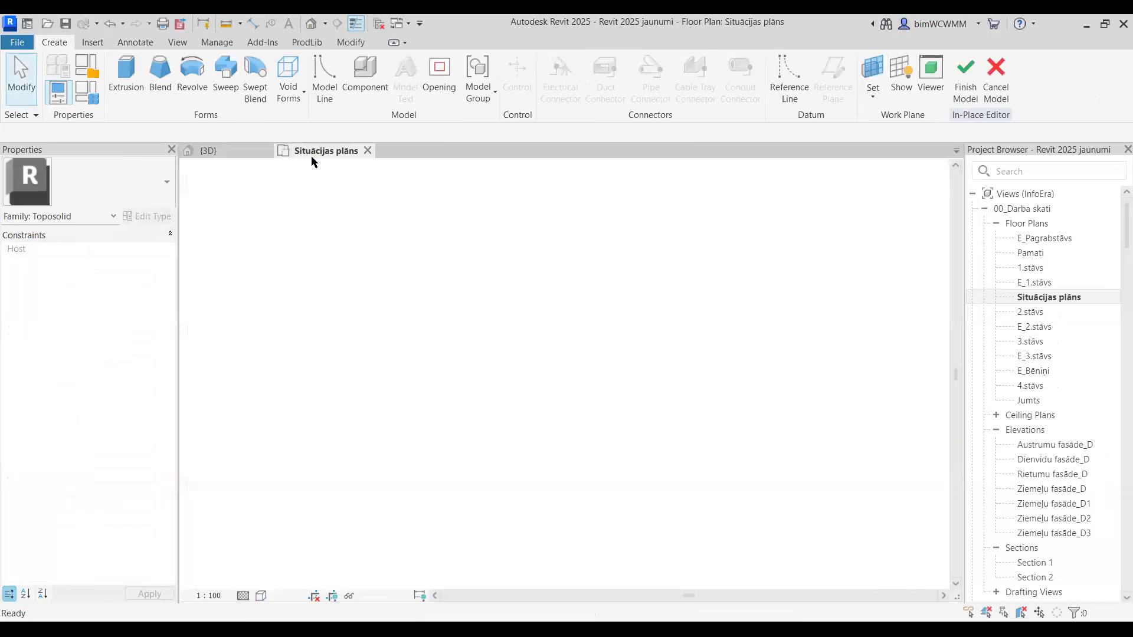
pyautogui.click(301, 95)
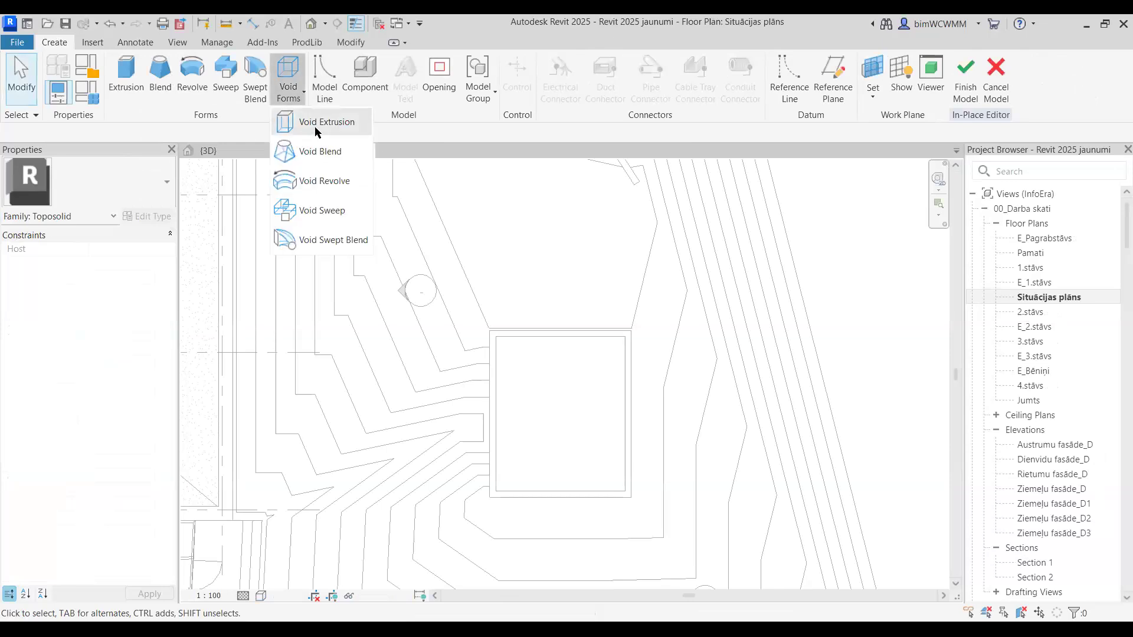
pyautogui.click(317, 131)
pyautogui.click(714, 63)
pyautogui.moveTo(622, 412); pyautogui.dragTo(634, 180, button='middle')
pyautogui.click(548, 427)
pyautogui.scroll(2, 606, 501)
pyautogui.click(606, 499)
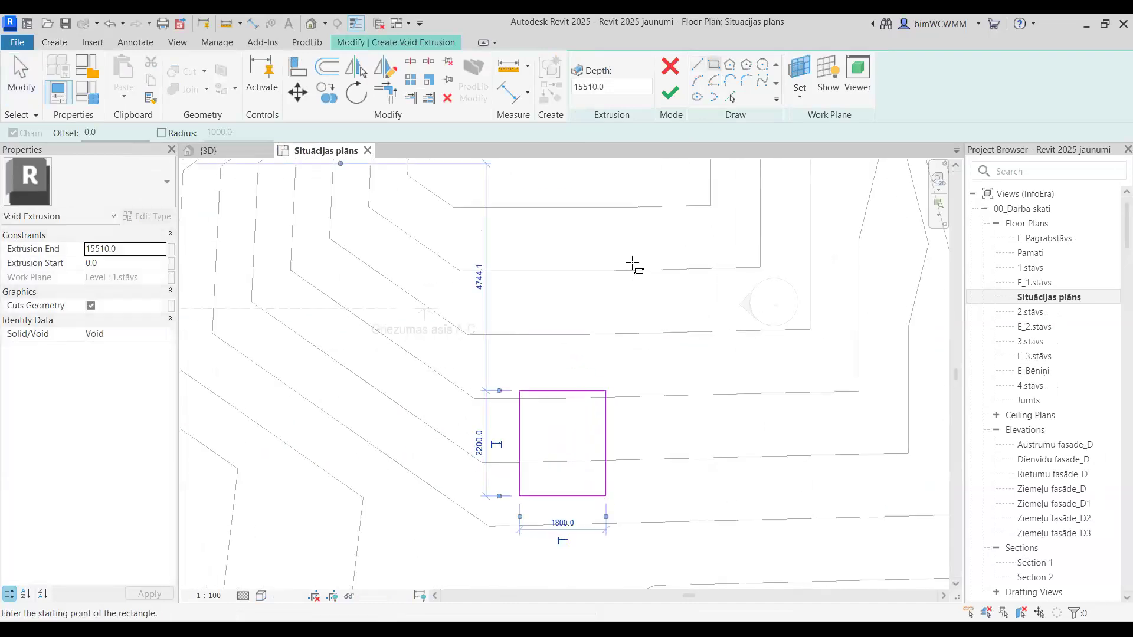
pyautogui.click(671, 96)
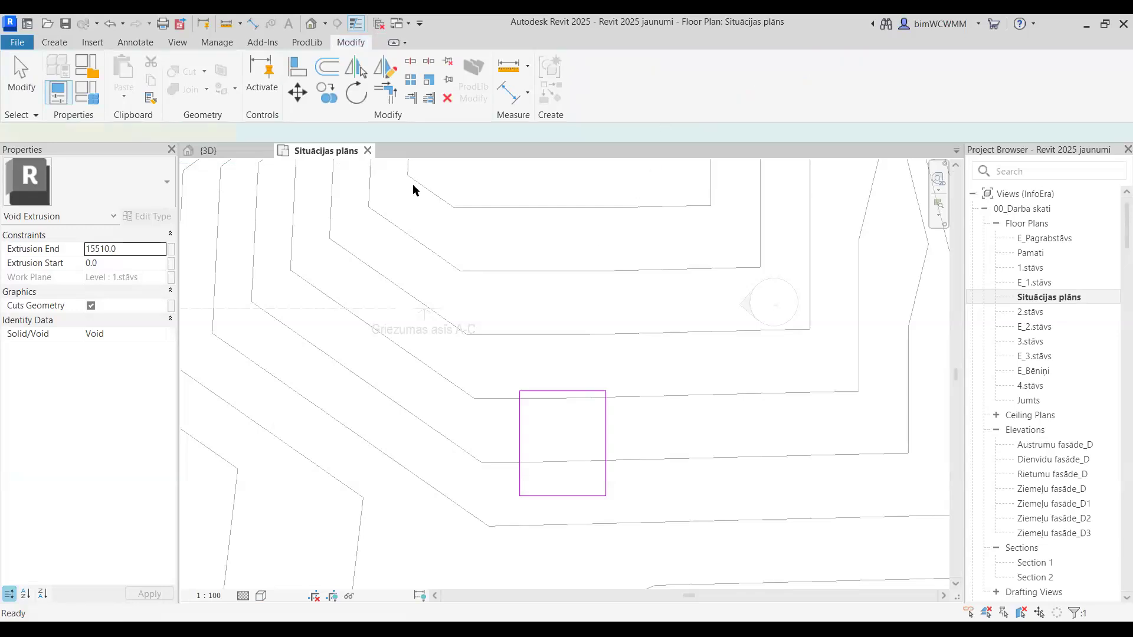
# - In the 3D view, stretch the void's base down into the terrain to about -1632 and lower its top to about 2795
pyautogui.click(209, 151)
pyautogui.scroll(5, 450, 354)
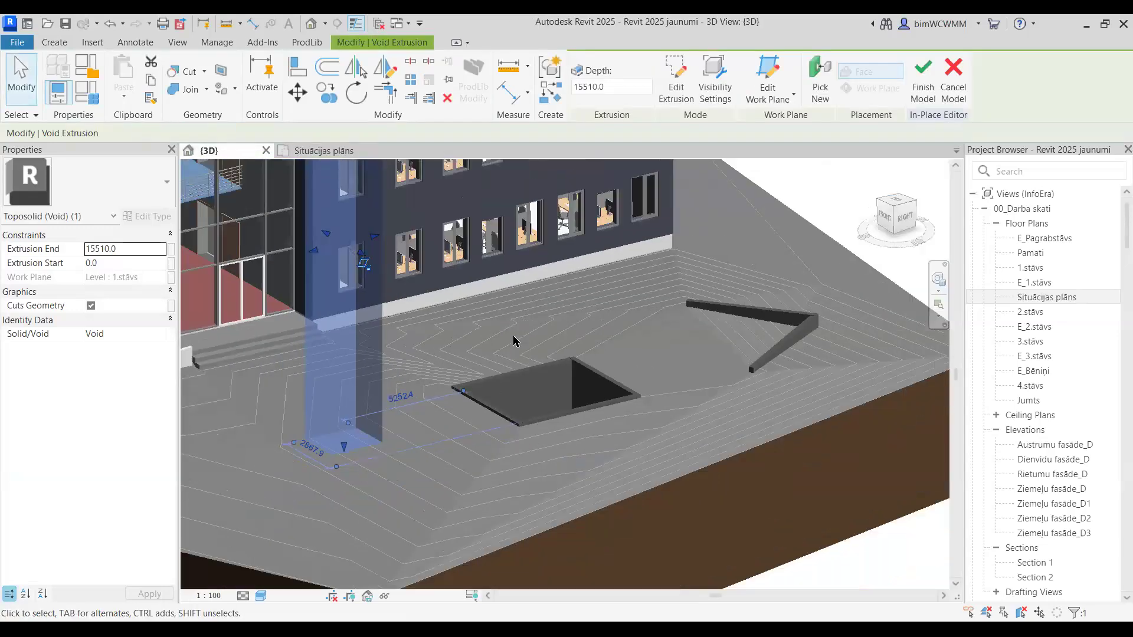
pyautogui.moveTo(455, 398); pyautogui.dragTo(460, 466)
pyautogui.scroll(-5, 526, 286)
pyautogui.scroll(3, 523, 204)
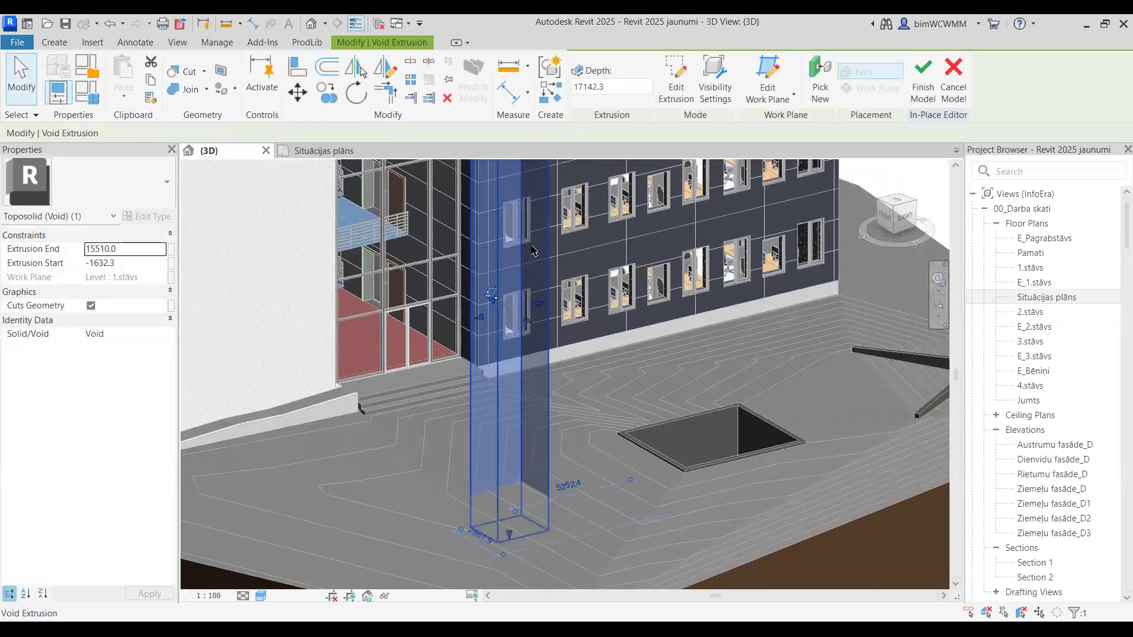
pyautogui.click(524, 203)
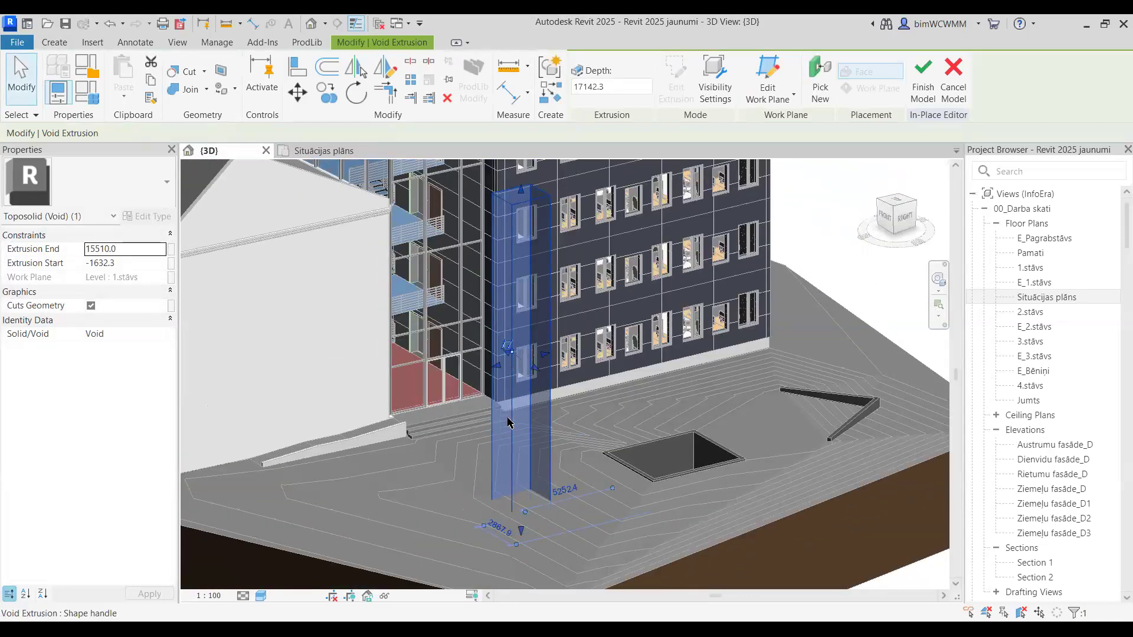
pyautogui.moveTo(514, 439); pyautogui.dragTo(511, 434)
pyautogui.moveTo(283, 206); pyautogui.dragTo(260, 114, button='middle')
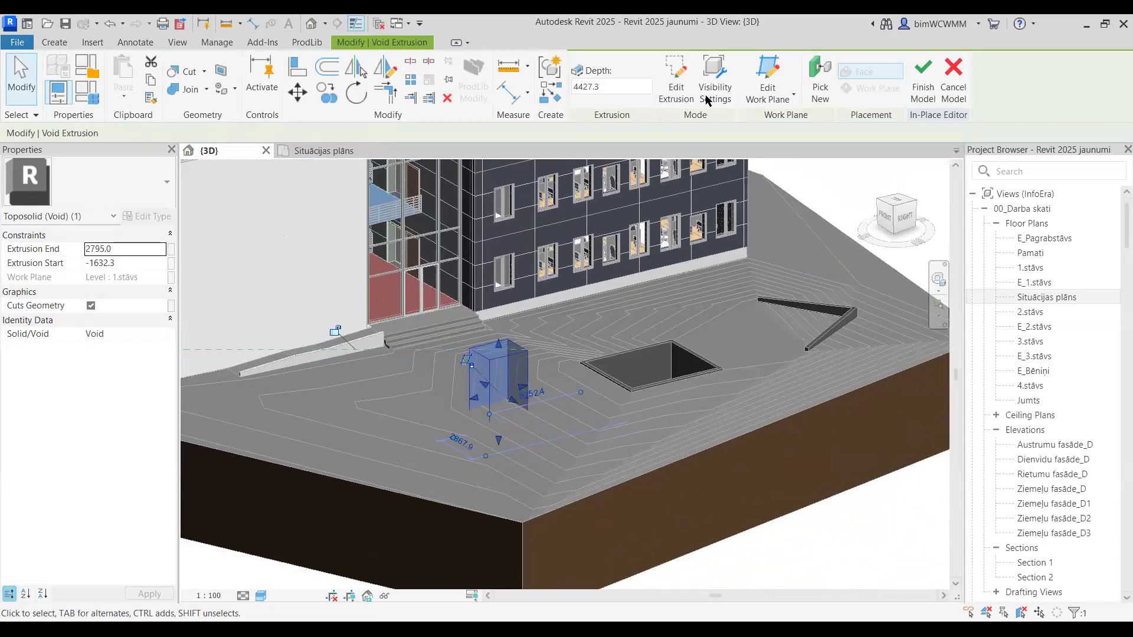
pyautogui.press('Escape')
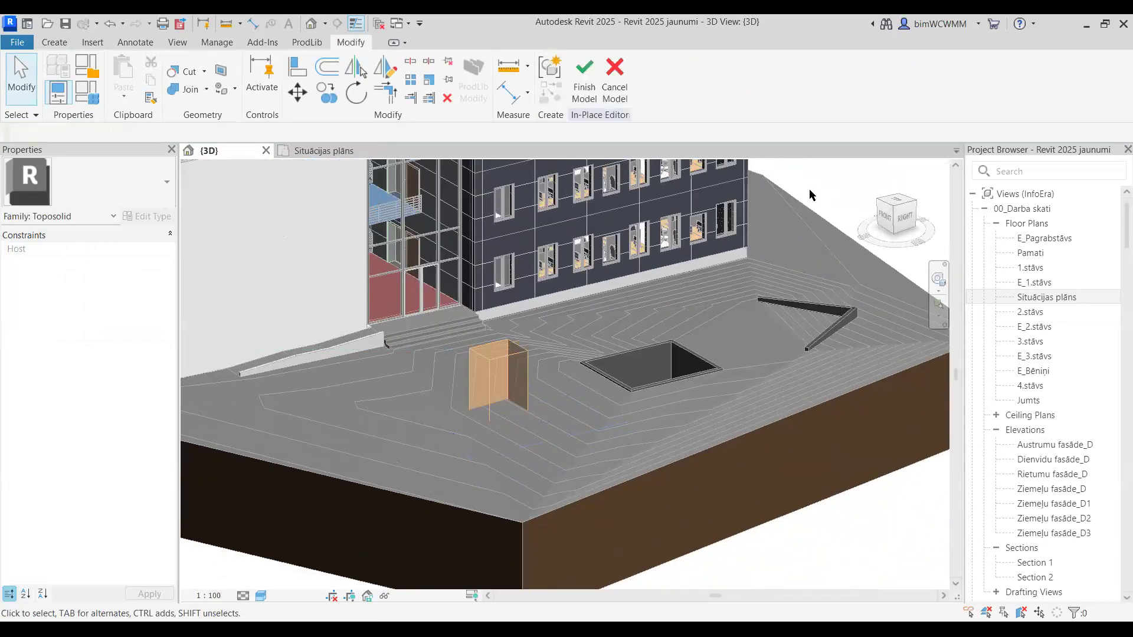
# - Cut the toposolid with the void extrusion and finish the in-place model
pyautogui.click(175, 73)
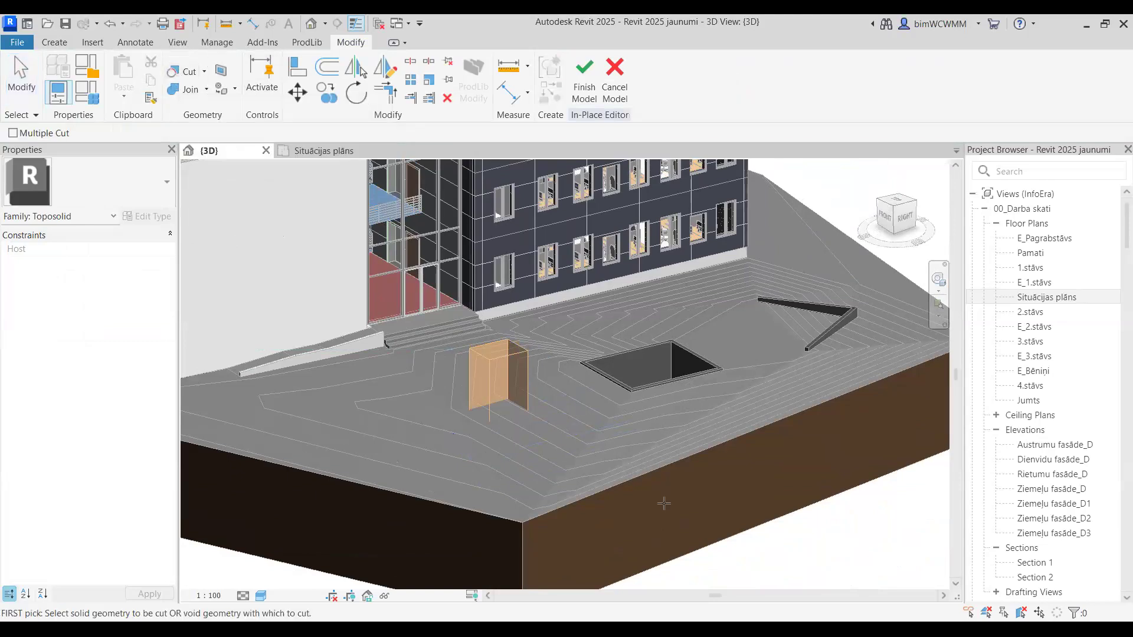
pyautogui.click(635, 476)
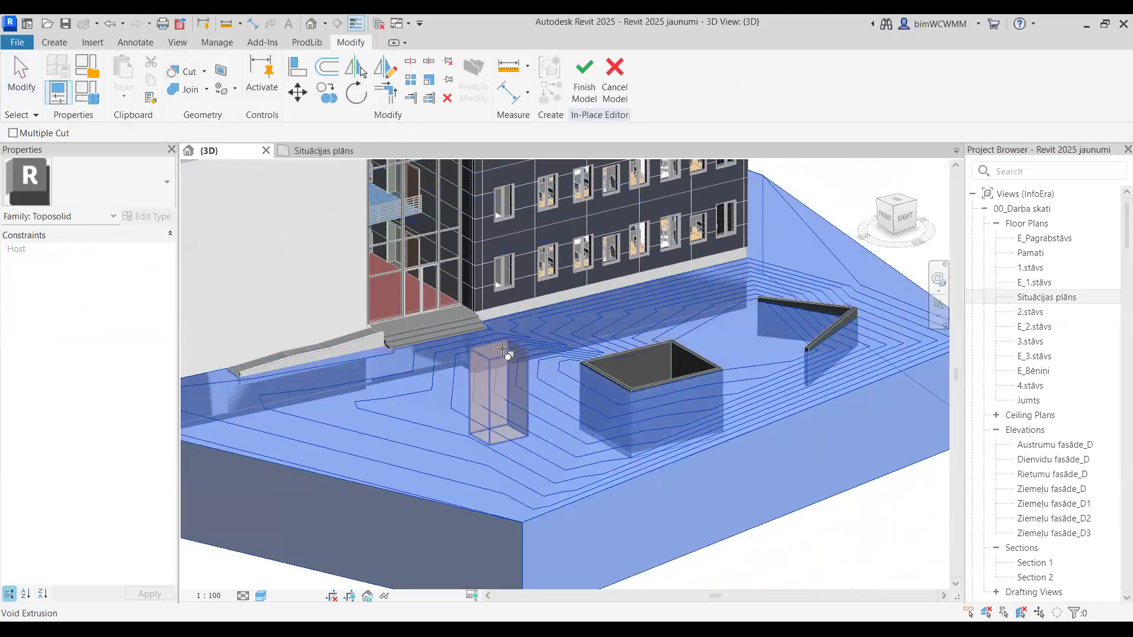
pyautogui.click(499, 378)
pyautogui.click(29, 77)
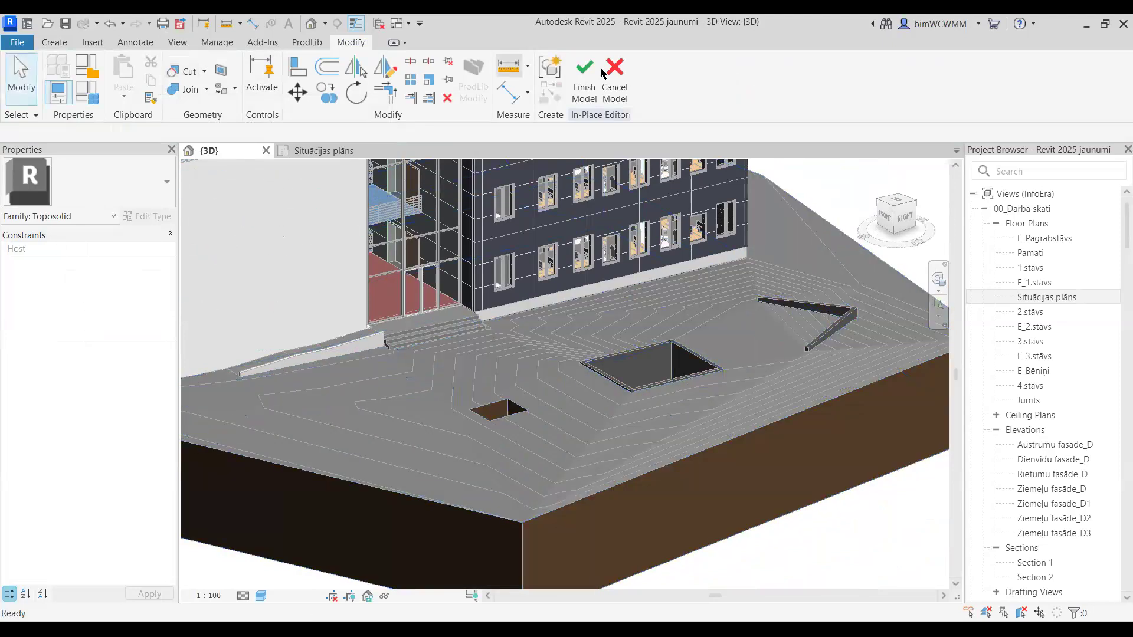
pyautogui.click(588, 76)
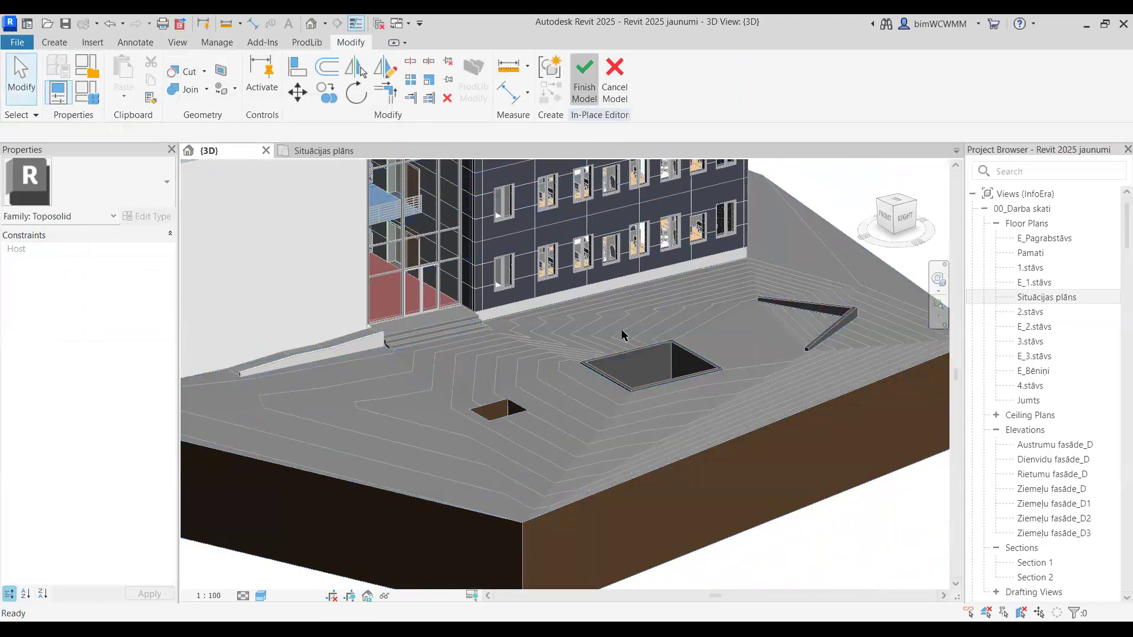
pyautogui.keyDown('shift'); pyautogui.moveTo(652, 439); pyautogui.dragTo(688, 428, button='middle'); pyautogui.keyUp('shift')
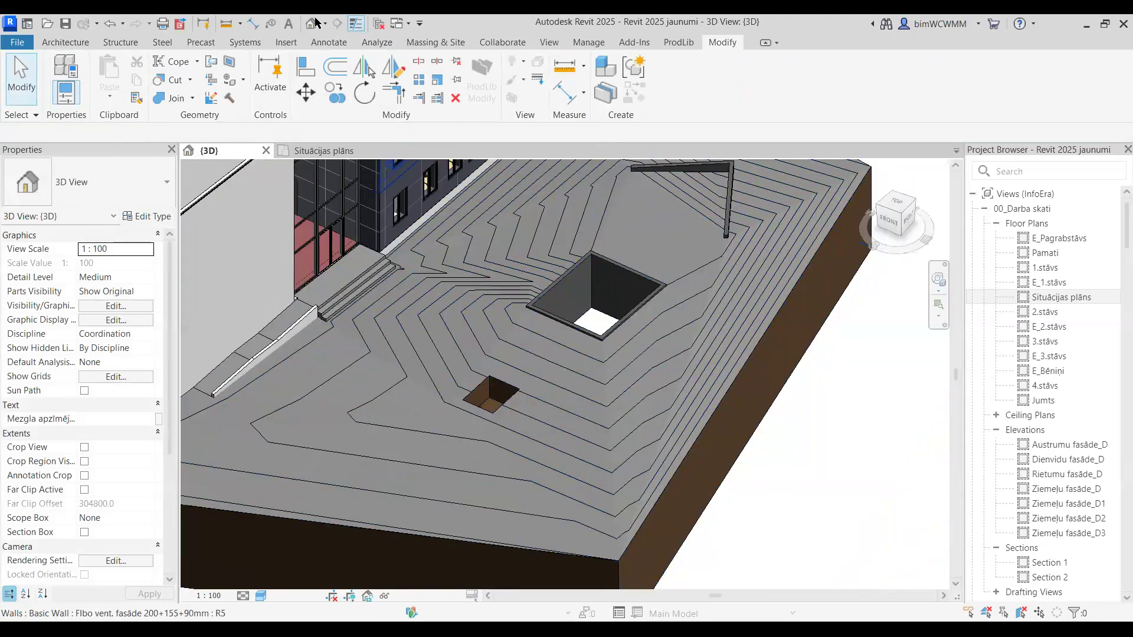
# - Place a Lampa_ielas site component on the floor of the small rectangular recess in the toposolid
pyautogui.click(433, 44)
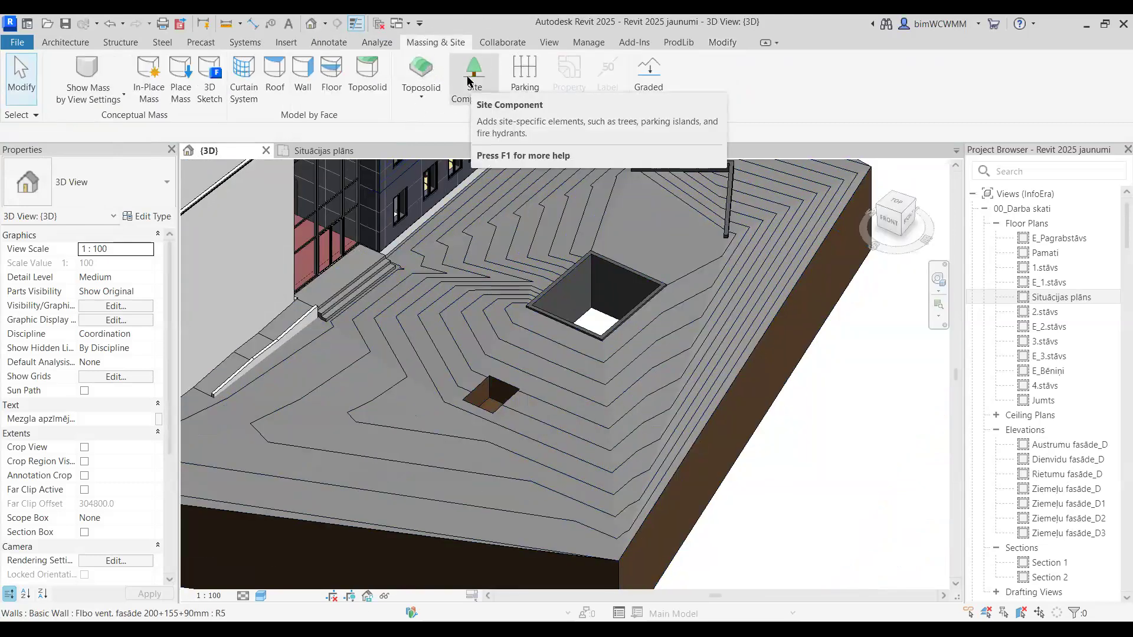
pyautogui.click(469, 81)
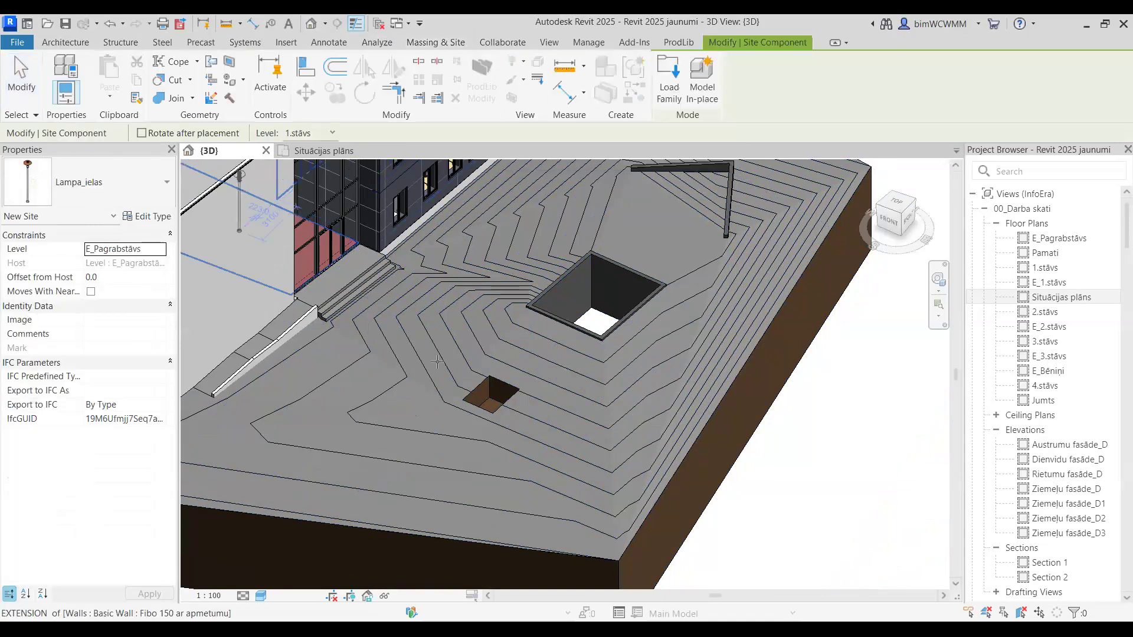
pyautogui.scroll(2, 495, 388)
pyautogui.scroll(3, 495, 388)
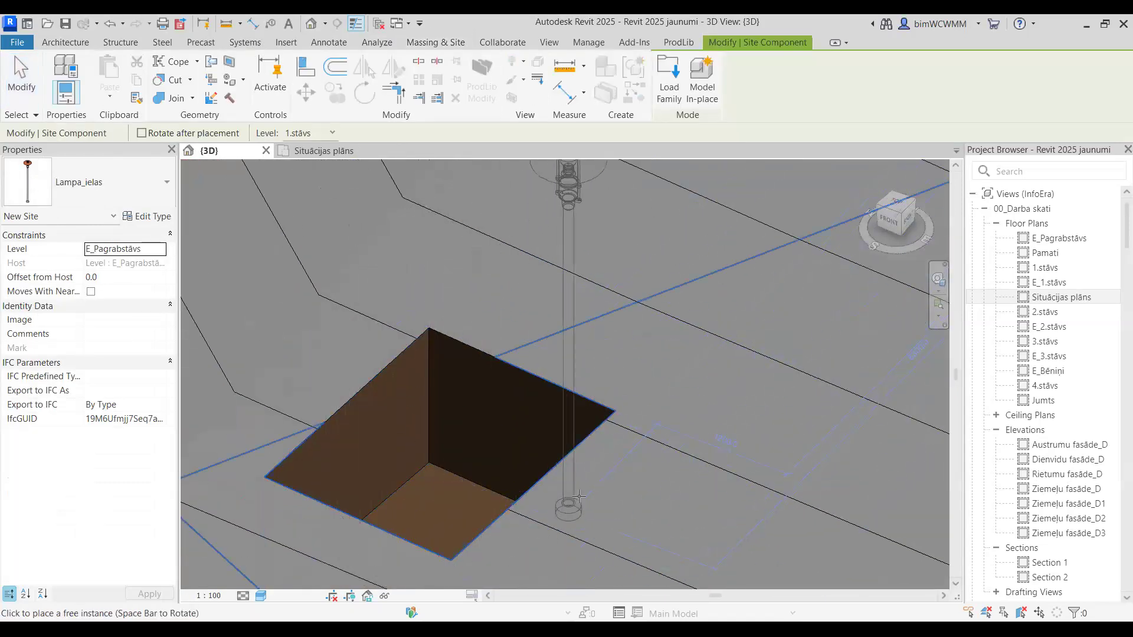
pyautogui.click(437, 513)
pyautogui.press('Escape')
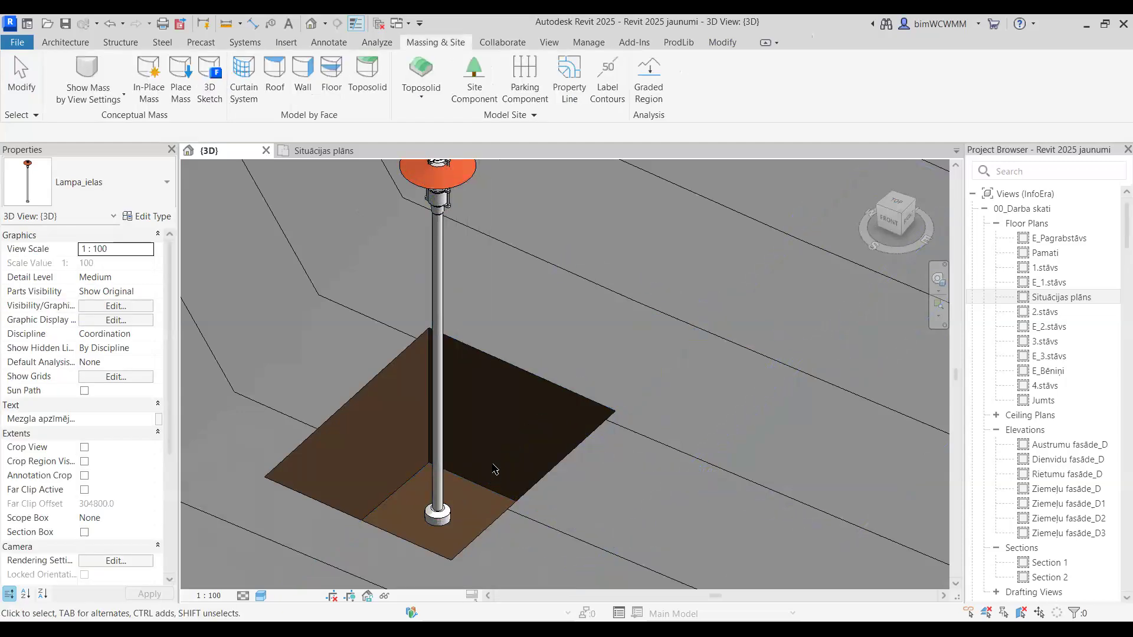
pyautogui.scroll(-5, 494, 469)
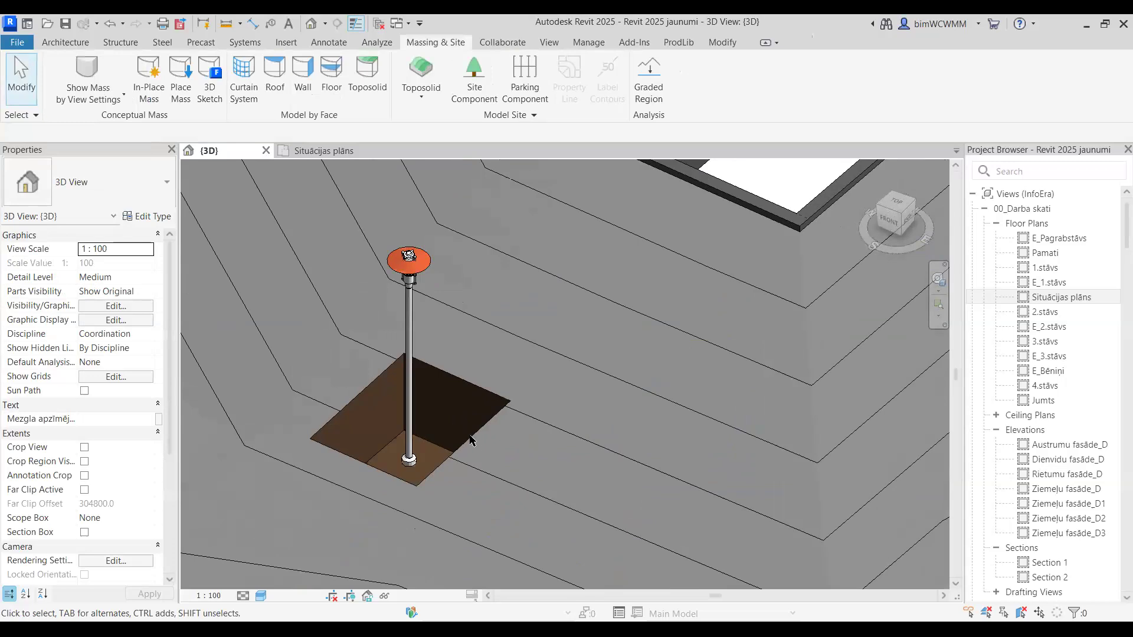
pyautogui.moveTo(468, 430); pyautogui.dragTo(556, 349, button='middle')
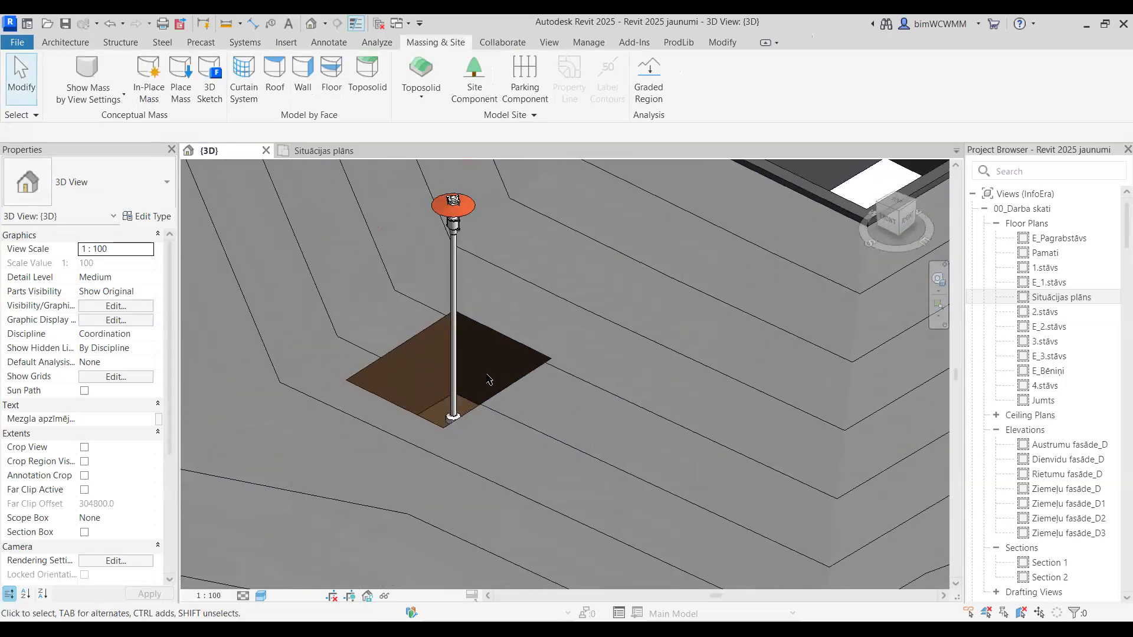
pyautogui.scroll(-2, 538, 359)
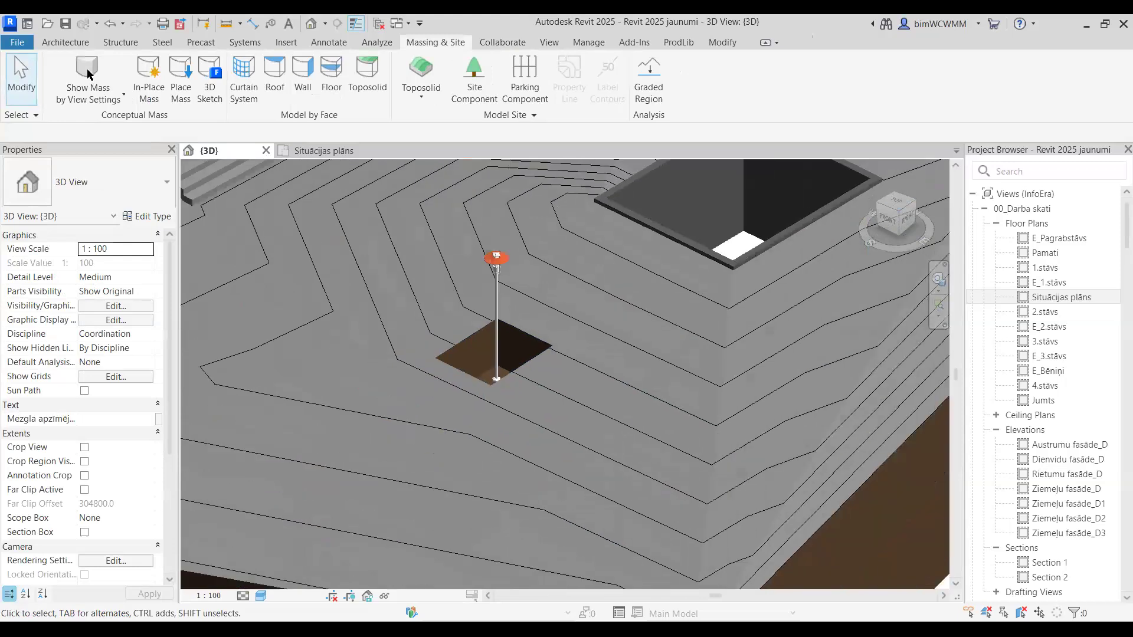
# - In the Situācijas plāns floor plan, create a shaft opening from an 1800 x 1800 mm rectangle, below the recess with the lamp
pyautogui.scroll(-2, 567, 313)
pyautogui.click(64, 41)
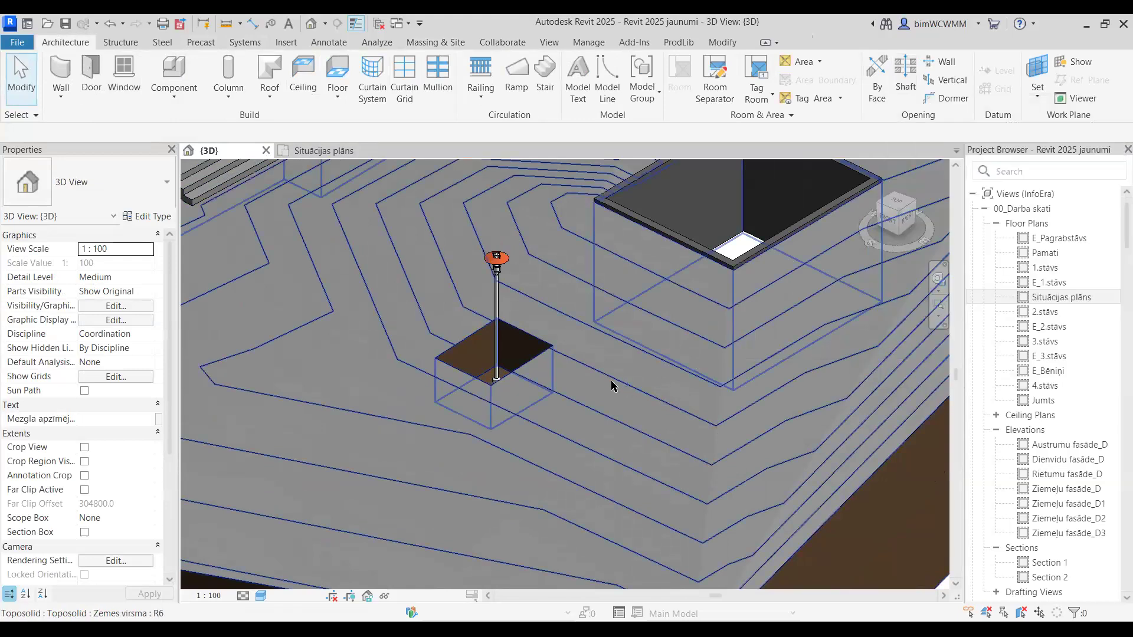
pyautogui.scroll(-3, 649, 367)
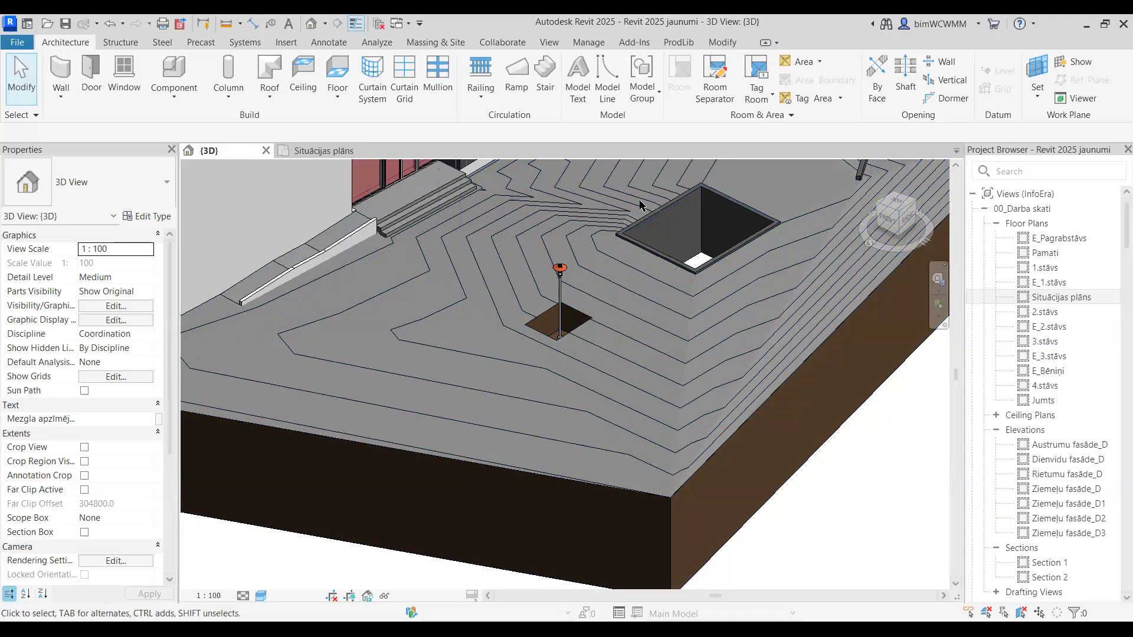
pyautogui.click(300, 151)
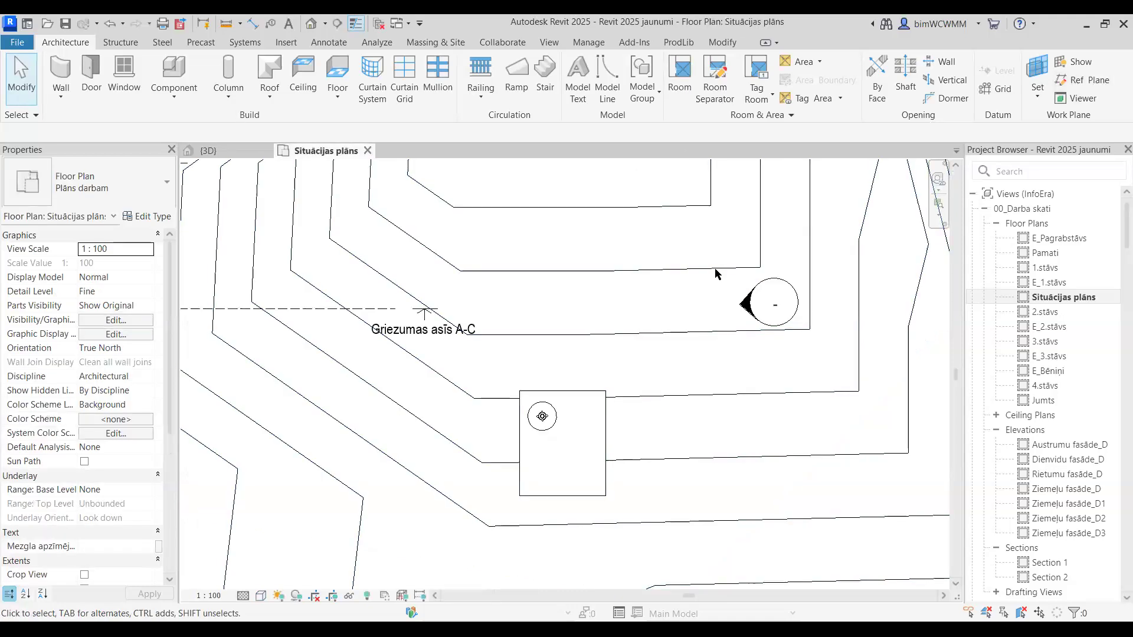
pyautogui.scroll(-3, 716, 274)
pyautogui.click(905, 76)
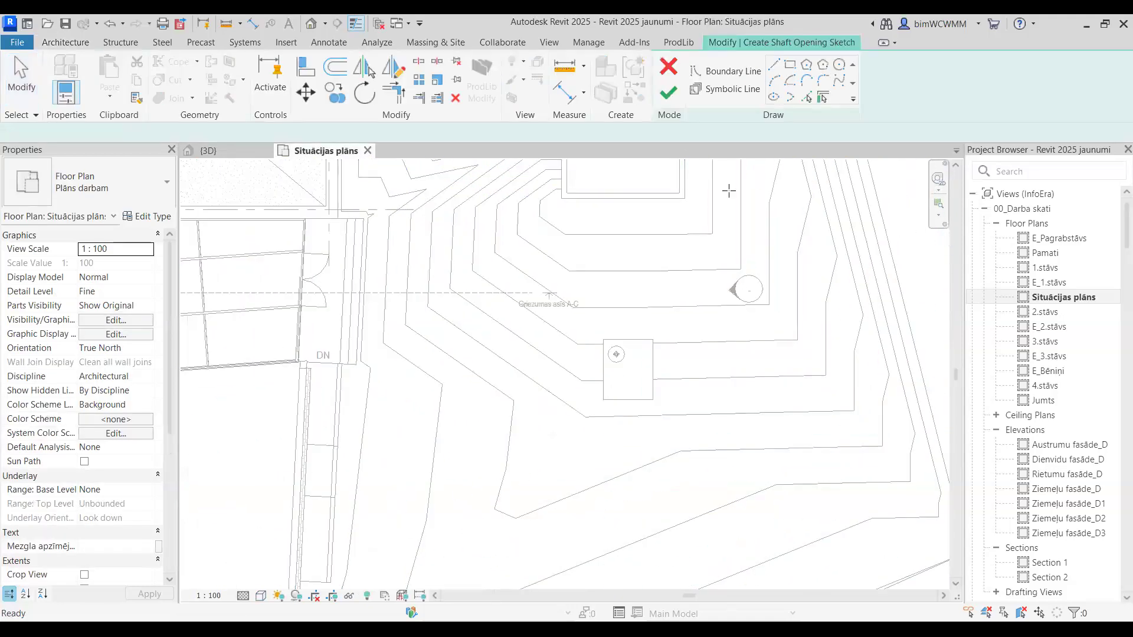
pyautogui.click(651, 464)
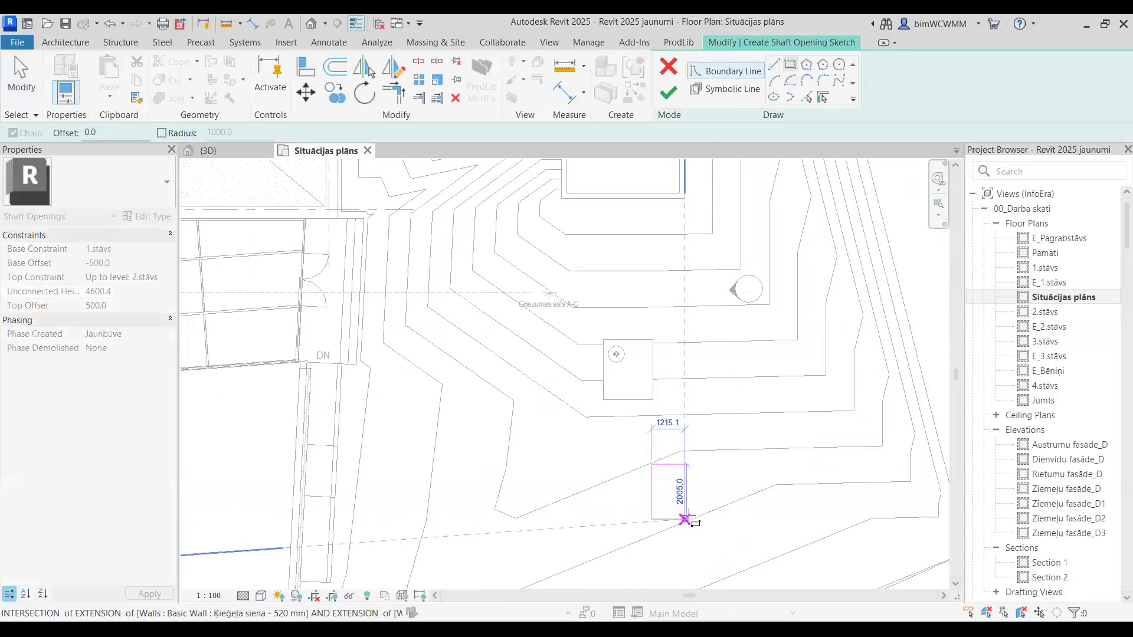
pyautogui.scroll(3, 700, 519)
pyautogui.click(702, 506)
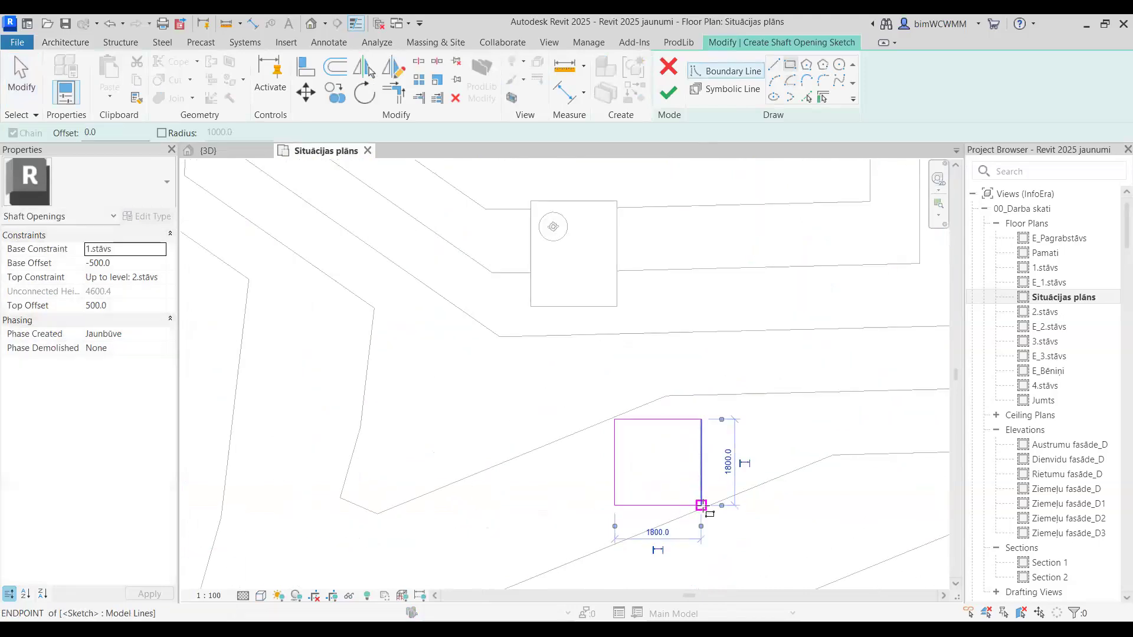
pyautogui.press('Escape')
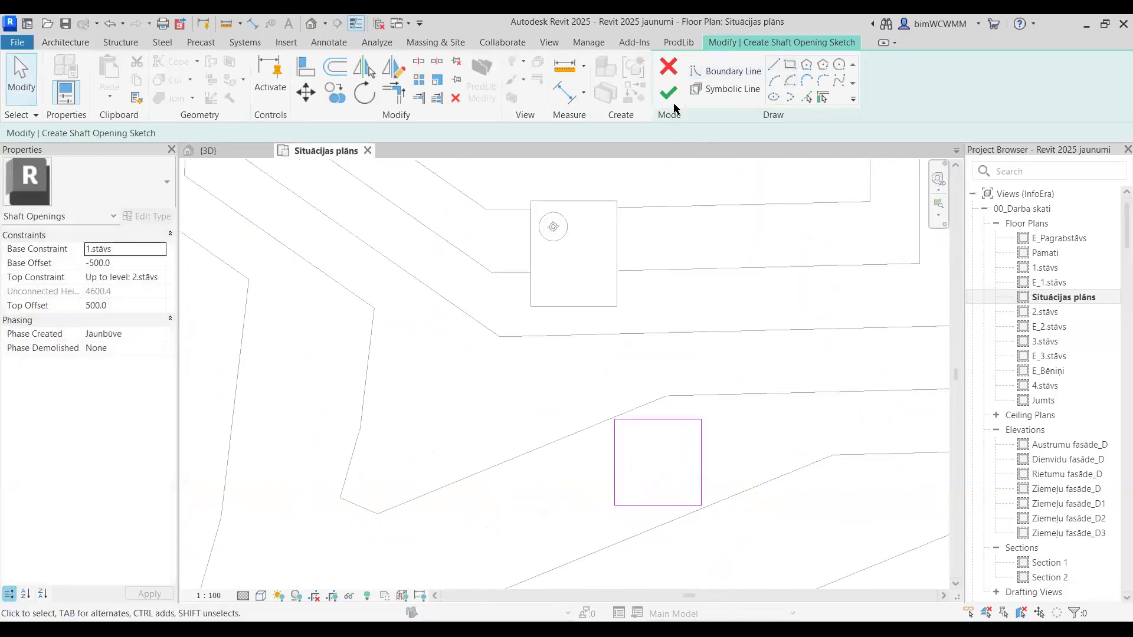
# - In the 3D view, stretch the shaft opening's base down into the toposolid to a base offset of about -1115
pyautogui.click(225, 152)
pyautogui.keyDown('shift'); pyautogui.moveTo(539, 367); pyautogui.dragTo(511, 405, button='middle'); pyautogui.keyUp('shift')
pyautogui.scroll(2, 510, 407)
pyautogui.moveTo(511, 407); pyautogui.dragTo(508, 412)
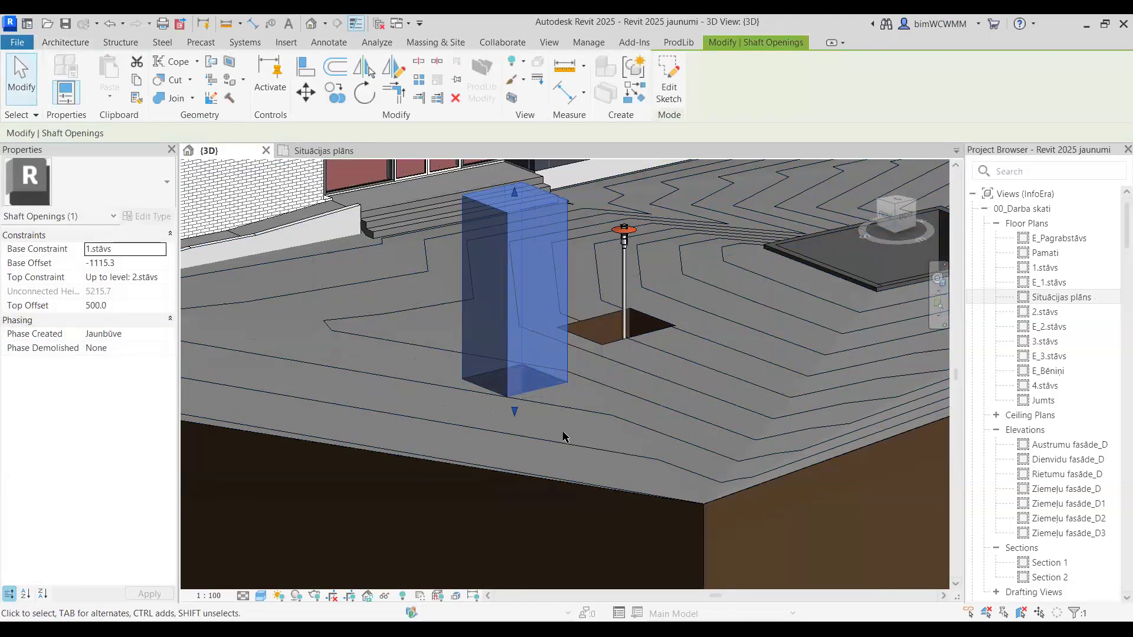
pyautogui.scroll(-3, 759, 526)
pyautogui.click(802, 552)
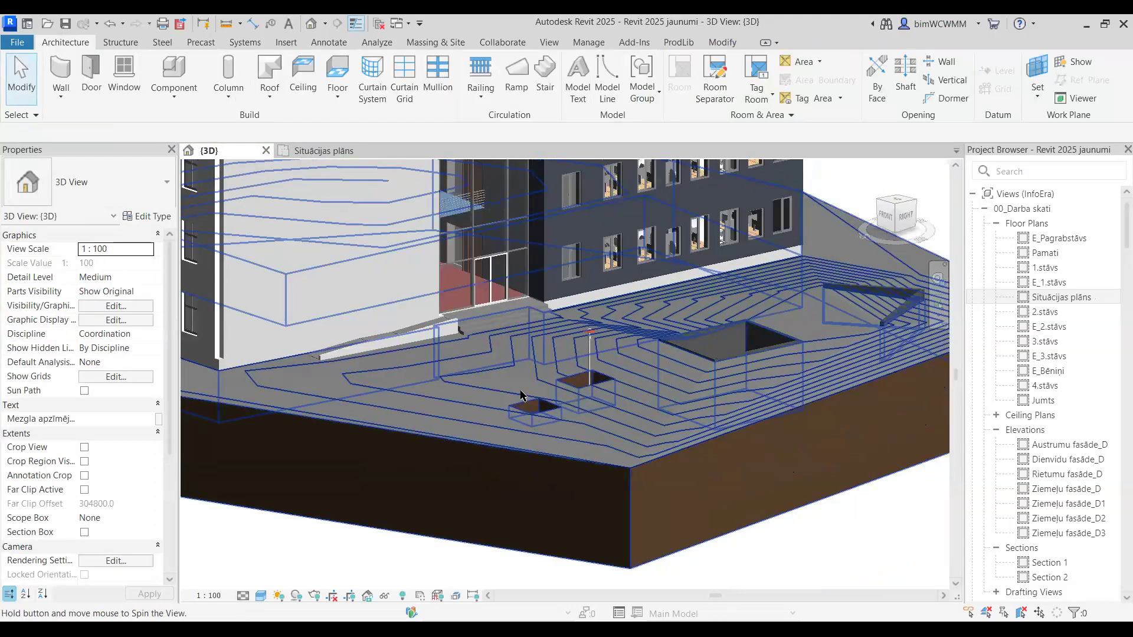
# - Examine the shaft's cut in the toposolid from several angles, including how far the selected shaft reaches into the terrain
pyautogui.scroll(5, 794, 443)
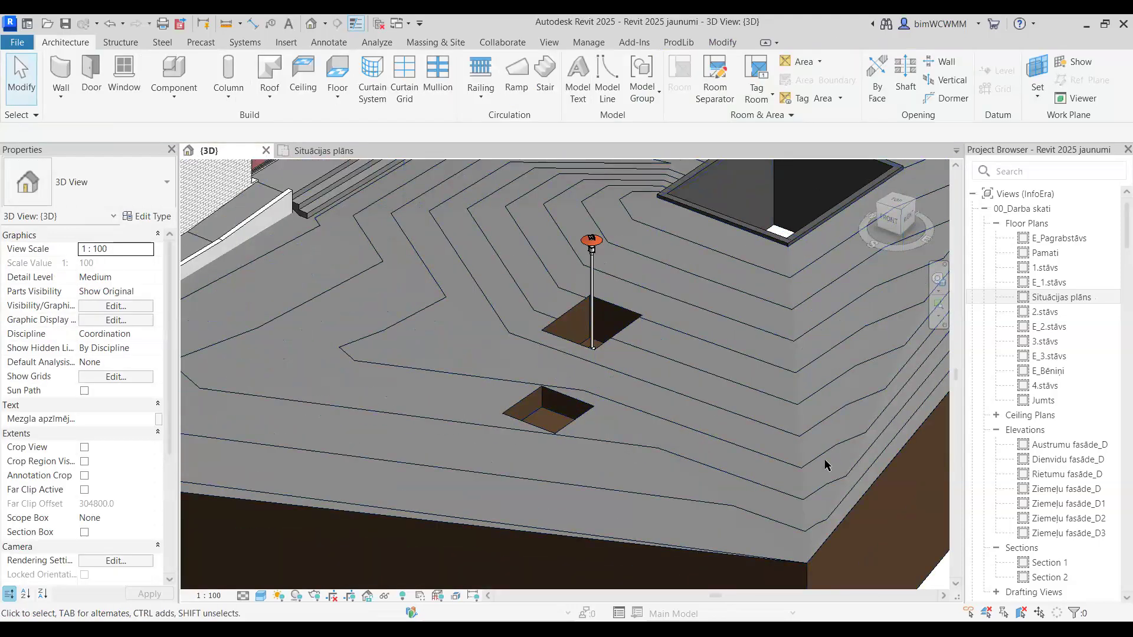
pyautogui.scroll(-1, 733, 465)
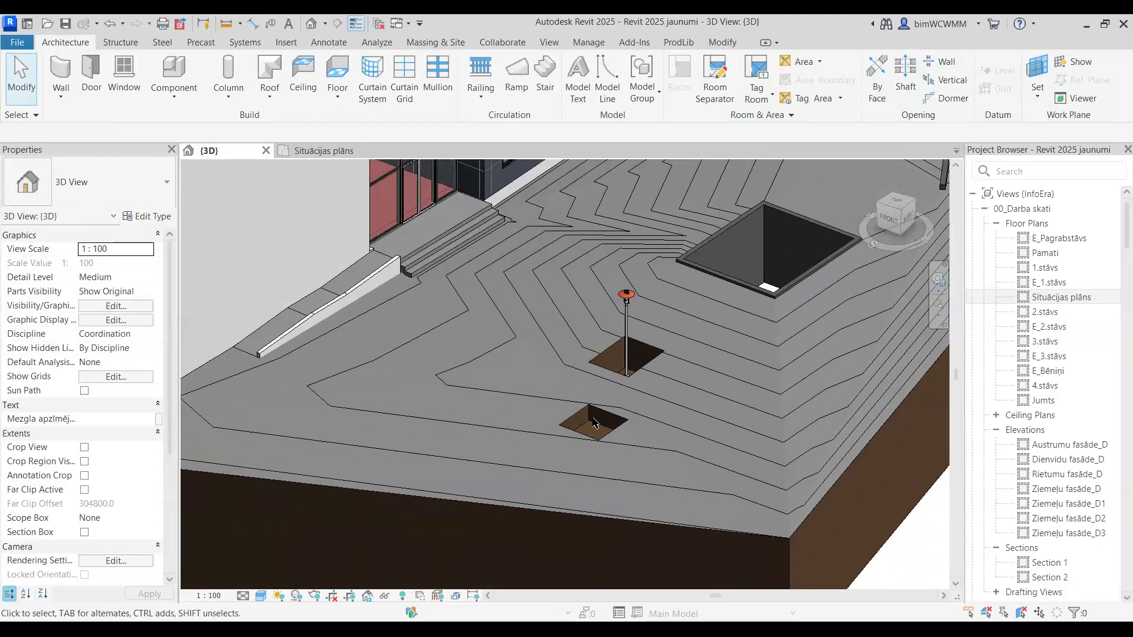
pyautogui.scroll(2, 595, 428)
pyautogui.scroll(-1, 595, 432)
pyautogui.scroll(-2, 595, 436)
pyautogui.click(610, 451)
pyautogui.moveTo(585, 461)
pyautogui.keyDown('shift'); pyautogui.mouseDown(button='middle')
pyautogui.moveTo(612, 454)
pyautogui.moveTo(586, 430)
pyautogui.moveTo(591, 439)
pyautogui.mouseUp(button='middle'); pyautogui.keyUp('shift')
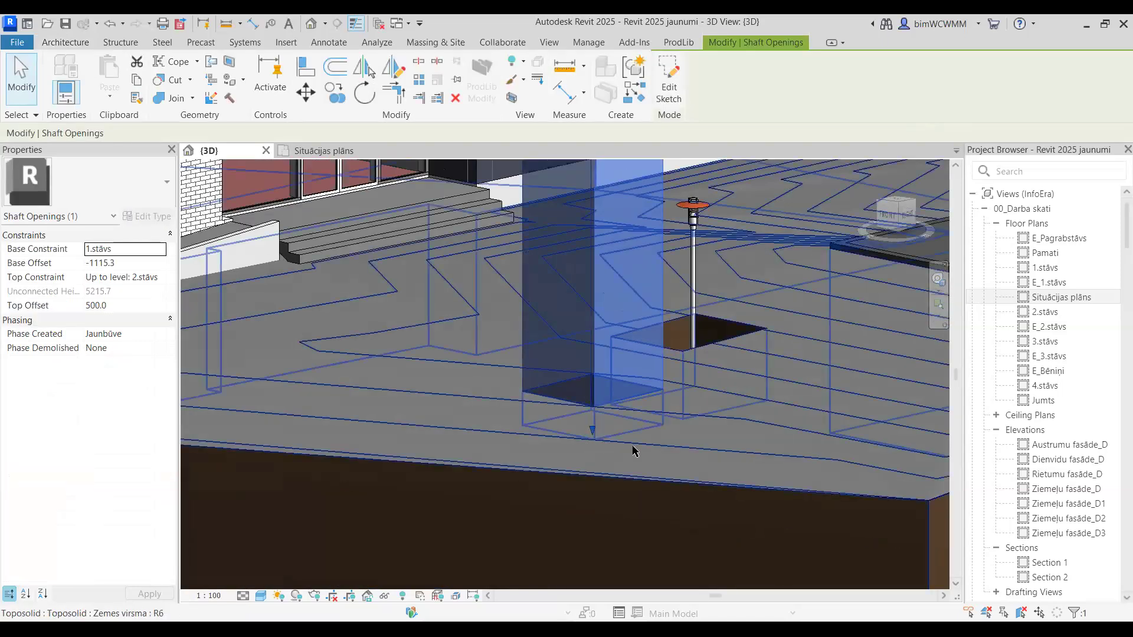
pyautogui.keyDown('shift'); pyautogui.moveTo(659, 491); pyautogui.dragTo(587, 533, button='middle'); pyautogui.keyUp('shift')
pyautogui.keyDown('shift'); pyautogui.moveTo(658, 366); pyautogui.dragTo(830, 480, button='middle'); pyautogui.keyUp('shift')
pyautogui.click(792, 474)
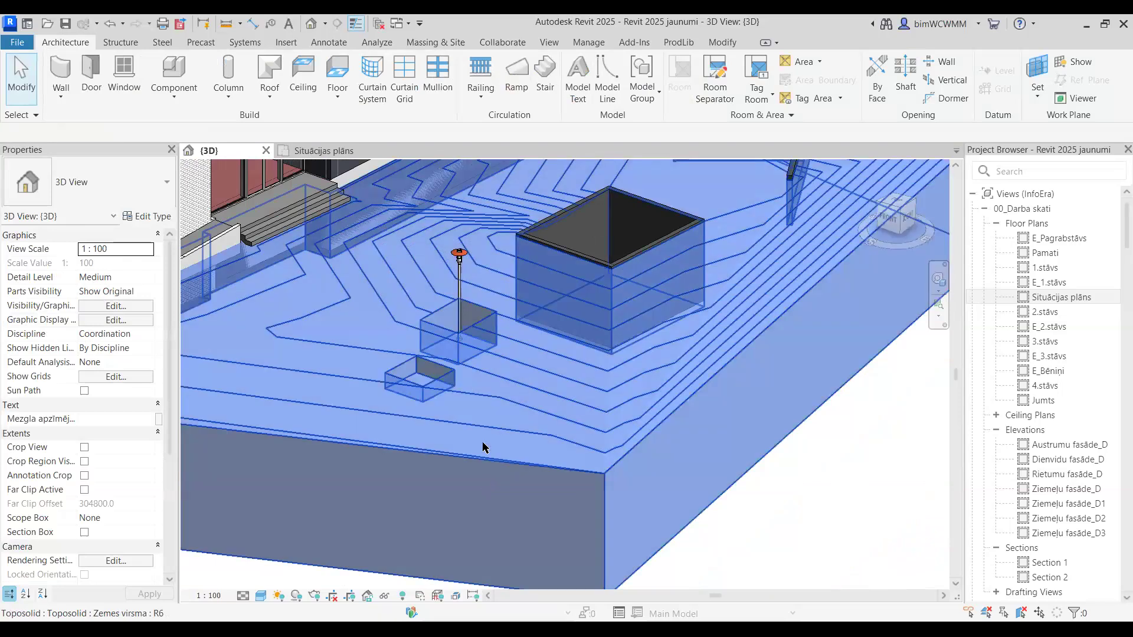
# - Review the toposolid's individual excavation volumes for the pad, walls, floor and Ierakums void
pyautogui.click(482, 448)
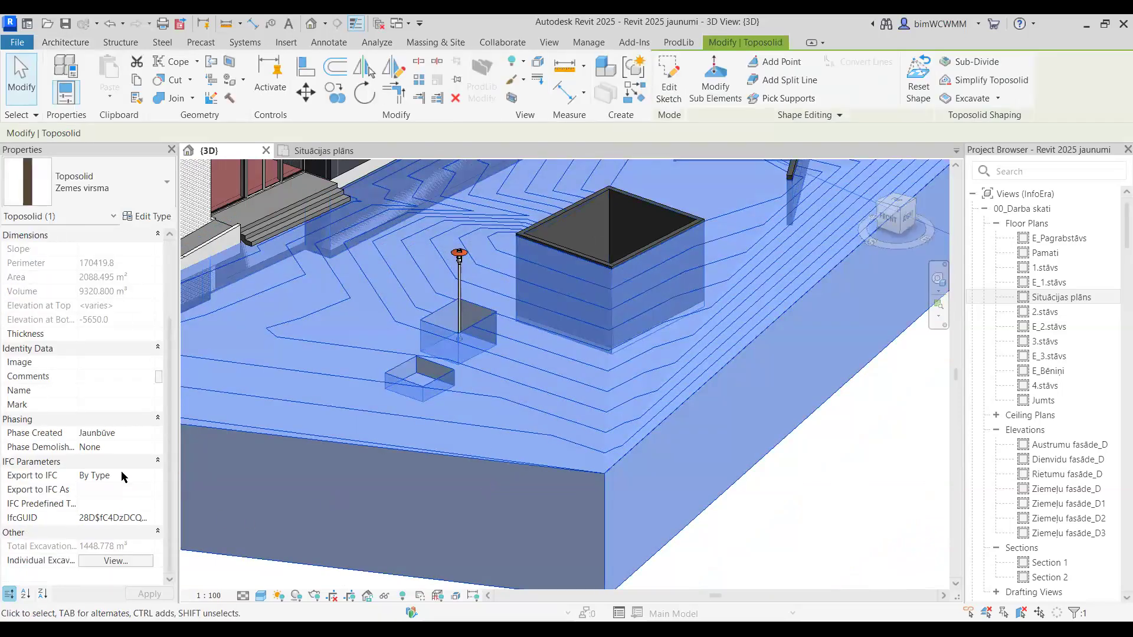
pyautogui.click(108, 564)
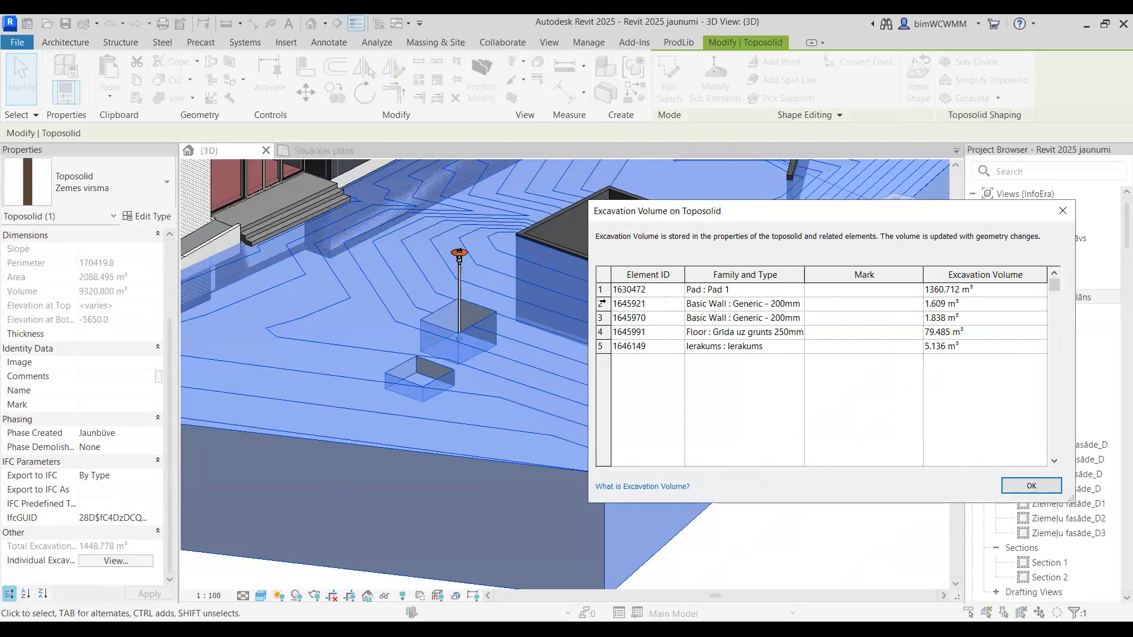
pyautogui.moveTo(601, 303); pyautogui.dragTo(601, 318)
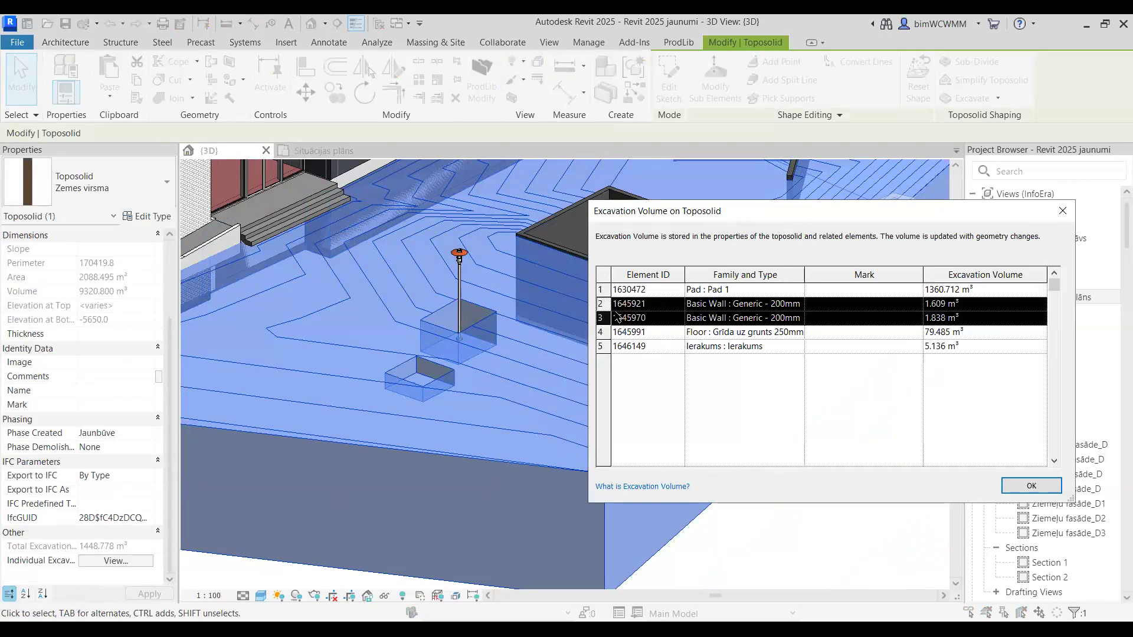
pyautogui.click(601, 290)
pyautogui.click(602, 332)
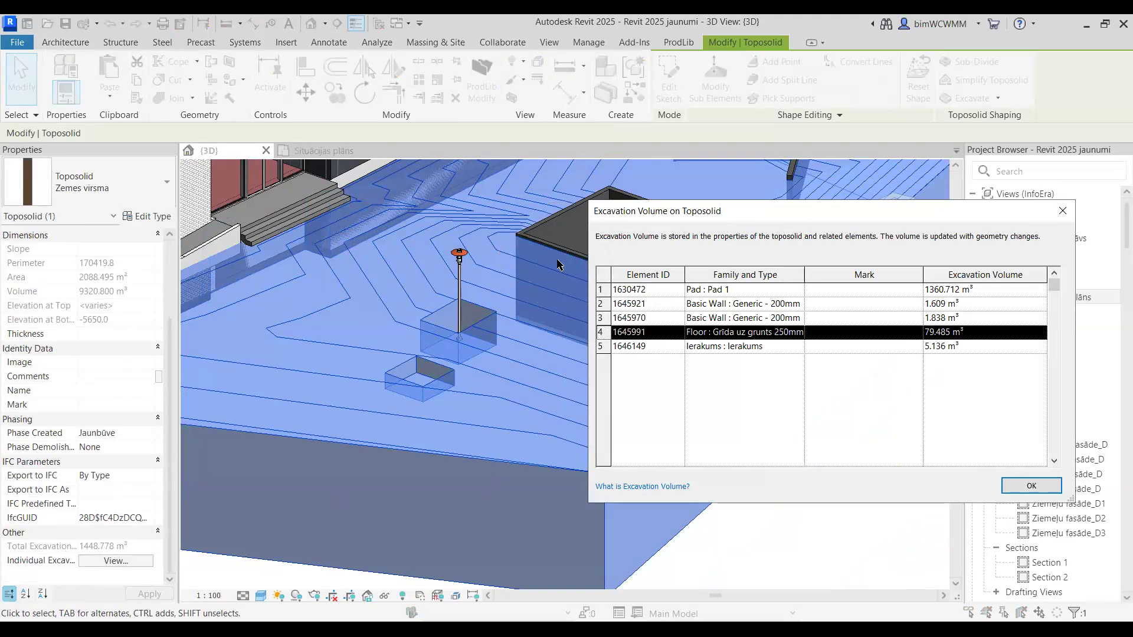
pyautogui.click(600, 346)
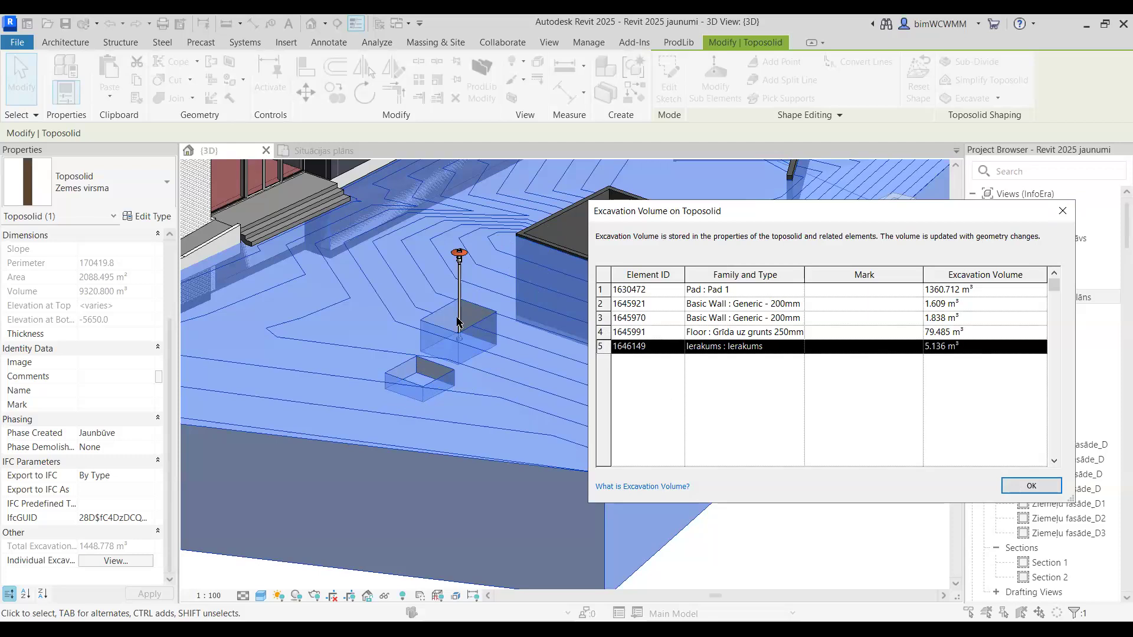
pyautogui.click(1032, 485)
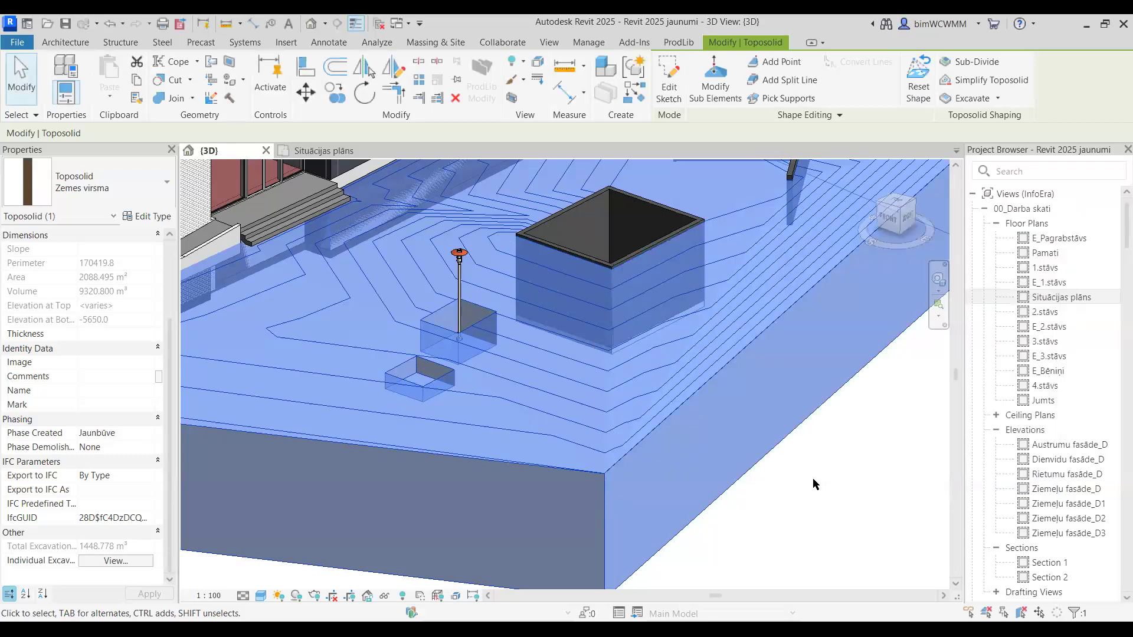
pyautogui.click(813, 479)
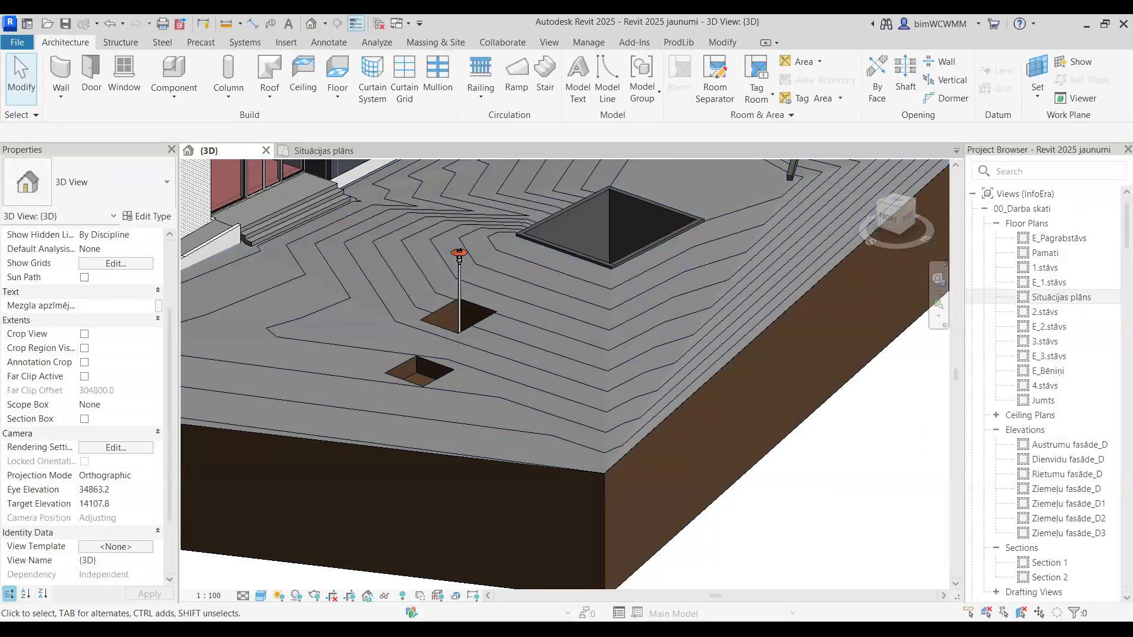
# - Enable Toposolid Smooth Shading for the site and dismiss the notice about its display effects
pyautogui.scroll(5, 348, 410)
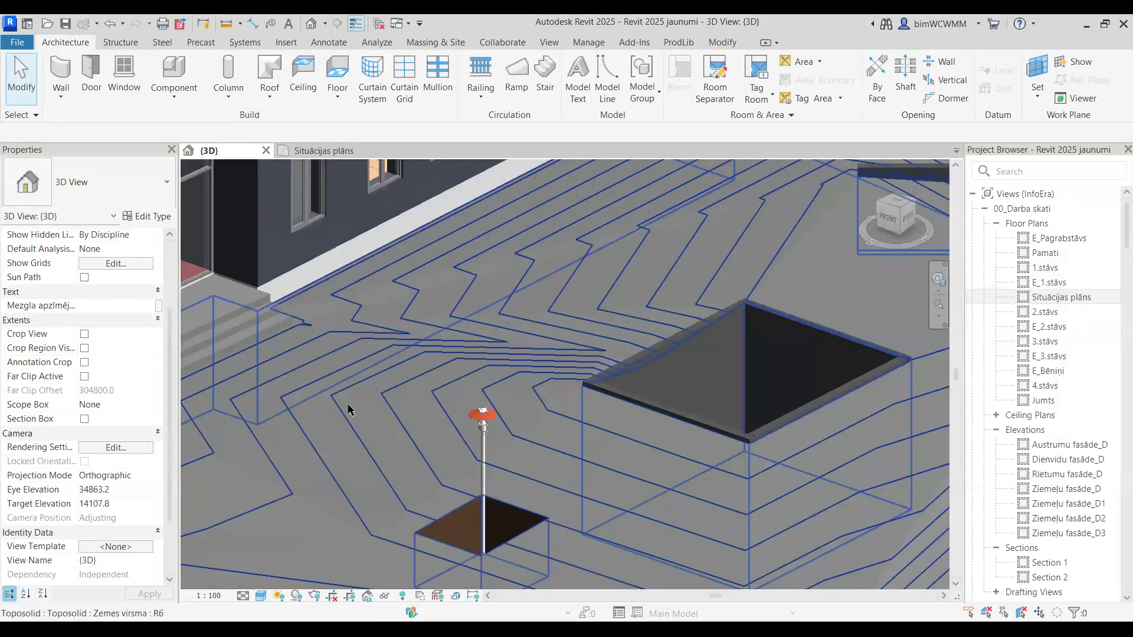
pyautogui.scroll(3, 348, 410)
pyautogui.moveTo(635, 344); pyautogui.dragTo(624, 372, button='middle')
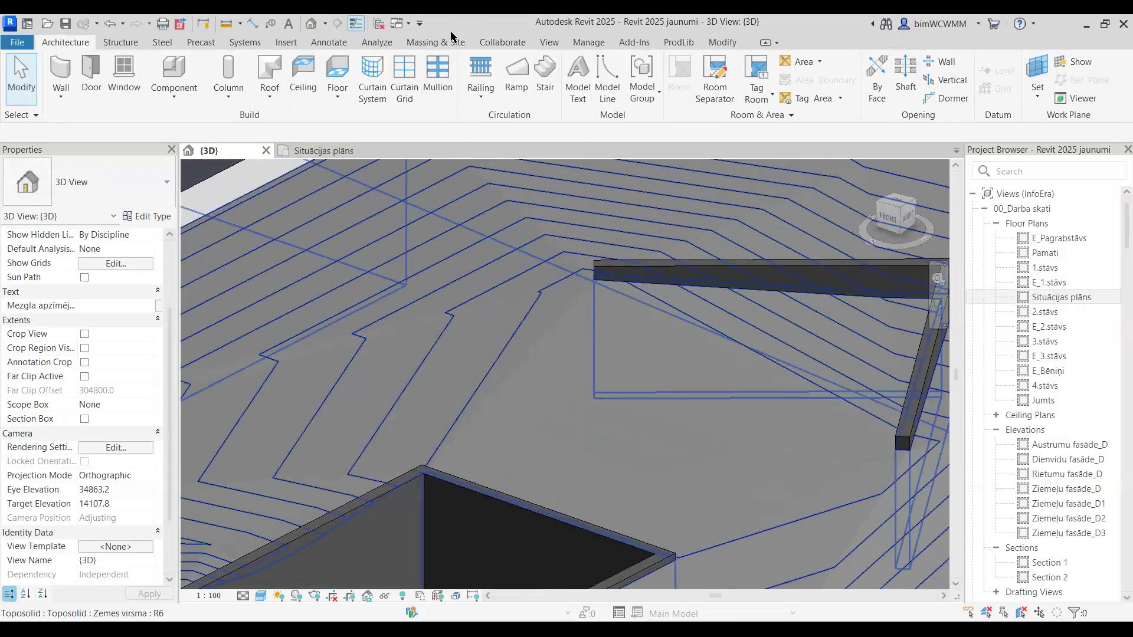
pyautogui.click(440, 41)
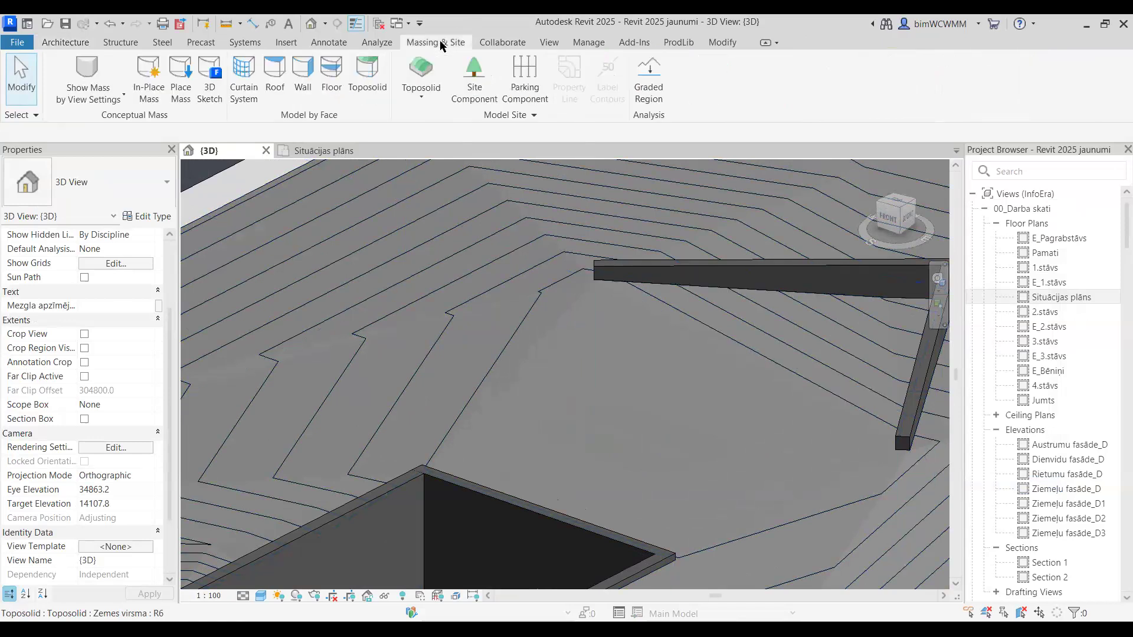
pyautogui.click(508, 116)
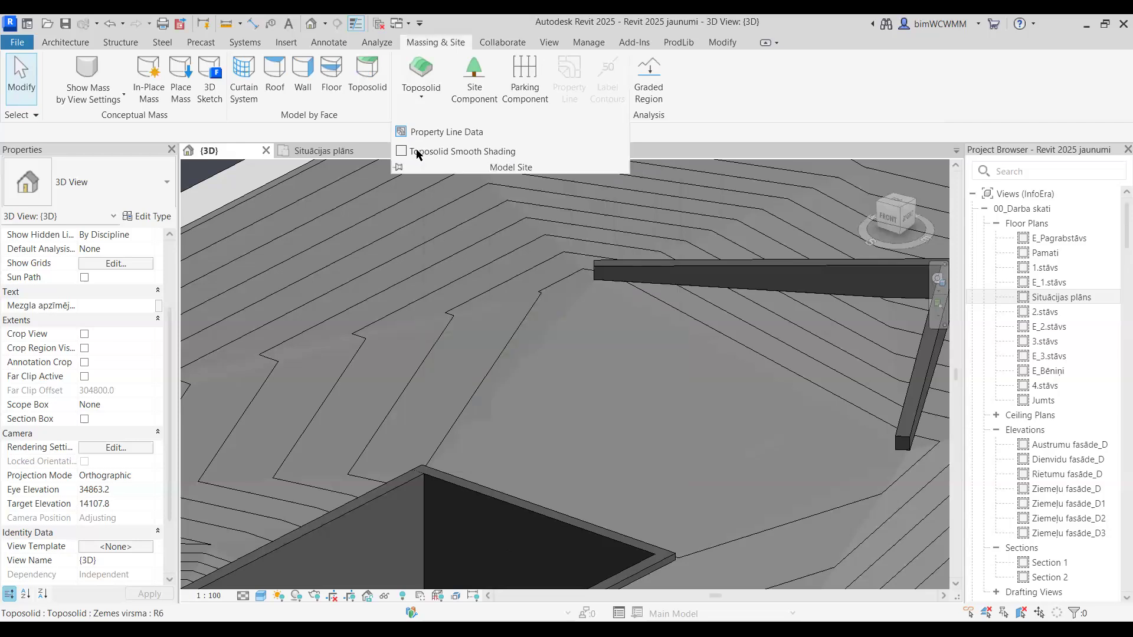
pyautogui.click(416, 152)
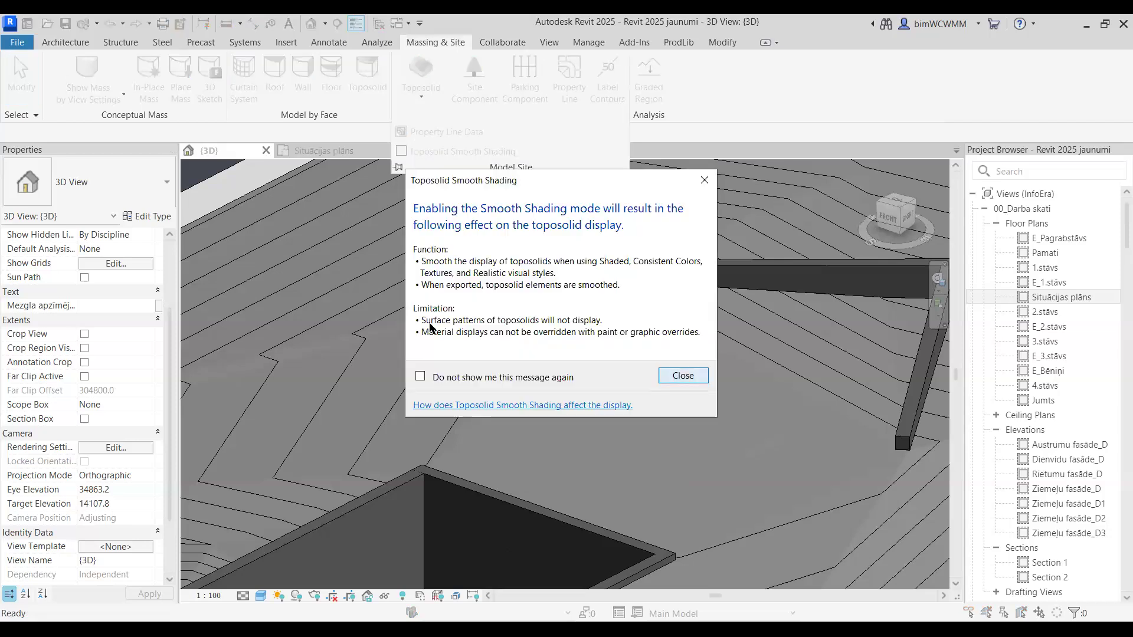
pyautogui.click(678, 376)
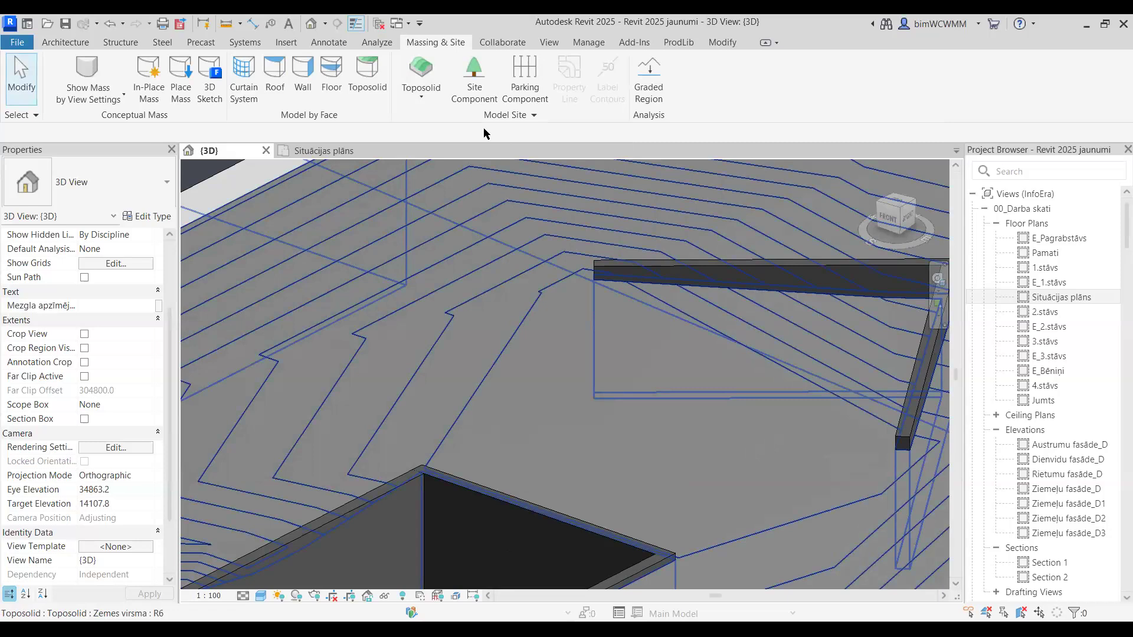
pyautogui.click(477, 113)
# - Preview simplifying the toposolid with 50% of its points kept, and leave the simplification unapplied
pyautogui.scroll(-5, 531, 331)
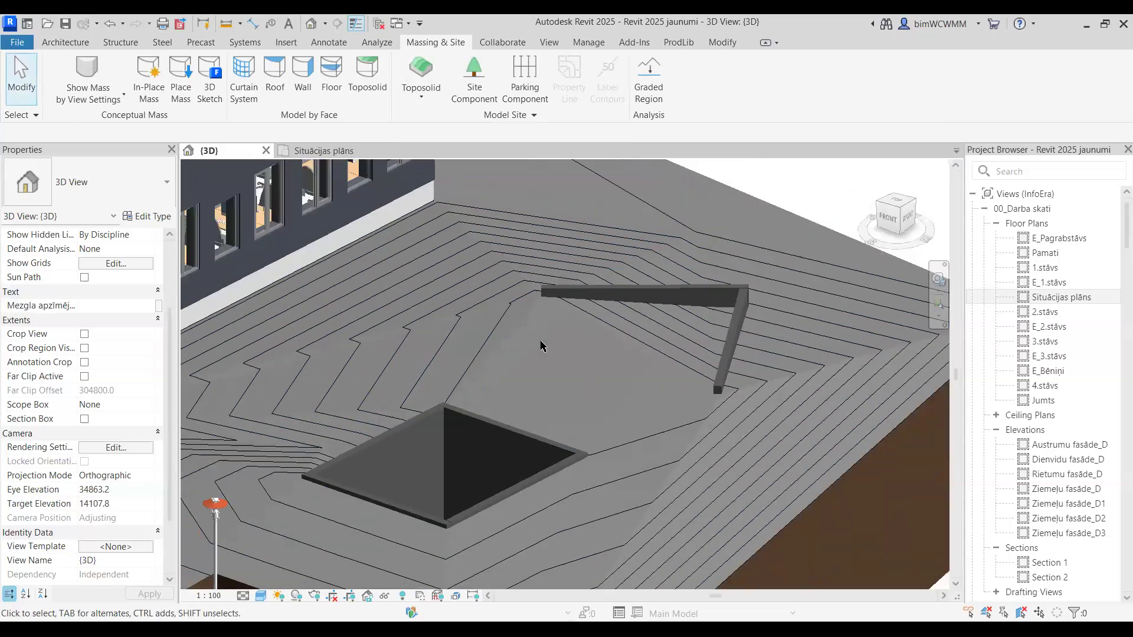
pyautogui.scroll(-2, 541, 345)
pyautogui.click(685, 378)
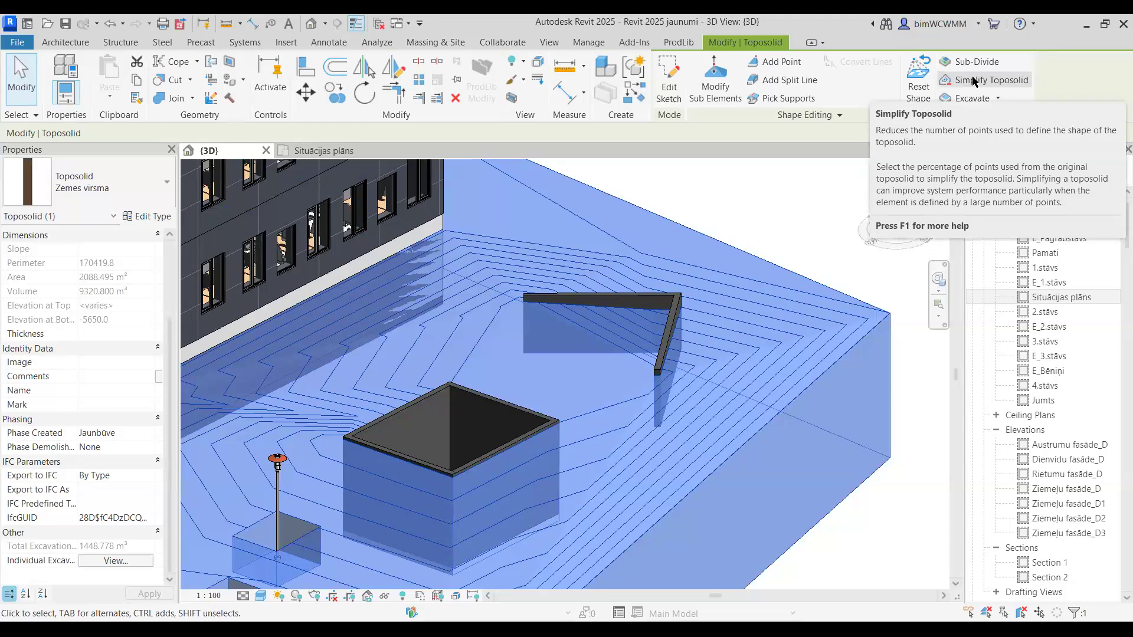
pyautogui.click(974, 80)
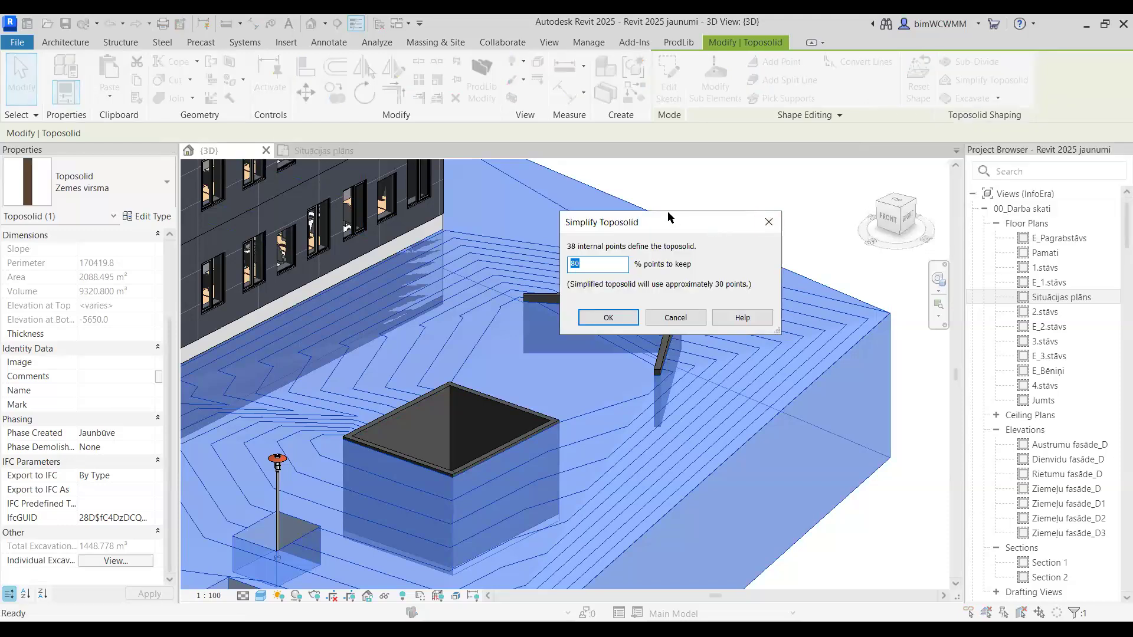
pyautogui.moveTo(668, 213); pyautogui.dragTo(617, 236)
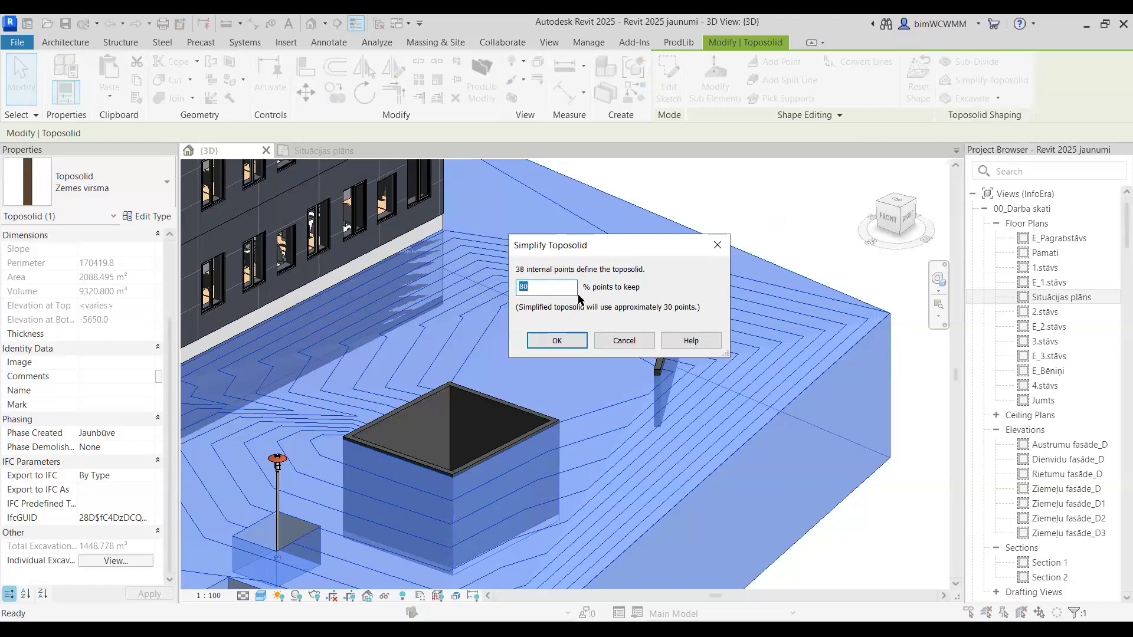
pyautogui.write('50')
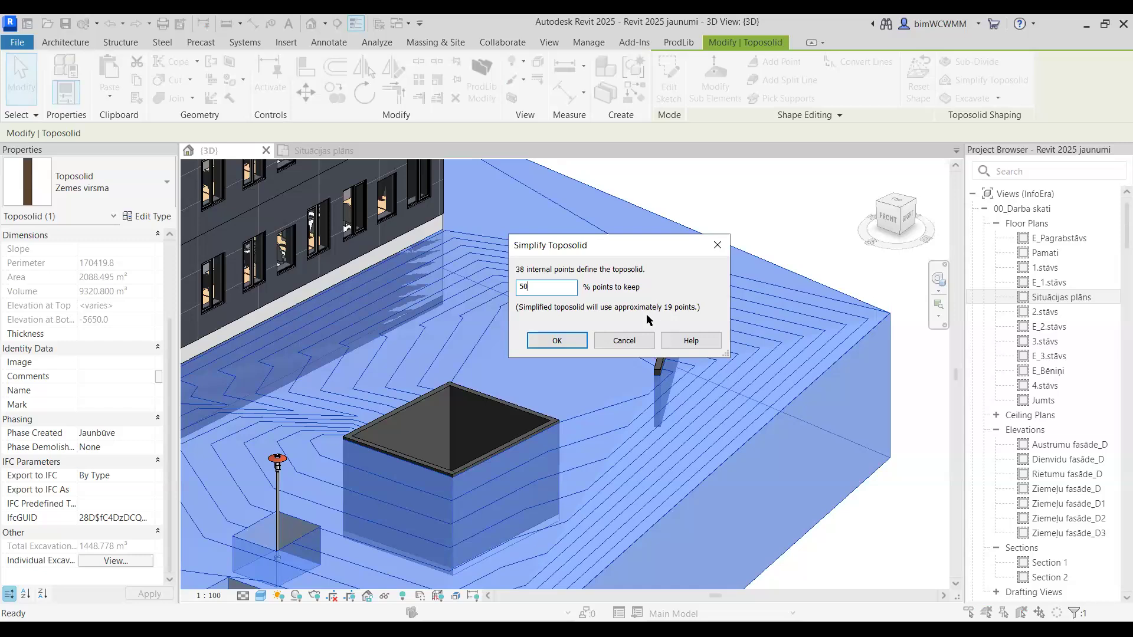
pyautogui.click(618, 346)
pyautogui.click(710, 190)
pyautogui.scroll(-3, 632, 226)
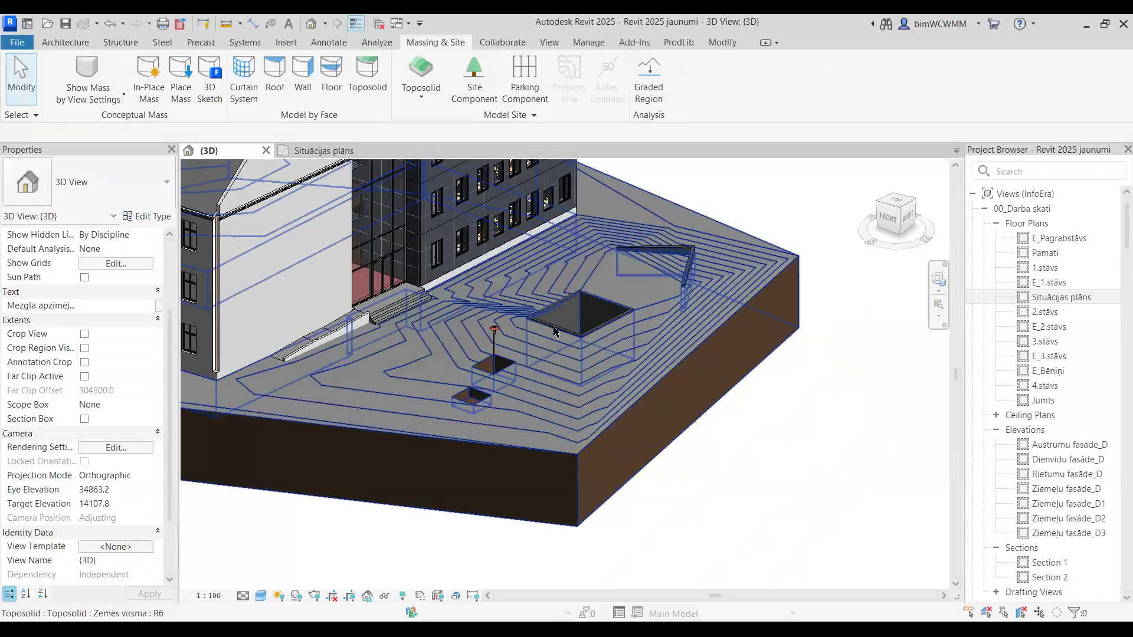
# - Start an in-place mass named Mass 1, dismissing the Show Mass notice
pyautogui.click(148, 88)
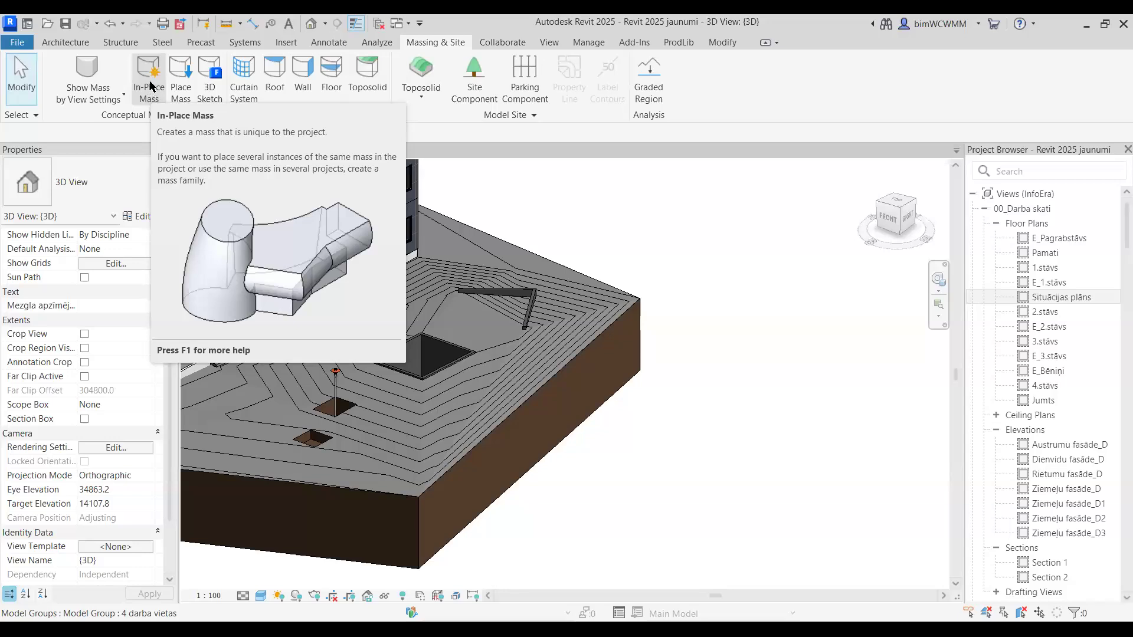
pyautogui.click(149, 85)
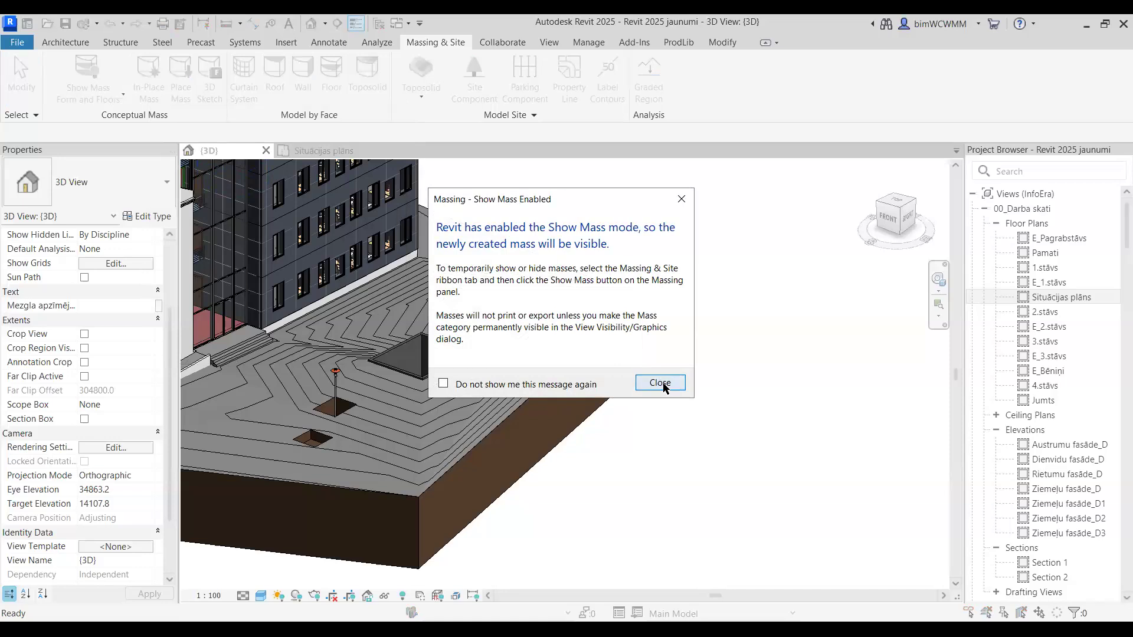
pyautogui.press('Return')
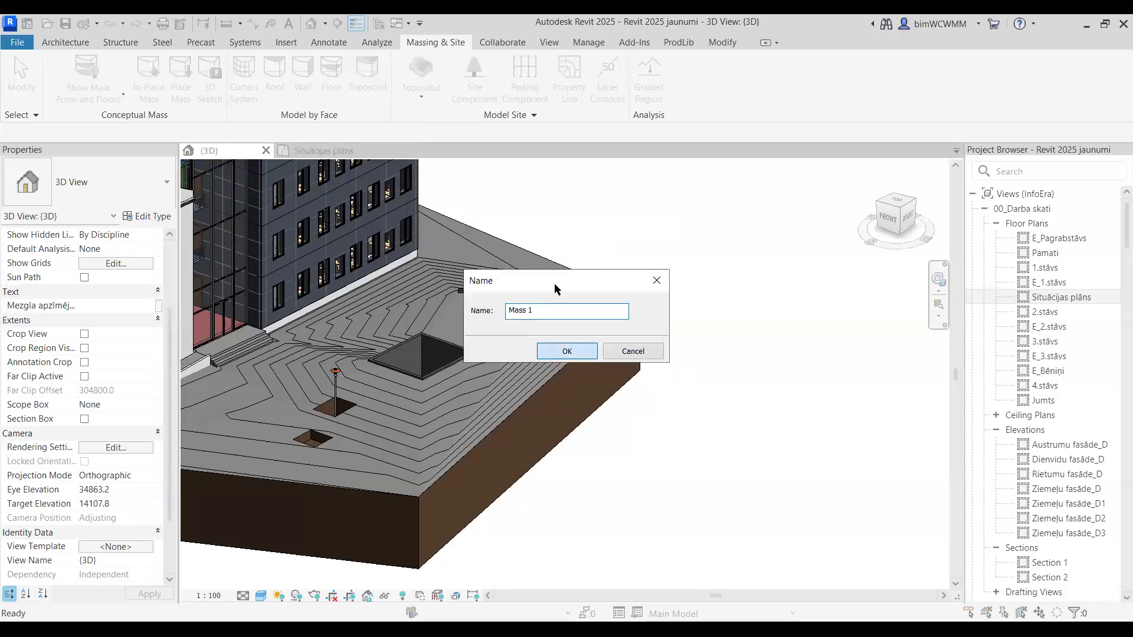
pyautogui.press('Return')
# - Sketch a rectangle about 4600 mm long on level 1.stāvs in the Situācijas plāns view, outside the toposolid's edge
pyautogui.click(314, 151)
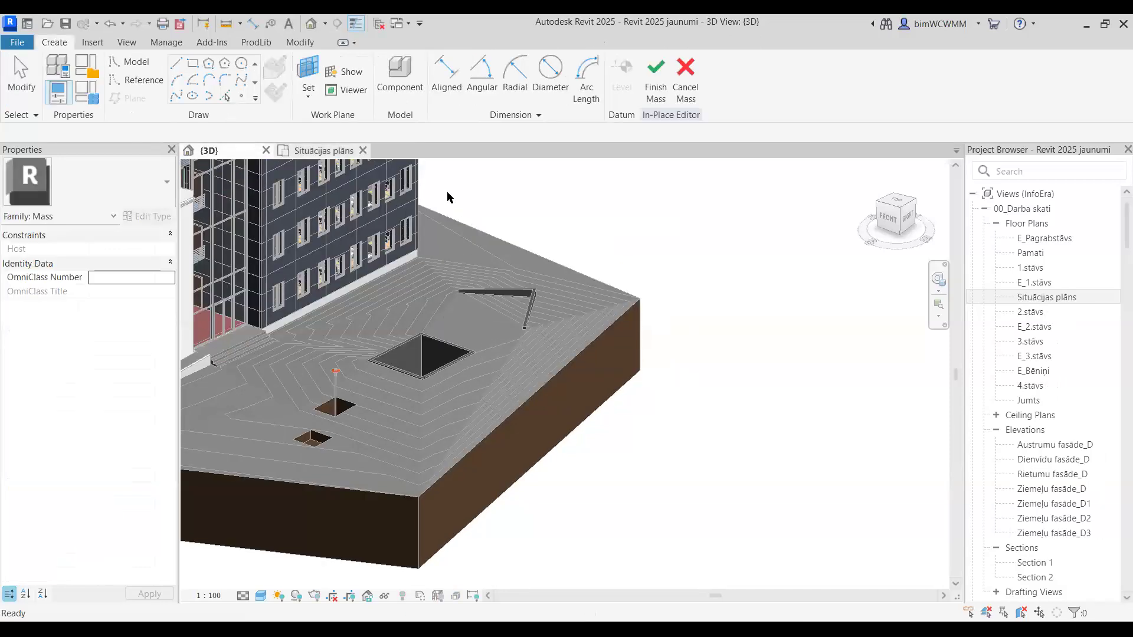
pyautogui.click(192, 63)
pyautogui.scroll(-4, 592, 349)
pyautogui.moveTo(497, 351); pyautogui.dragTo(243, 399, button='middle')
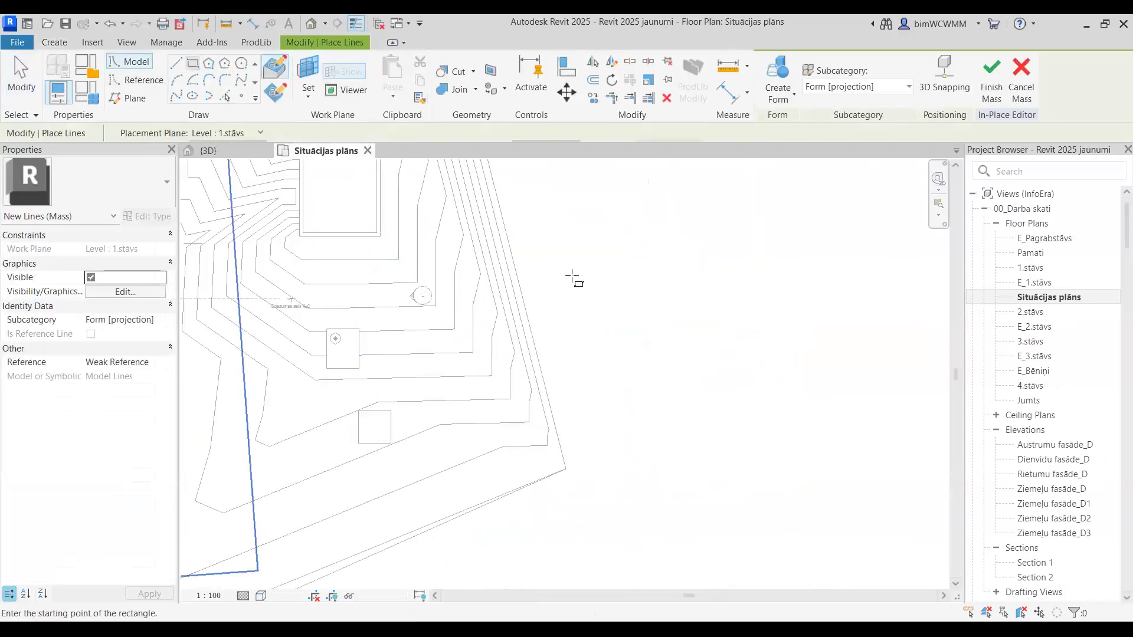
pyautogui.click(594, 243)
pyautogui.click(662, 326)
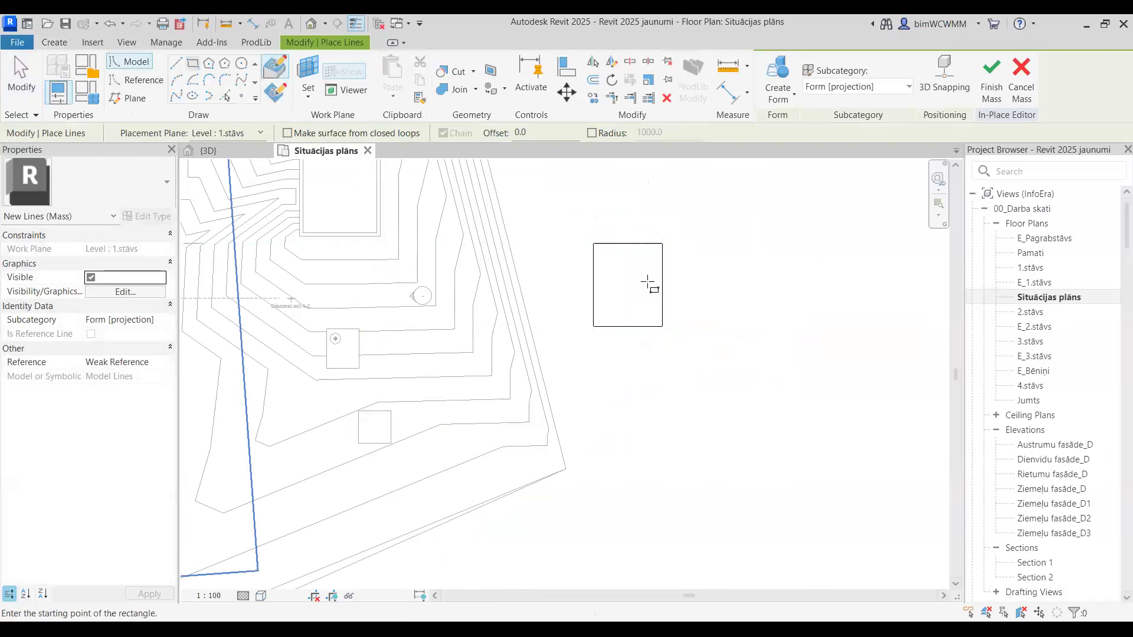
pyautogui.press('Escape')
# - Create a solid form from the sketched rectangle in the 3D view
pyautogui.click(239, 146)
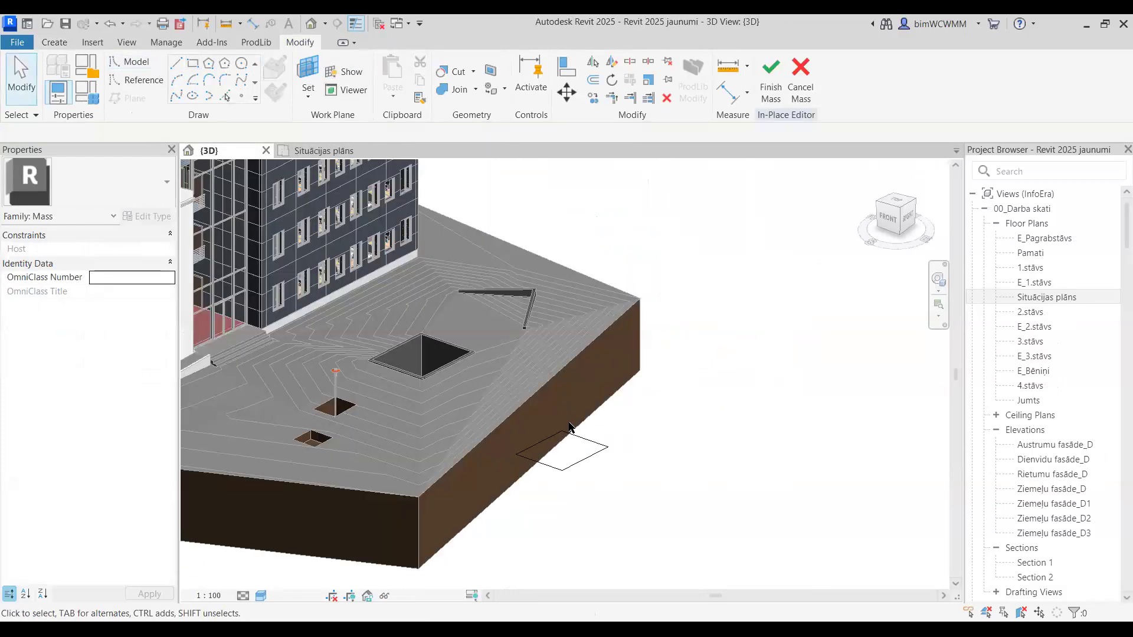
pyautogui.click(578, 437)
pyautogui.click(779, 98)
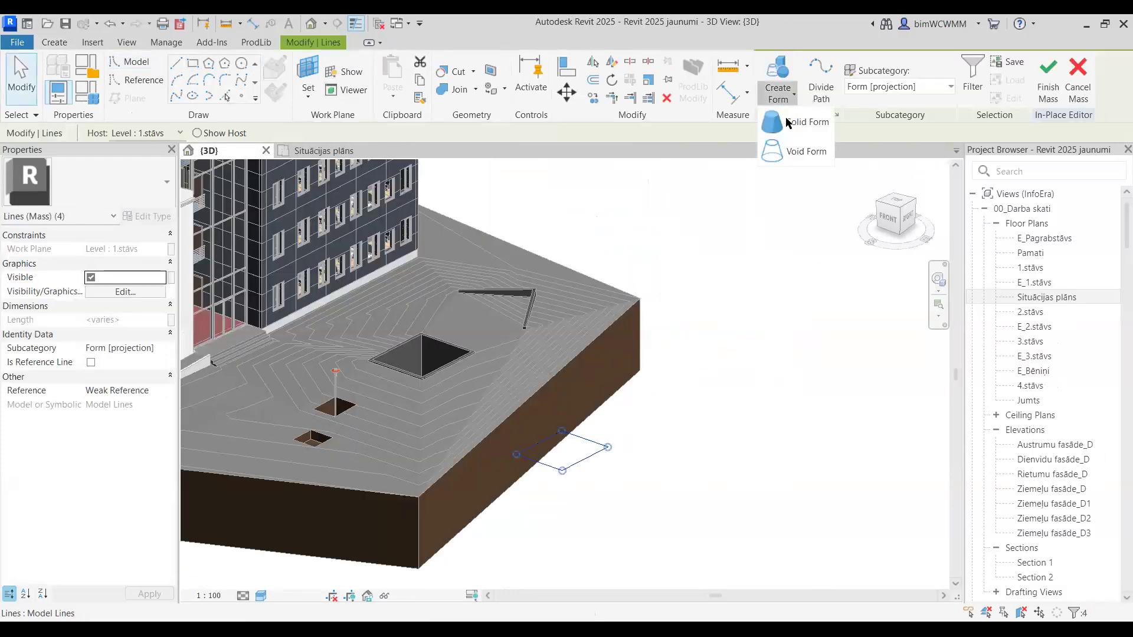
pyautogui.click(774, 118)
pyautogui.click(627, 400)
pyautogui.keyDown('shift'); pyautogui.moveTo(627, 400); pyautogui.dragTo(507, 354, button='middle'); pyautogui.keyUp('shift')
pyautogui.scroll(4, 545, 459)
# - Raise one top edge of the solid form to a height of about 3600 mm so its top face slopes
pyautogui.click(544, 457)
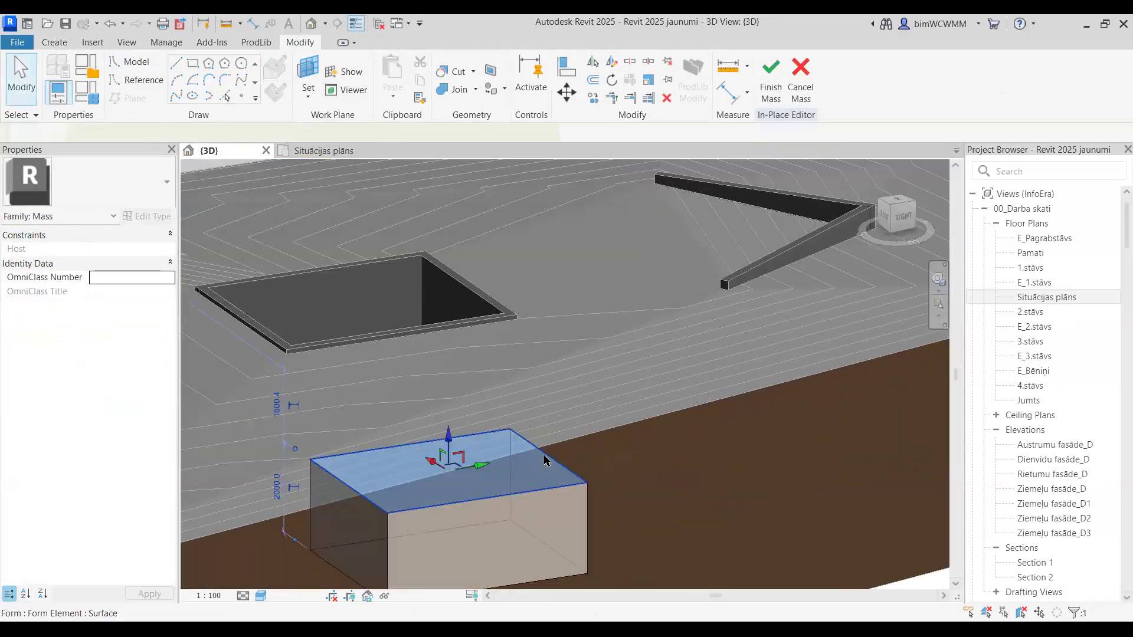
pyautogui.click(710, 499)
pyautogui.click(549, 458)
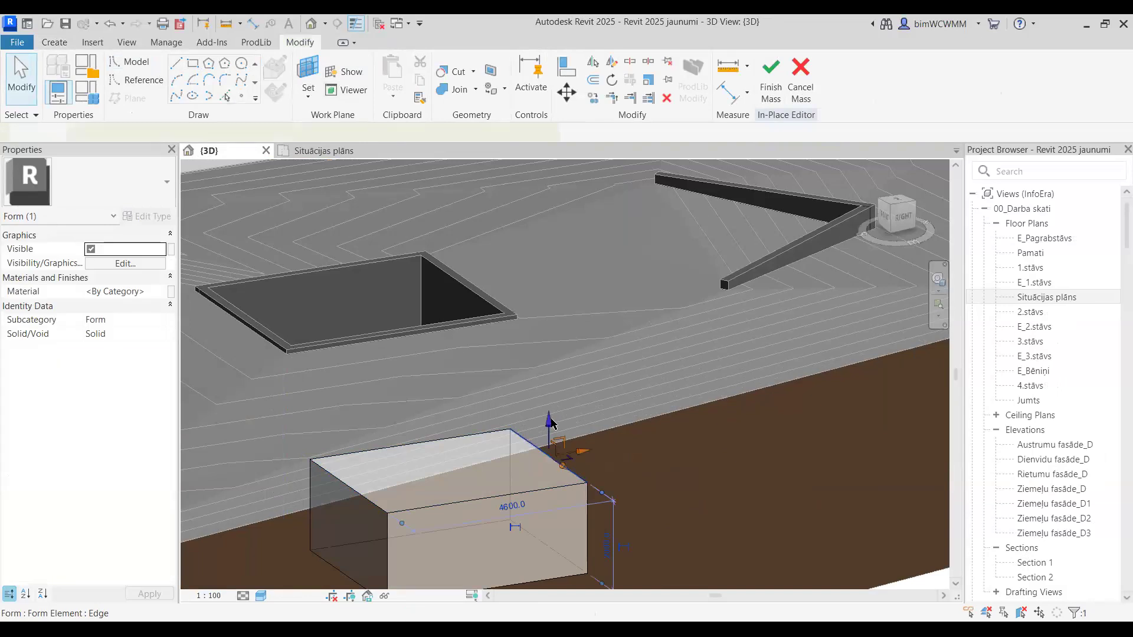
pyautogui.moveTo(549, 419); pyautogui.dragTo(593, 340)
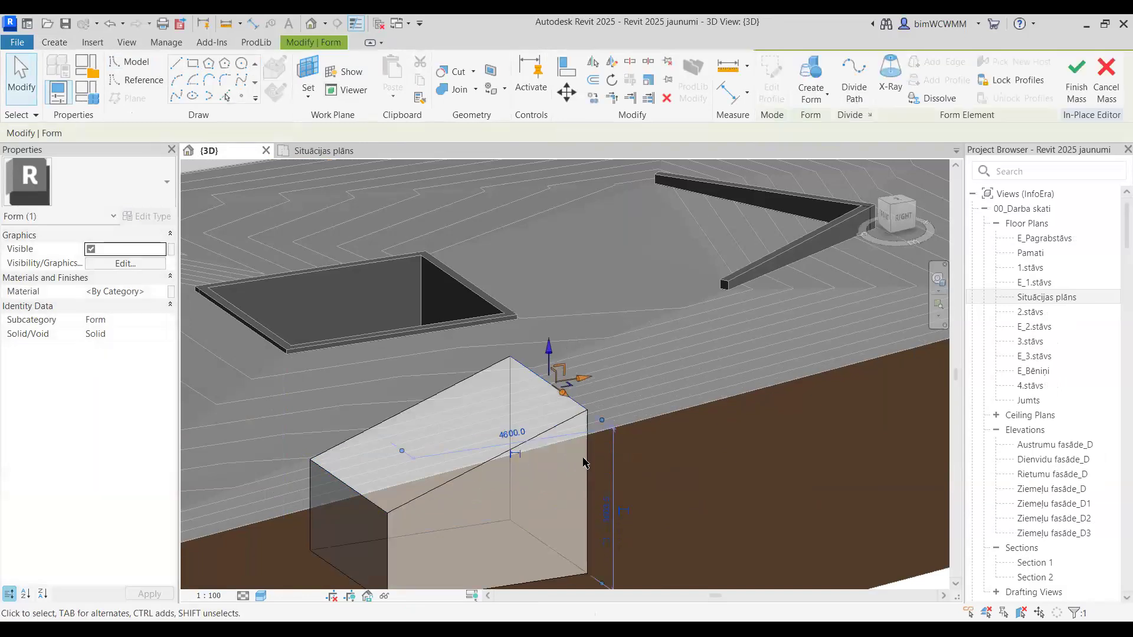
# - Raise the two top corners at the form's low end, the one nearest the terrain highest, and finish the mass
pyautogui.keyDown('shift'); pyautogui.moveTo(653, 445); pyautogui.dragTo(539, 481, button='middle'); pyautogui.keyUp('shift')
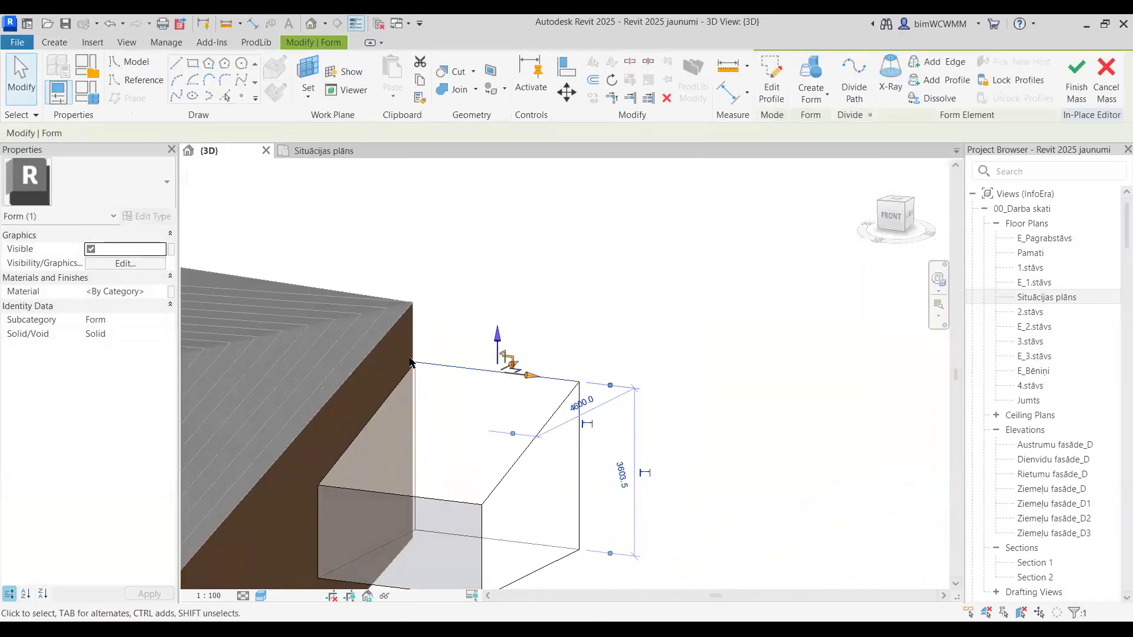
pyautogui.scroll(2, 416, 363)
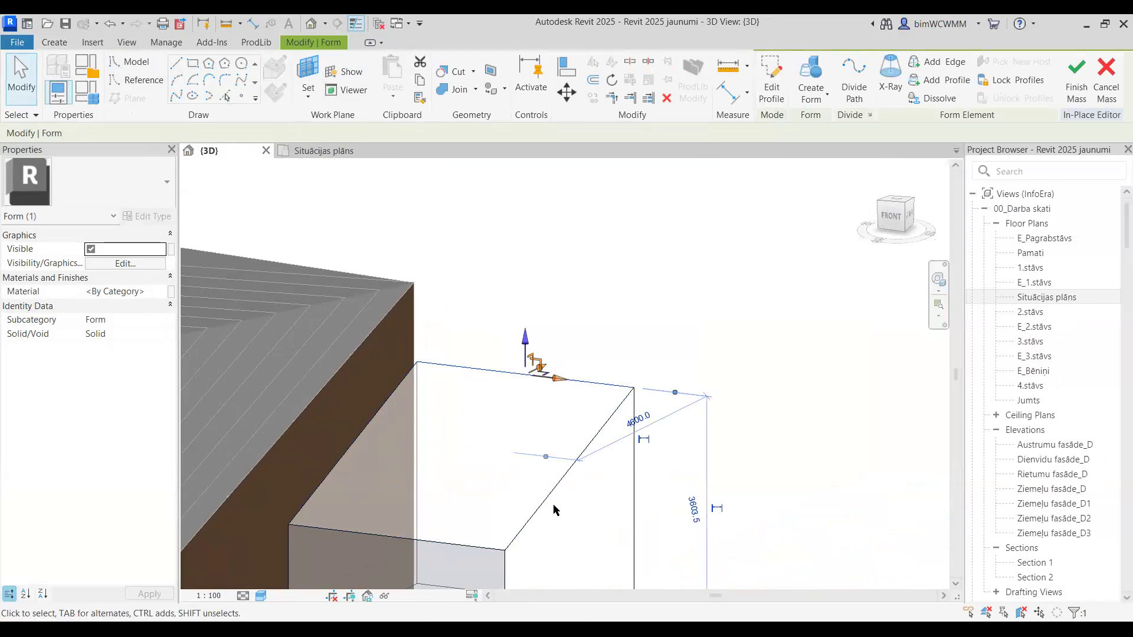
pyautogui.scroll(2, 551, 534)
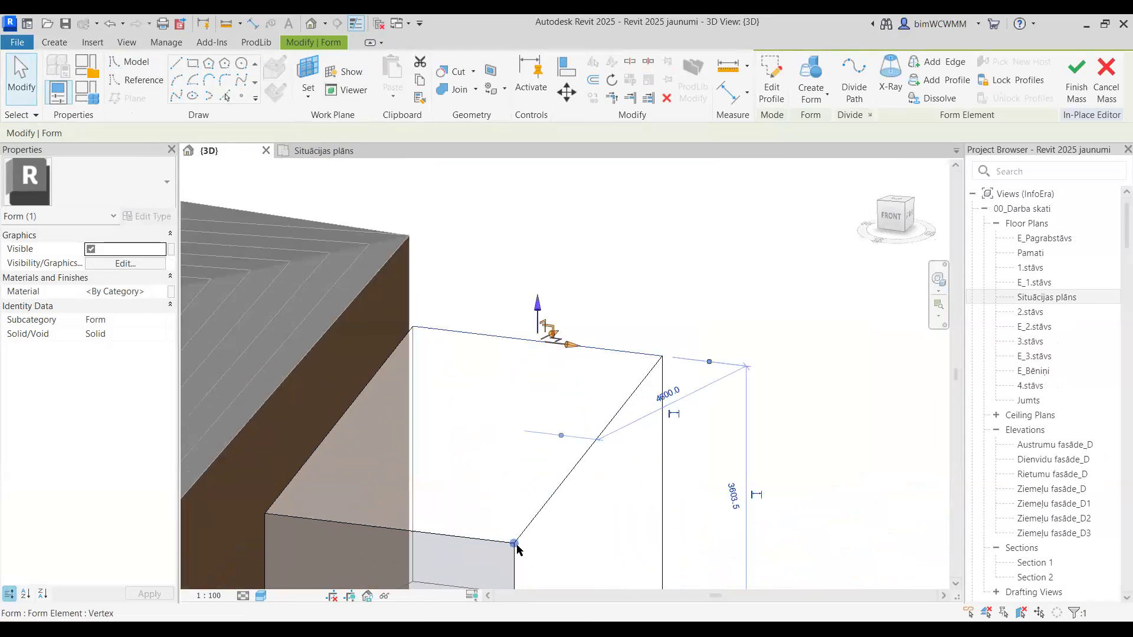
pyautogui.click(515, 543)
pyautogui.keyDown('shift'); pyautogui.moveTo(504, 424); pyautogui.dragTo(524, 488, button='middle'); pyautogui.keyUp('shift')
pyautogui.click(454, 532)
pyautogui.moveTo(452, 496); pyautogui.dragTo(497, 250)
pyautogui.click(590, 251)
pyautogui.keyDown('shift'); pyautogui.moveTo(590, 250); pyautogui.dragTo(511, 338, button='middle'); pyautogui.keyUp('shift')
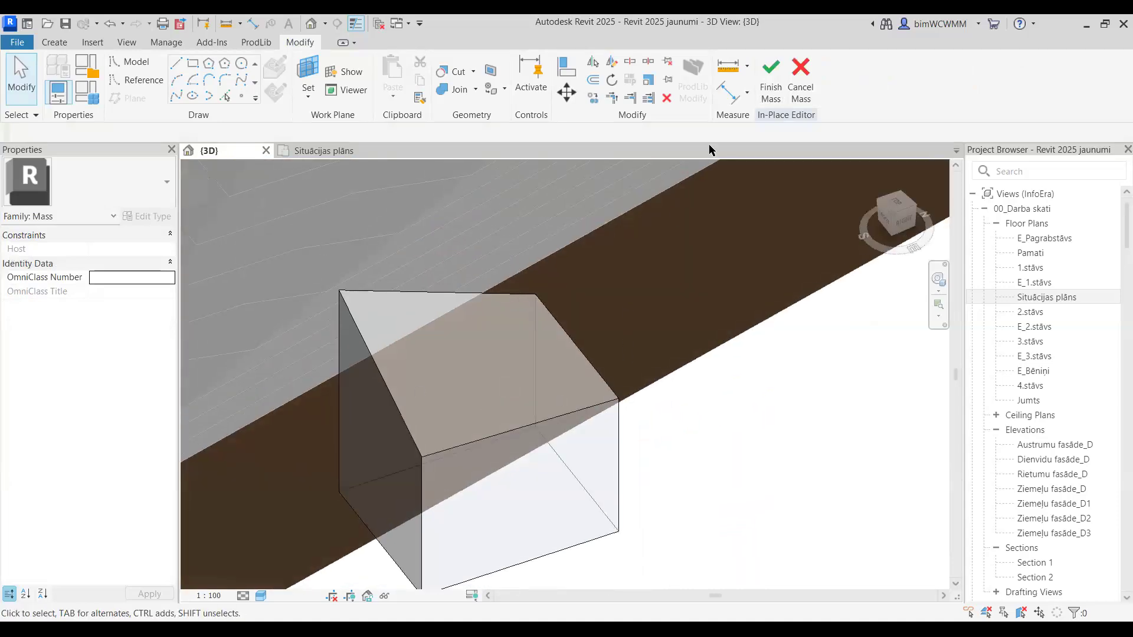
pyautogui.click(771, 77)
# - Create a Zemes virsma toposolid on level E_1.stāvs from the mass's warped top face
pyautogui.keyDown('shift'); pyautogui.moveTo(678, 394); pyautogui.dragTo(596, 386, button='middle'); pyautogui.keyUp('shift')
pyautogui.scroll(2, 596, 387)
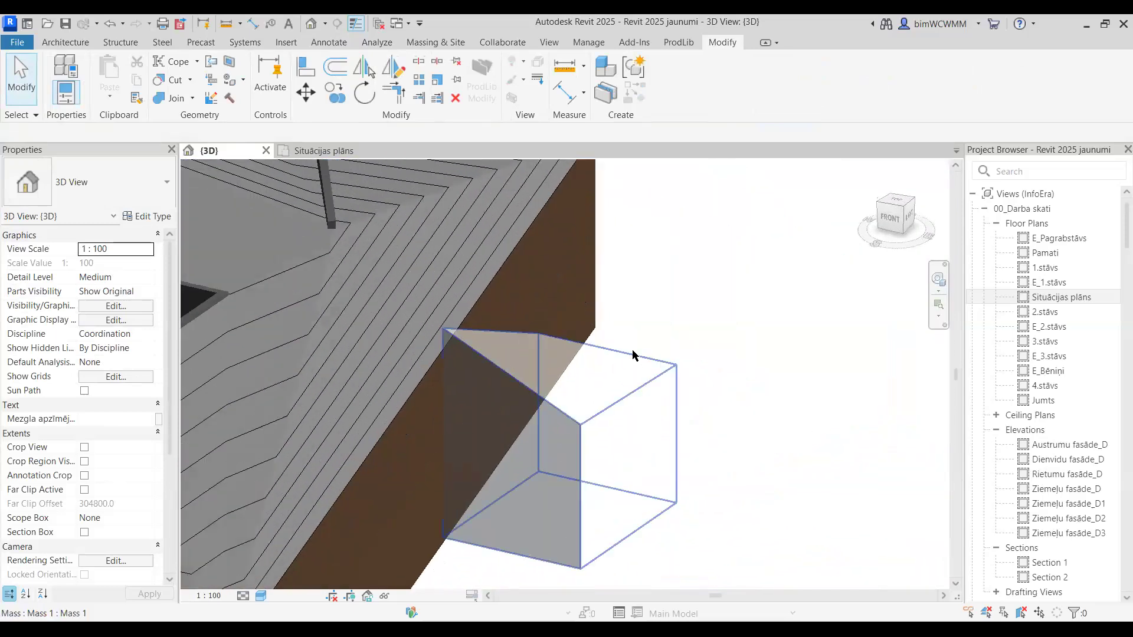
pyautogui.click(409, 43)
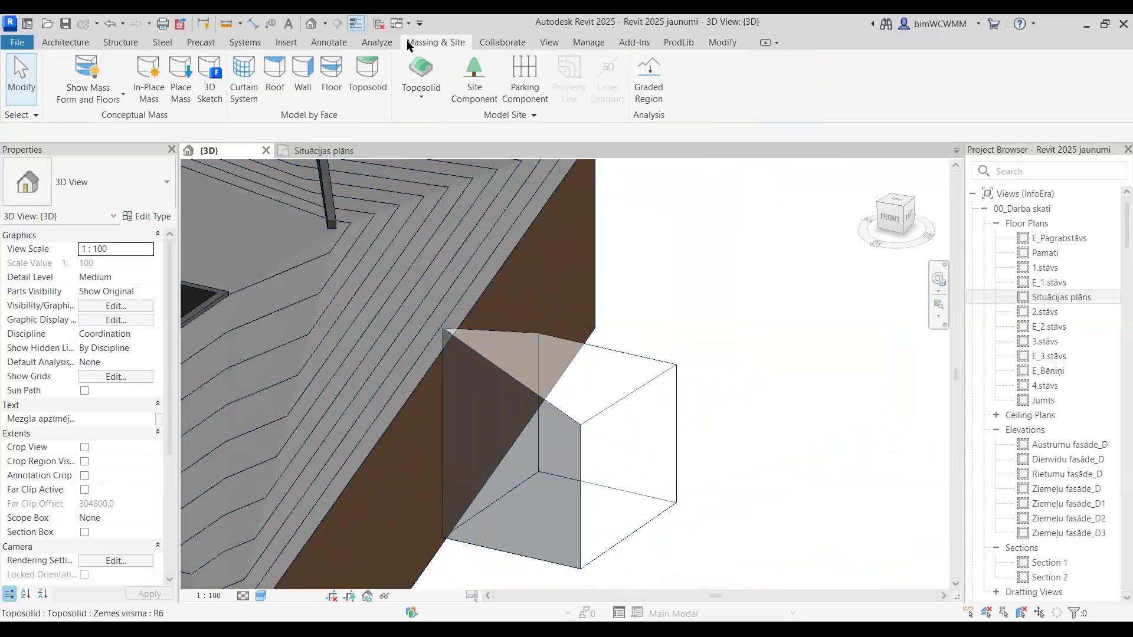
pyautogui.click(366, 80)
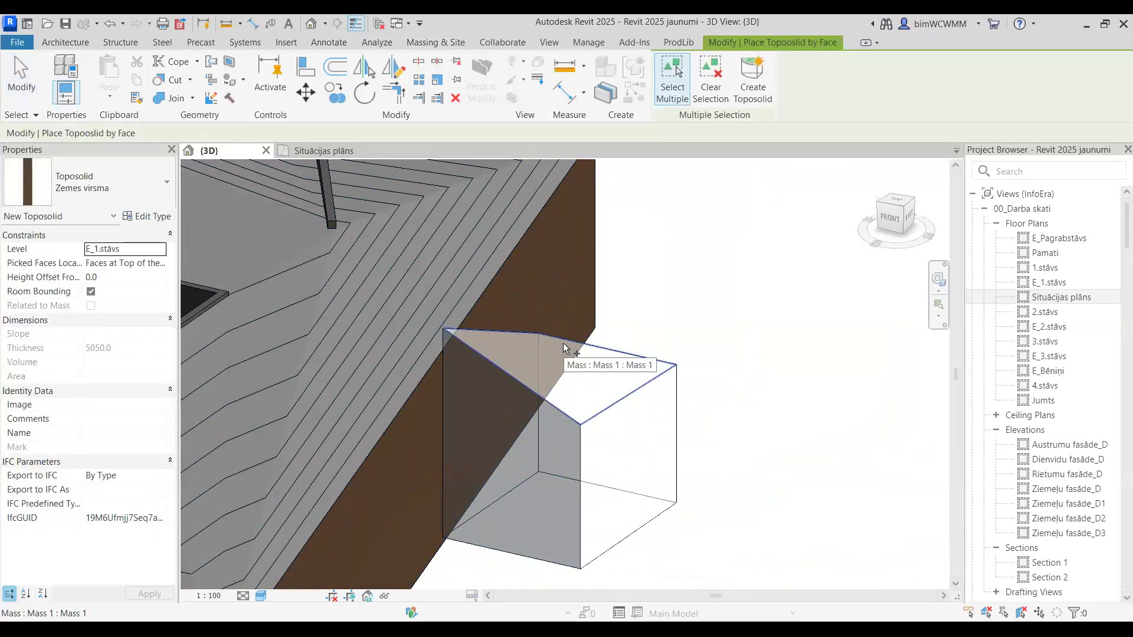
pyautogui.click(562, 348)
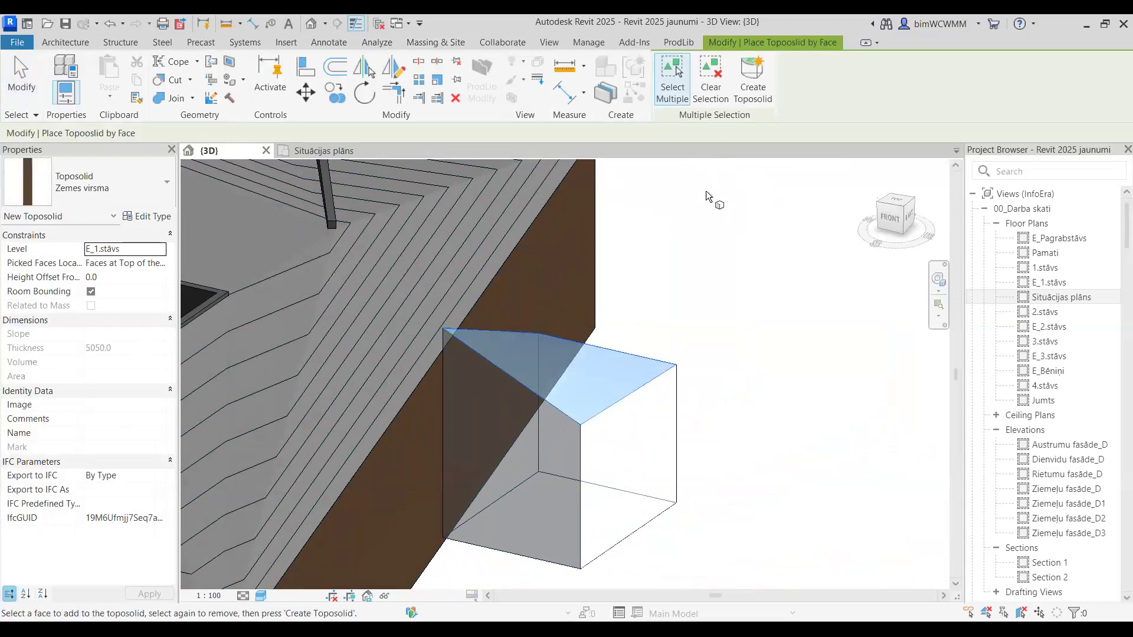
pyautogui.click(755, 88)
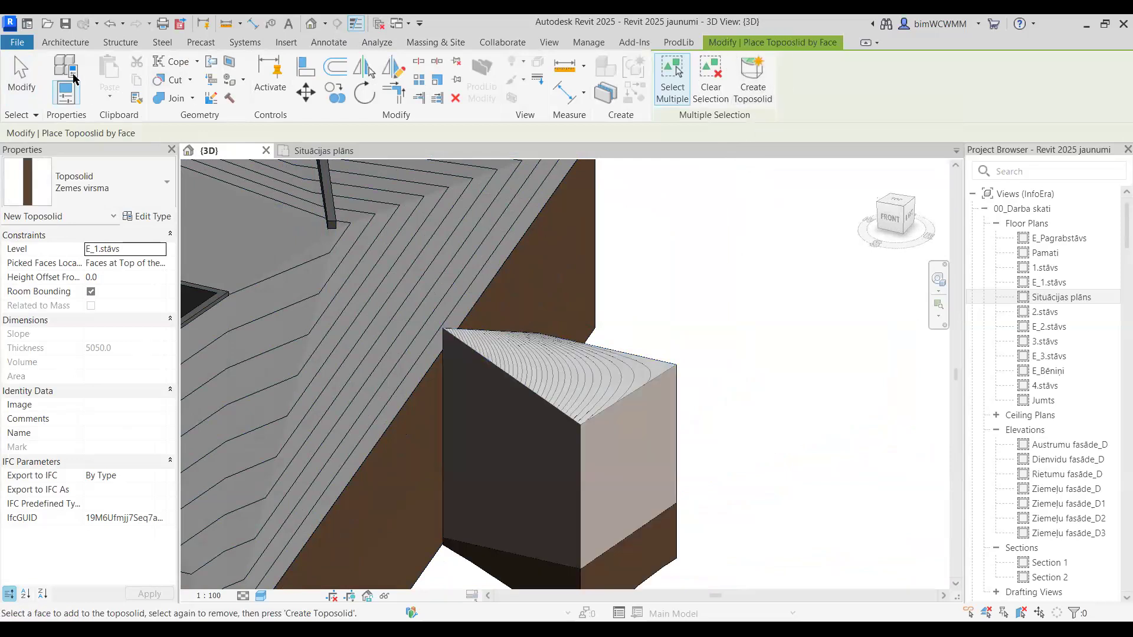
pyautogui.click(27, 87)
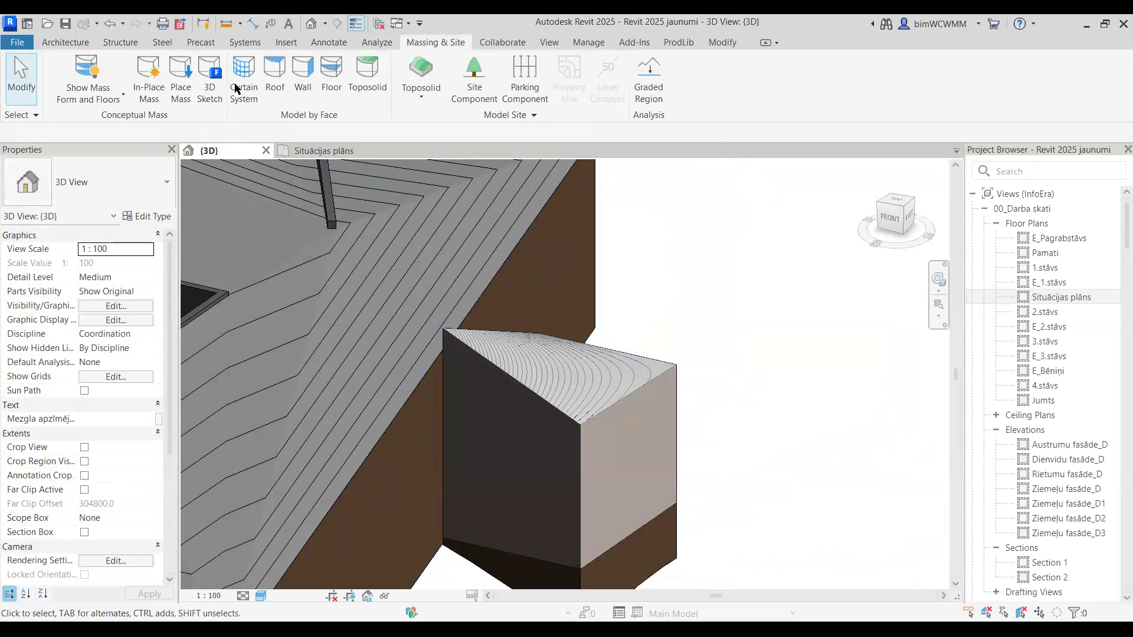
# - Turn off the forced mass display and examine the new toposolid beside the terrain from several angles
pyautogui.click(112, 89)
pyautogui.moveTo(695, 353)
pyautogui.keyDown('shift'); pyautogui.mouseDown(button='middle')
pyautogui.moveTo(696, 372)
pyautogui.moveTo(530, 314)
pyautogui.moveTo(695, 374)
pyautogui.mouseUp(button='middle'); pyautogui.keyUp('shift')
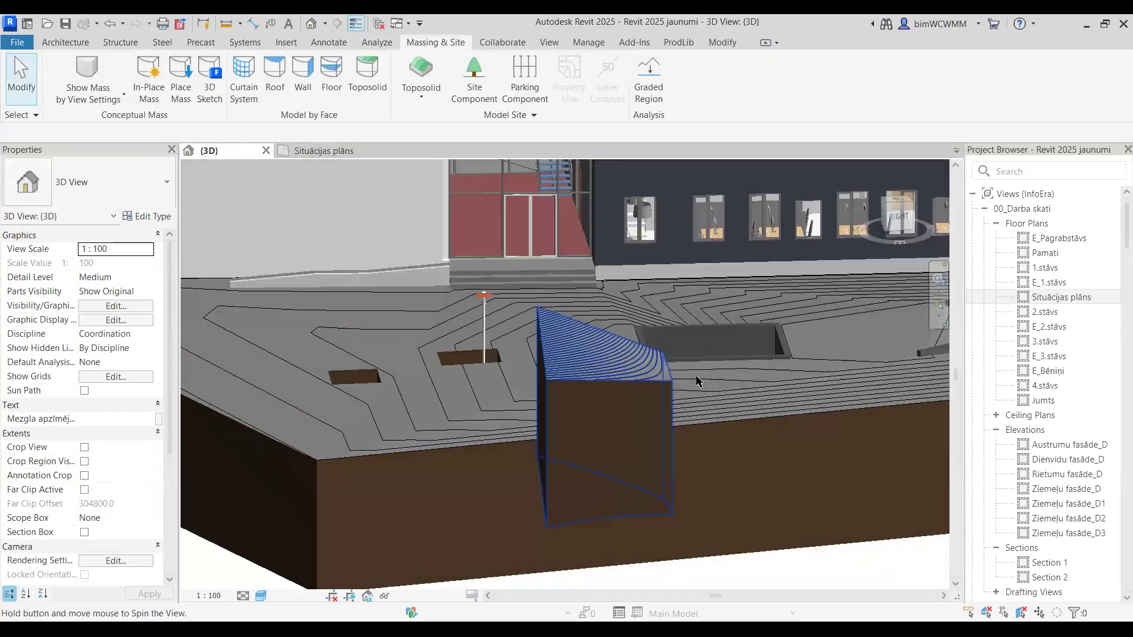
pyautogui.scroll(5, 594, 368)
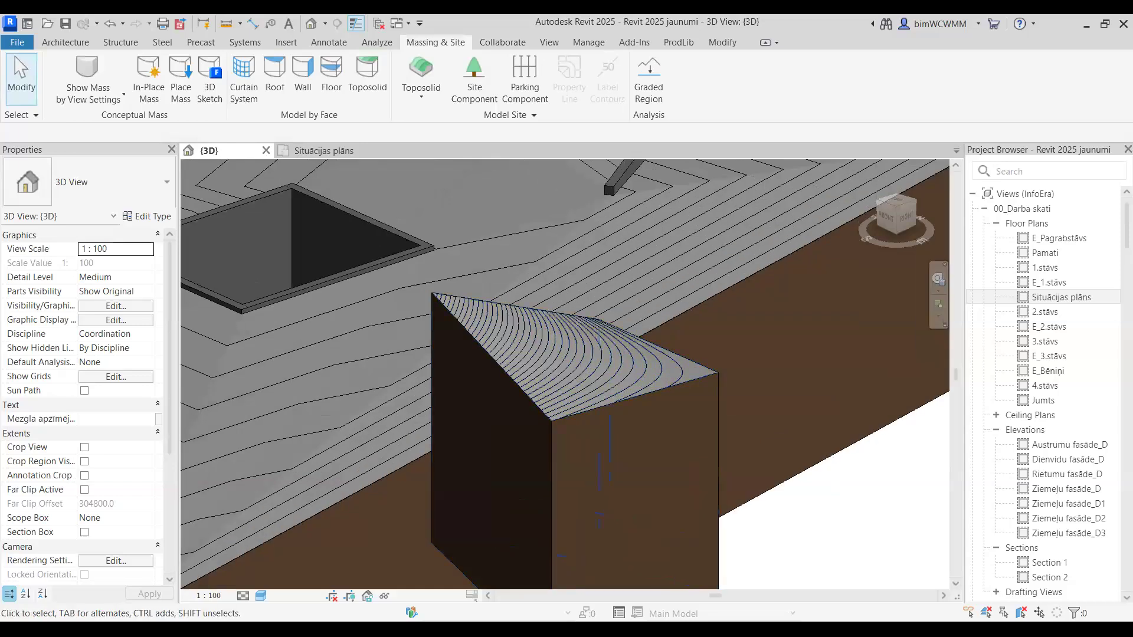
pyautogui.scroll(-5, 499, 292)
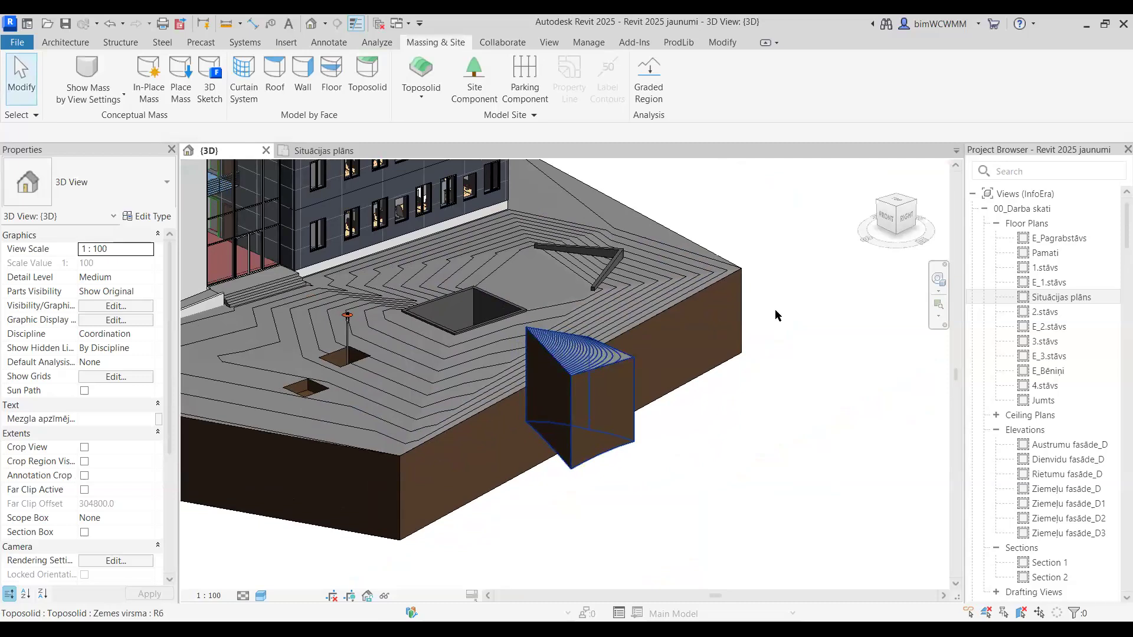
# - Create a new sheet collection under Sheets (all) in the project browser
pyautogui.scroll(-12, 1027, 313)
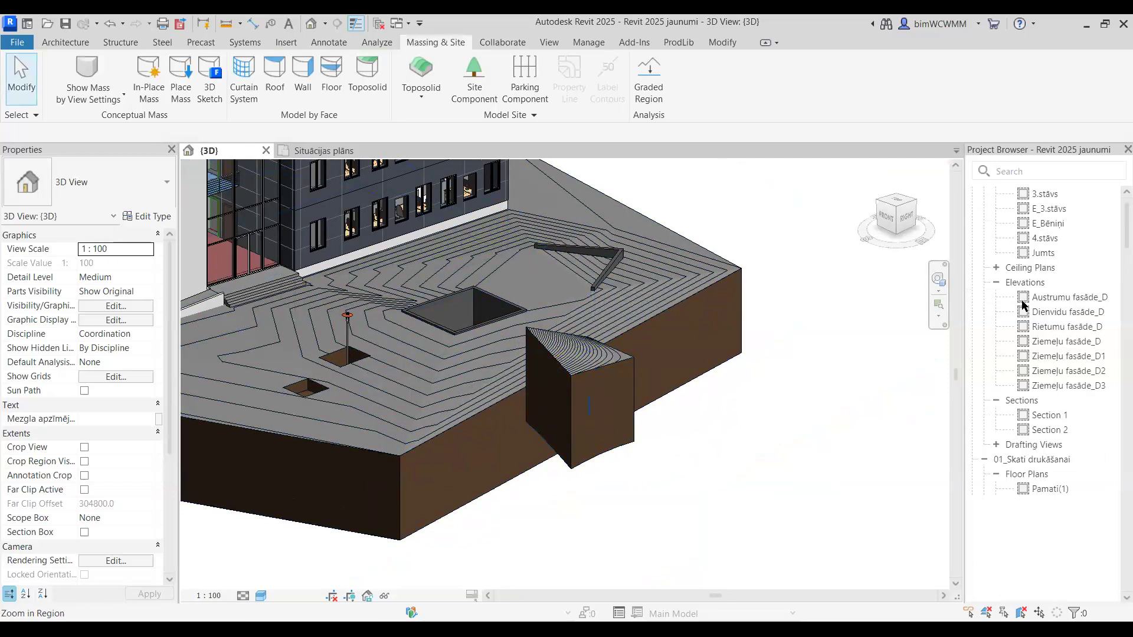
pyautogui.scroll(-3, 1037, 335)
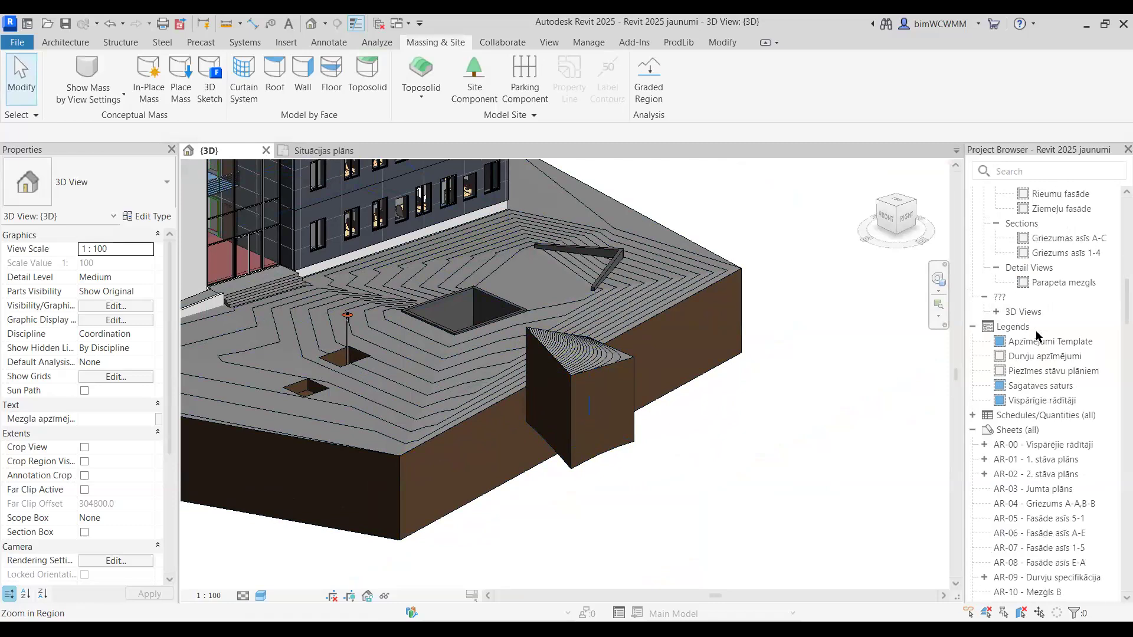
pyautogui.scroll(-3, 1037, 334)
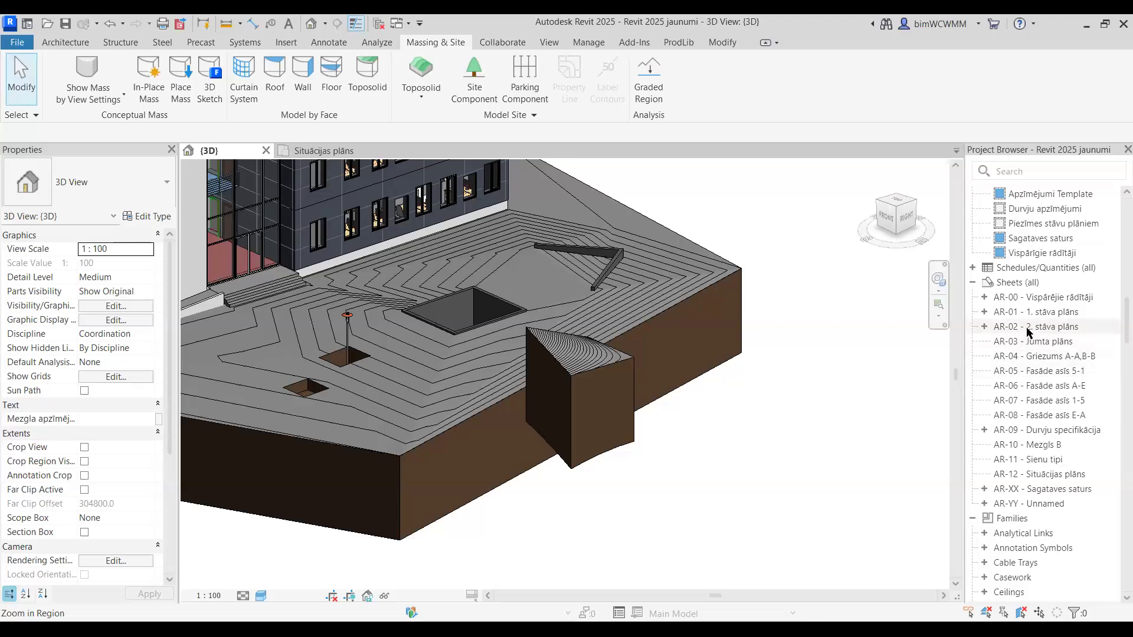
pyautogui.scroll(10, 1028, 331)
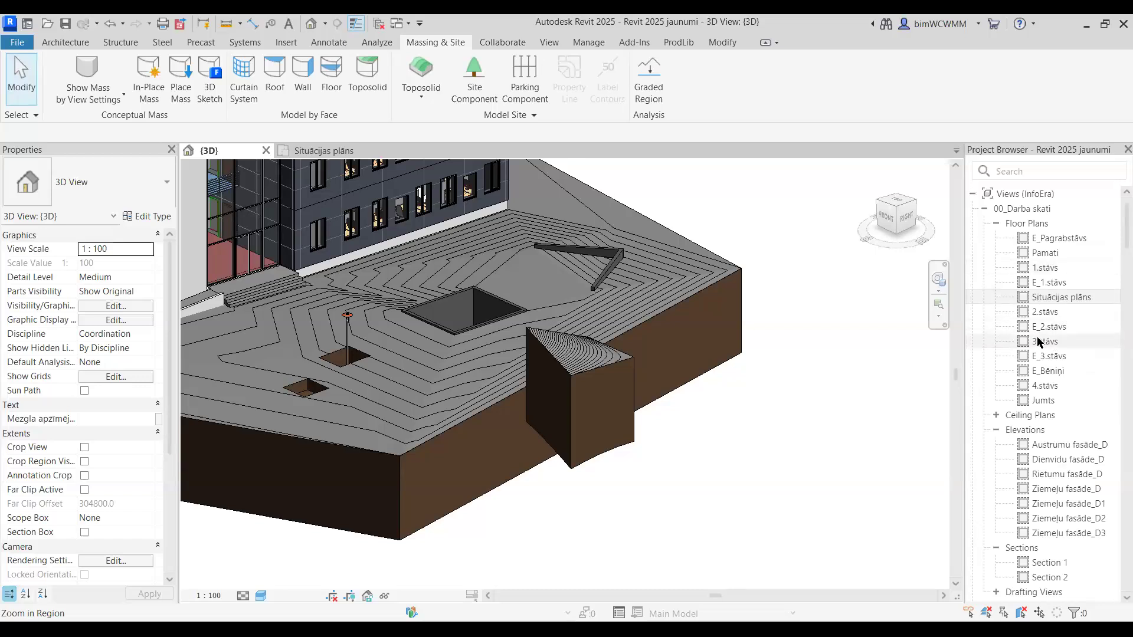
pyautogui.scroll(-10, 1041, 343)
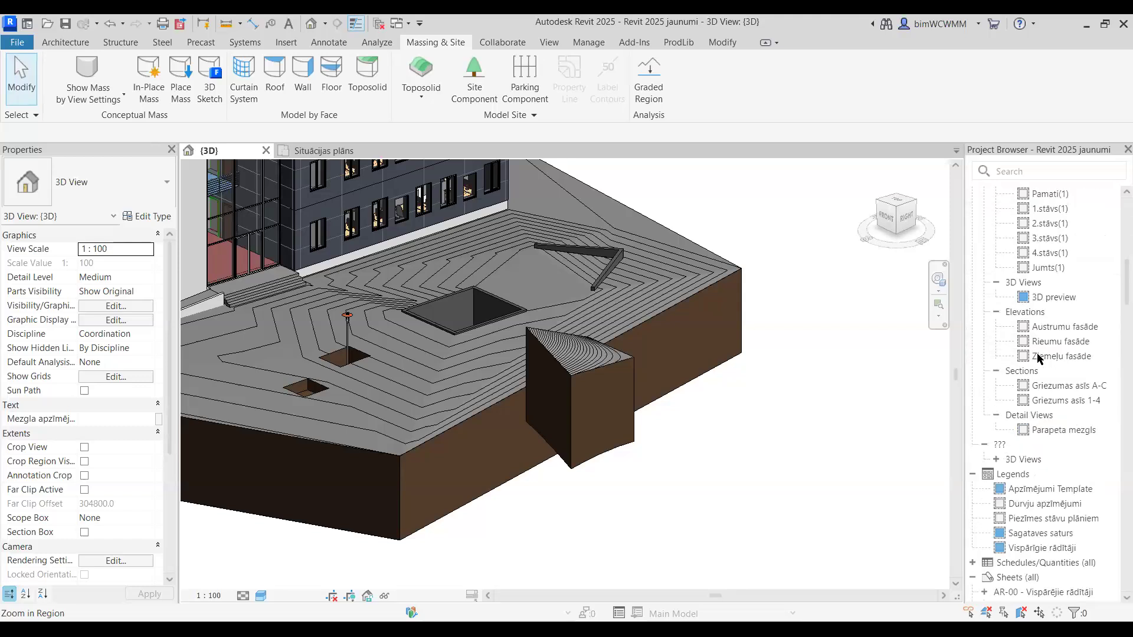
pyautogui.scroll(-3, 1040, 359)
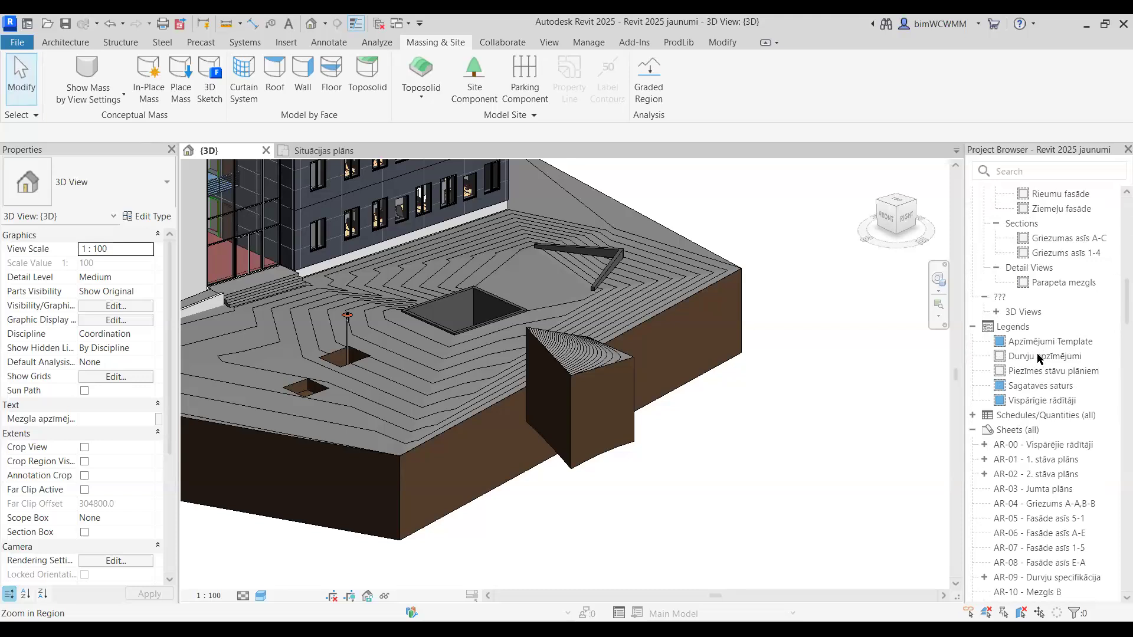
pyautogui.scroll(-5, 1038, 357)
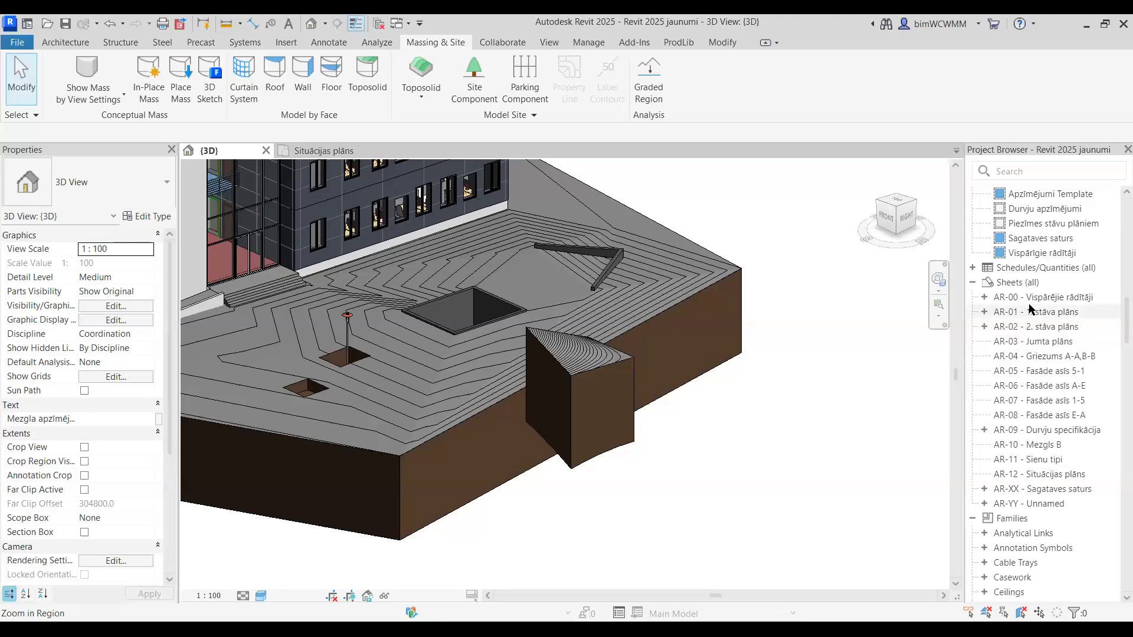
pyautogui.click(1019, 285)
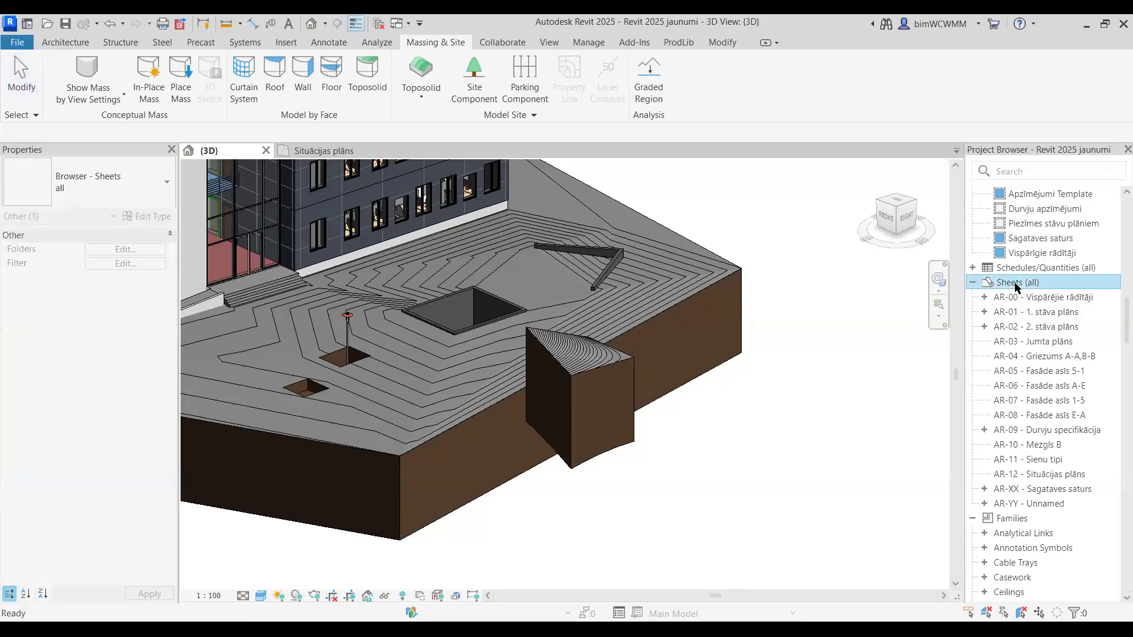
pyautogui.rightClick(1015, 287)
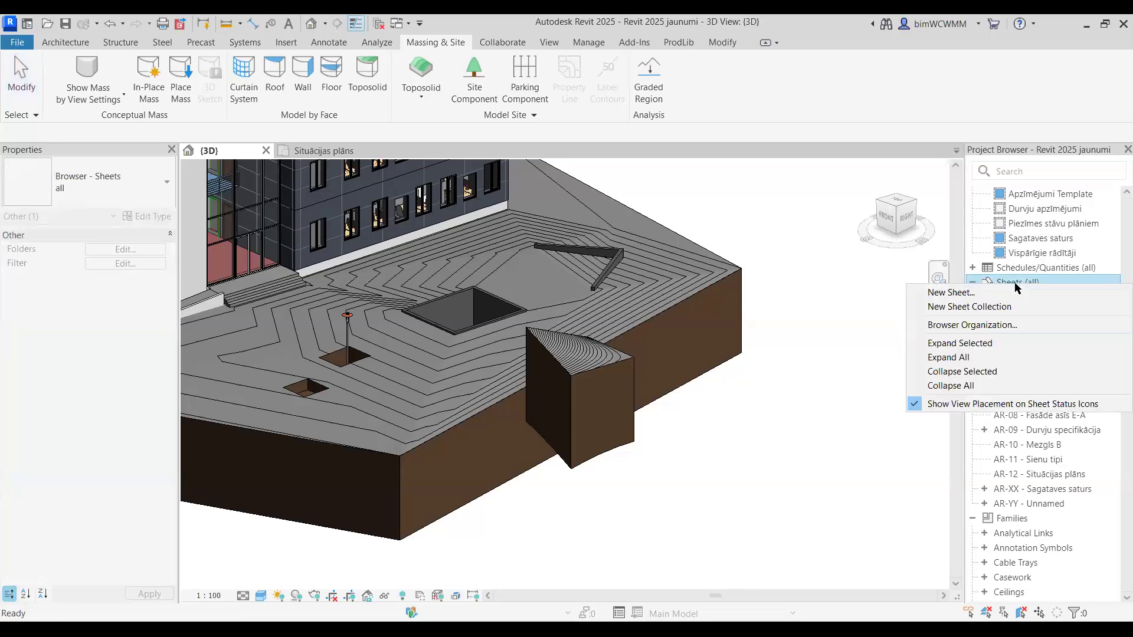
pyautogui.click(993, 307)
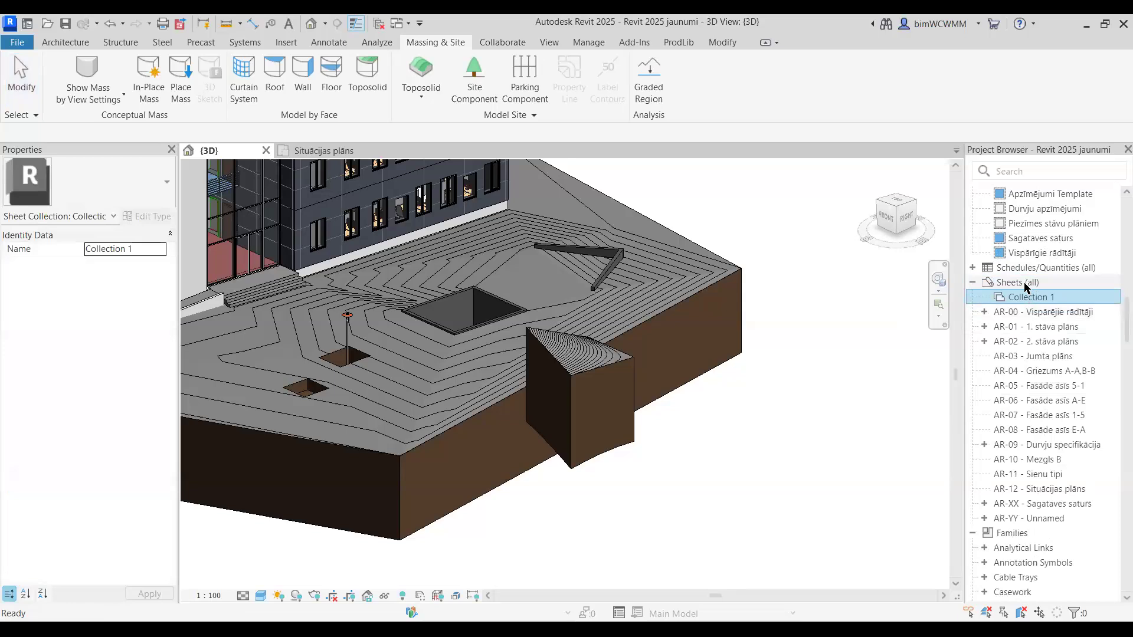
# - Add a second sheet collection under Sheets (all) and rename Collection 1 as Iesniegums Nr.1
pyautogui.rightClick(1023, 281)
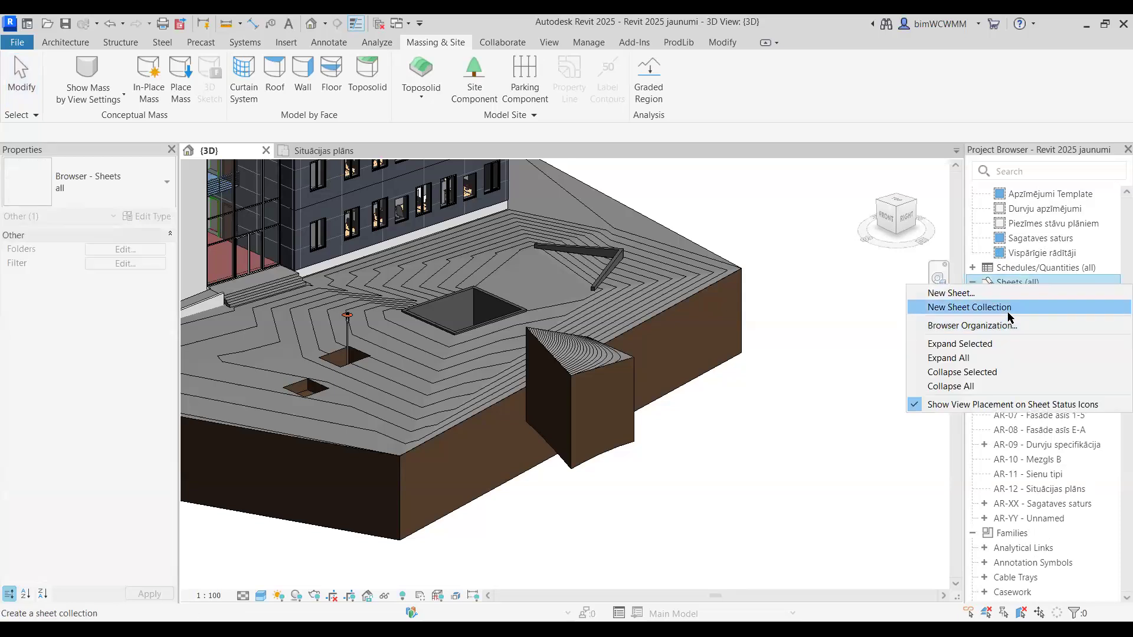
pyautogui.click(1008, 311)
pyautogui.click(1025, 298)
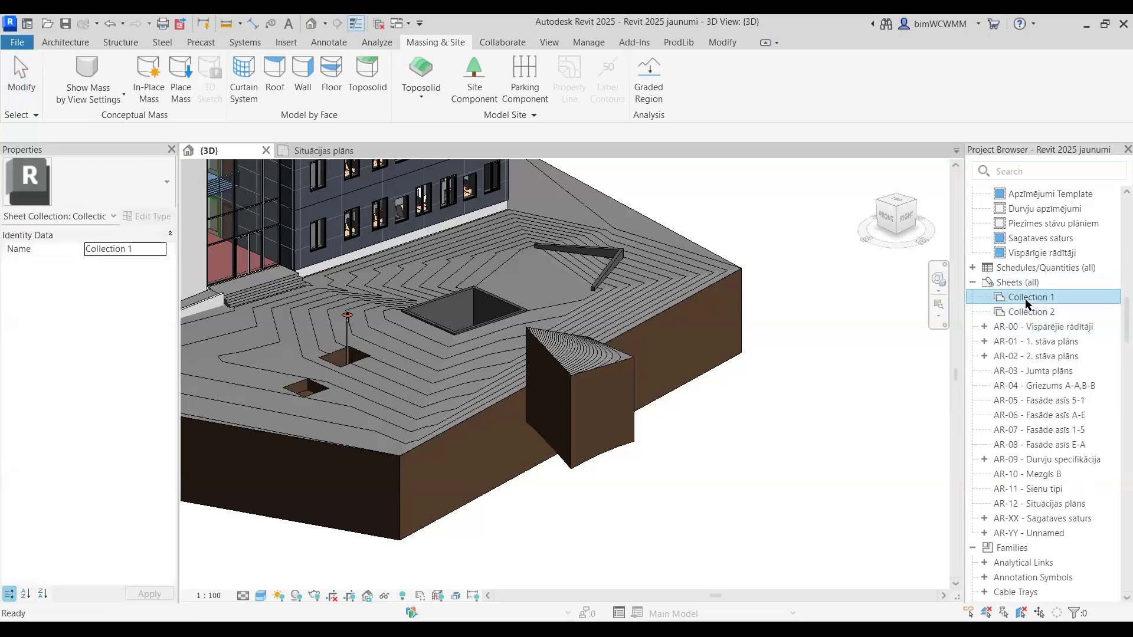
pyautogui.rightClick(1026, 300)
pyautogui.click(993, 338)
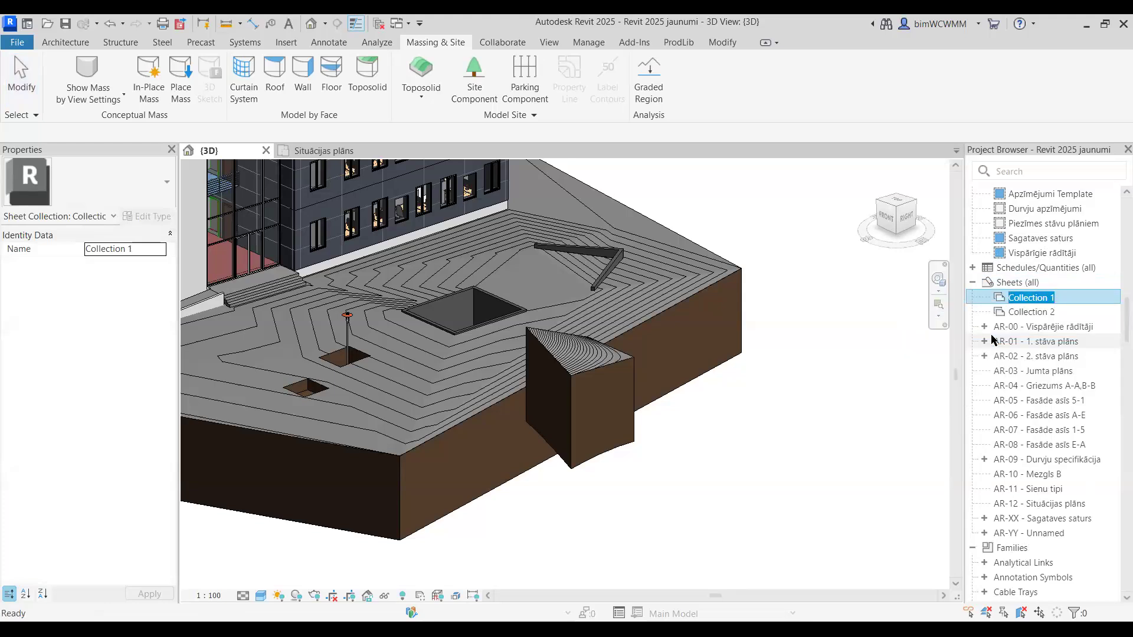
pyautogui.write('Iesniegums Nr.1')
pyautogui.press('Return')
# - Rename Collection 2 as Iesniegums Nr.2
pyautogui.click(1051, 298)
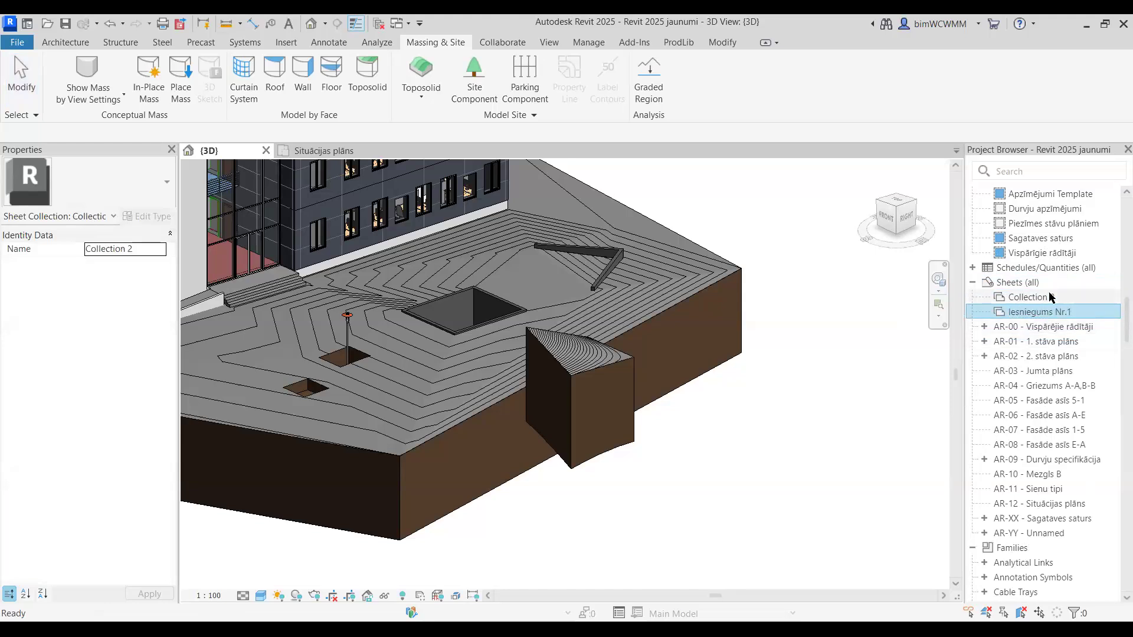
pyautogui.rightClick(1051, 297)
pyautogui.click(1010, 330)
pyautogui.write('Iesniegu')
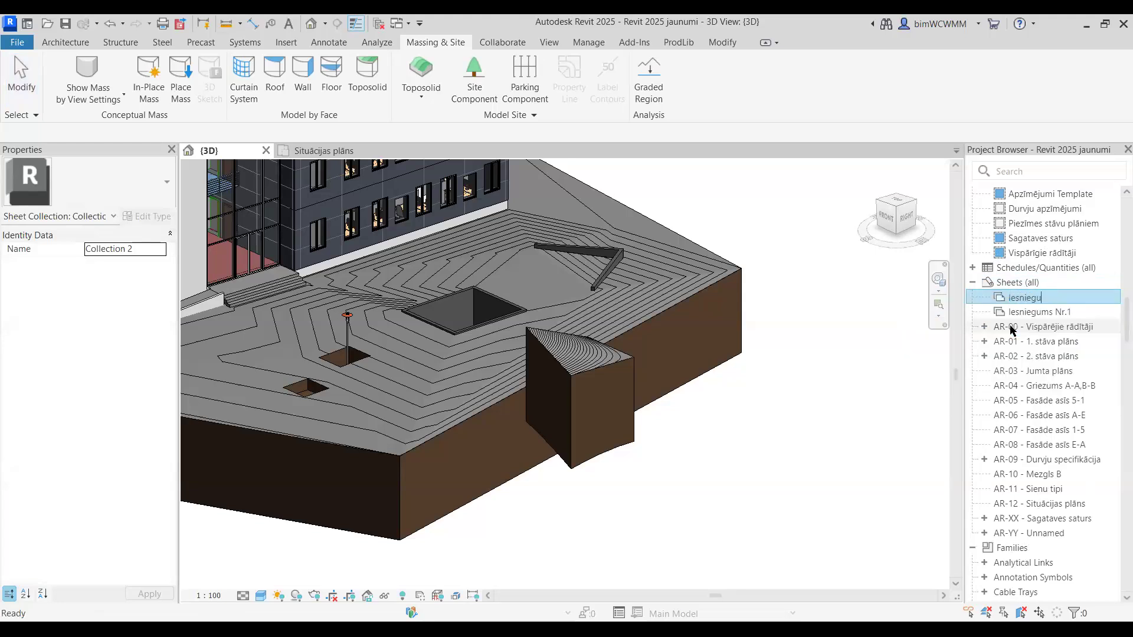
pyautogui.write('ms Nr.2')
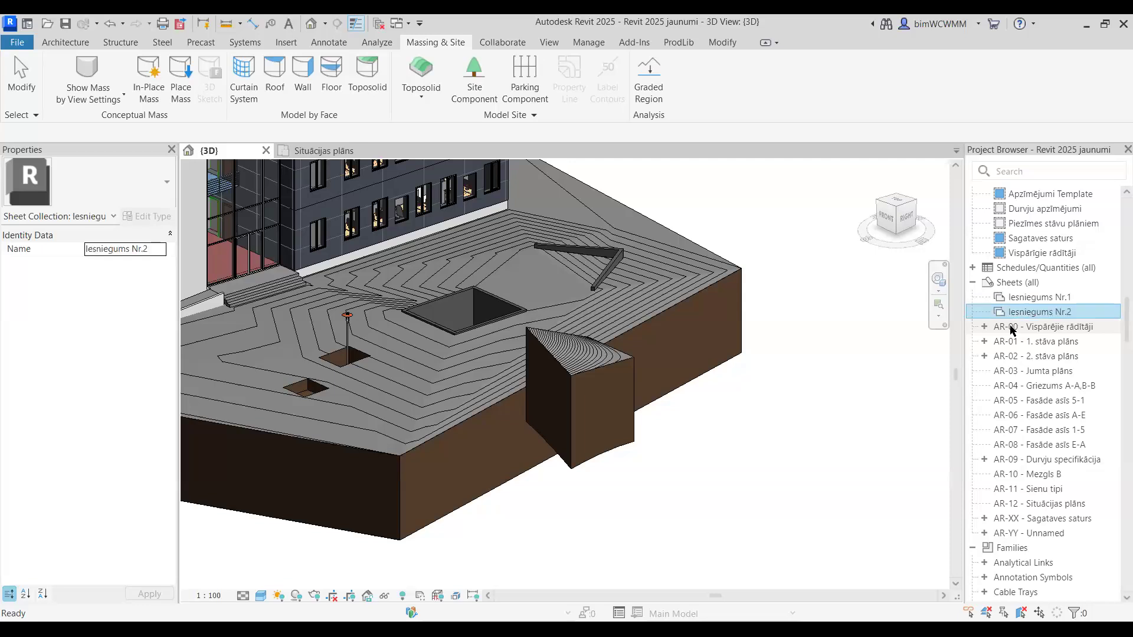
# - Duplicate the sheet AR-03 - Jumta plāns as an empty sheet
pyautogui.click(1034, 373)
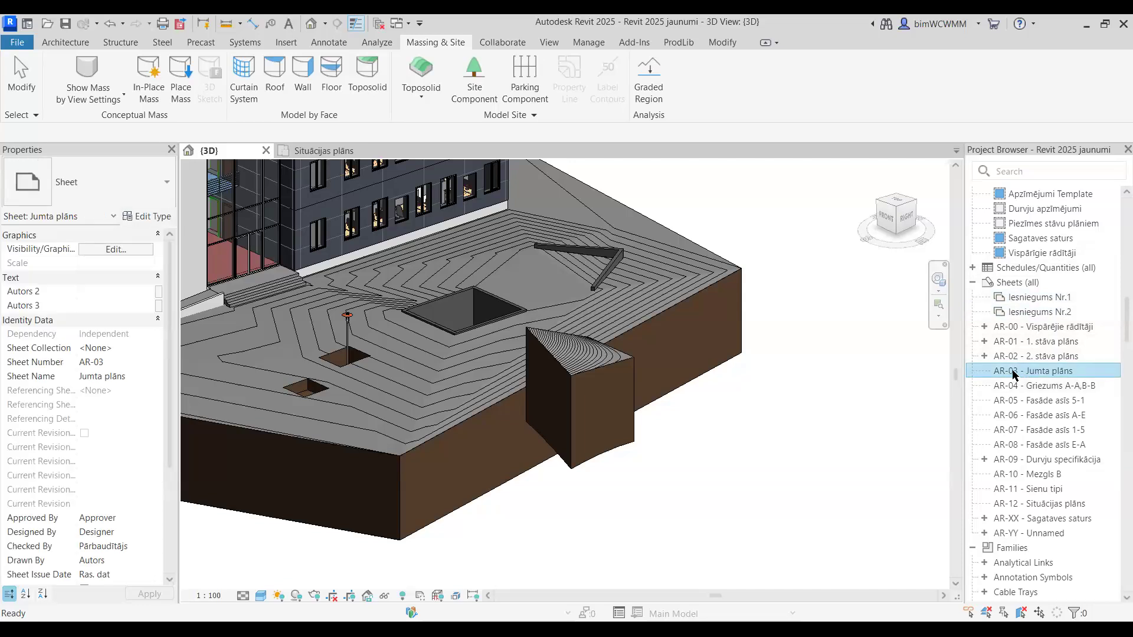
pyautogui.rightClick(1013, 375)
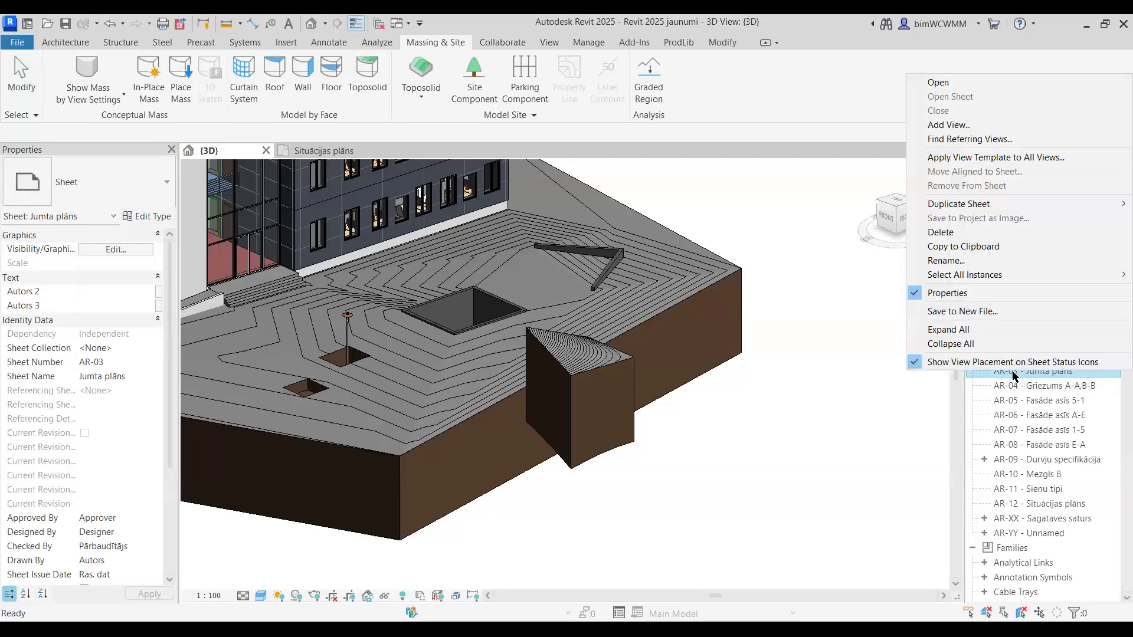
pyautogui.moveTo(1011, 206)
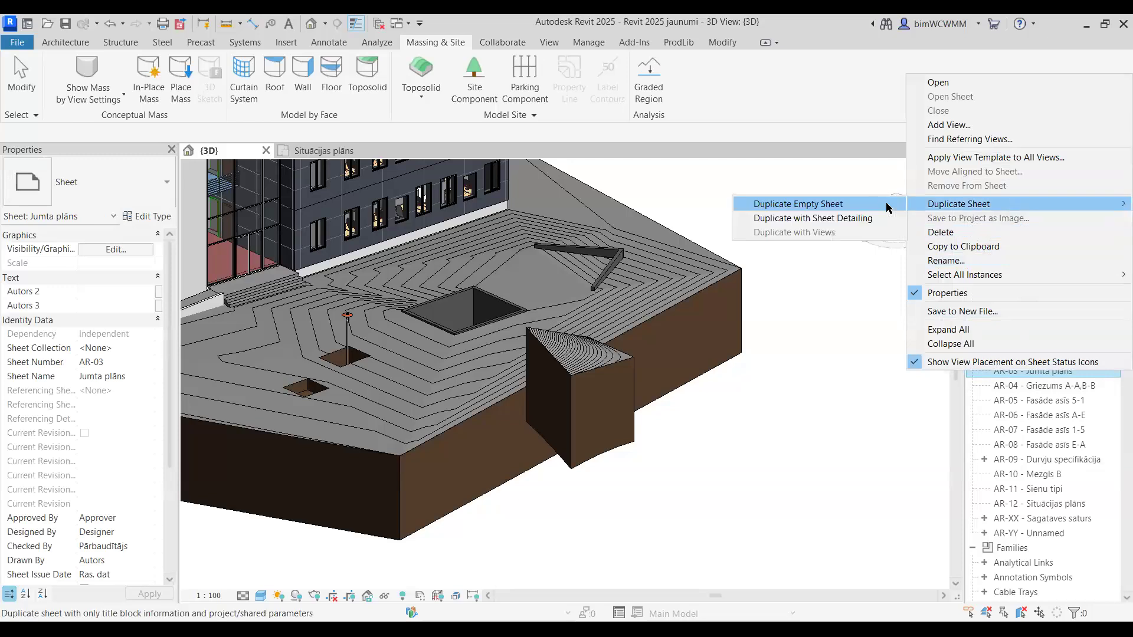
pyautogui.click(888, 208)
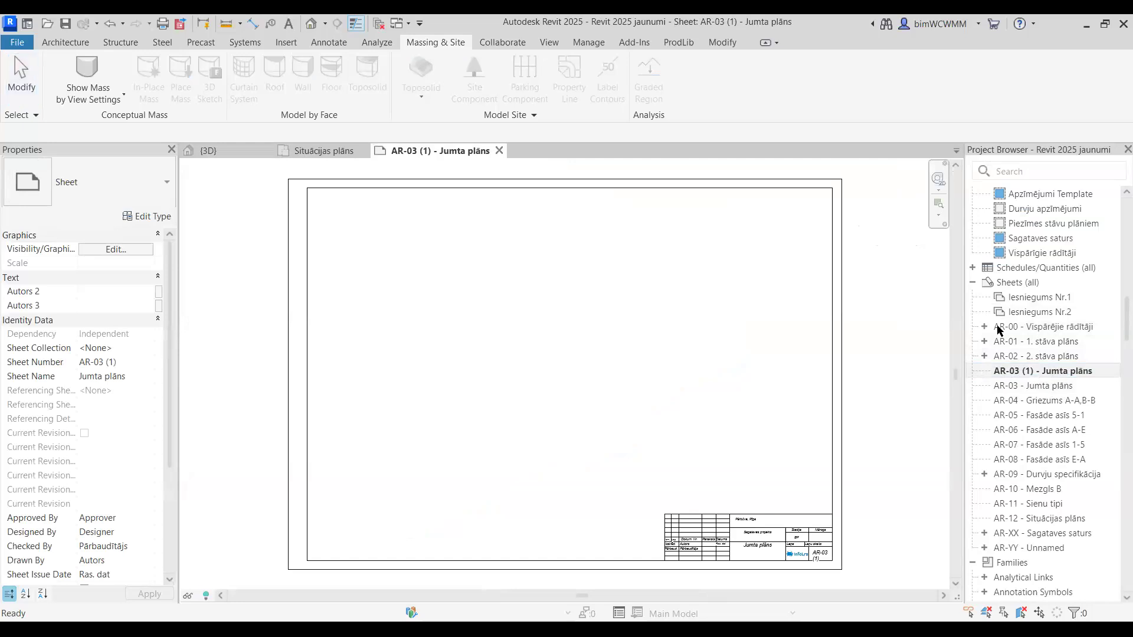
# - Try to renumber the duplicated Jumta plāns sheet as AR-03 while it is outside any collection
pyautogui.rightClick(1032, 376)
pyautogui.click(966, 264)
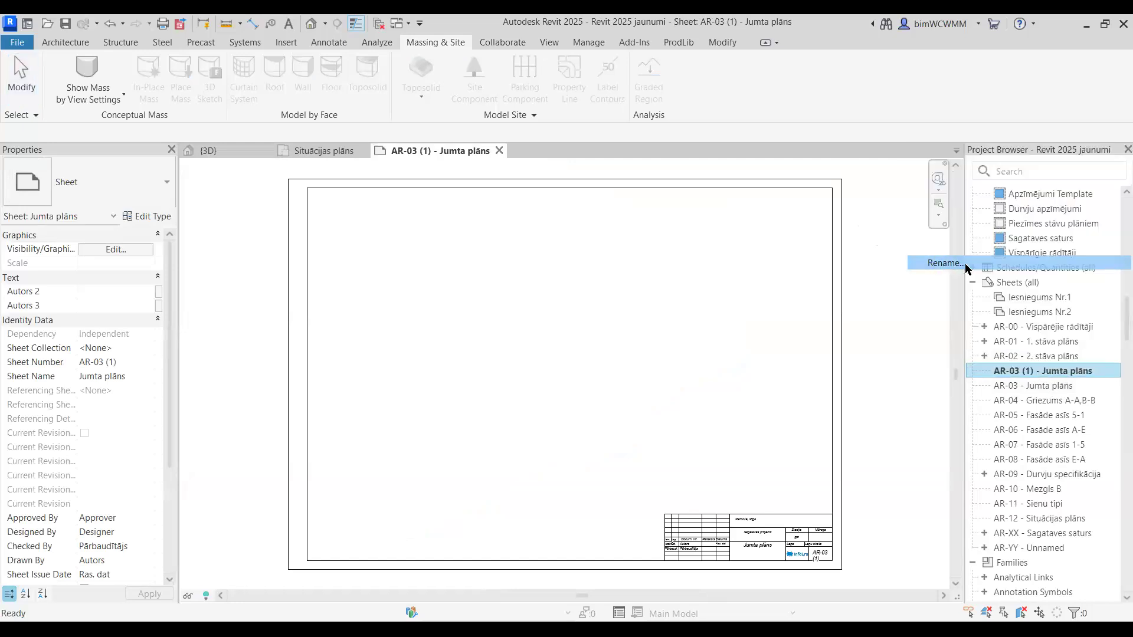
pyautogui.click(557, 302)
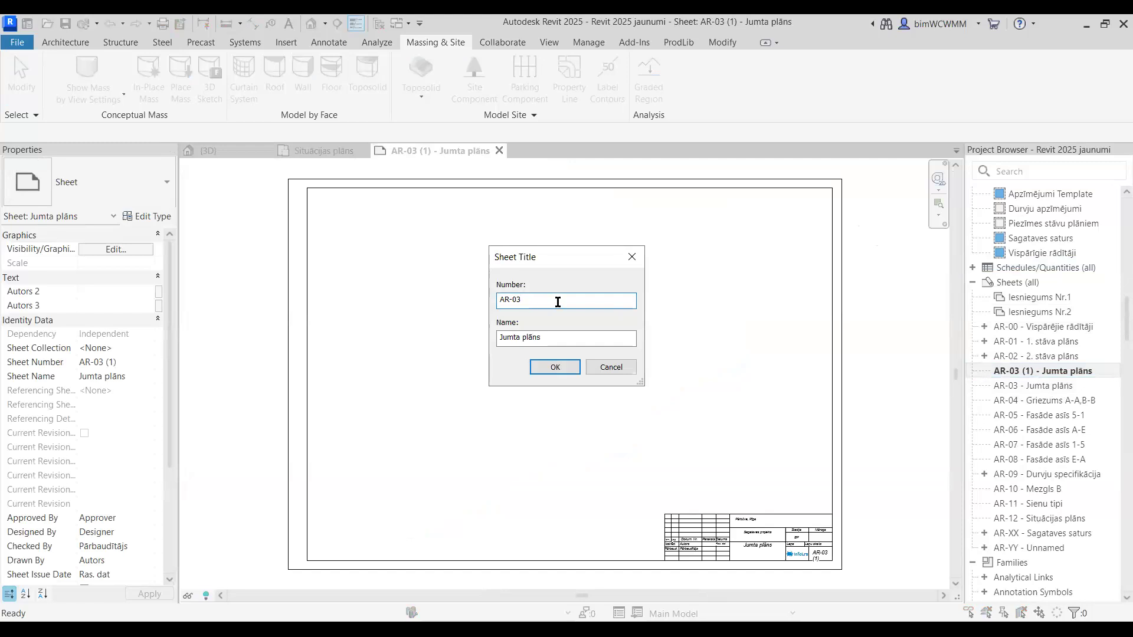
pyautogui.press('Return')
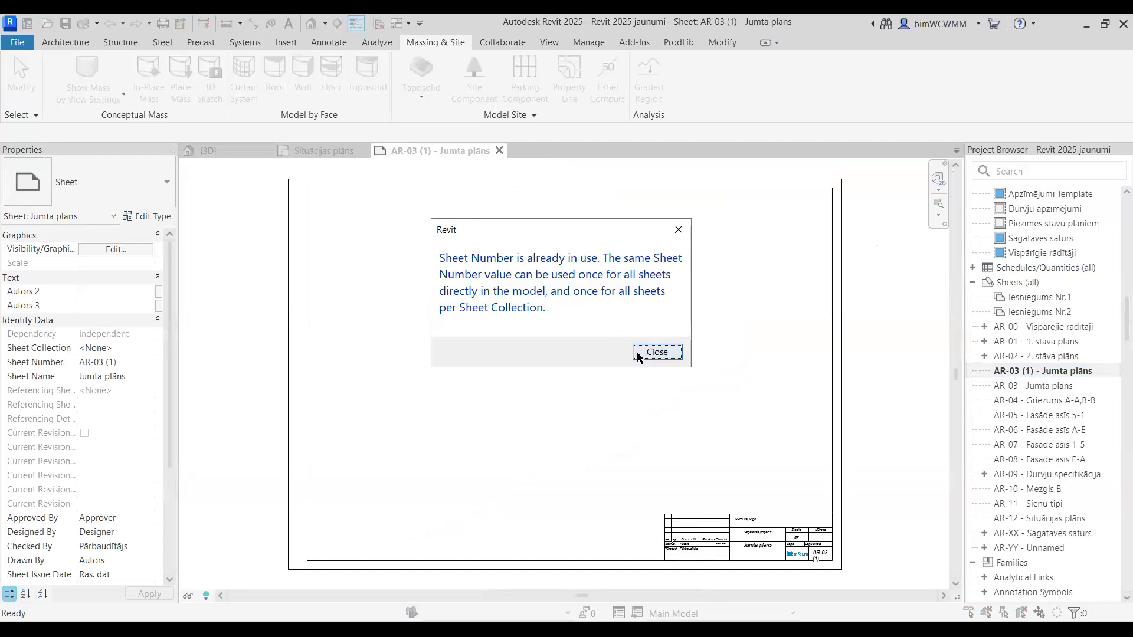
pyautogui.click(656, 353)
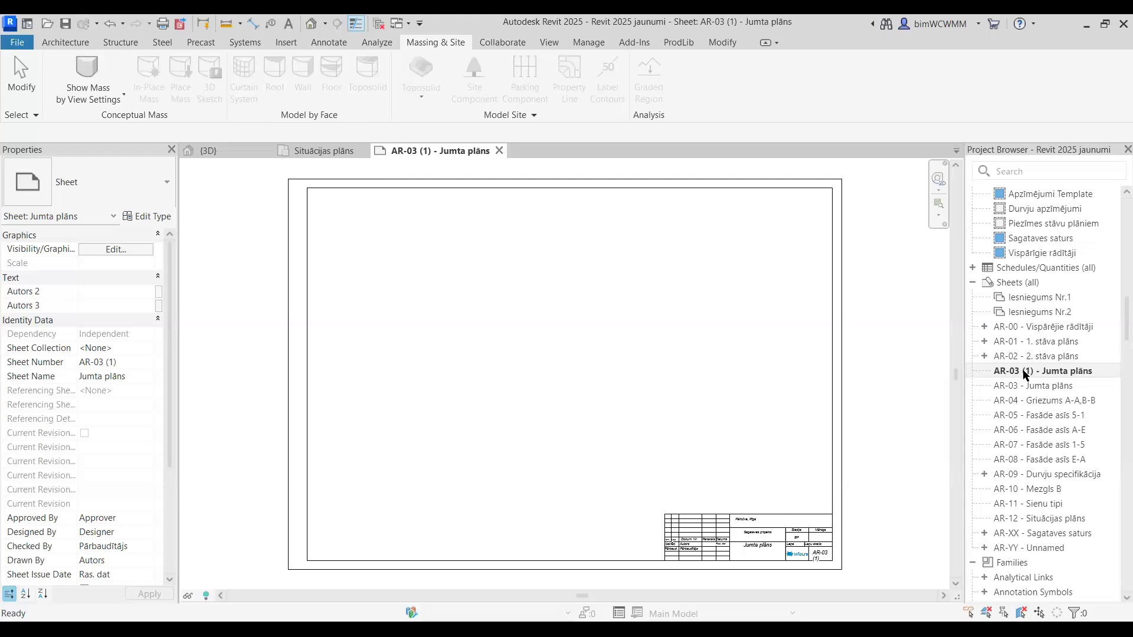
# - Move the duplicated Jumta plāns sheet into Iesniegums Nr.1 and the original AR-03 sheet into Iesniegums Nr.2
pyautogui.moveTo(1024, 375); pyautogui.dragTo(1022, 301)
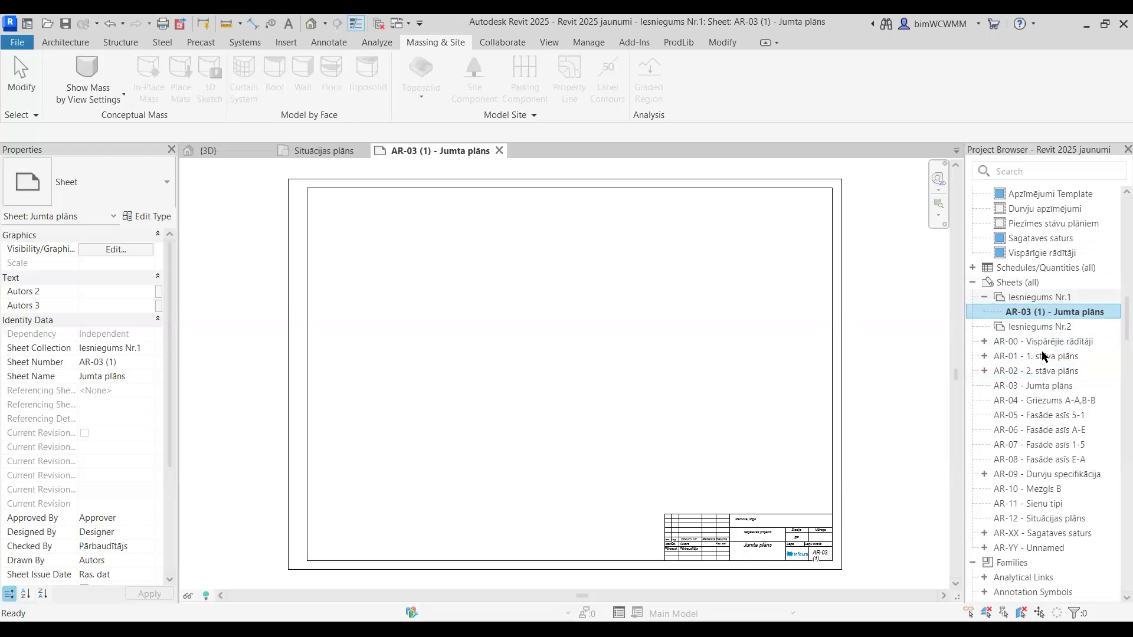
pyautogui.click(1034, 390)
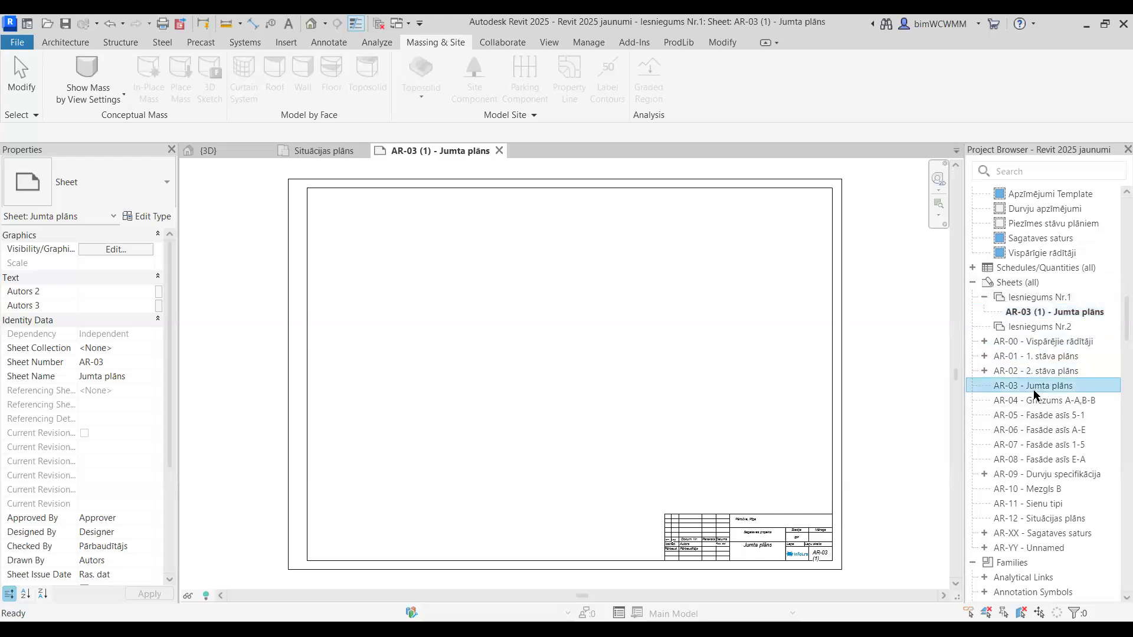
pyautogui.moveTo(1034, 392); pyautogui.dragTo(1034, 328)
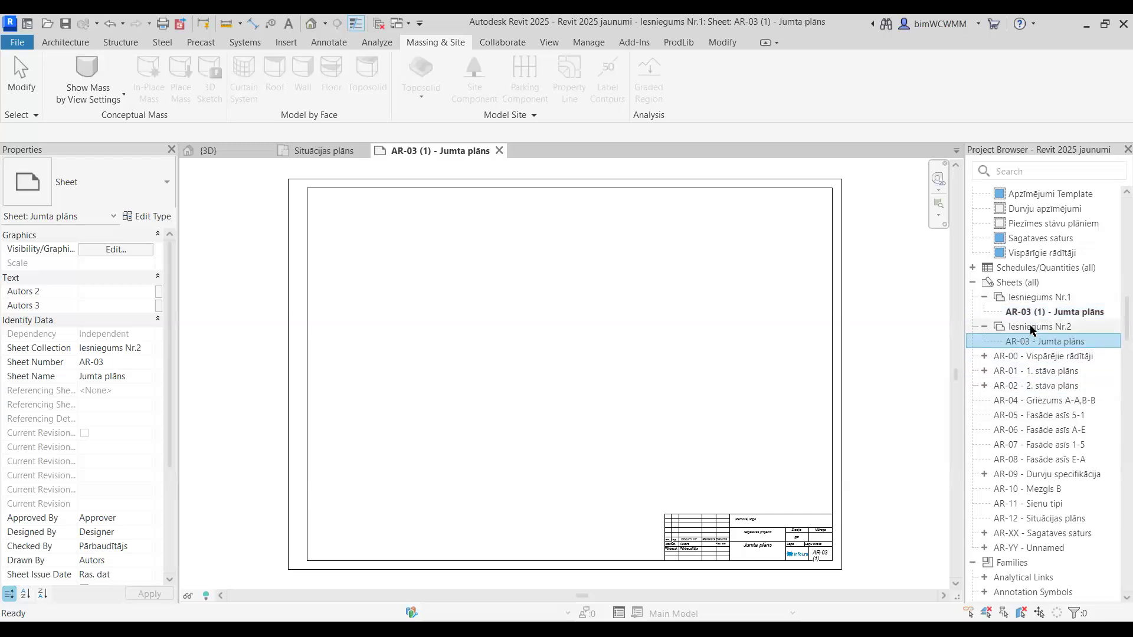
# - Change the sheet number of the Jumta plāns sheet in Iesniegums Nr.1 to AR-03
pyautogui.click(1046, 313)
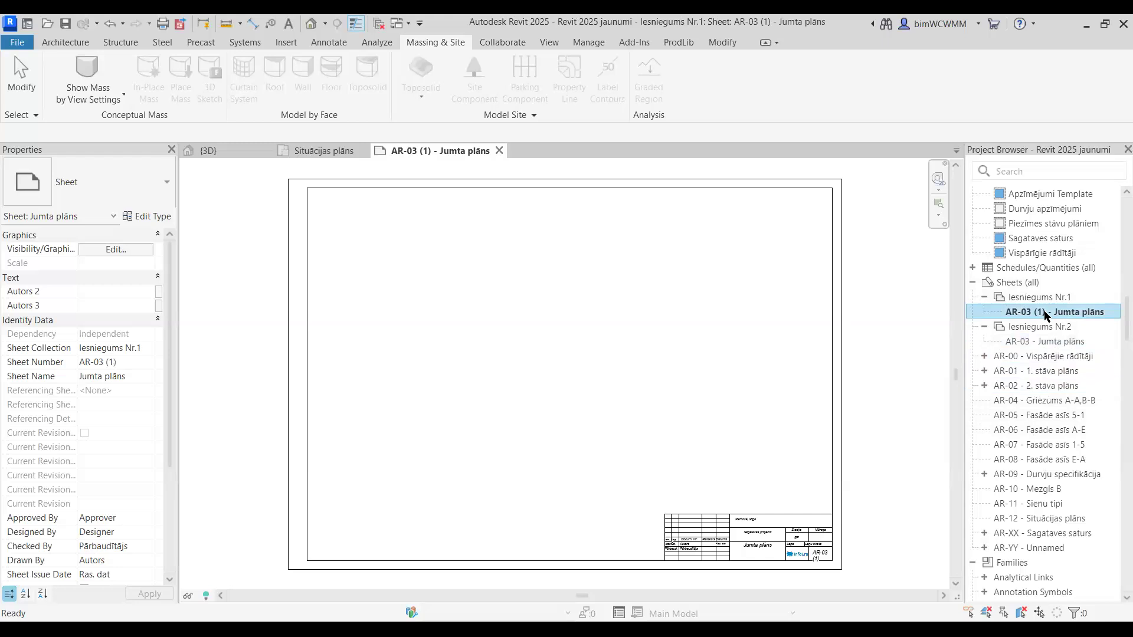
pyautogui.rightClick(1045, 314)
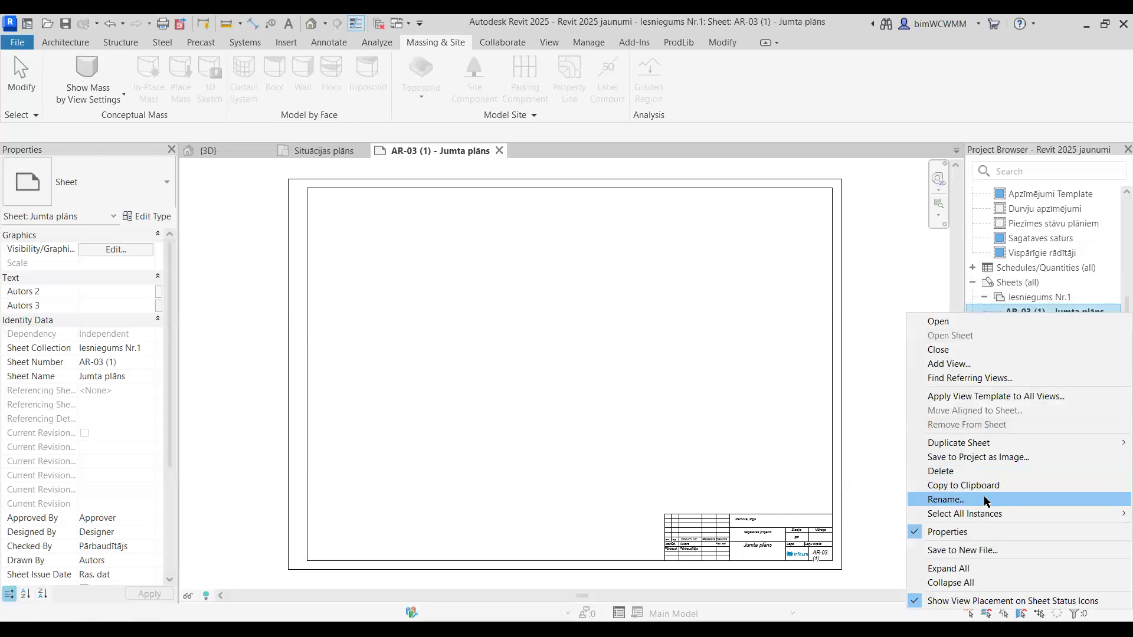
pyautogui.press('Return')
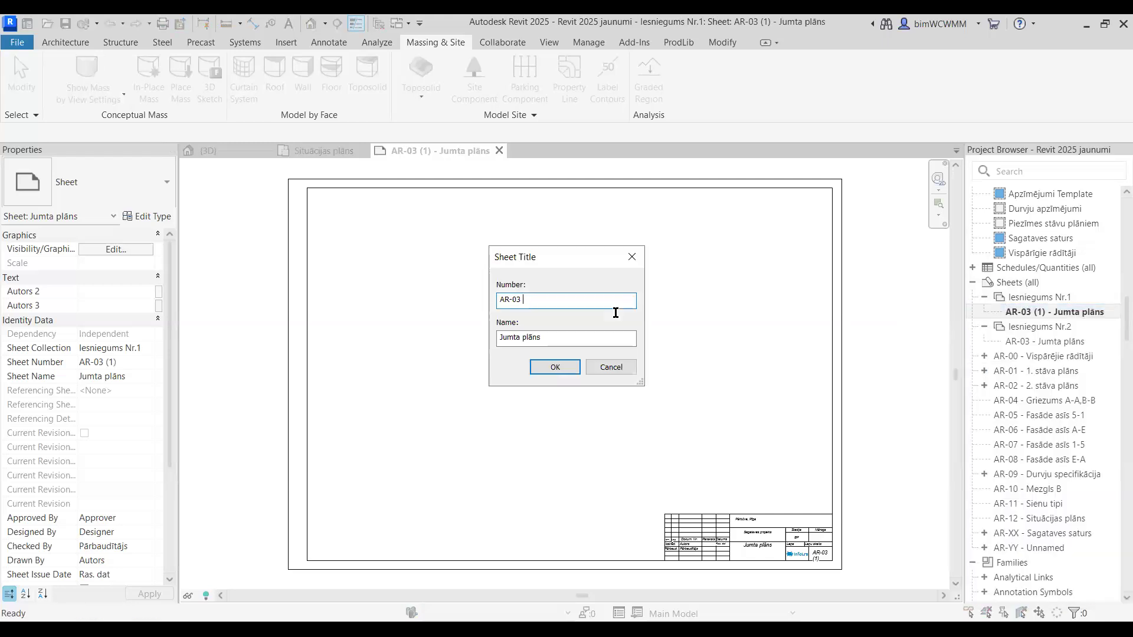
pyautogui.press('Return')
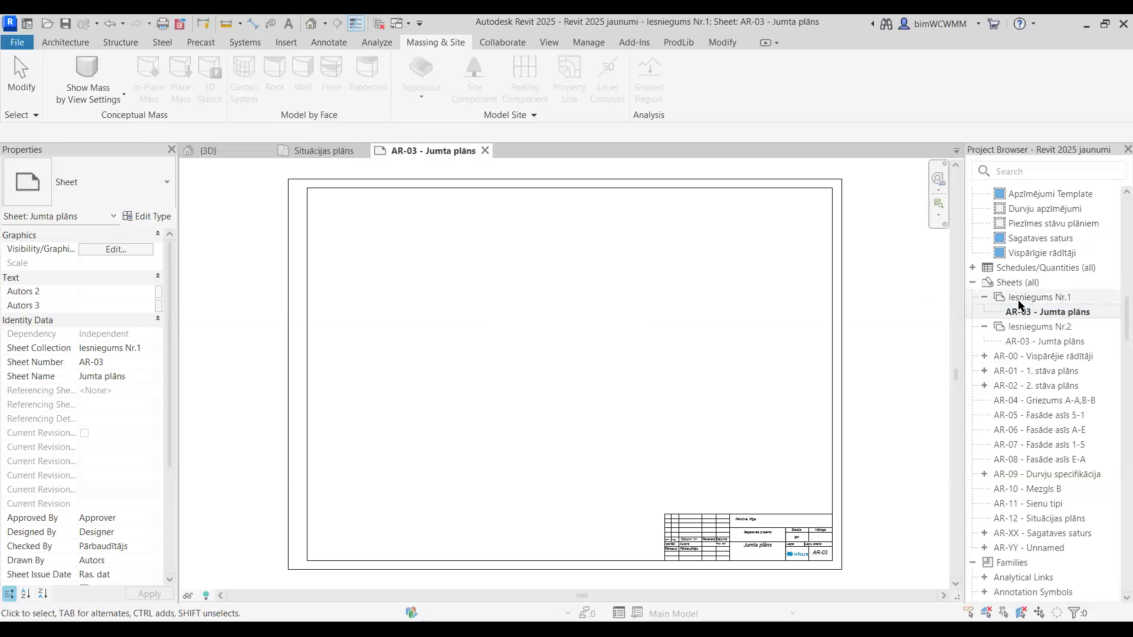
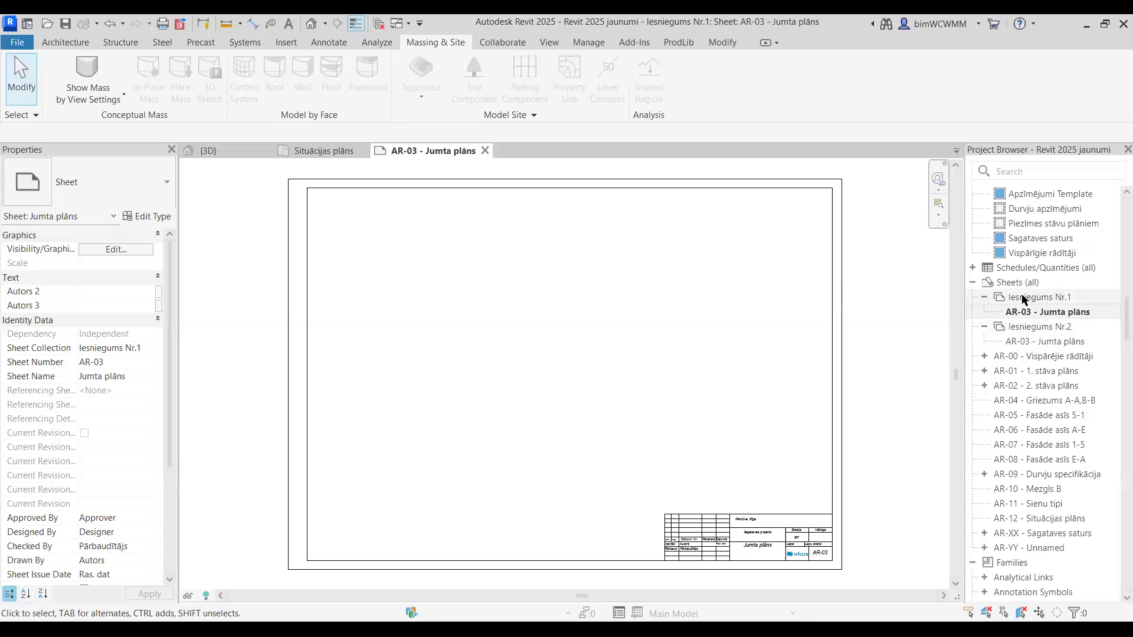
# - Open the 1.stāvs floor plan and close all other inactive views
pyautogui.scroll(10, 1041, 266)
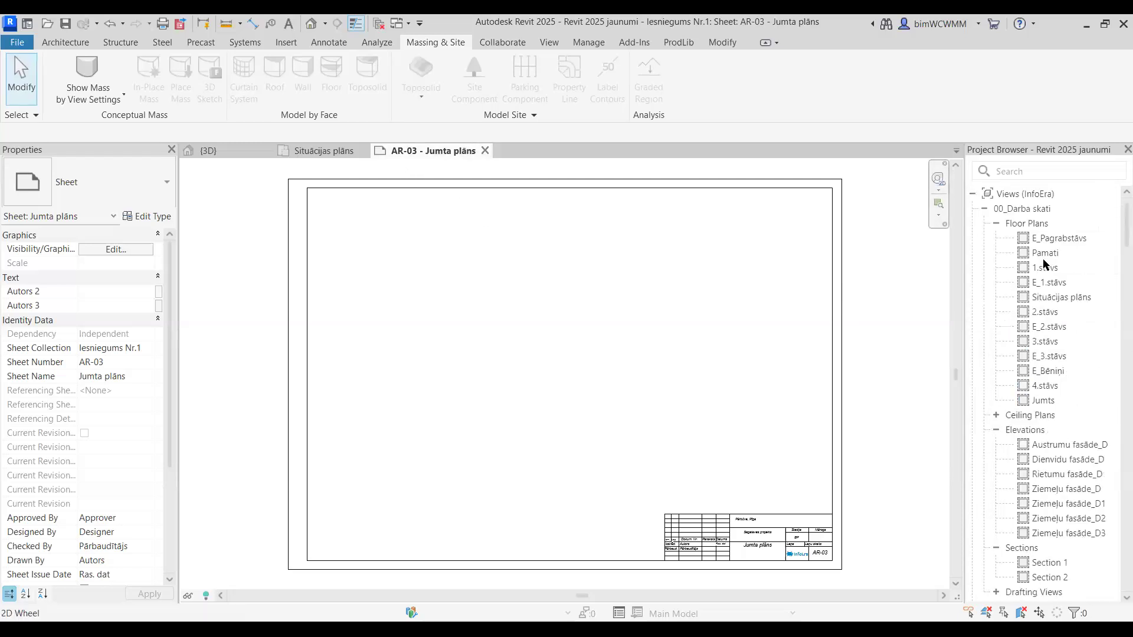
pyautogui.click(1041, 267)
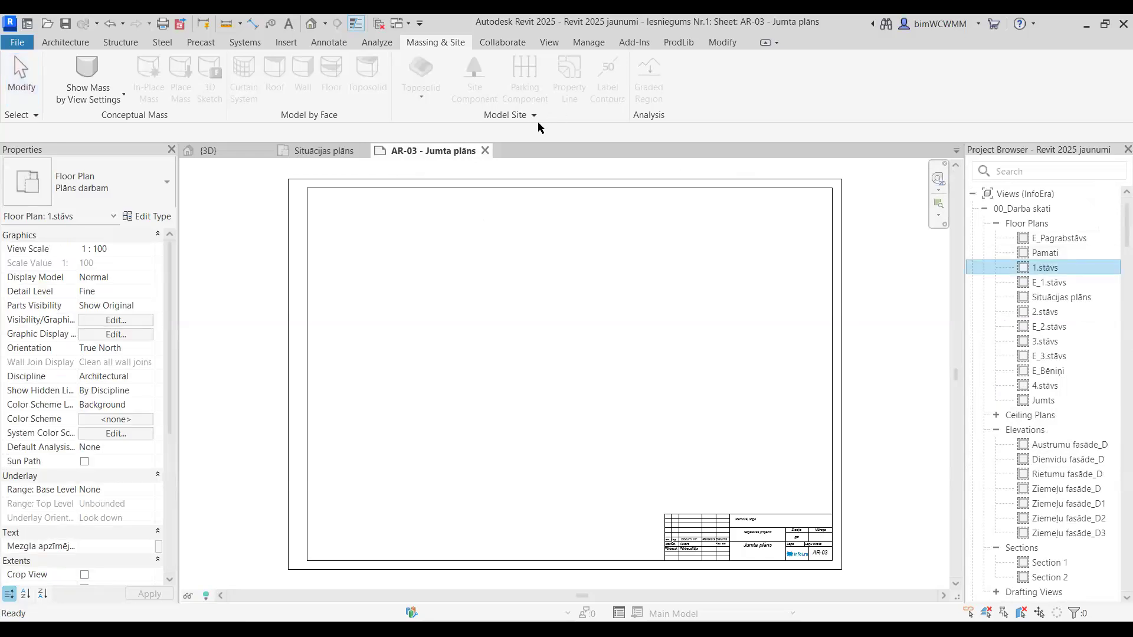
pyautogui.click(380, 23)
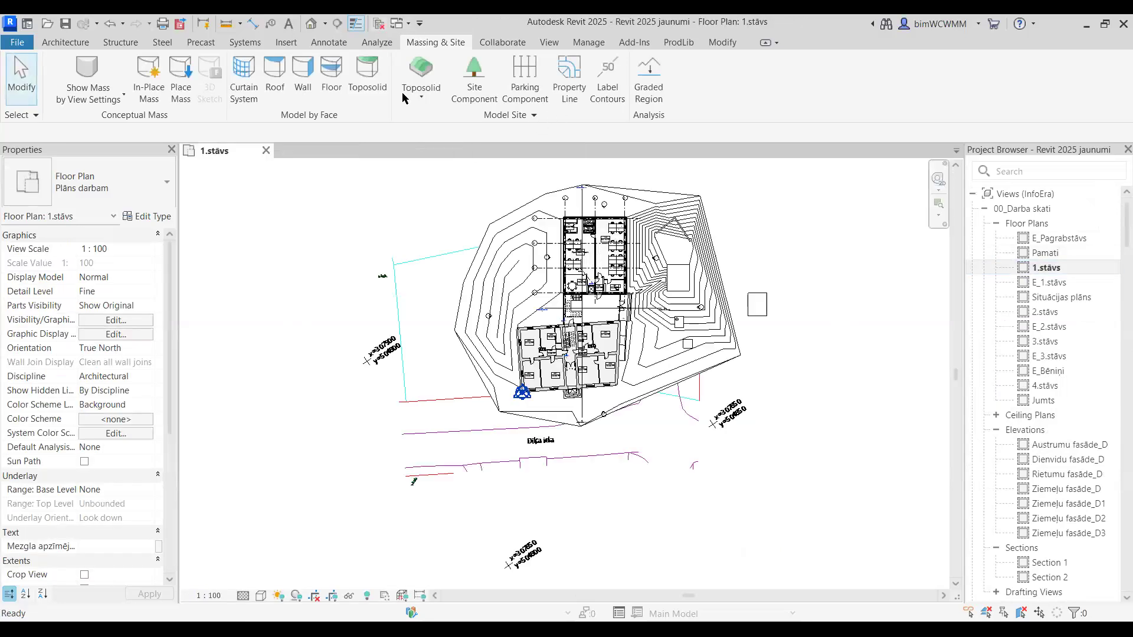
# - Hide the terrain toposolid in the 1.stāvs floor plan
pyautogui.click(658, 197)
pyautogui.rightClick(657, 197)
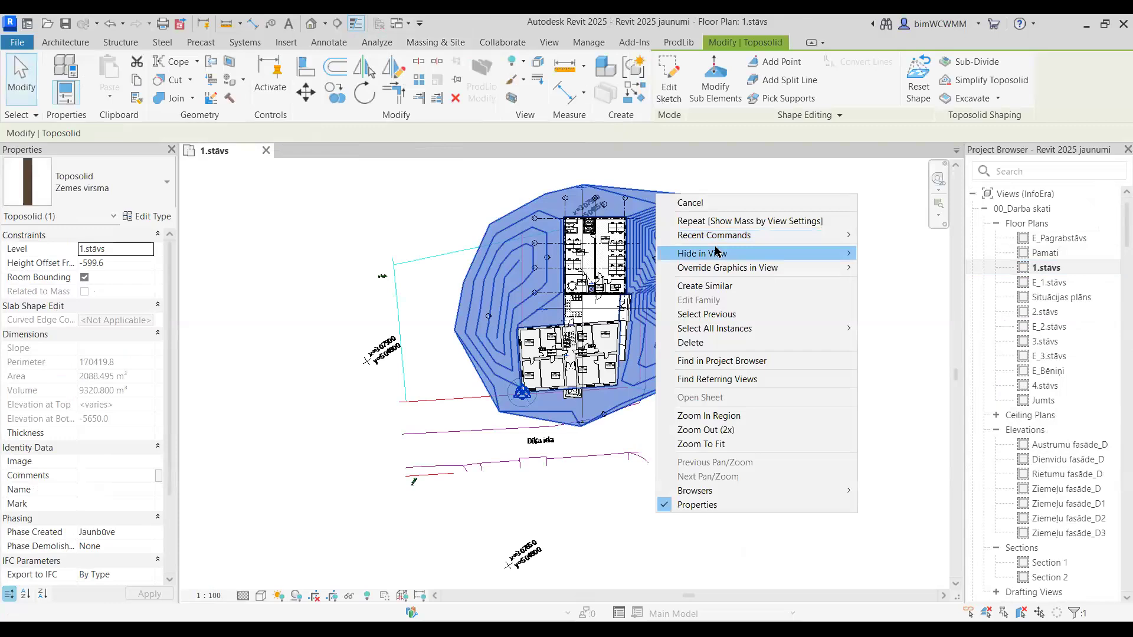
pyautogui.moveTo(716, 252)
pyautogui.click(903, 253)
# - Tag three windows in room 103's outer wall by category, with horizontal leader lines
pyautogui.scroll(5, 667, 232)
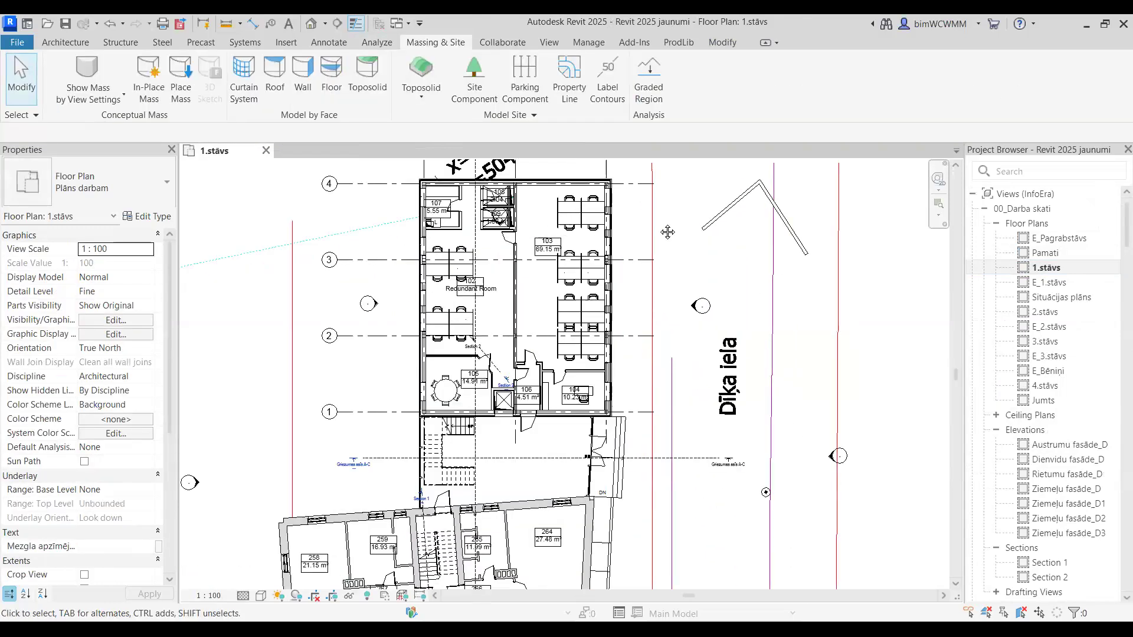
pyautogui.moveTo(667, 232); pyautogui.dragTo(645, 267, button='middle')
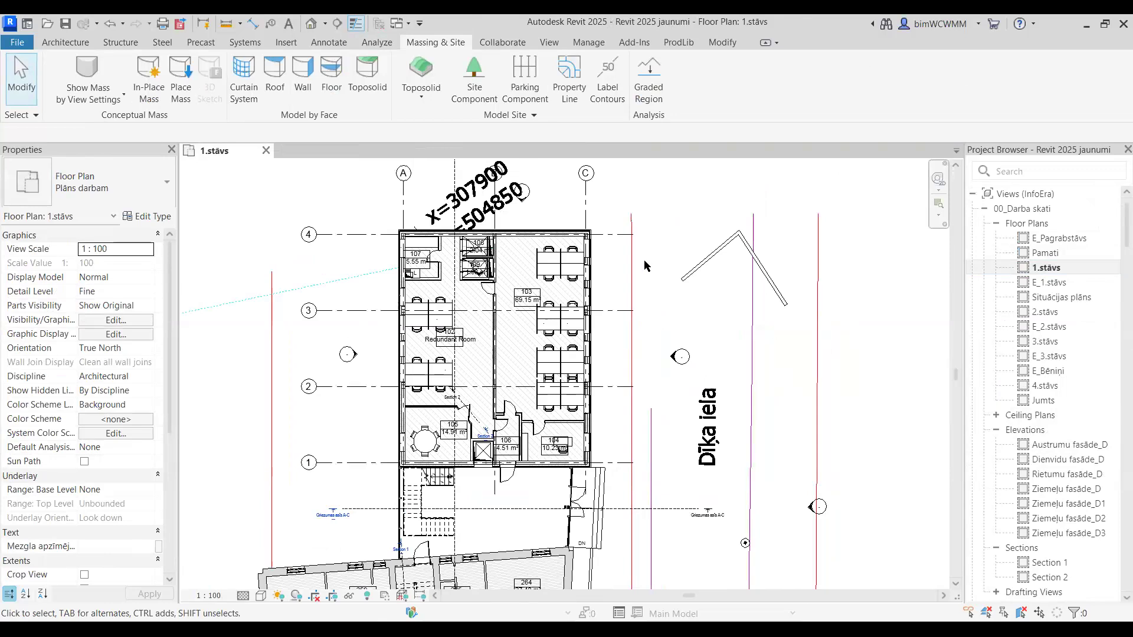
pyautogui.scroll(3, 611, 270)
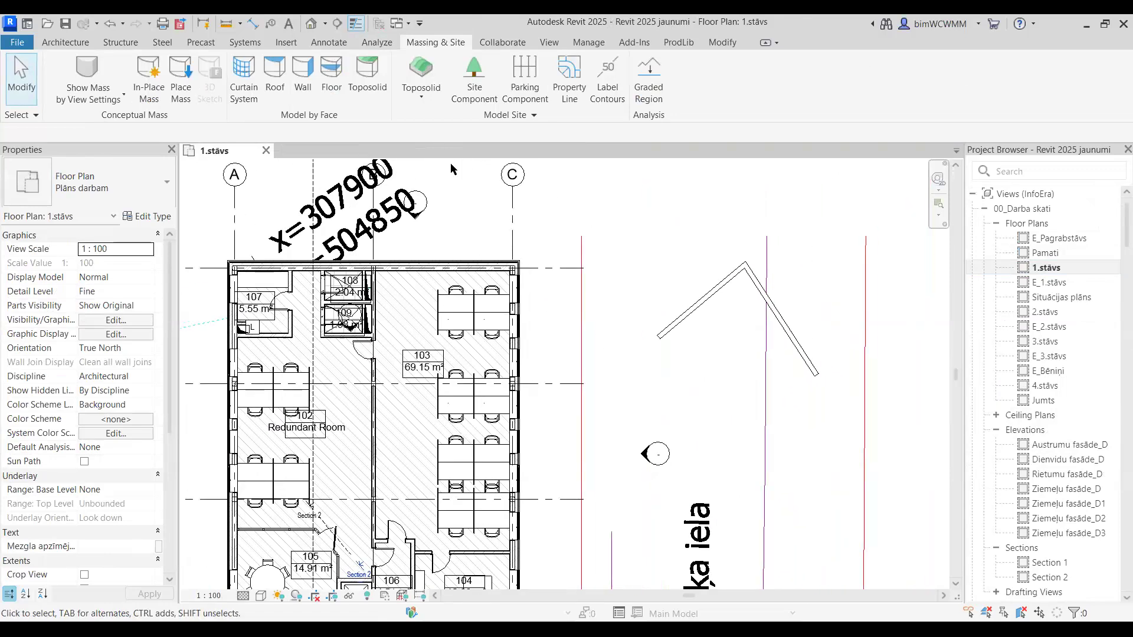
pyautogui.click(338, 43)
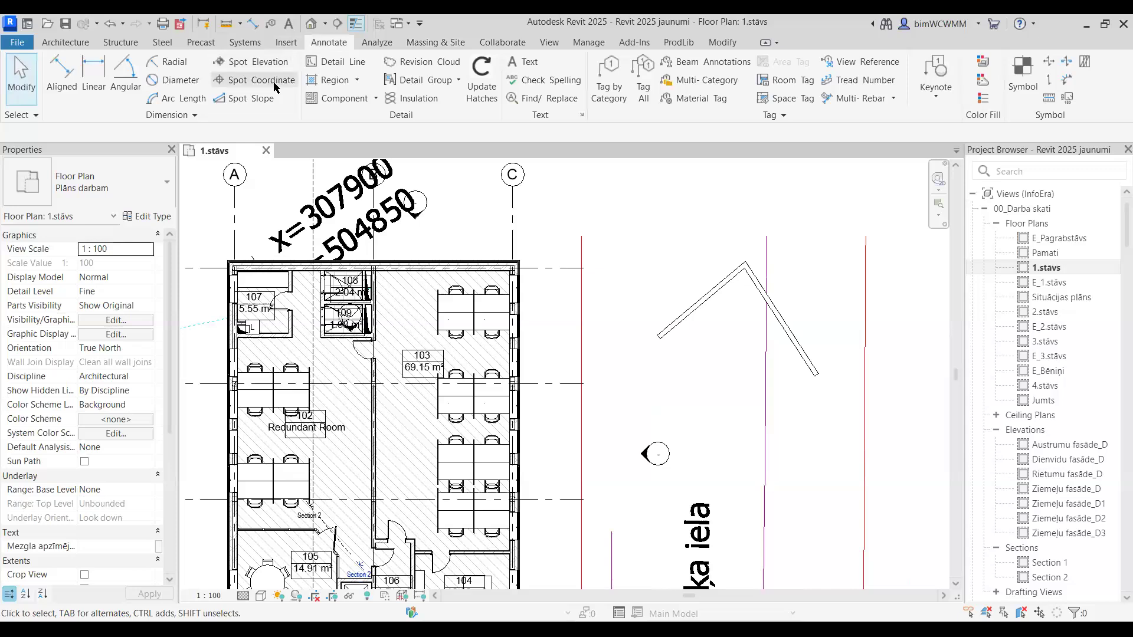
pyautogui.click(610, 87)
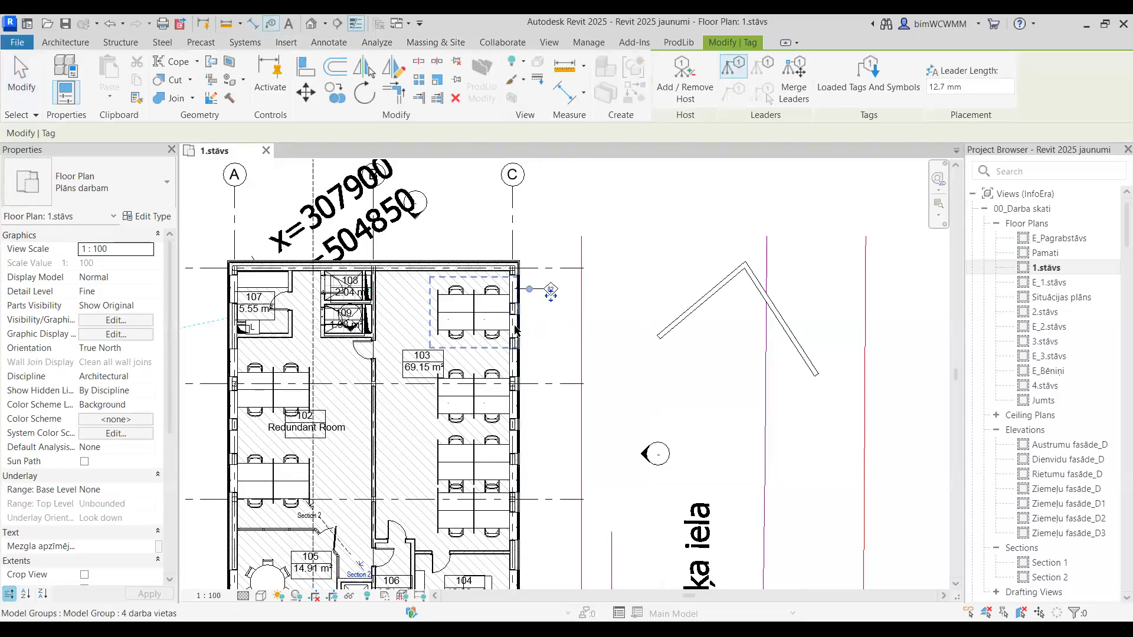
pyautogui.scroll(4, 516, 326)
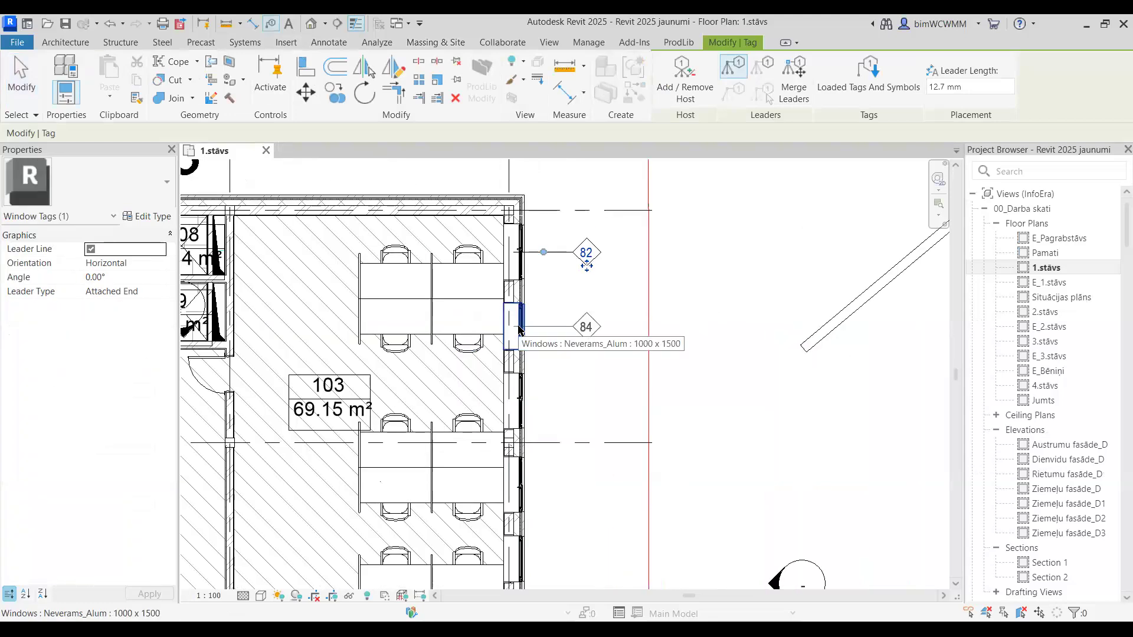
pyautogui.click(520, 328)
pyautogui.click(520, 470)
pyautogui.click(22, 80)
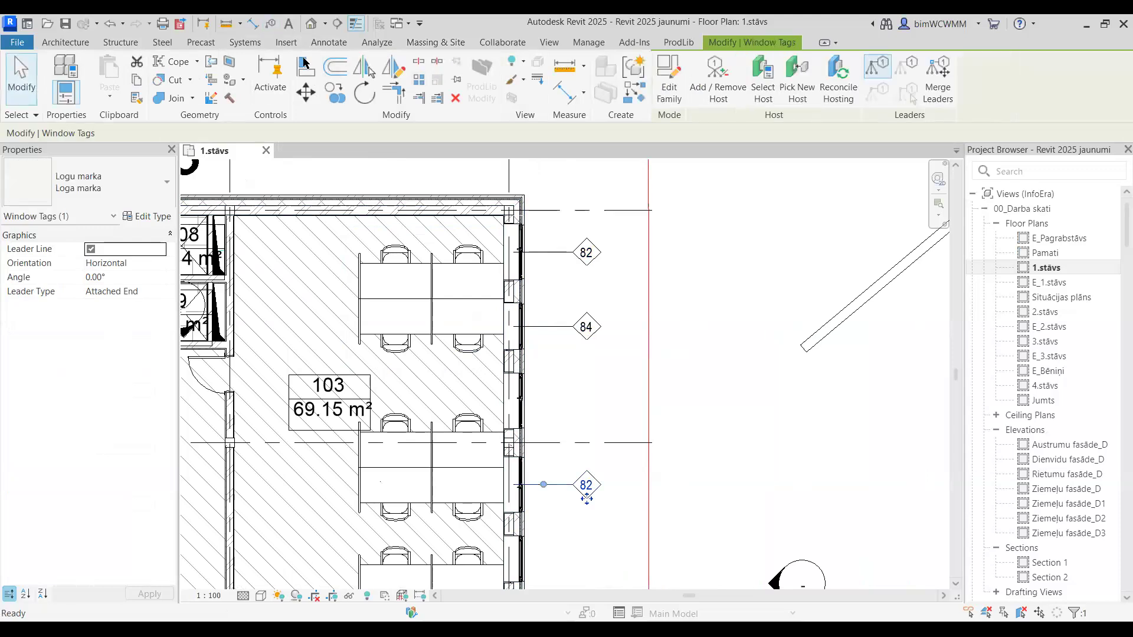
# - Place the text note "Galds ar 4 darba vietām" beside the window tags, outside room 103
pyautogui.click(337, 42)
pyautogui.click(508, 67)
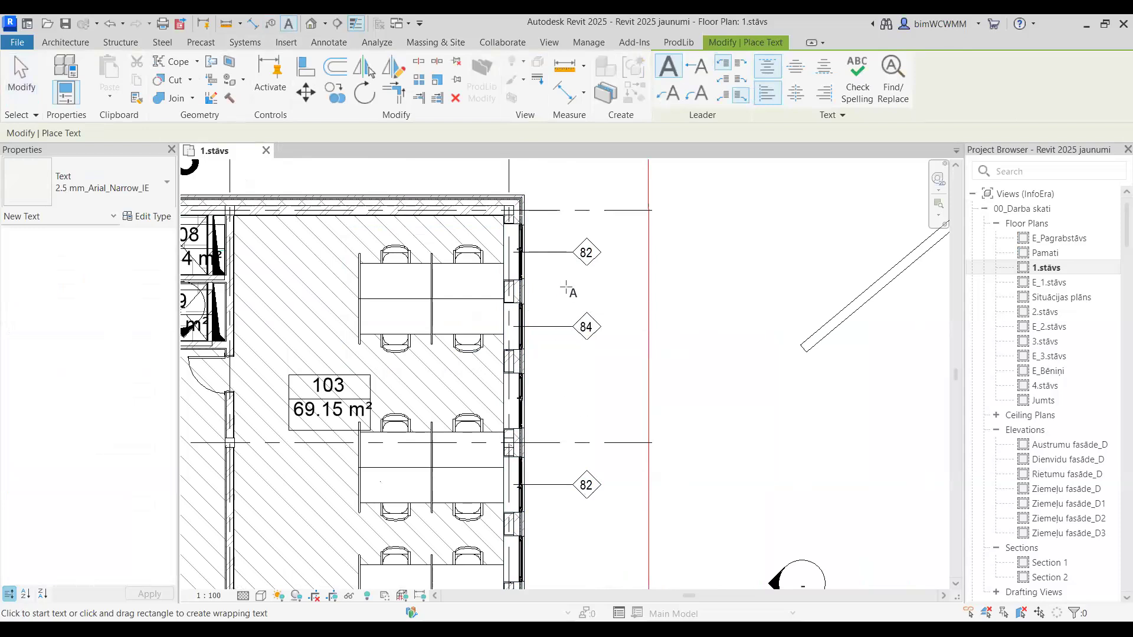
pyautogui.click(566, 288)
pyautogui.write('Galds ar 4 darba vietām')
pyautogui.click(752, 253)
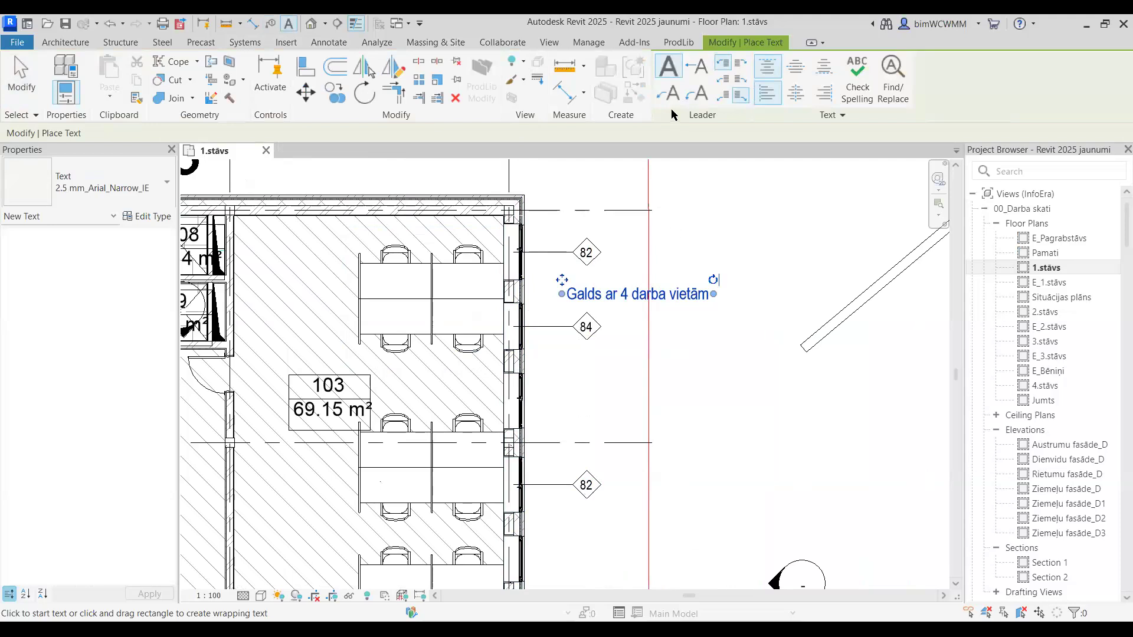
# - Add a straight leader from the note "Galds ar 4 darba vietām" to the upper desk group in room 103
pyautogui.press('Escape')
pyautogui.press('Escape')
pyautogui.click(638, 294)
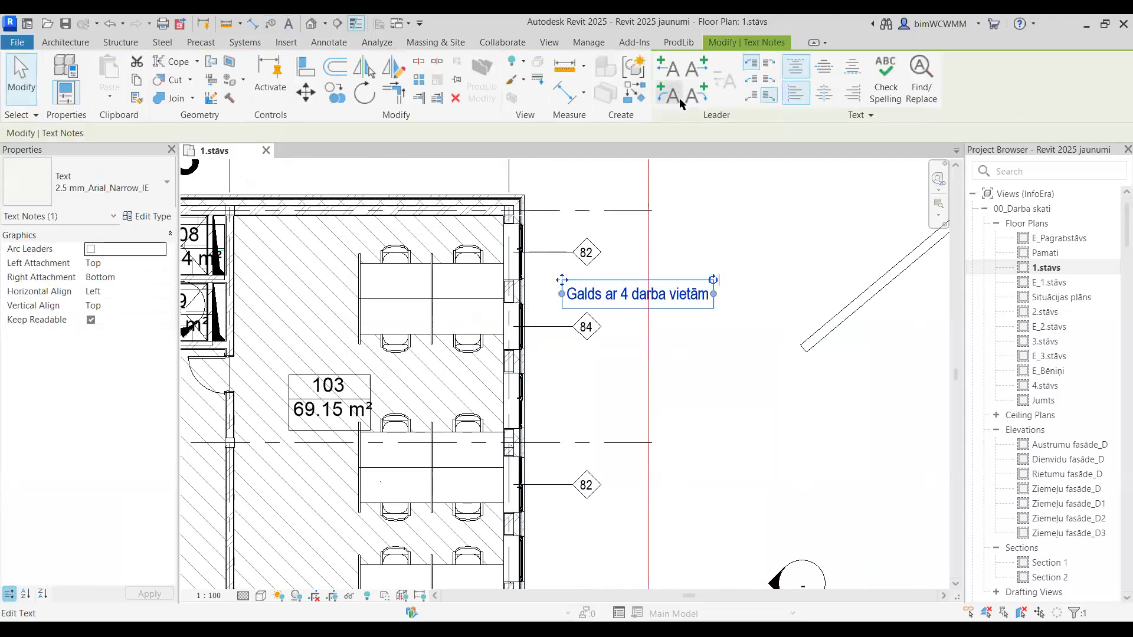
pyautogui.click(662, 89)
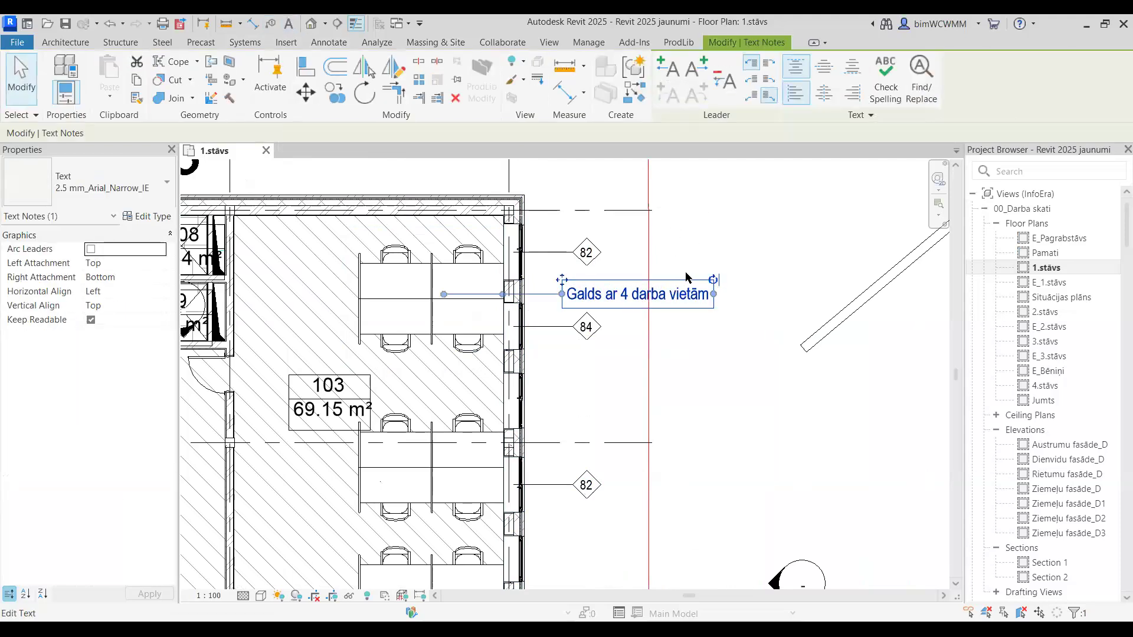
pyautogui.click(629, 255)
# - Shift the uppermost window tag slightly outward and window tag 84 further out, beyond the end of the text note
pyautogui.click(585, 260)
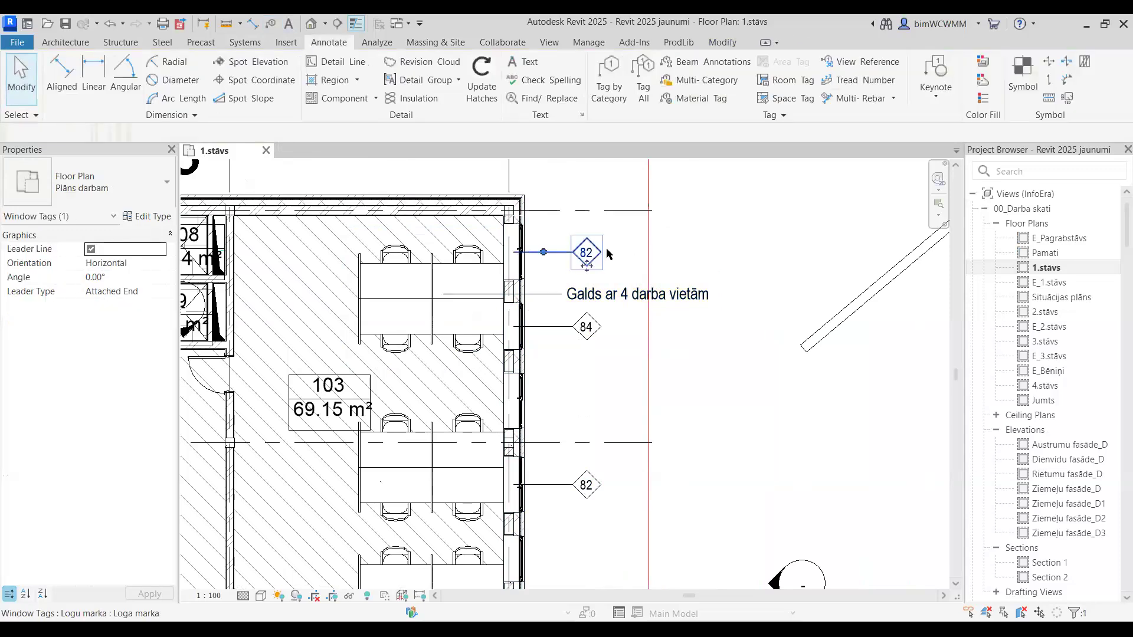
pyautogui.scroll(2, 578, 271)
pyautogui.moveTo(578, 270); pyautogui.dragTo(613, 271)
pyautogui.click(606, 350)
pyautogui.scroll(-3, 610, 354)
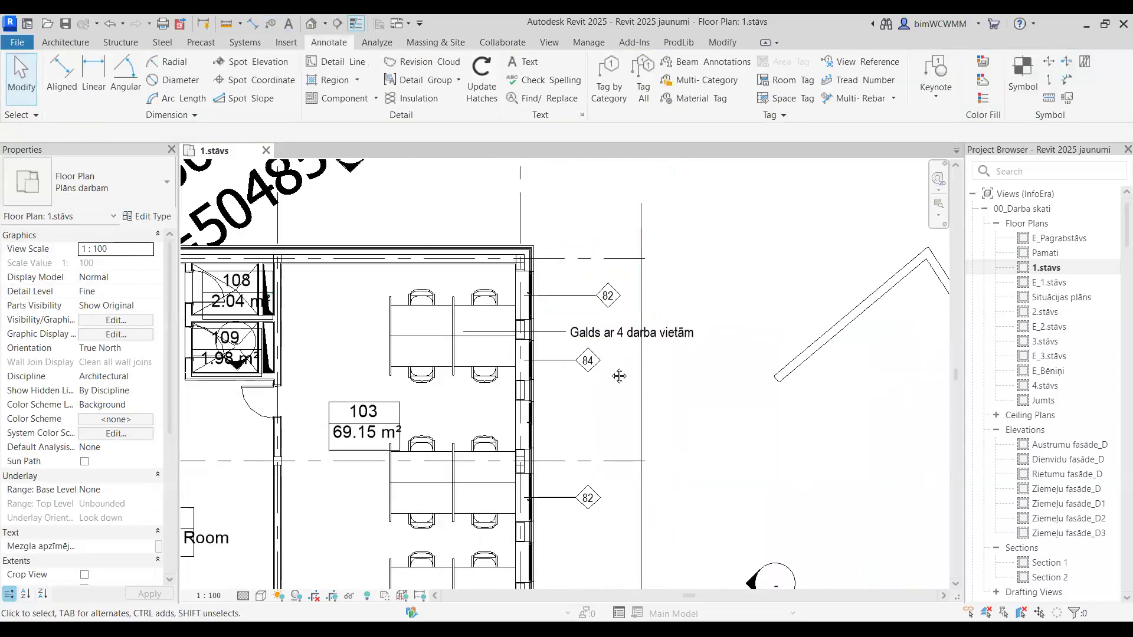
pyautogui.click(562, 310)
pyautogui.moveTo(562, 322); pyautogui.dragTo(696, 327)
pyautogui.click(706, 268)
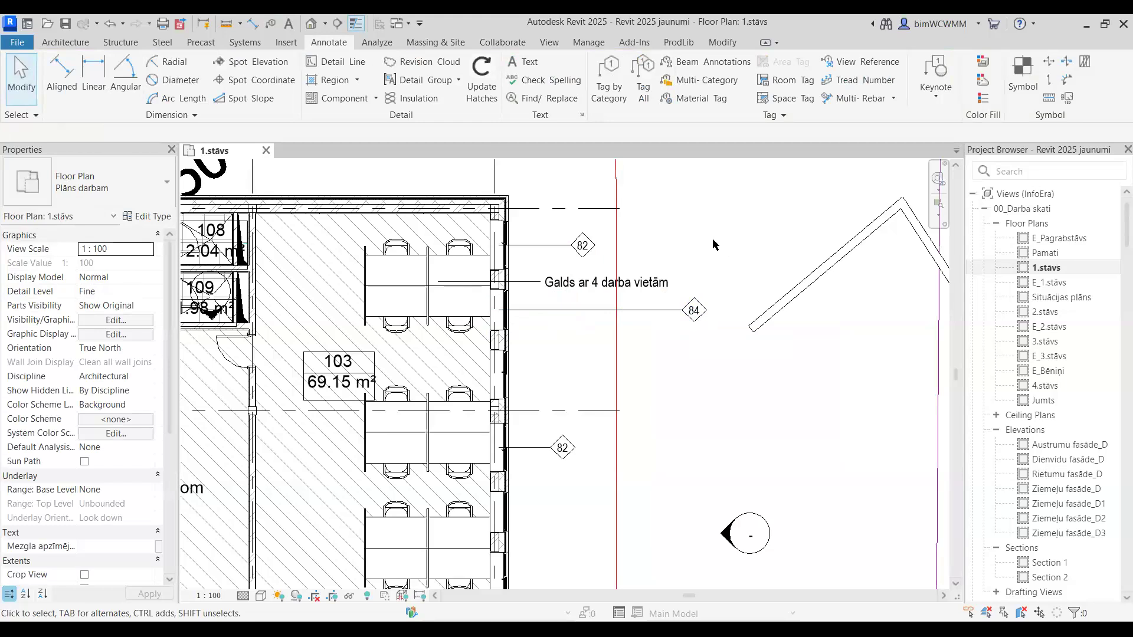
# - Try to align the three window tags and the text note with one another, and undo the alignment
pyautogui.click(579, 246)
pyautogui.keyDown('ctrl'); pyautogui.click(557, 282); pyautogui.keyUp('ctrl')
pyautogui.keyDown('ctrl'); pyautogui.click(566, 310); pyautogui.keyUp('ctrl')
pyautogui.keyDown('ctrl'); pyautogui.click(559, 448); pyautogui.keyUp('ctrl')
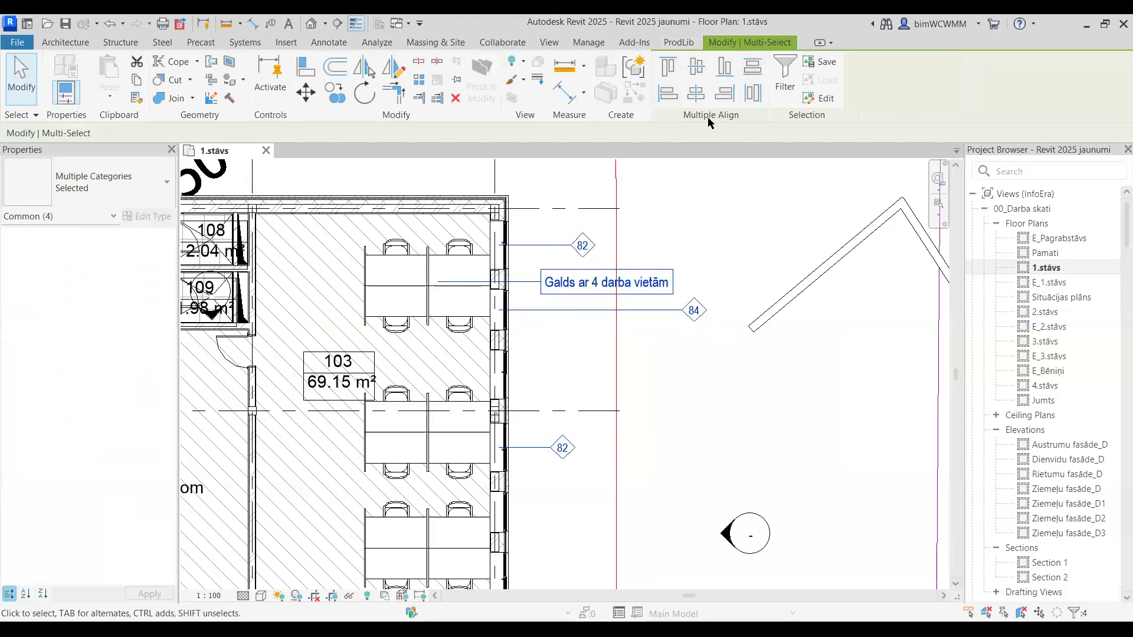
pyautogui.click(669, 70)
pyautogui.click(731, 208)
pyautogui.hotkey('ctrl', 'z')
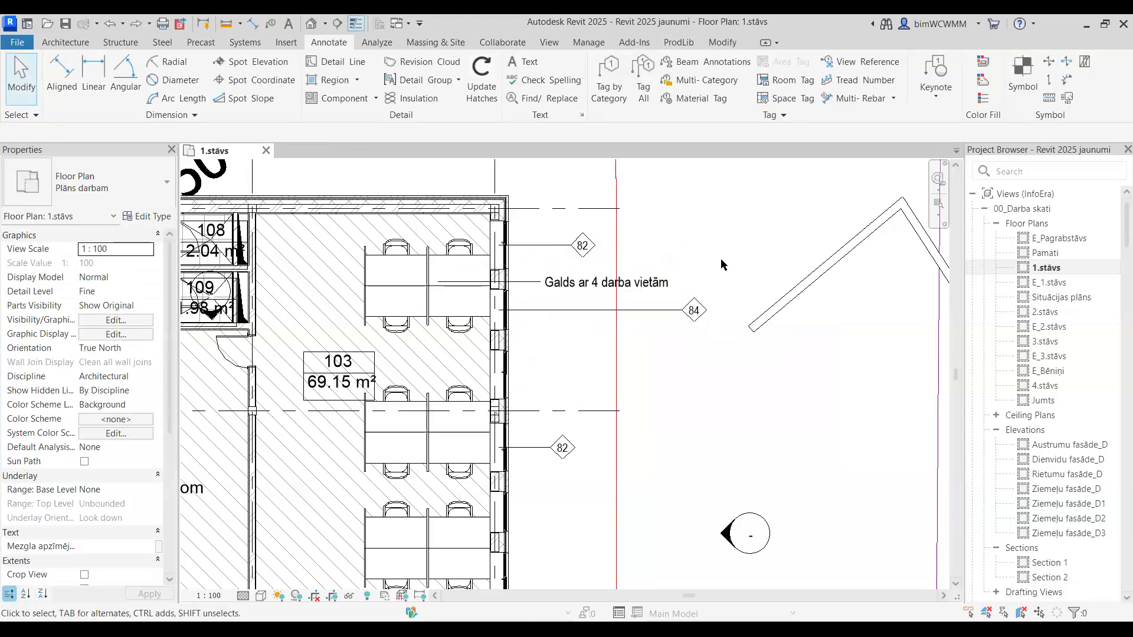
# - Reselect the three window tags and the text note and left-align them with one another
pyautogui.rightClick(721, 264)
pyautogui.click(767, 320)
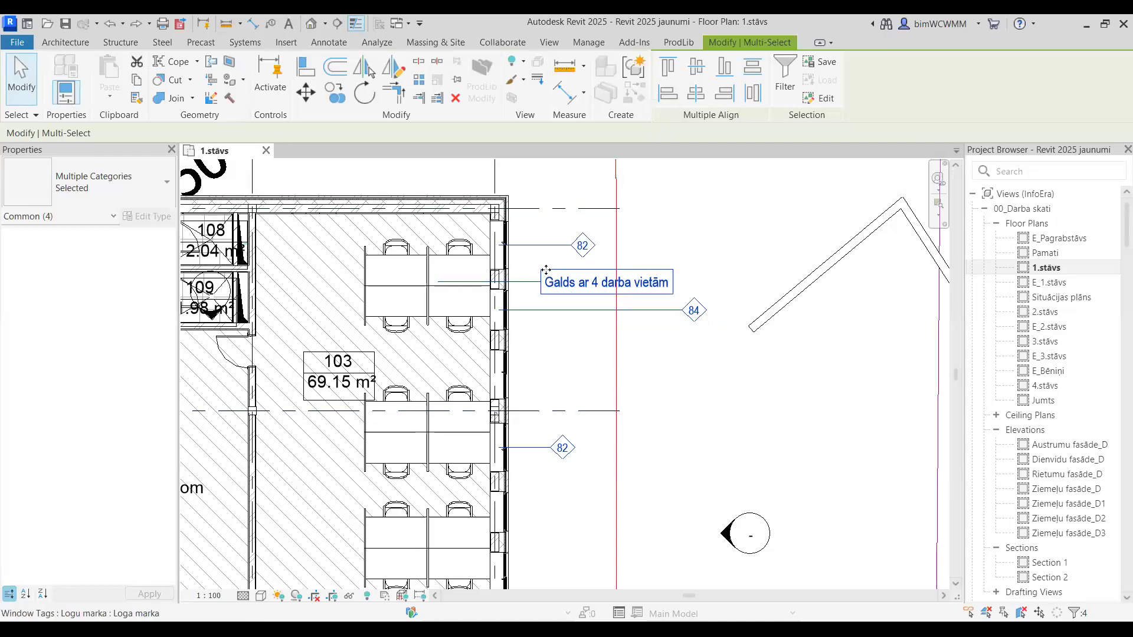
pyautogui.click(665, 92)
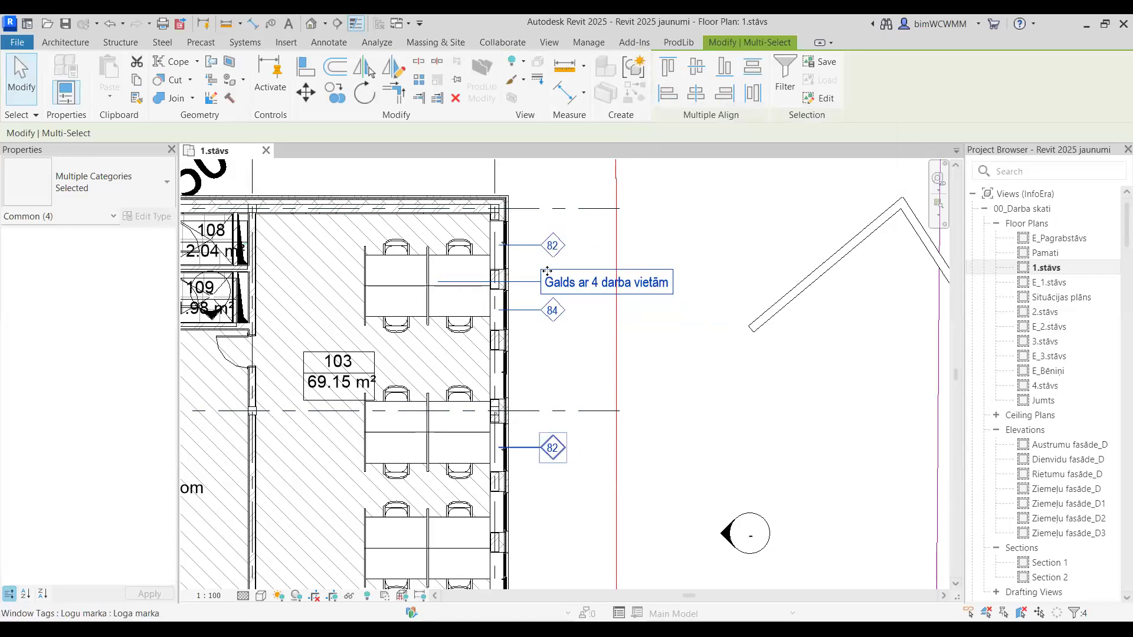
pyautogui.click(590, 337)
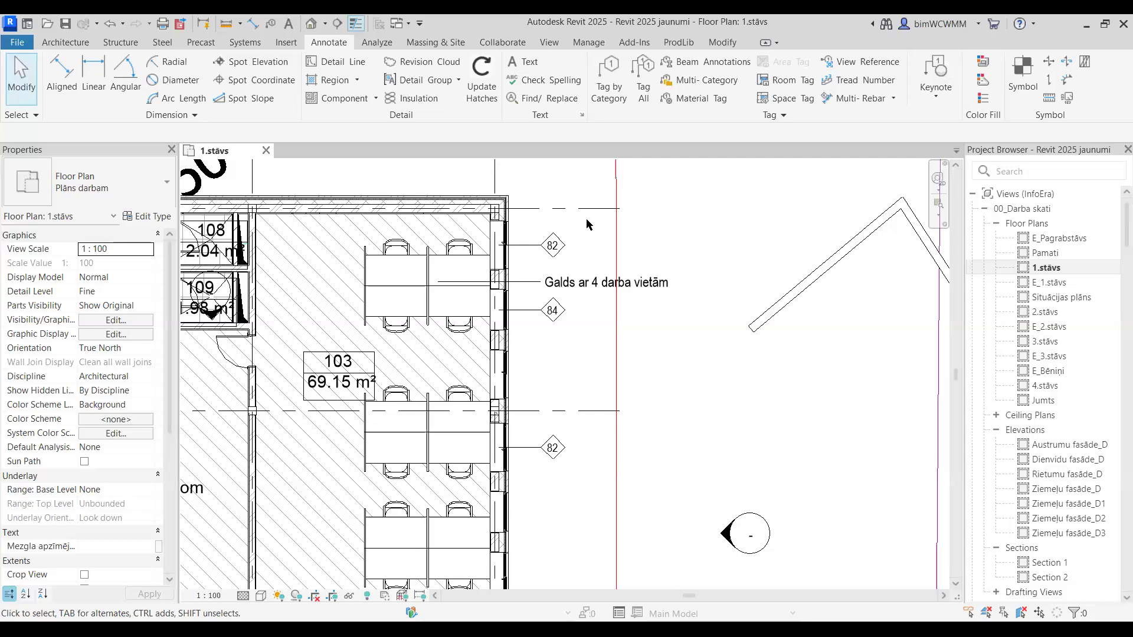
# - Open the type properties of the round dining table with chairs in room 105
pyautogui.scroll(-3, 586, 223)
pyautogui.scroll(-1, 588, 301)
pyautogui.scroll(1, 589, 339)
pyautogui.moveTo(589, 338); pyautogui.dragTo(646, 308, button='middle')
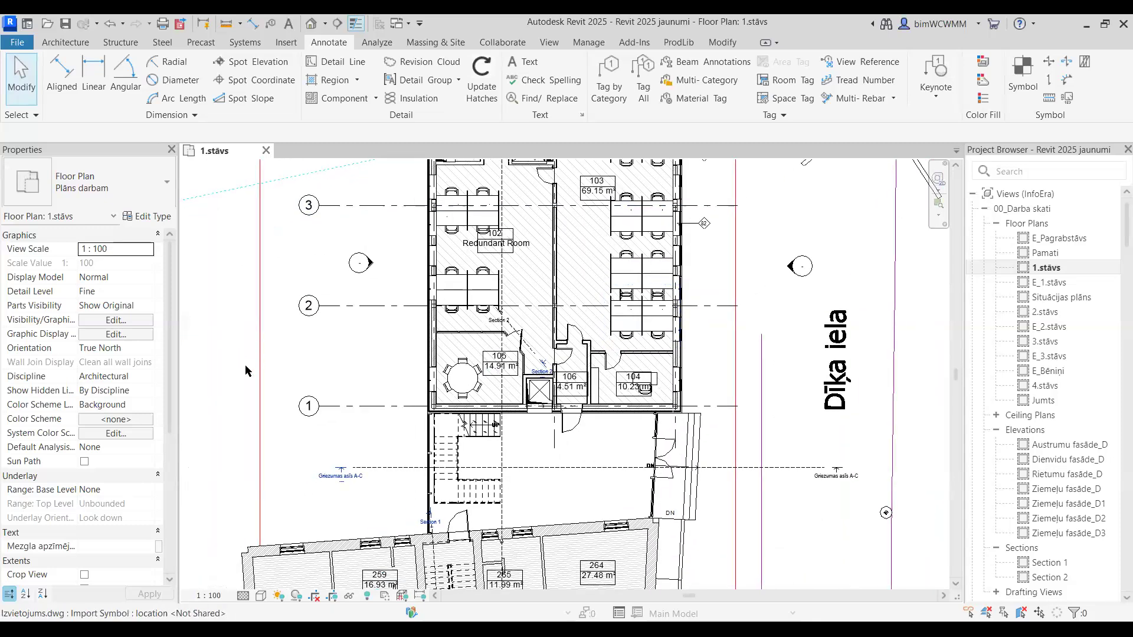
pyautogui.scroll(1, 396, 378)
pyautogui.scroll(2, 397, 377)
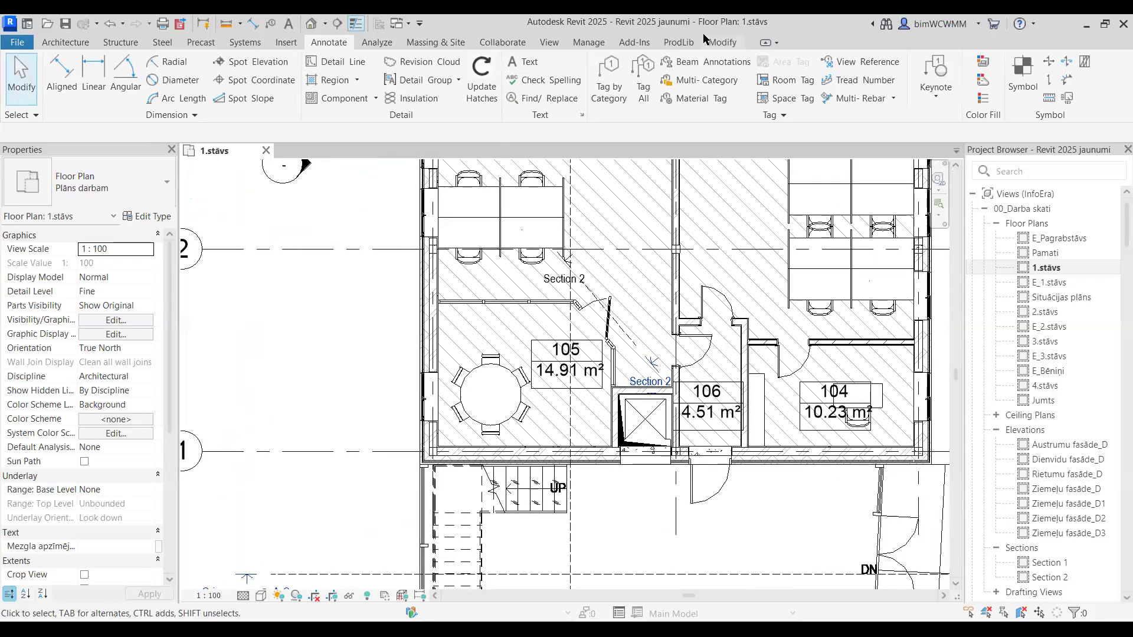
pyautogui.click(721, 43)
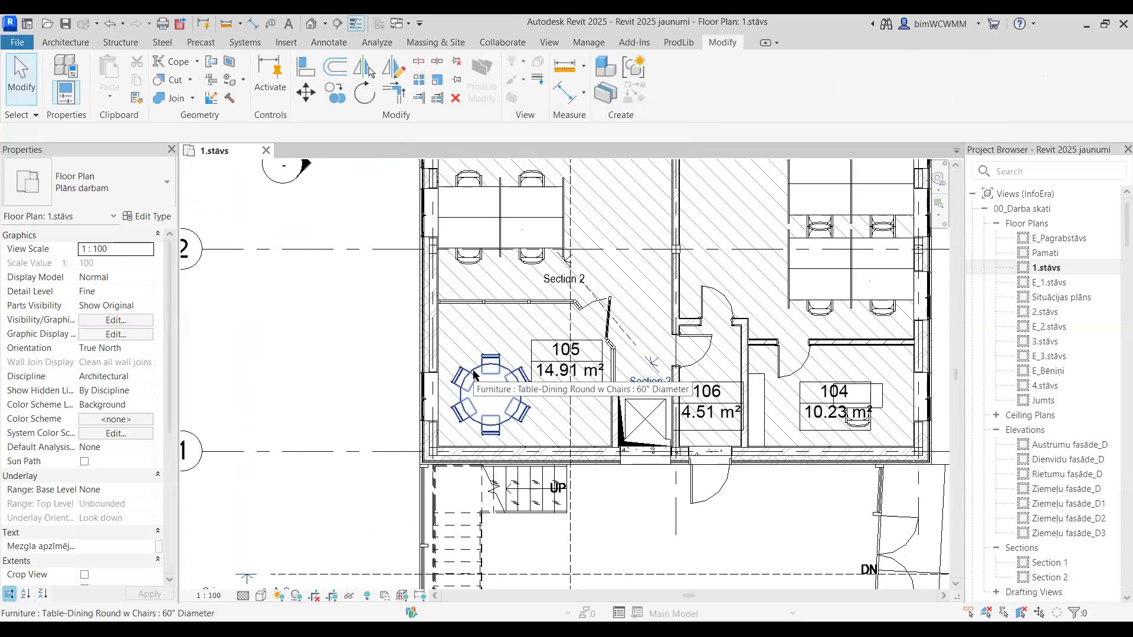
pyautogui.click(486, 389)
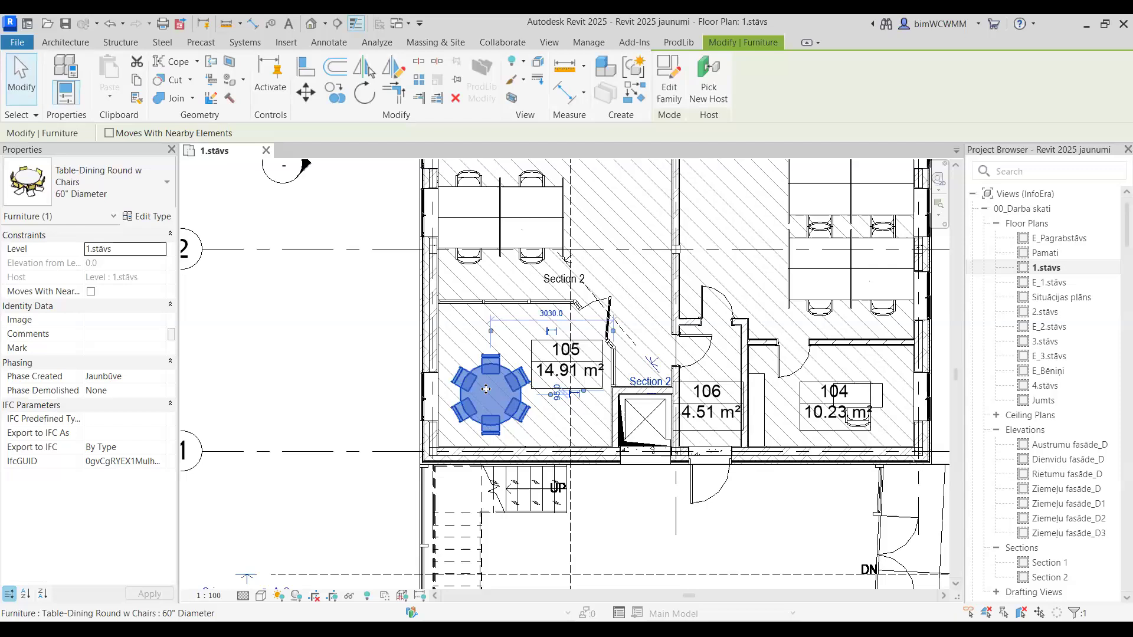
pyautogui.scroll(2, 488, 379)
pyautogui.moveTo(518, 376); pyautogui.dragTo(495, 376, button='middle')
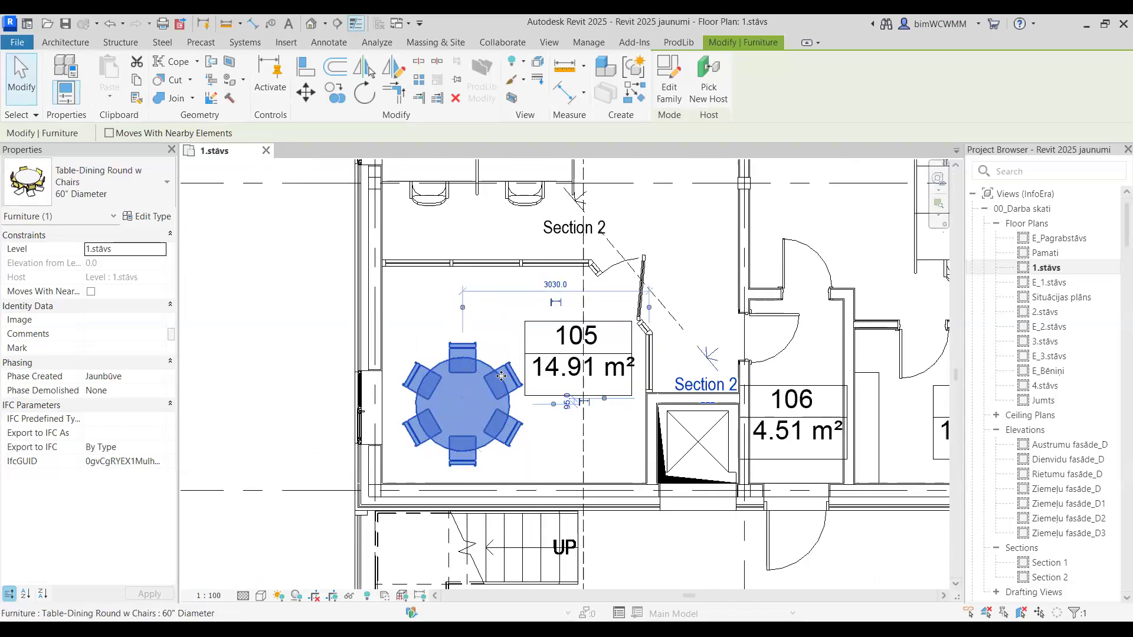
pyautogui.scroll(2, 497, 378)
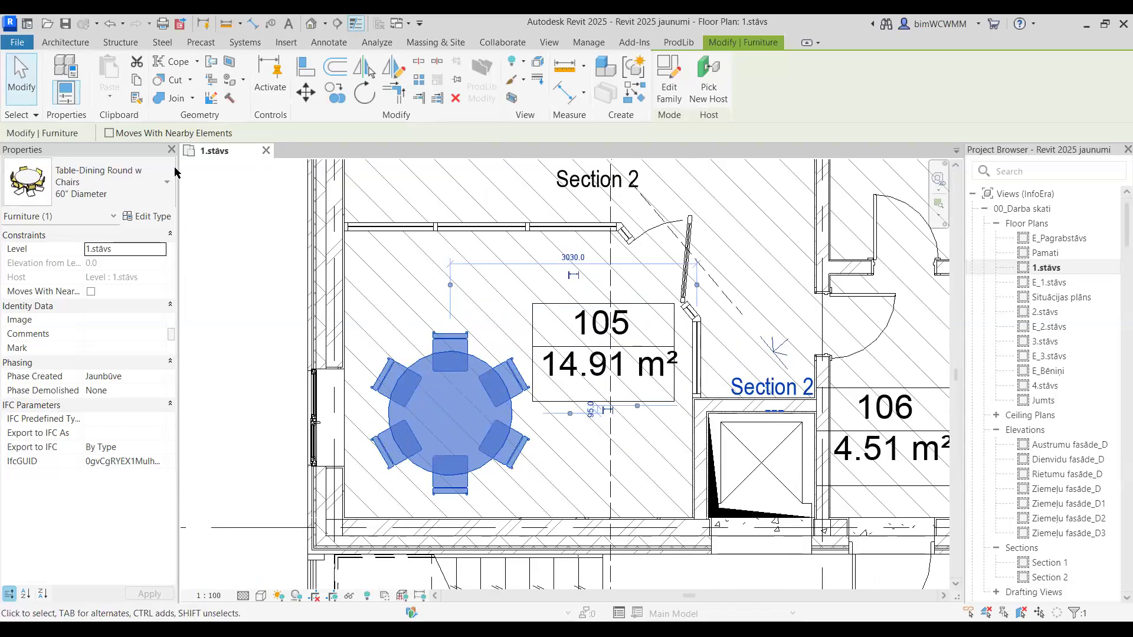
pyautogui.click(147, 217)
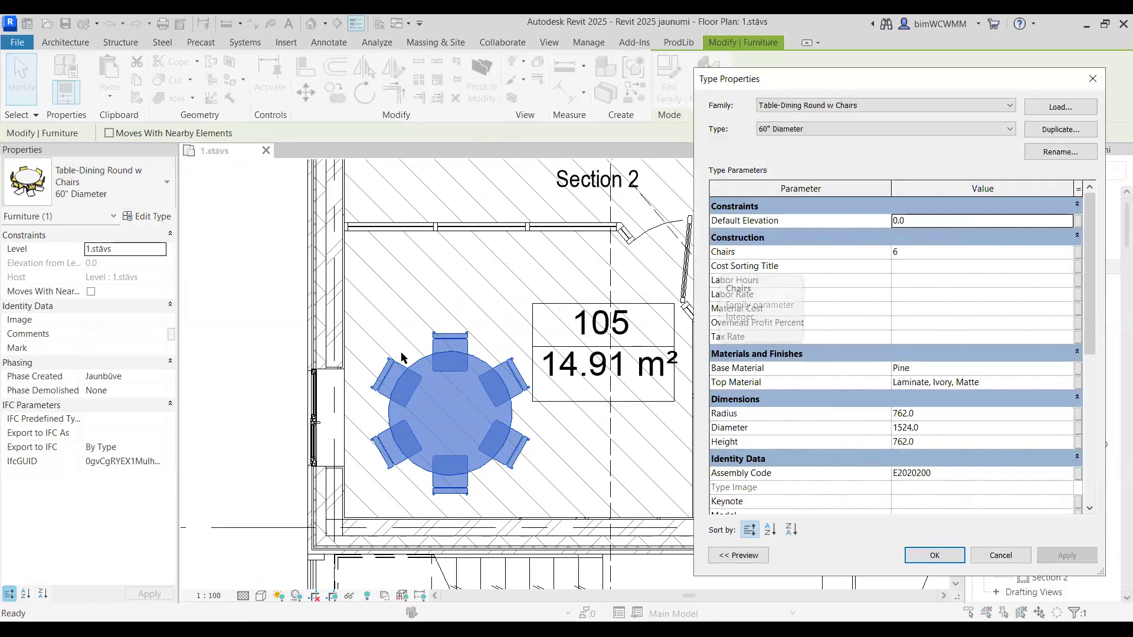
# - Lower the Chairs parameter of the 60" Diameter table type to 2 and apply it, and raise it to 3 and reapply
pyautogui.click(1067, 255)
pyautogui.click(1066, 255)
pyautogui.click(1067, 256)
pyautogui.click(1067, 255)
pyautogui.click(1067, 255)
pyautogui.click(1066, 555)
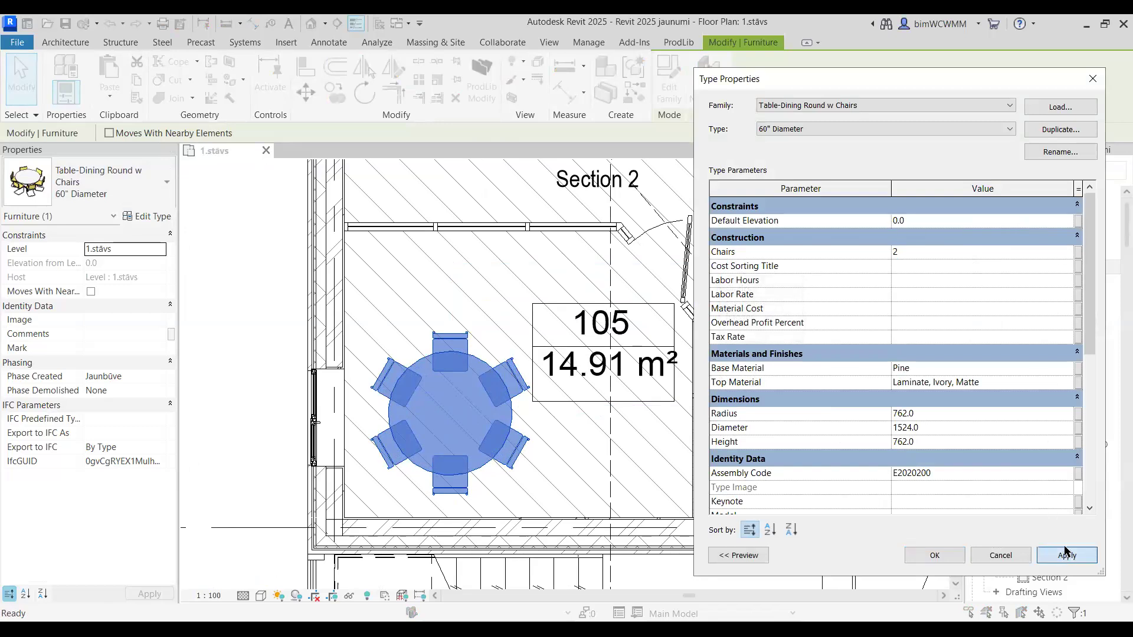
pyautogui.click(1067, 249)
pyautogui.click(1066, 556)
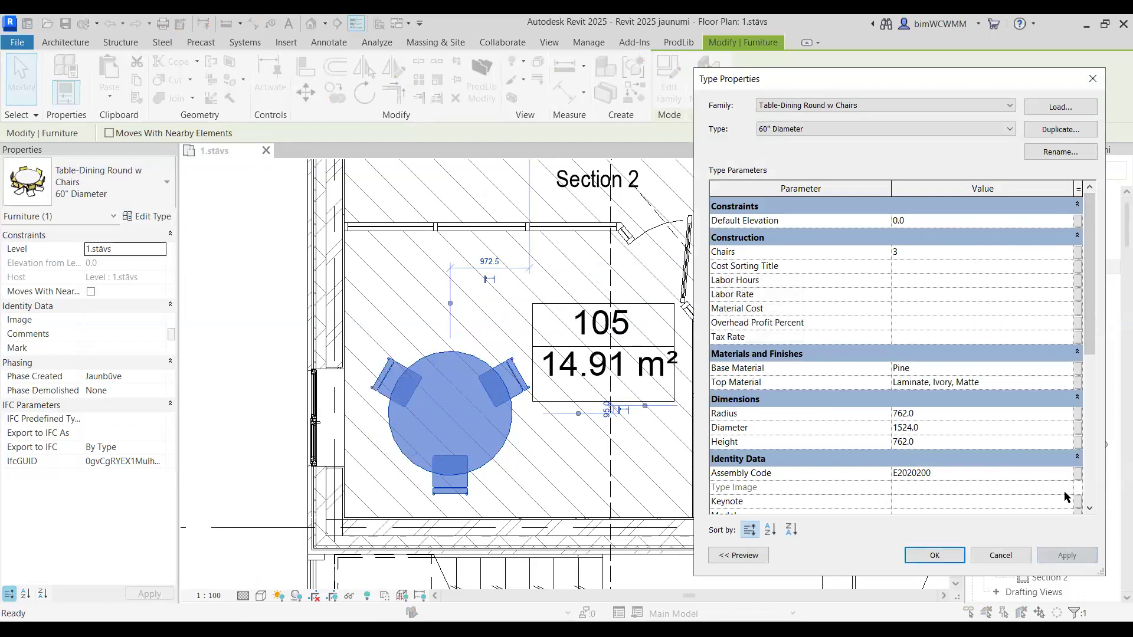
# - Apply a chair count of 1, followed by 0, to the 60" Diameter dining table type
pyautogui.doubleClick(1068, 256)
pyautogui.click(1069, 556)
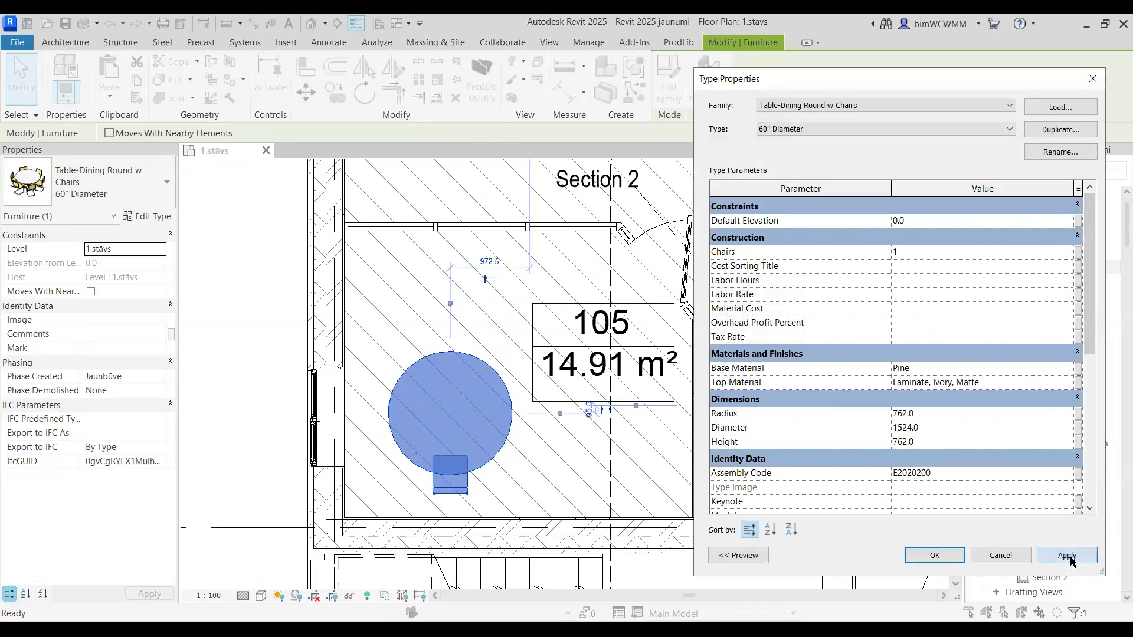
pyautogui.click(1065, 257)
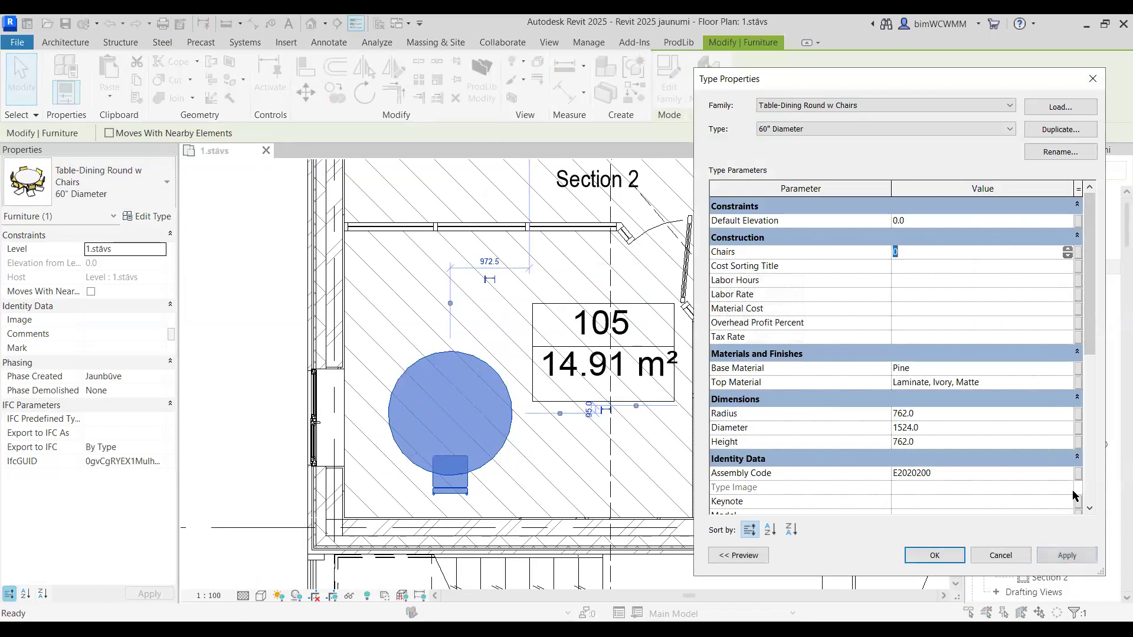
pyautogui.click(1067, 556)
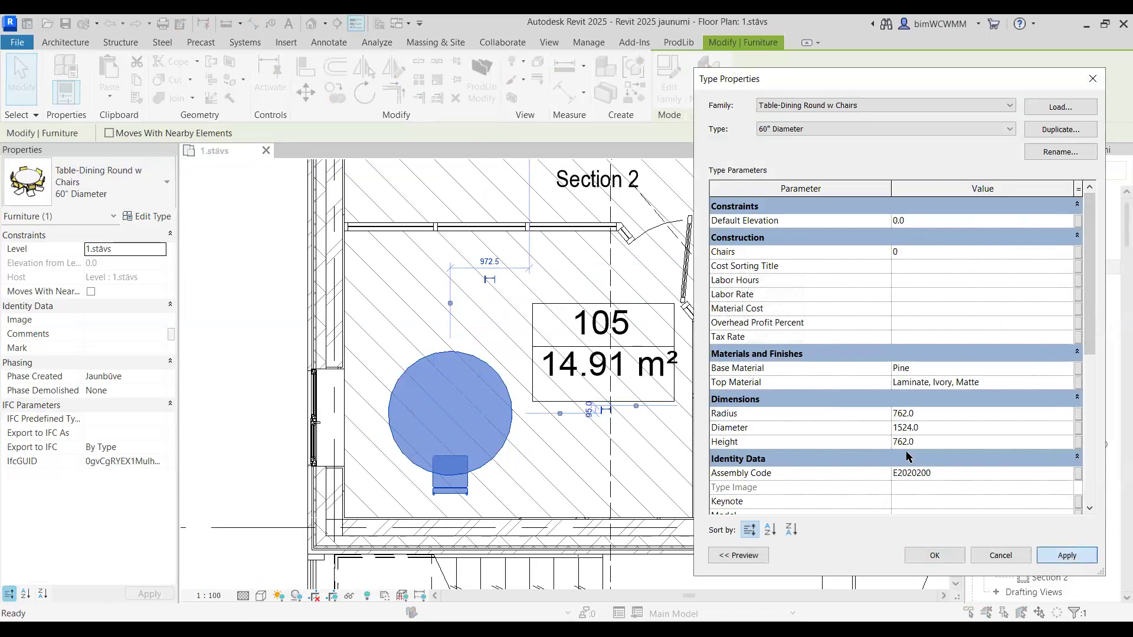
# - Set the 60" Diameter dining table type's chair count to 6 and close its type properties
pyautogui.click(1069, 250)
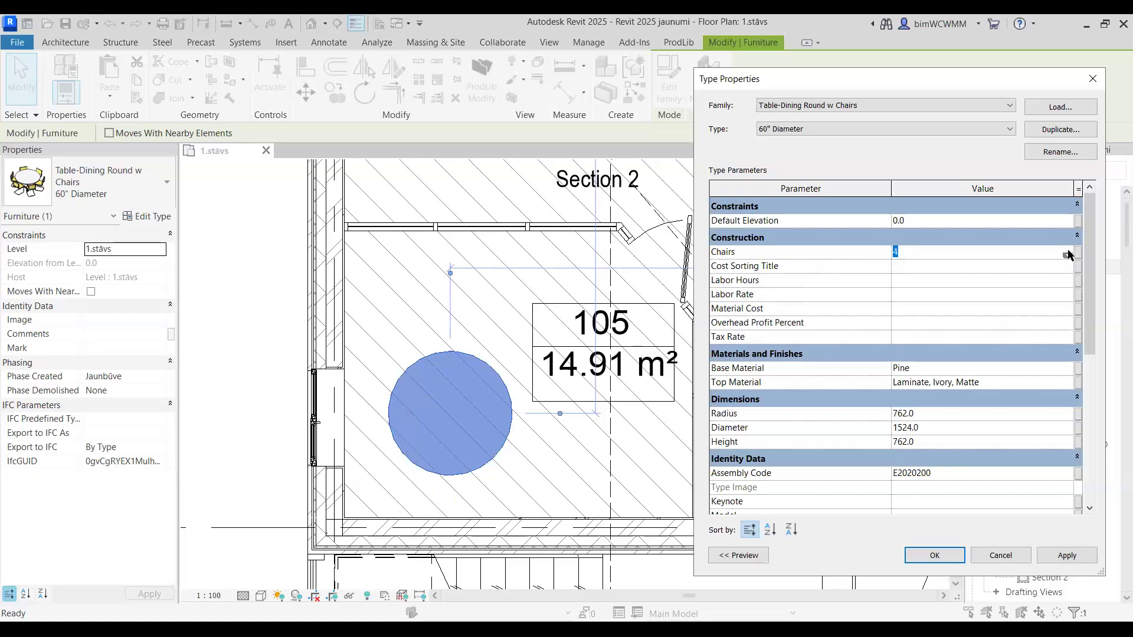
pyautogui.click(1066, 555)
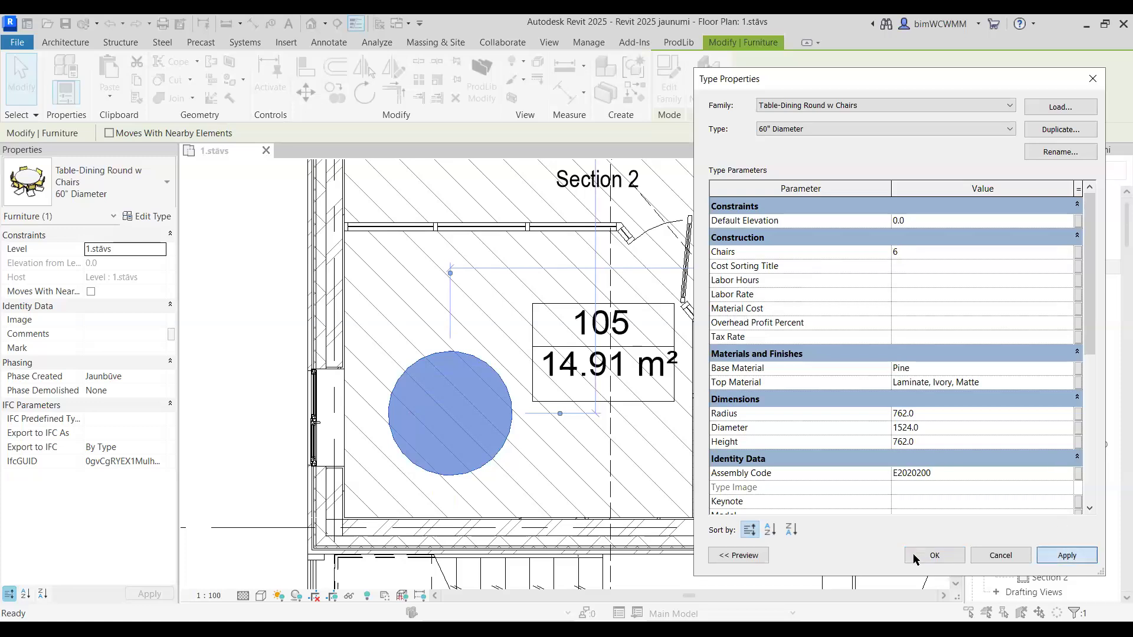
pyautogui.click(935, 556)
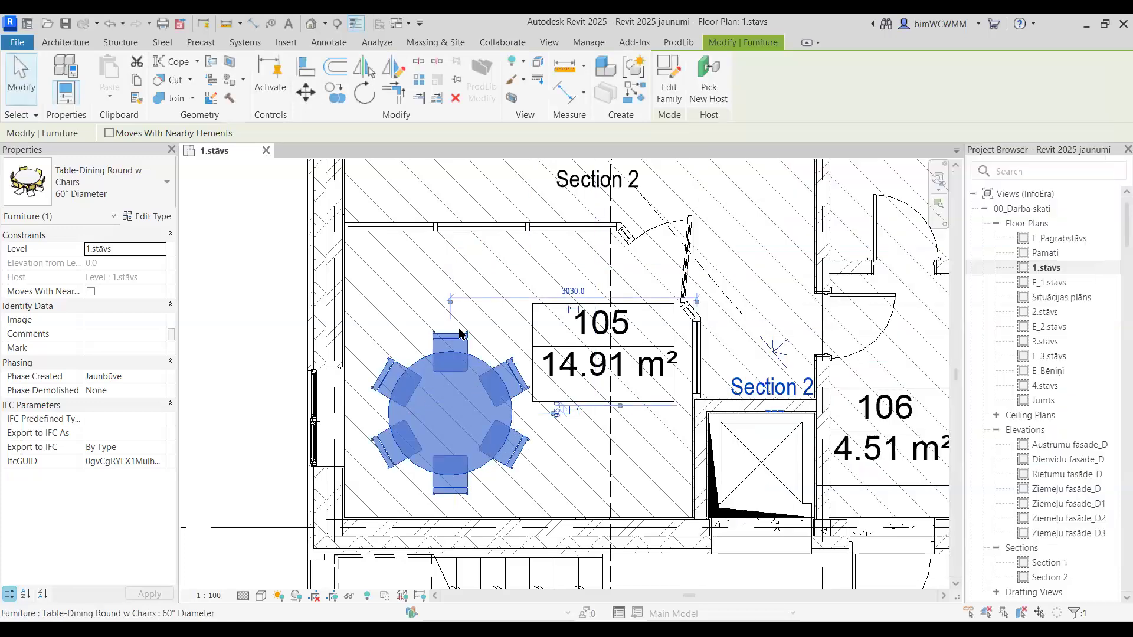
# - Open the round dining table family for editing and inspect its chair array in the Ref. Level floor plan
pyautogui.click(664, 88)
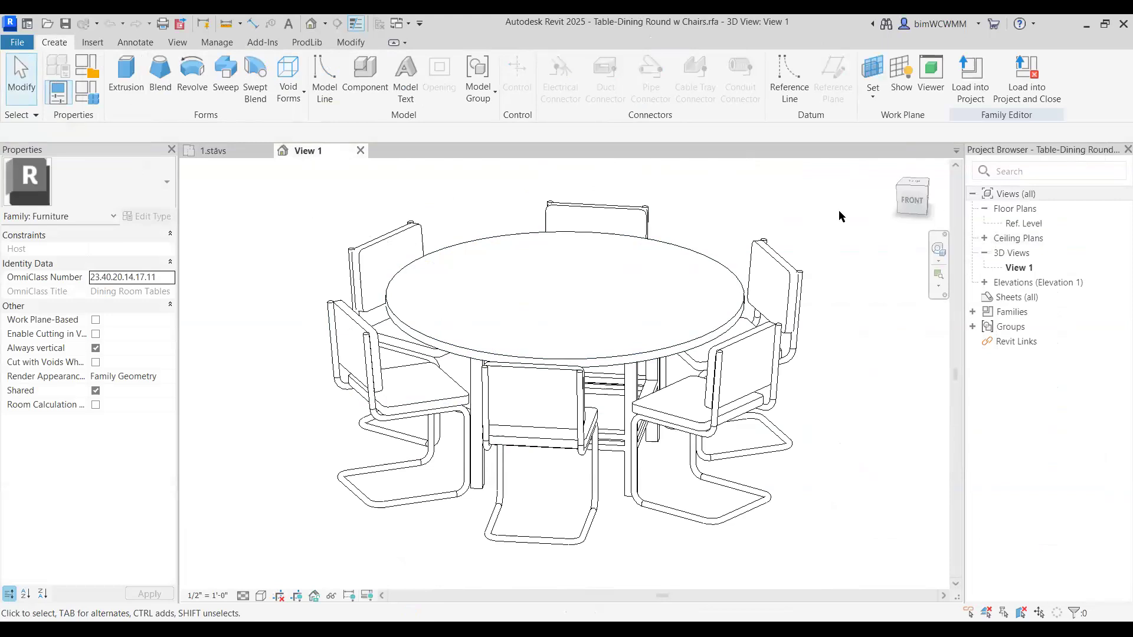
pyautogui.click(1043, 223)
pyautogui.doubleClick(1043, 223)
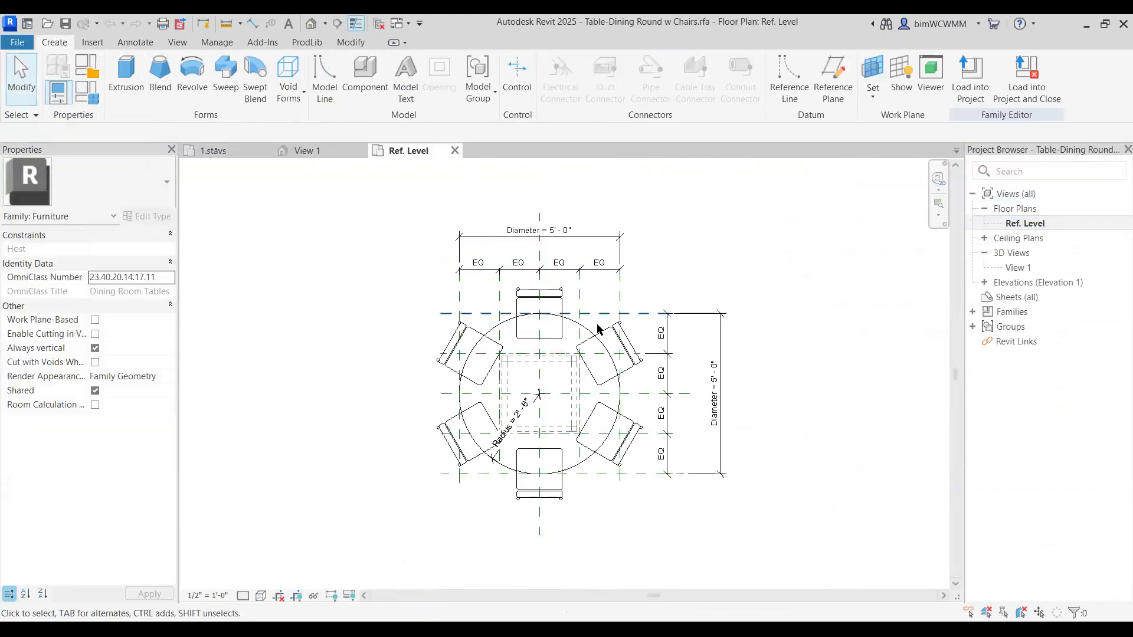
pyautogui.scroll(3, 593, 324)
pyautogui.click(632, 334)
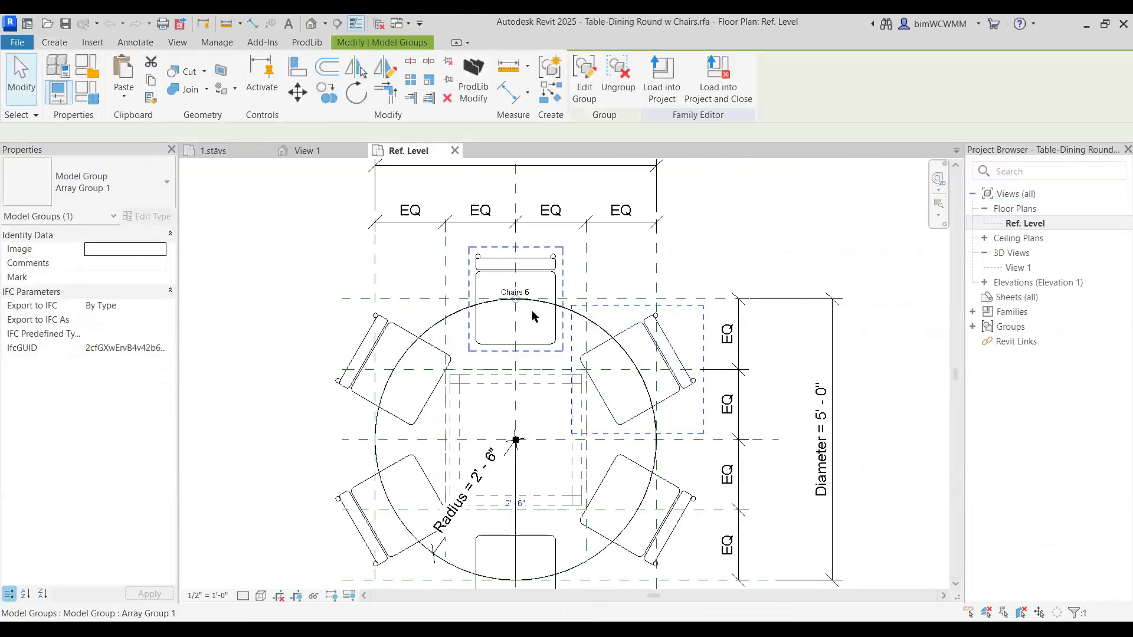
pyautogui.scroll(2, 513, 292)
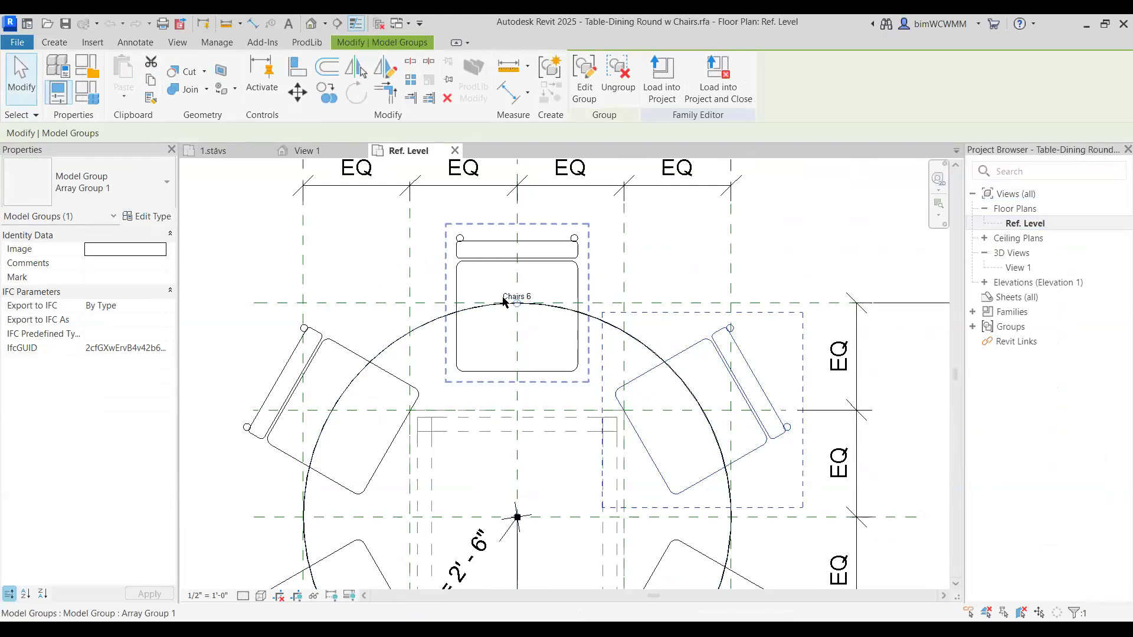
# - Check the Chairs parameter in the family types, discard the dialog and close the table family
pyautogui.click(87, 92)
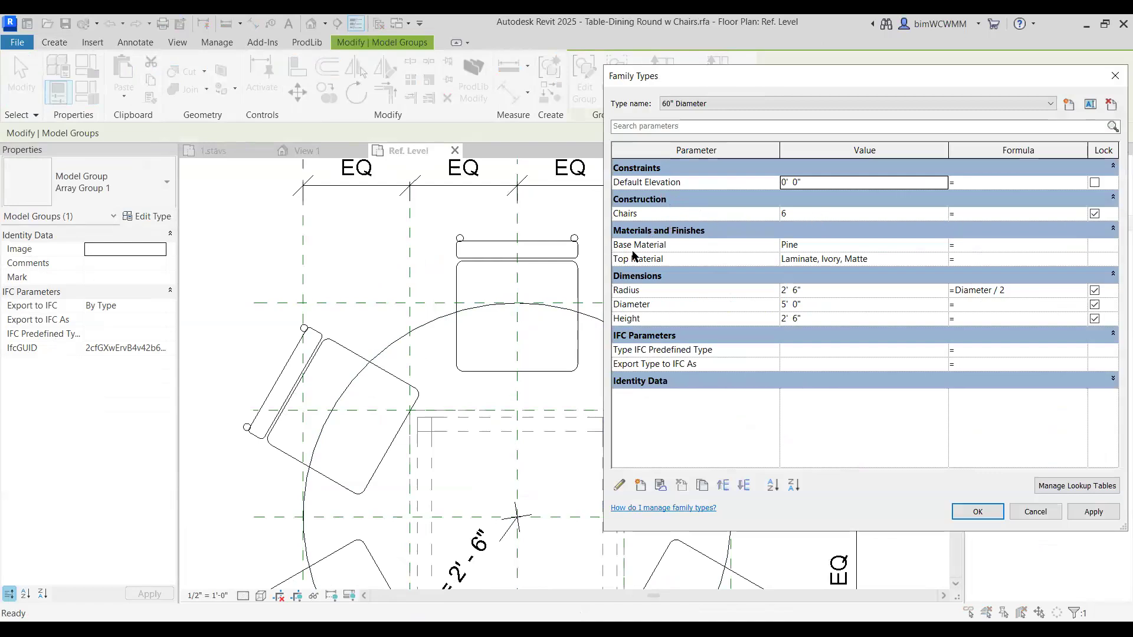
pyautogui.click(1036, 512)
pyautogui.click(454, 150)
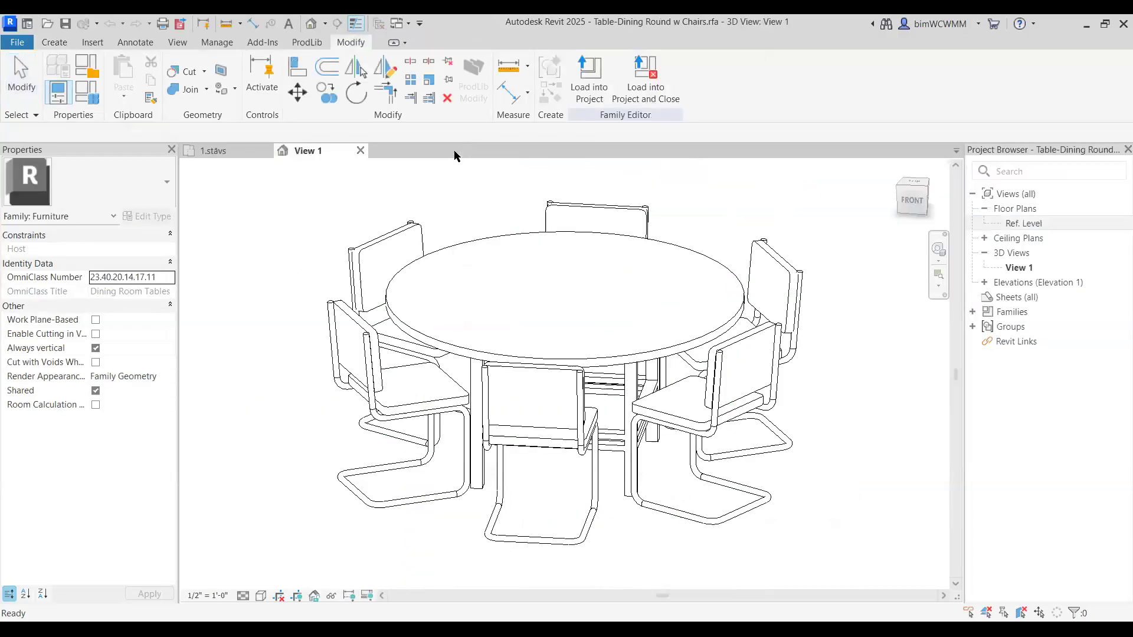
pyautogui.click(580, 95)
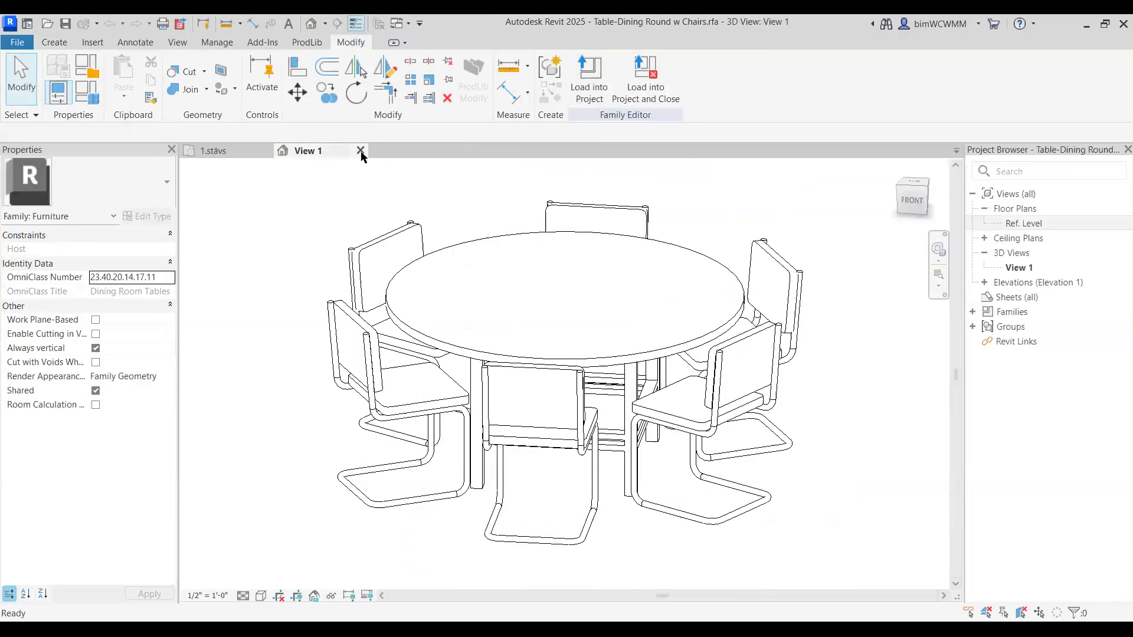
# - Place one Kresls_bez_rokt 570 x 520 mm chair outside the building, 1200 mm from the exterior wall beside room 105
pyautogui.scroll(-2, 415, 360)
pyautogui.moveTo(292, 369); pyautogui.dragTo(469, 383, button='middle')
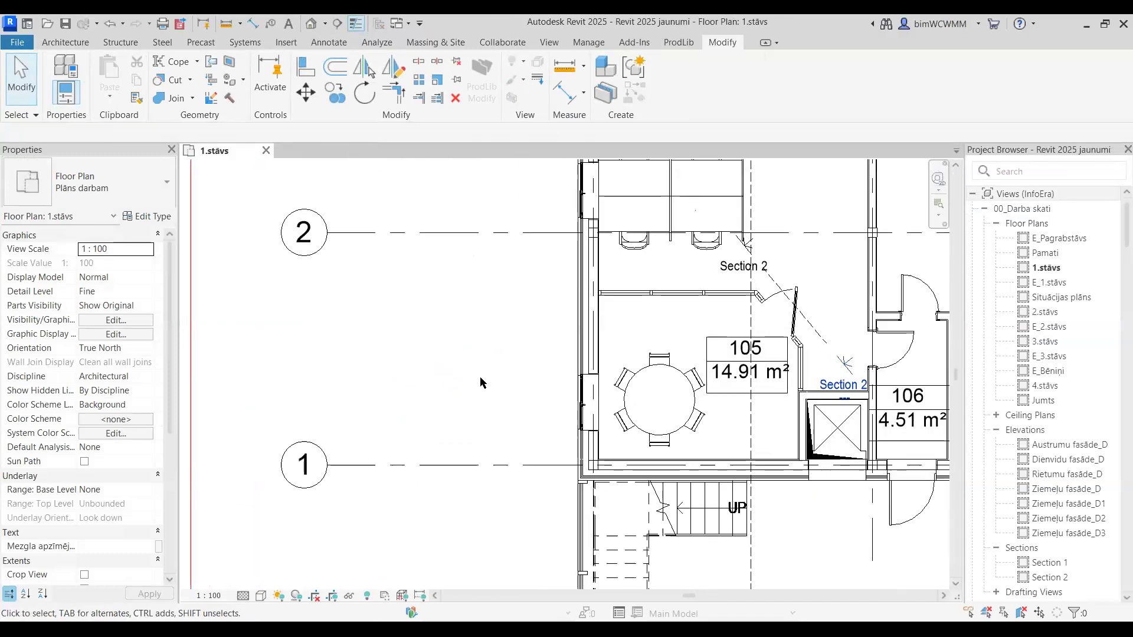
pyautogui.click(87, 43)
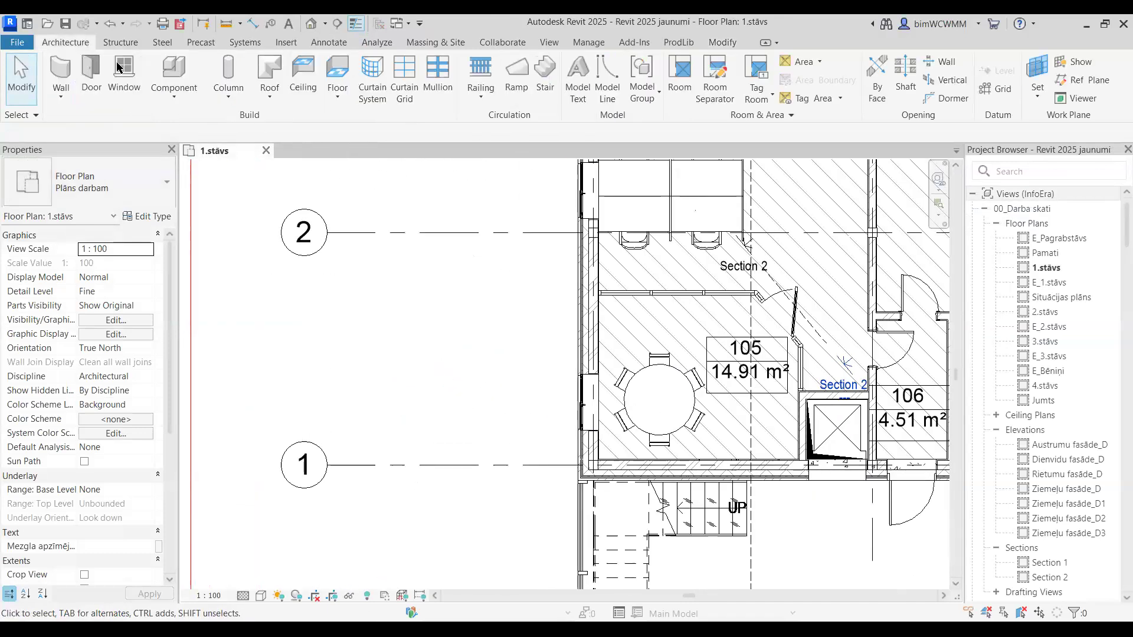
pyautogui.click(177, 72)
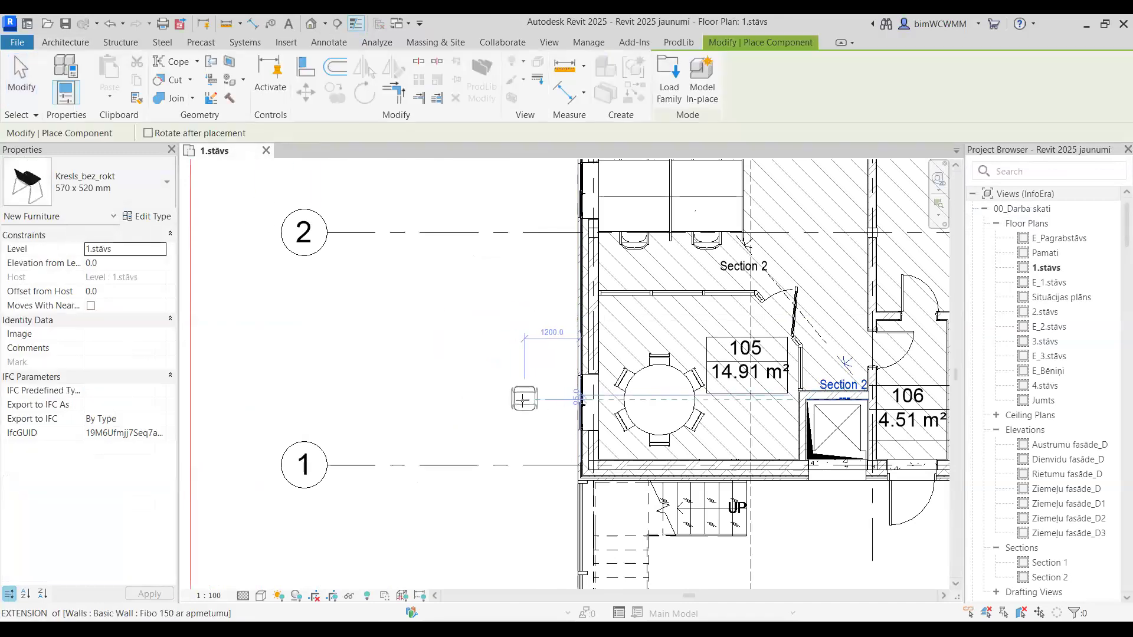
pyautogui.click(524, 399)
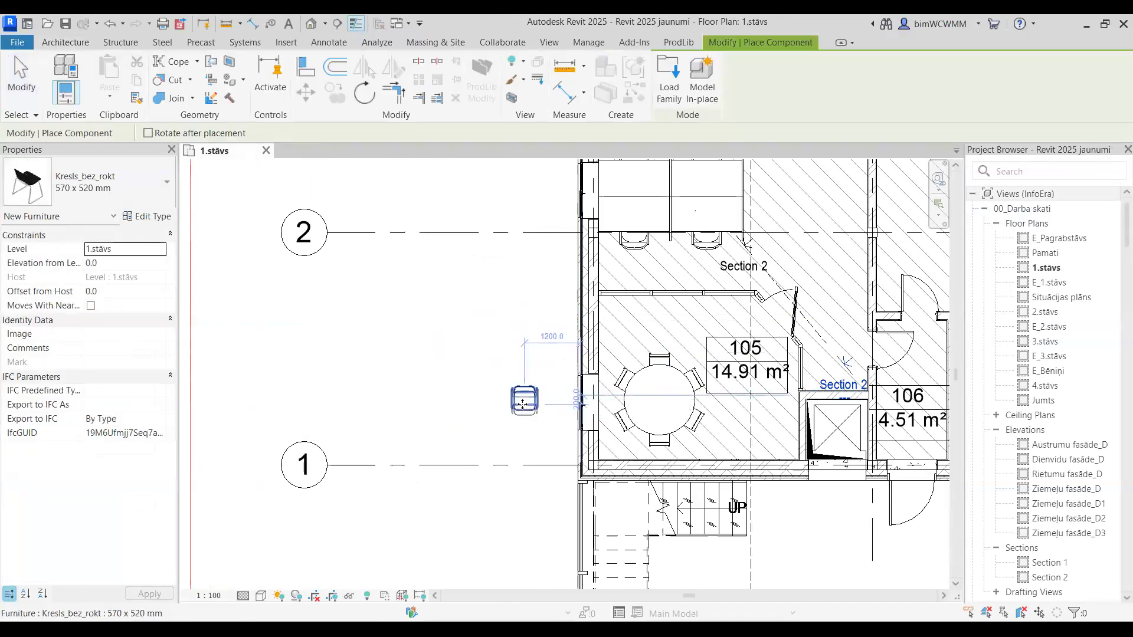
pyautogui.press('Escape')
pyautogui.press('Escape')
# - Create a grouped linear array of 6 from the chair, running away from the building, spaced by the distance to the 2nd item
pyautogui.scroll(2, 536, 403)
pyautogui.click(519, 397)
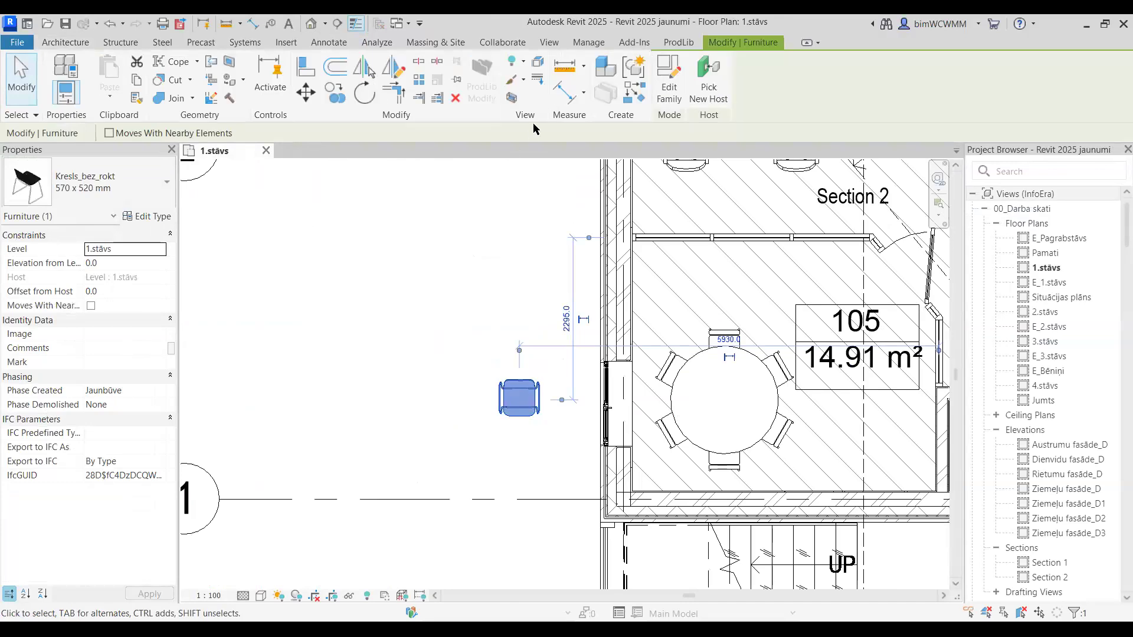
pyautogui.click(422, 81)
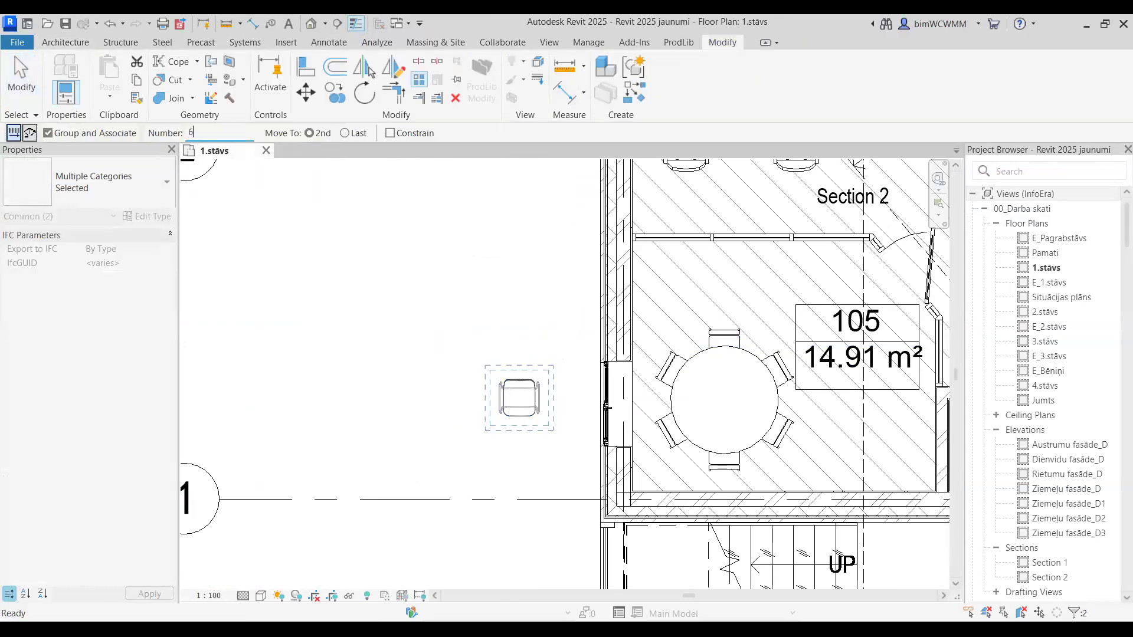
pyautogui.click(516, 414)
pyautogui.click(445, 407)
pyautogui.press('Escape')
pyautogui.press('Escape')
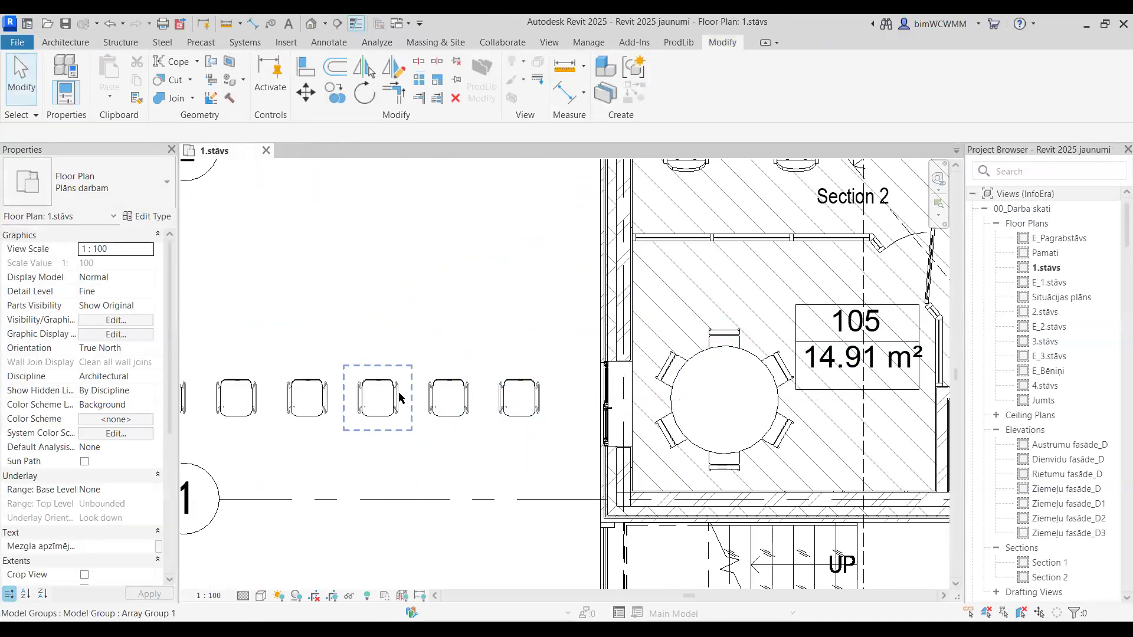
# - Change the chair array's count to 4 and reduce it further to 2
pyautogui.click(518, 396)
pyautogui.click(339, 339)
pyautogui.write('4')
pyautogui.press('Return')
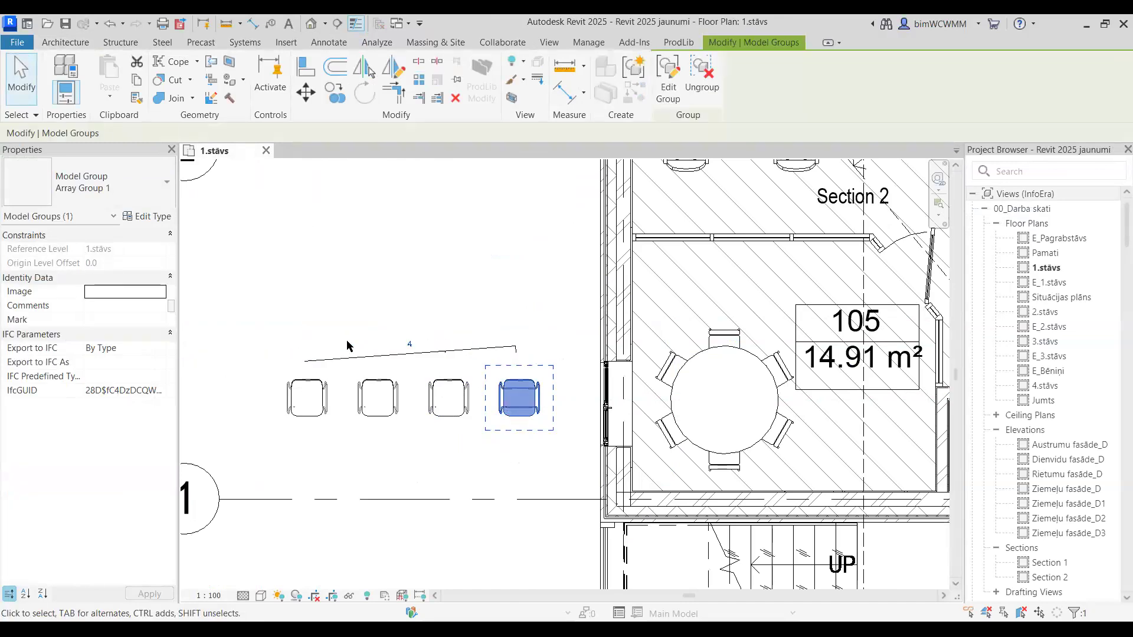
pyautogui.click(409, 344)
pyautogui.write('2')
pyautogui.press('Return')
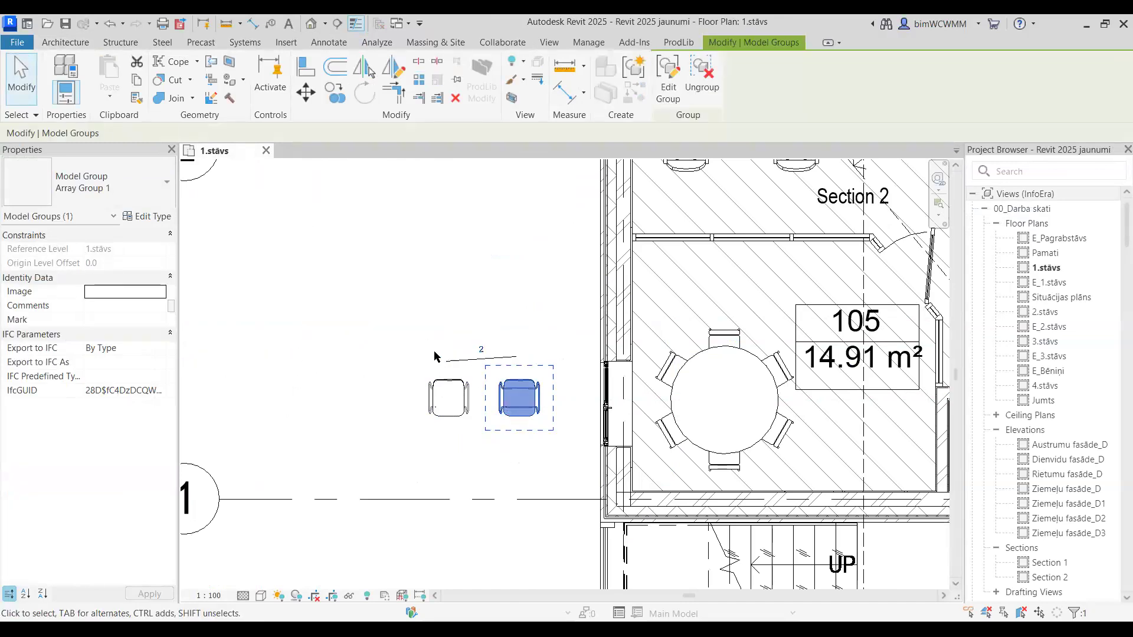
# - Try to set the chair array's count to 1, and re-enter 2 as the count
pyautogui.click(478, 347)
pyautogui.write('1')
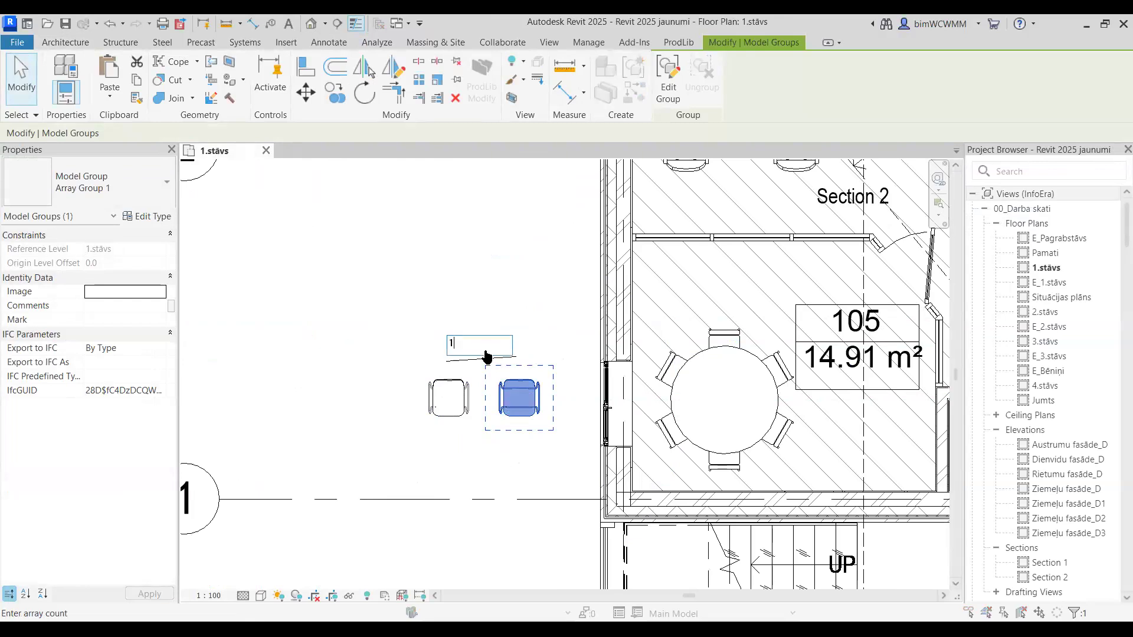
pyautogui.press('Return')
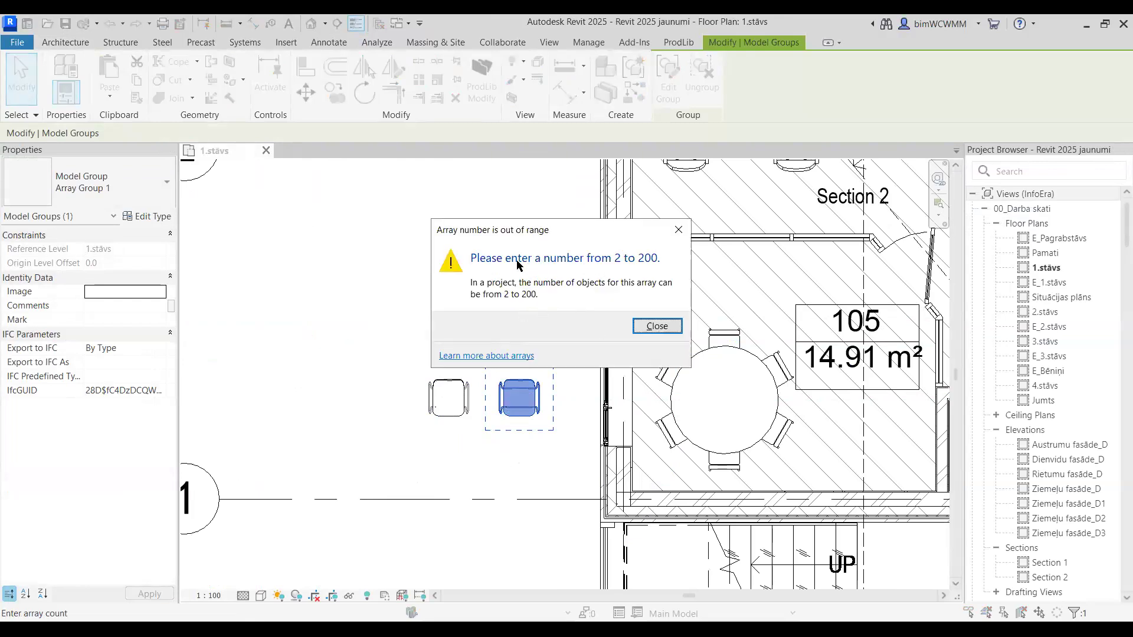
pyautogui.click(651, 329)
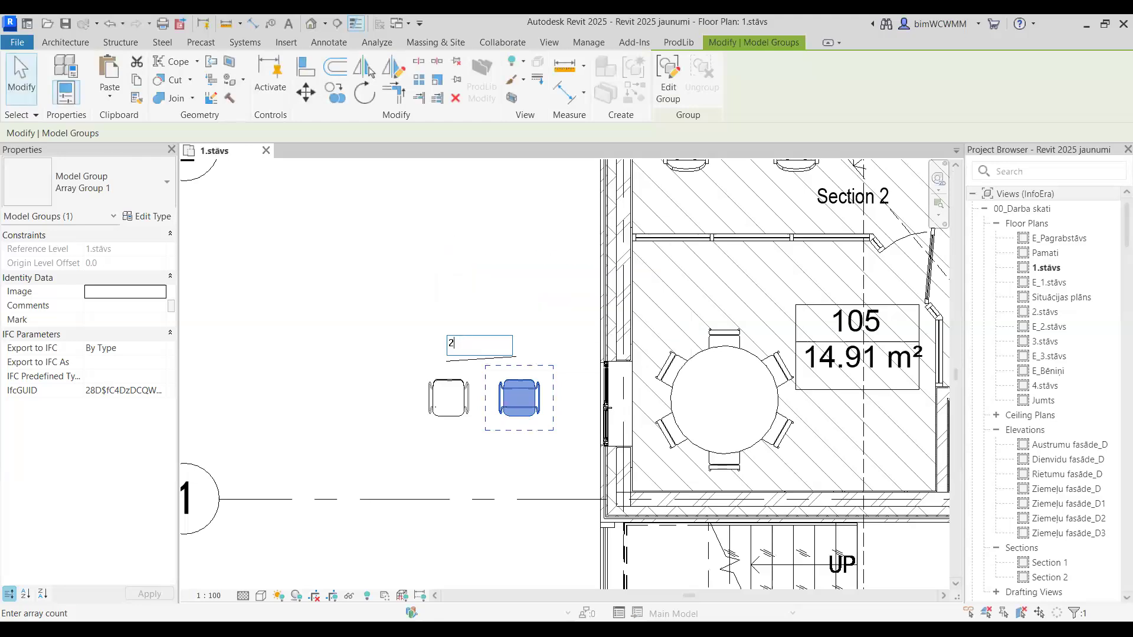
pyautogui.write('2')
pyautogui.press('Return')
pyautogui.press('Escape')
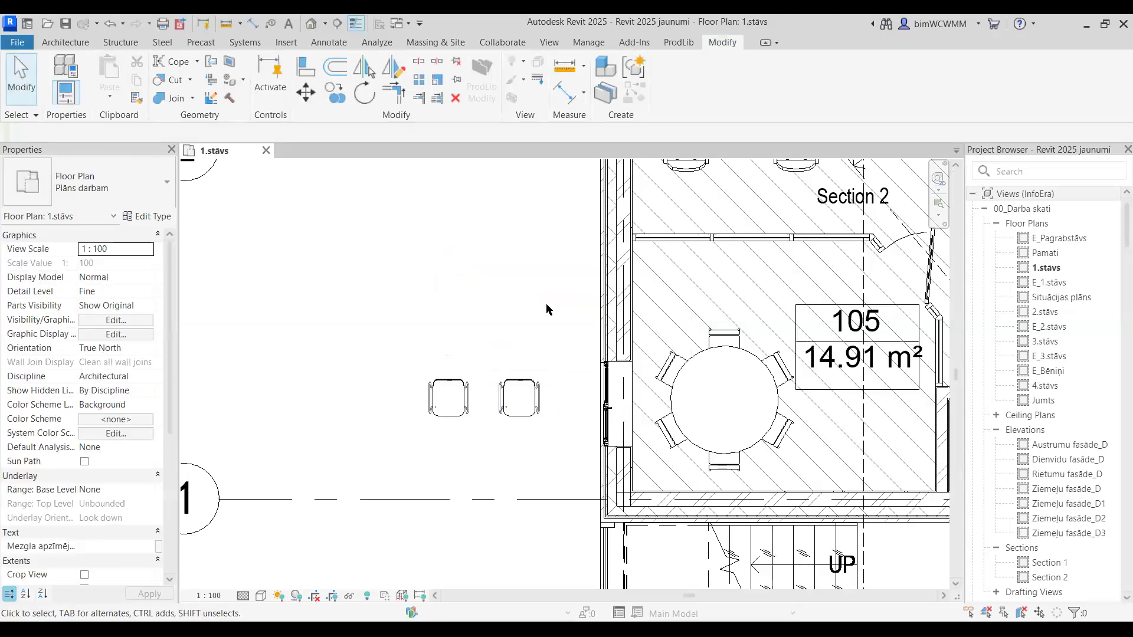
# - Review the type properties of the round dining table in room 105 without changing them
pyautogui.click(714, 354)
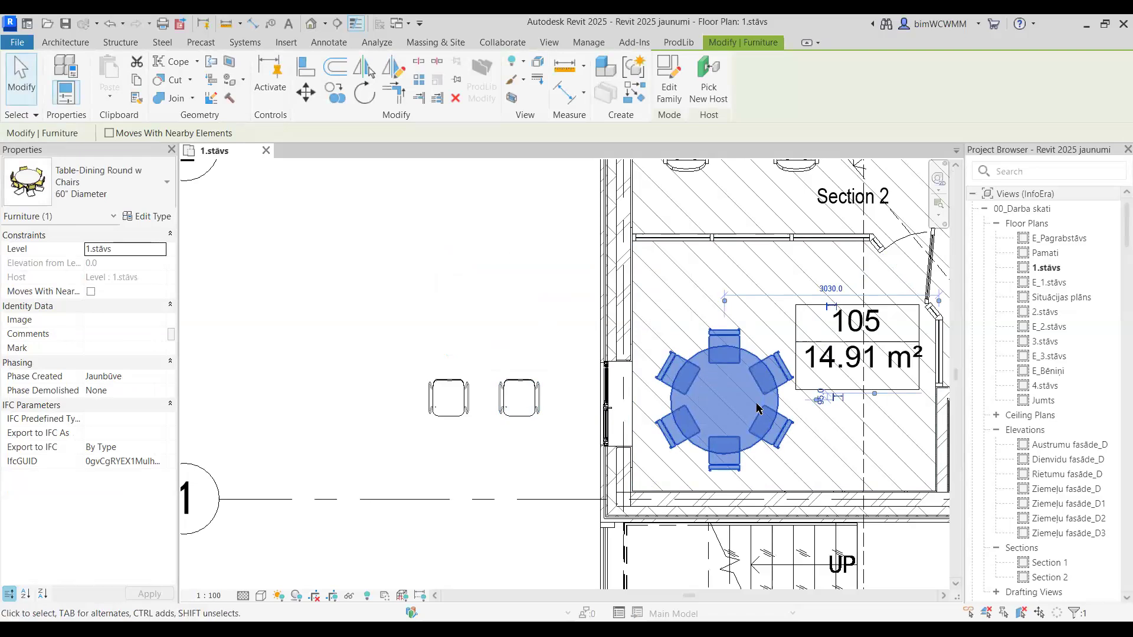
pyautogui.click(137, 218)
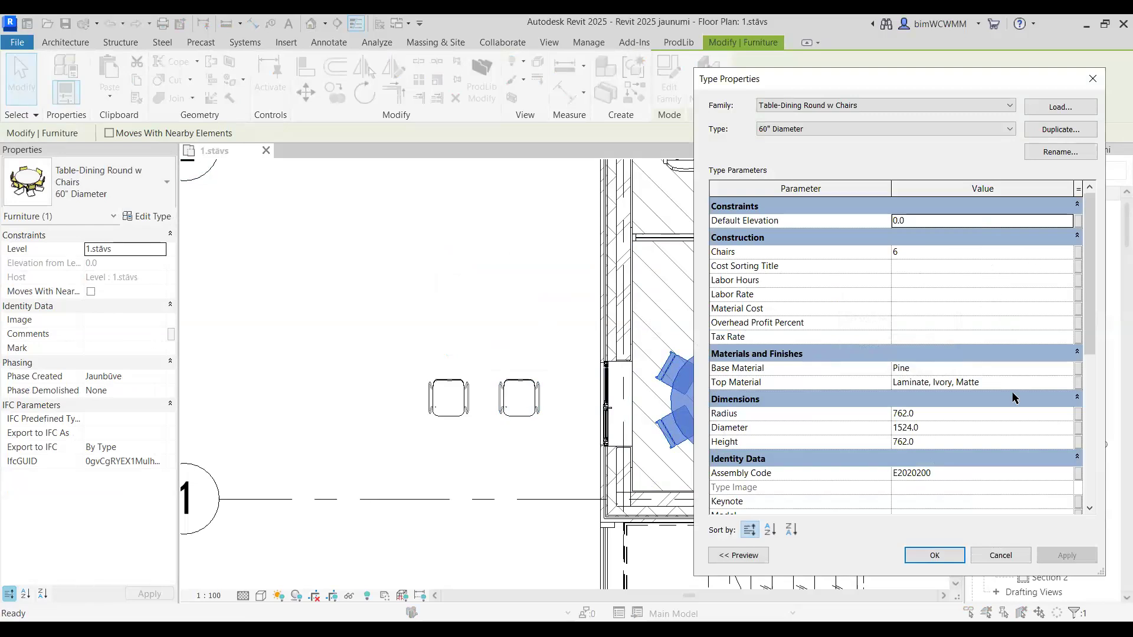
pyautogui.click(989, 555)
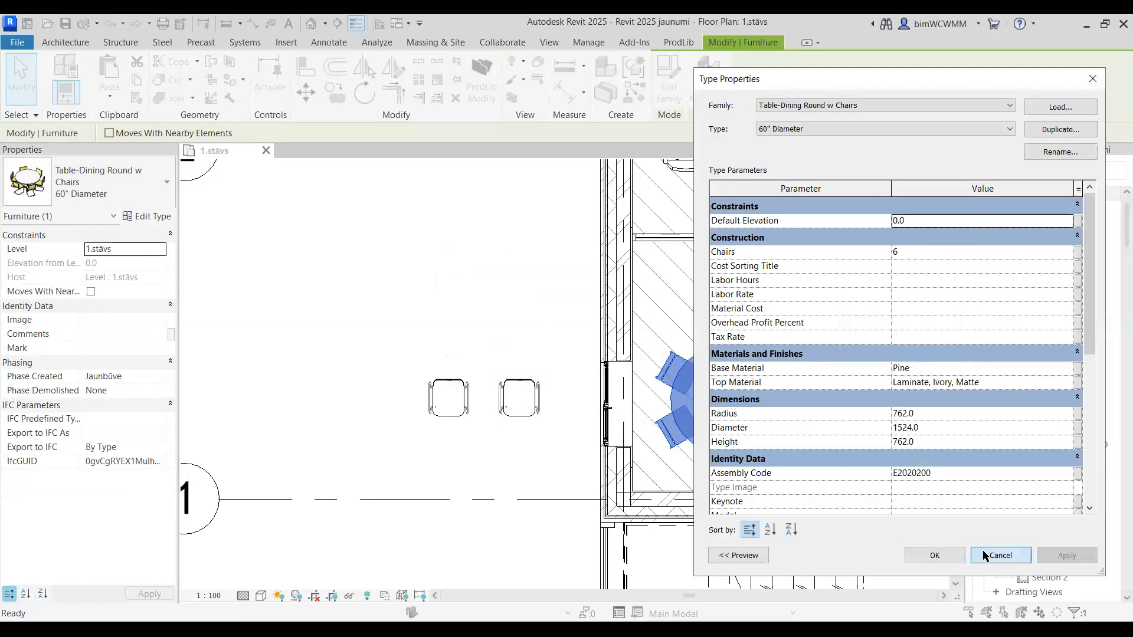
pyautogui.click(452, 298)
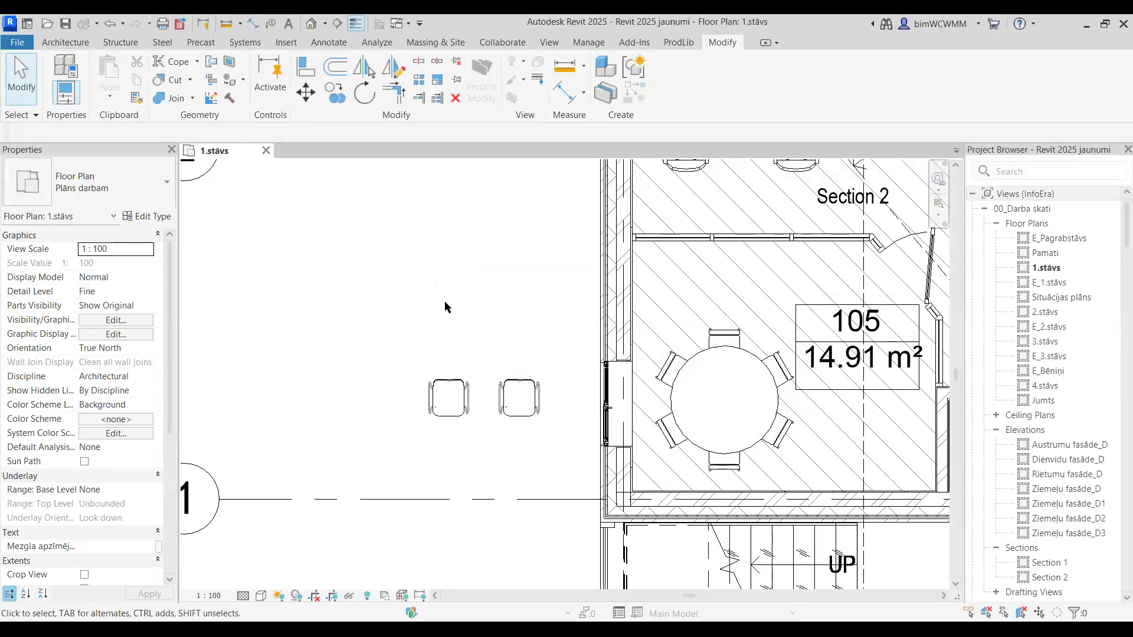
# - Delete both arrayed chairs outside the building
pyautogui.scroll(-2, 444, 301)
pyautogui.click(526, 410)
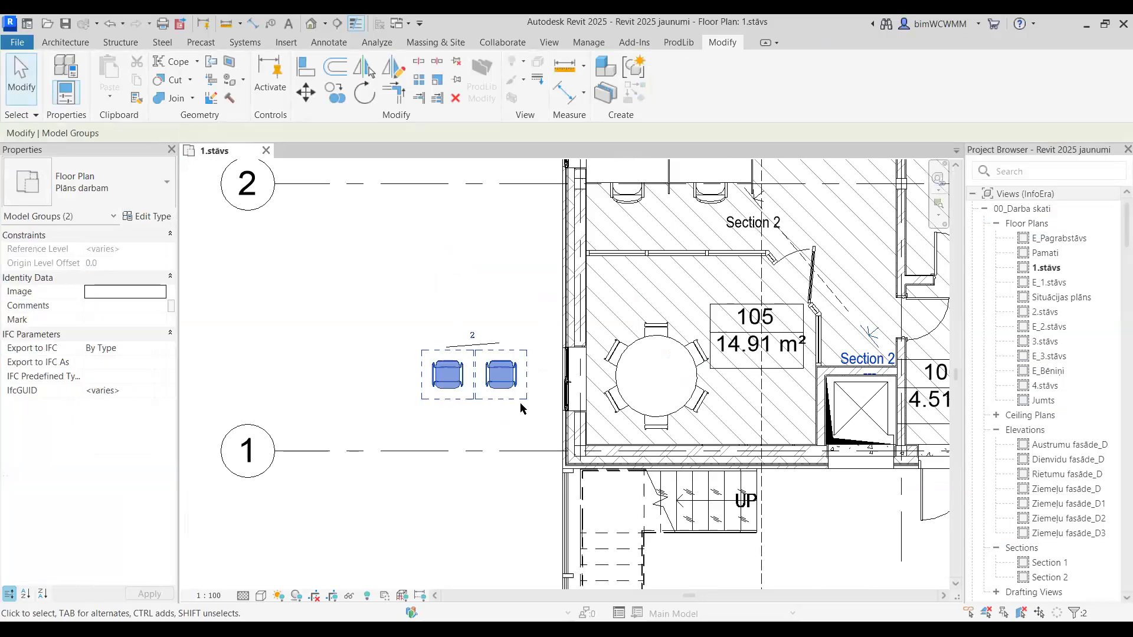
pyautogui.press('Escape')
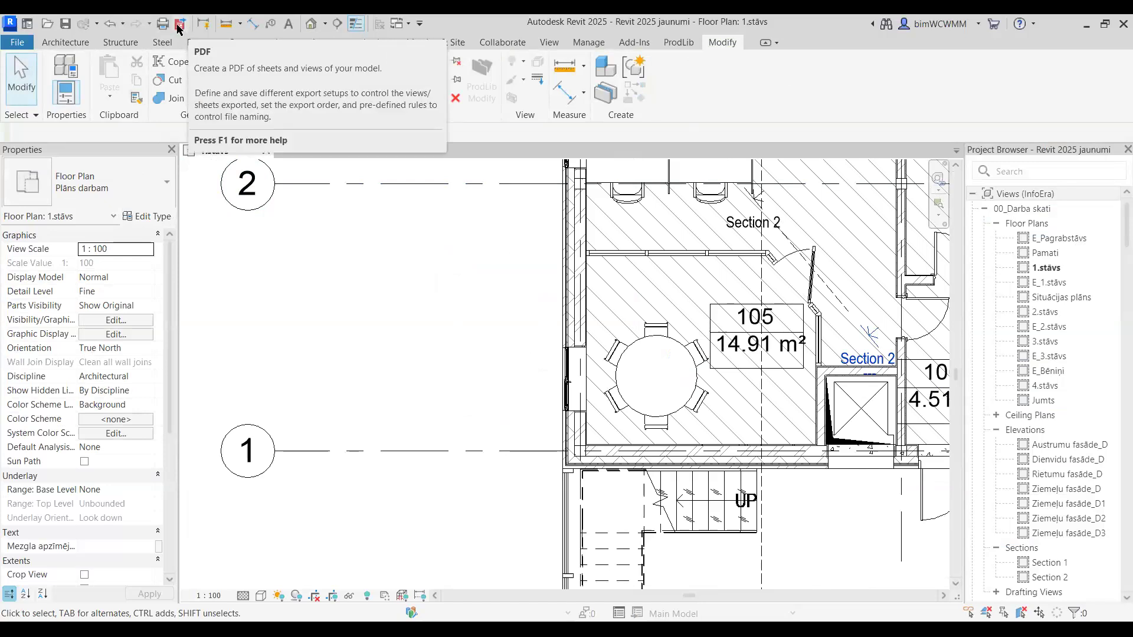
# - Turn on background export in the PDF export options and close them without exporting
pyautogui.click(179, 26)
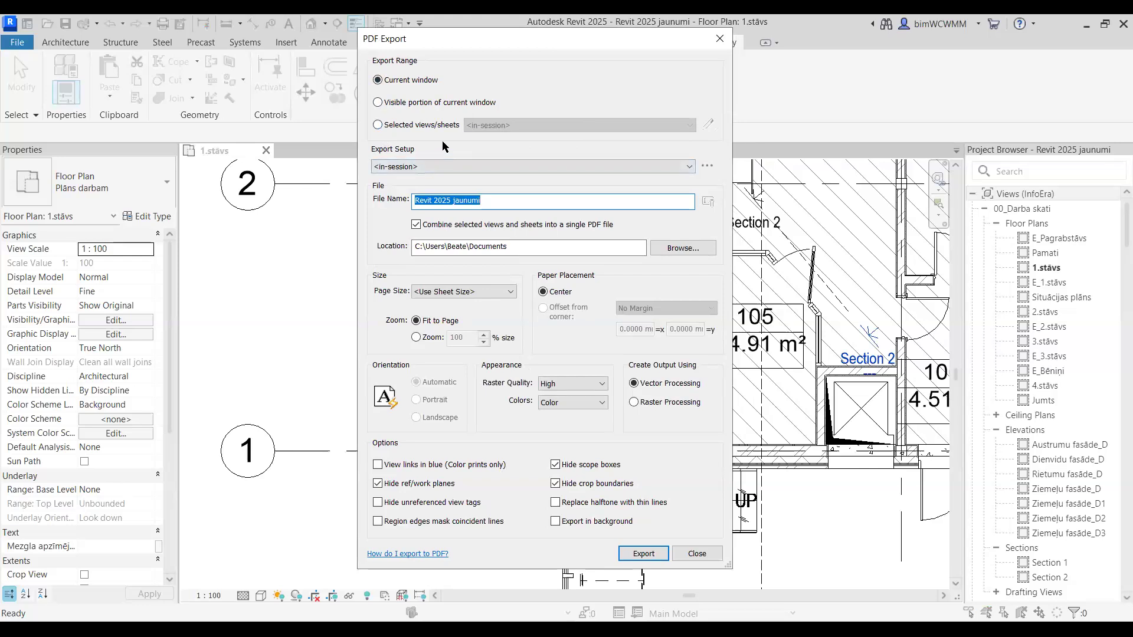
pyautogui.click(555, 522)
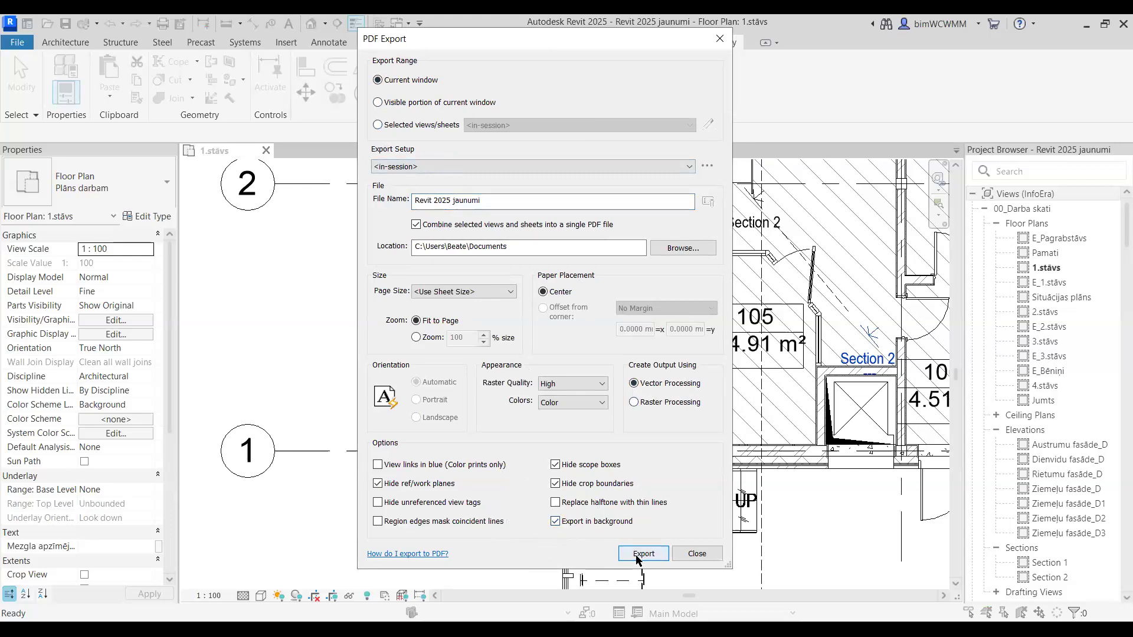
pyautogui.click(689, 554)
pyautogui.moveTo(528, 353); pyautogui.dragTo(318, 307, button='middle')
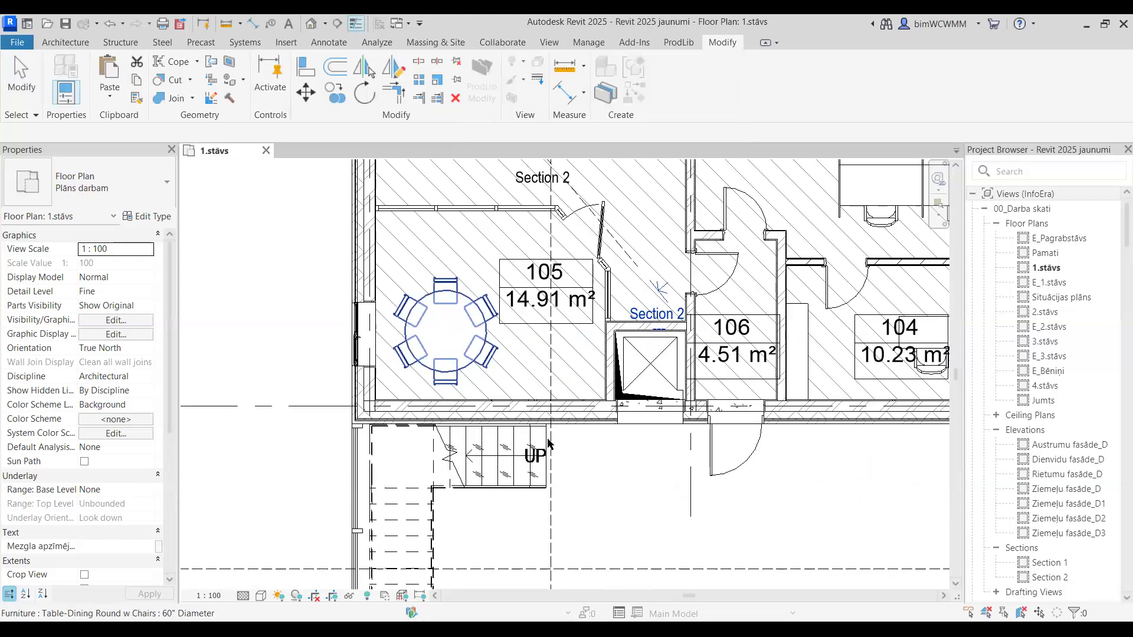
# - Draw a horizontal Generic - 200mm wall about 4400 mm long in the empty area west of the building
pyautogui.scroll(-2, 400, 363)
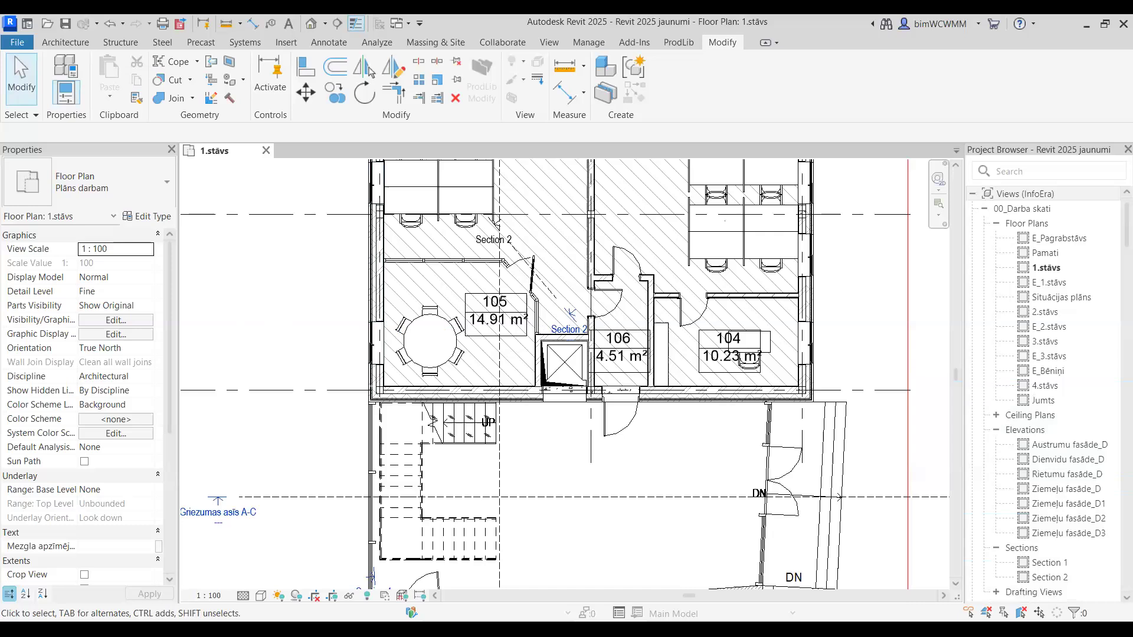
pyautogui.scroll(-3, 463, 345)
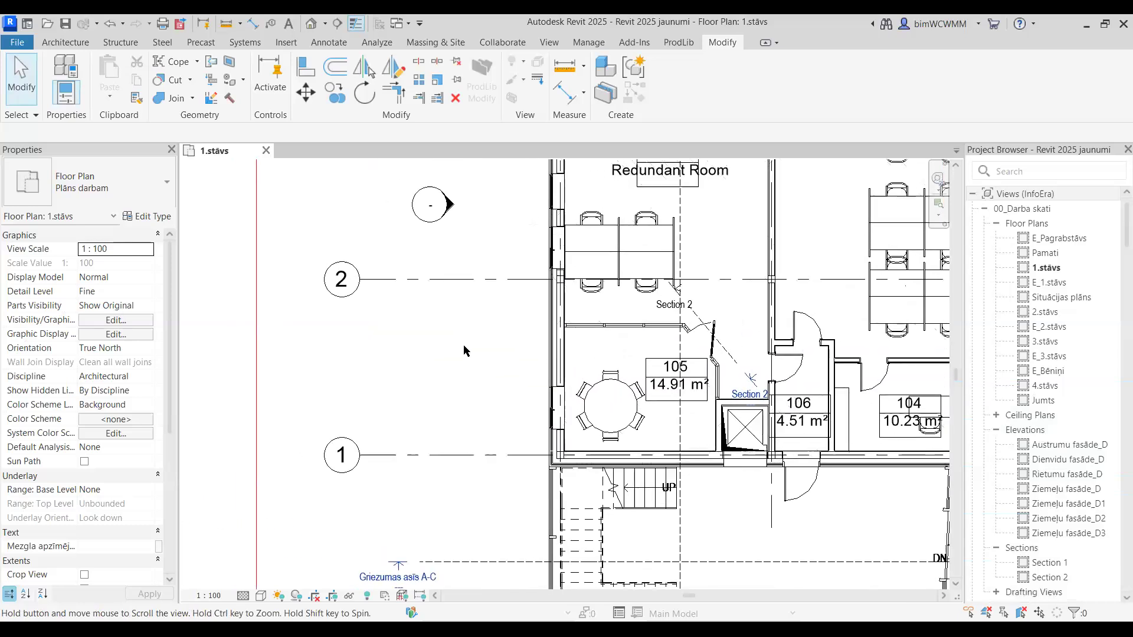
pyautogui.click(74, 45)
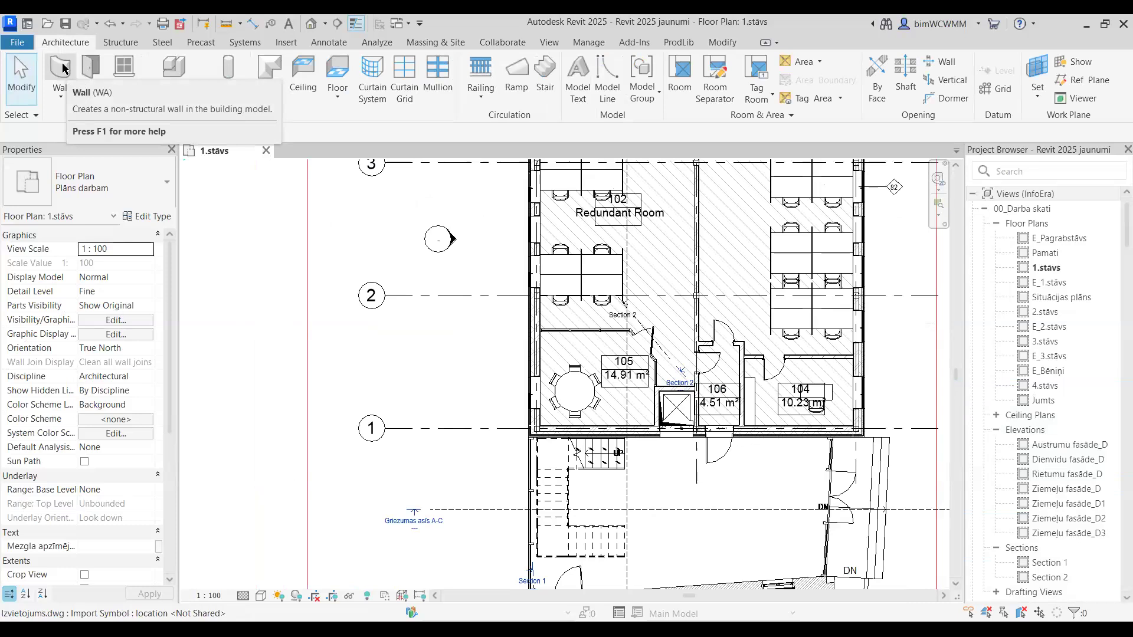
pyautogui.click(62, 69)
pyautogui.moveTo(354, 336); pyautogui.dragTo(442, 390, button='middle')
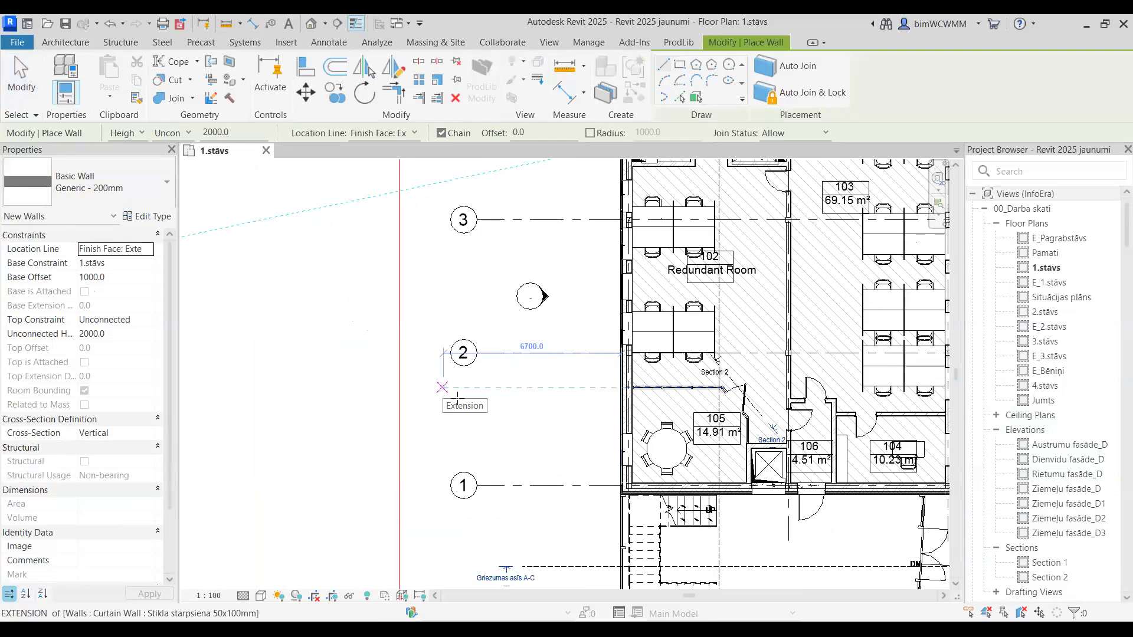
pyautogui.moveTo(472, 385); pyautogui.dragTo(515, 479, button='middle')
pyautogui.scroll(-3, 514, 479)
pyautogui.moveTo(464, 330); pyautogui.dragTo(462, 236, button='middle')
pyautogui.scroll(3, 461, 388)
pyautogui.moveTo(396, 378); pyautogui.dragTo(672, 384, button='middle')
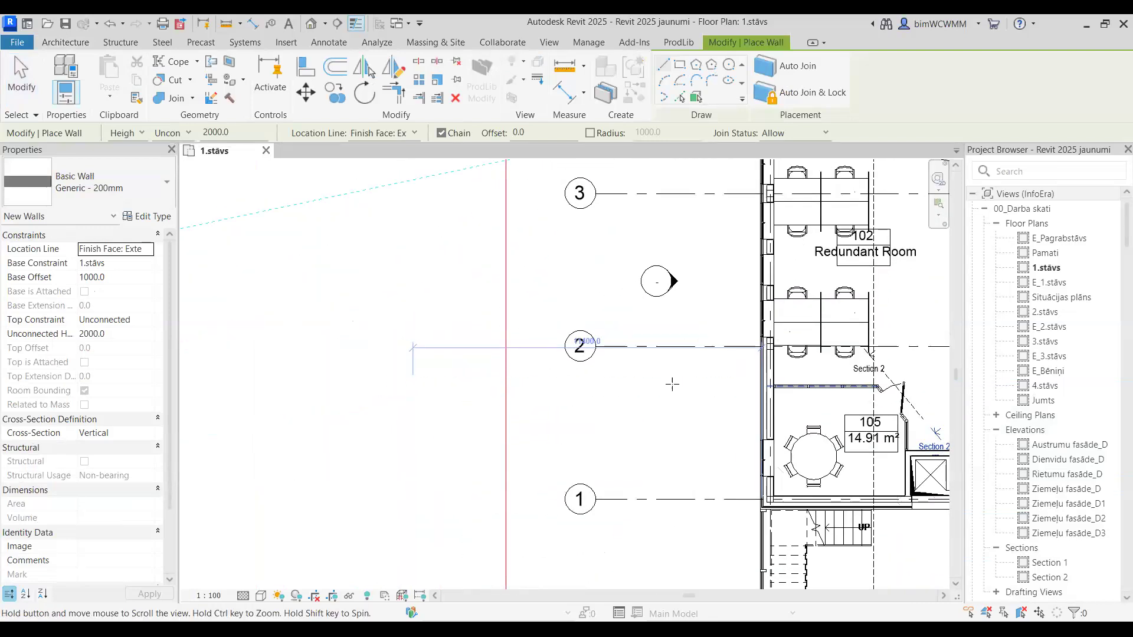
pyautogui.click(469, 387)
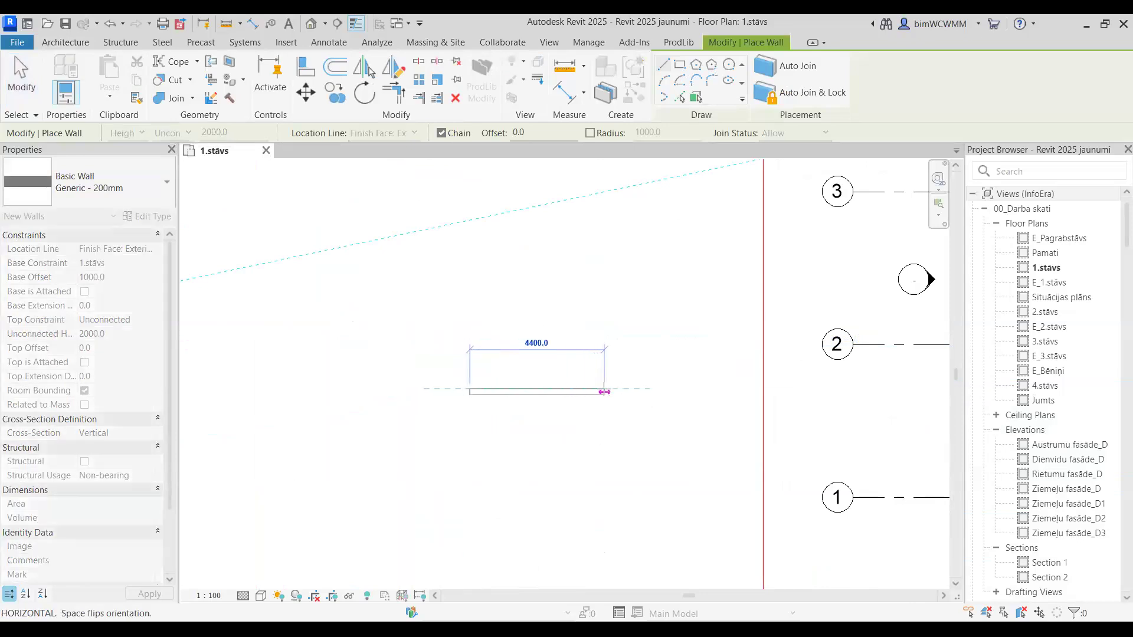
pyautogui.click(605, 389)
pyautogui.press('Escape')
# - Draw a second 4400 mm wall directly against the lower face of the first one, without automatic joining
pyautogui.scroll(2, 453, 383)
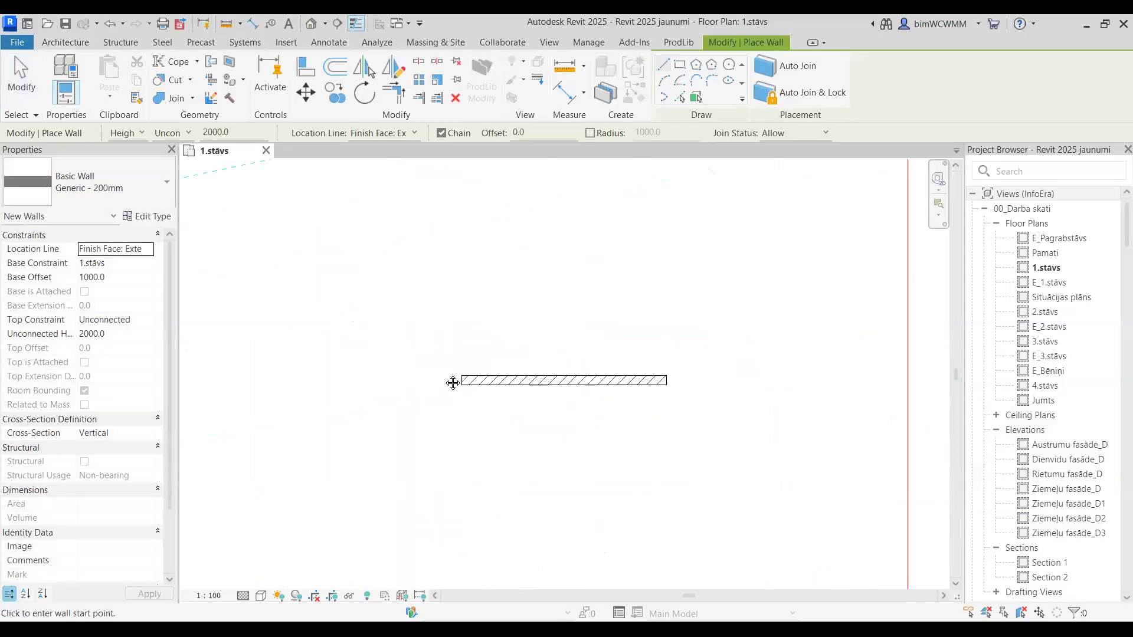
pyautogui.moveTo(452, 383); pyautogui.dragTo(407, 340, button='middle')
pyautogui.scroll(1, 423, 354)
pyautogui.click(415, 340)
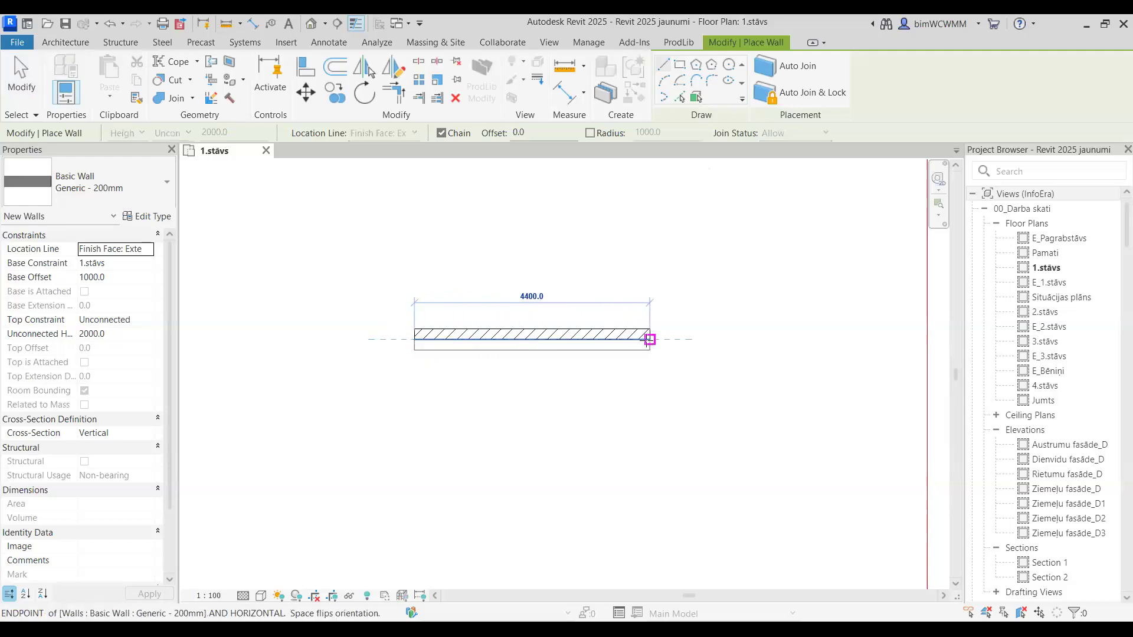
pyautogui.click(650, 340)
pyautogui.press('Escape')
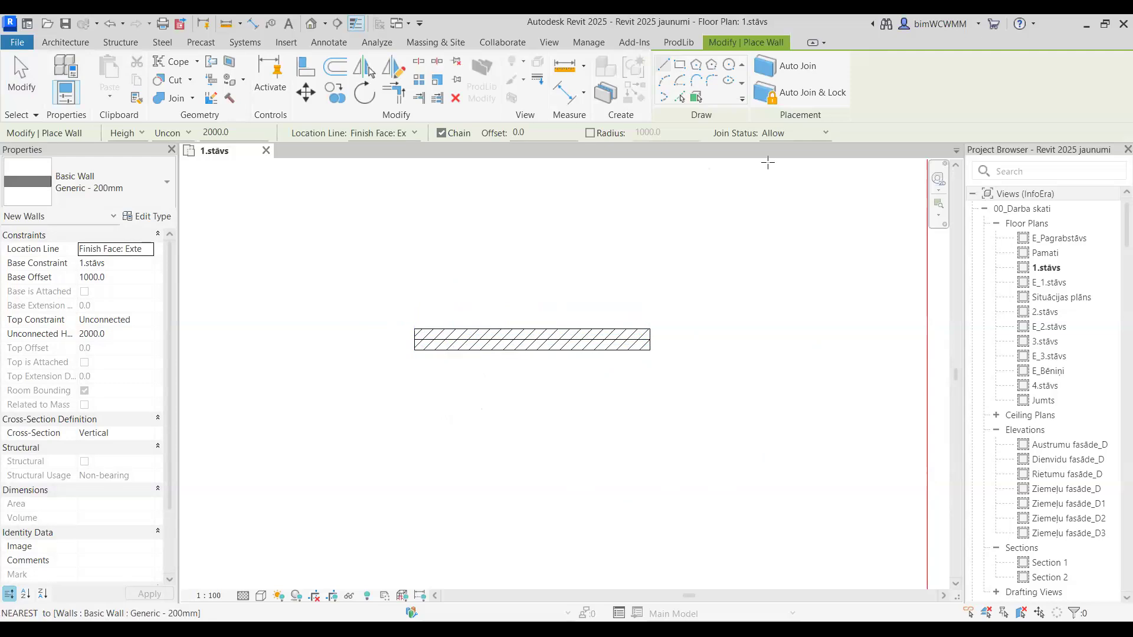
# - Turn on Auto Join and draw a second pair of touching 4400 mm walls below the first pair
pyautogui.click(797, 66)
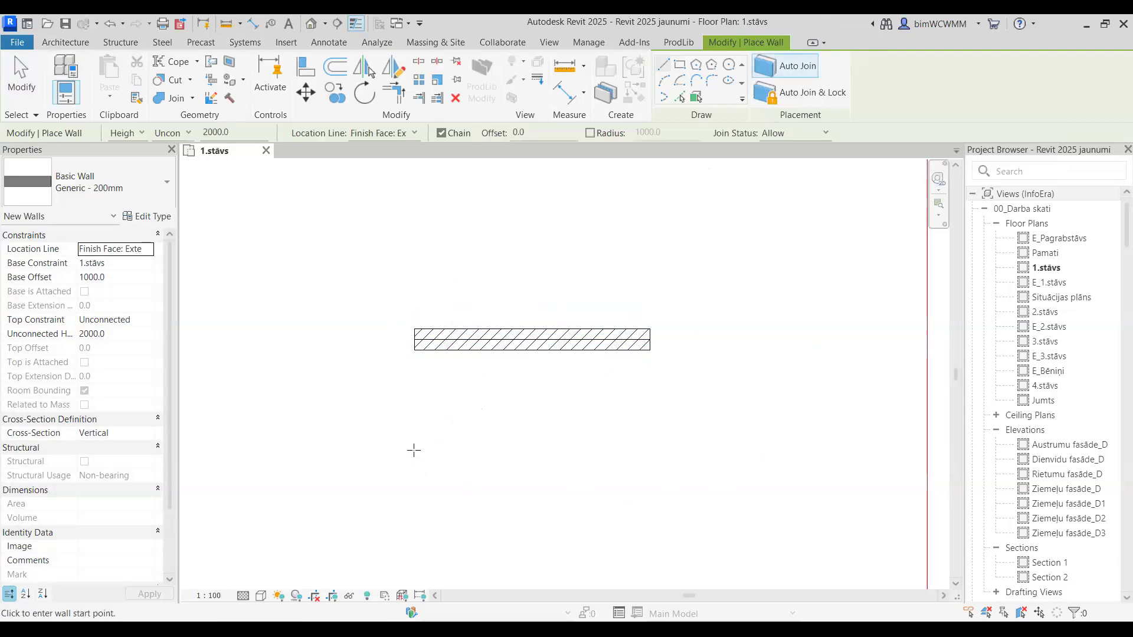
pyautogui.click(413, 468)
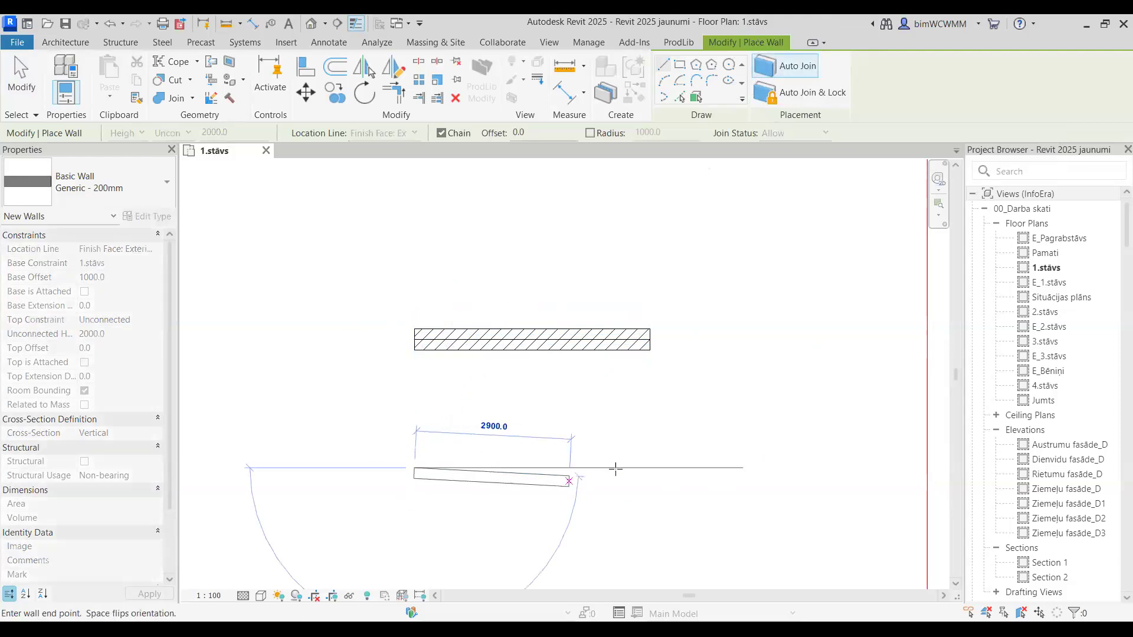
pyautogui.press('Escape')
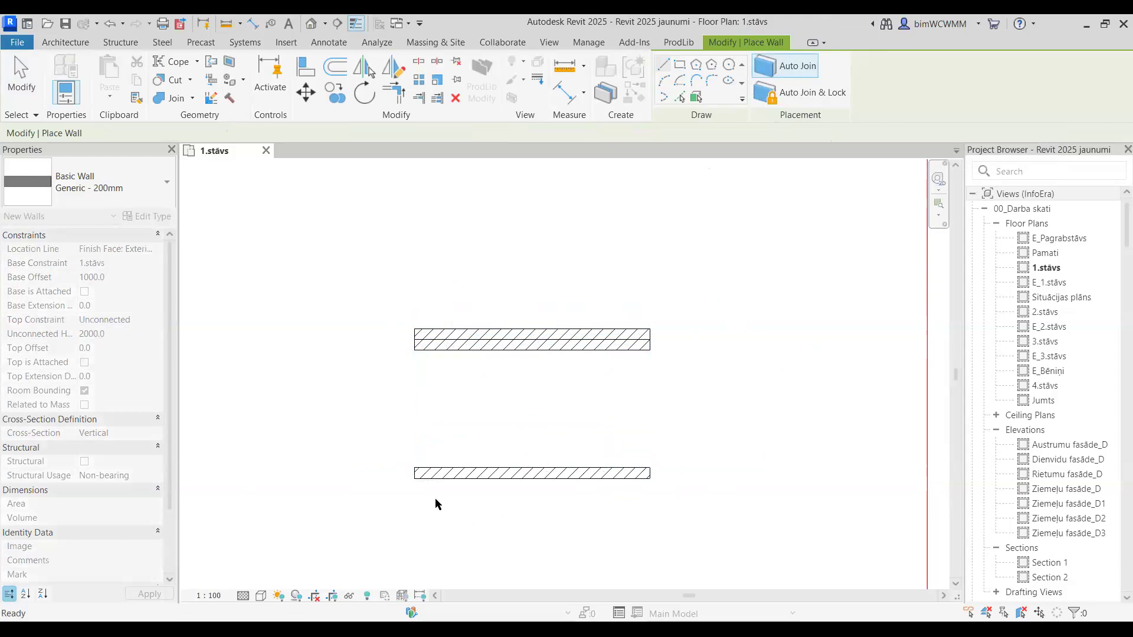
pyautogui.click(415, 478)
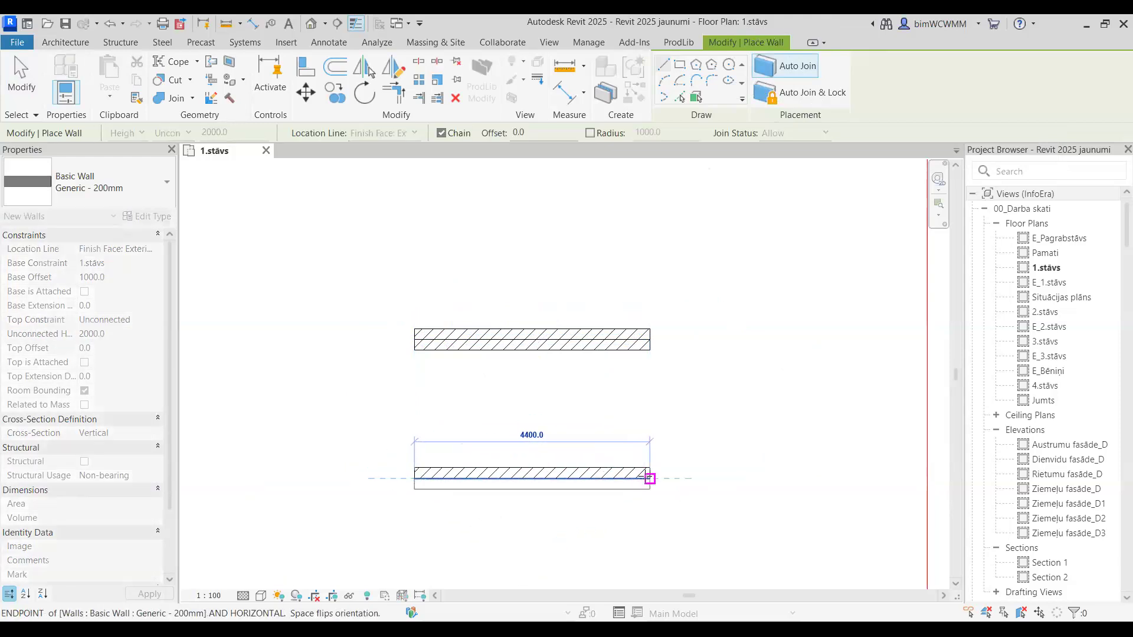
pyautogui.click(650, 478)
pyautogui.press('Escape')
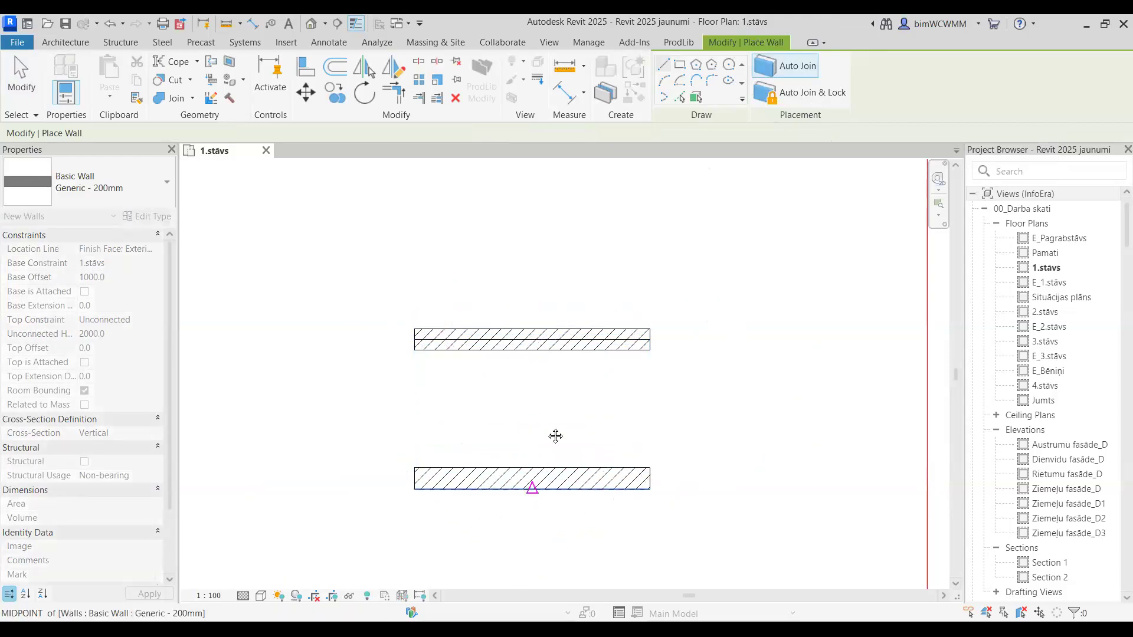
# - Switch to Auto Join & Lock and draw a third pair of touching 4400 mm walls below the second pair
pyautogui.moveTo(435, 491); pyautogui.dragTo(456, 322, button='middle')
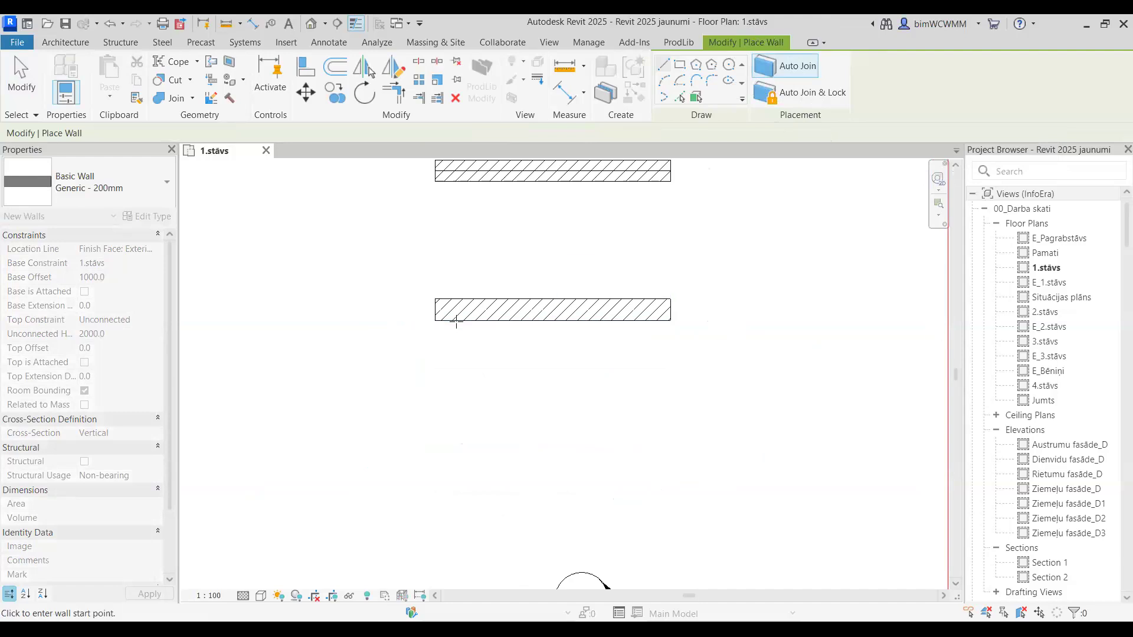
pyautogui.click(772, 102)
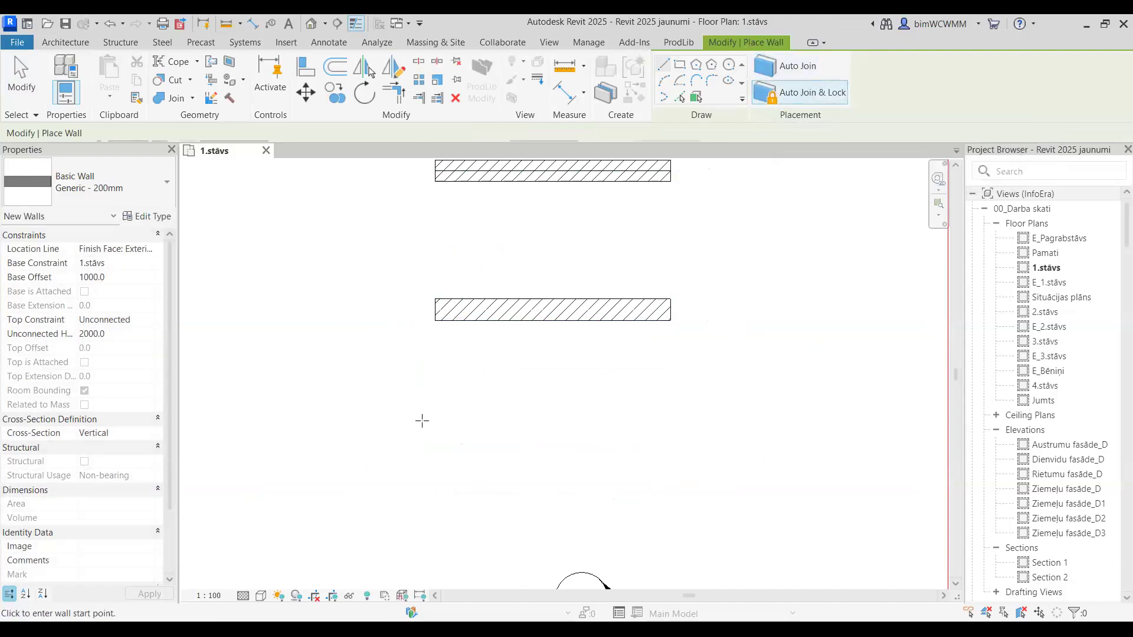
pyautogui.click(435, 449)
pyautogui.click(675, 449)
pyautogui.click(435, 459)
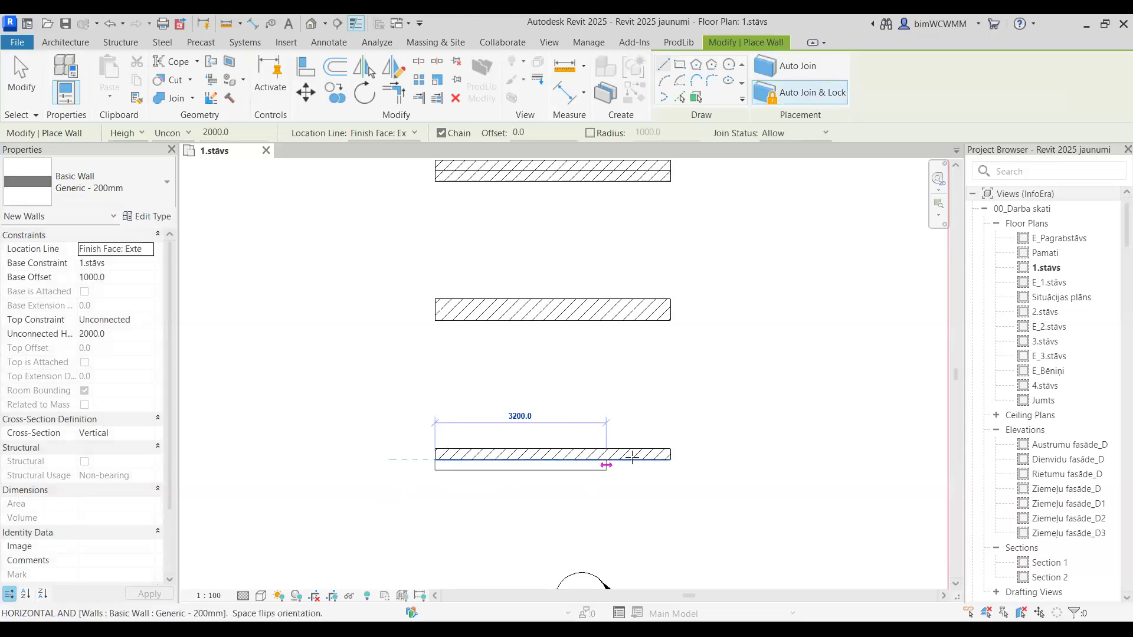
pyautogui.click(670, 460)
pyautogui.press('Escape')
pyautogui.press('Escape')
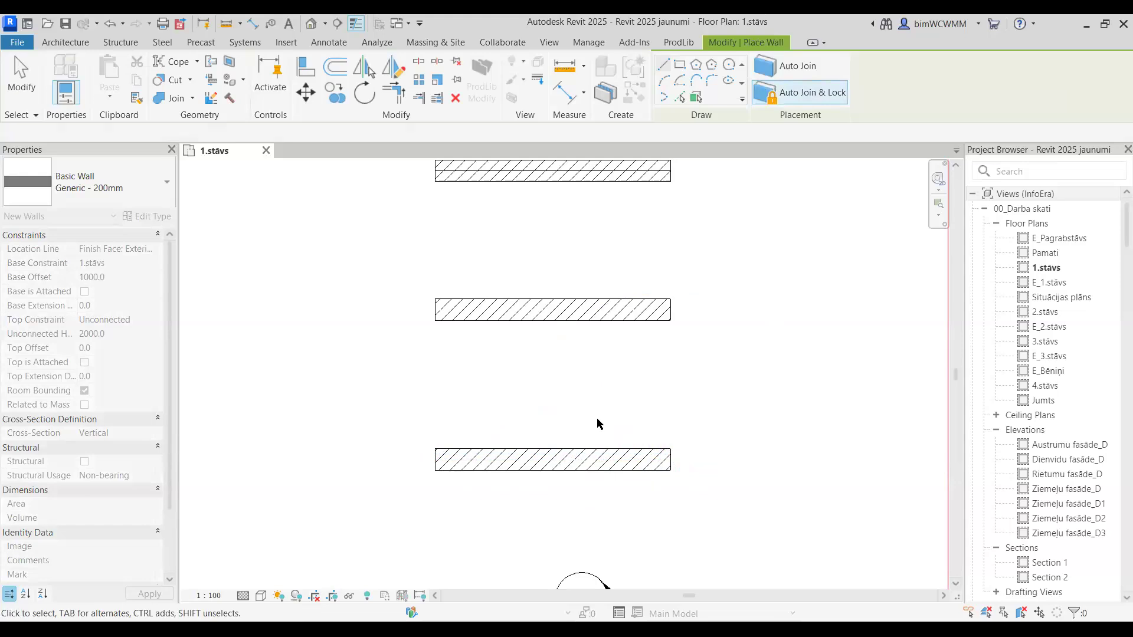
# - Place a 1050x2100 mm door at the middle of each of the three wall pairs
pyautogui.scroll(-2, 597, 423)
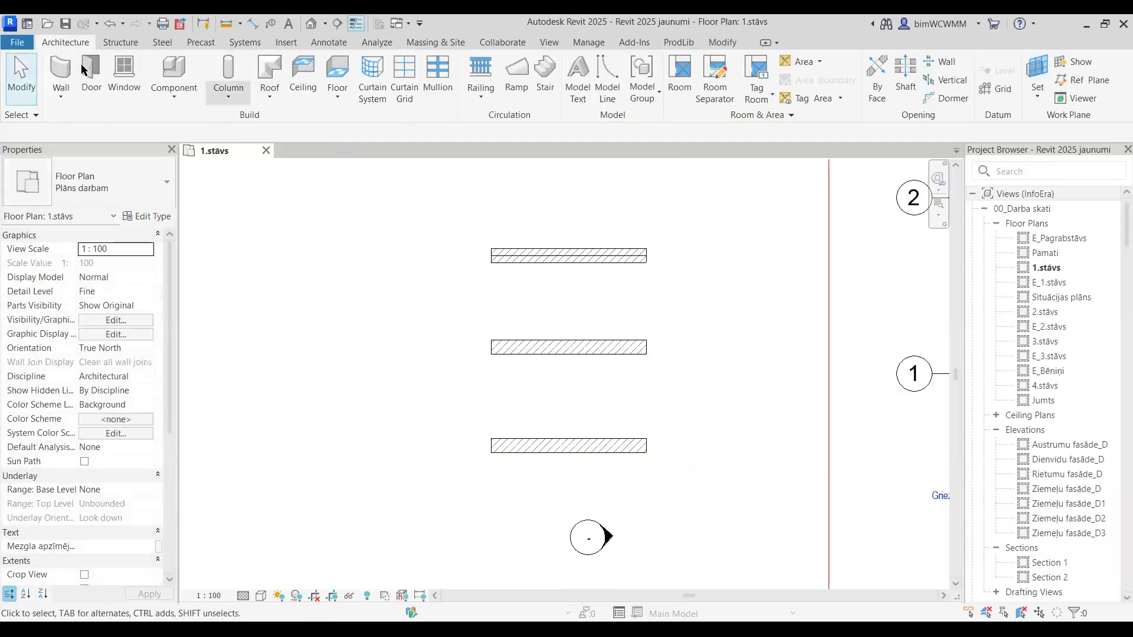
pyautogui.click(567, 260)
pyautogui.click(567, 353)
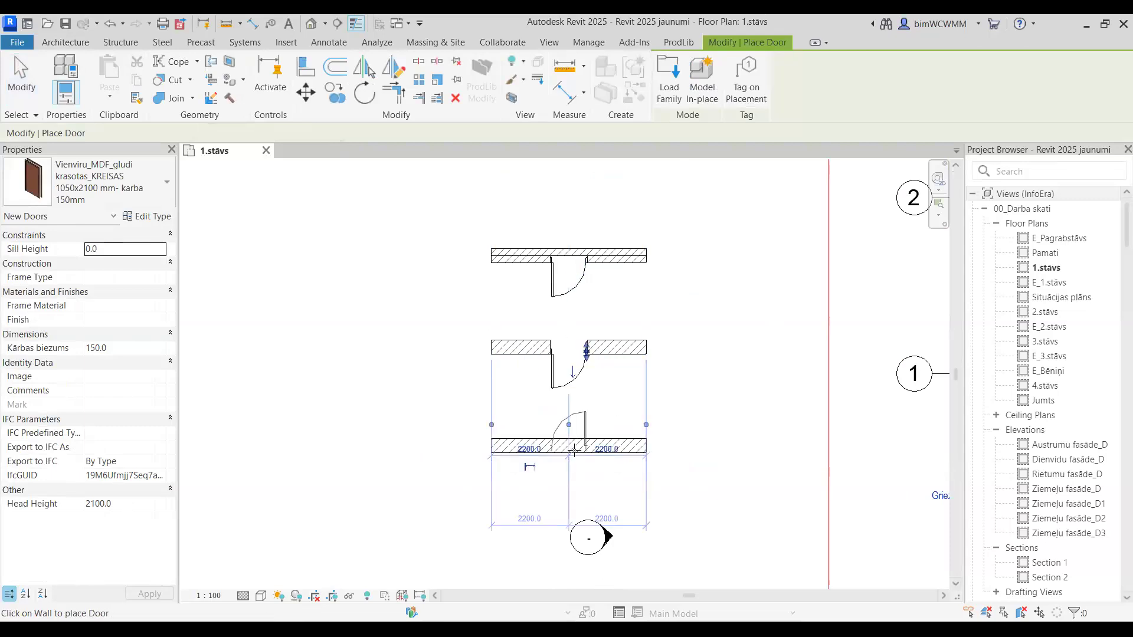
pyautogui.click(567, 446)
pyautogui.press('Escape')
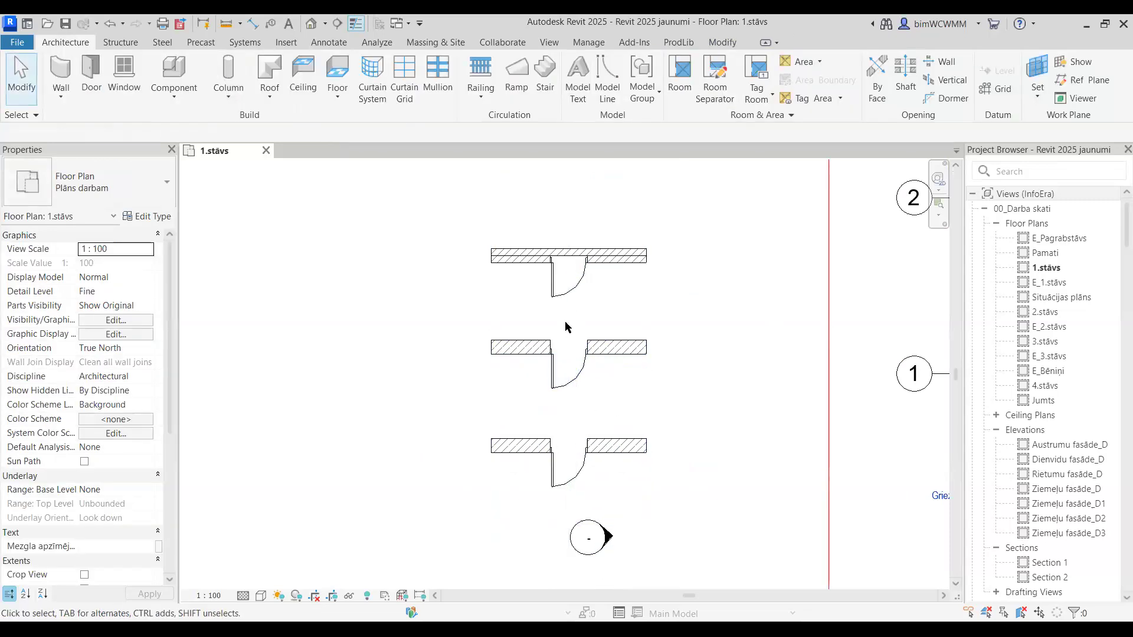
# - Compare how the doors cut the three wall pairs, and review the Join Geometry command and the wall join placement options
pyautogui.scroll(4, 557, 329)
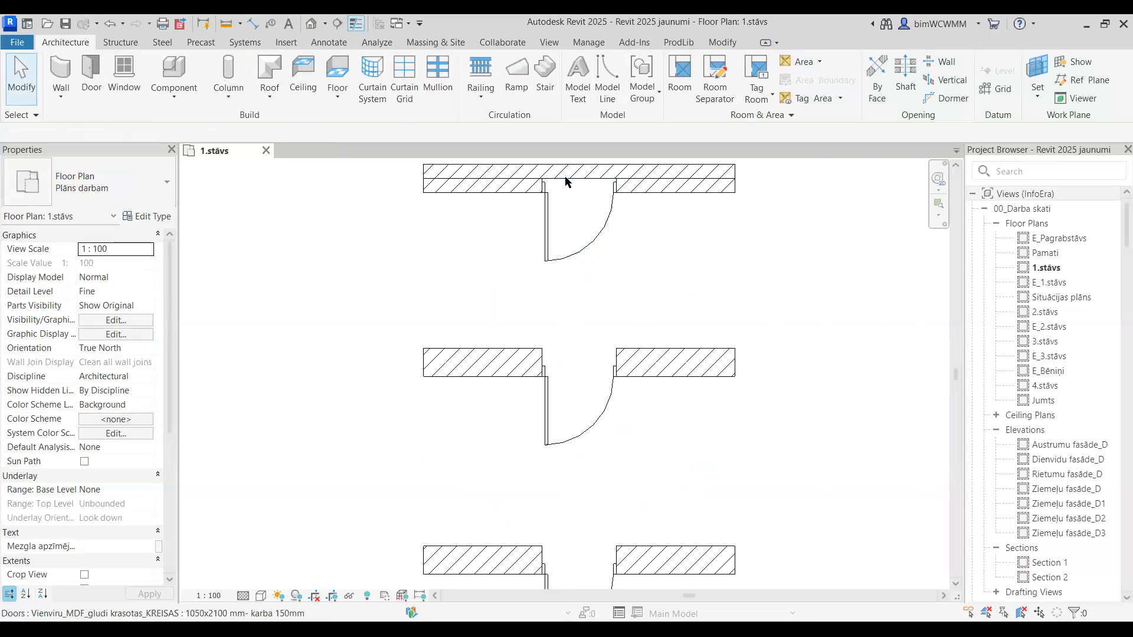
pyautogui.moveTo(538, 186); pyautogui.dragTo(511, 154, button='middle')
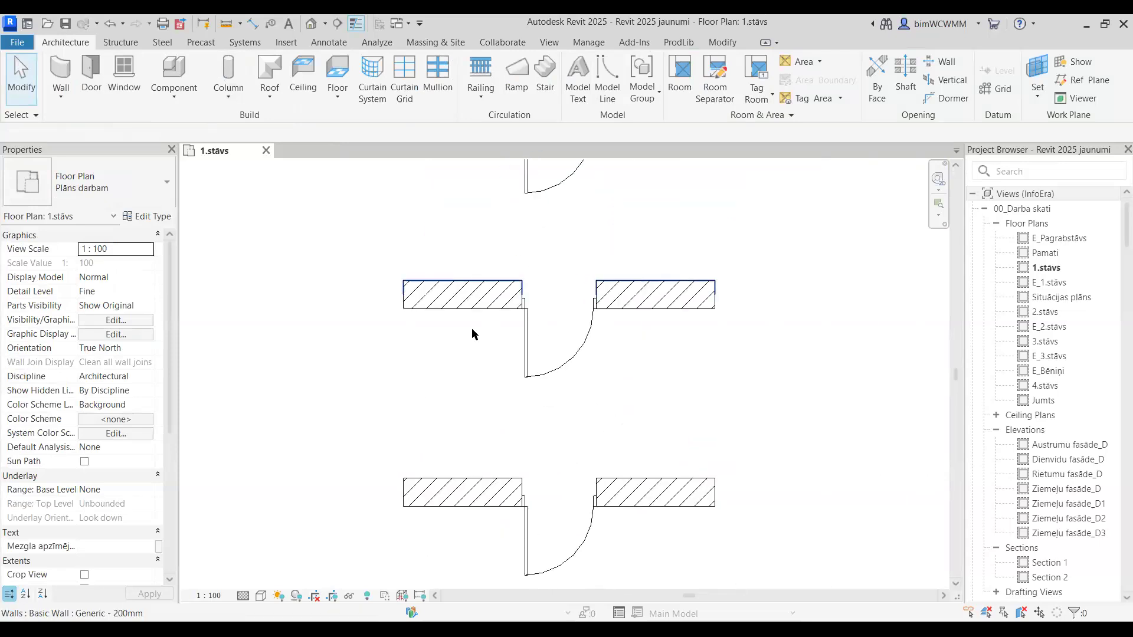
pyautogui.scroll(-2, 478, 425)
pyautogui.moveTo(469, 299); pyautogui.dragTo(473, 347, button='middle')
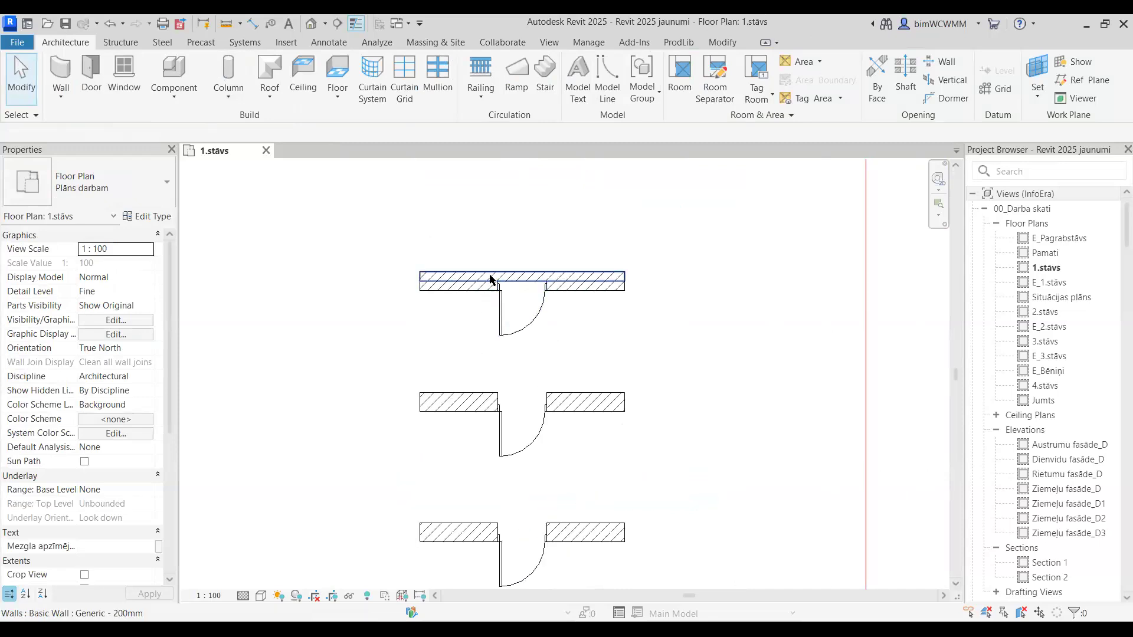
pyautogui.click(724, 41)
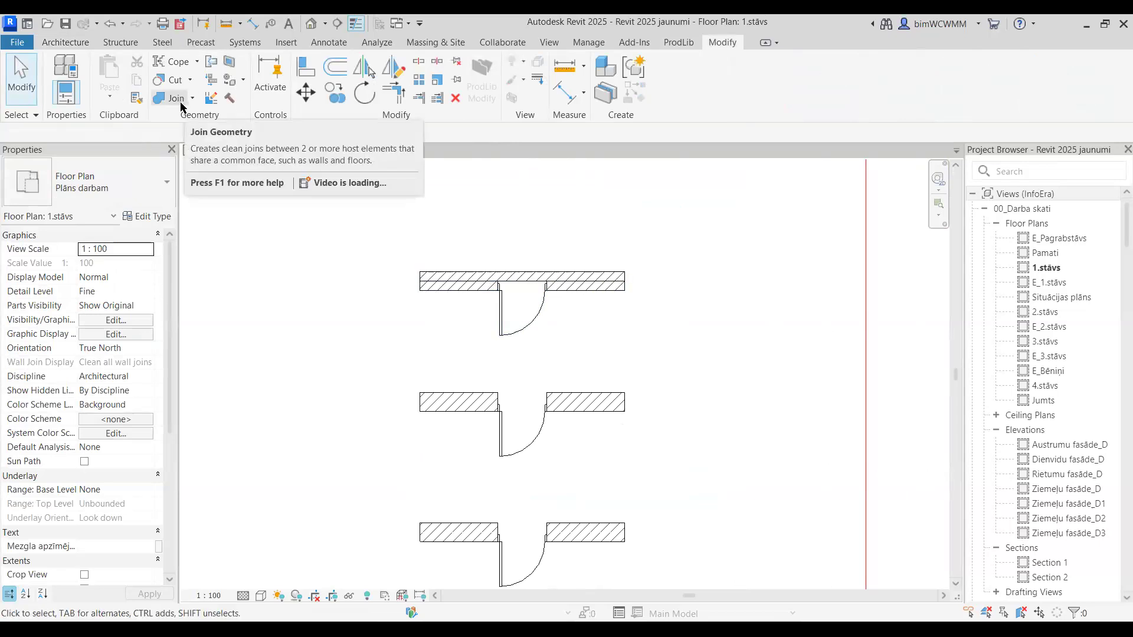
pyautogui.click(81, 45)
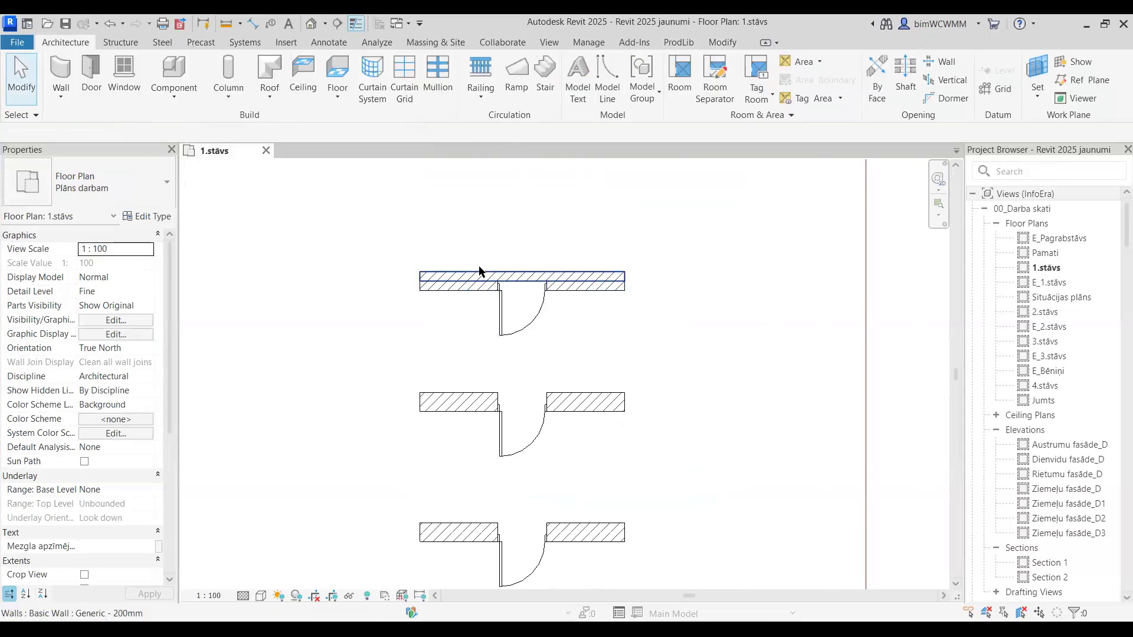
pyautogui.click(60, 71)
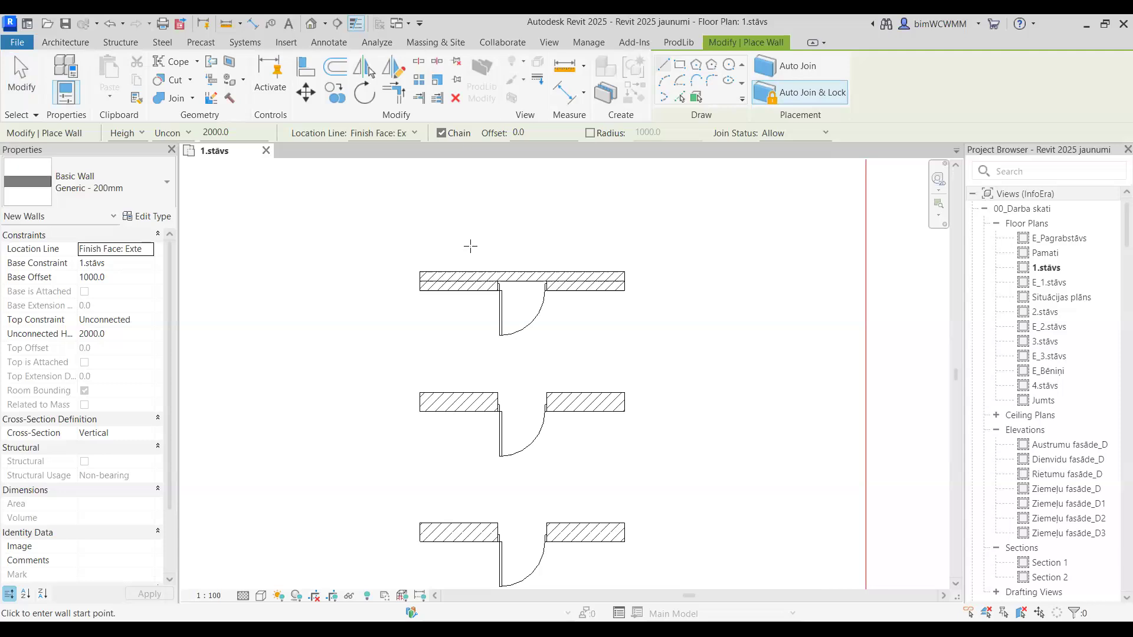
pyautogui.press('Escape')
# - Move the lower wall of the unjoined top pair down, to about 500 mm from the upper wall
pyautogui.scroll(3, 493, 279)
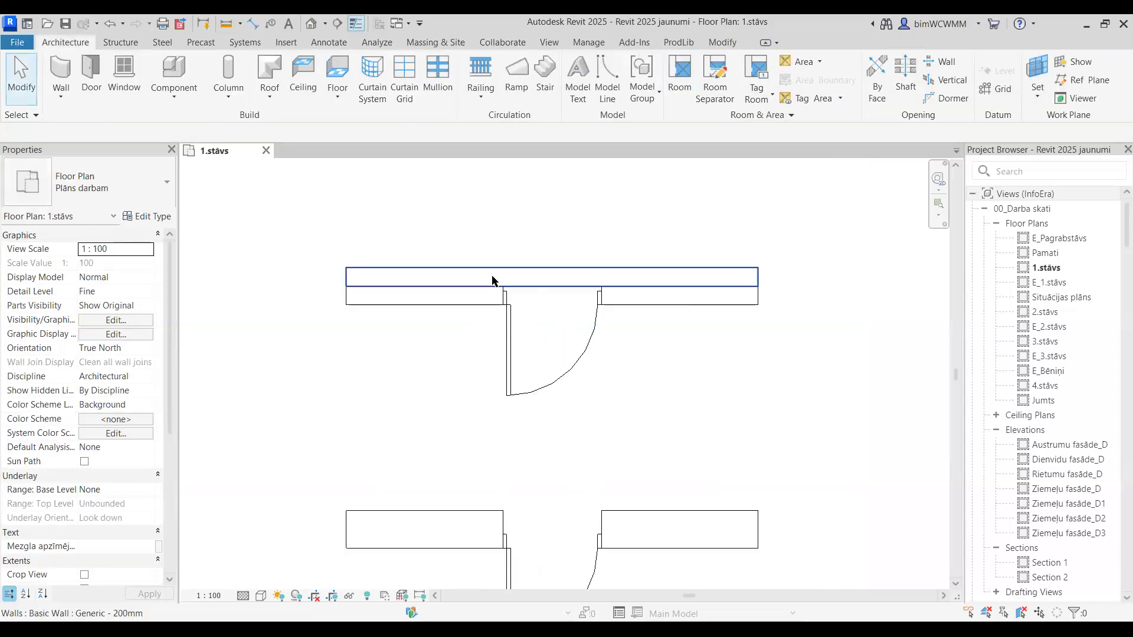
pyautogui.click(475, 295)
pyautogui.moveTo(476, 296)
pyautogui.mouseDown()
pyautogui.moveTo(480, 324)
pyautogui.moveTo(516, 307)
pyautogui.mouseUp()
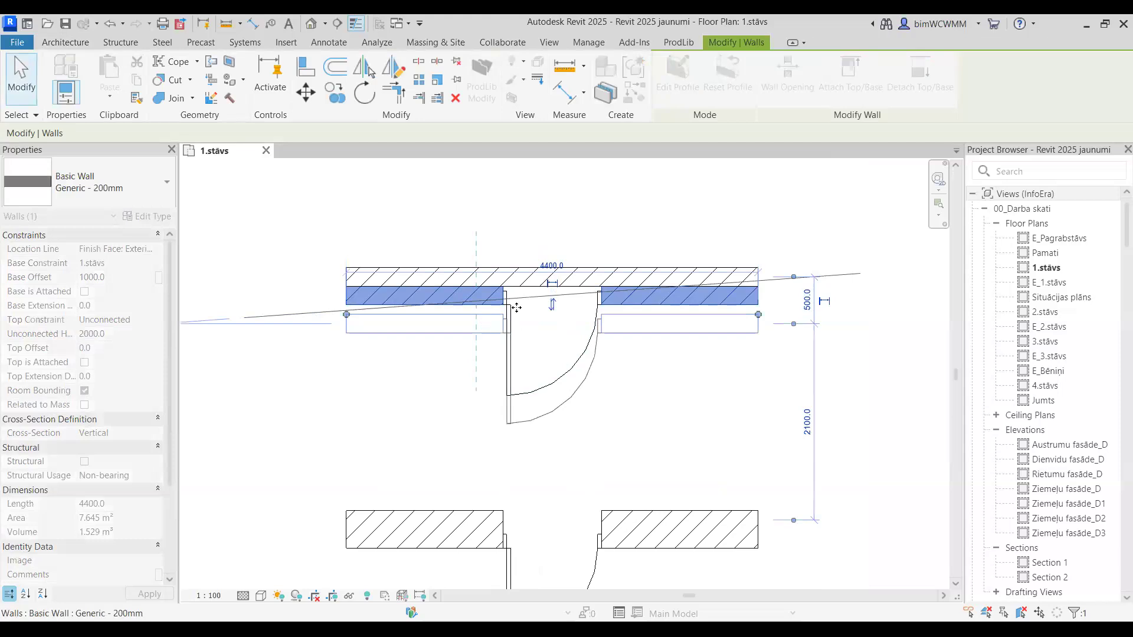
pyautogui.click(458, 208)
# - Try moving the lower wall of the auto-joined middle pair away from its neighbour, and undo the move
pyautogui.scroll(-2, 503, 346)
pyautogui.moveTo(536, 419); pyautogui.dragTo(480, 354, button='middle')
pyautogui.click(461, 370)
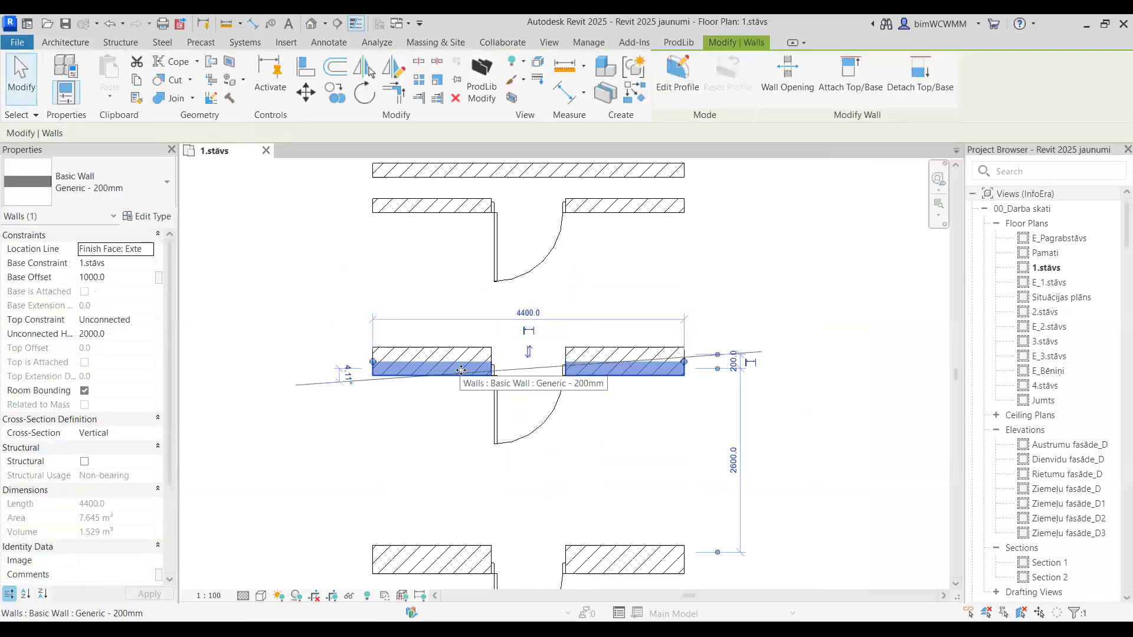
pyautogui.scroll(2, 457, 366)
pyautogui.moveTo(436, 368); pyautogui.dragTo(454, 400)
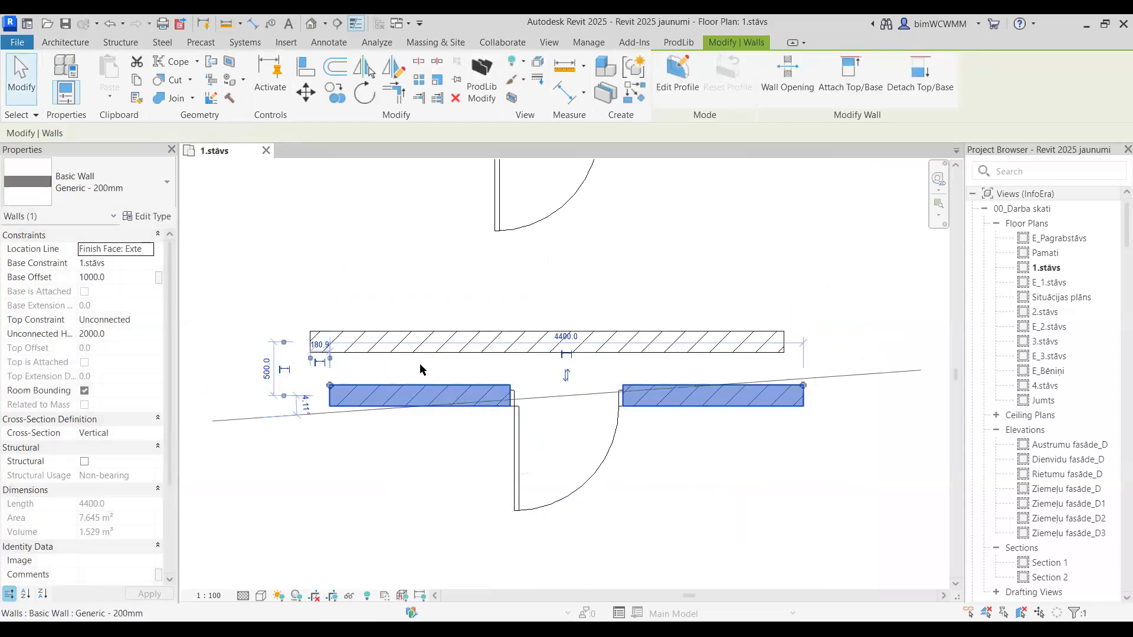
pyautogui.hotkey('ctrl', 'z')
# - Try moving the upper wall of the middle pair up, to about 500 mm from the lower wall, and undo it
pyautogui.click(453, 347)
pyautogui.moveTo(450, 335); pyautogui.dragTo(444, 305)
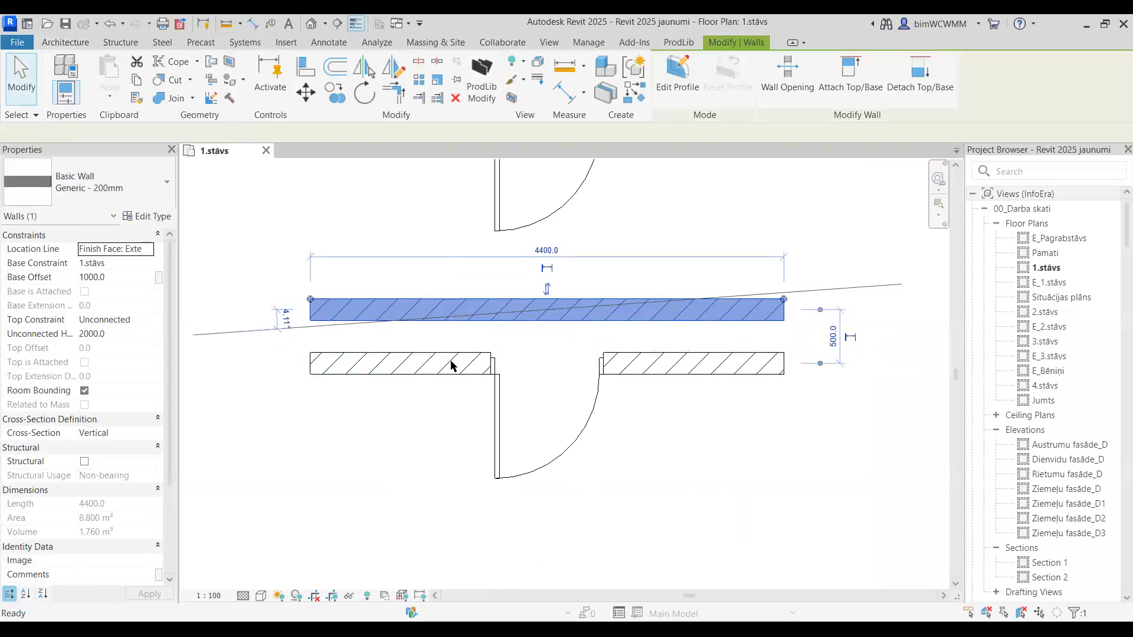
pyautogui.hotkey('ctrl', 'z')
# - Move the lower wall of the auto-joined and locked bottom pair down a short distance to test the lock
pyautogui.scroll(-3, 444, 456)
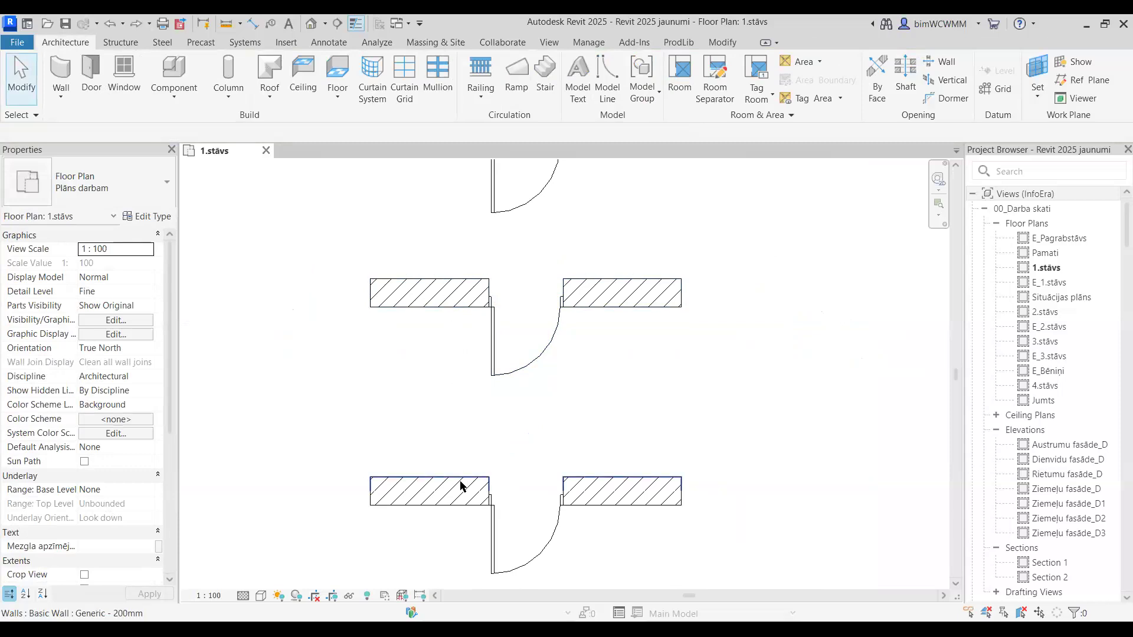
pyautogui.moveTo(461, 492); pyautogui.dragTo(442, 400, button='middle')
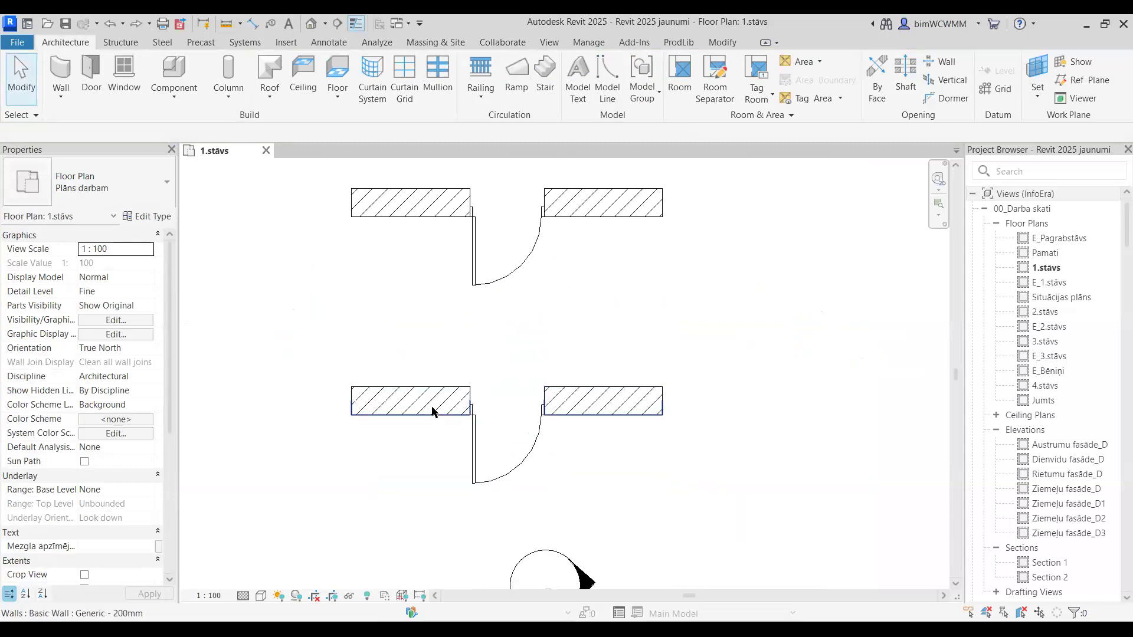
pyautogui.click(433, 412)
pyautogui.scroll(2, 437, 412)
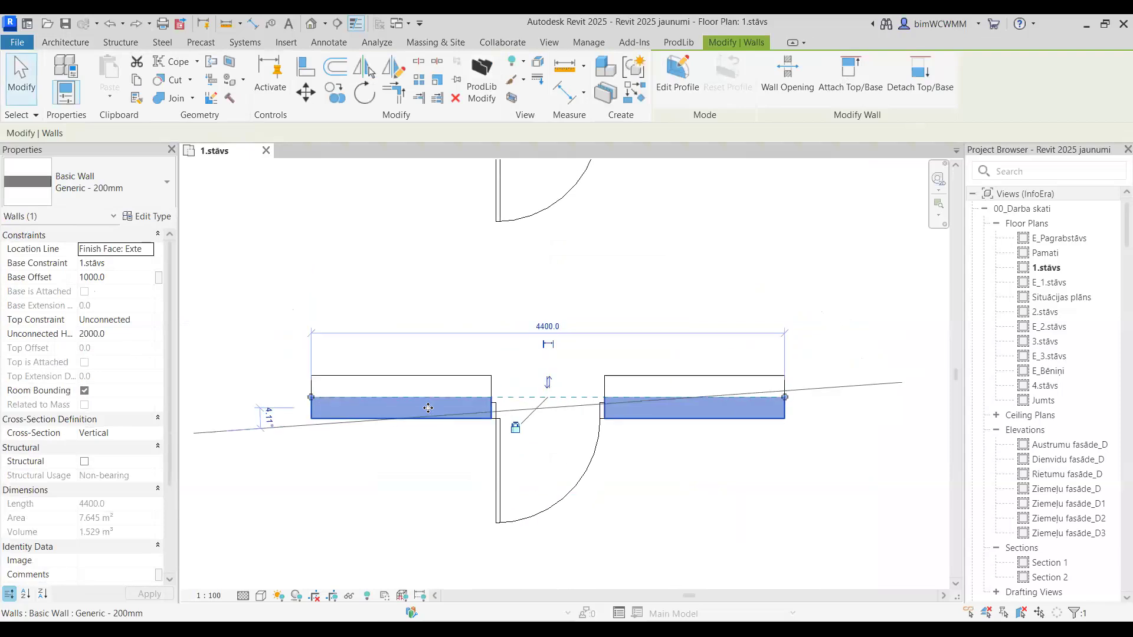
pyautogui.moveTo(440, 424); pyautogui.dragTo(429, 462)
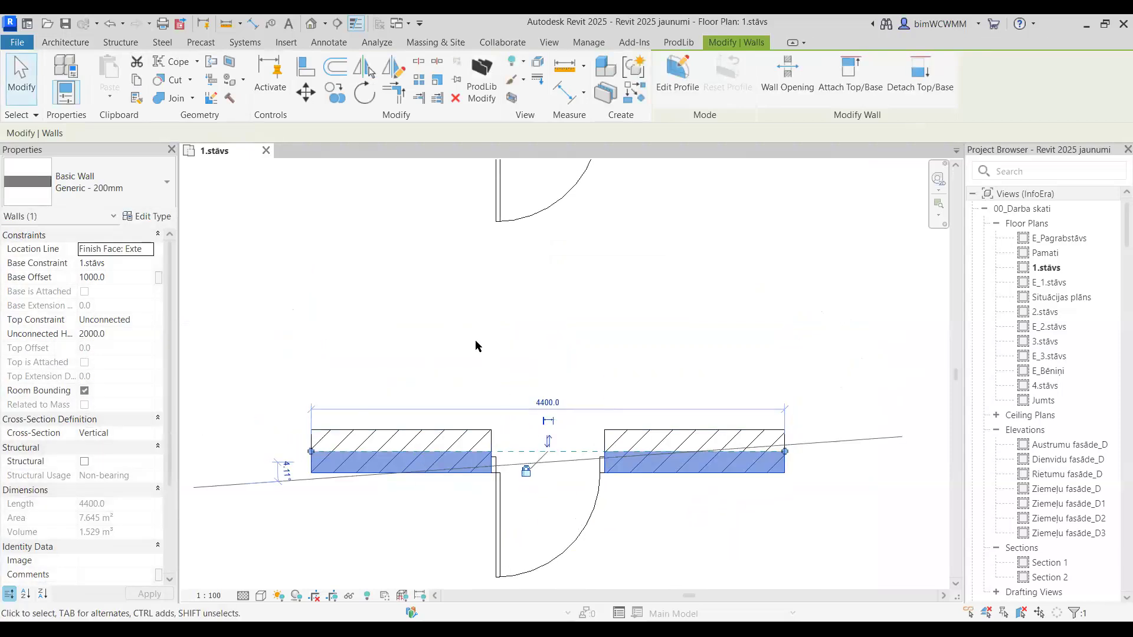
pyautogui.click(667, 391)
pyautogui.moveTo(656, 388); pyautogui.dragTo(634, 267, button='middle')
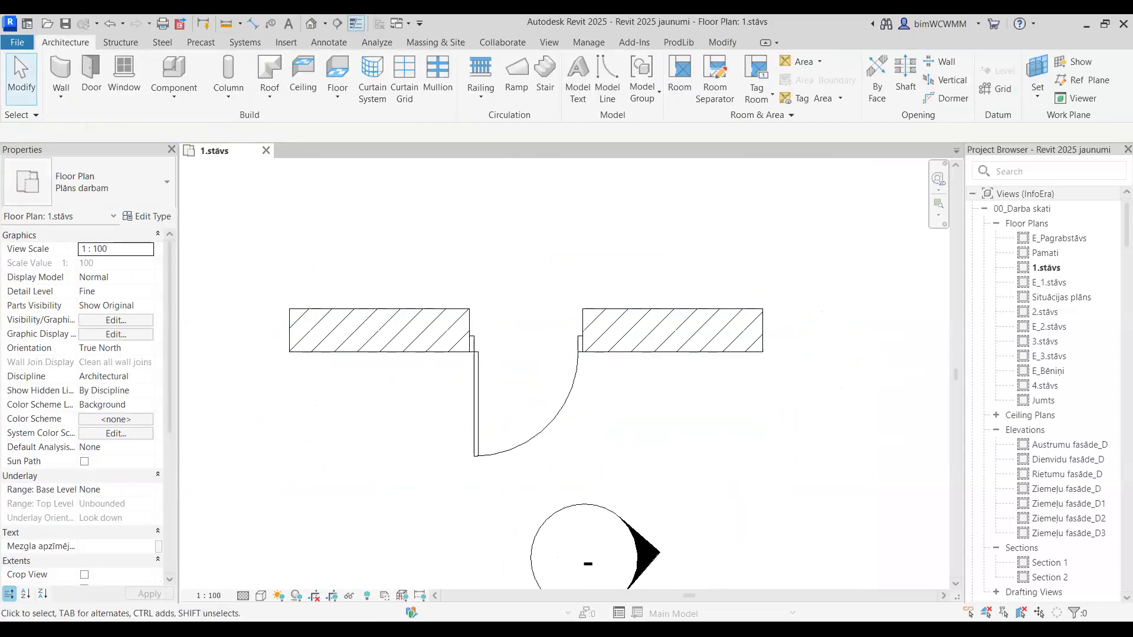
# - Draw a horizontal wall about 4300 mm long above the existing wall pairs, using type FIbo vent. fasāde 200+155+90mm
pyautogui.scroll(-6, 367, 280)
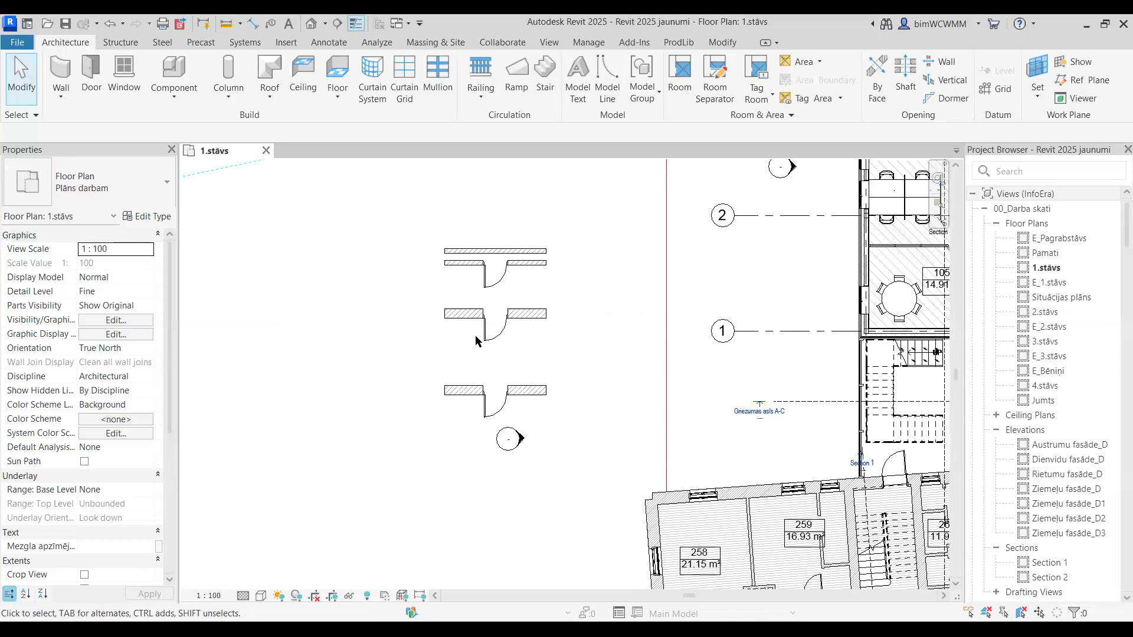
pyautogui.moveTo(519, 220); pyautogui.dragTo(511, 388, button='middle')
pyautogui.moveTo(437, 278); pyautogui.dragTo(420, 310, button='middle')
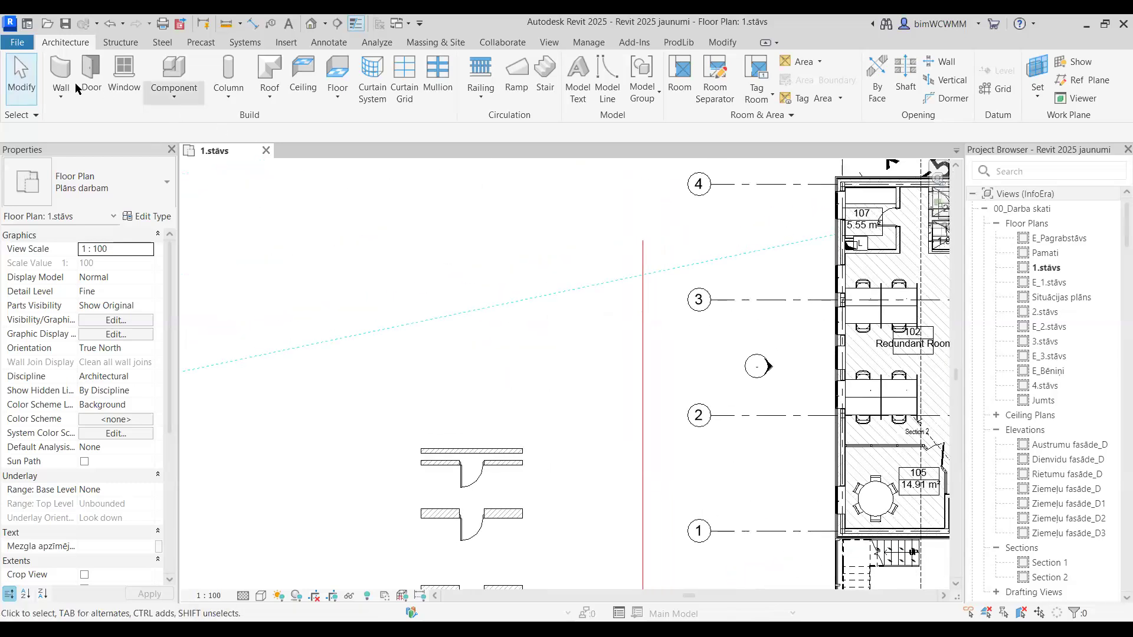
pyautogui.click(62, 73)
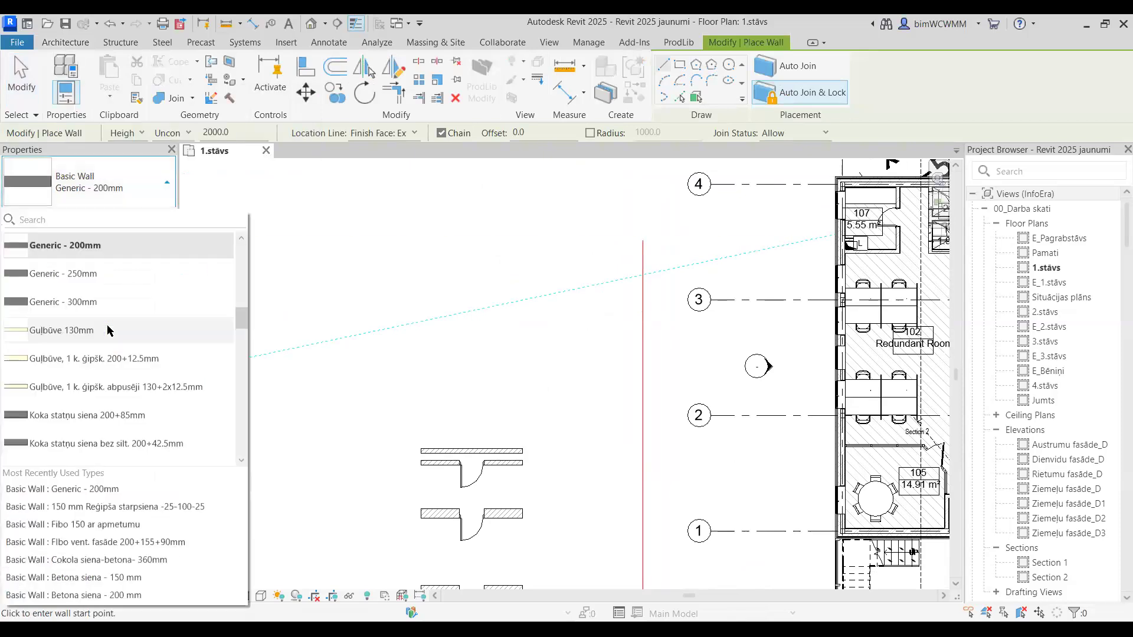
pyautogui.scroll(5, 110, 331)
pyautogui.scroll(-5, 119, 321)
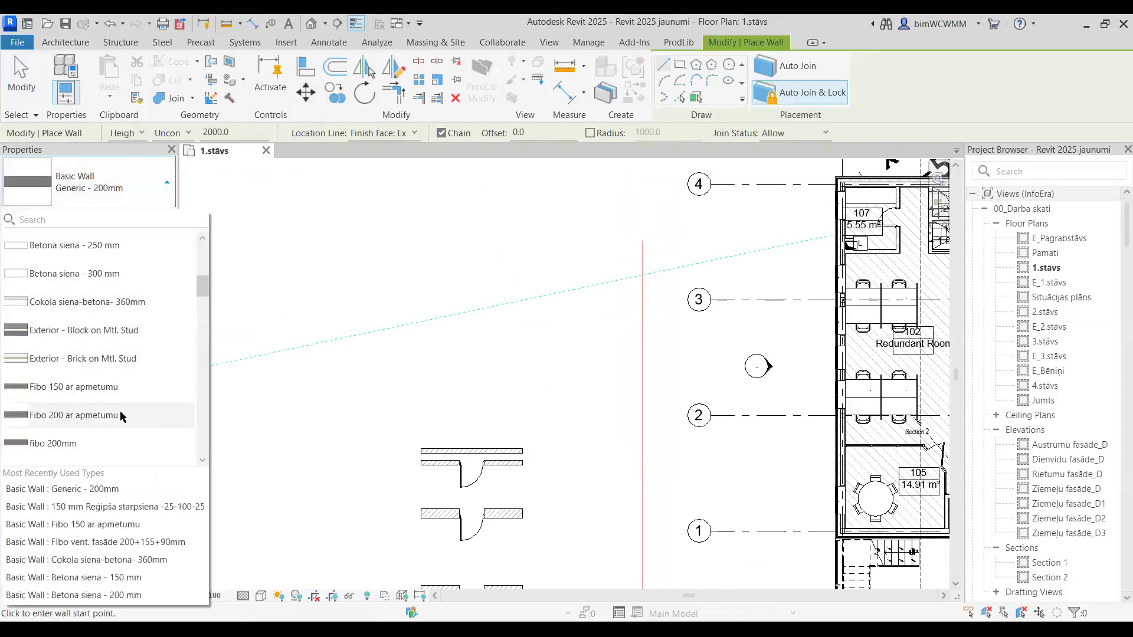
pyautogui.scroll(3, 430, 356)
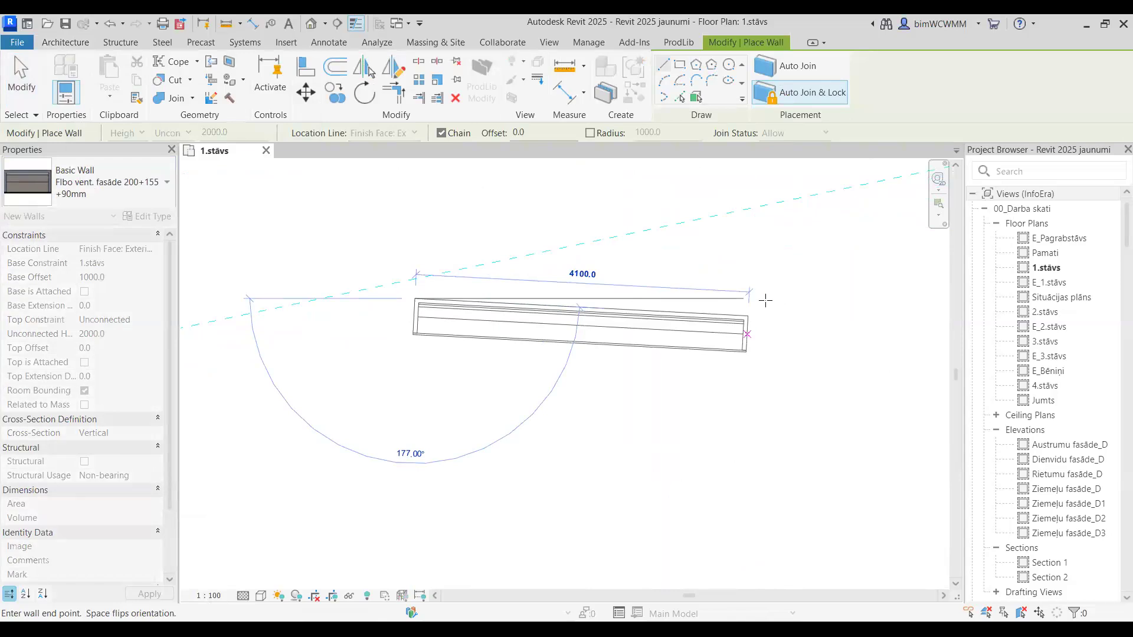
pyautogui.click(765, 300)
pyautogui.press('Escape')
# - Draw a second layered façade wall parallel below the first, about 4300 mm long and aligned with its ends
pyautogui.click(416, 430)
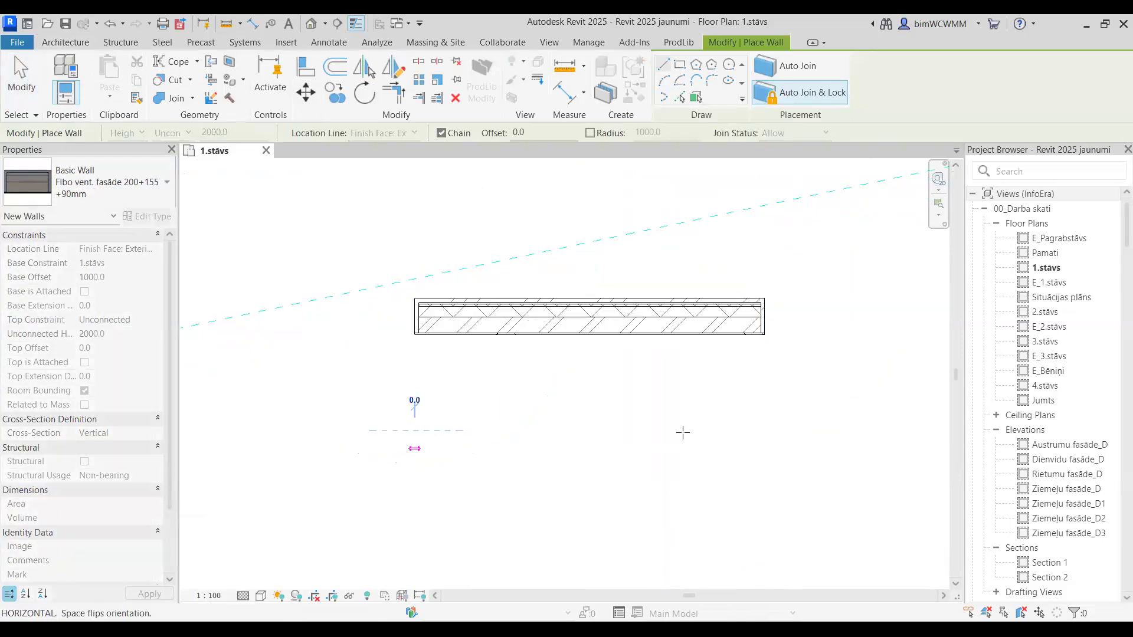
pyautogui.click(765, 431)
pyautogui.press('Escape')
pyautogui.press('Escape')
pyautogui.scroll(-2, 521, 392)
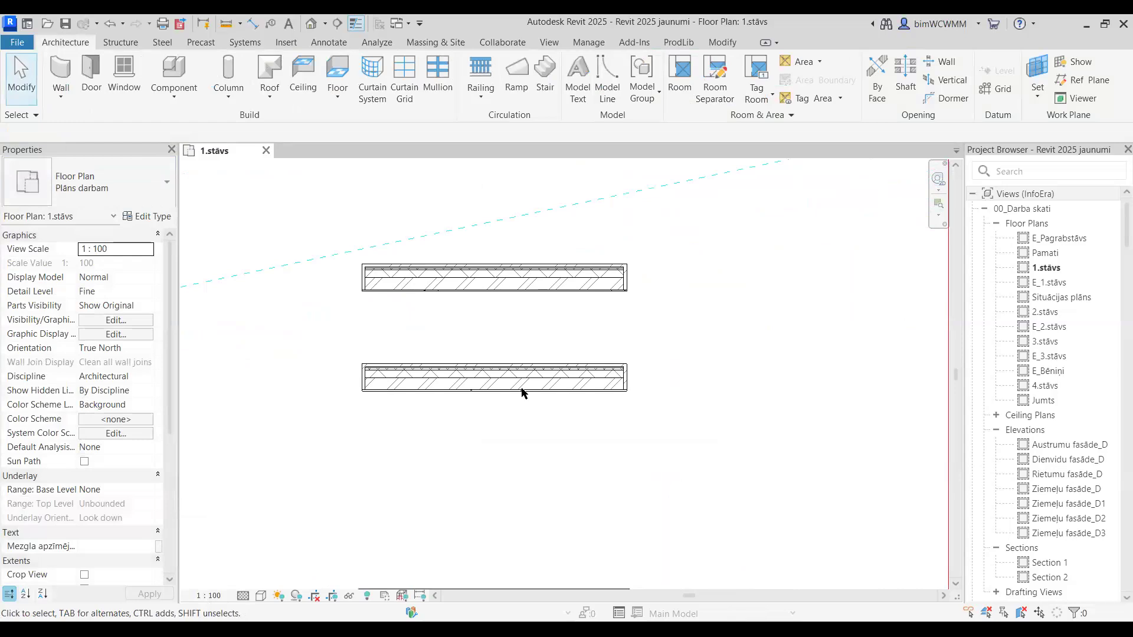
# - Review the Wrapping at Inserts and Wrapping at Ends parameters in the upper wall's type properties, and cancel without changes
pyautogui.click(545, 363)
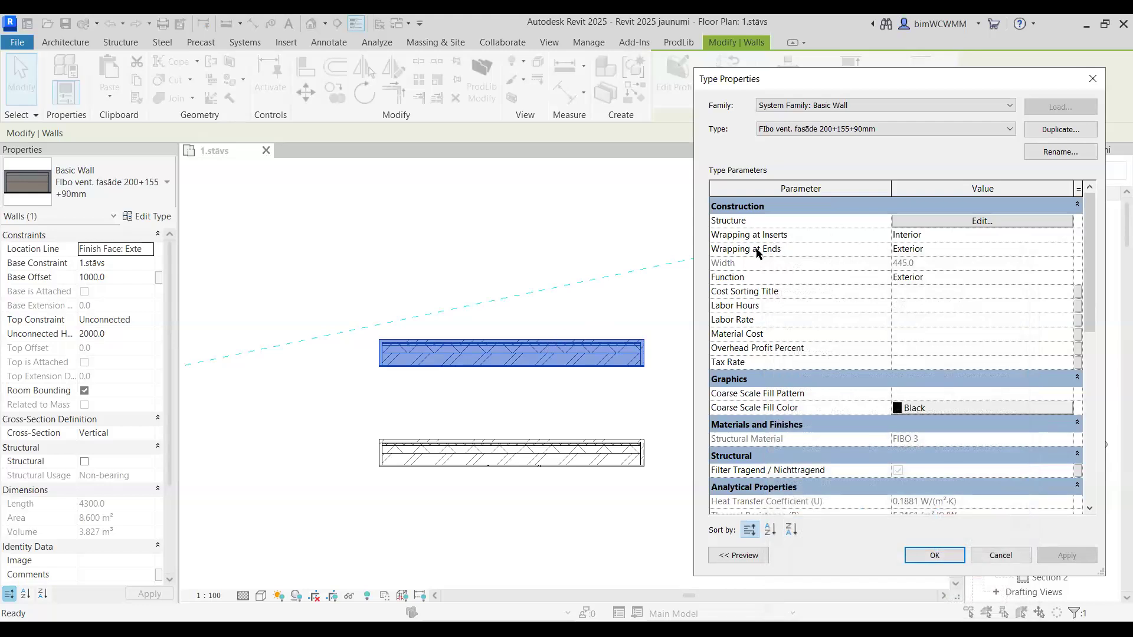
pyautogui.click(1003, 553)
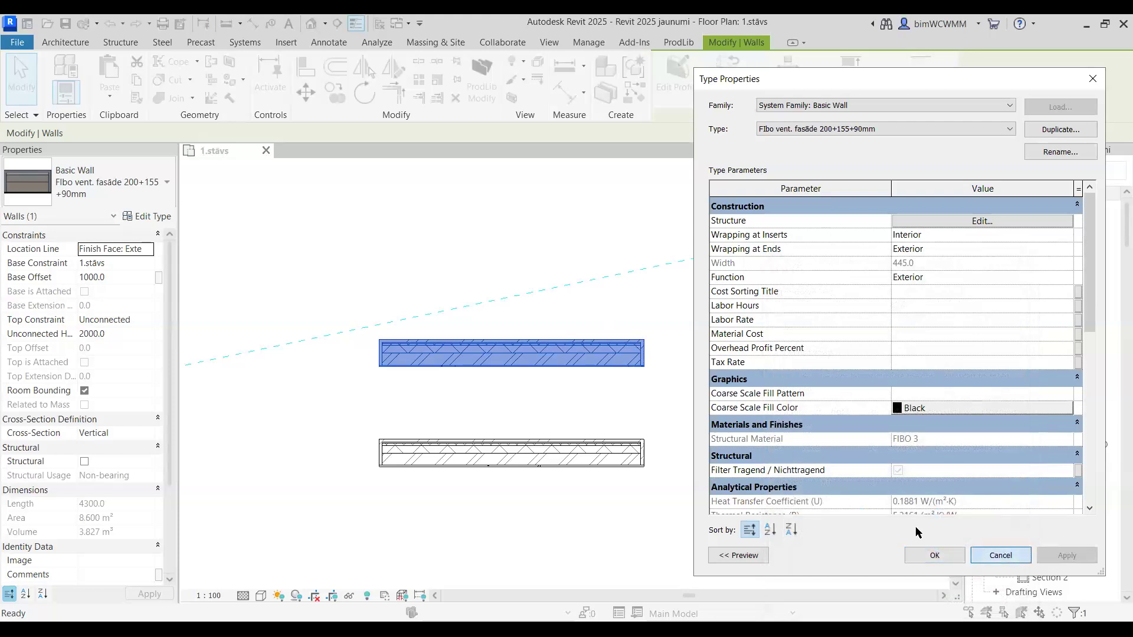
pyautogui.scroll(3, 655, 373)
pyautogui.click(698, 253)
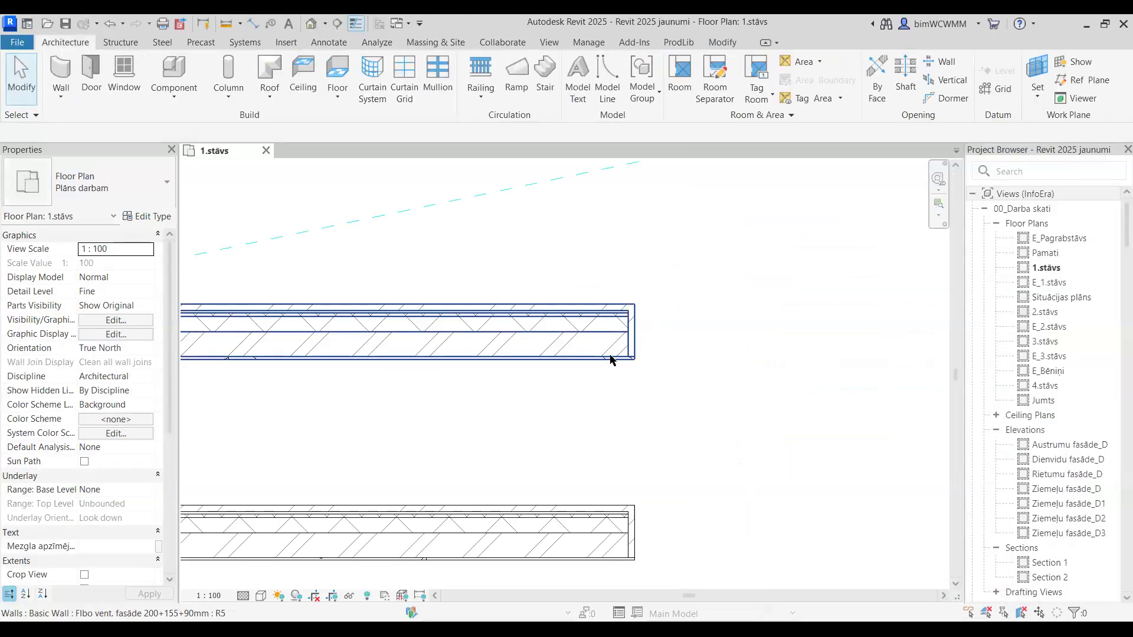
# - Disallow end wrapping at the left end of the upper façade wall
pyautogui.scroll(-2, 646, 354)
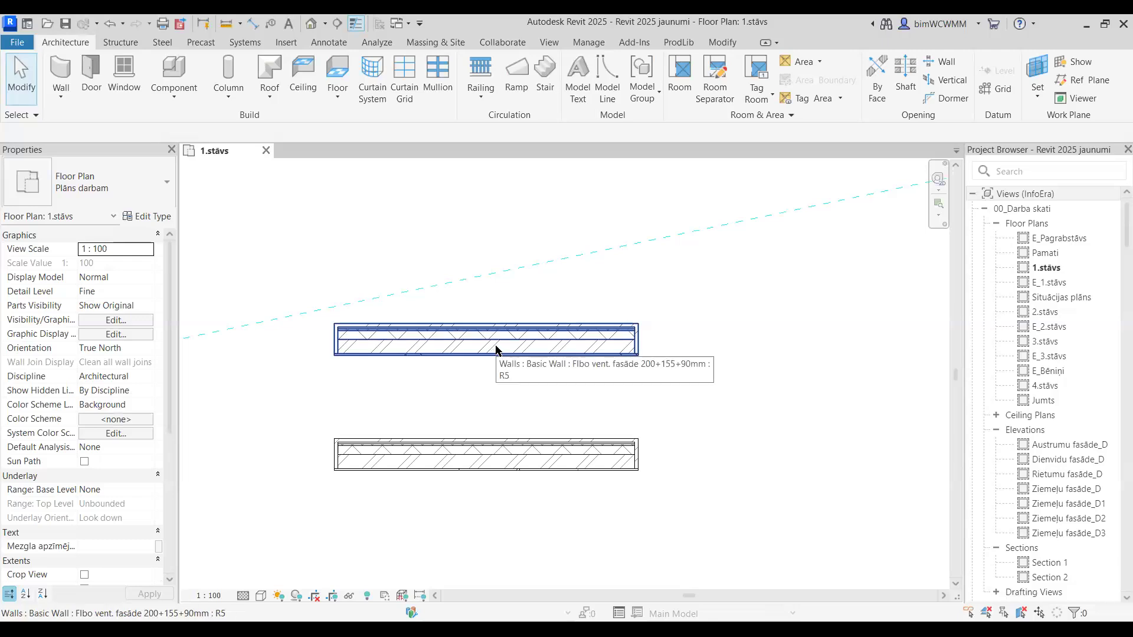
pyautogui.click(495, 349)
pyautogui.moveTo(488, 415); pyautogui.dragTo(549, 401, button='middle')
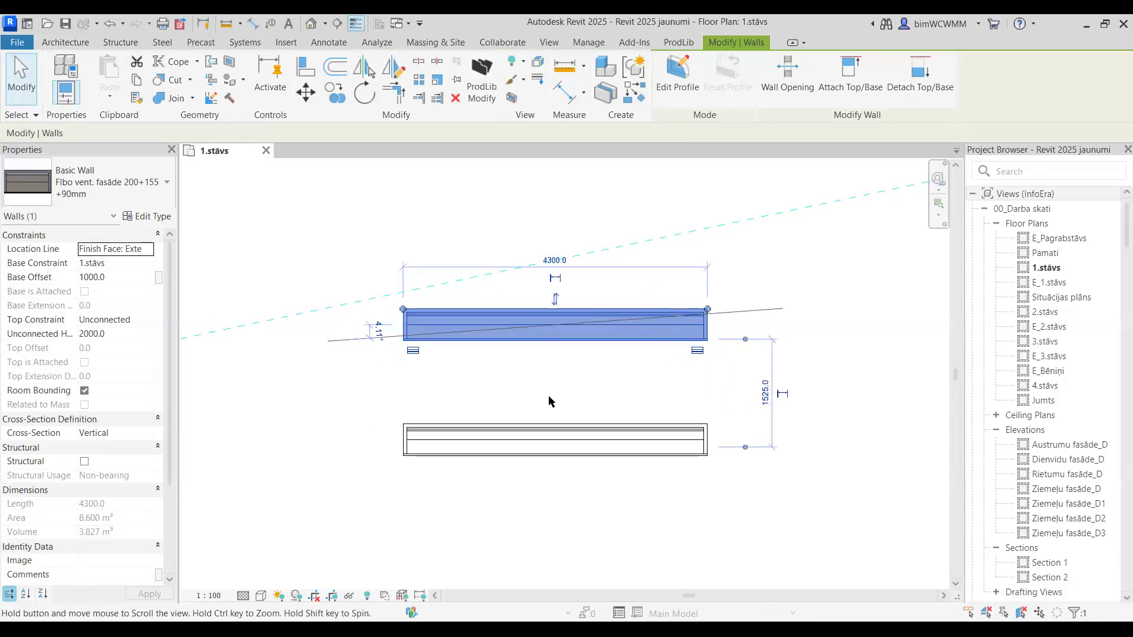
pyautogui.scroll(1, 461, 393)
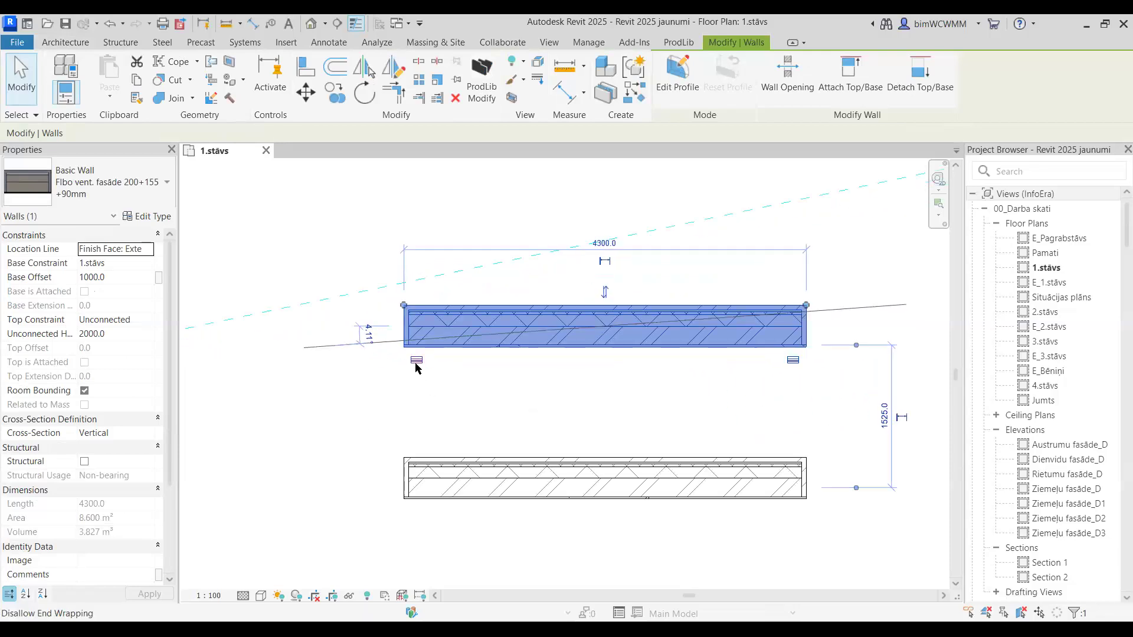
pyautogui.click(416, 362)
pyautogui.click(793, 361)
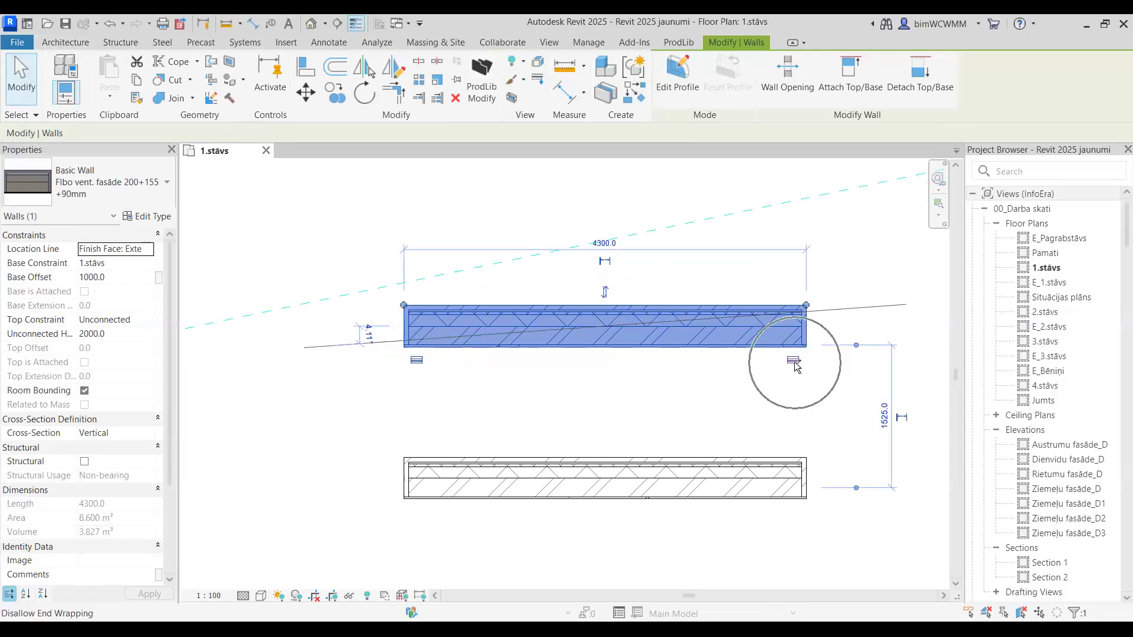
pyautogui.click(417, 364)
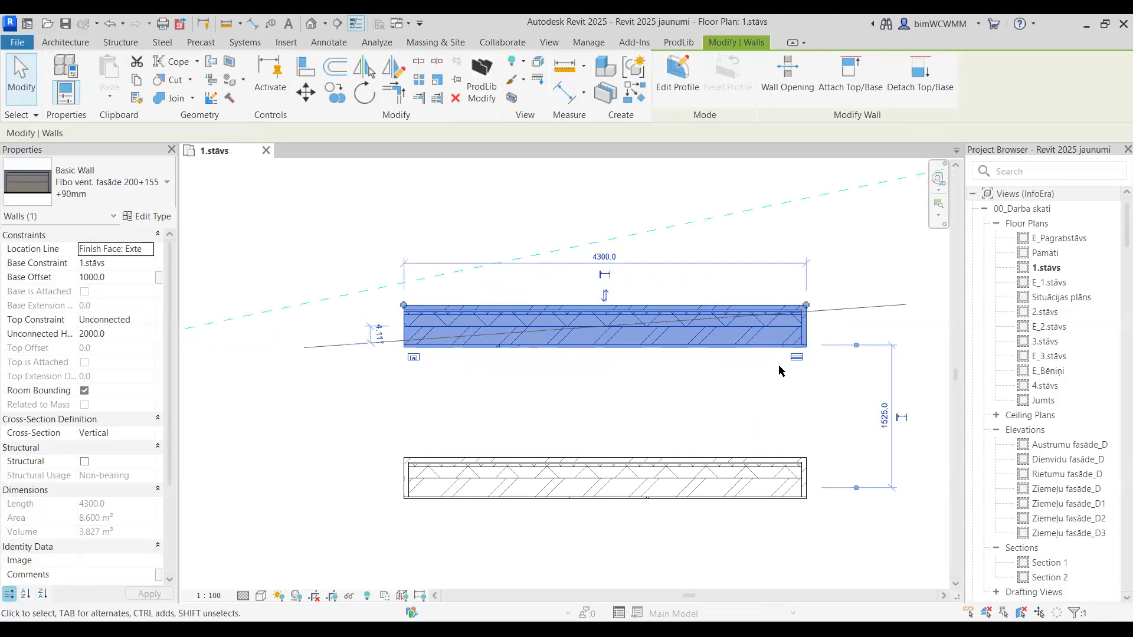
# - Disallow end wrapping at both ends of the lower façade wall
pyautogui.click(605, 475)
pyautogui.moveTo(671, 424); pyautogui.dragTo(647, 346, button='middle')
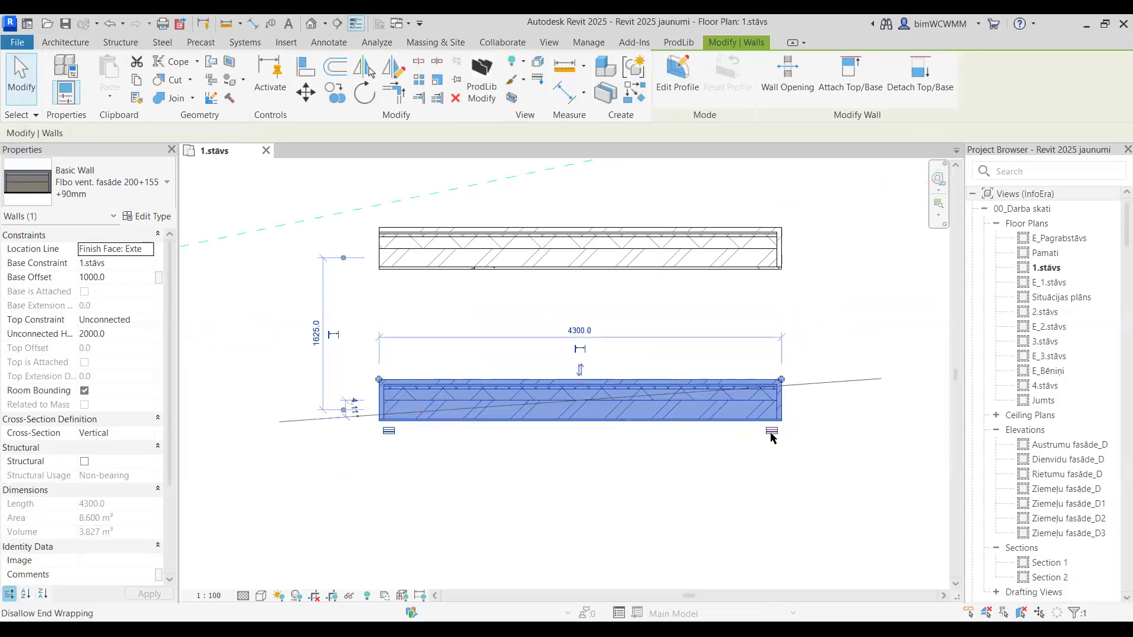
pyautogui.click(147, 215)
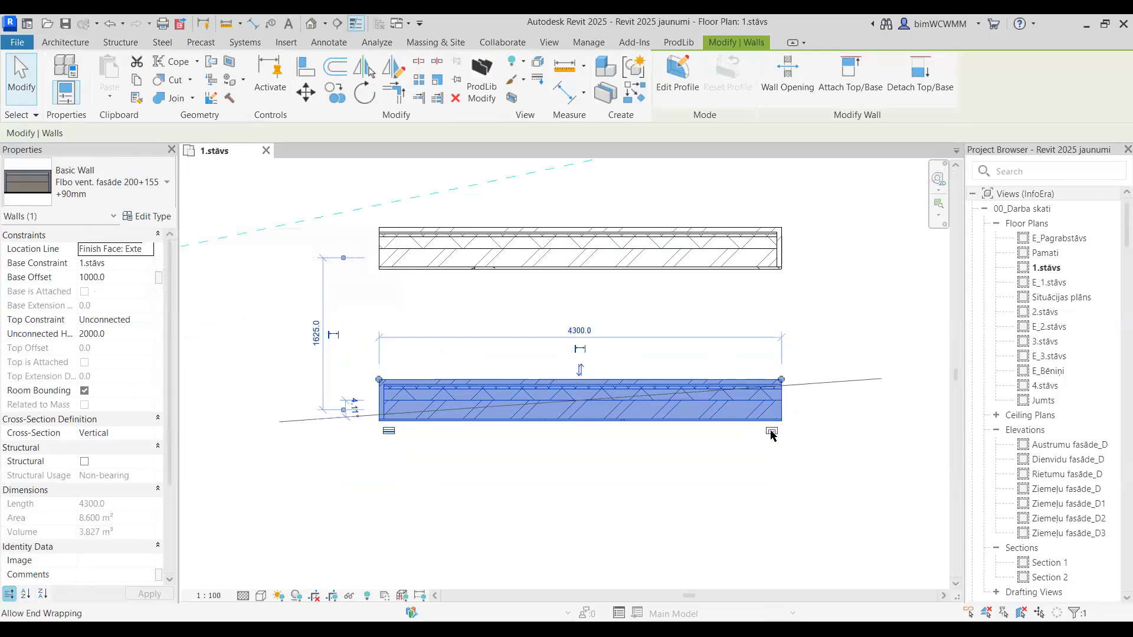
pyautogui.click(340, 322)
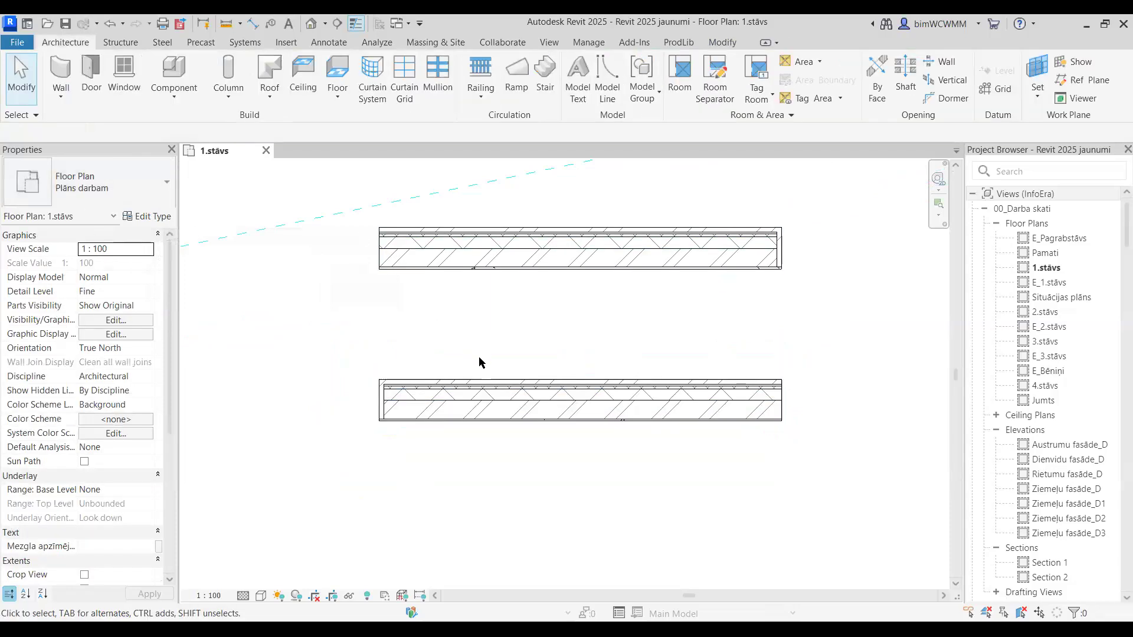
pyautogui.click(556, 398)
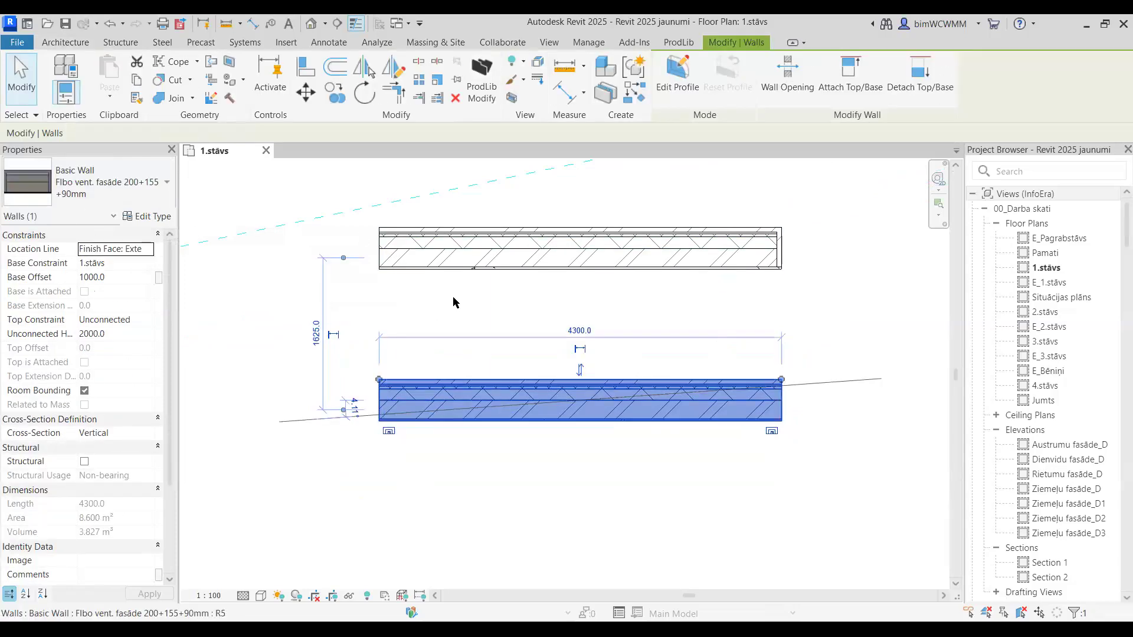
# - Allow end wrapping again at both ends of the lower façade wall
pyautogui.click(389, 431)
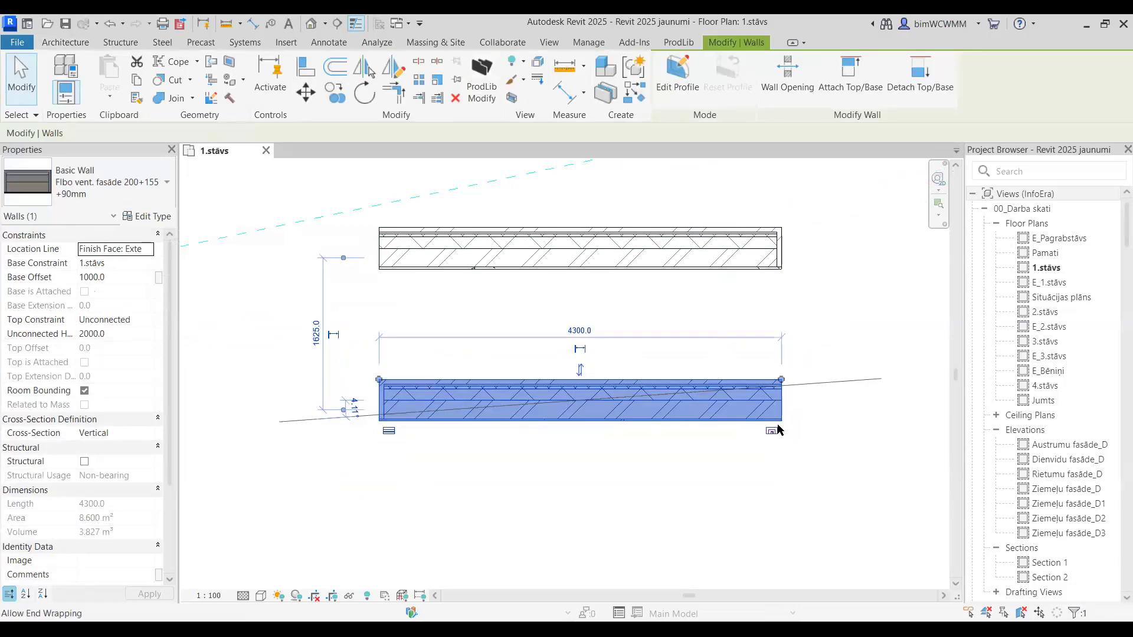
pyautogui.click(773, 430)
pyautogui.click(674, 272)
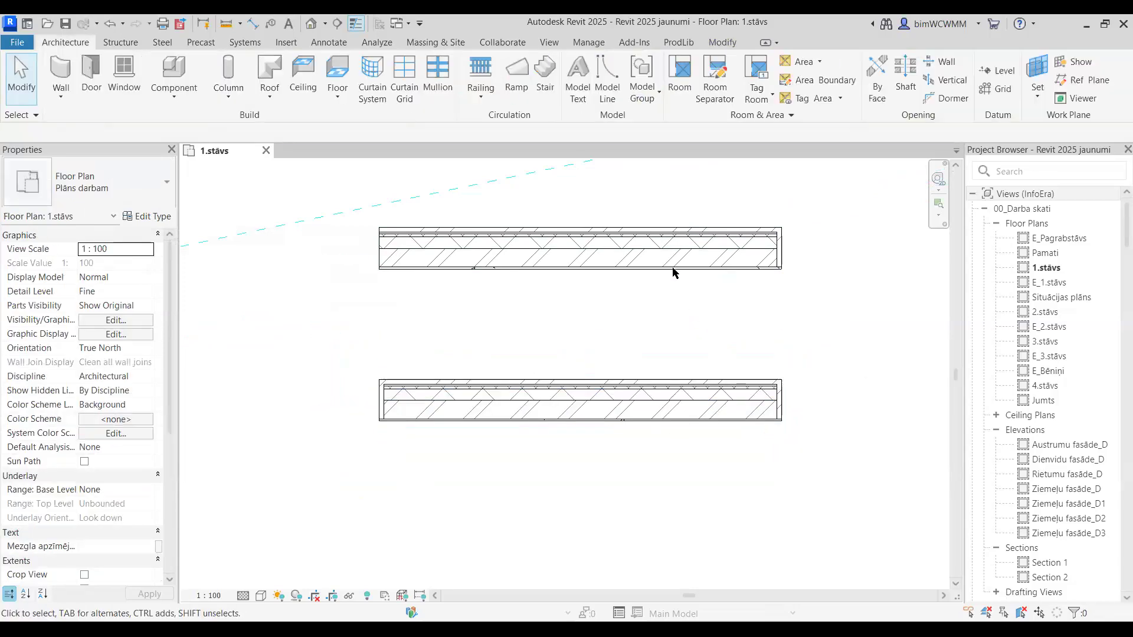
# - Disallow end wrapping at the right end of the upper façade wall
pyautogui.click(674, 269)
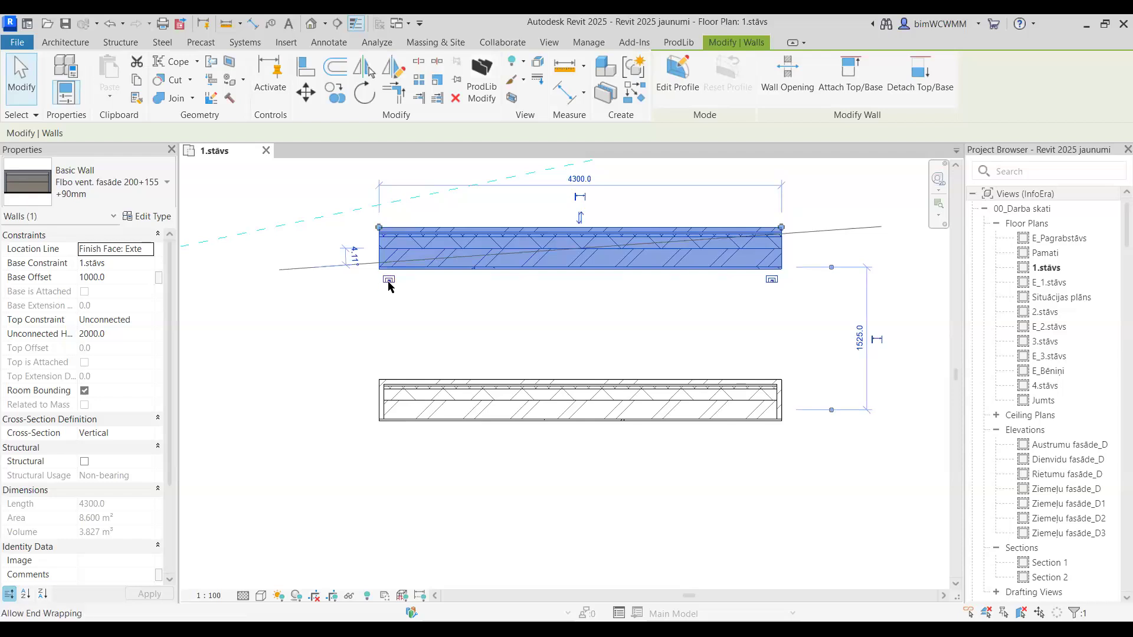
pyautogui.click(490, 311)
# - Place a Vienviru_MDF_gludi krasotas_KREISAS 1050x2100 mm door near the middle of the upper façade wall, opening upward
pyautogui.scroll(-3, 548, 314)
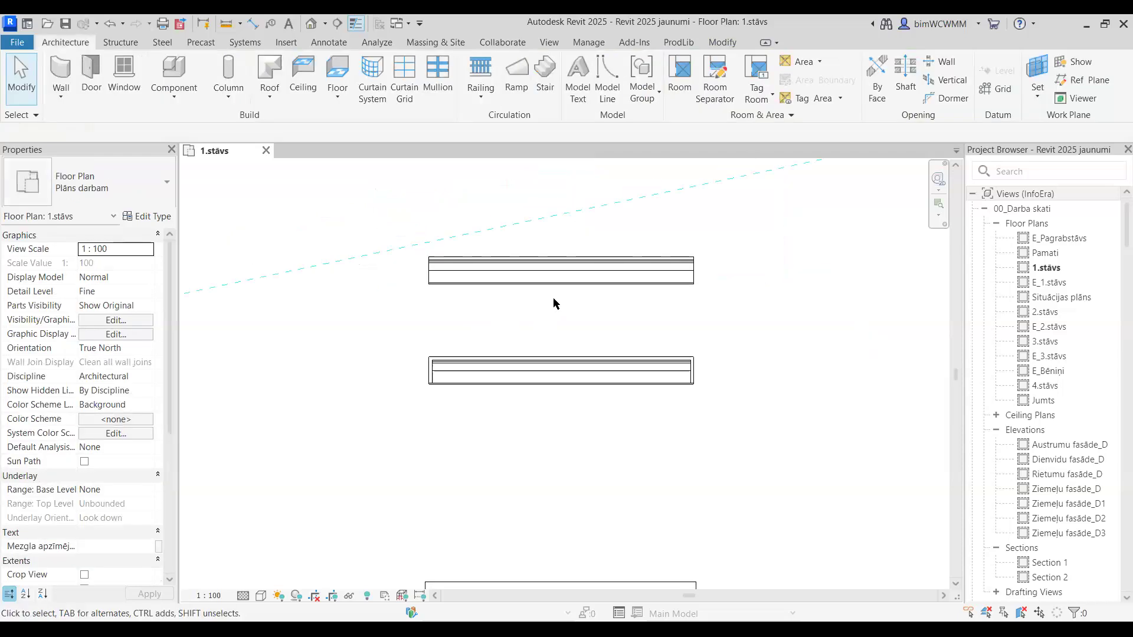
pyautogui.moveTo(554, 299); pyautogui.dragTo(523, 353, button='middle')
pyautogui.click(93, 83)
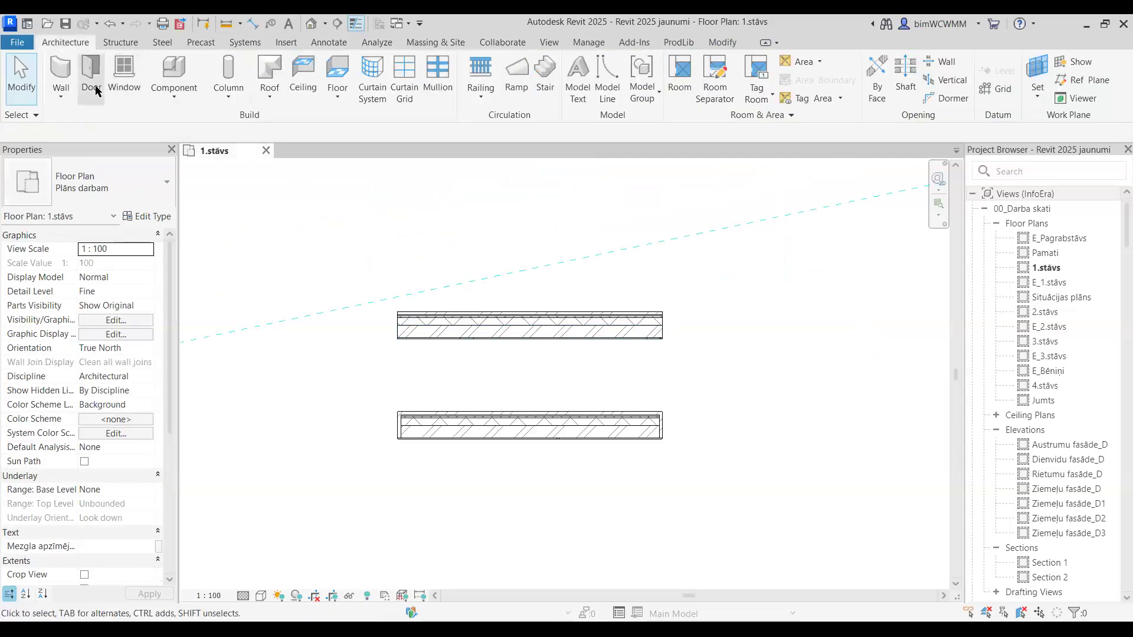
pyautogui.click(532, 318)
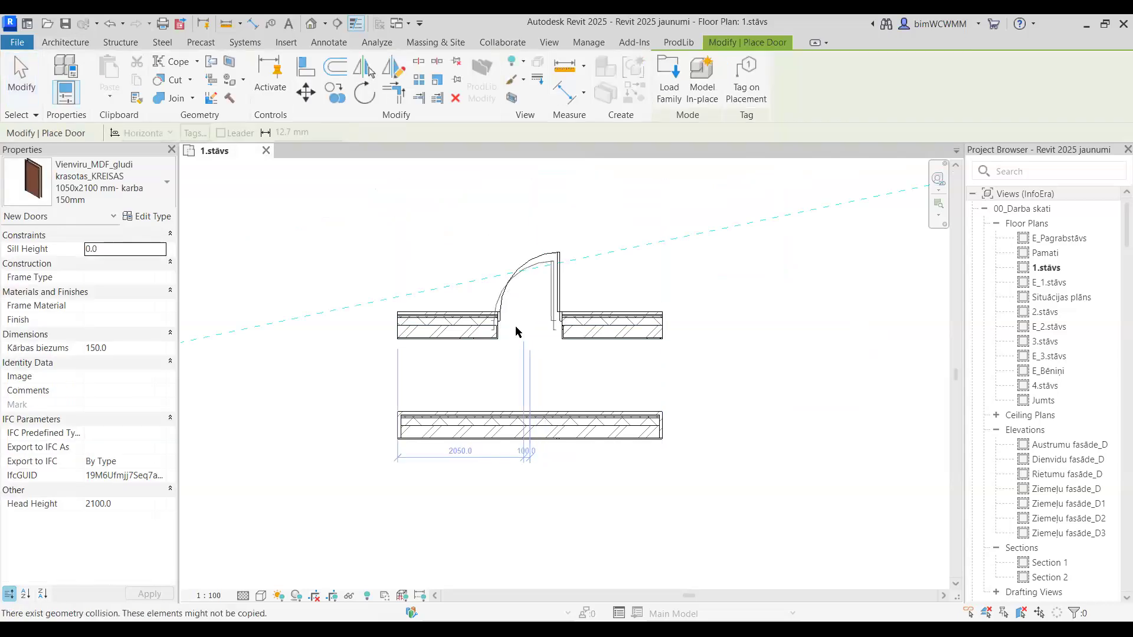
pyautogui.press('Escape')
pyautogui.press('Escape')
# - Set Wrapping at Inserts to Exterior in the type properties of the façade wall containing the door
pyautogui.scroll(5, 532, 321)
pyautogui.scroll(-4, 354, 292)
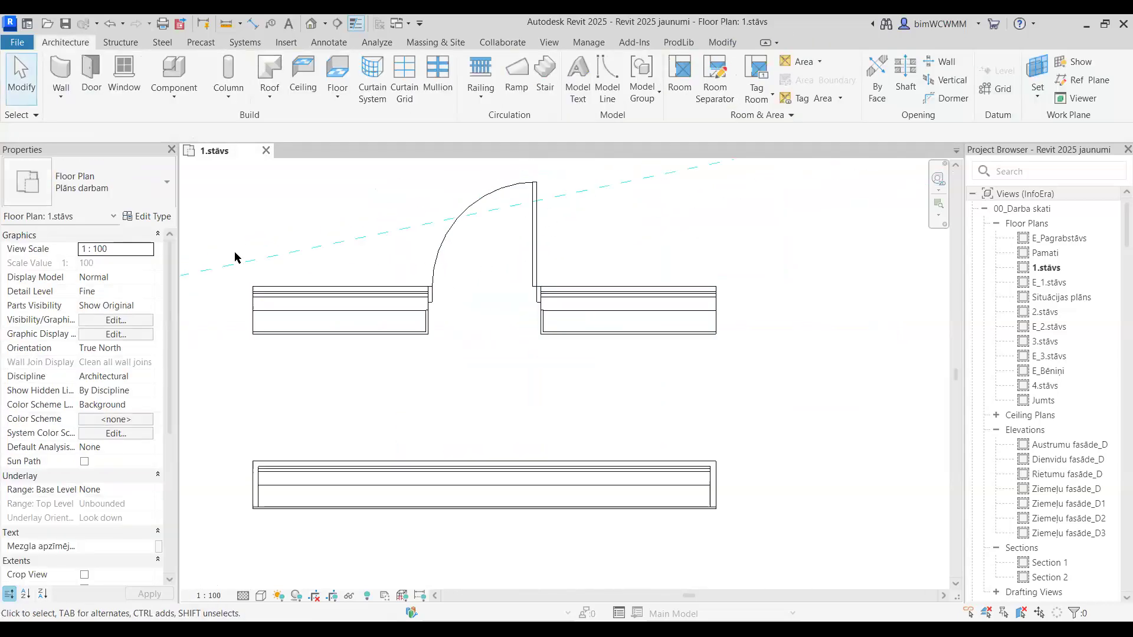
pyautogui.click(262, 304)
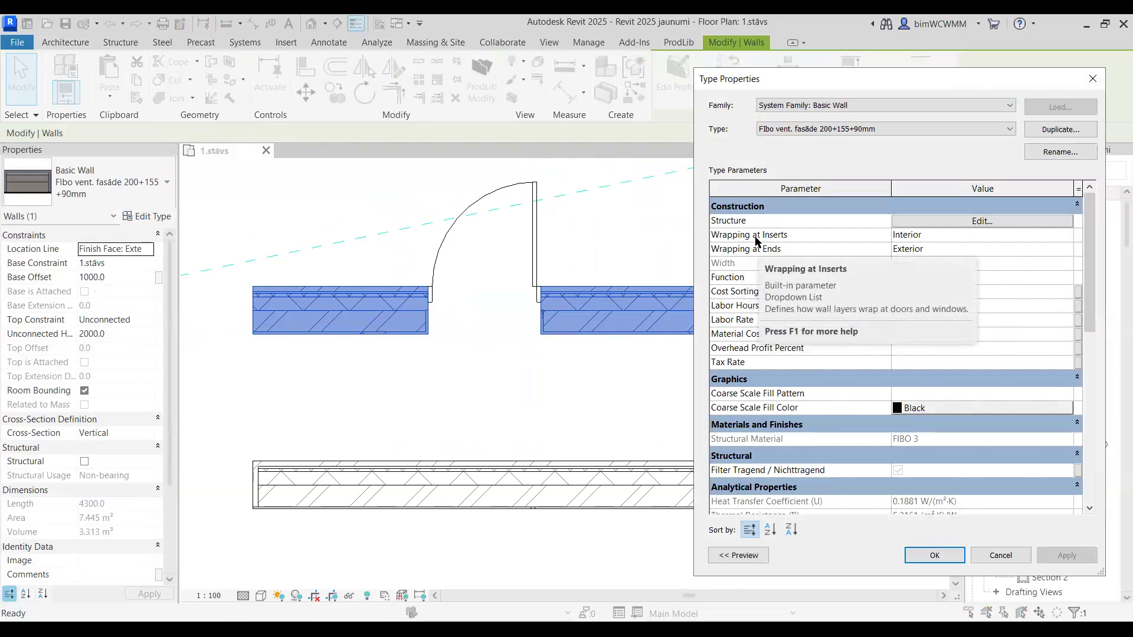
pyautogui.click(1069, 236)
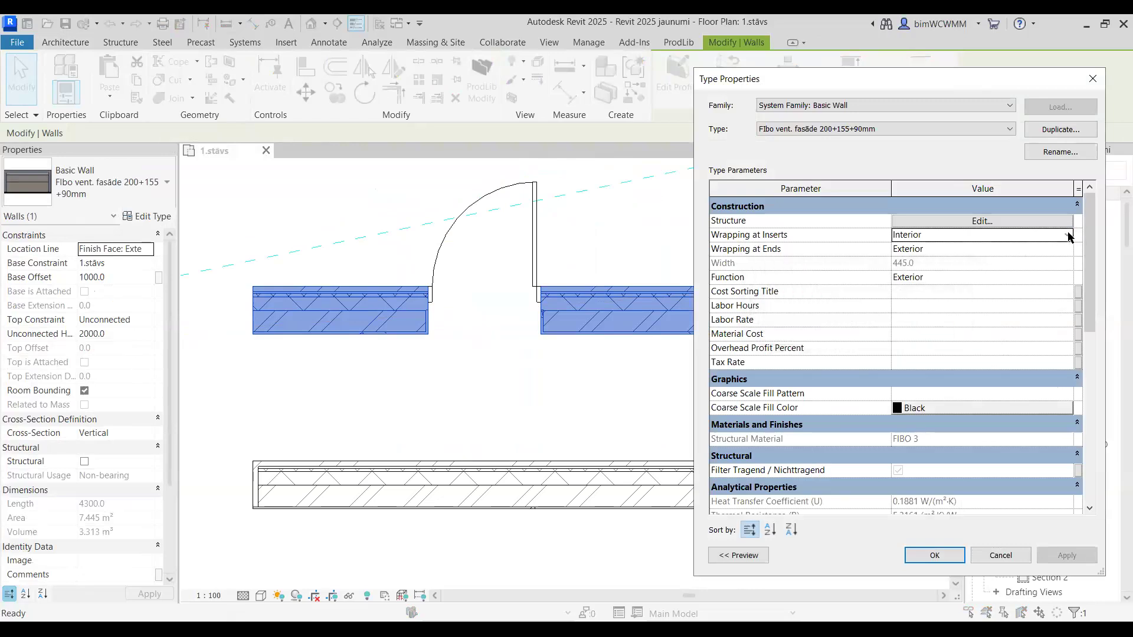
pyautogui.click(1067, 235)
pyautogui.click(1061, 559)
pyautogui.click(1062, 558)
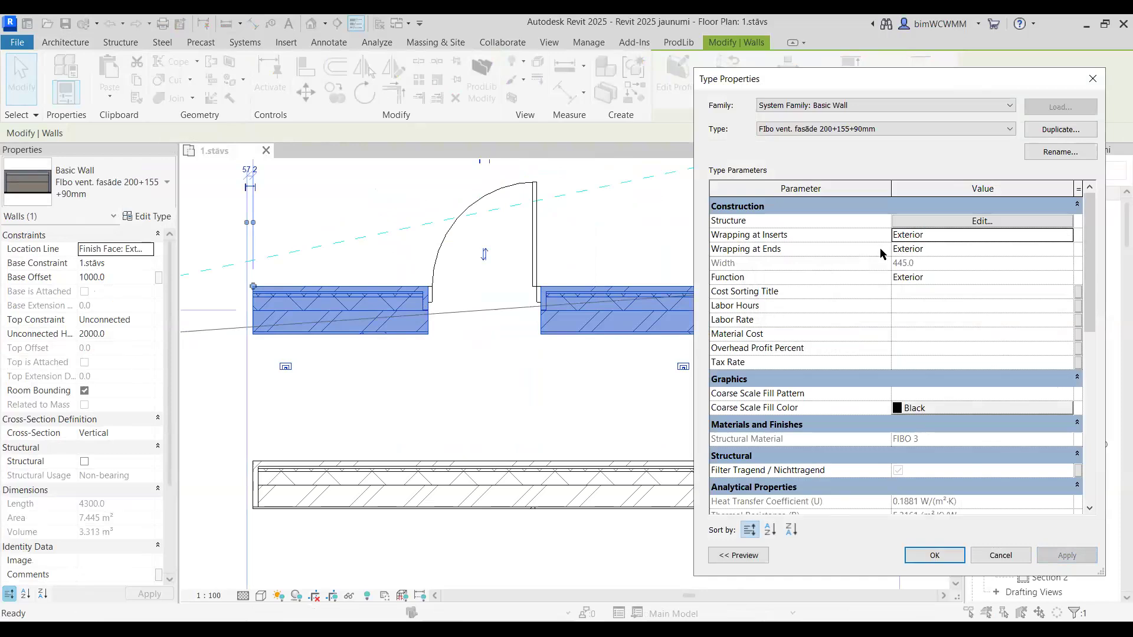
pyautogui.click(934, 555)
pyautogui.click(466, 354)
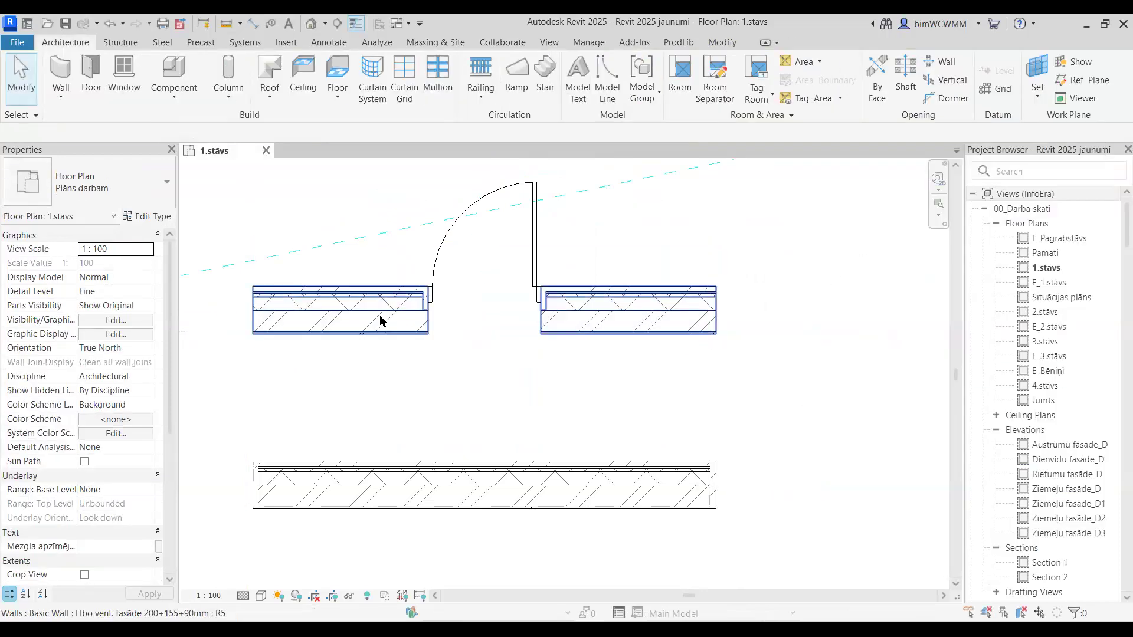
# - Inspect how the layers of the upper façade wall wrap at the door opening
pyautogui.click(381, 322)
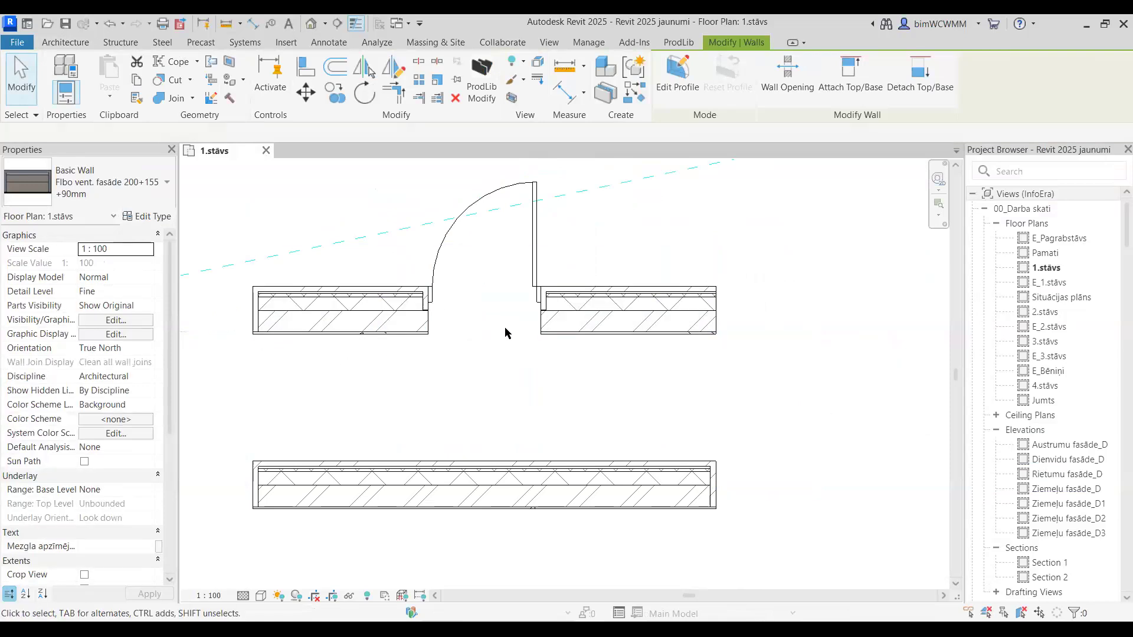
pyautogui.click(678, 321)
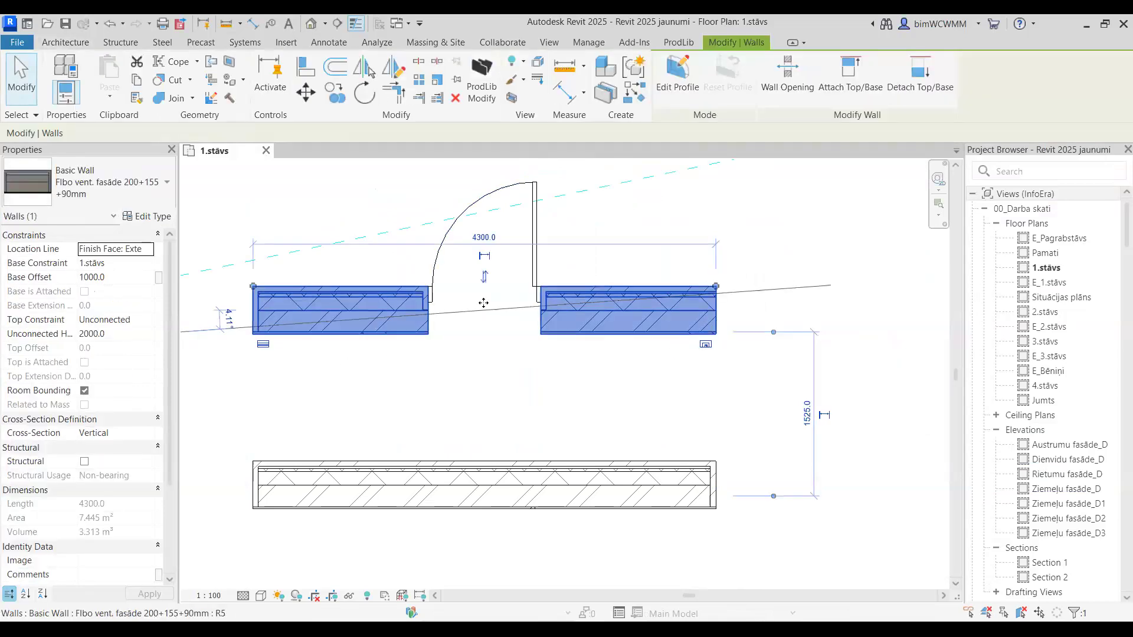
pyautogui.scroll(2, 472, 307)
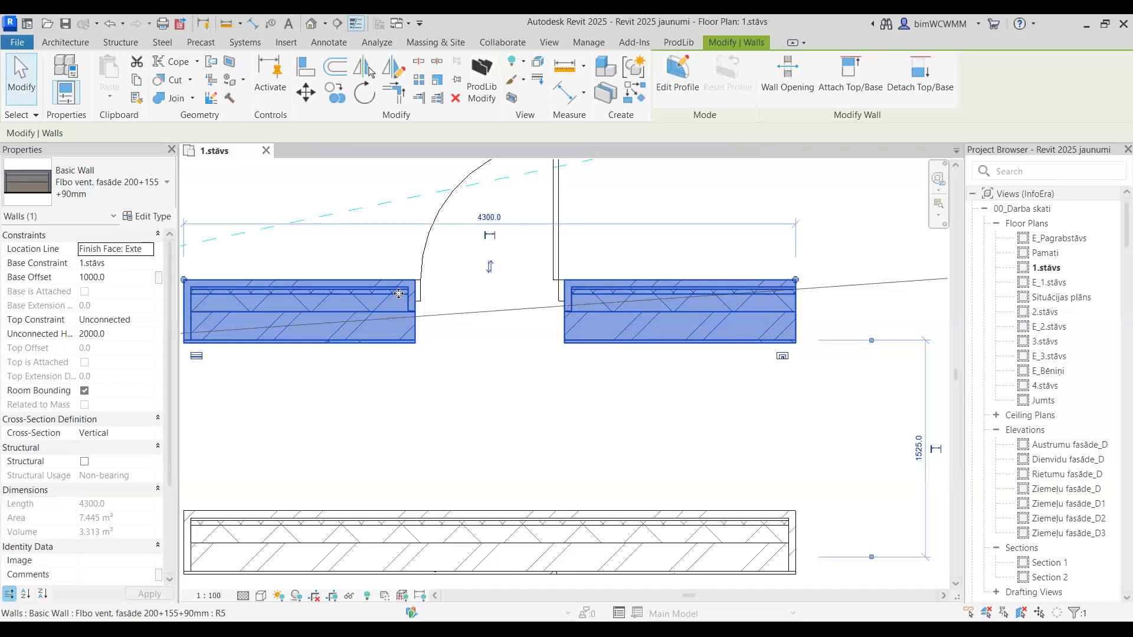
pyautogui.click(469, 381)
pyautogui.scroll(-5, 472, 375)
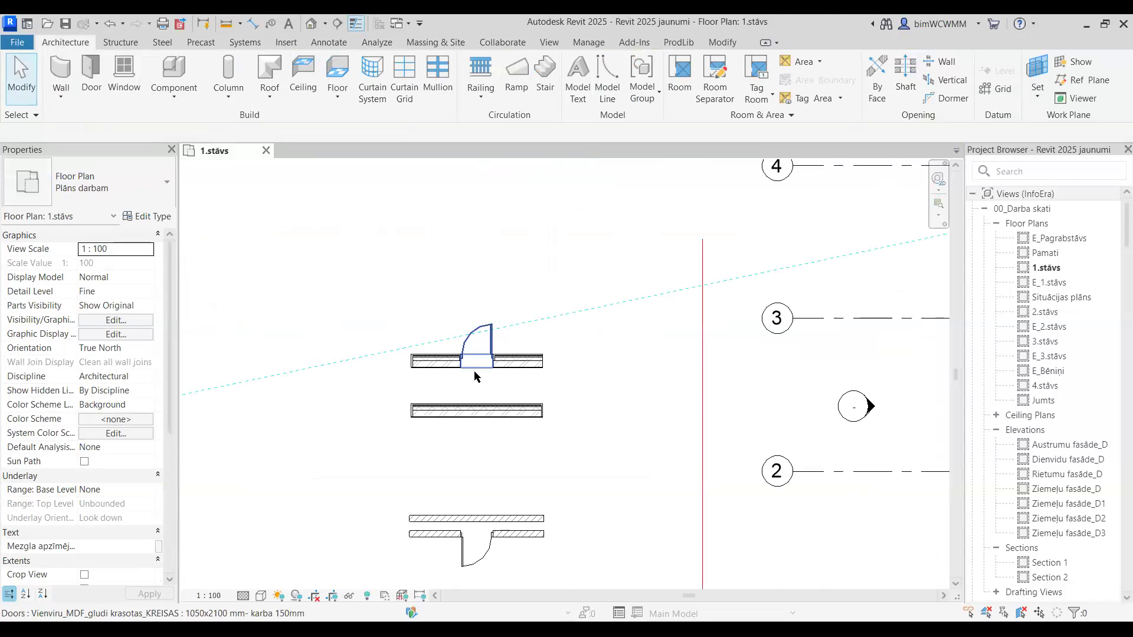
pyautogui.scroll(-4, 596, 319)
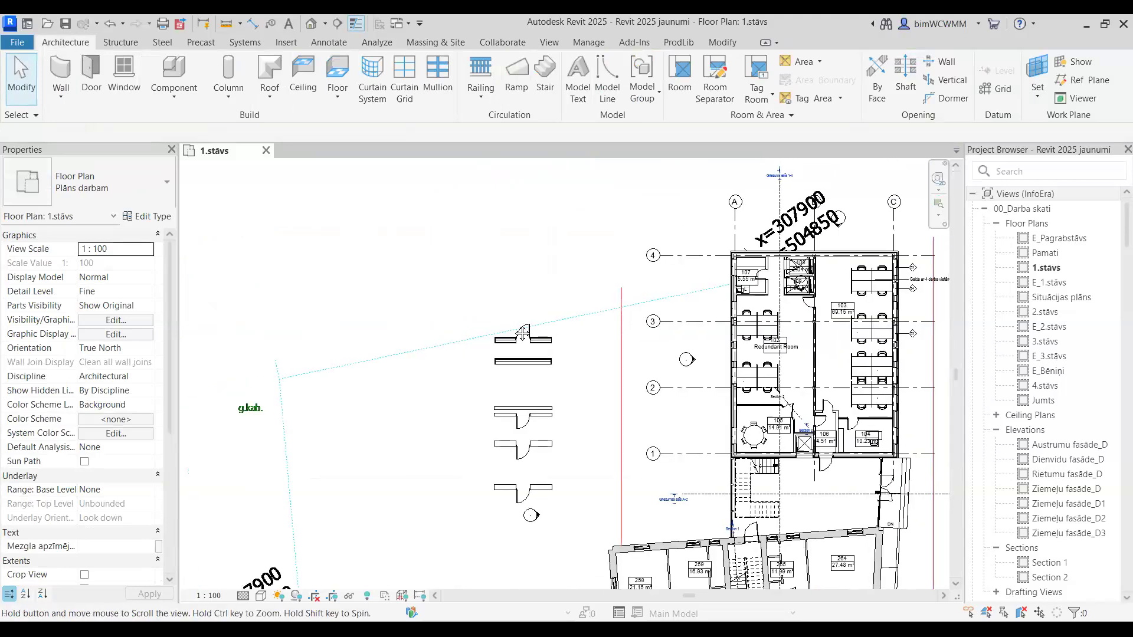
# - Create a new family from the Metric Profile-Mullion template, dismissing the save reminder without saving the project
pyautogui.click(24, 44)
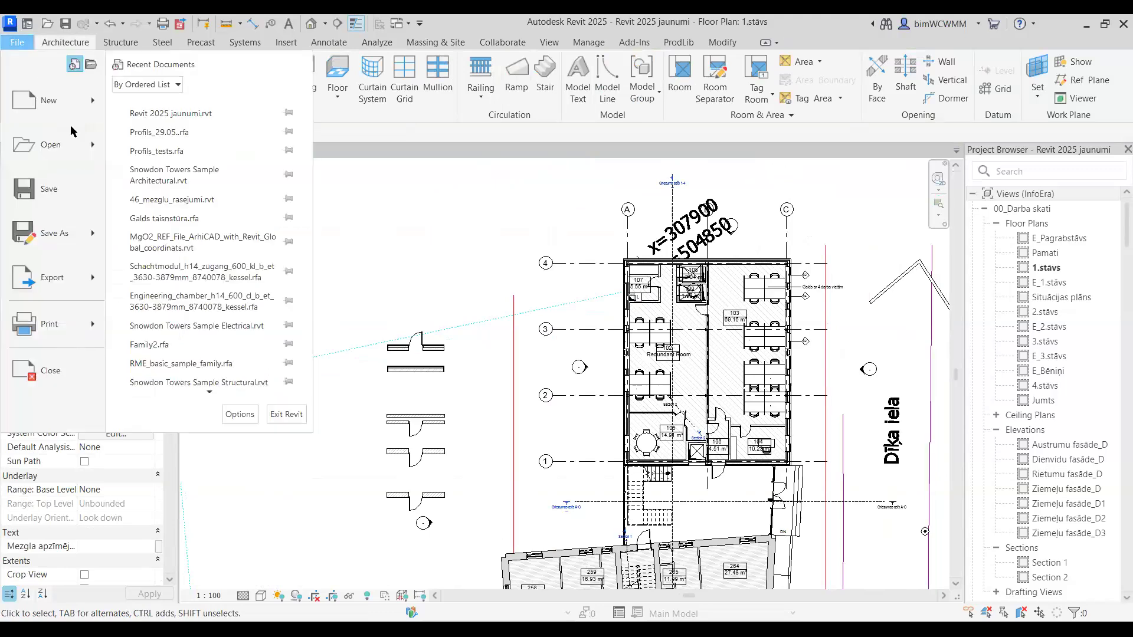
pyautogui.moveTo(58, 102)
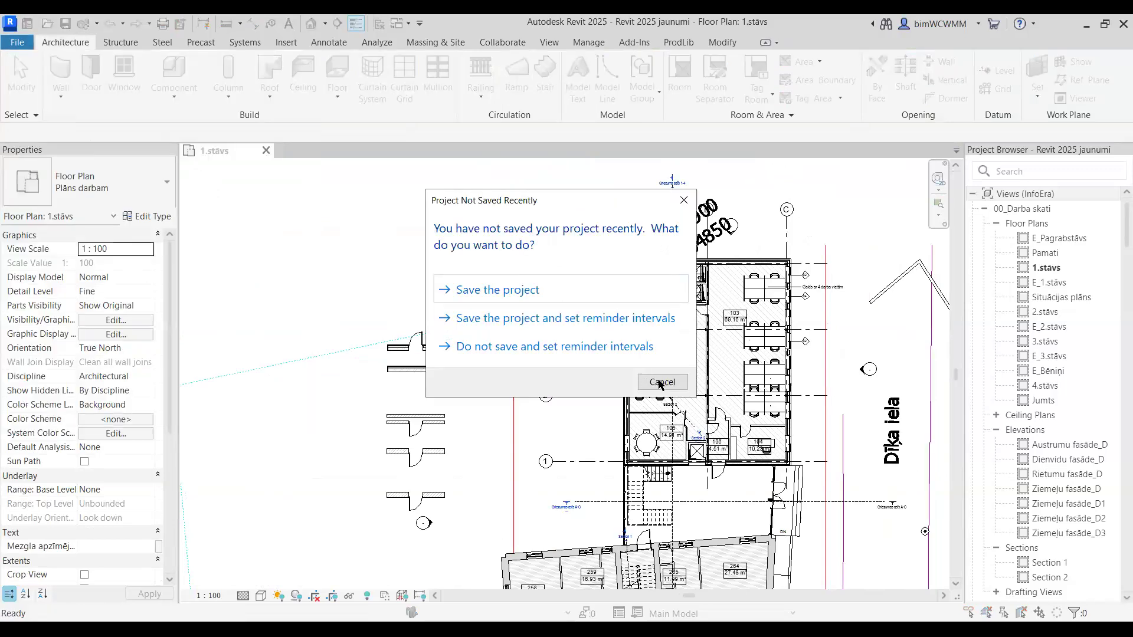
pyautogui.click(660, 385)
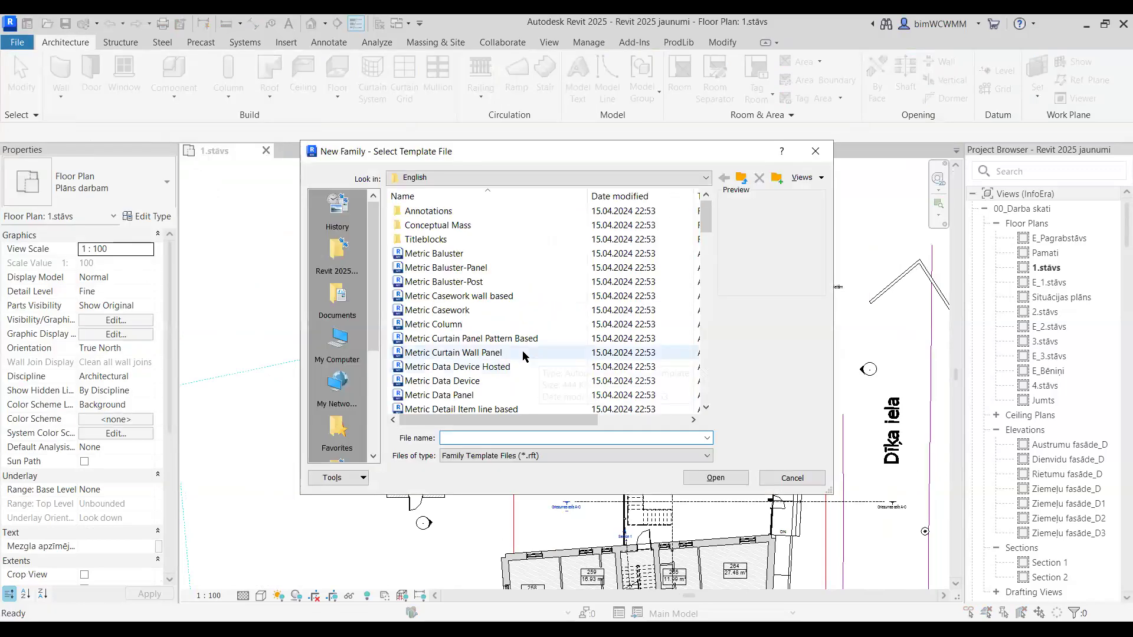
pyautogui.scroll(-11, 499, 305)
pyautogui.scroll(-4, 498, 305)
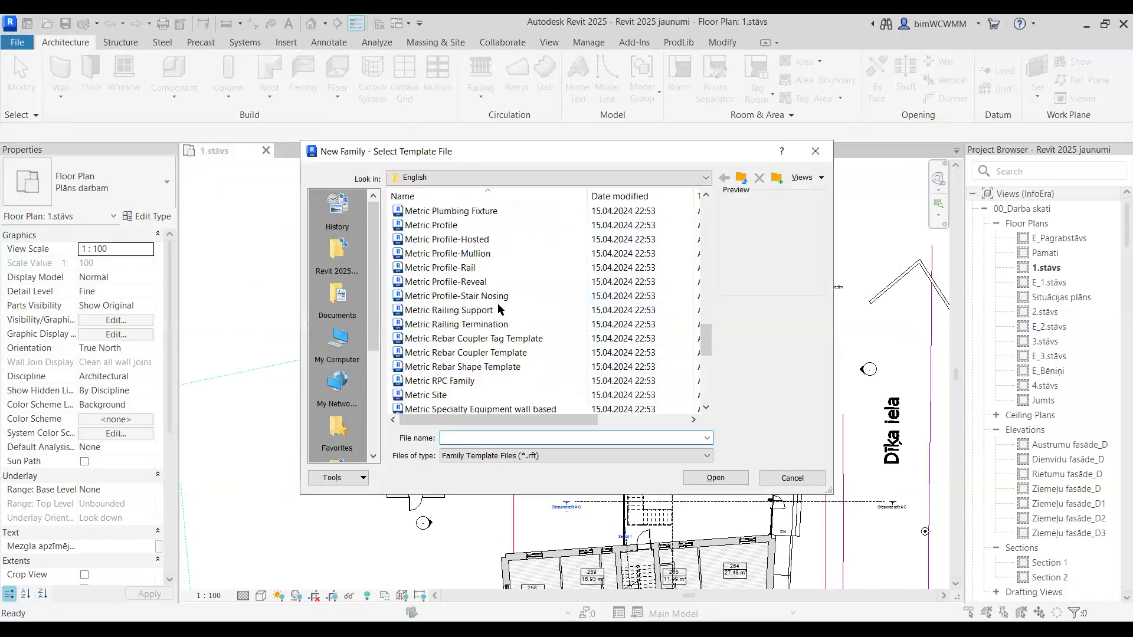
pyautogui.click(500, 254)
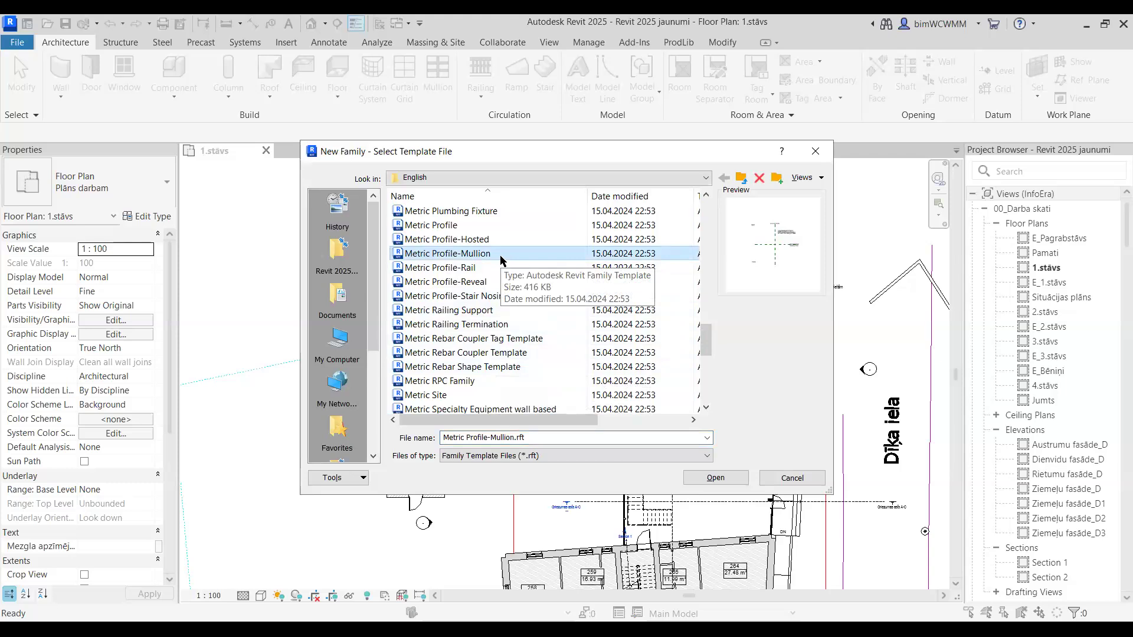
pyautogui.click(729, 481)
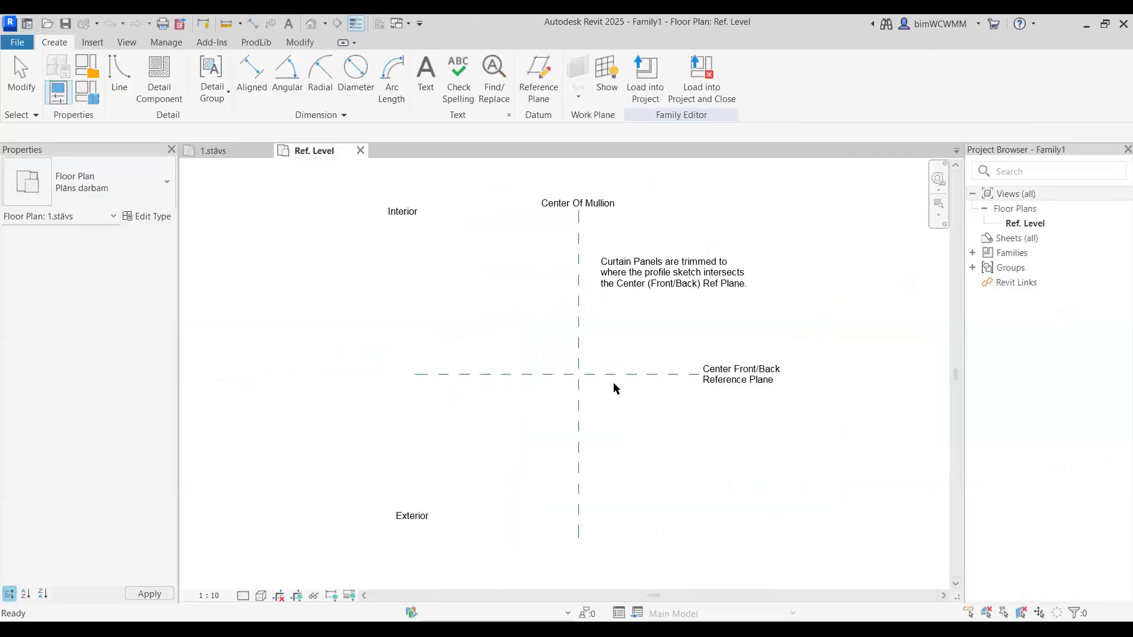
# - Draw three profile lines forming a U about 50 mm wide and 50 mm deep below the Center Front/Back plane, centred on the mullion axis
pyautogui.scroll(5, 594, 379)
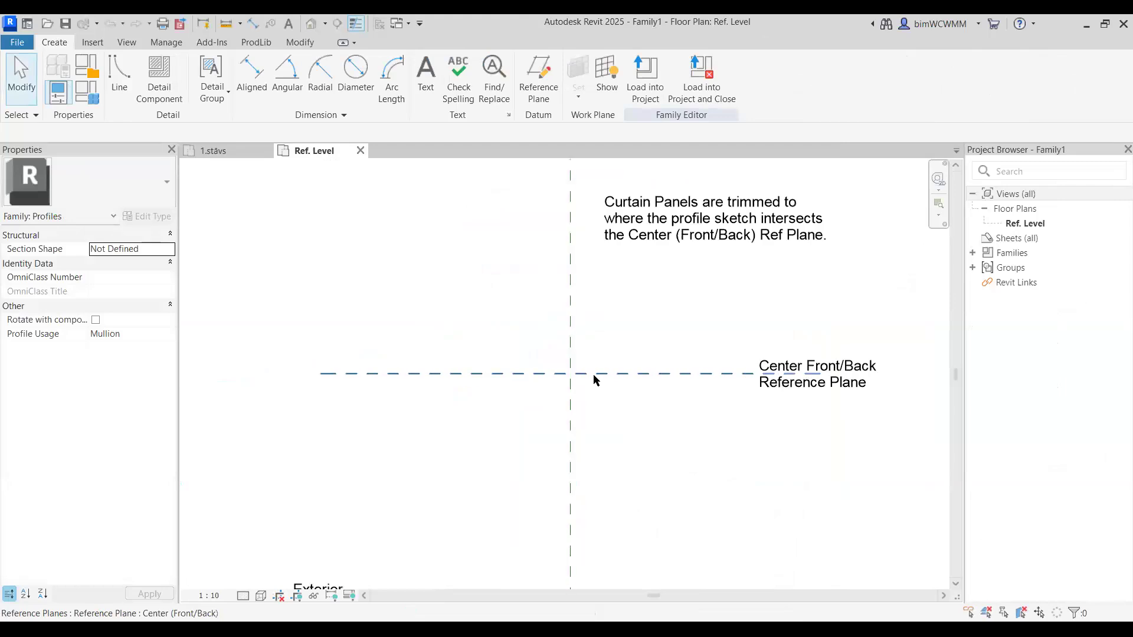
pyautogui.click(121, 73)
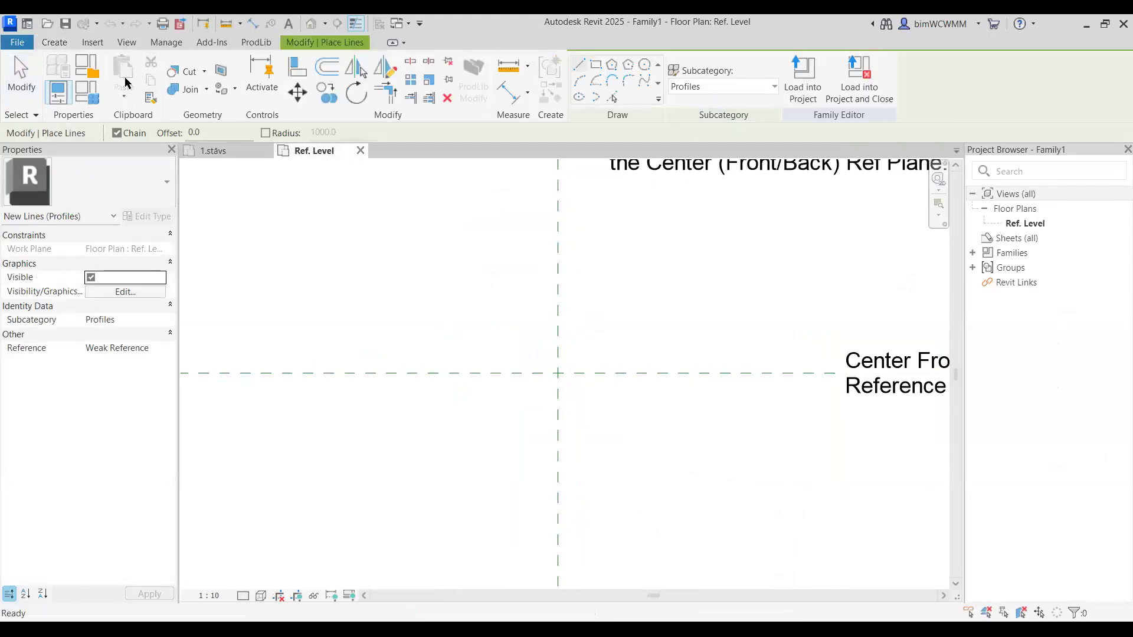
pyautogui.scroll(2, 554, 371)
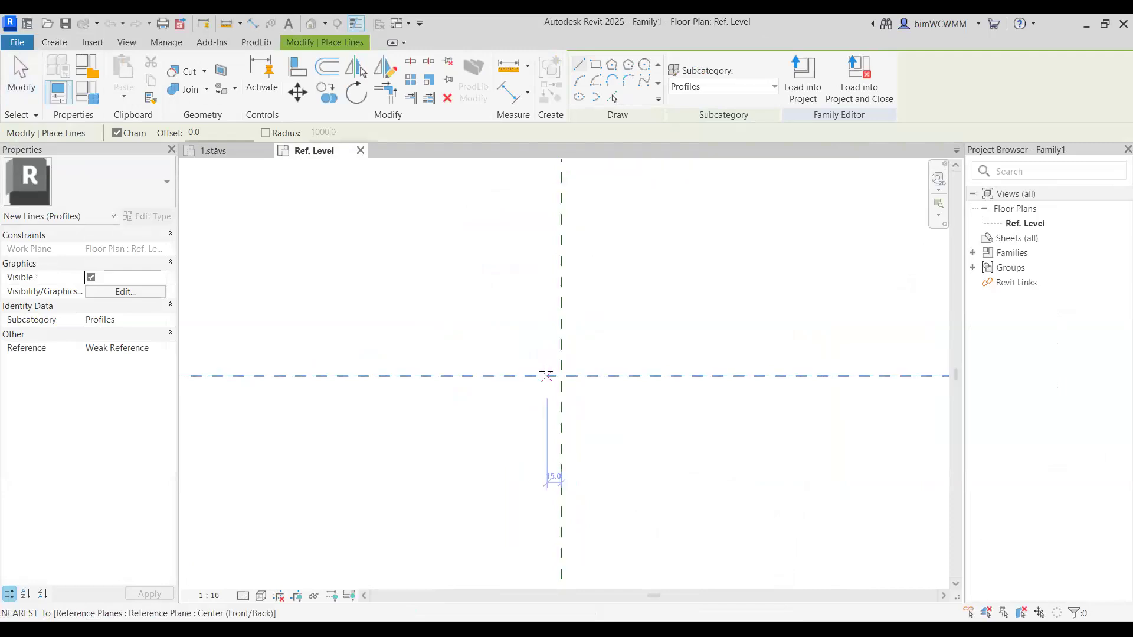
pyautogui.scroll(2, 543, 375)
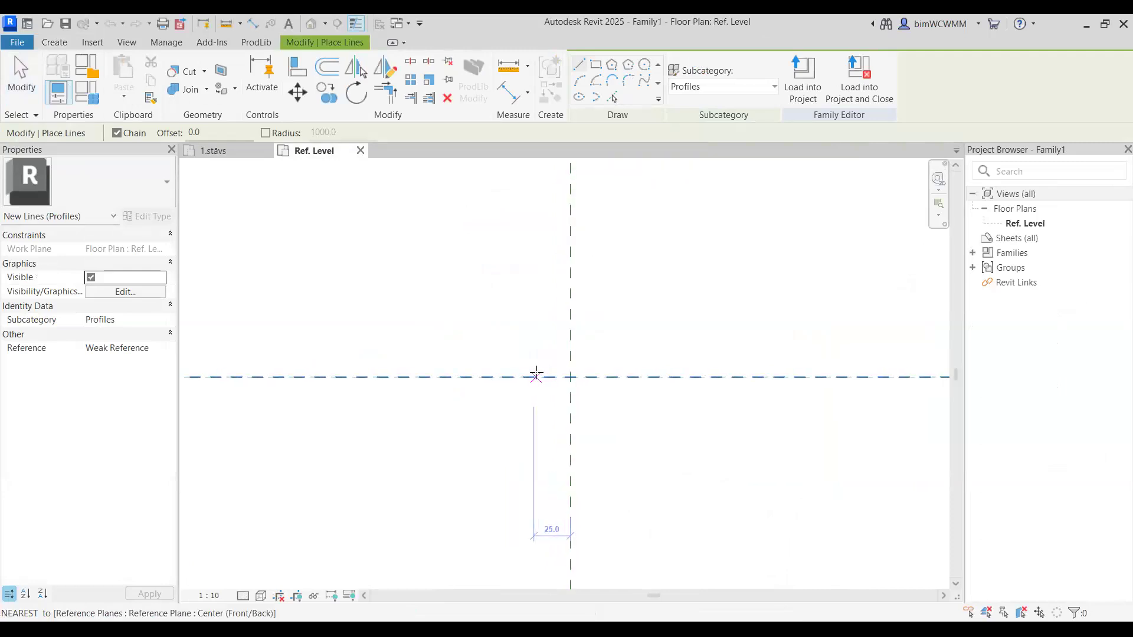
pyautogui.click(536, 375)
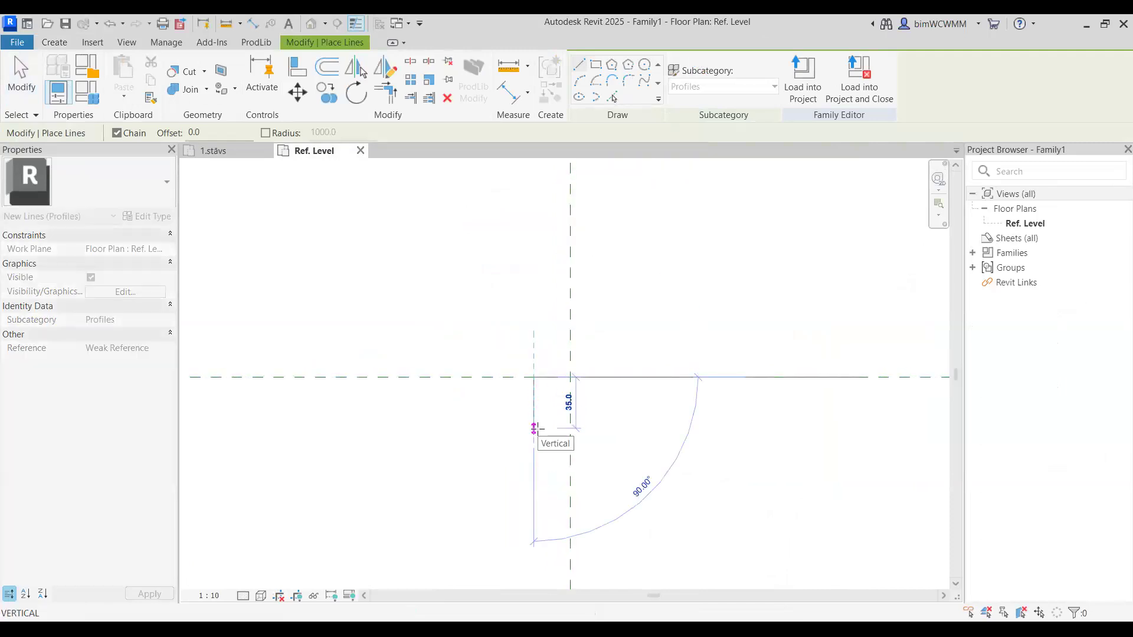
pyautogui.click(534, 451)
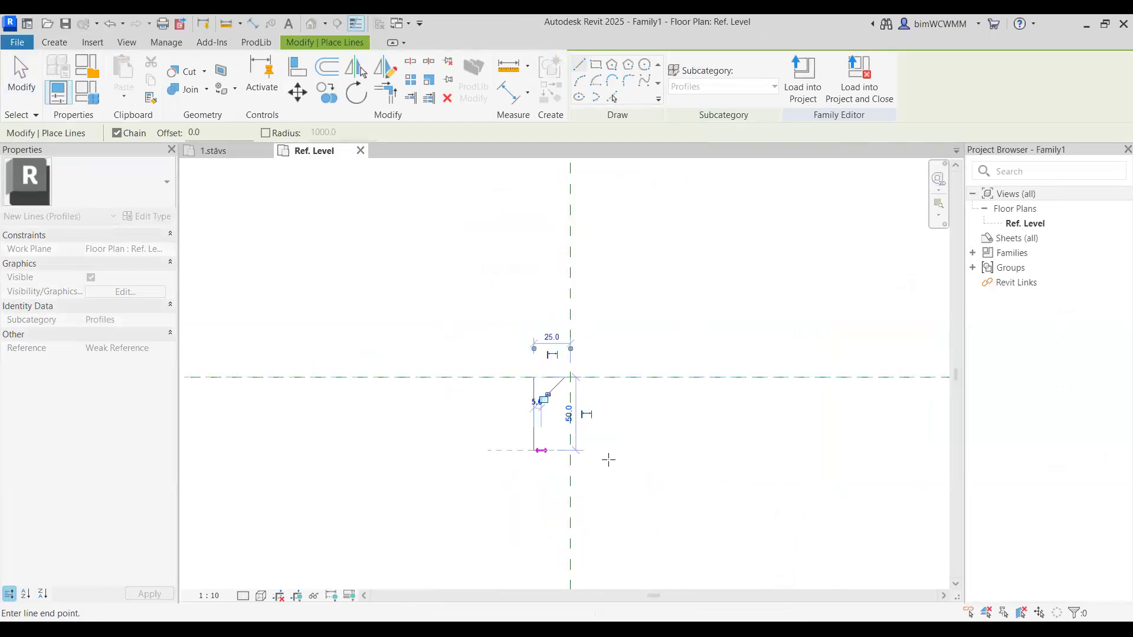
pyautogui.click(607, 451)
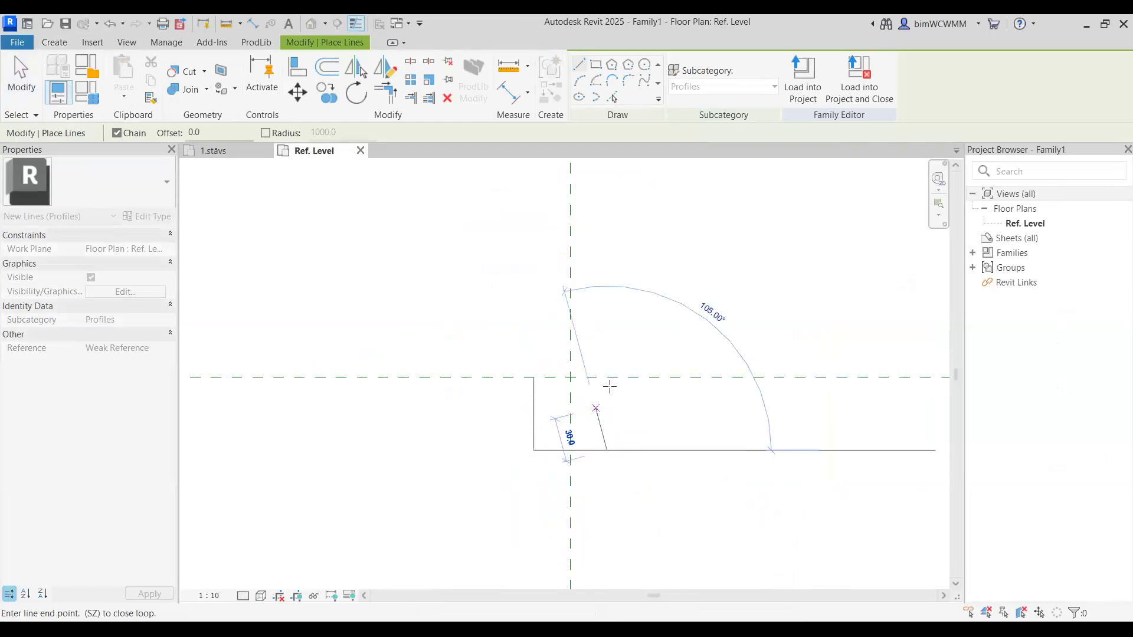
pyautogui.click(607, 378)
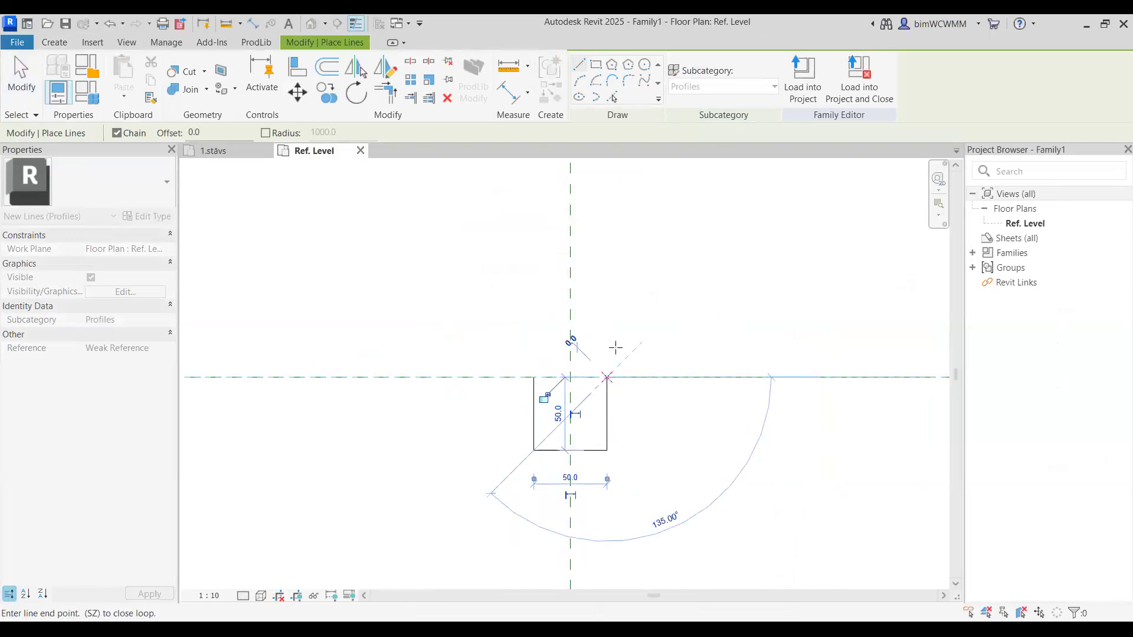
# - Continue both sides of the U-shaped outline with vertical lines about 25 mm above the Center Front/Back plane
pyautogui.click(608, 340)
pyautogui.press('Escape')
pyautogui.click(534, 377)
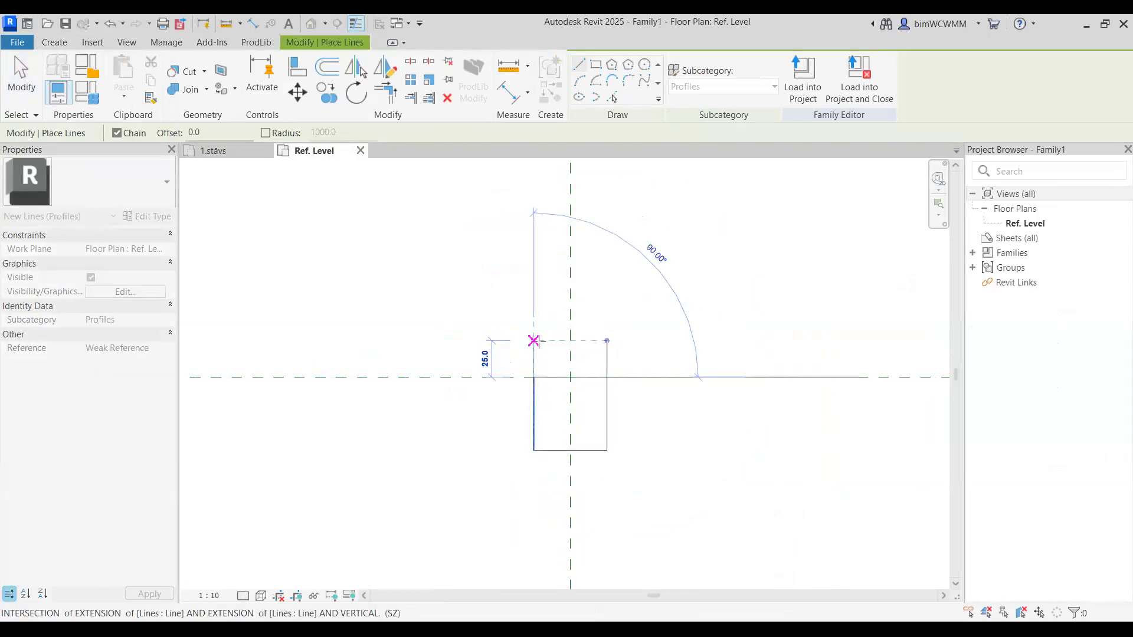
pyautogui.click(534, 340)
pyautogui.press('Escape')
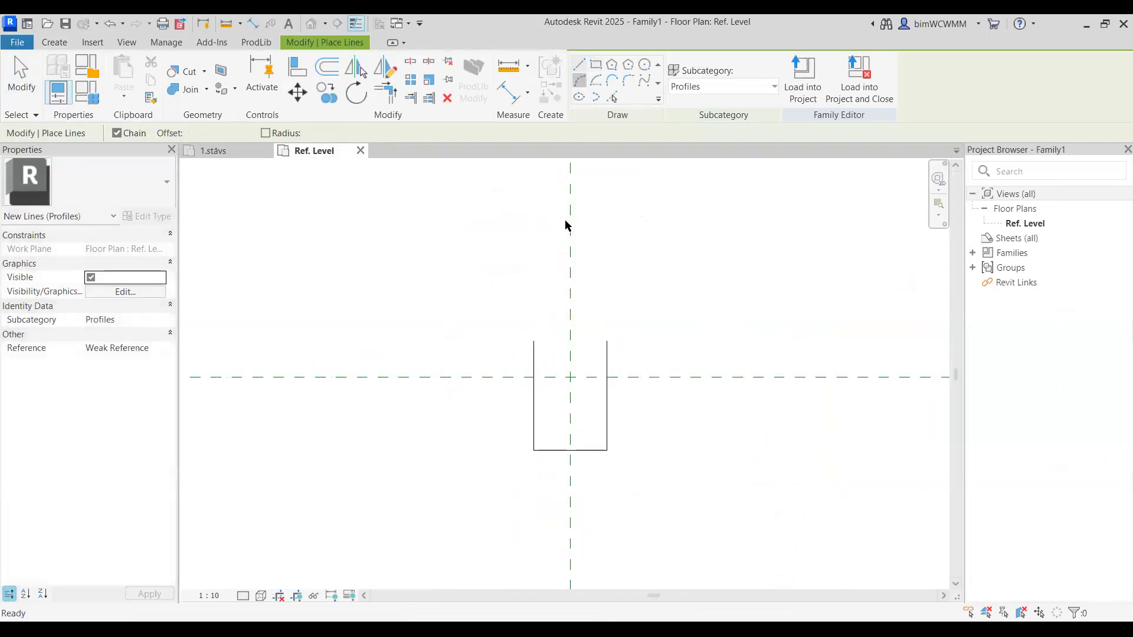
# - Close the top of the outline with a bulging arc between the two side lines' upper ends, giving a keyhole shape
pyautogui.click(534, 340)
pyautogui.click(607, 340)
pyautogui.click(581, 264)
pyautogui.scroll(-2, 579, 337)
pyautogui.press('Escape')
pyautogui.press('Escape')
pyautogui.moveTo(573, 311); pyautogui.dragTo(555, 275, button='middle')
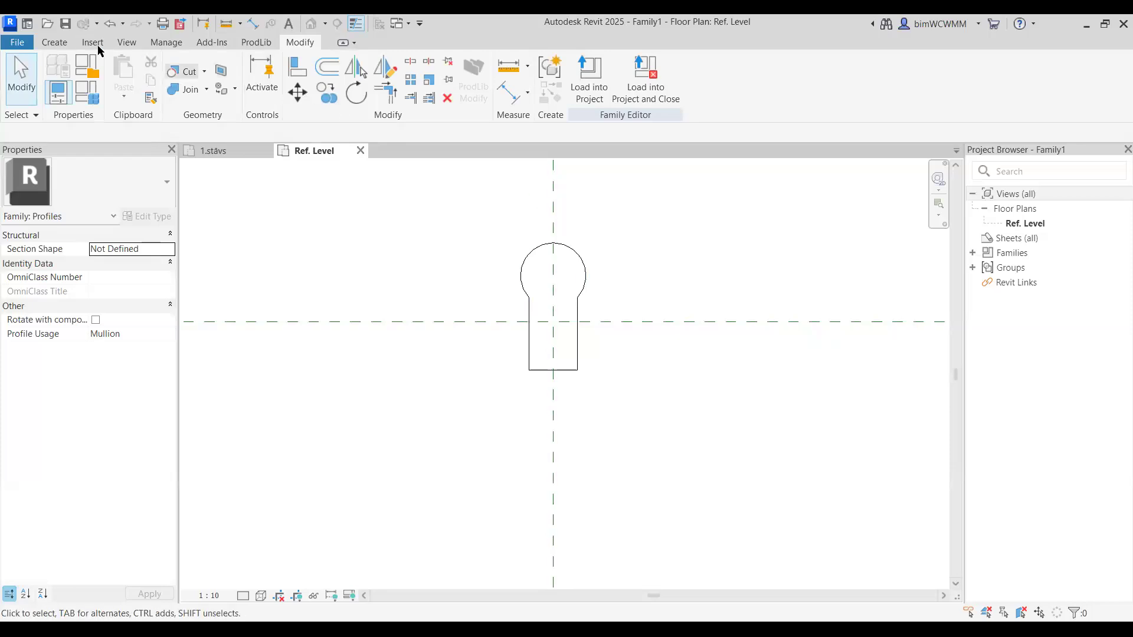
# - Draw a circle of about 20 mm radius on the mullion's centre plane, just below the keyhole outline
pyautogui.click(70, 42)
pyautogui.click(117, 76)
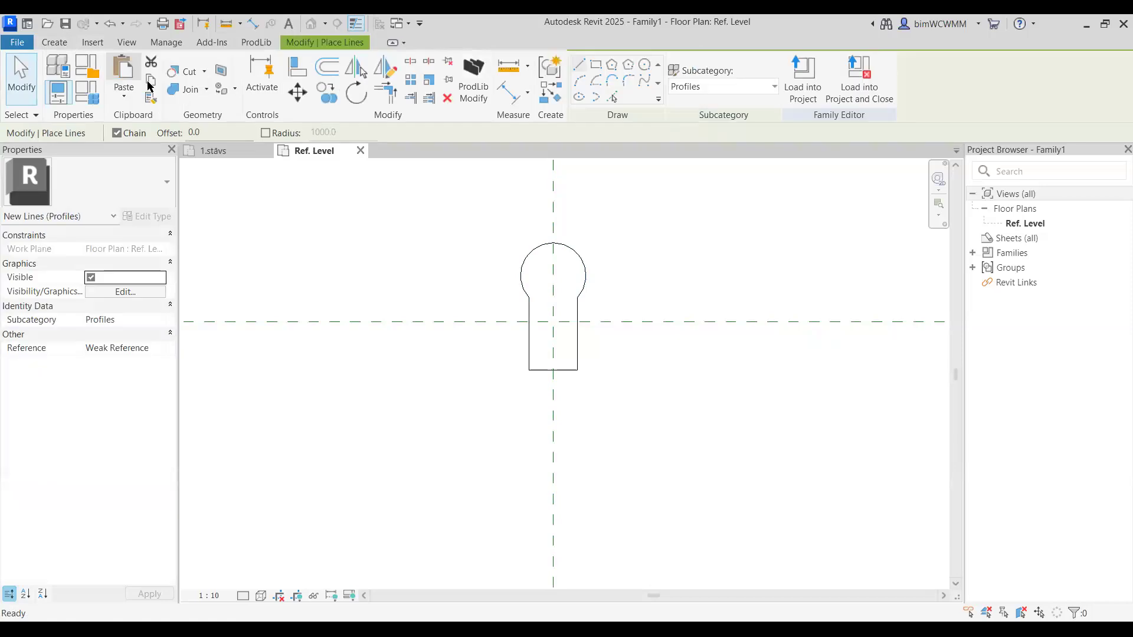
pyautogui.scroll(2, 547, 417)
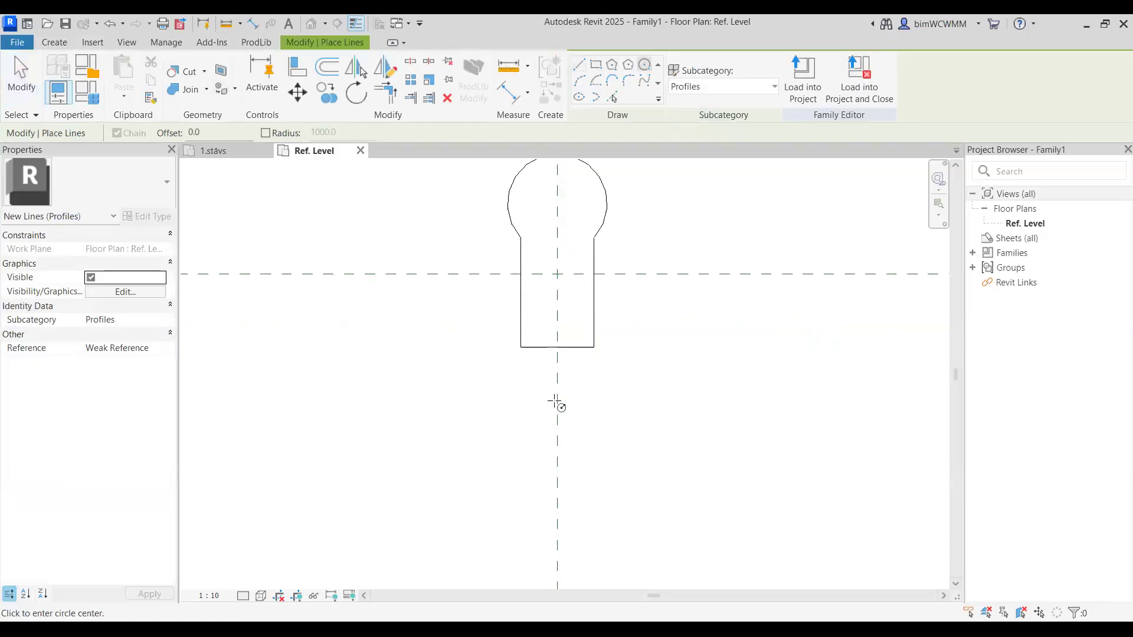
pyautogui.click(557, 408)
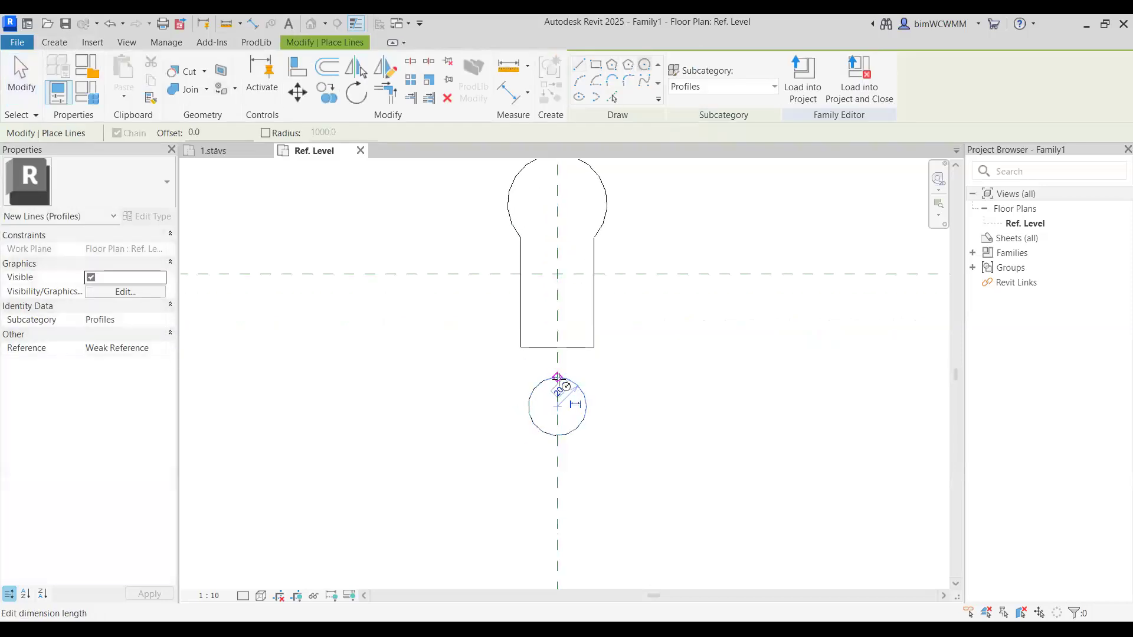
pyautogui.click(557, 377)
pyautogui.press('Escape')
pyautogui.press('Escape')
# - Move the circle 25 mm to the left and mirror it about the mullion's vertical centre plane to form a pair
pyautogui.click(583, 393)
pyautogui.click(297, 91)
pyautogui.click(556, 377)
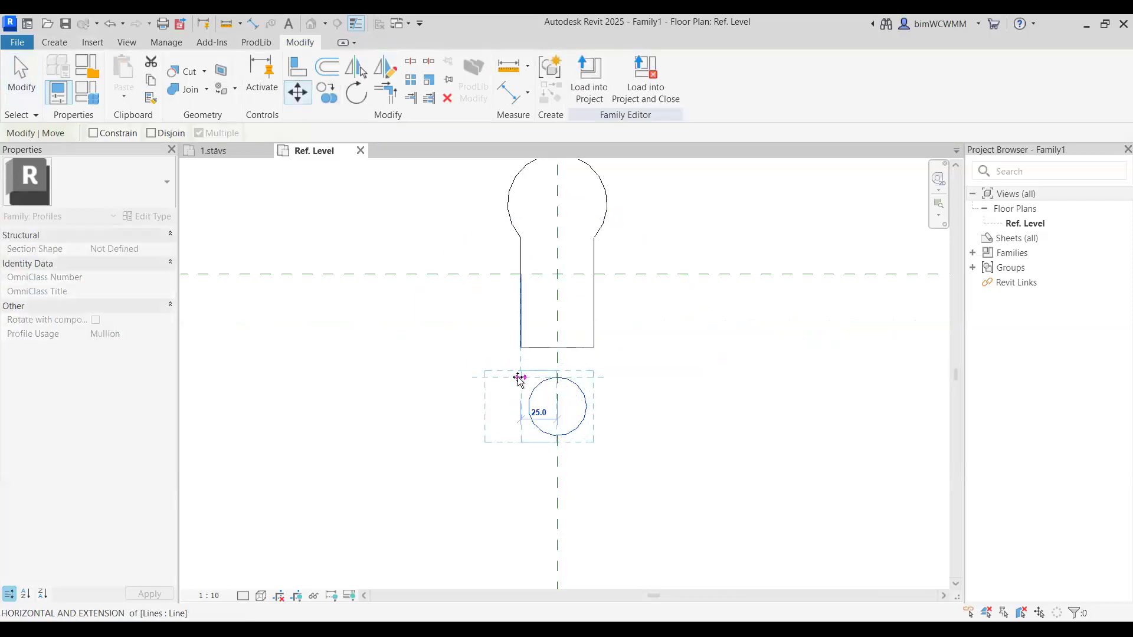
pyautogui.click(519, 376)
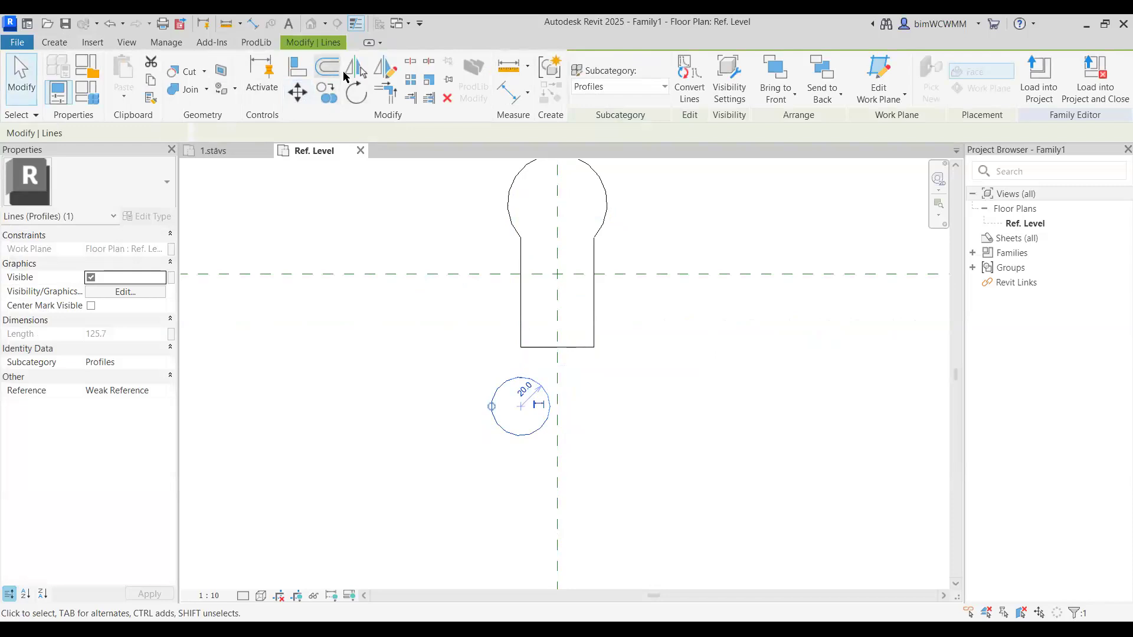
pyautogui.click(568, 384)
pyautogui.click(586, 363)
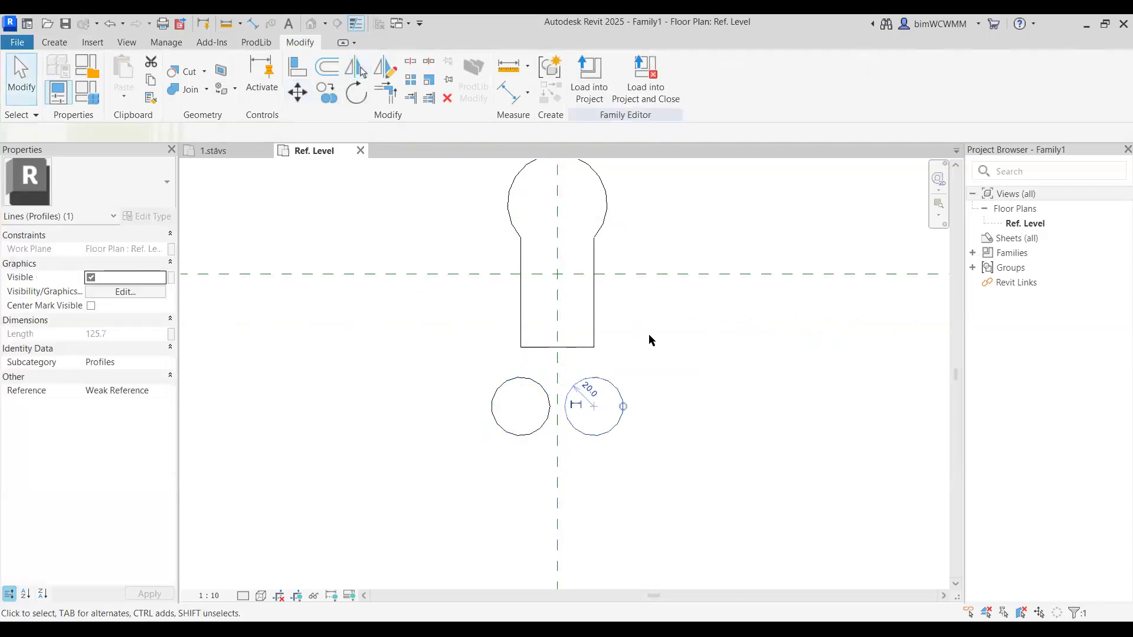
# - Save the family as Profils in the Revit 2025 jaunumu vebinārs folder, then load it into the project and close it
pyautogui.scroll(-1, 679, 371)
pyautogui.moveTo(679, 370); pyautogui.dragTo(670, 409, button='middle')
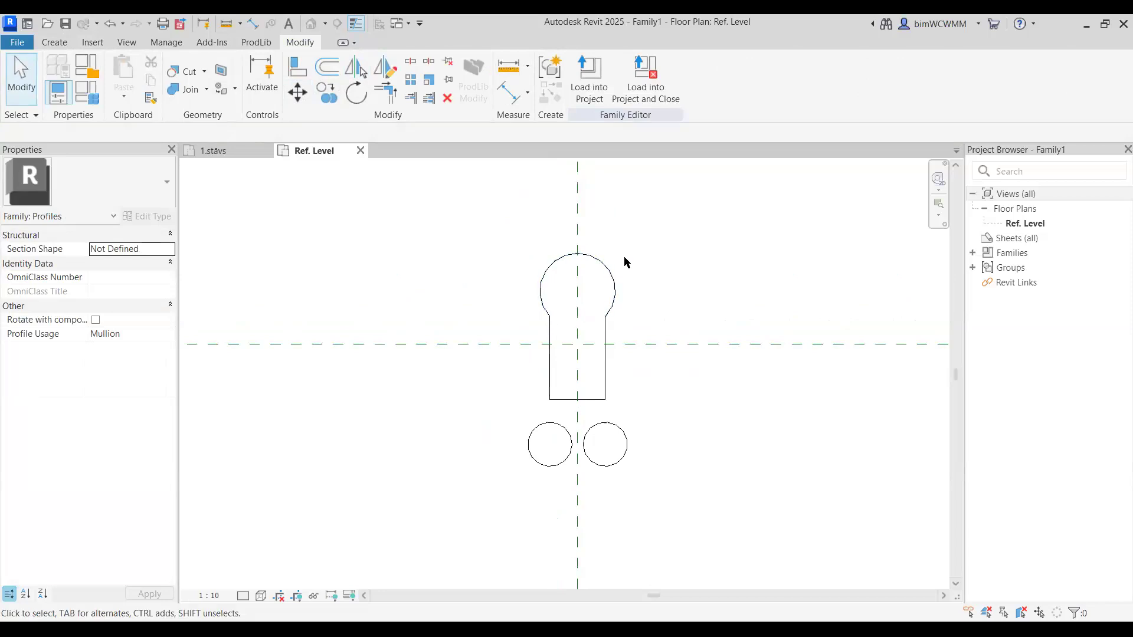
pyautogui.moveTo(483, 213); pyautogui.dragTo(704, 523)
pyautogui.click(637, 379)
pyautogui.hotkey('ctrl', 's')
pyautogui.click(339, 253)
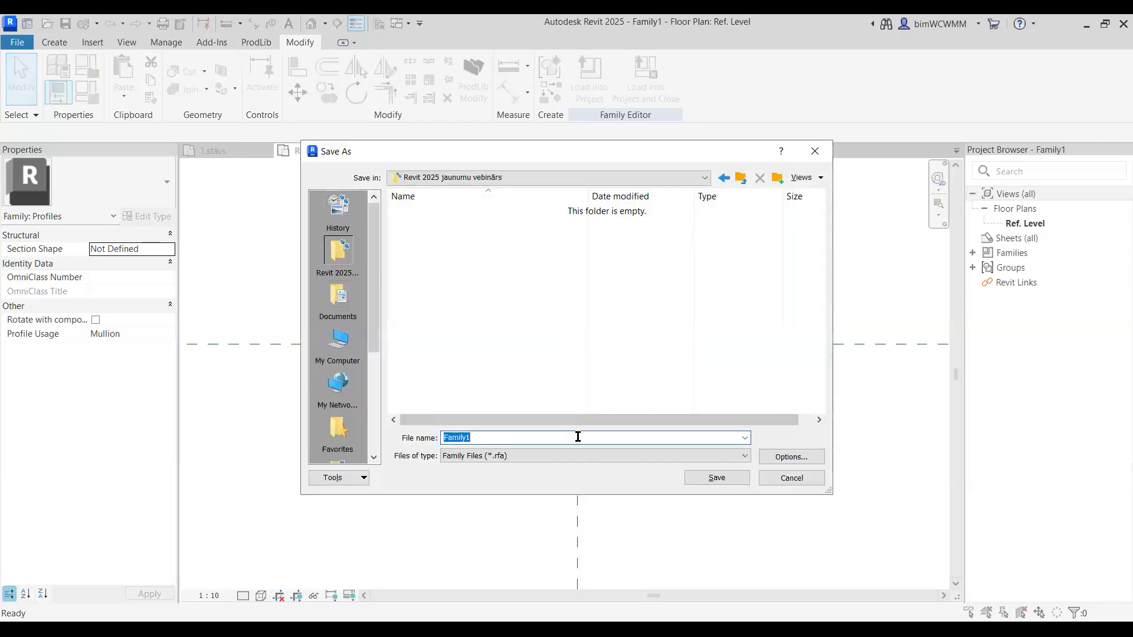
pyautogui.write('Profils')
pyautogui.press('Return')
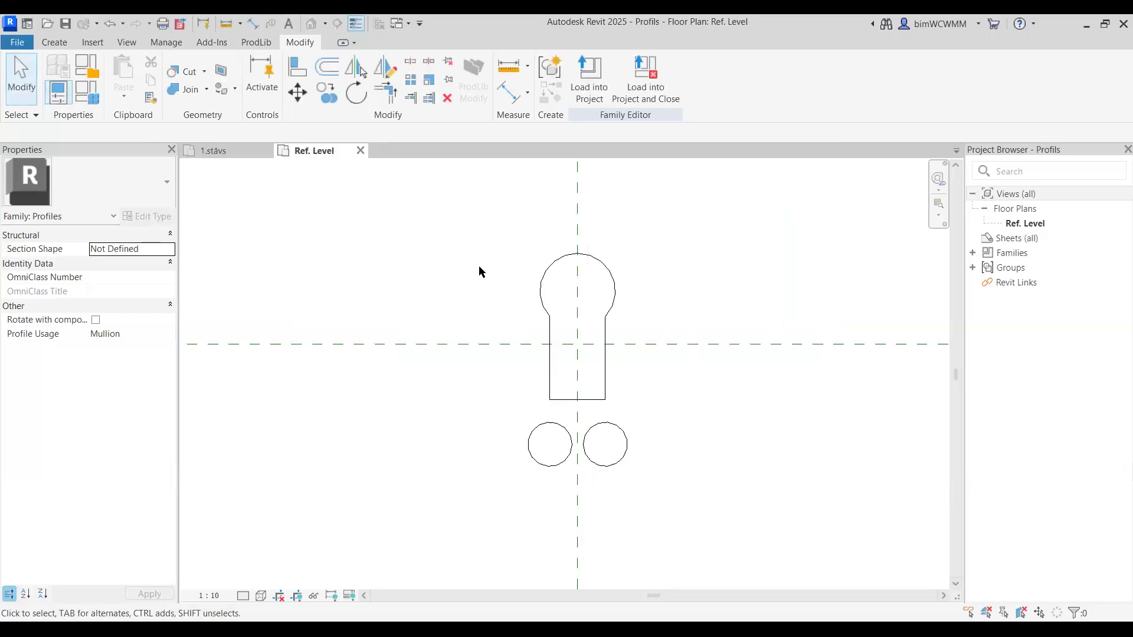
pyautogui.click(648, 94)
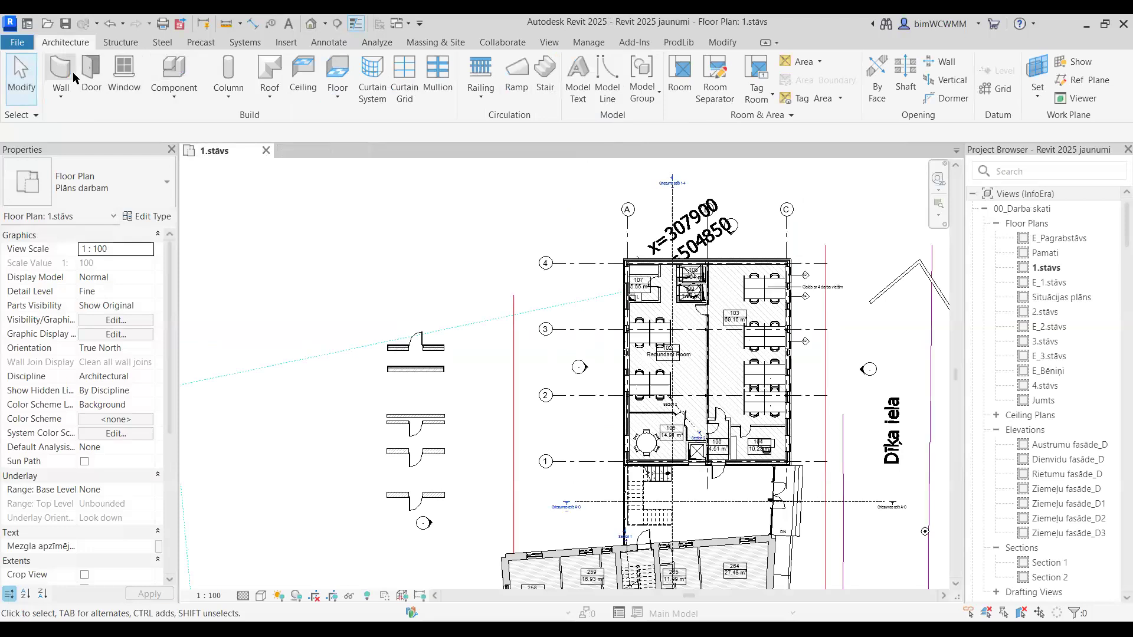
# - Draw a horizontal Ext. Glazing 2 x 4 m, V 75x200 H 50x100 curtain wall above the façade wall containing the door
pyautogui.click(73, 72)
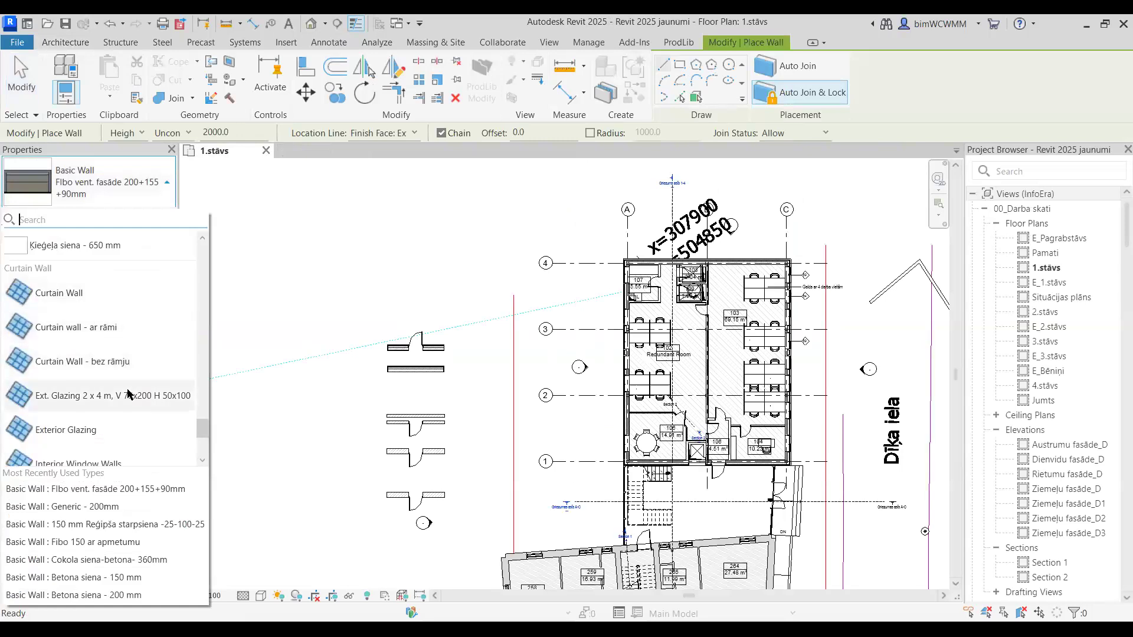
pyautogui.click(127, 394)
pyautogui.scroll(3, 356, 282)
pyautogui.click(380, 288)
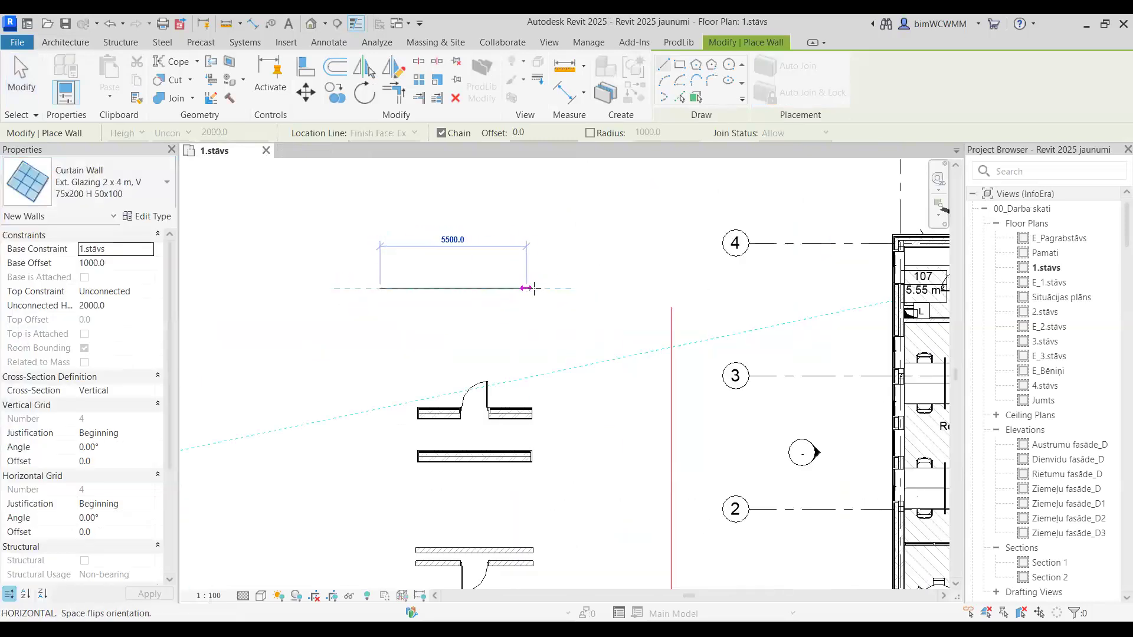
pyautogui.click(577, 288)
pyautogui.press('Escape')
pyautogui.press('Escape')
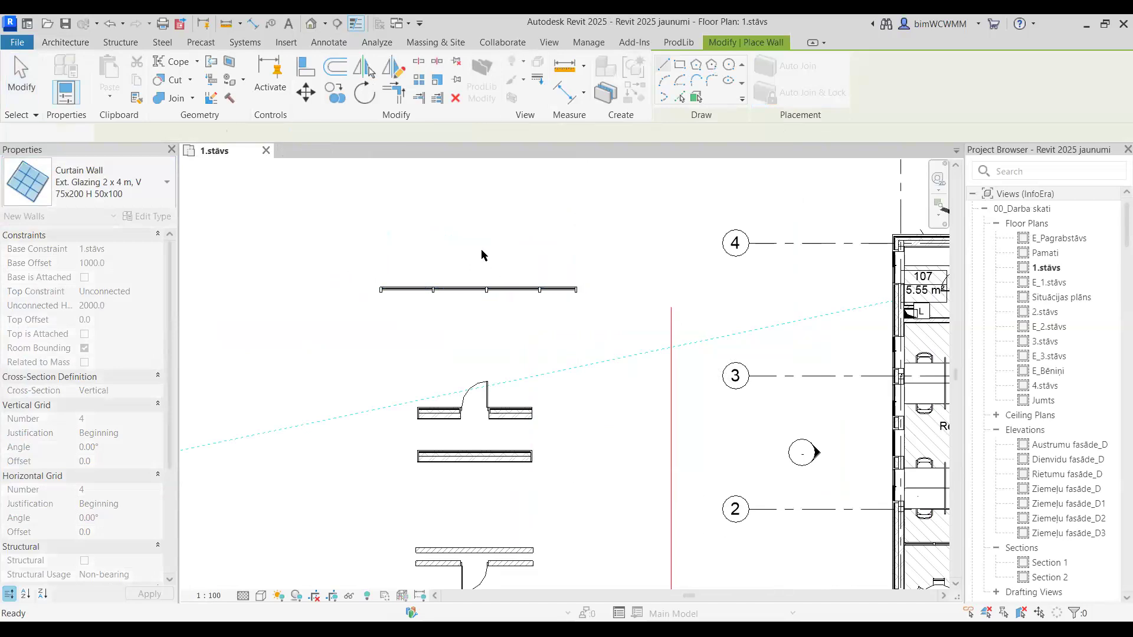
# - Open the 3D view and unpin a middle vertical mullion of the new free-standing curtain wall
pyautogui.click(312, 24)
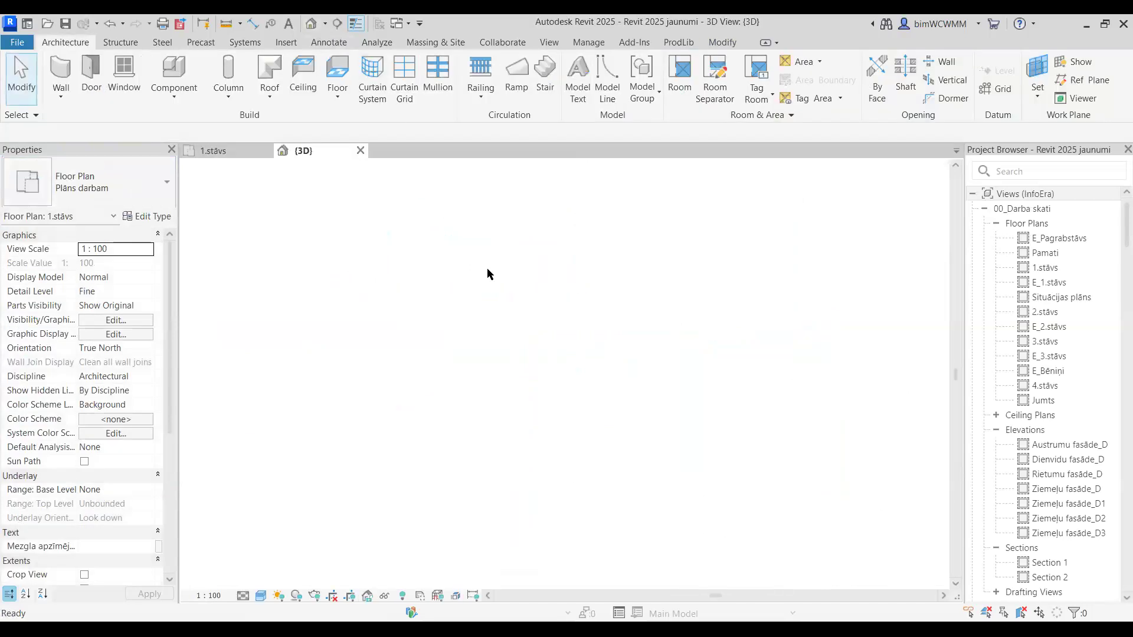
pyautogui.keyDown('shift'); pyautogui.moveTo(660, 454); pyautogui.dragTo(652, 419, button='middle'); pyautogui.keyUp('shift')
pyautogui.scroll(5, 651, 419)
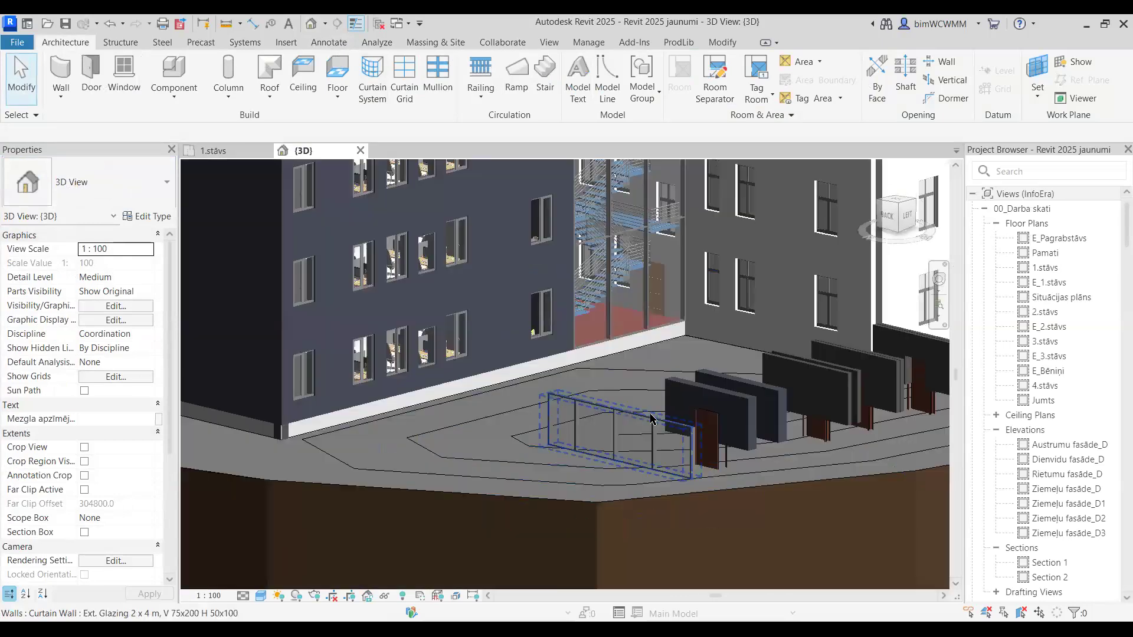
pyautogui.scroll(3, 652, 419)
pyautogui.click(544, 408)
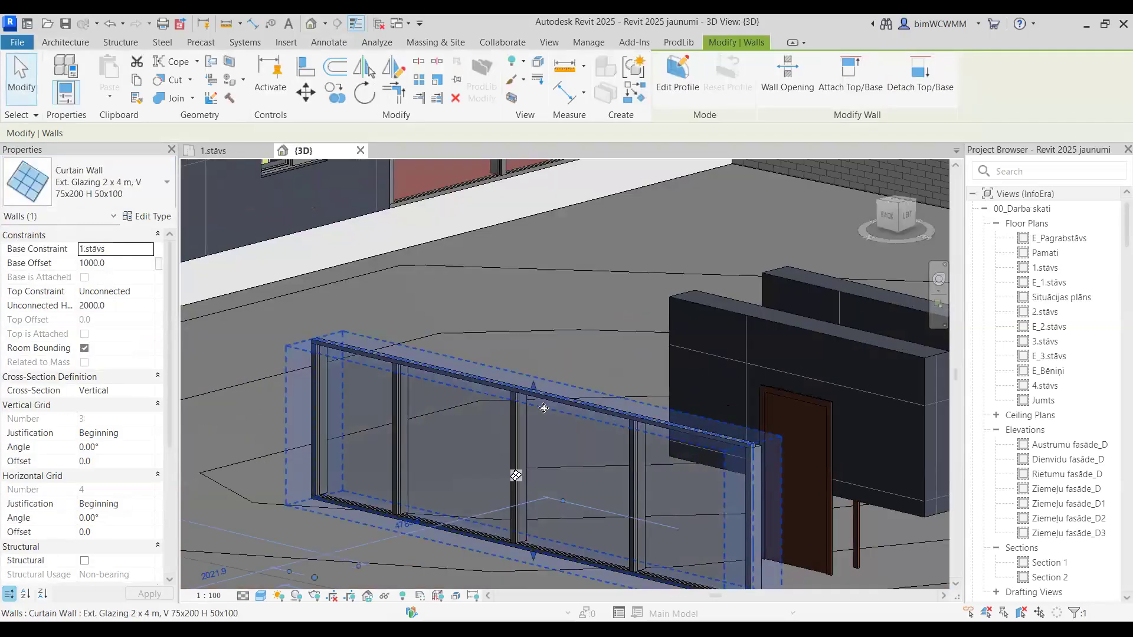
pyautogui.scroll(3, 543, 408)
pyautogui.press('Escape')
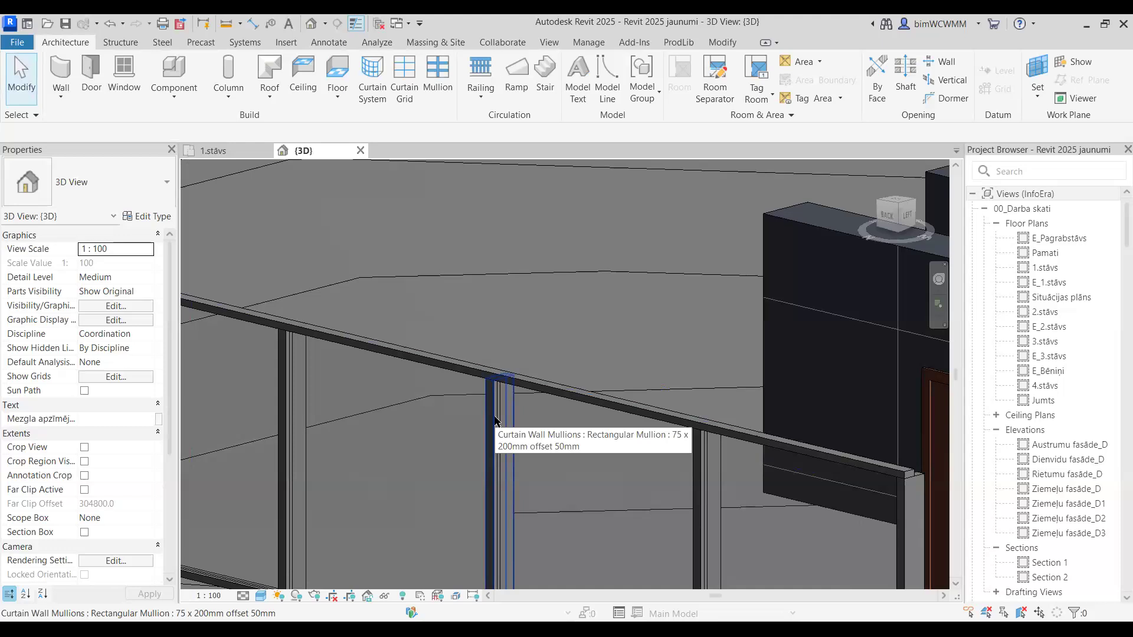
pyautogui.click(495, 420)
pyautogui.moveTo(495, 420); pyautogui.dragTo(488, 345, button='middle')
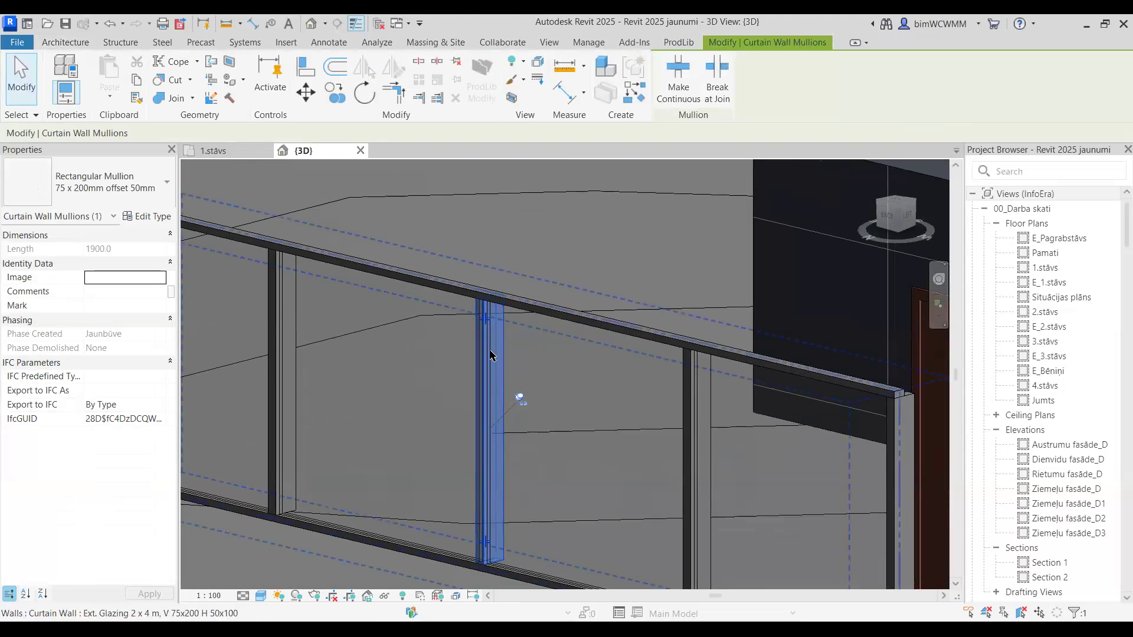
pyautogui.scroll(3, 485, 373)
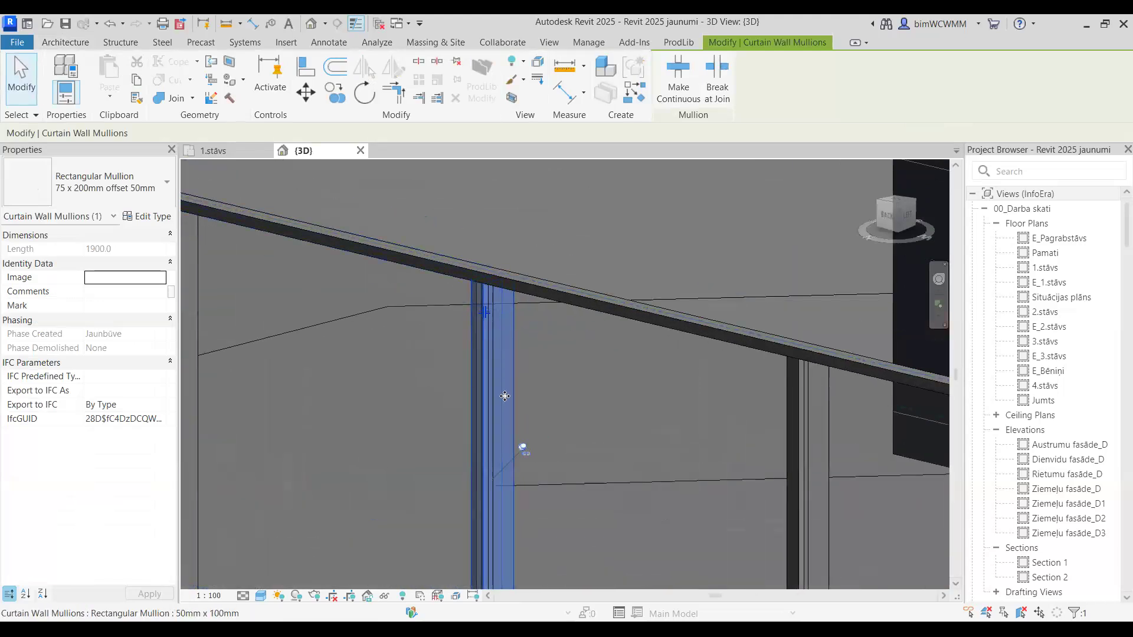
pyautogui.click(523, 452)
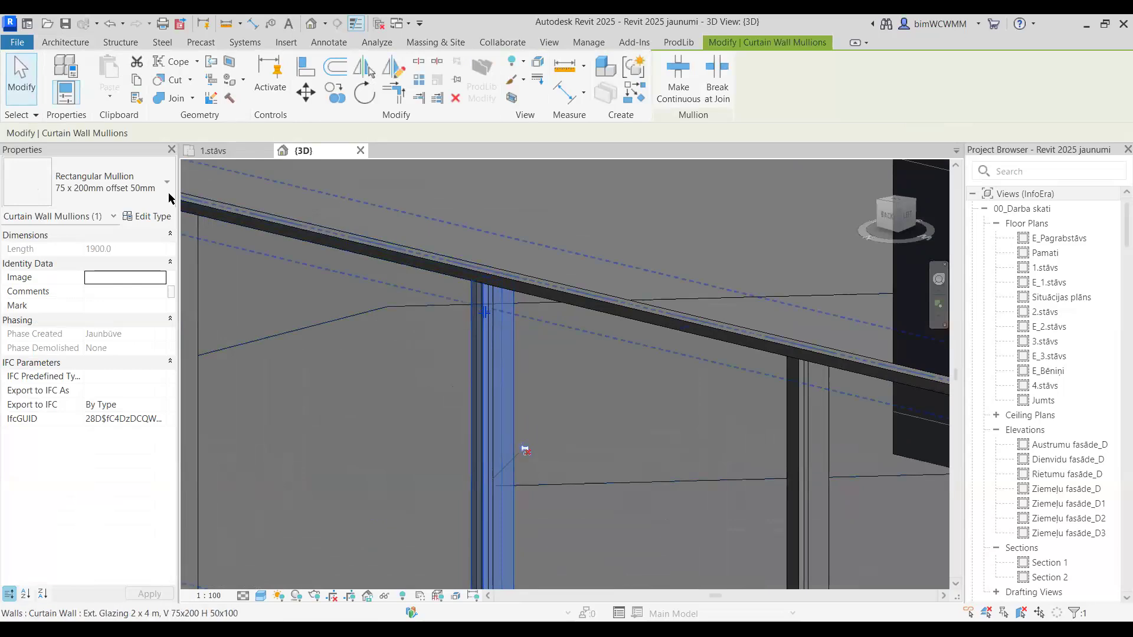
# - Set the profile of the vertical mullion type 75 x 200mm offset 50mm to Profils : Profils
pyautogui.click(140, 217)
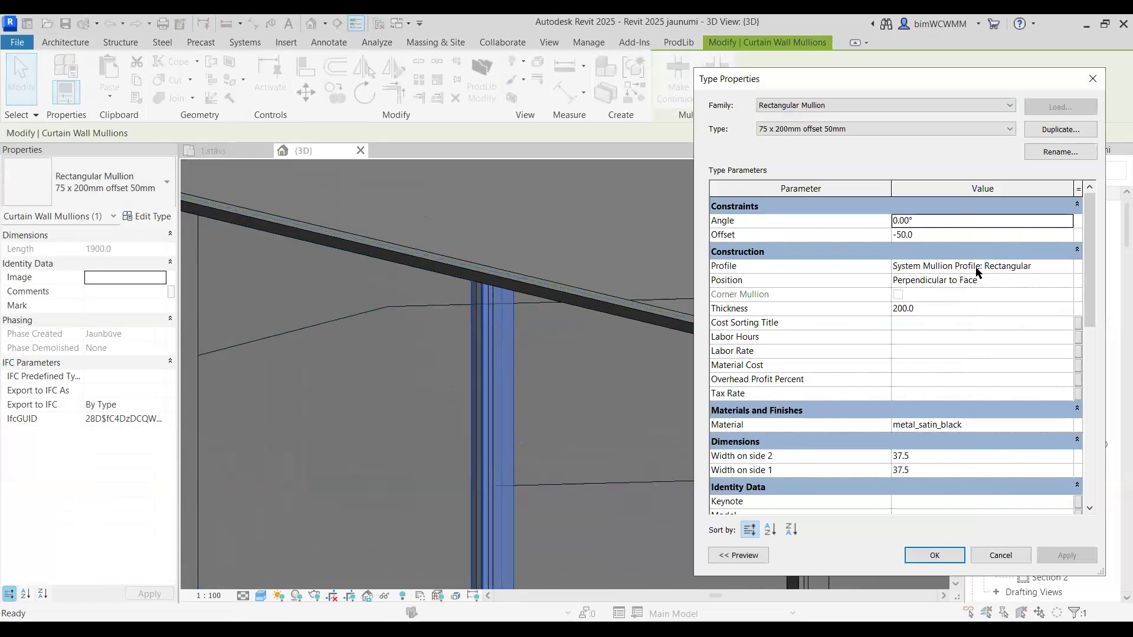
pyautogui.click(1065, 266)
pyautogui.click(1066, 266)
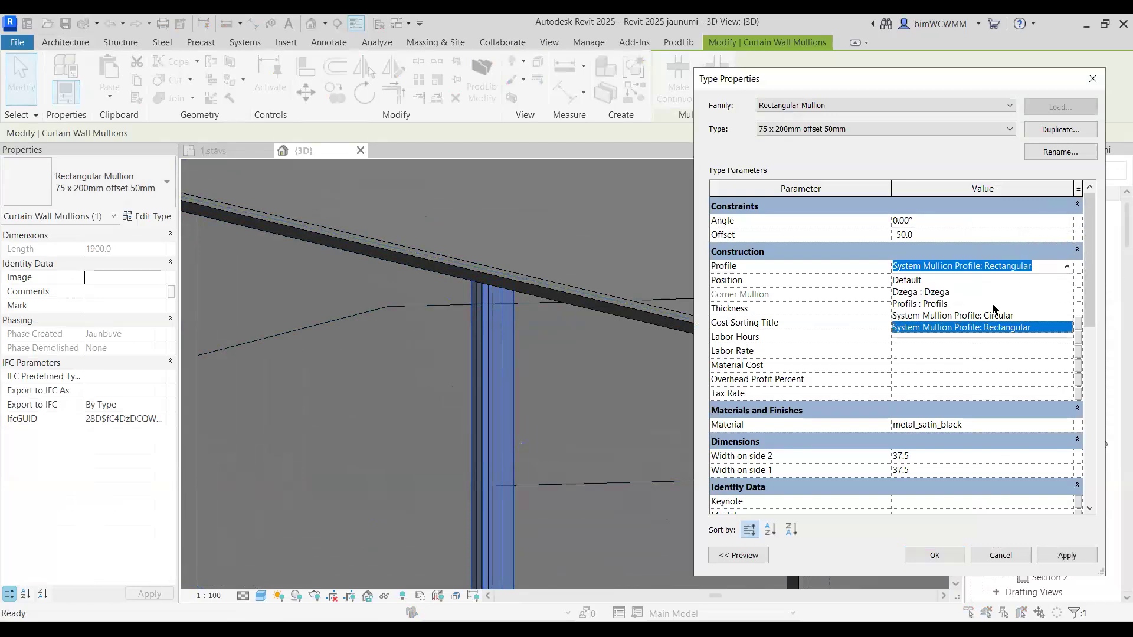
pyautogui.click(951, 305)
pyautogui.click(1047, 553)
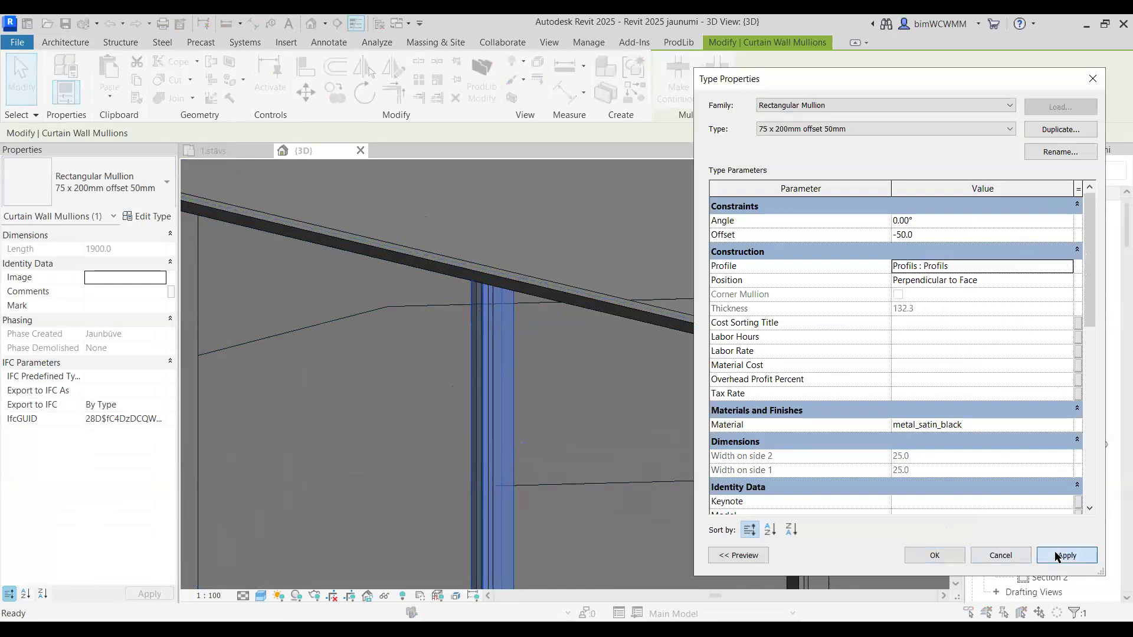
pyautogui.click(930, 556)
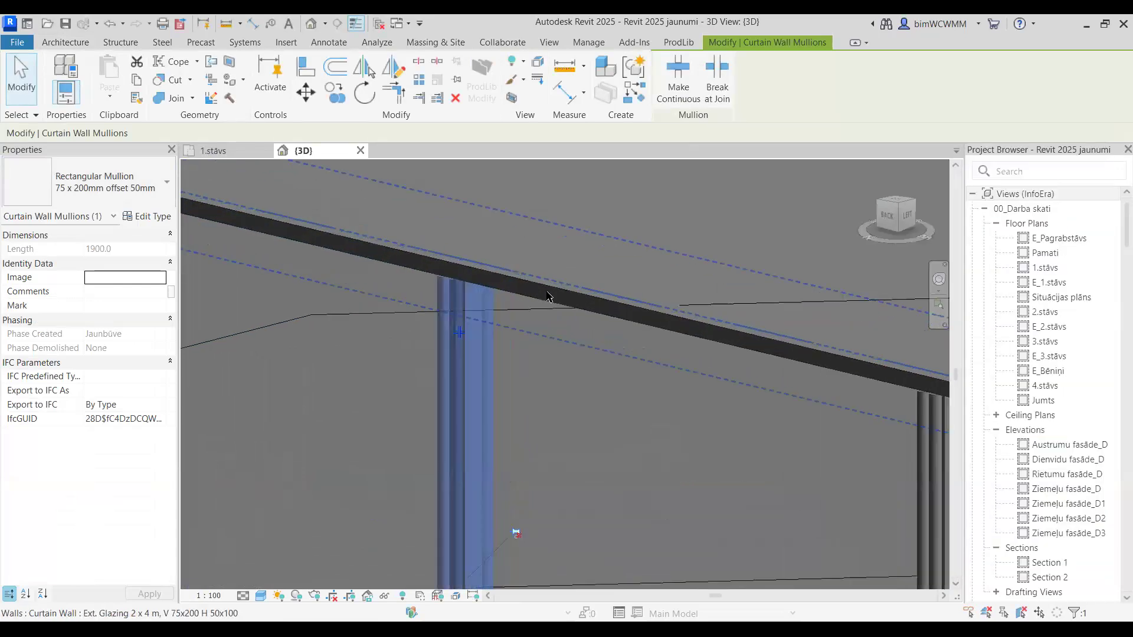
# - Set the profile of the top horizontal mullion's type, 50mm x 100mm, to Profils : Profils
pyautogui.scroll(-2, 543, 296)
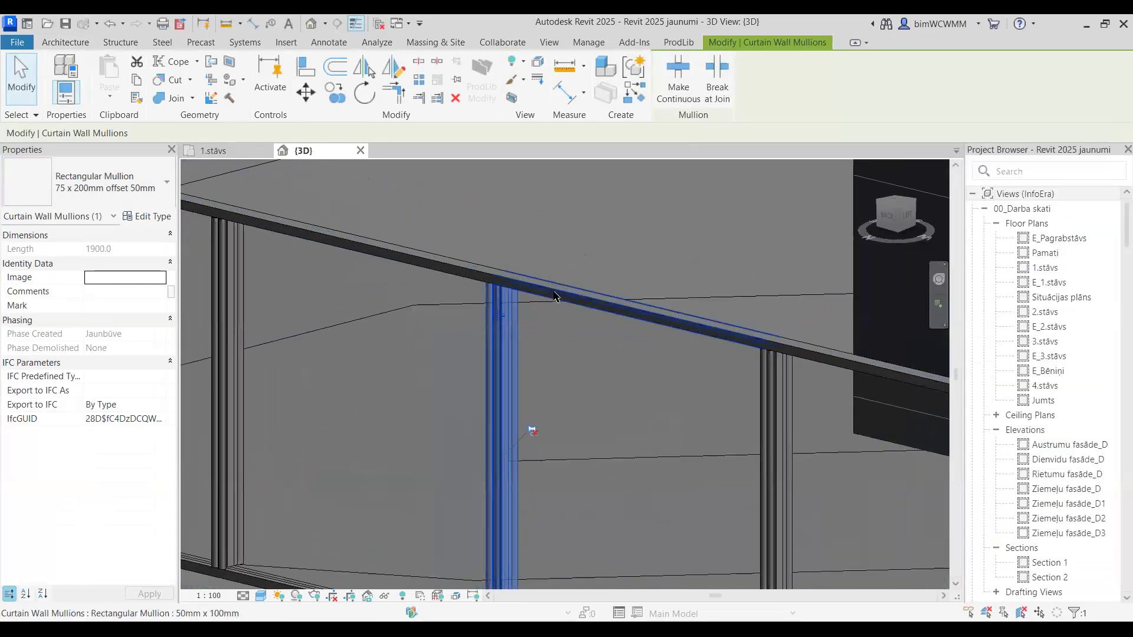
pyautogui.click(555, 296)
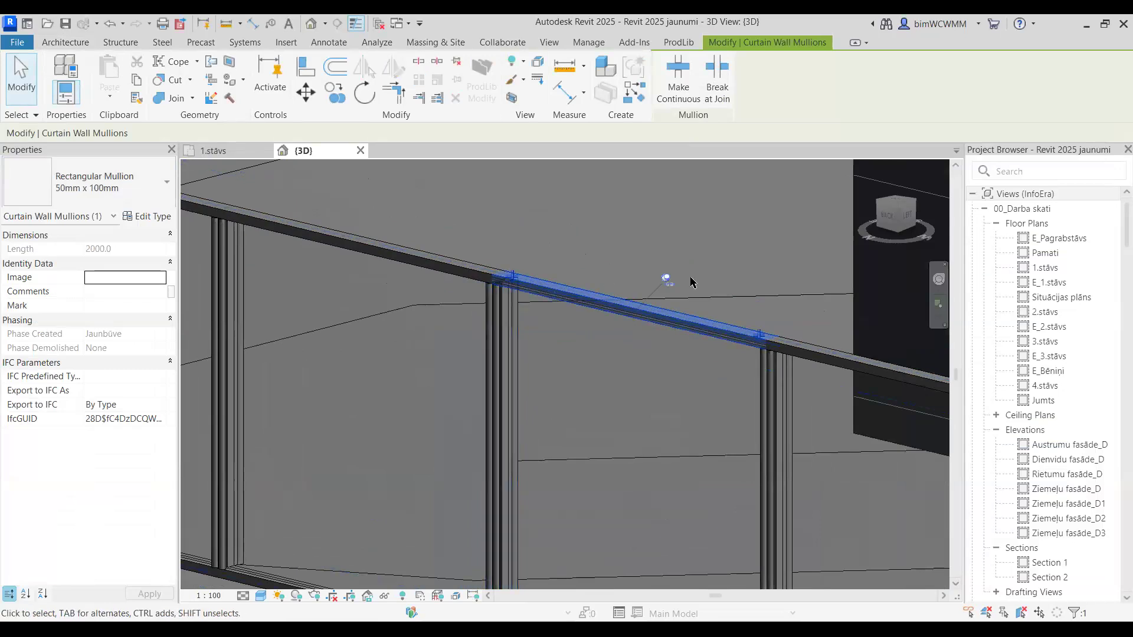
pyautogui.click(140, 217)
pyautogui.click(1066, 266)
pyautogui.click(1067, 266)
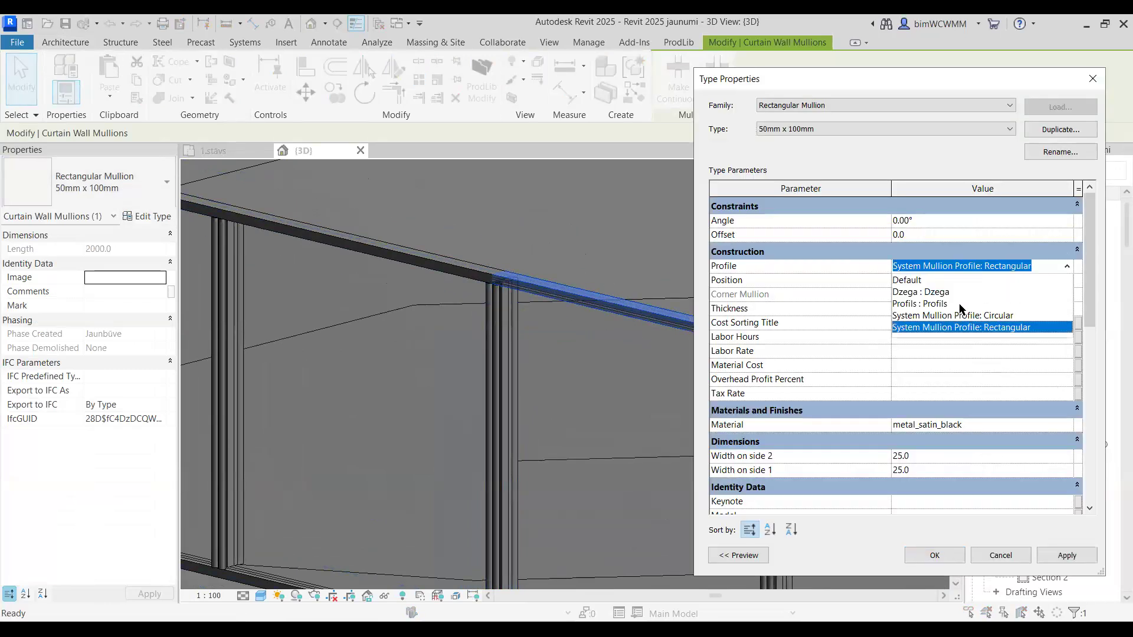
pyautogui.click(959, 304)
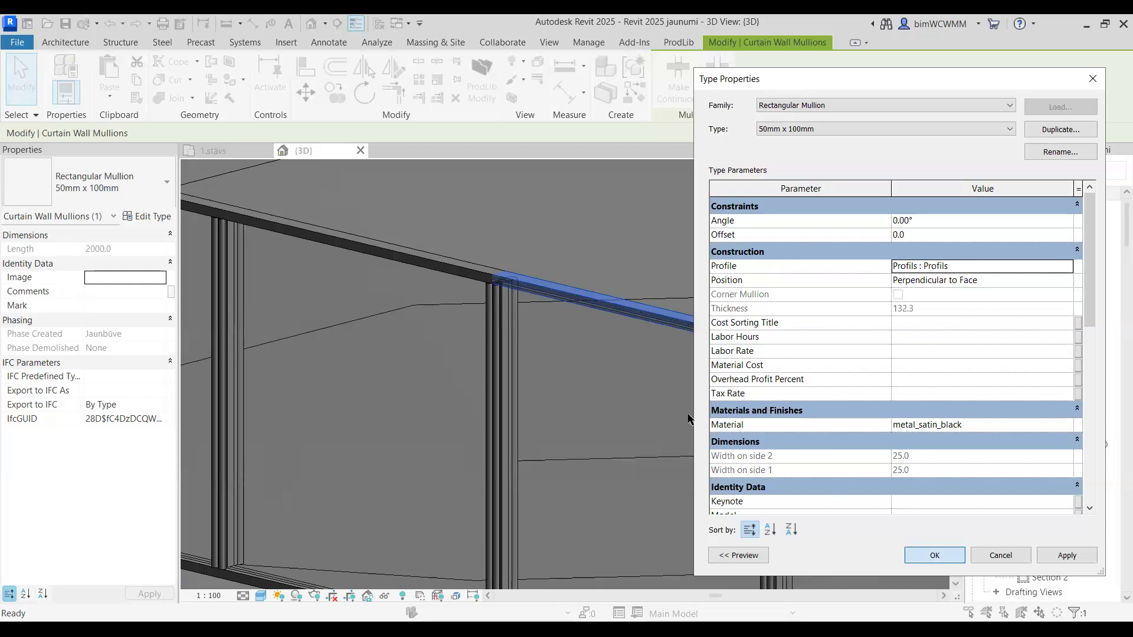
pyautogui.press('Return')
pyautogui.press('Escape')
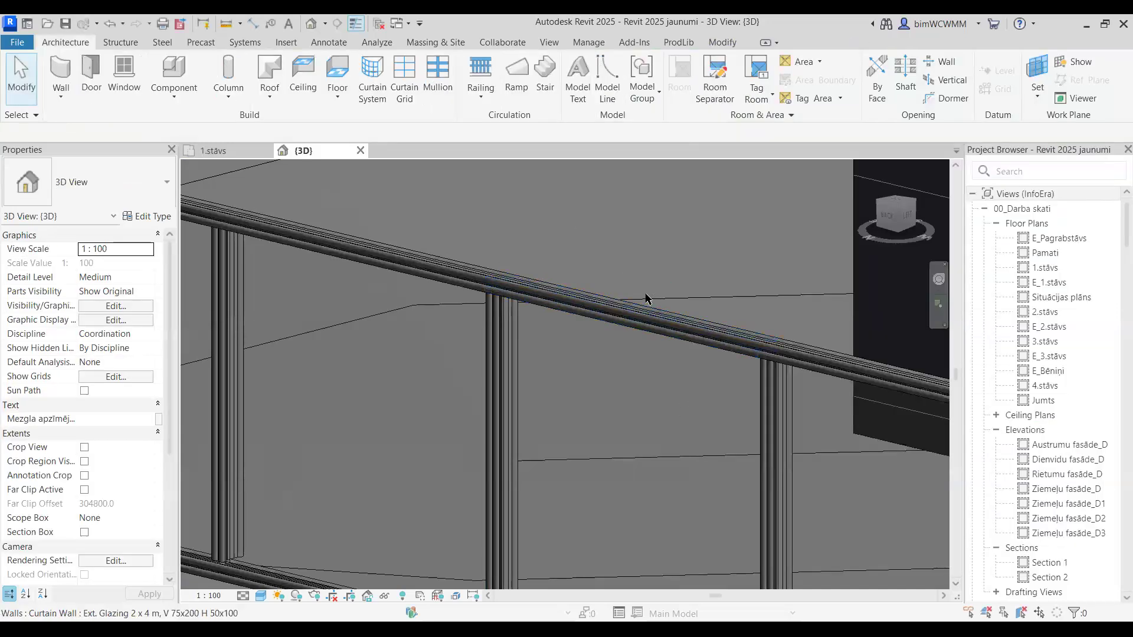
# - Examine the multi-loop mullion profiles at the curtain wall's lower joints and at the open end of its bottom rail
pyautogui.scroll(-3, 647, 299)
pyautogui.moveTo(646, 454); pyautogui.dragTo(627, 404, button='middle')
pyautogui.scroll(8, 731, 443)
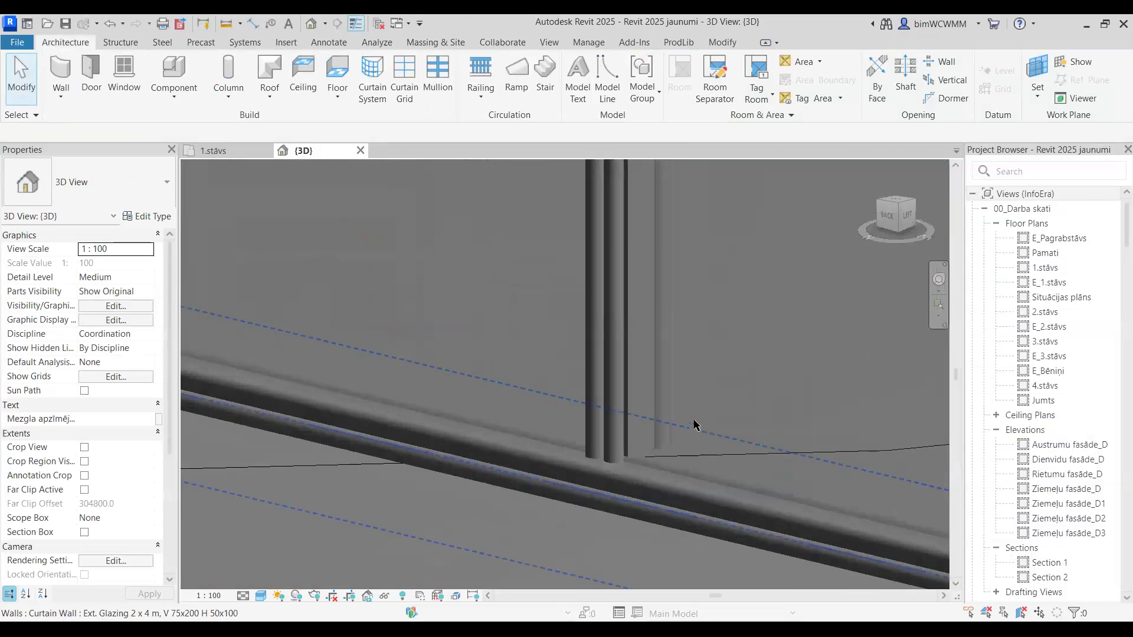
pyautogui.keyDown('shift'); pyautogui.moveTo(682, 367); pyautogui.dragTo(656, 378, button='middle'); pyautogui.keyUp('shift')
pyautogui.scroll(-3, 652, 378)
pyautogui.moveTo(307, 460); pyautogui.dragTo(502, 316, button='middle')
pyautogui.scroll(5, 498, 313)
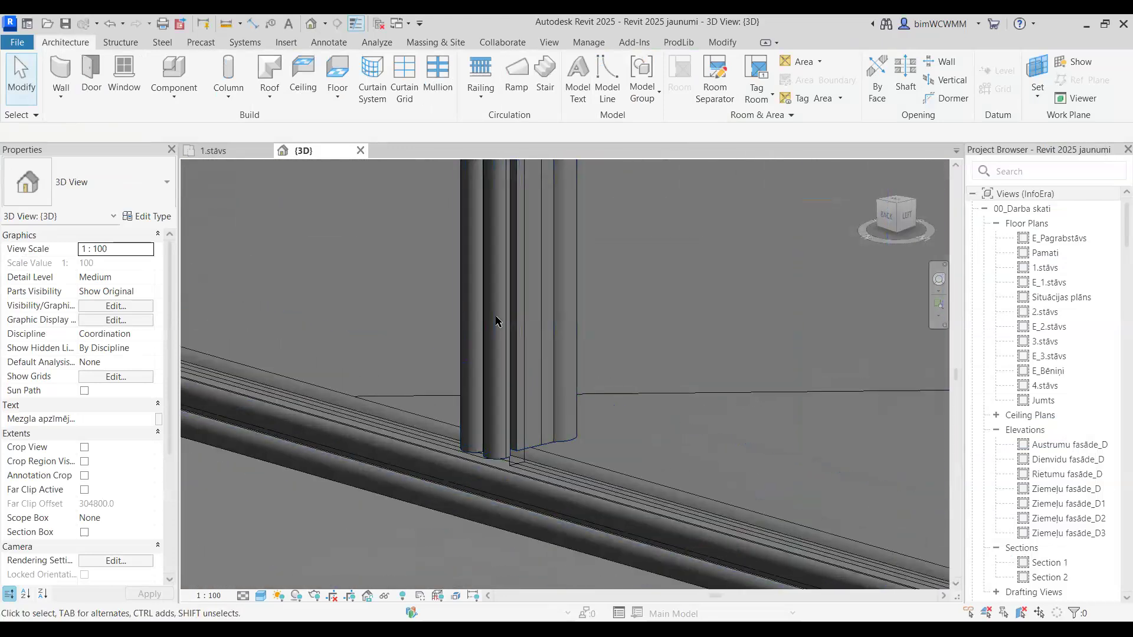
pyautogui.scroll(-3, 505, 312)
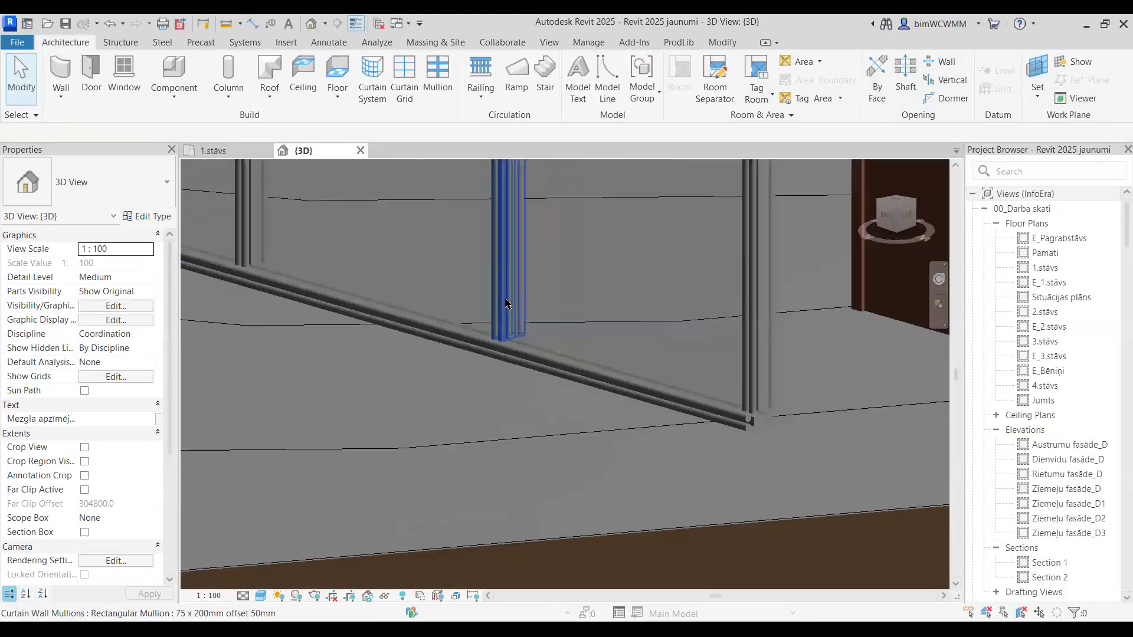
pyautogui.scroll(-3, 506, 305)
pyautogui.scroll(5, 535, 407)
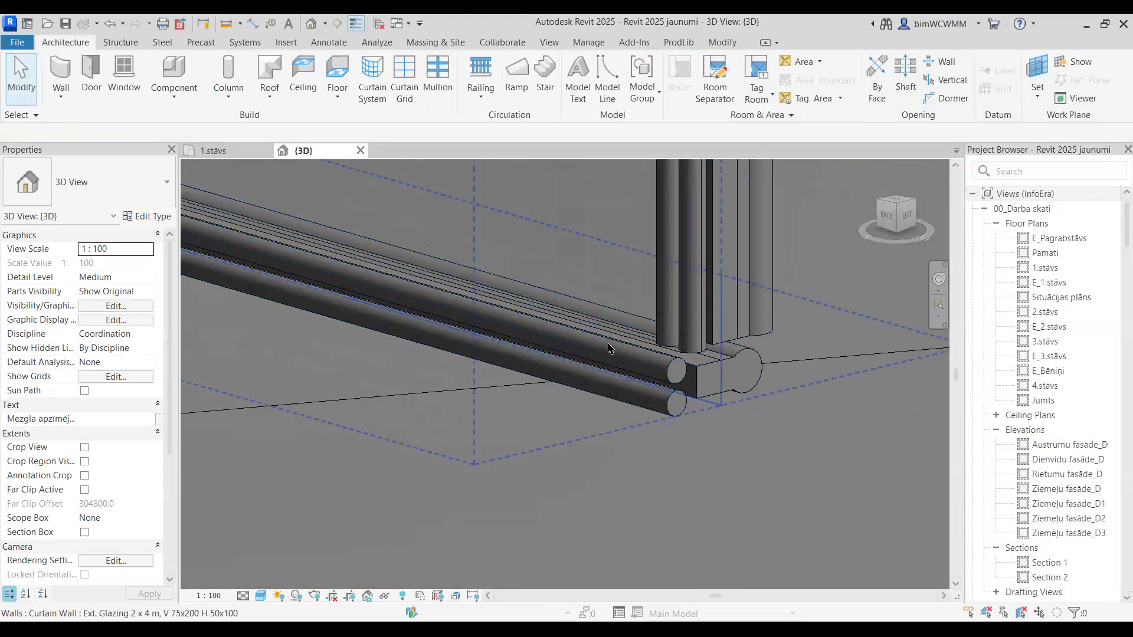
pyautogui.click(607, 347)
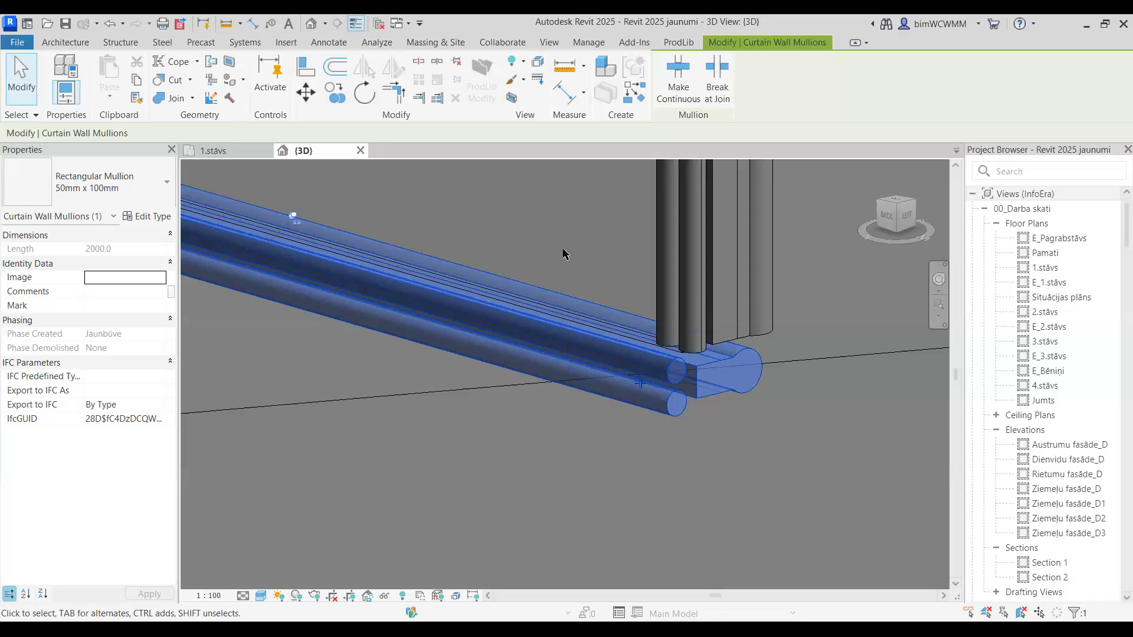
pyautogui.click(465, 225)
pyautogui.scroll(-2, 469, 223)
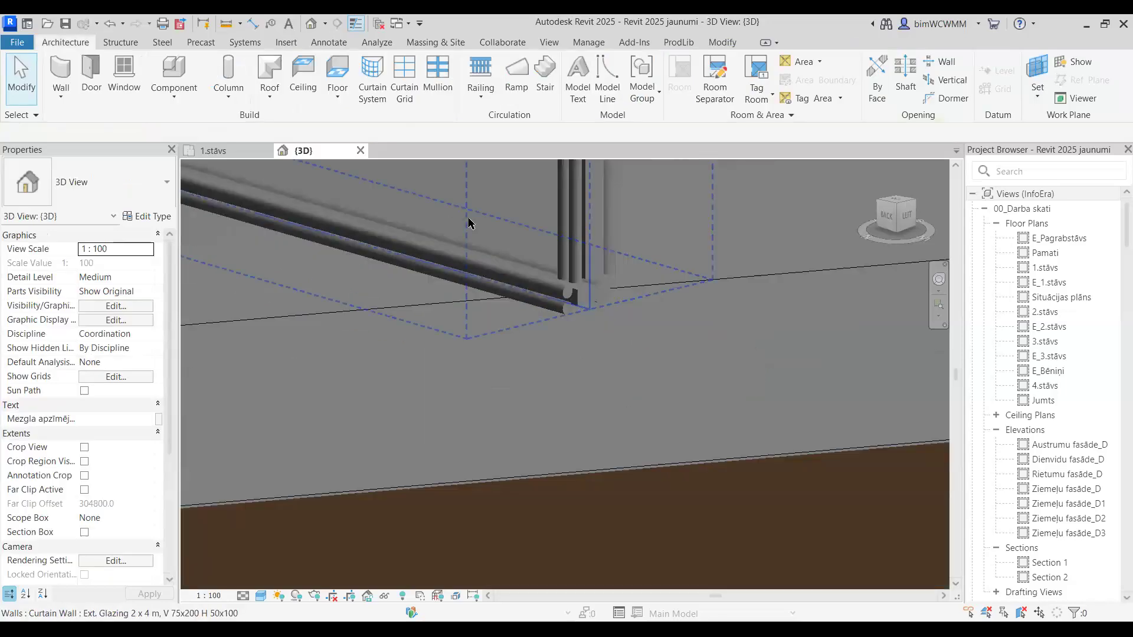
pyautogui.scroll(-6, 469, 224)
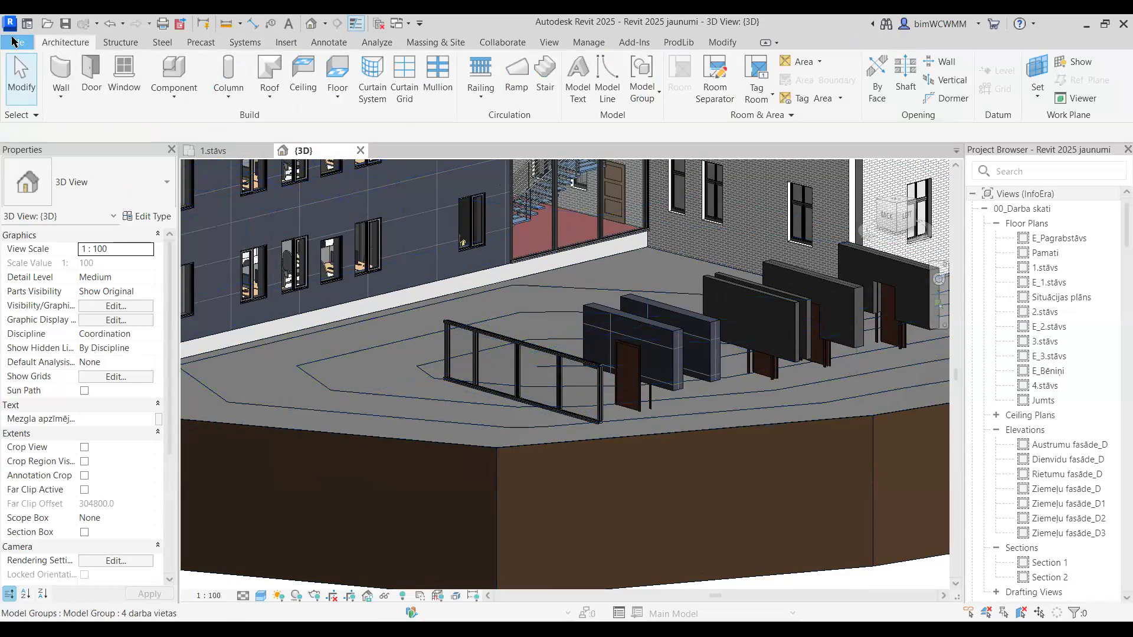
# - Open the category mapping settings of the in-session IFC export setup
pyautogui.click(13, 41)
pyautogui.moveTo(81, 274)
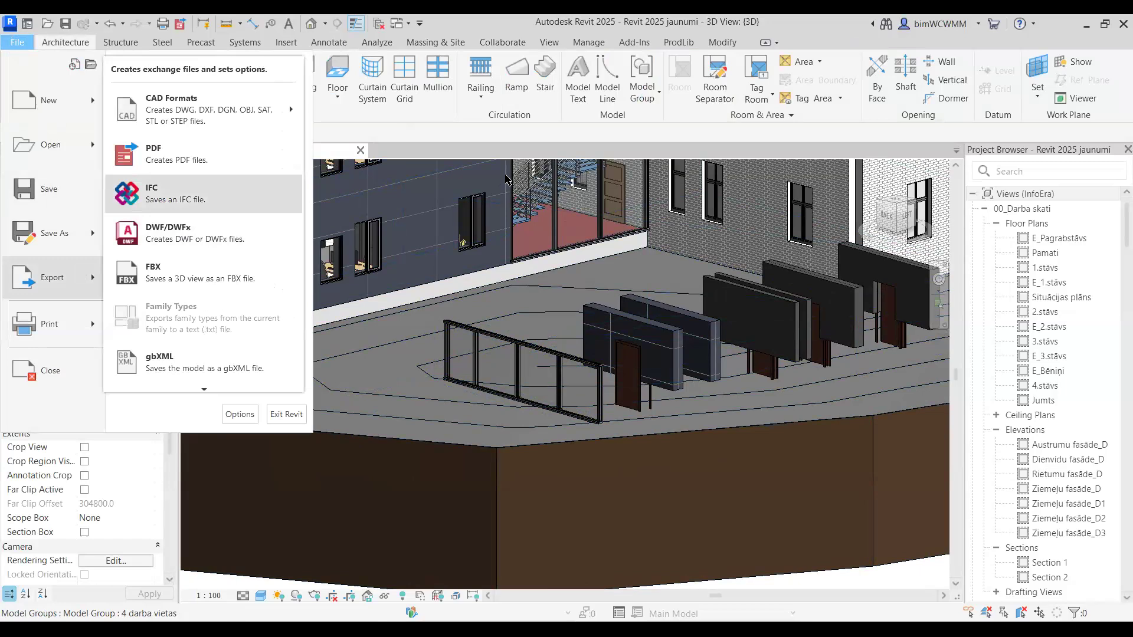
pyautogui.click(166, 193)
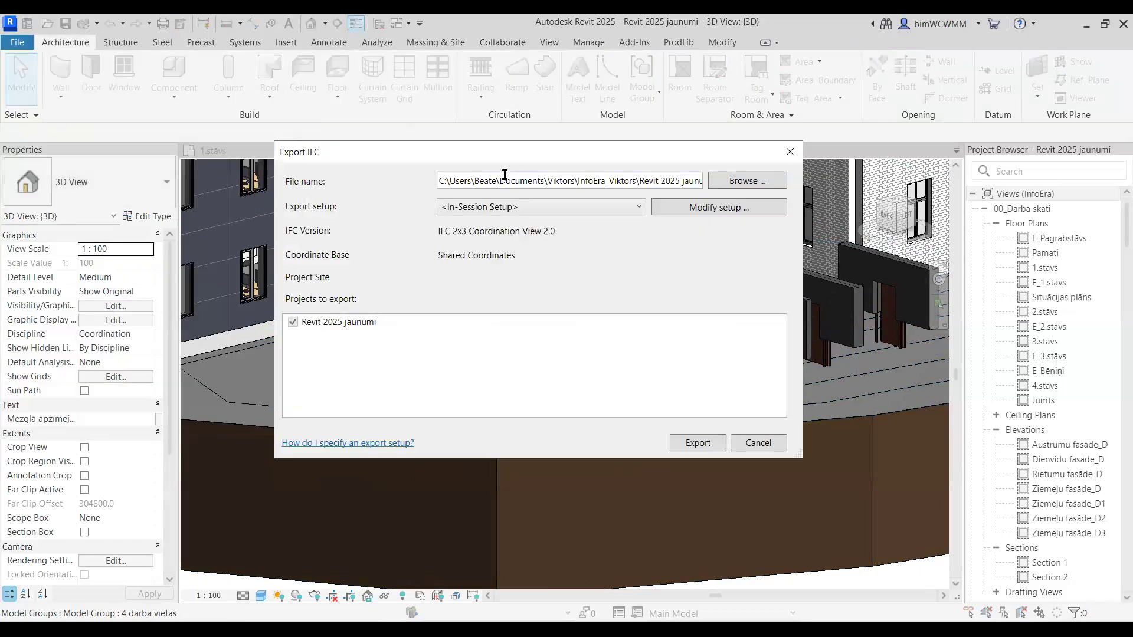
pyautogui.click(755, 213)
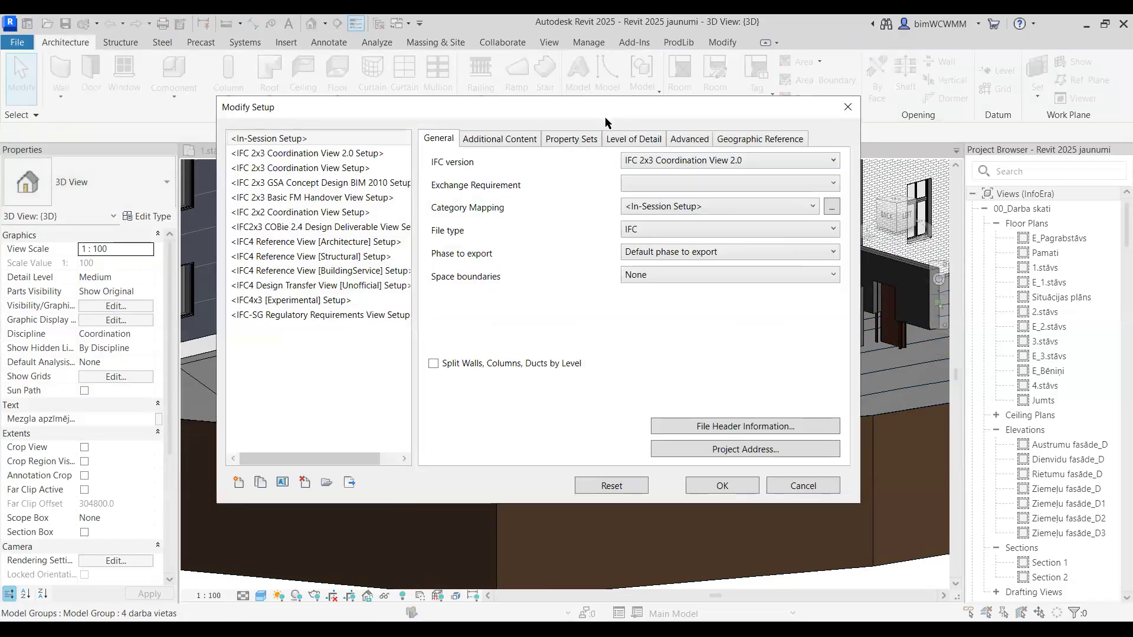
pyautogui.moveTo(600, 110); pyautogui.dragTo(606, 117)
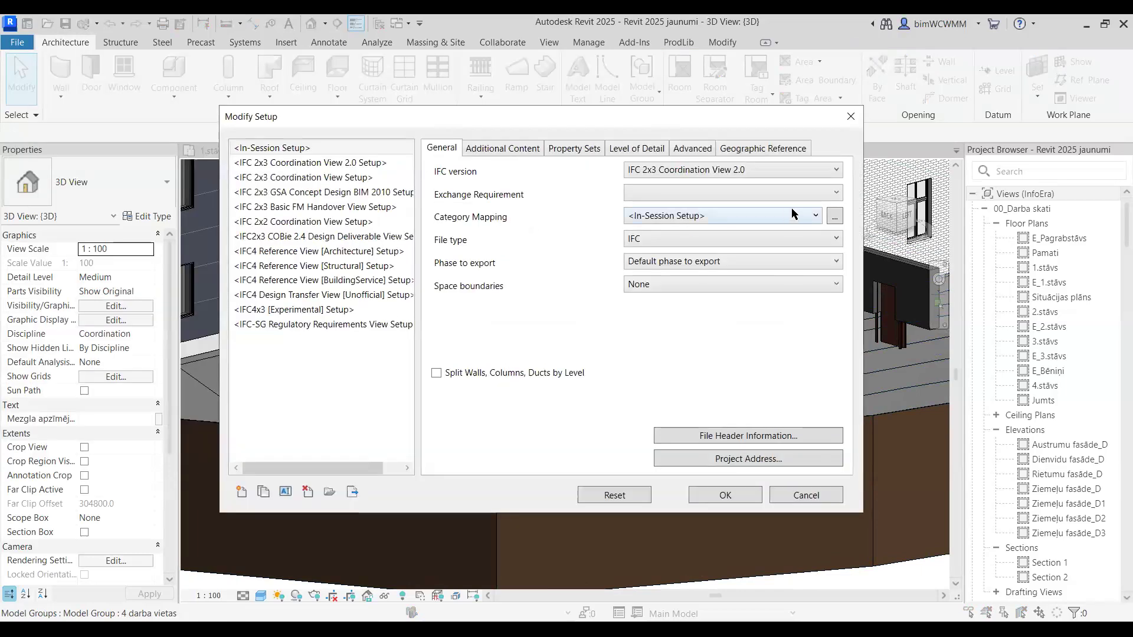
pyautogui.click(837, 222)
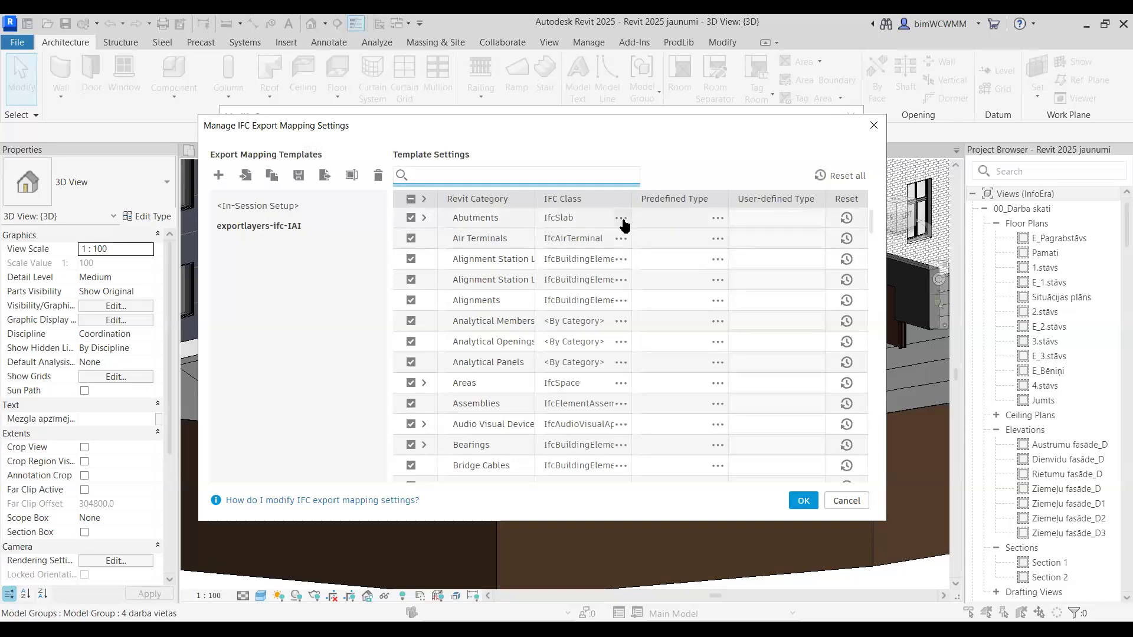
# - View the IFC entity choices for the Analytical Members category and close the IFC export dialogs without exporting
pyautogui.click(618, 324)
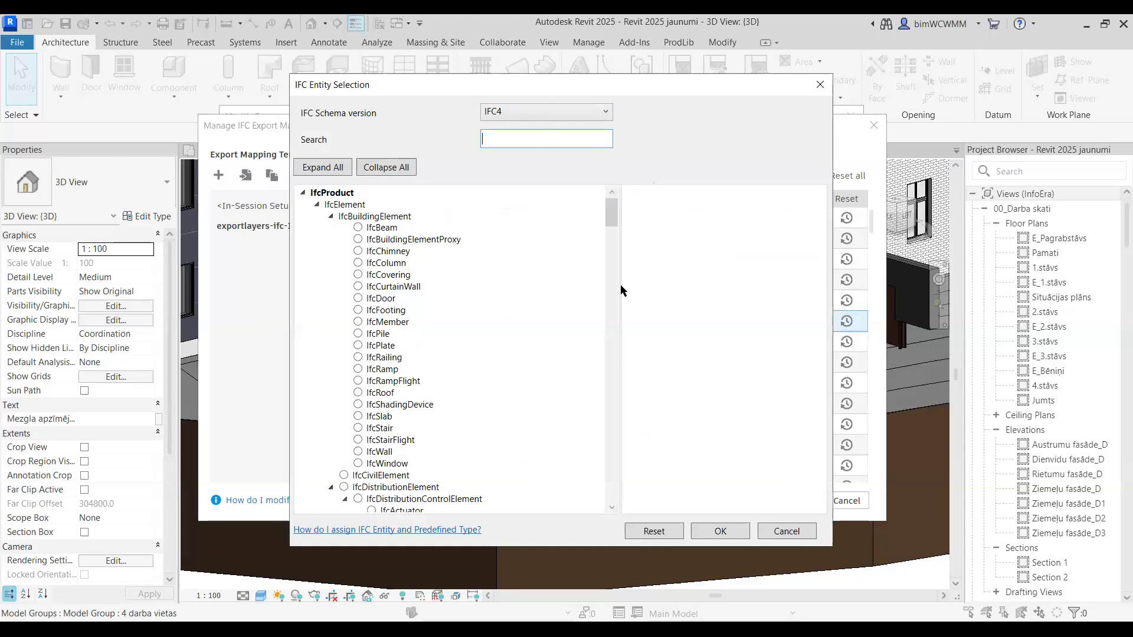
pyautogui.click(822, 64)
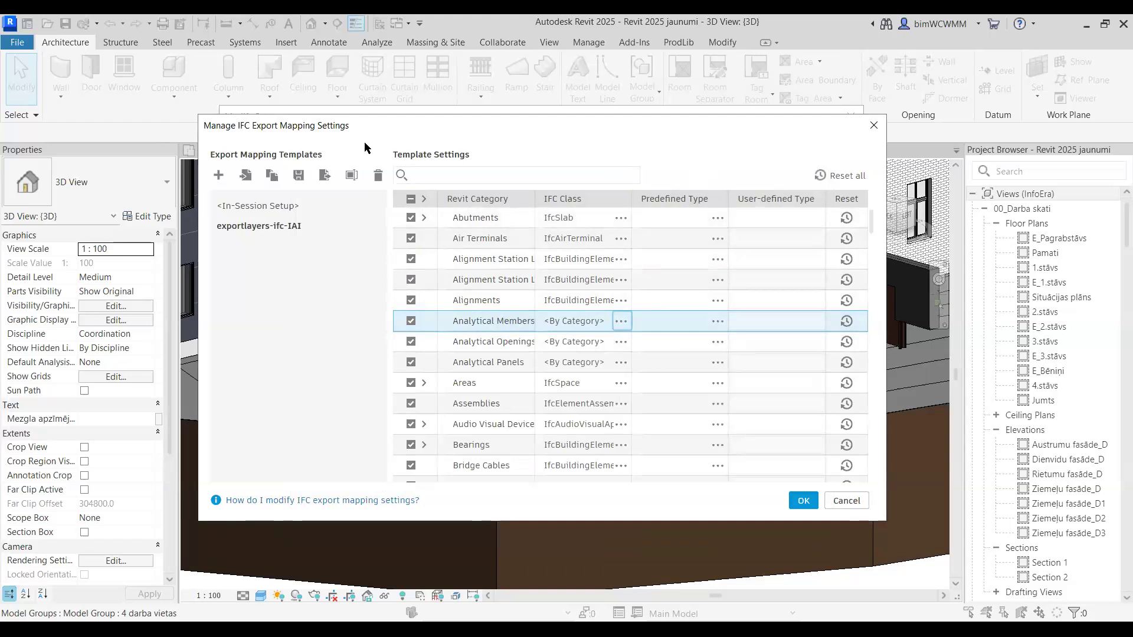
pyautogui.click(841, 503)
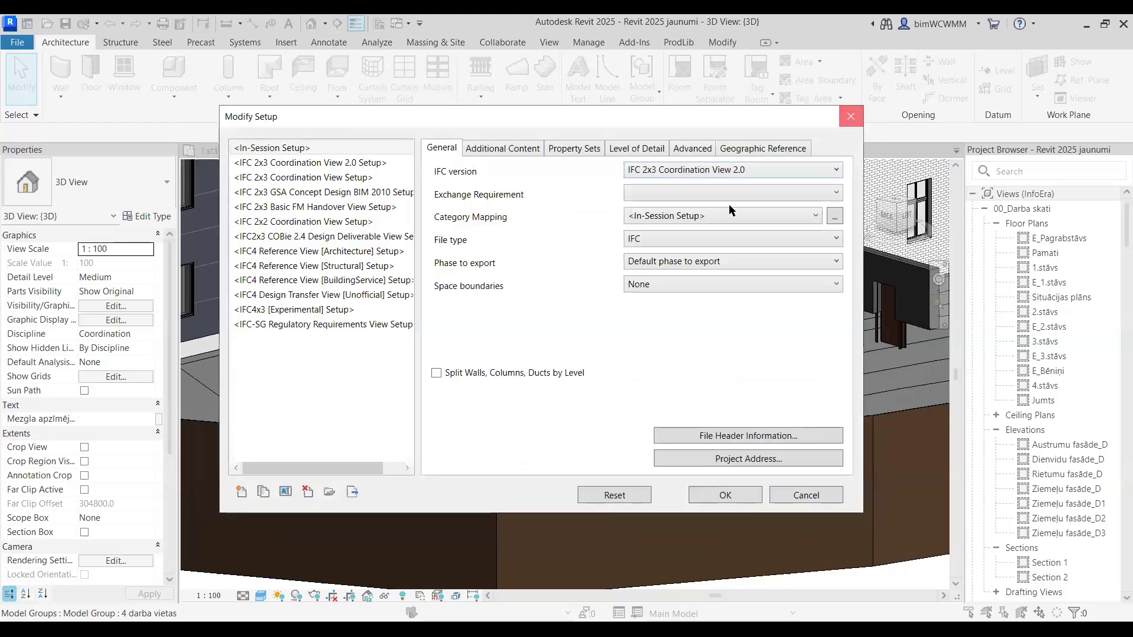
pyautogui.click(759, 444)
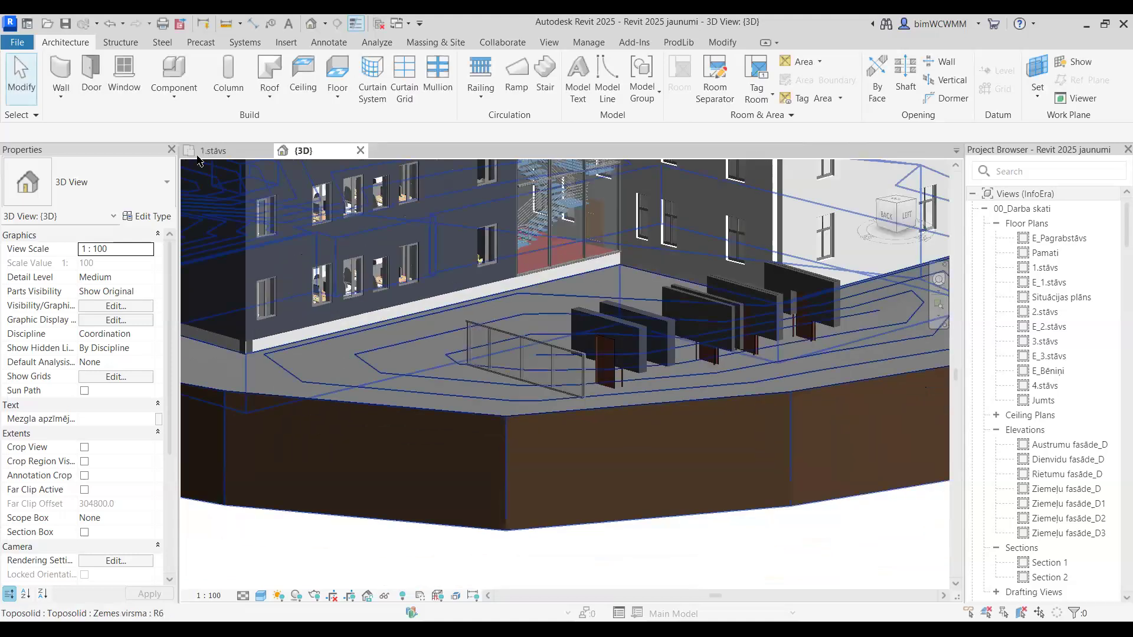
# - In the 1.stāvs floor plan, draw a rectangular enclosure of 100 mm Reģipša starpsiena -12.5-75-12.5 walls, about 4600 x 4200 mm
pyautogui.click(212, 152)
pyautogui.scroll(-3, 394, 268)
pyautogui.moveTo(461, 347); pyautogui.dragTo(564, 481, button='middle')
pyautogui.scroll(2, 539, 350)
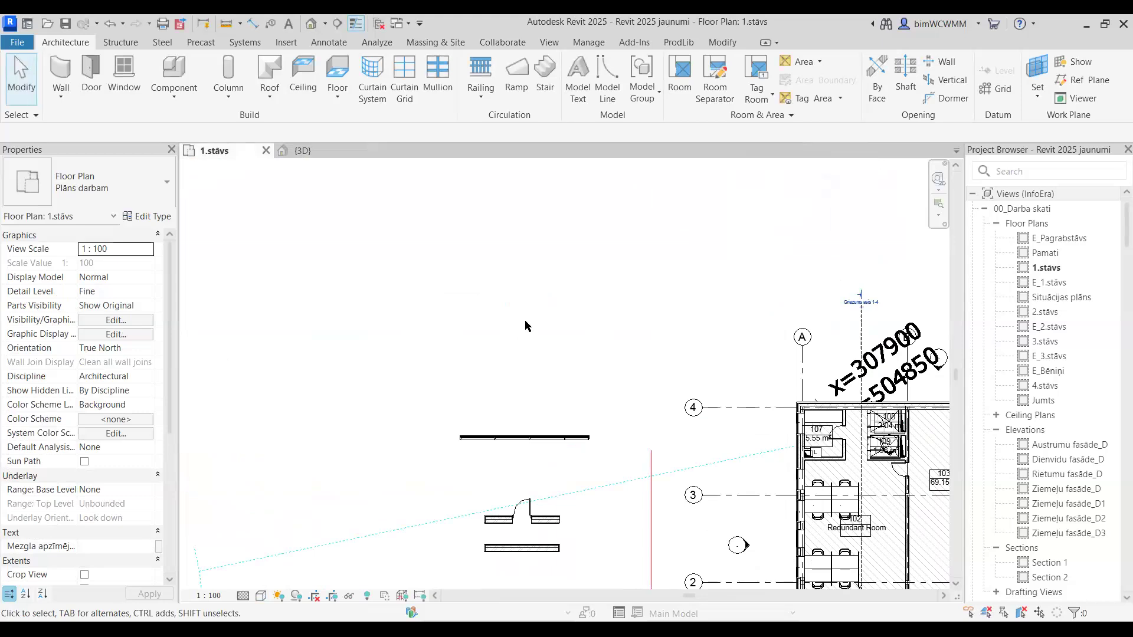
pyautogui.click(66, 69)
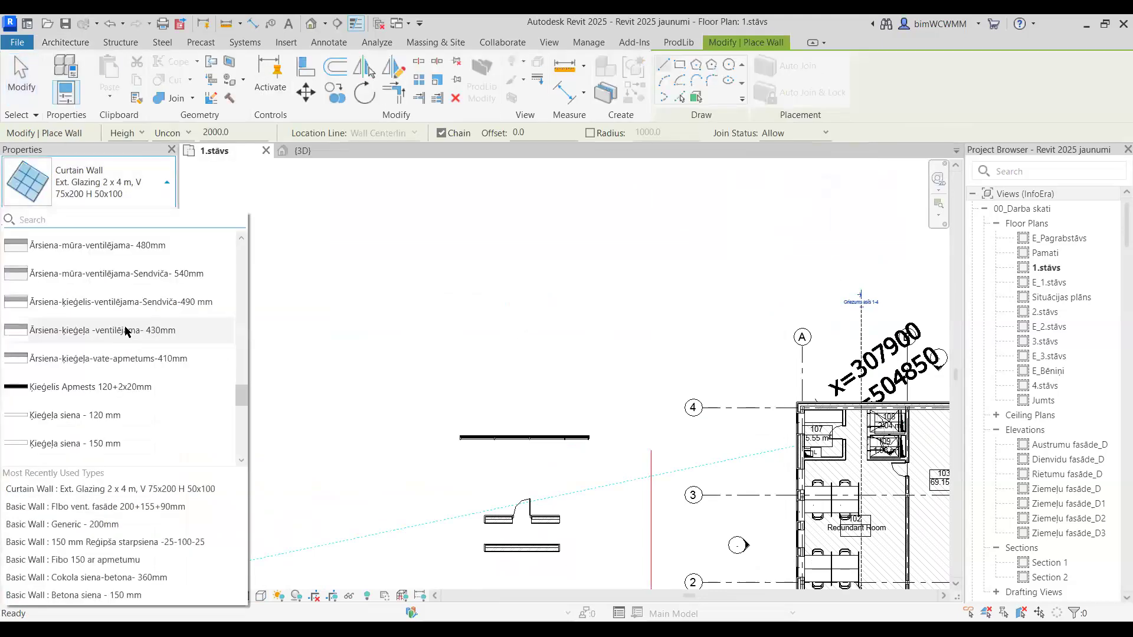
pyautogui.scroll(10, 134, 309)
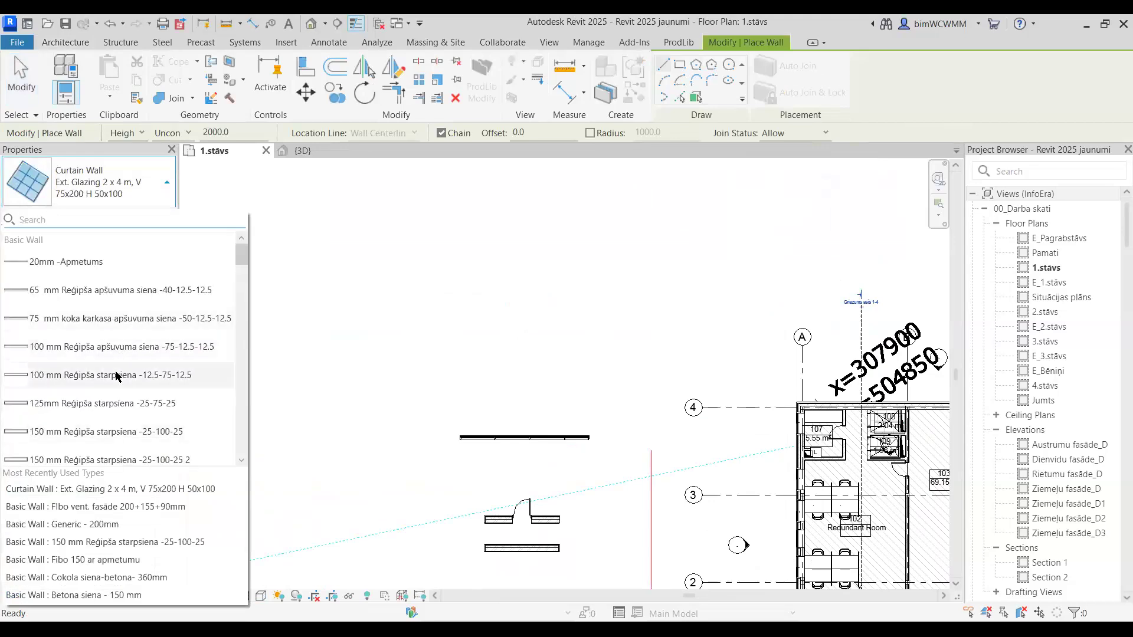
pyautogui.click(118, 377)
pyautogui.click(679, 64)
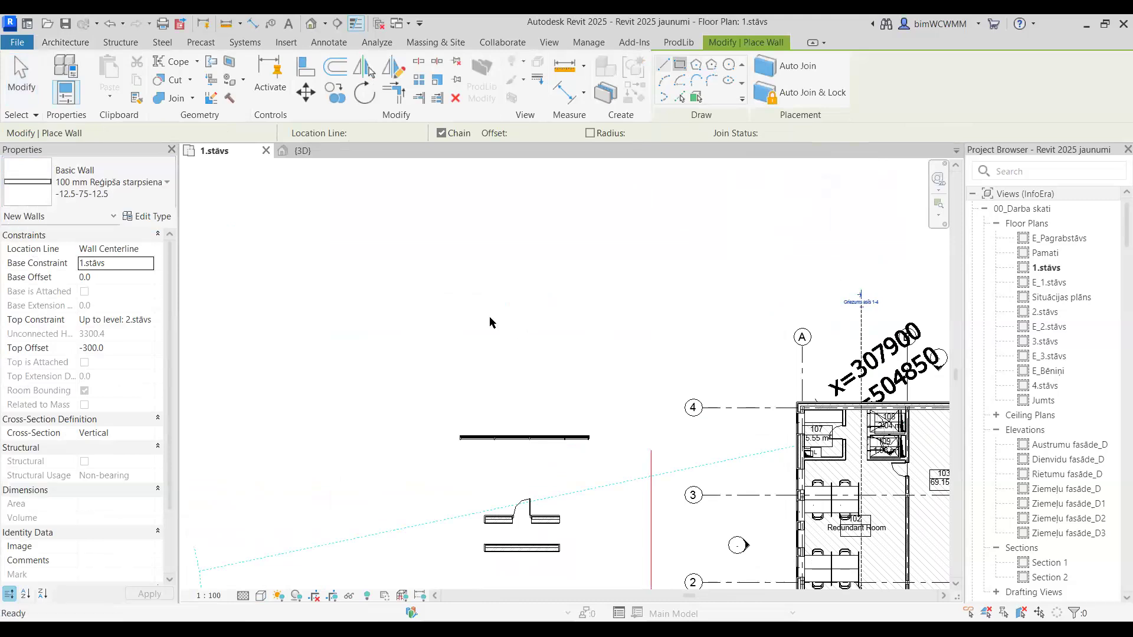
pyautogui.scroll(1, 444, 306)
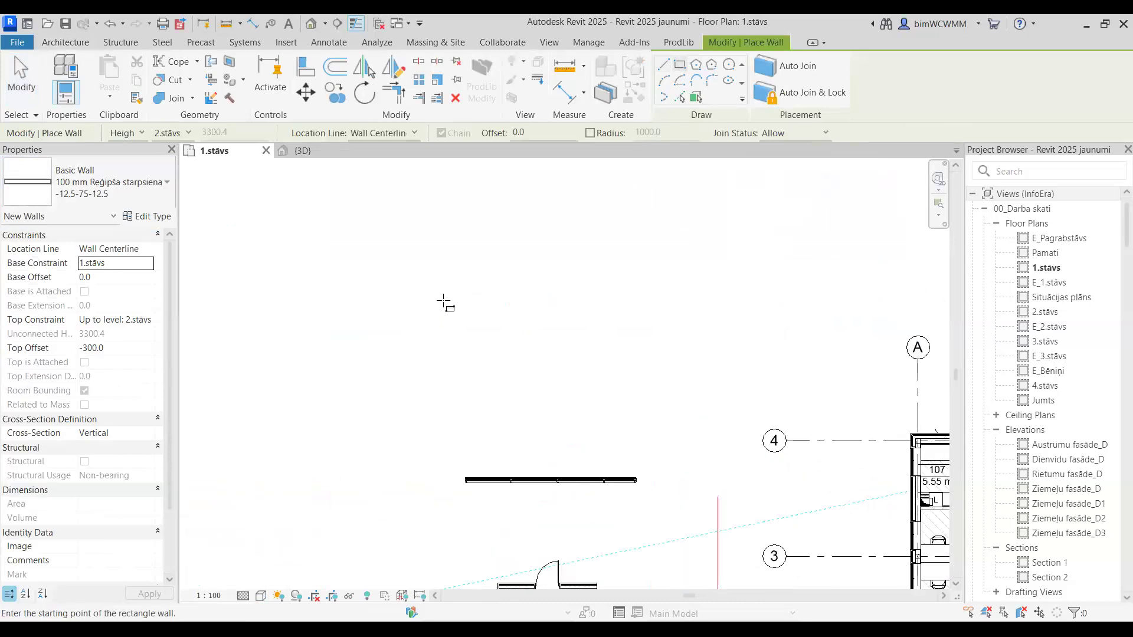
pyautogui.click(442, 301)
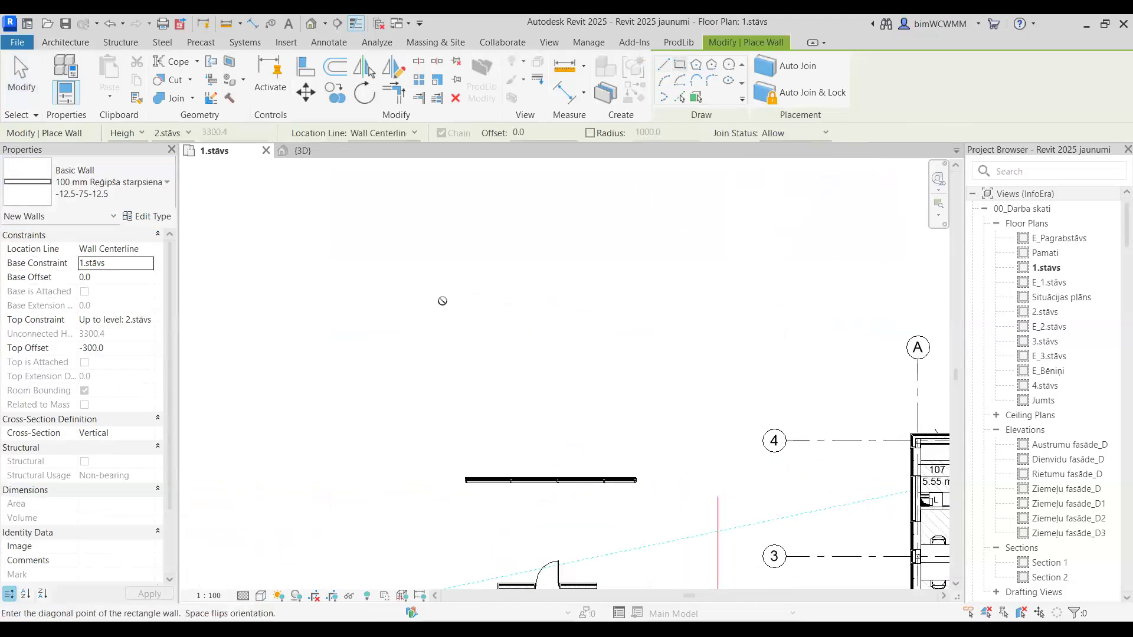
pyautogui.click(551, 400)
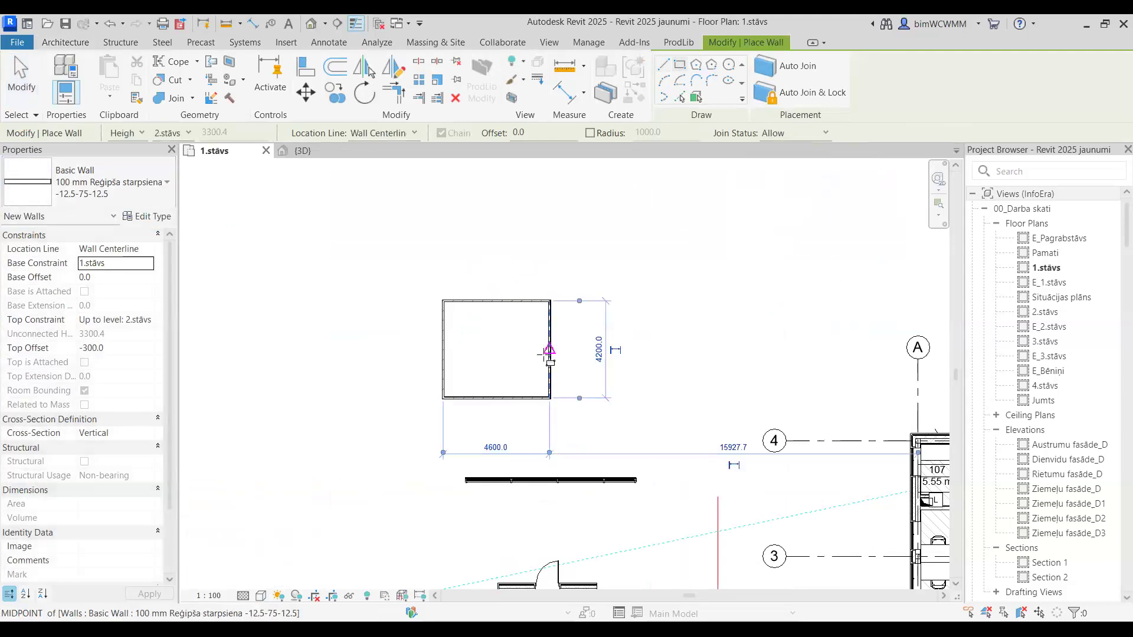
pyautogui.press('Escape')
pyautogui.press('Escape')
# - Copy the four walls of the rectangular enclosure to form a second, level enclosure to its right
pyautogui.moveTo(423, 270); pyautogui.dragTo(602, 451)
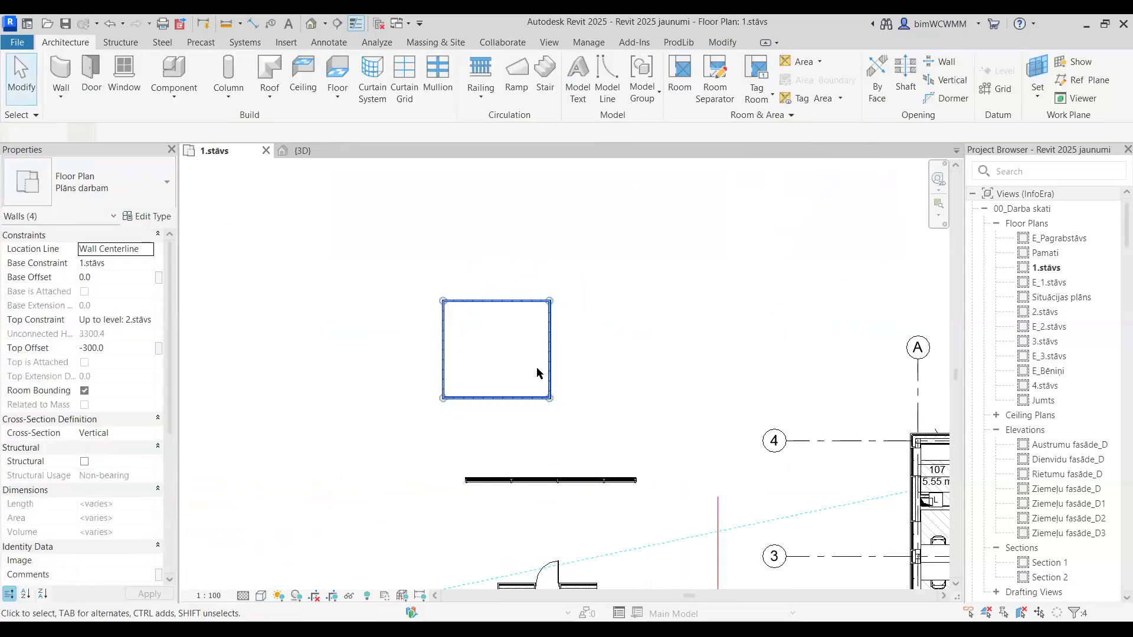
pyautogui.scroll(2, 537, 372)
pyautogui.click(333, 93)
pyautogui.click(363, 426)
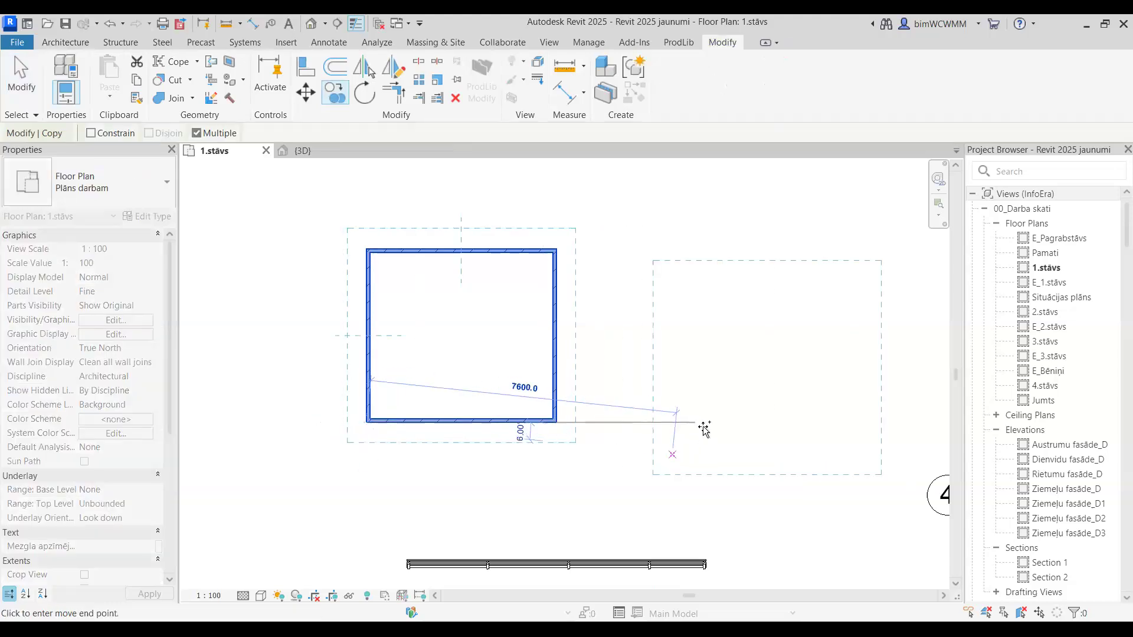
pyautogui.click(698, 429)
pyautogui.press('Escape')
pyautogui.press('Escape')
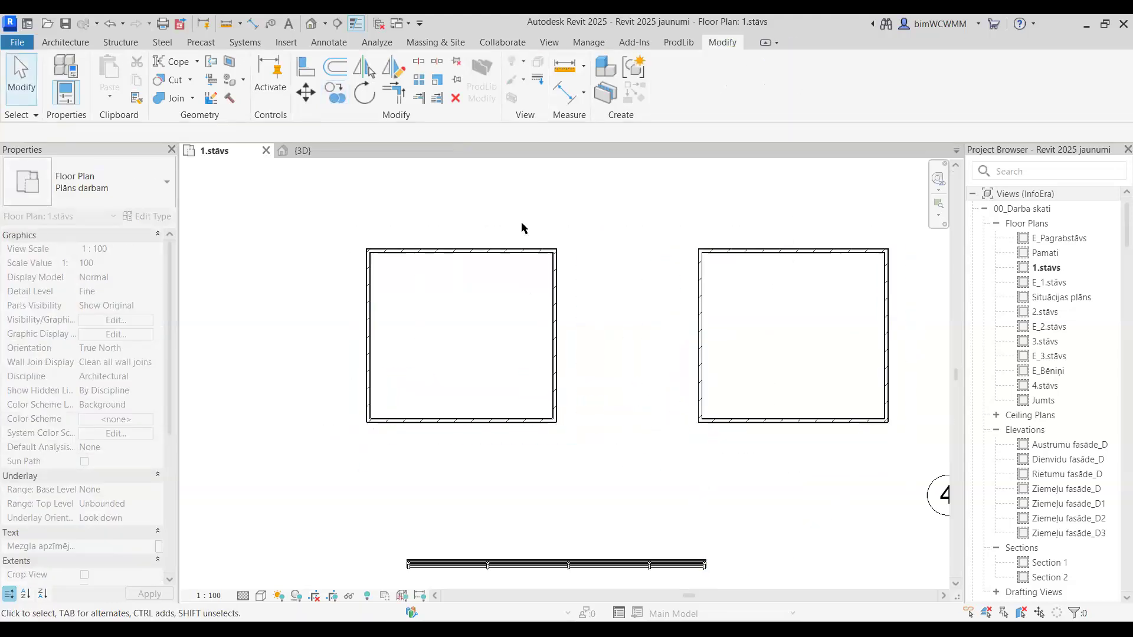
# - Place a tagged room in the original enclosure and check the room's area and perimeter properties
pyautogui.click(64, 42)
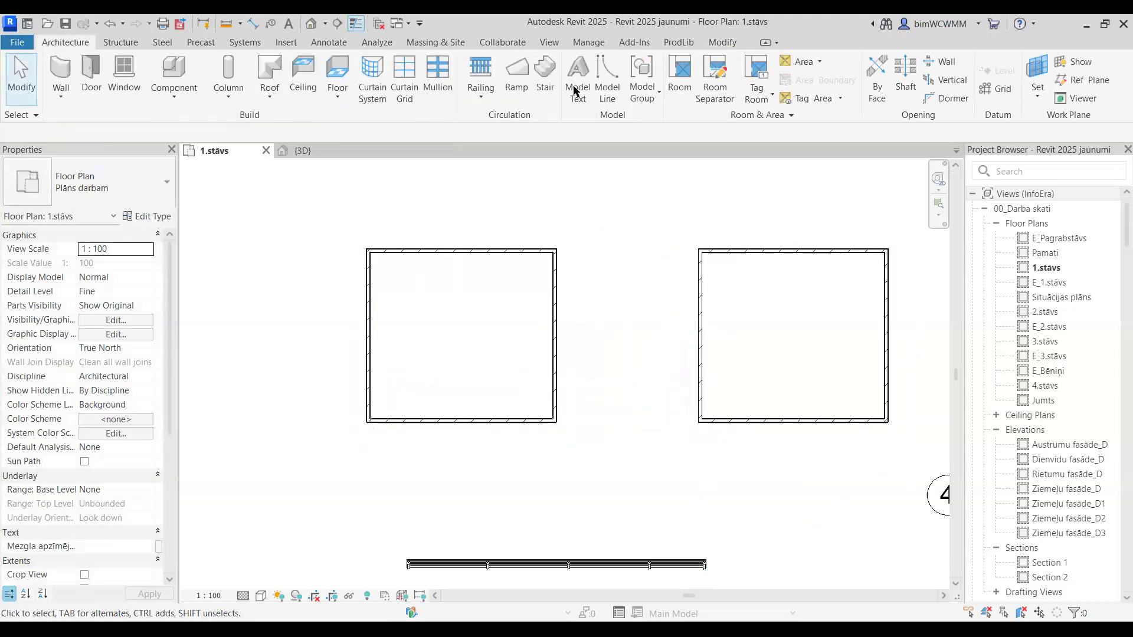
pyautogui.click(673, 88)
pyautogui.click(463, 328)
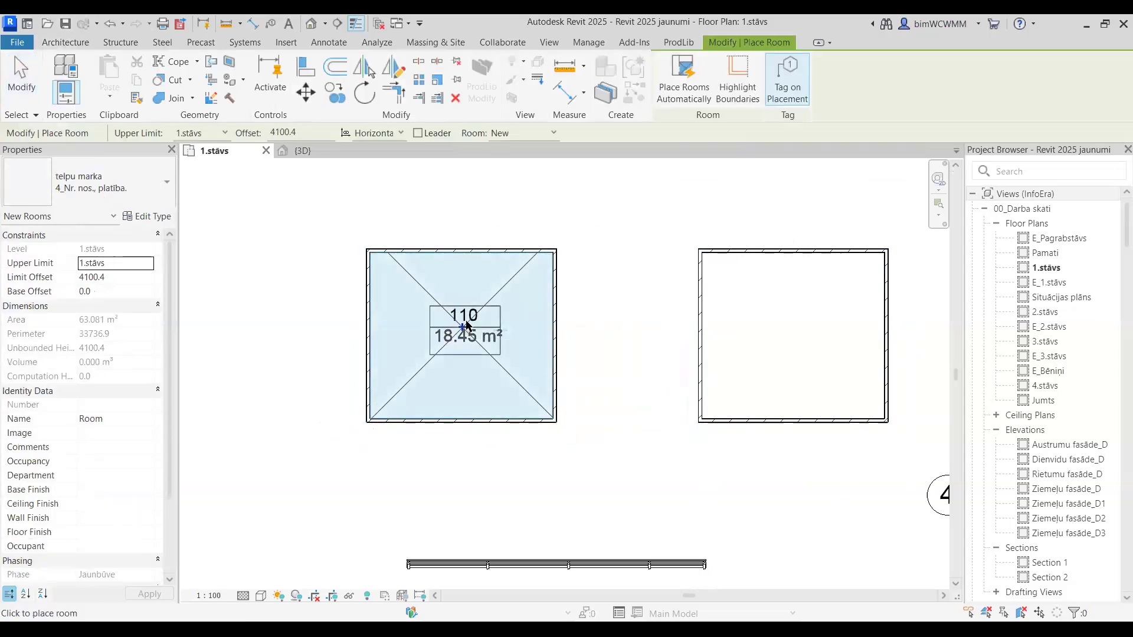
pyautogui.press('Escape')
pyautogui.click(494, 304)
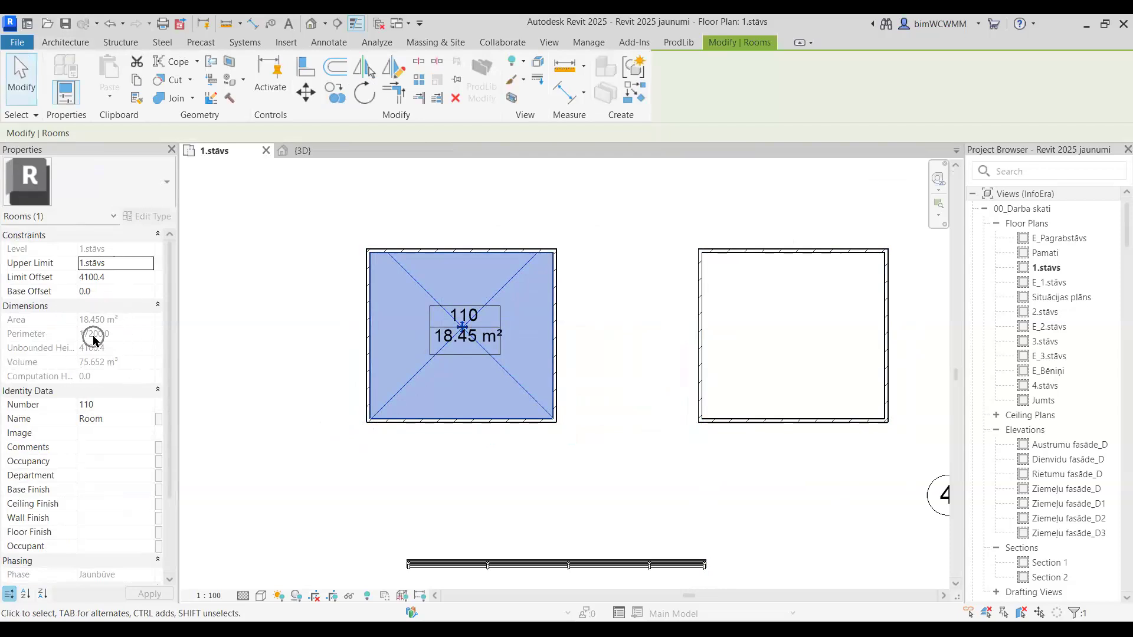
pyautogui.click(314, 302)
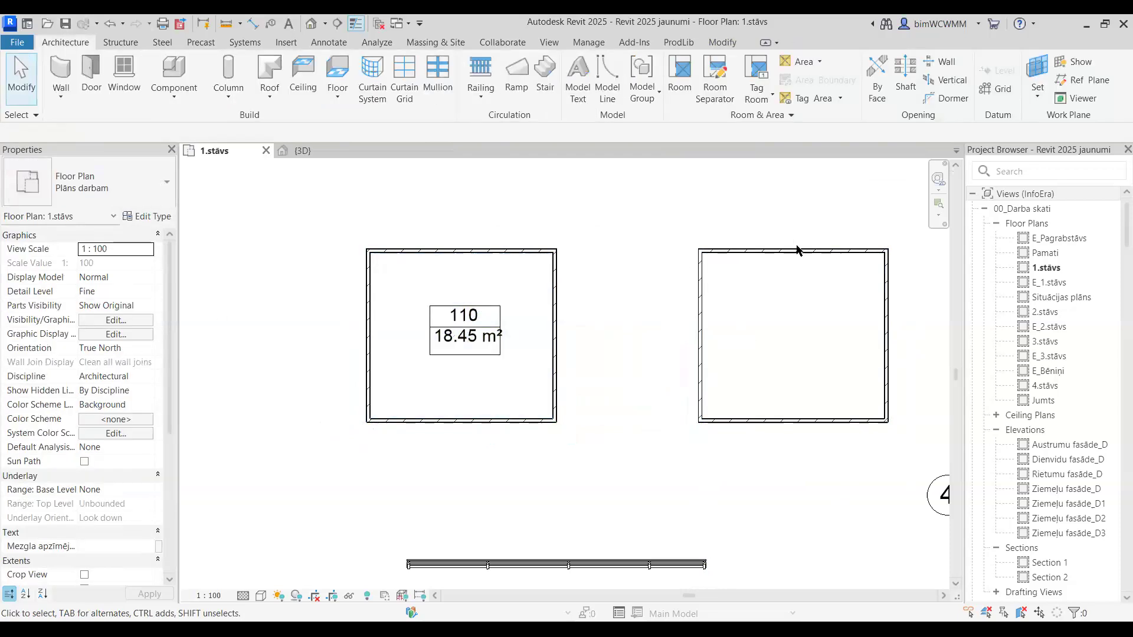
# - Draw a small square enclosure of the same 100 mm wall type near the middle of the copied enclosure
pyautogui.moveTo(808, 319); pyautogui.dragTo(723, 322, button='middle')
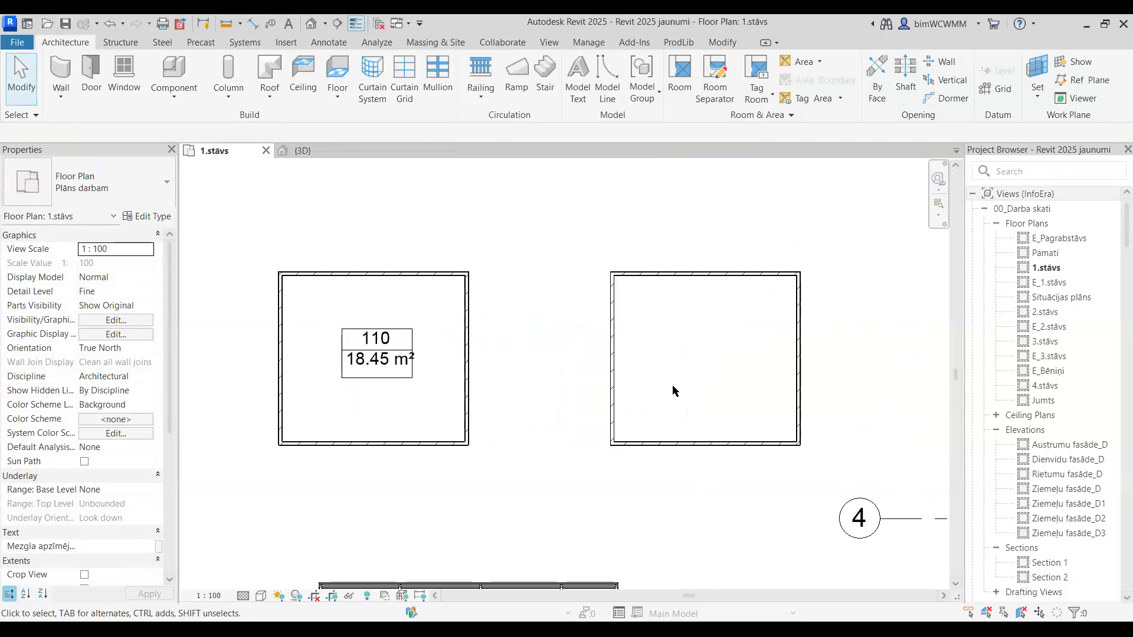
pyautogui.click(53, 71)
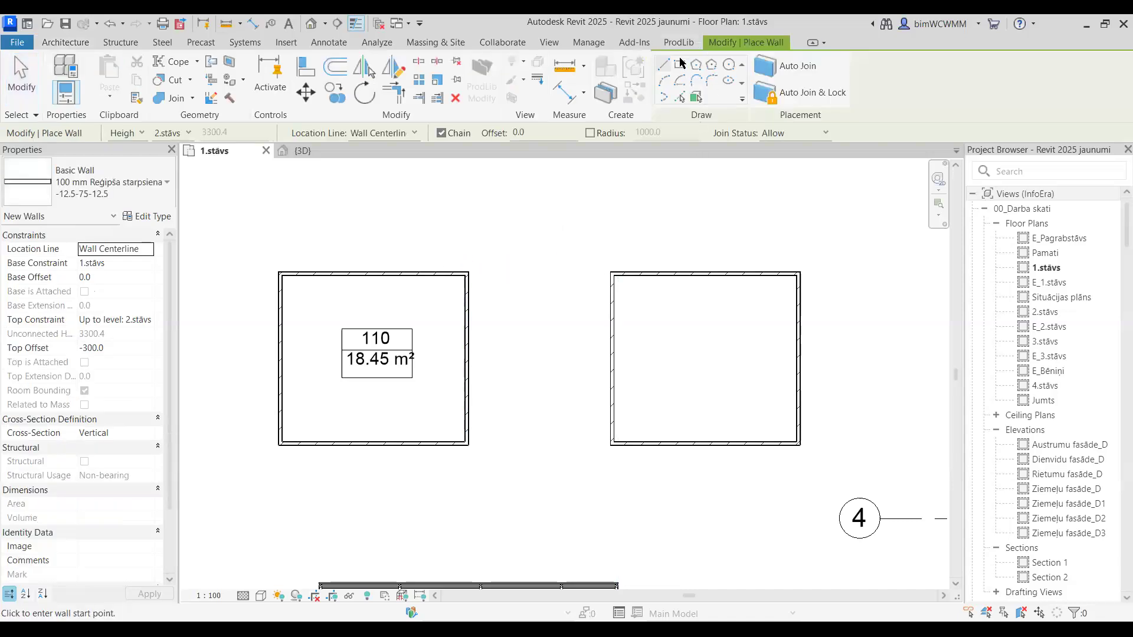
pyautogui.click(678, 341)
pyautogui.click(719, 381)
pyautogui.press('Escape')
pyautogui.press('Escape')
pyautogui.scroll(3, 734, 376)
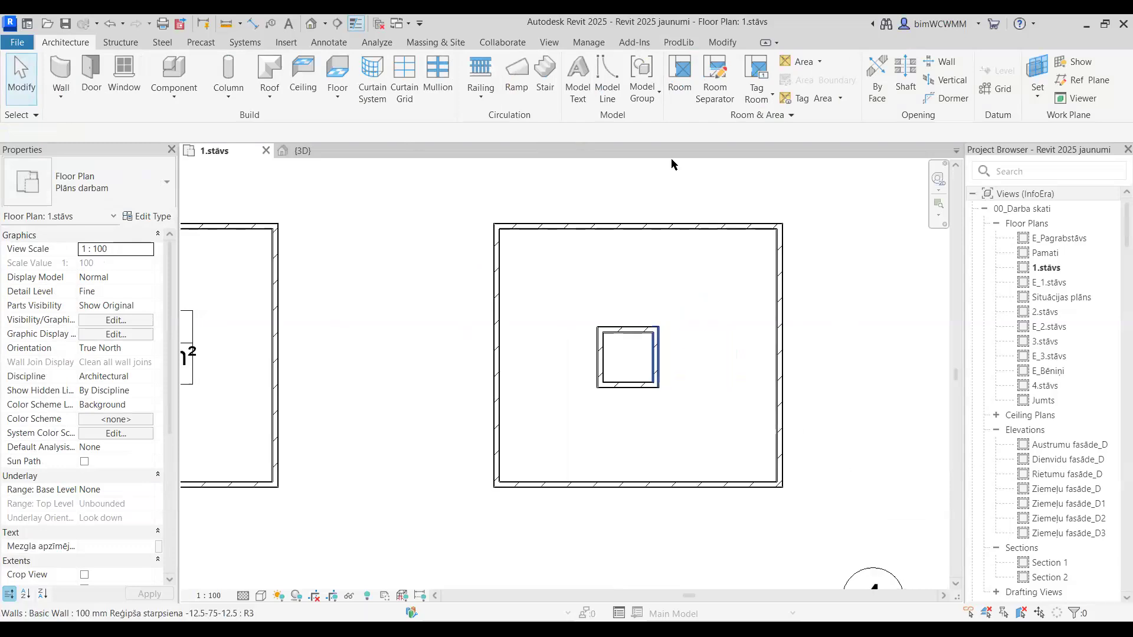
# - Place a room around the small inner enclosure and compare its area and perimeter with the first room
pyautogui.click(680, 79)
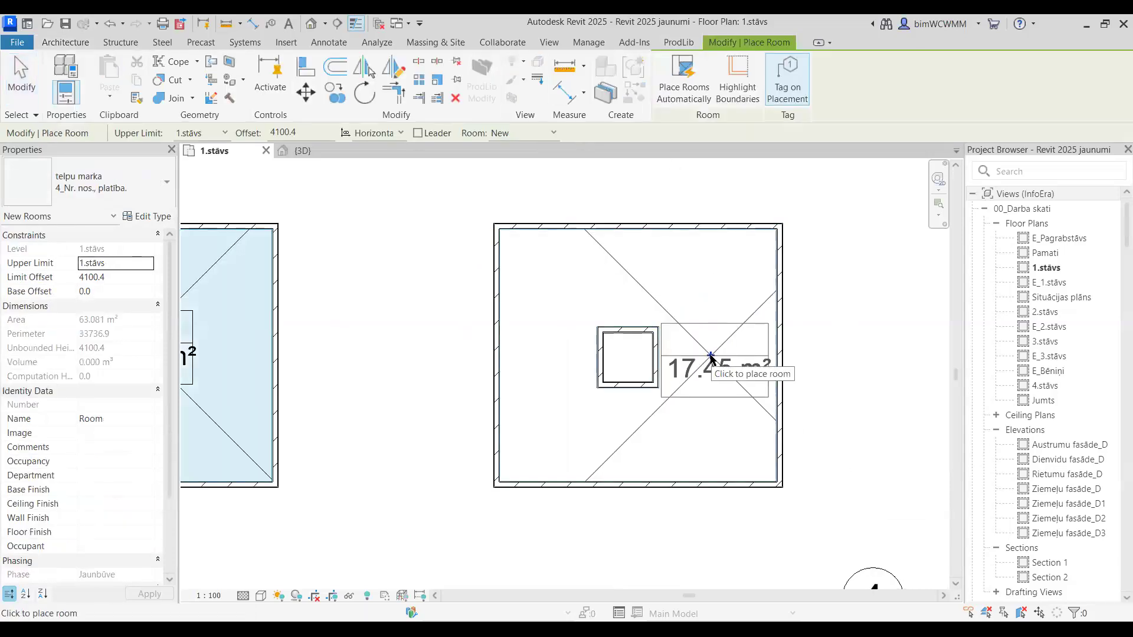
pyautogui.click(711, 357)
pyautogui.press('Escape')
pyautogui.press('Escape')
pyautogui.click(702, 322)
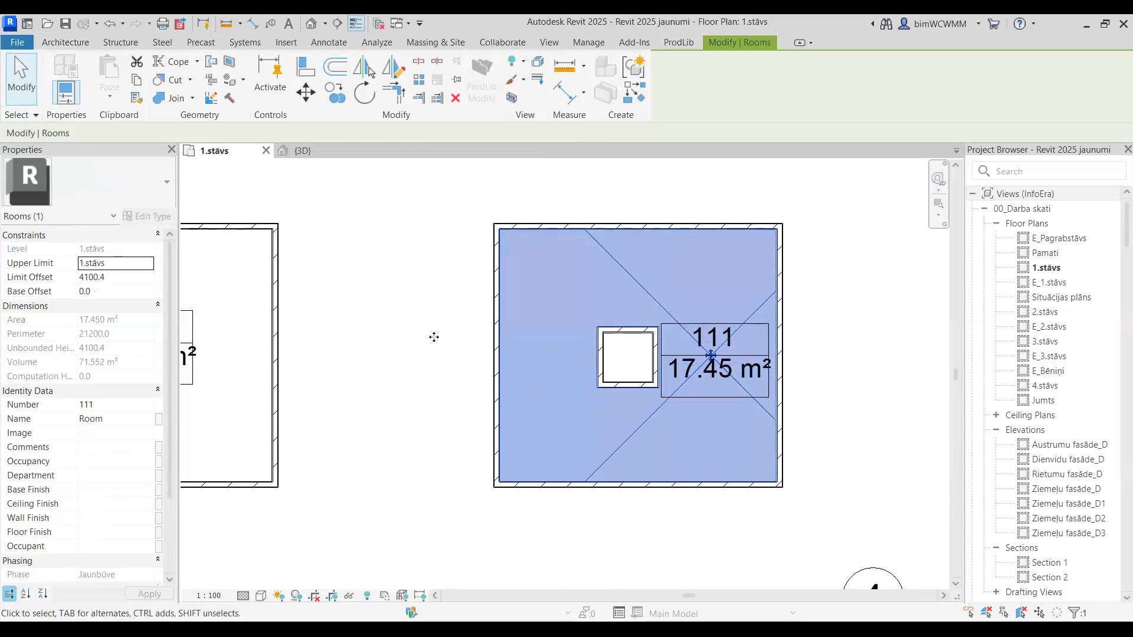
pyautogui.moveTo(262, 356); pyautogui.dragTo(454, 332, button='middle')
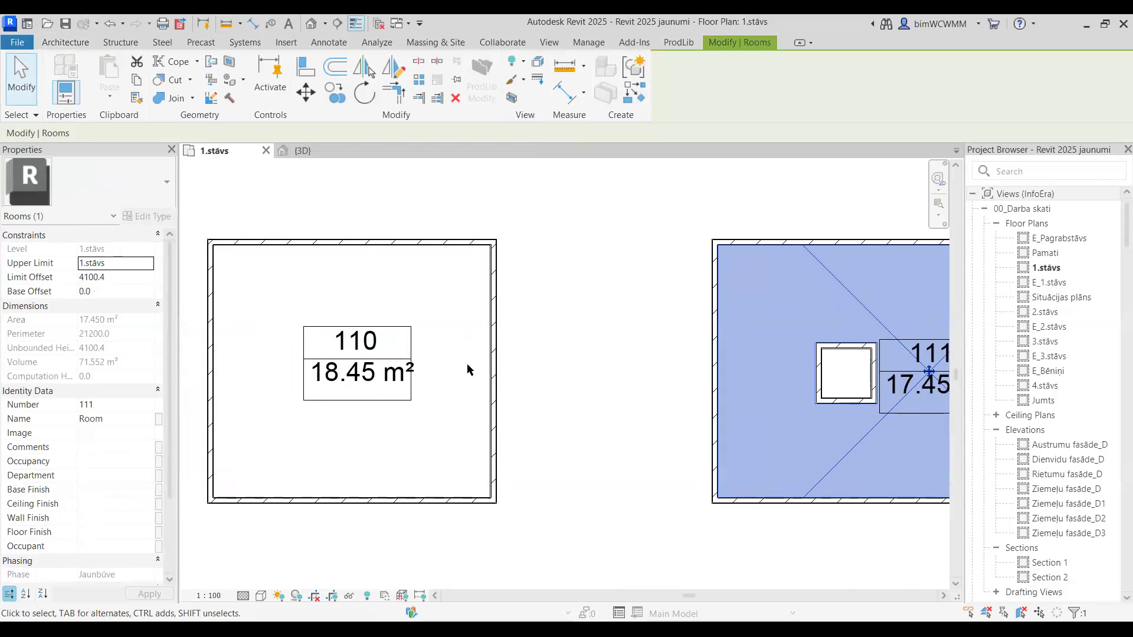
pyautogui.moveTo(658, 373); pyautogui.dragTo(440, 339, button='middle')
pyautogui.scroll(3, 594, 323)
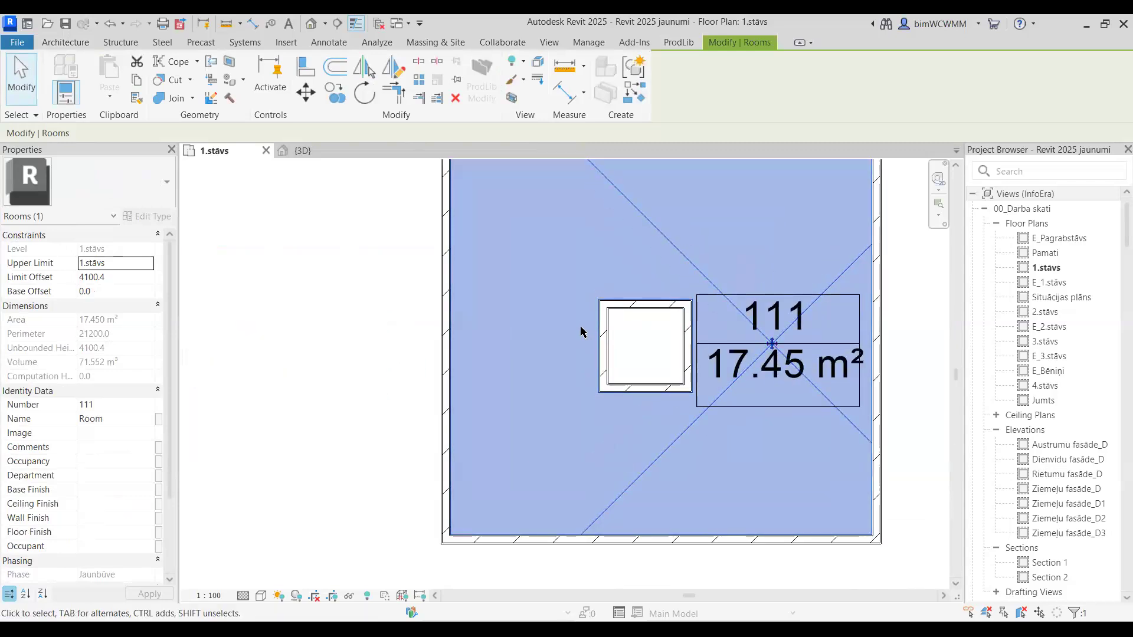
pyautogui.scroll(-2, 599, 300)
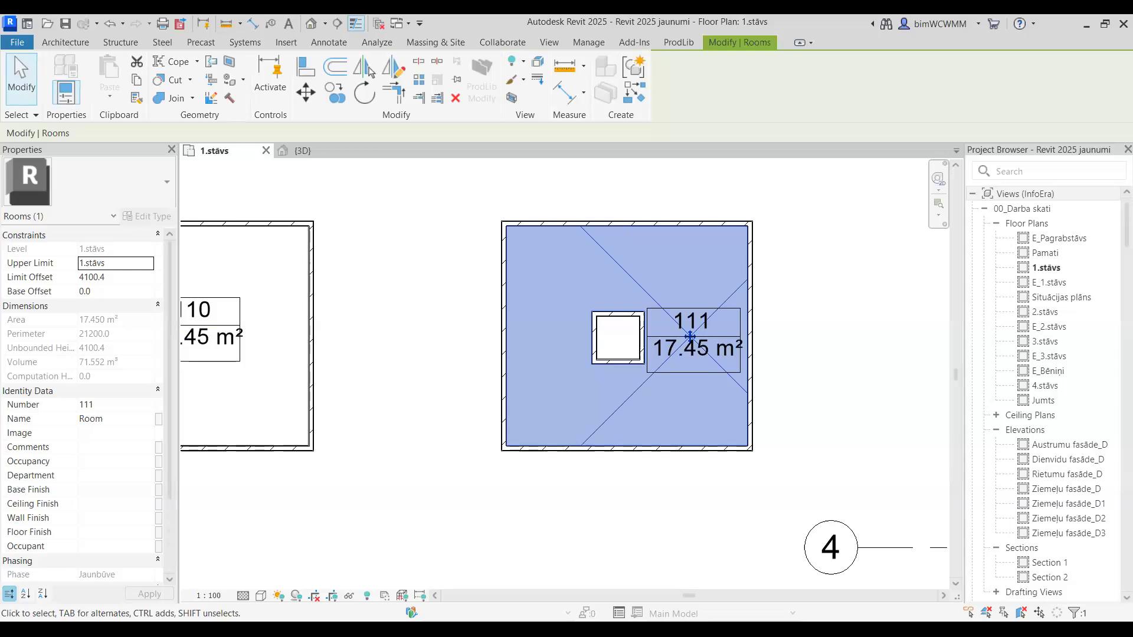
pyautogui.click(380, 319)
# - Create a rectangular structural floor, Dzelzsbetona pārsegums C30/37, 250, about 2800 x 2200 mm, between room 111 and grid A, without loading a span direction symbol
pyautogui.scroll(-4, 383, 317)
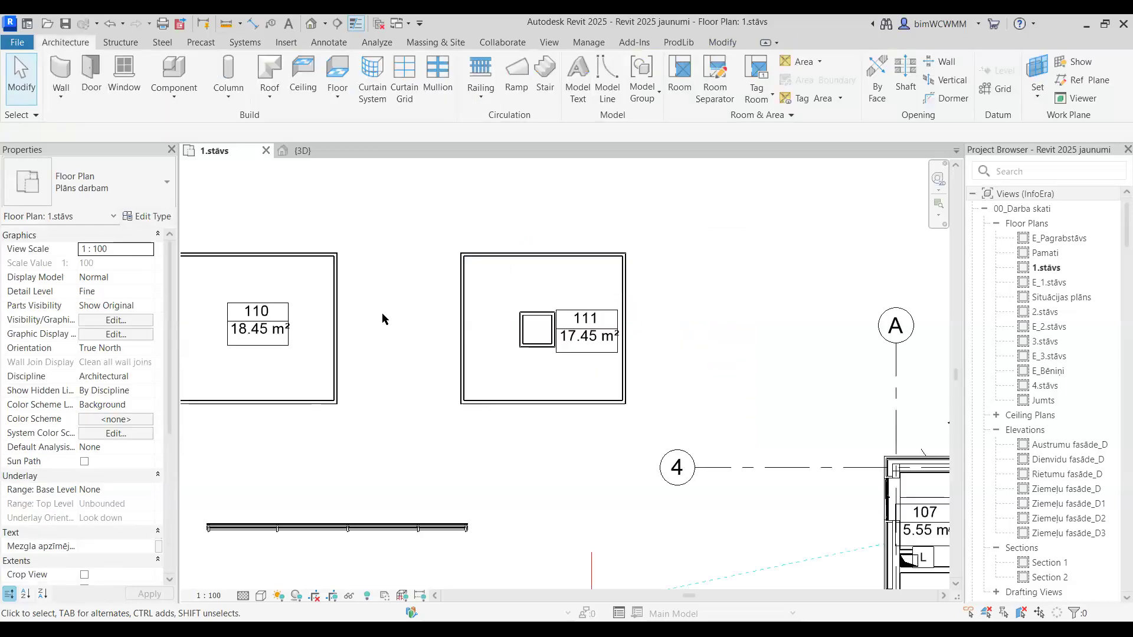
pyautogui.scroll(-3, 413, 301)
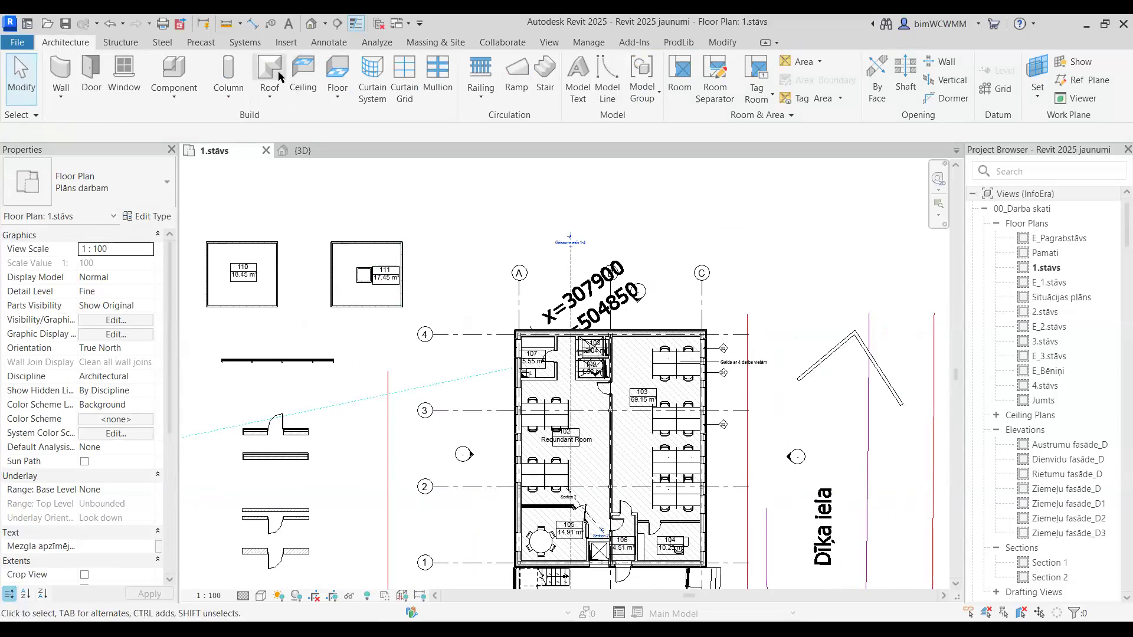
pyautogui.click(122, 43)
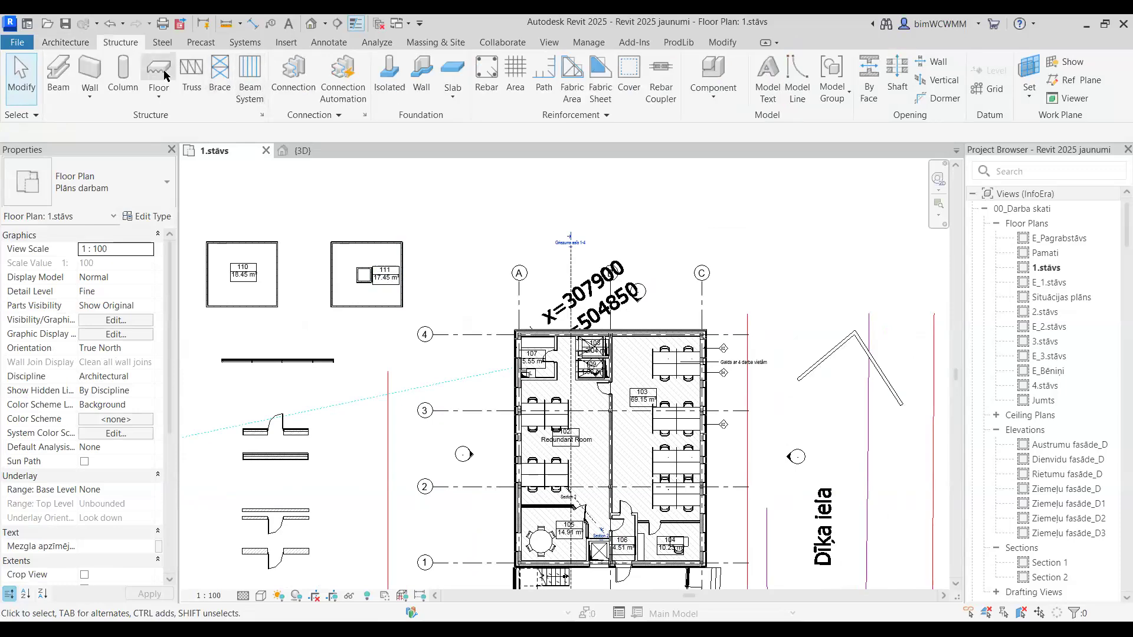
pyautogui.click(164, 73)
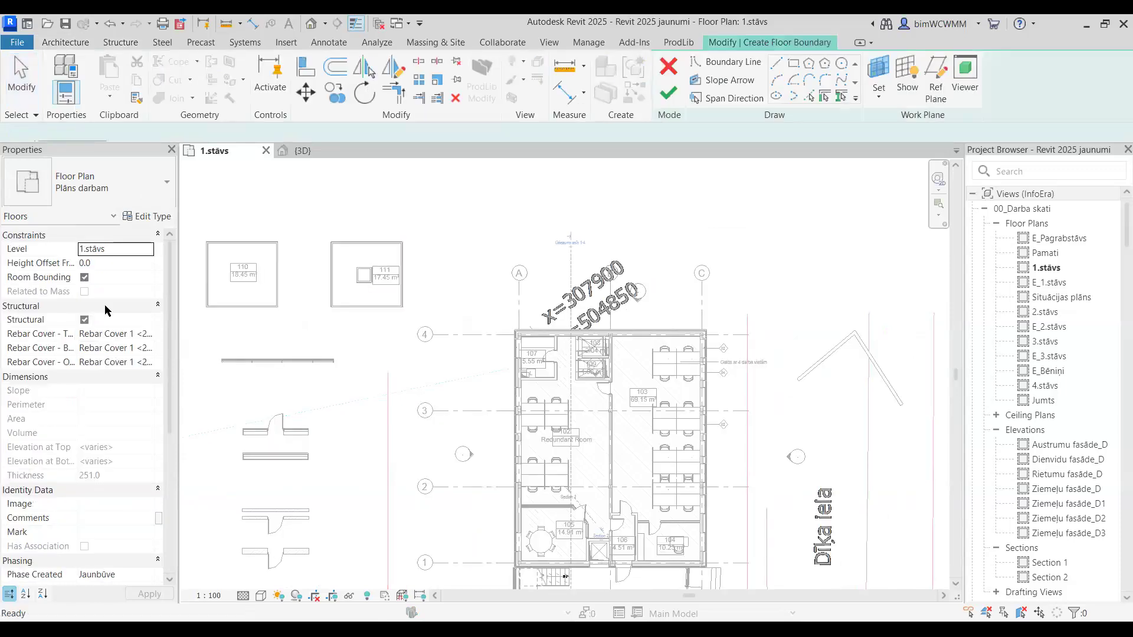
pyautogui.click(113, 266)
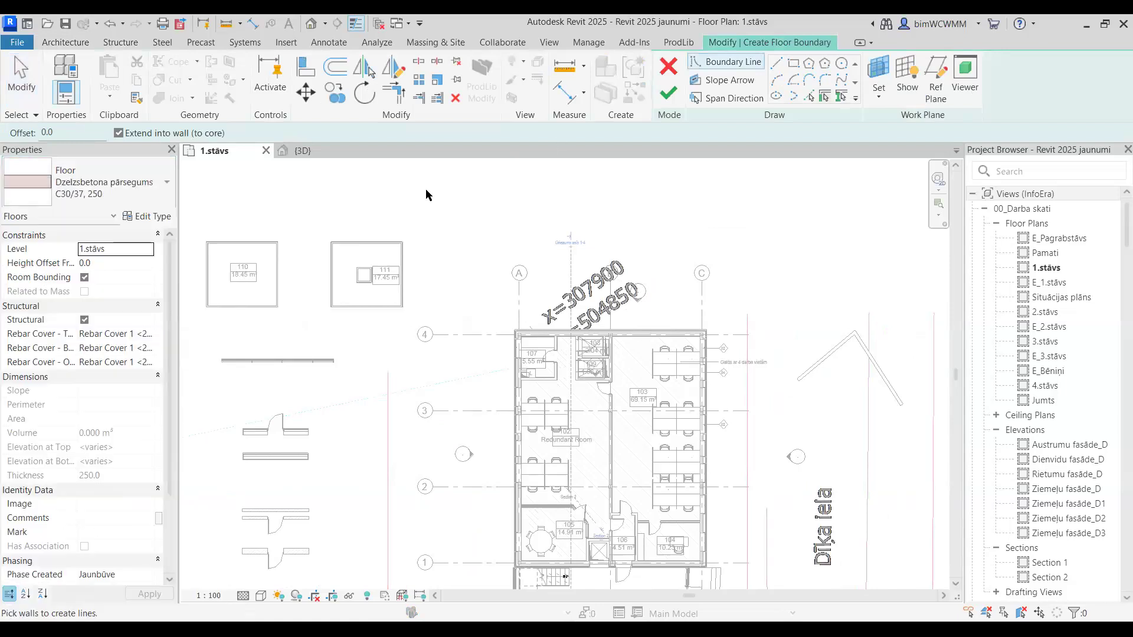
pyautogui.click(793, 63)
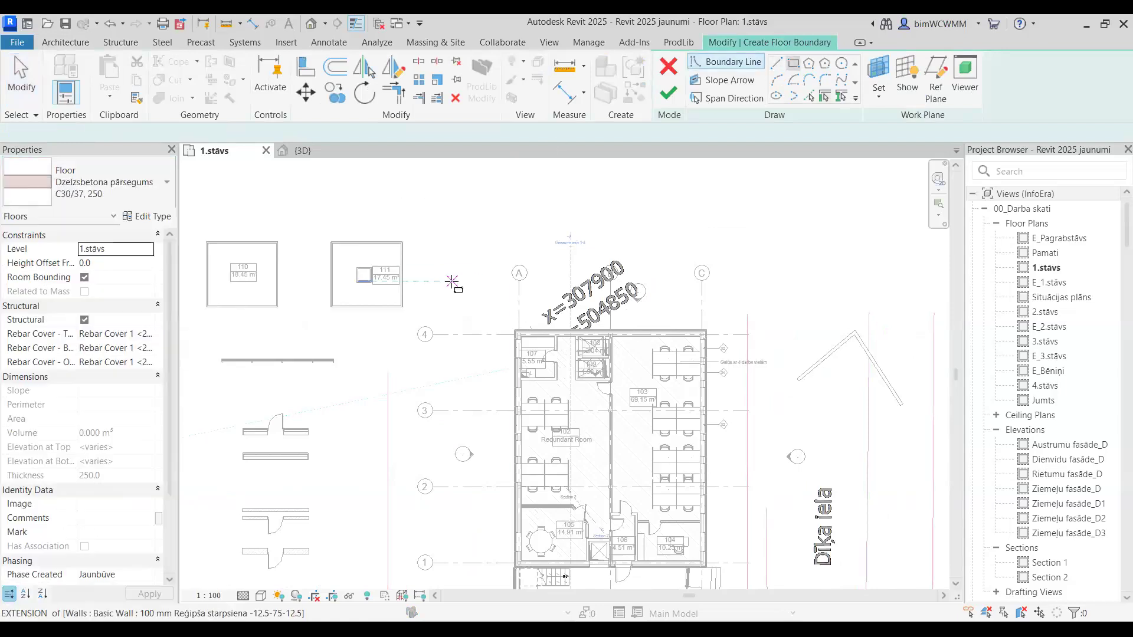
pyautogui.scroll(4, 452, 282)
pyautogui.click(433, 257)
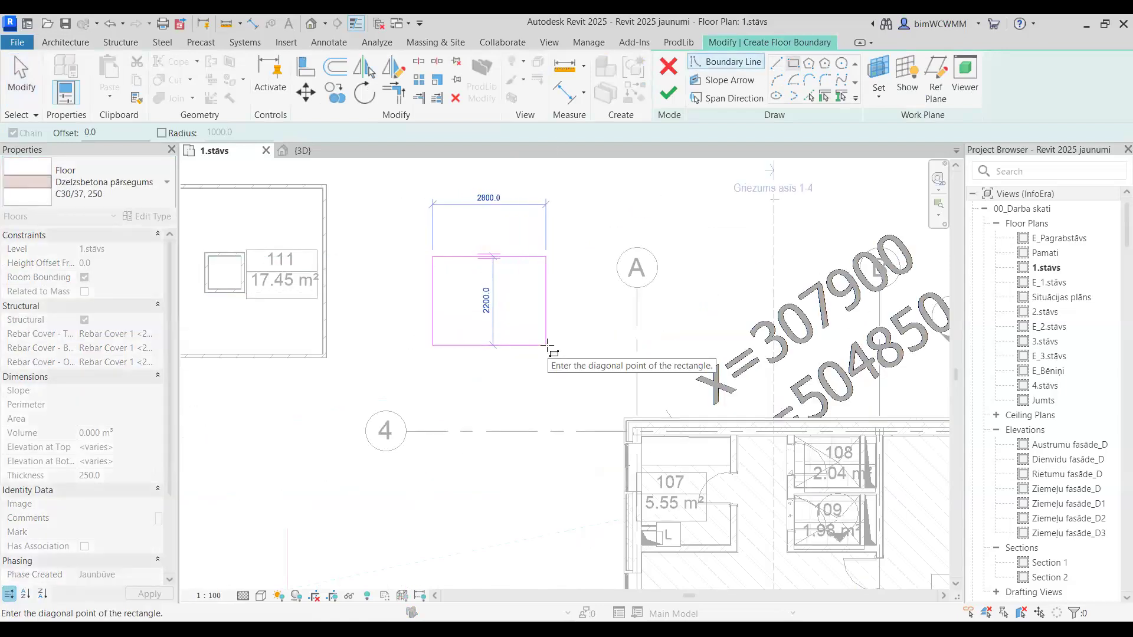
pyautogui.click(546, 345)
pyautogui.press('Escape')
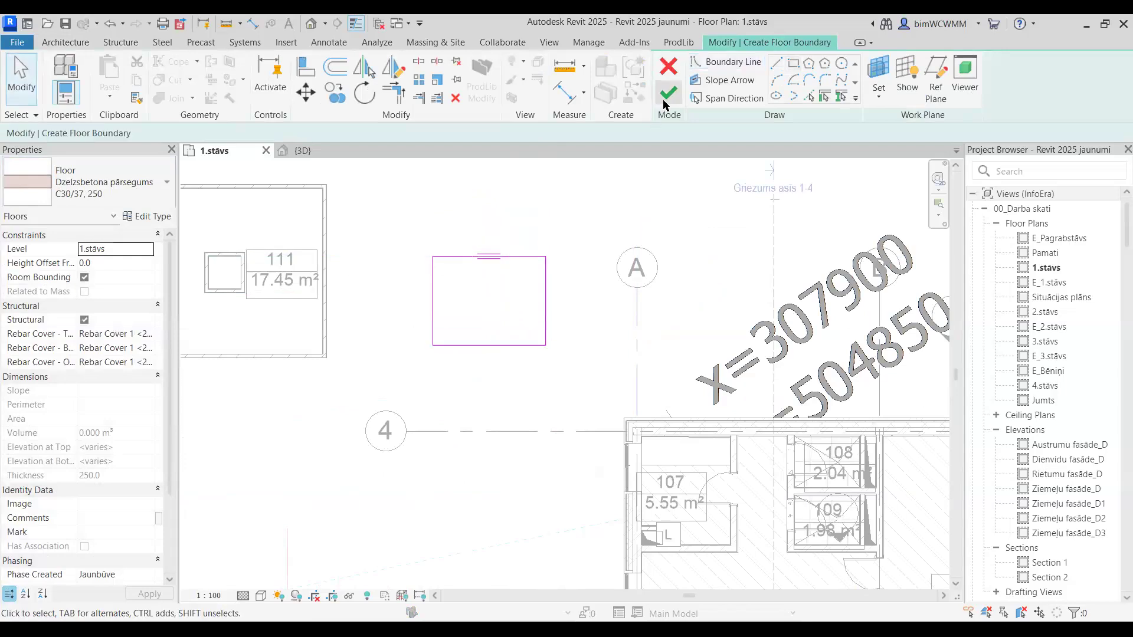
pyautogui.click(665, 103)
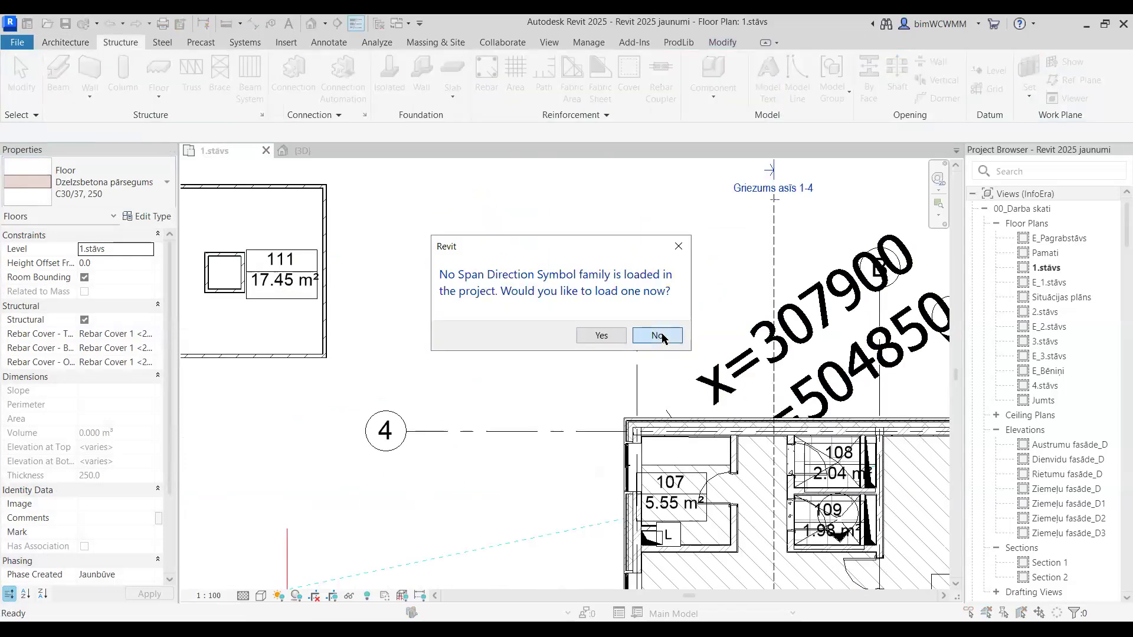
pyautogui.press('Return')
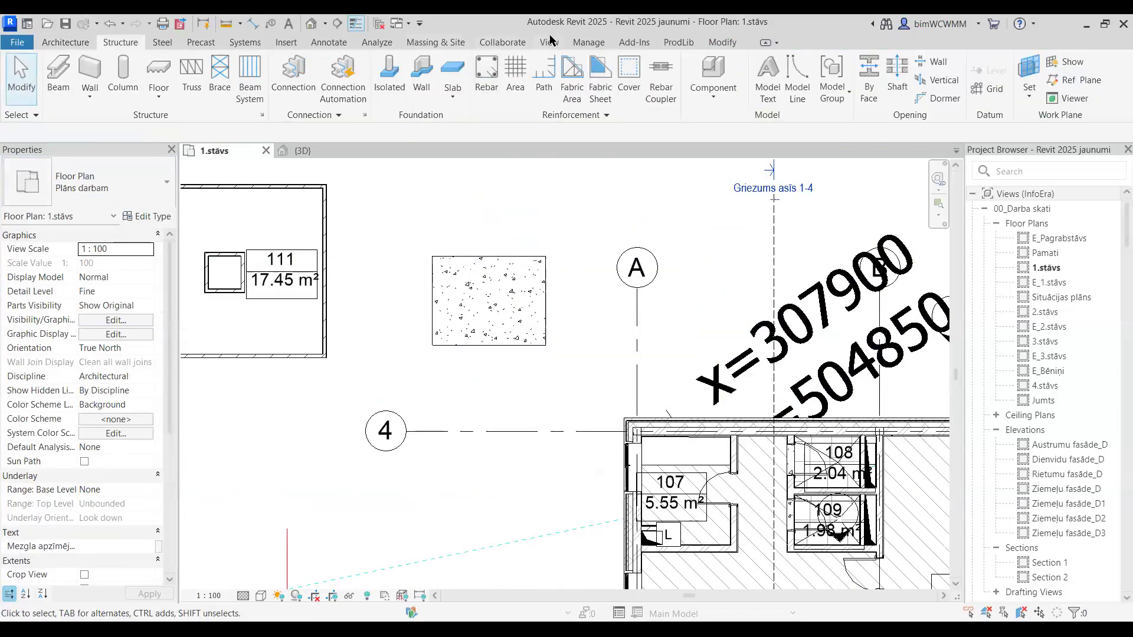
# - Create a Mezgls detail section running horizontally through the middle of the new concrete floor
pyautogui.click(549, 43)
pyautogui.click(495, 75)
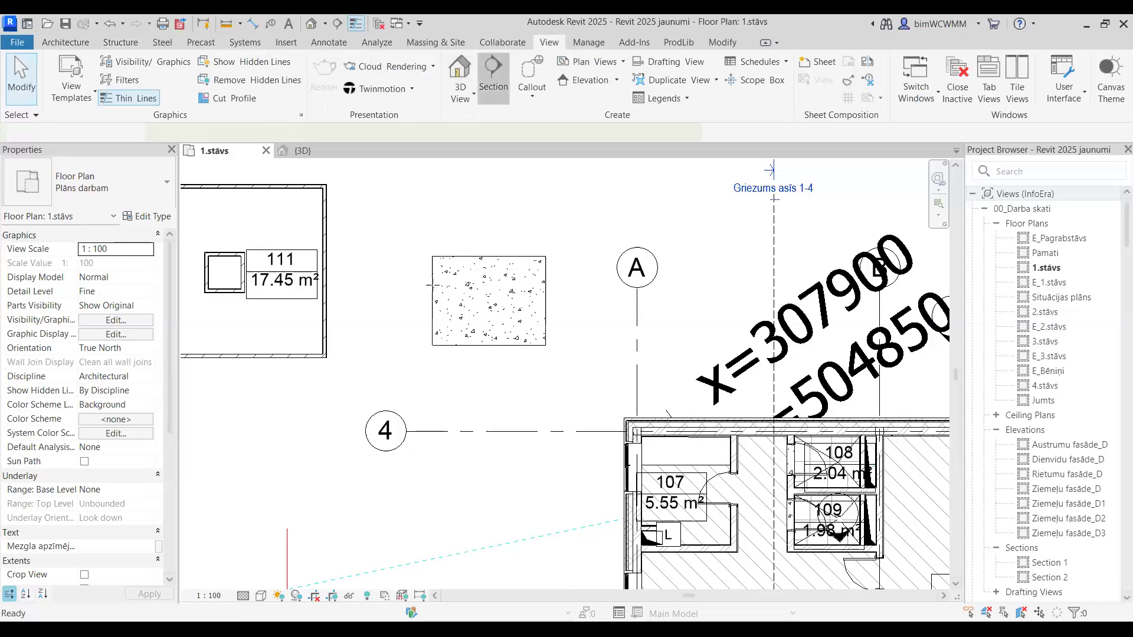
pyautogui.click(392, 305)
pyautogui.click(578, 305)
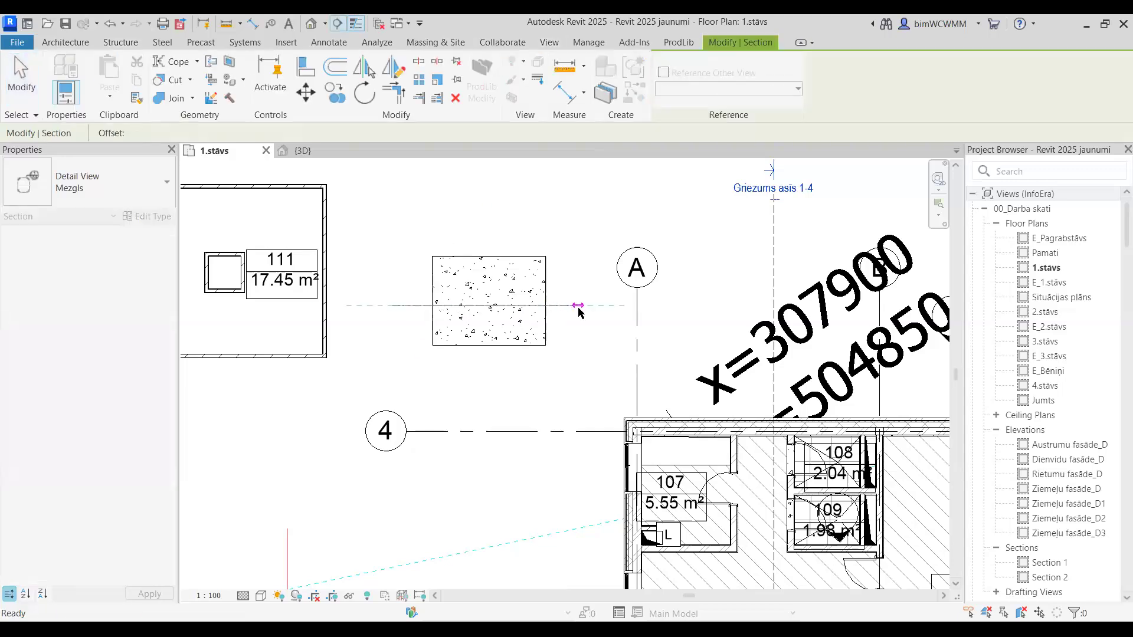
pyautogui.press('Escape')
pyautogui.scroll(-1, 484, 253)
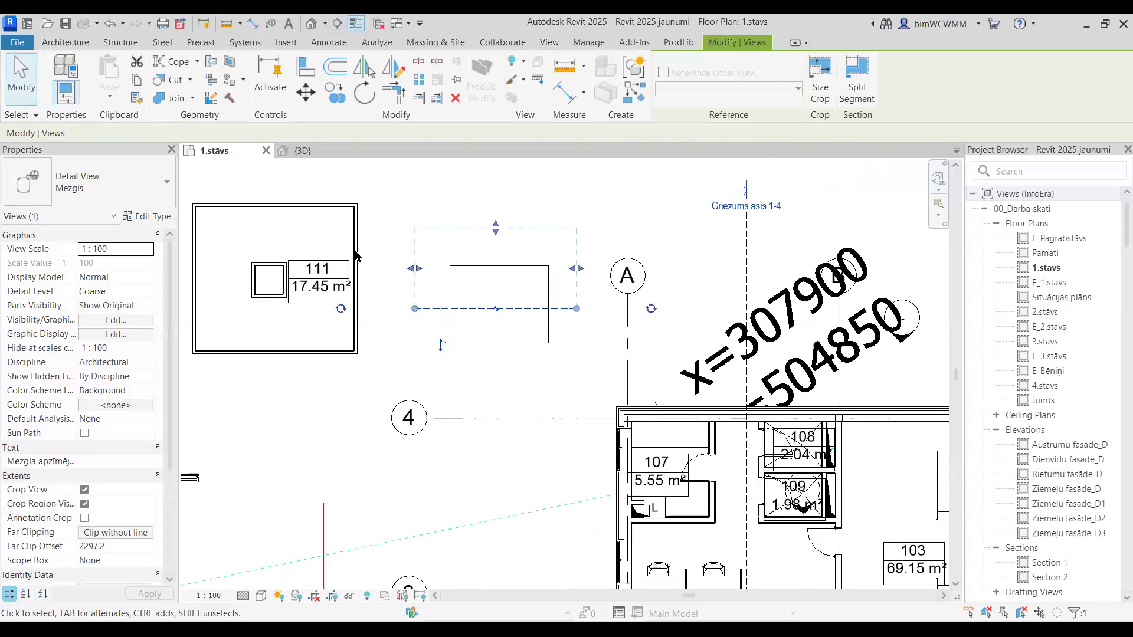
# - Create a Building Section running horizontally through the middle of the new concrete floor and open its view
pyautogui.press('Escape')
pyautogui.scroll(1, 563, 330)
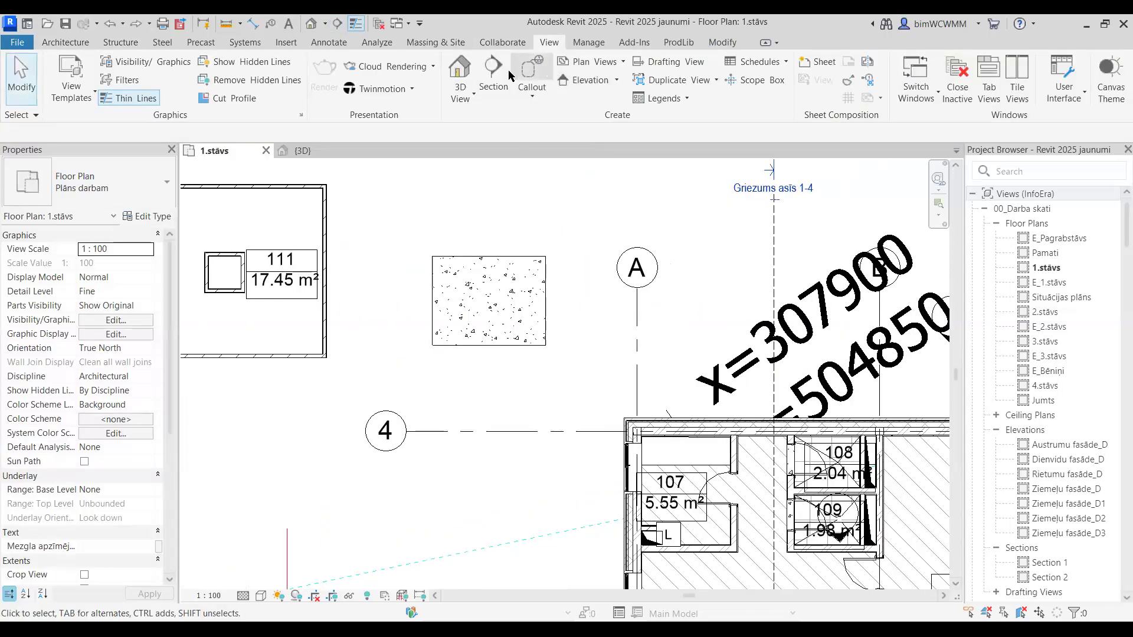
pyautogui.click(492, 80)
pyautogui.click(127, 189)
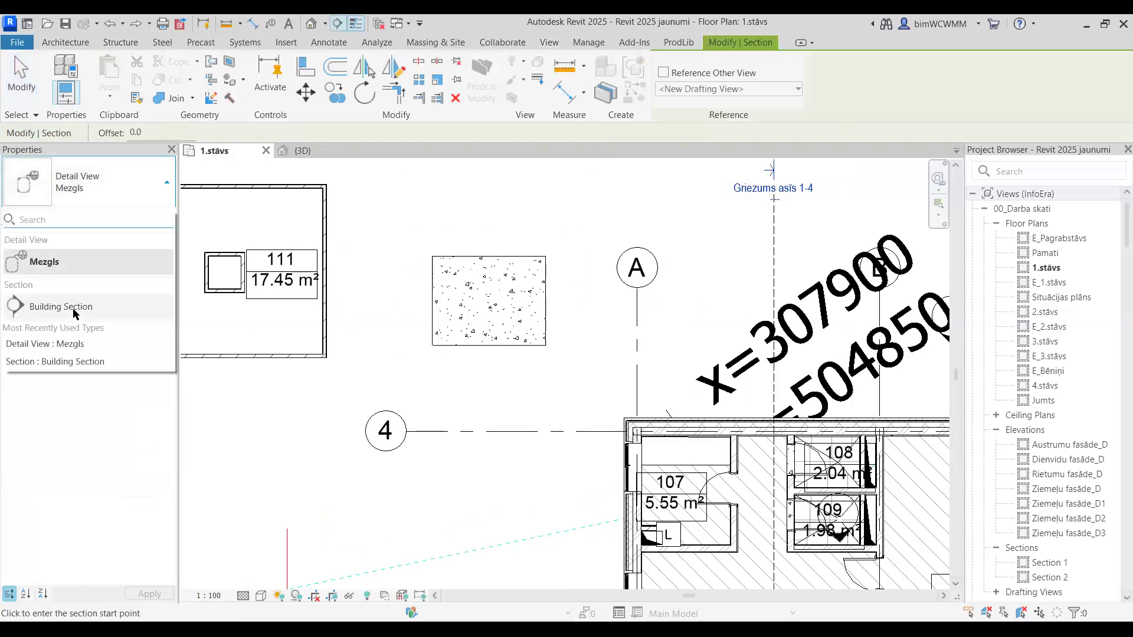
pyautogui.click(75, 307)
pyautogui.click(390, 298)
pyautogui.click(587, 298)
pyautogui.press('Escape')
pyautogui.rightClick(603, 308)
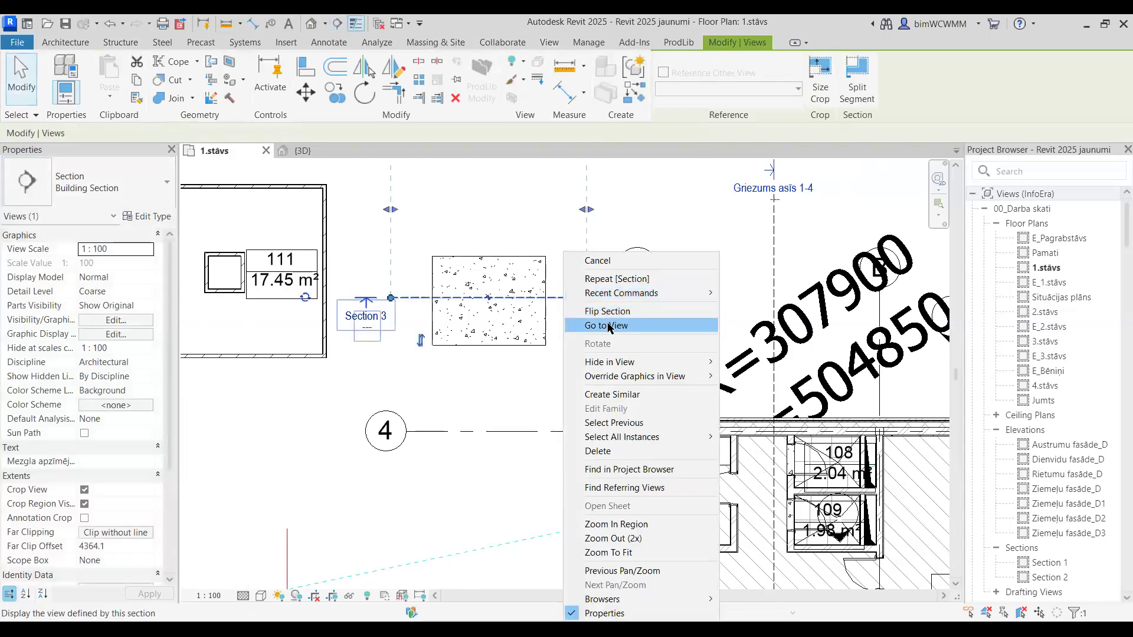
pyautogui.click(608, 326)
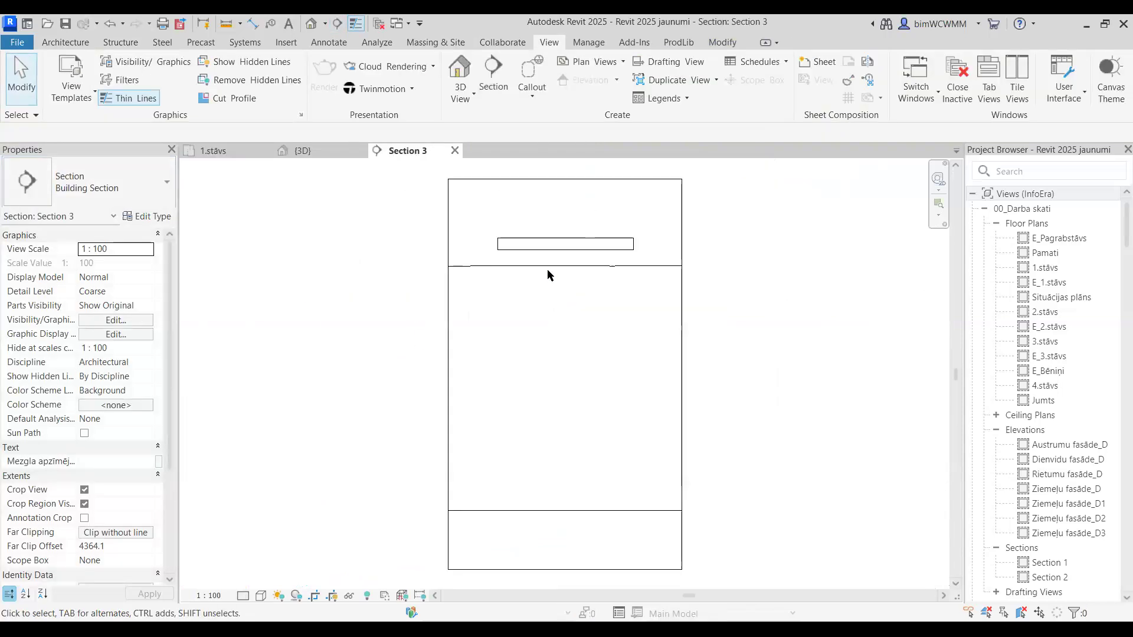
# - Raise the lower edge of the section's crop region to just below the concrete floor slab
pyautogui.click(554, 569)
pyautogui.moveTo(552, 569); pyautogui.dragTo(607, 263)
pyautogui.scroll(5, 599, 270)
pyautogui.click(587, 303)
pyautogui.moveTo(588, 307); pyautogui.dragTo(658, 440, button='middle')
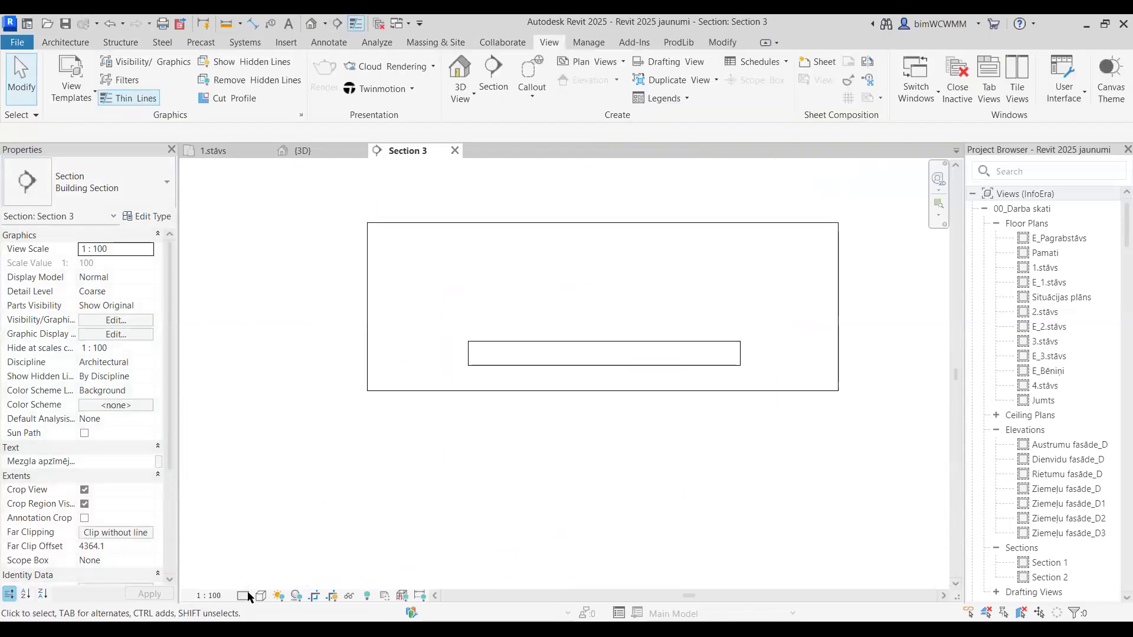
# - Set the section view's scale to 1:20 and its detail level to Fine
pyautogui.click(219, 595)
pyautogui.click(223, 469)
pyautogui.click(243, 596)
pyautogui.click(250, 579)
pyautogui.scroll(1, 643, 310)
pyautogui.moveTo(658, 313); pyautogui.dragTo(587, 319, button='middle')
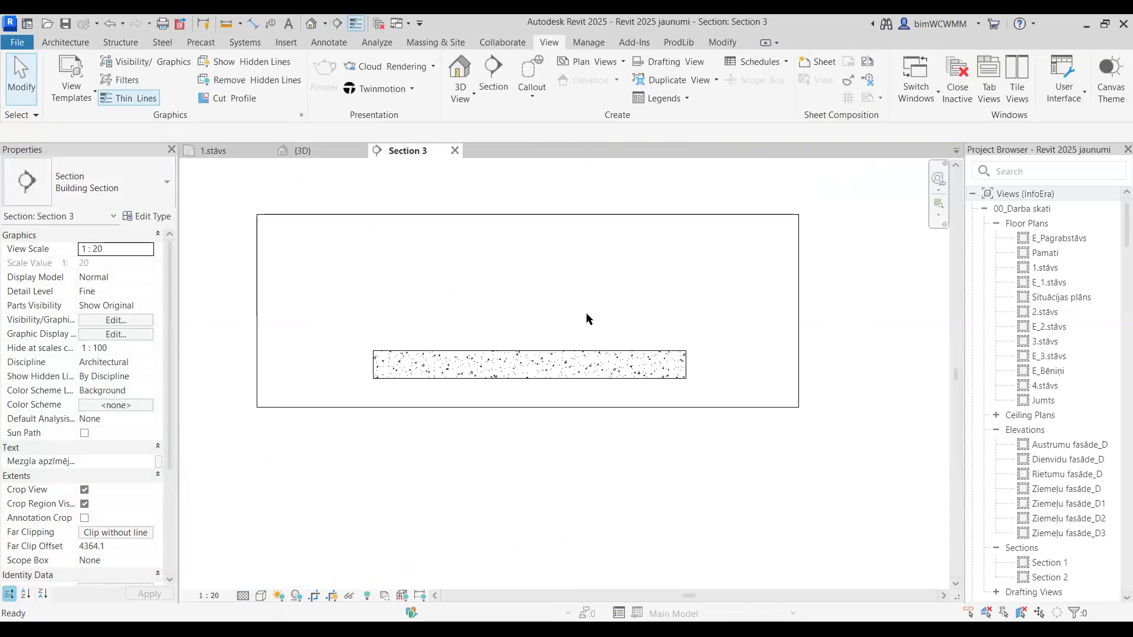
pyautogui.scroll(1, 575, 334)
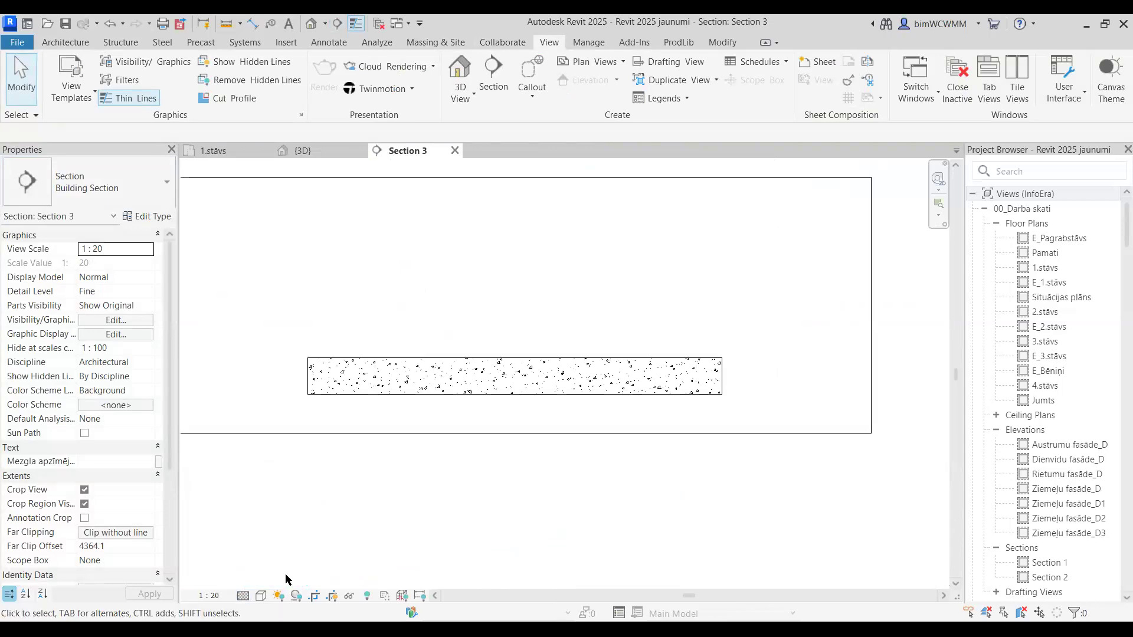
pyautogui.moveTo(442, 307); pyautogui.dragTo(509, 295, button='middle')
pyautogui.click(520, 378)
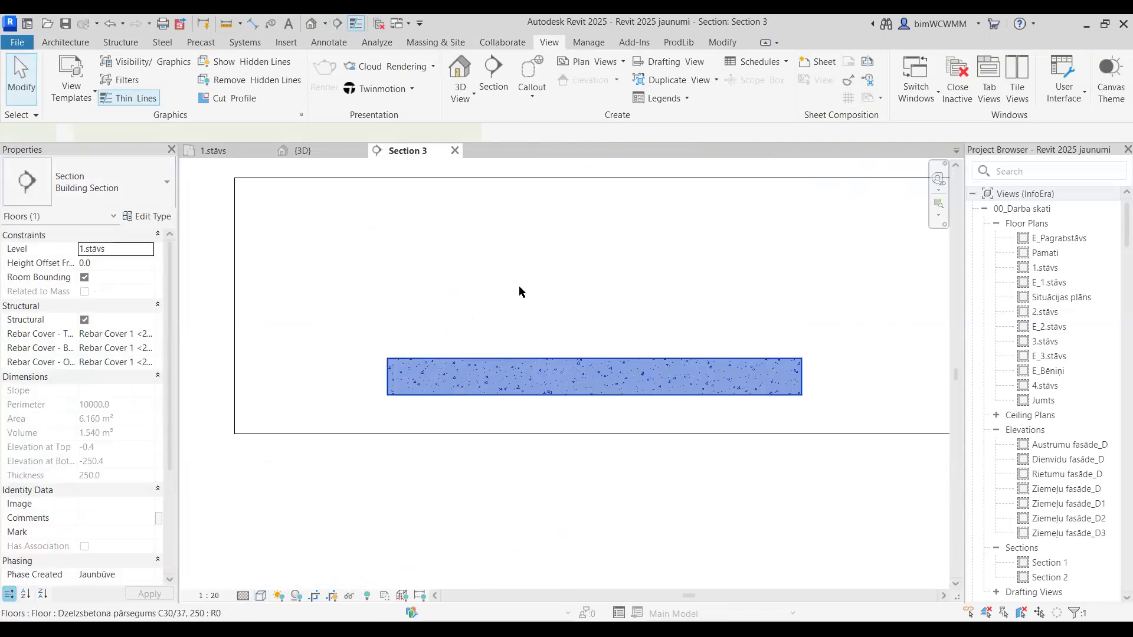
pyautogui.click(518, 285)
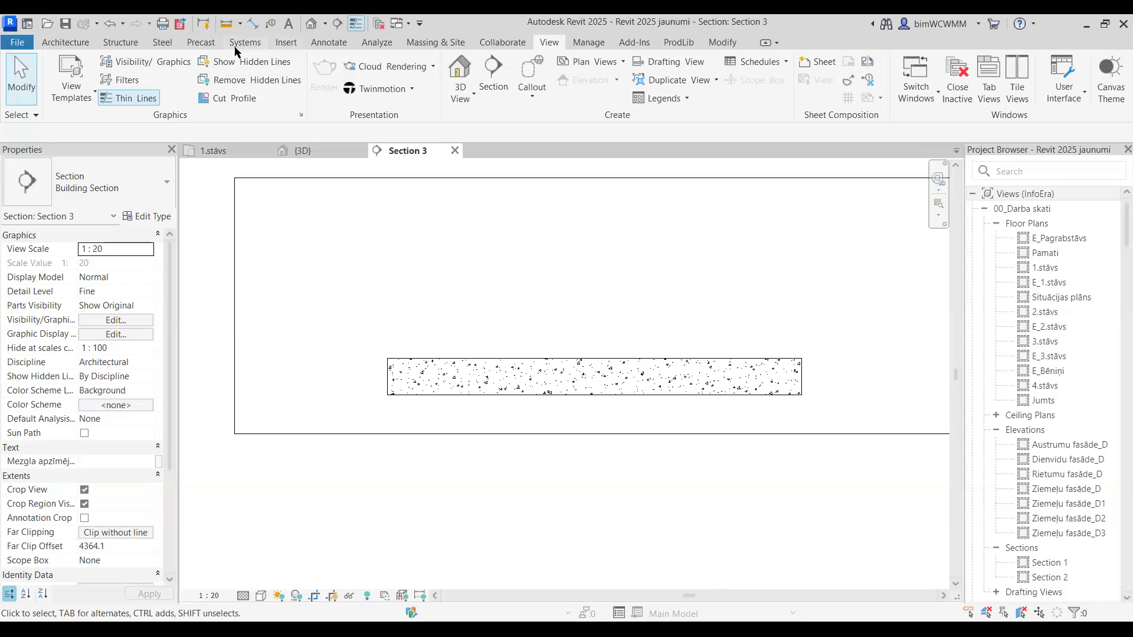
pyautogui.click(131, 43)
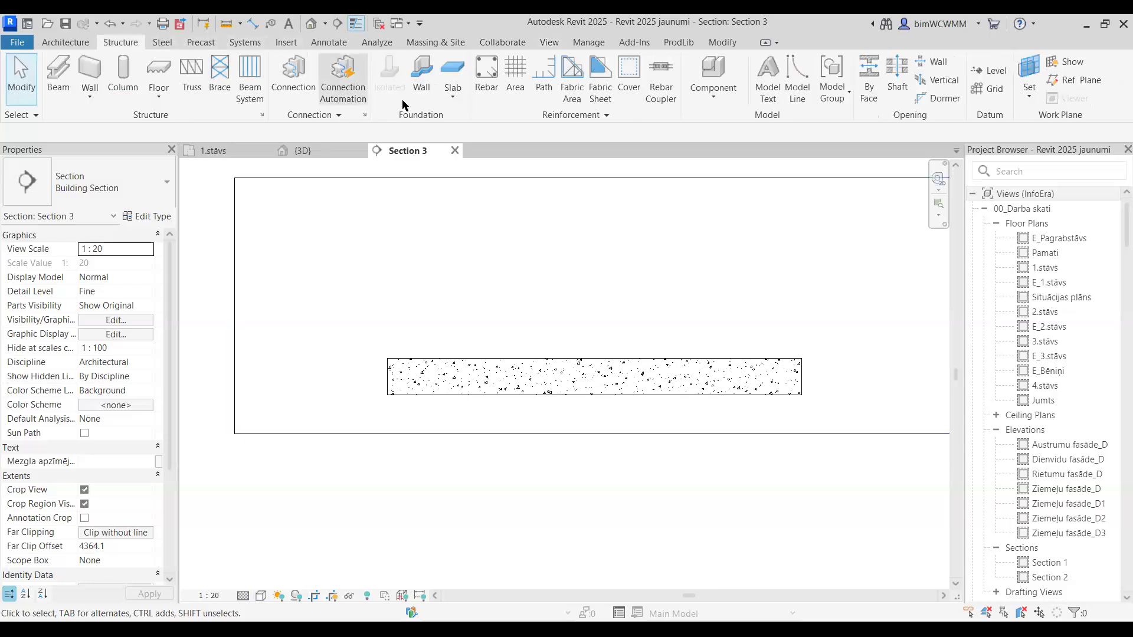
pyautogui.click(488, 88)
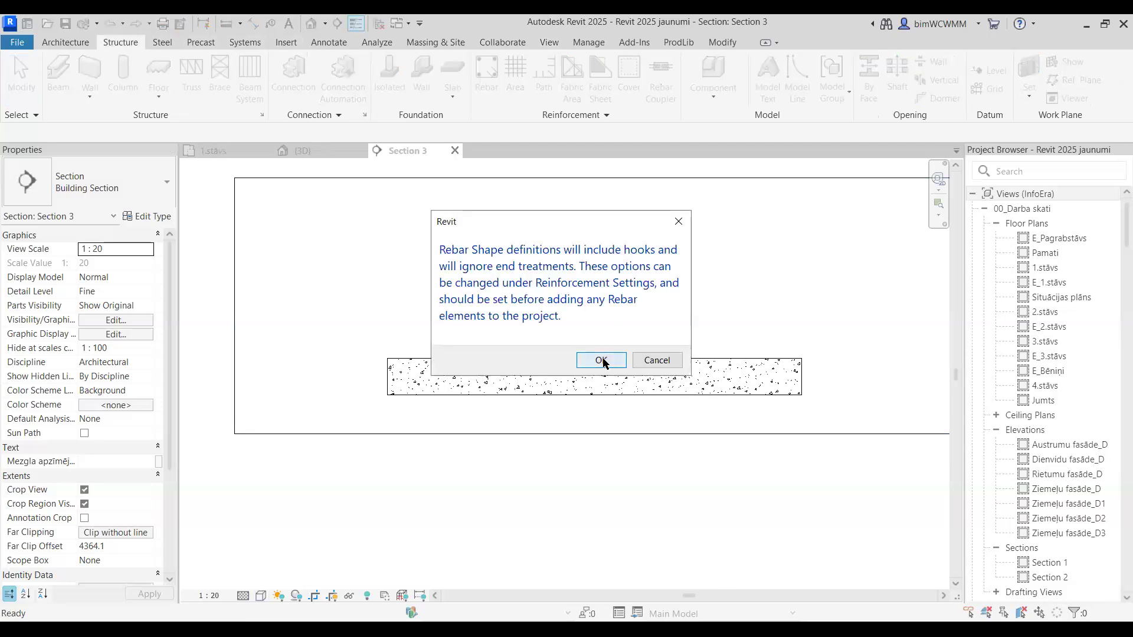
pyautogui.click(601, 361)
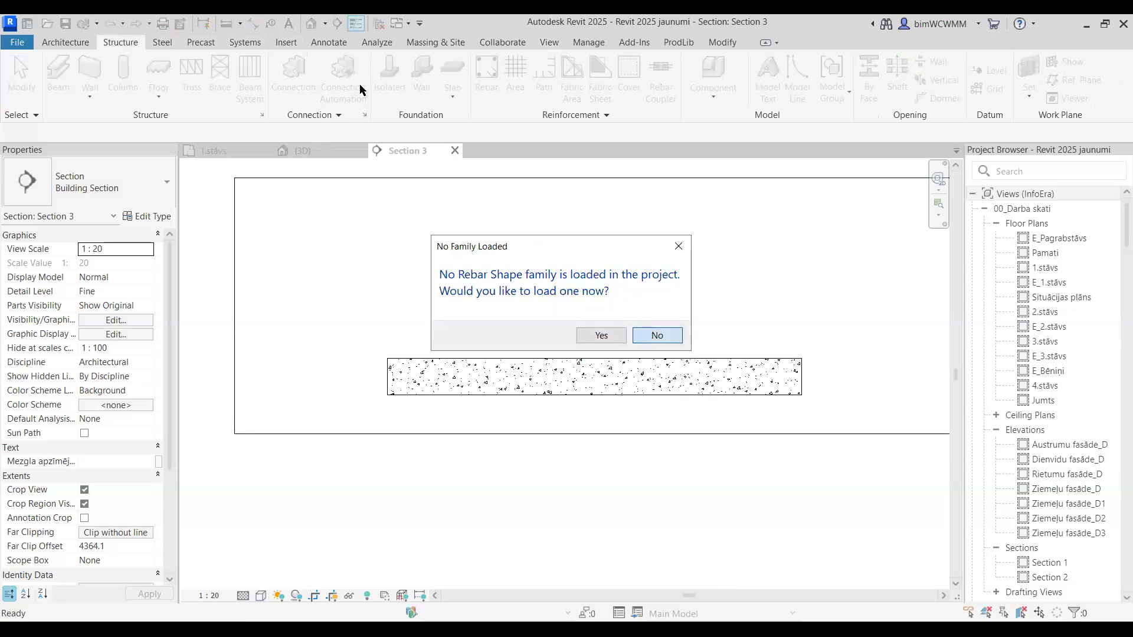
pyautogui.press('Return')
# - Load rebar shape 01 from the Structural Rebar Shapes category of the Autodesk family library
pyautogui.click(287, 42)
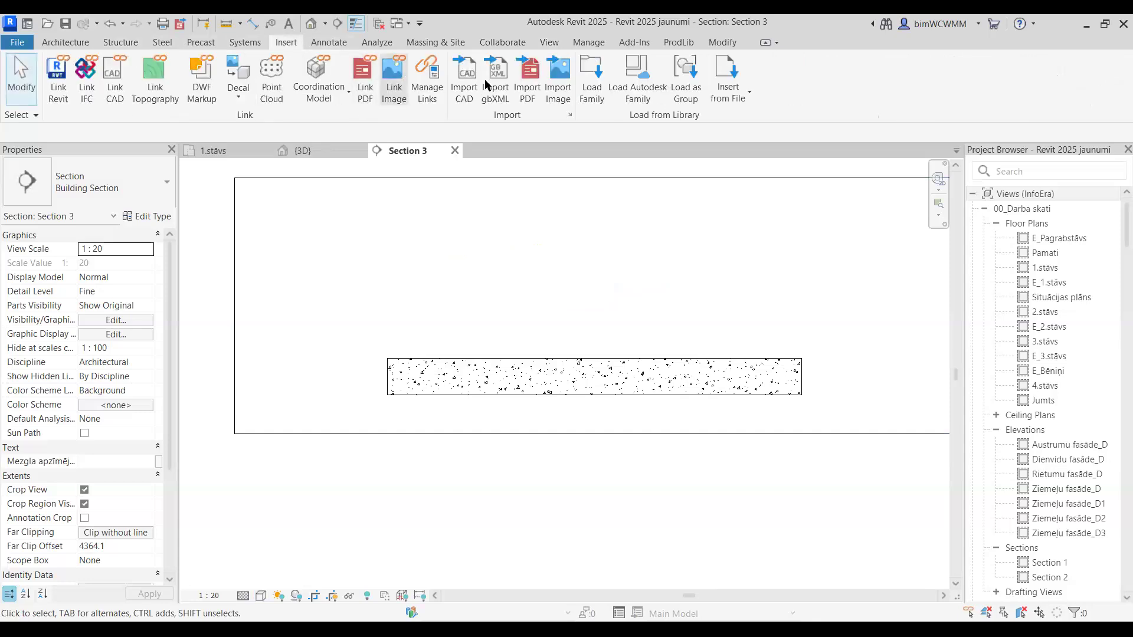
pyautogui.click(629, 89)
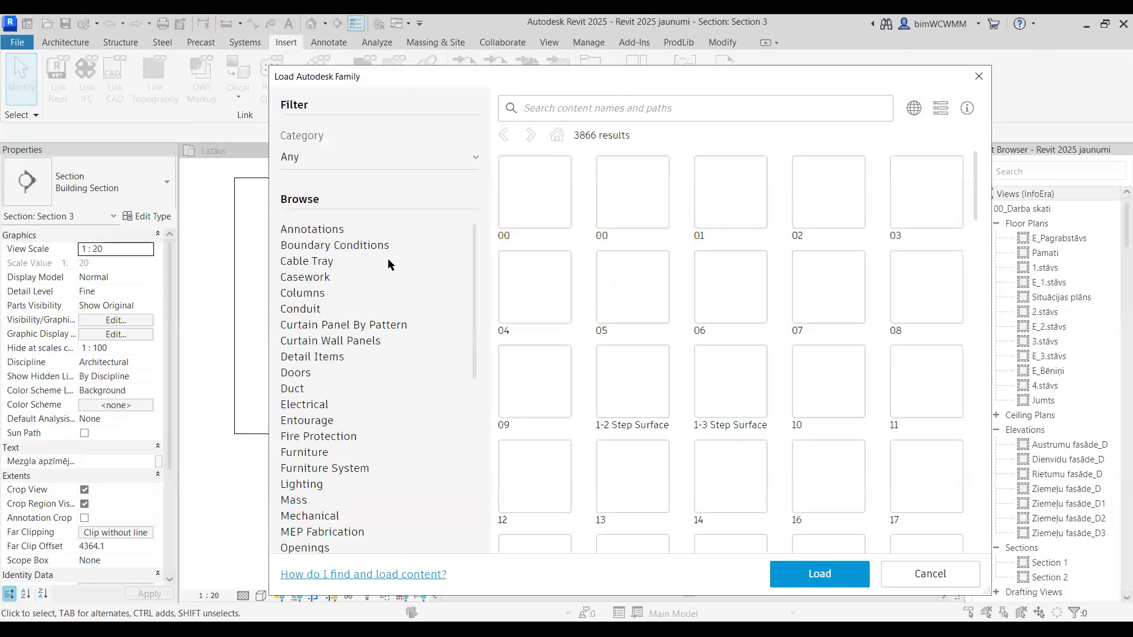
pyautogui.scroll(-6, 334, 442)
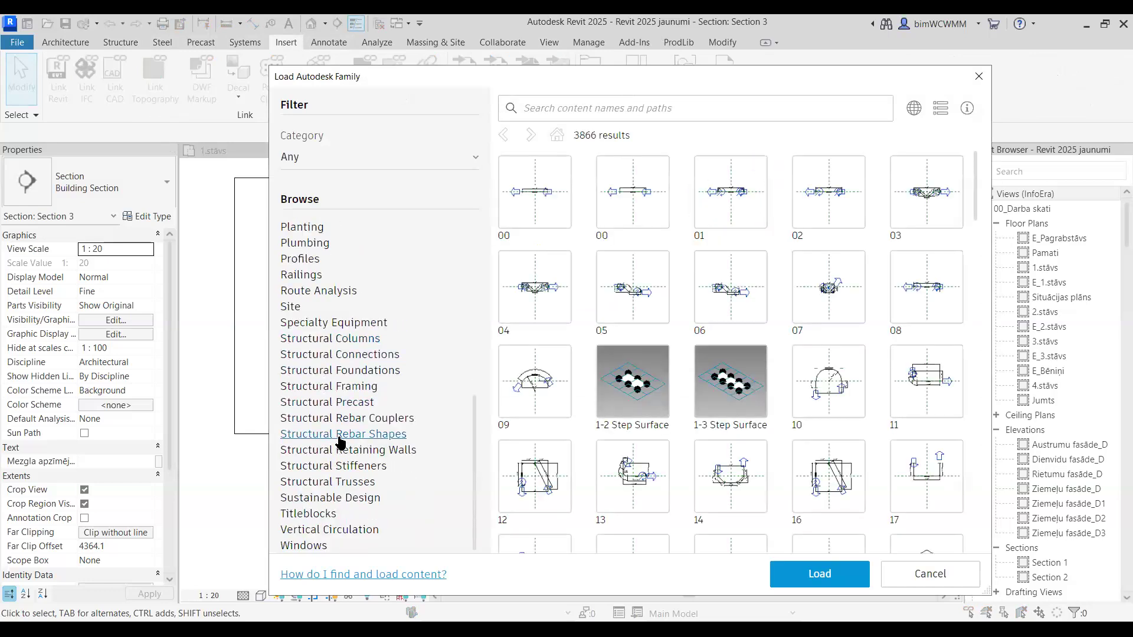
pyautogui.click(335, 435)
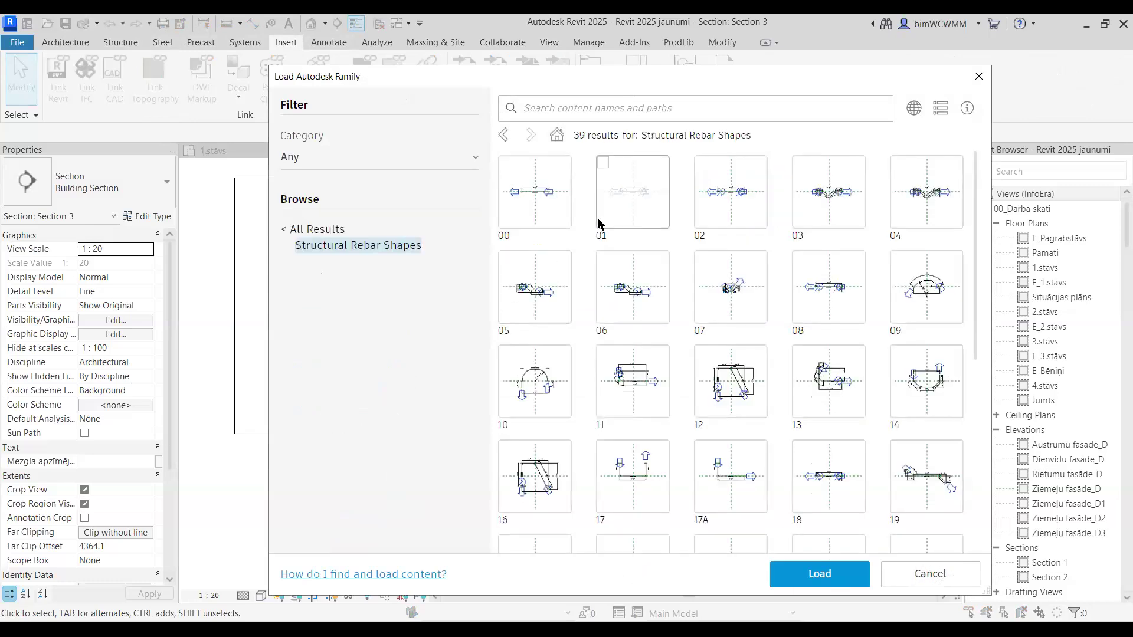
pyautogui.click(627, 206)
pyautogui.click(803, 587)
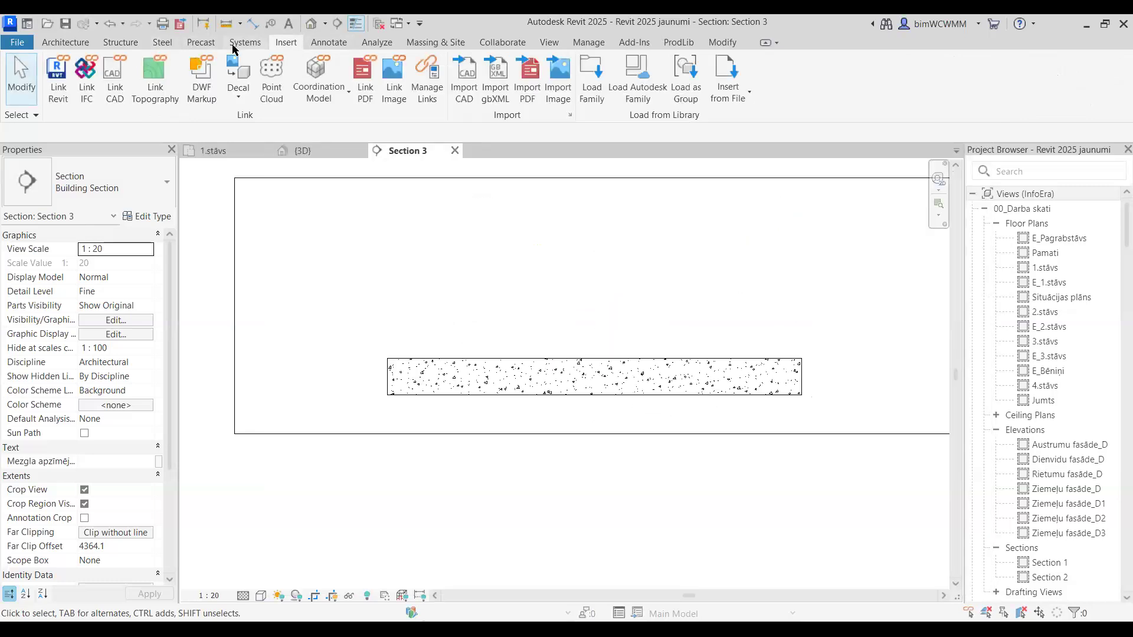
# - Place a single shape 01 bar, type Structural Rebar 1, lengthwise along the lower part of the concrete slab
pyautogui.click(121, 42)
pyautogui.click(494, 101)
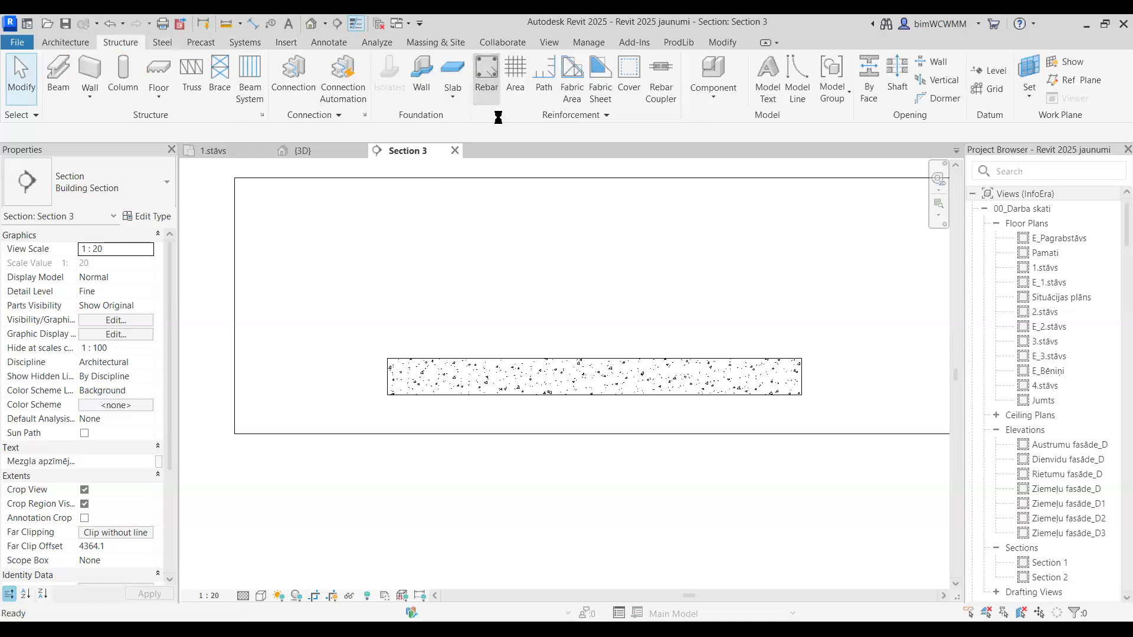
pyautogui.click(609, 366)
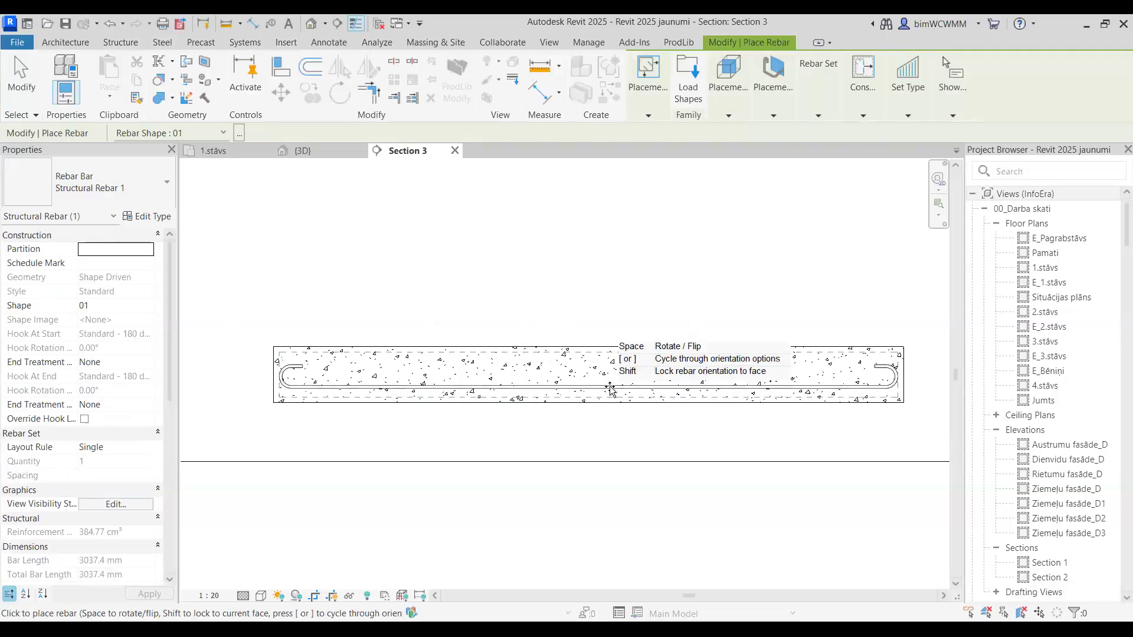
pyautogui.click(610, 390)
pyautogui.press('Escape')
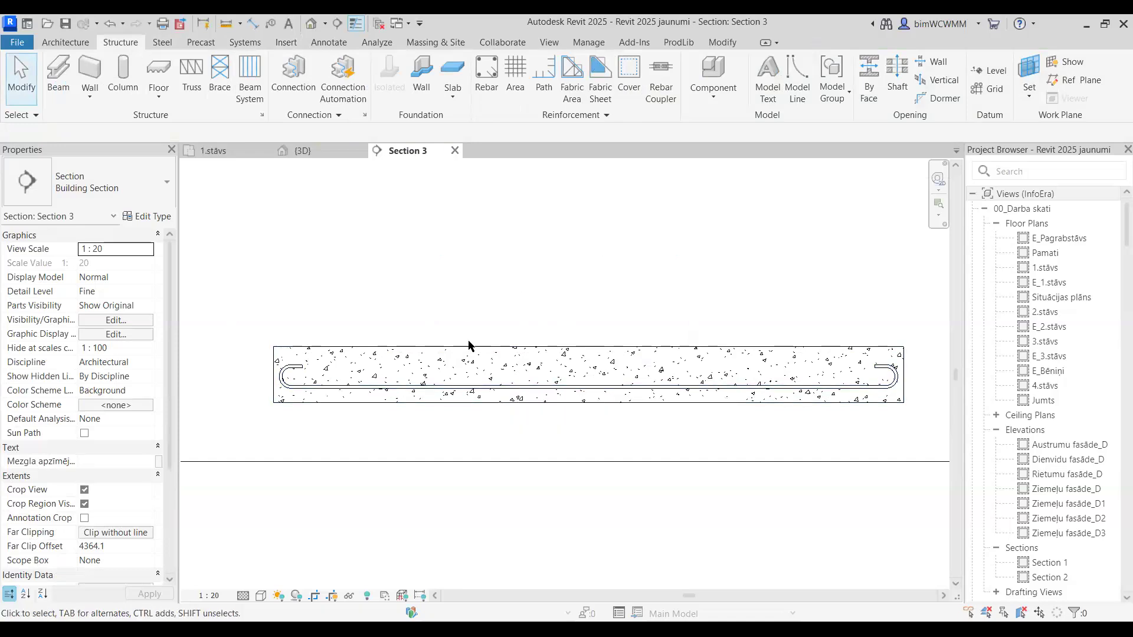
# - Place a realistic bending detail of the slab's rebar directly above the slab and check its properties
pyautogui.scroll(-1, 542, 293)
pyautogui.moveTo(564, 289); pyautogui.dragTo(544, 322, button='middle')
pyautogui.scroll(1, 534, 317)
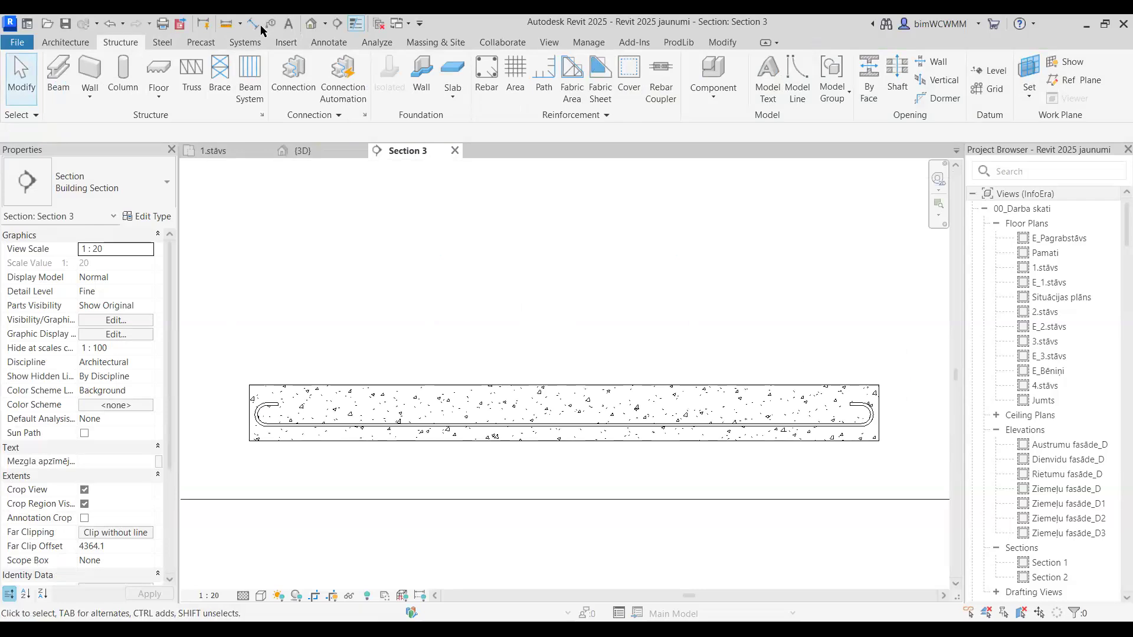
pyautogui.click(326, 43)
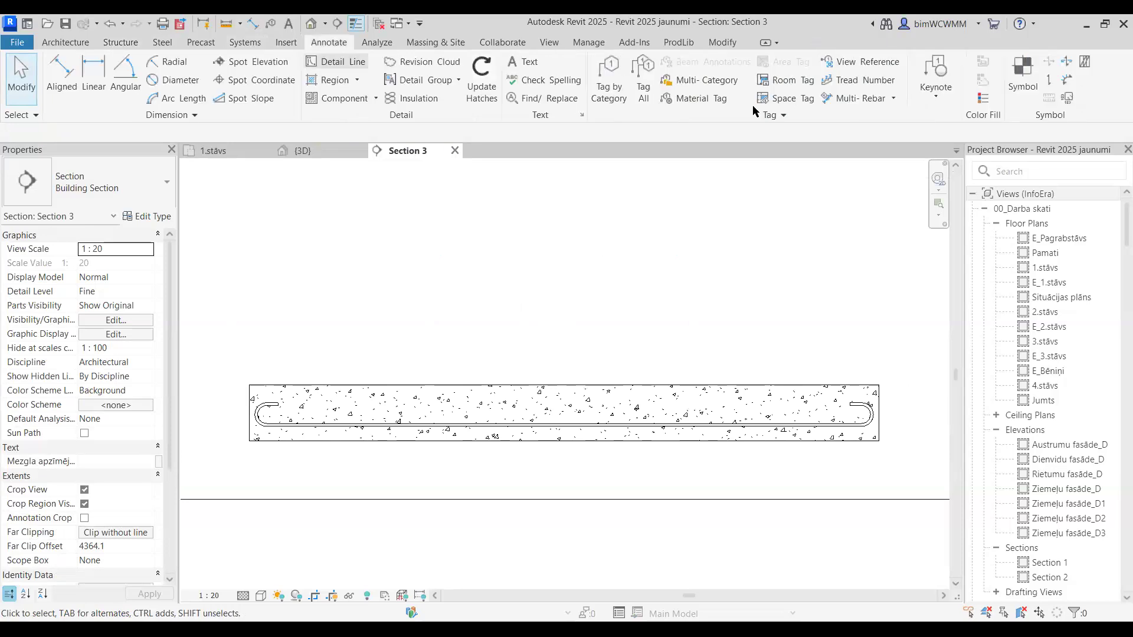
pyautogui.click(1068, 98)
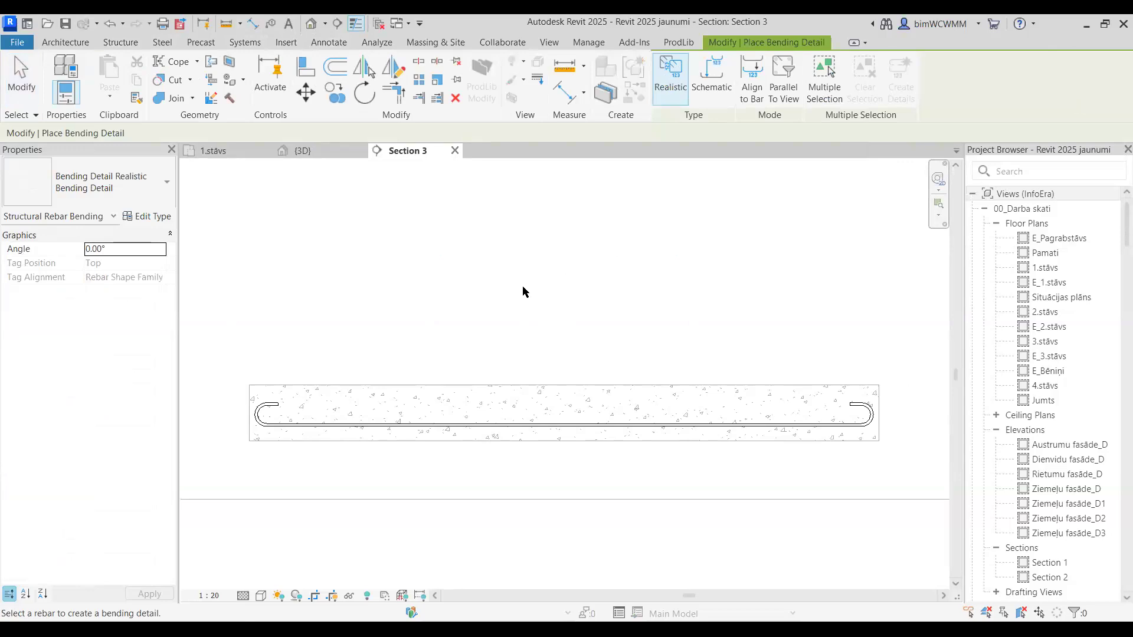
pyautogui.click(510, 410)
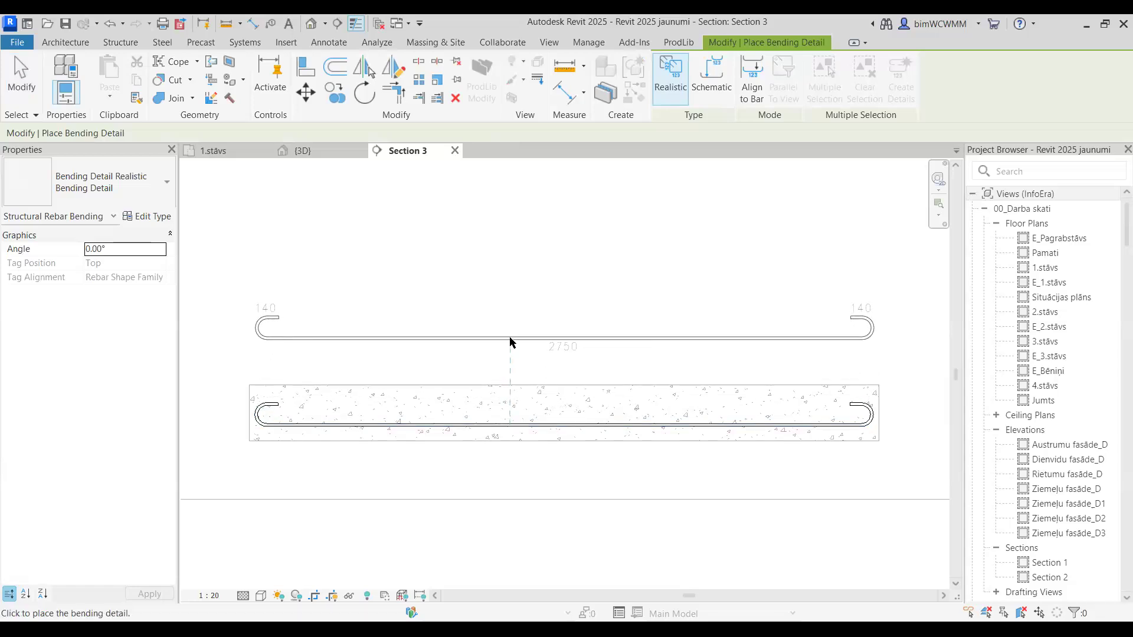
pyautogui.click(511, 342)
pyautogui.click(22, 76)
pyautogui.scroll(-1, 480, 340)
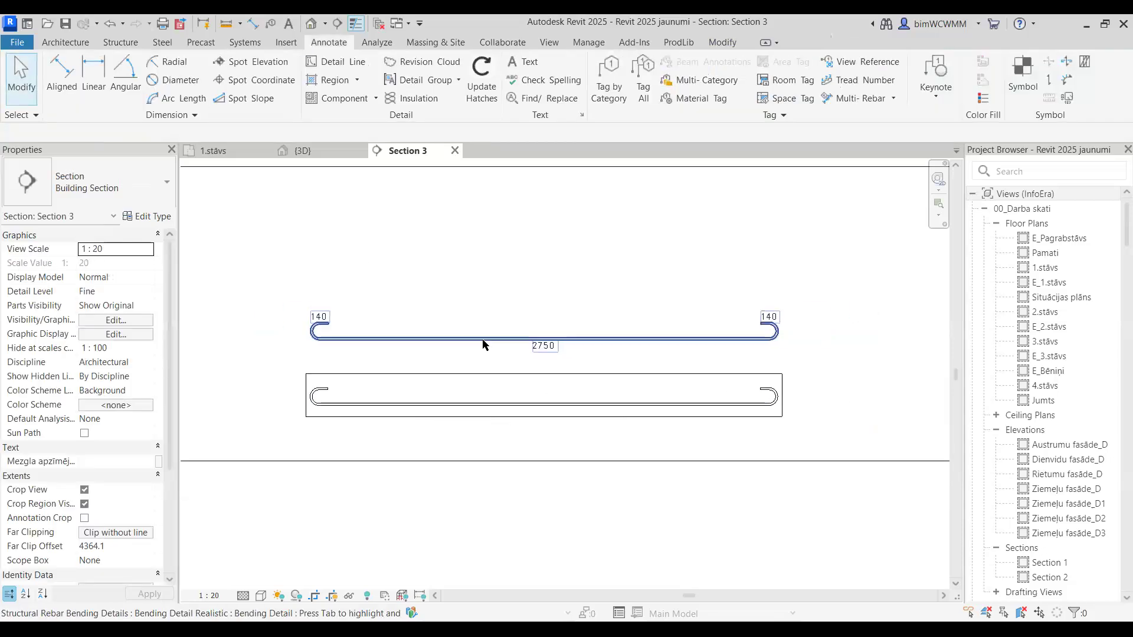
pyautogui.scroll(1, 325, 326)
pyautogui.click(362, 341)
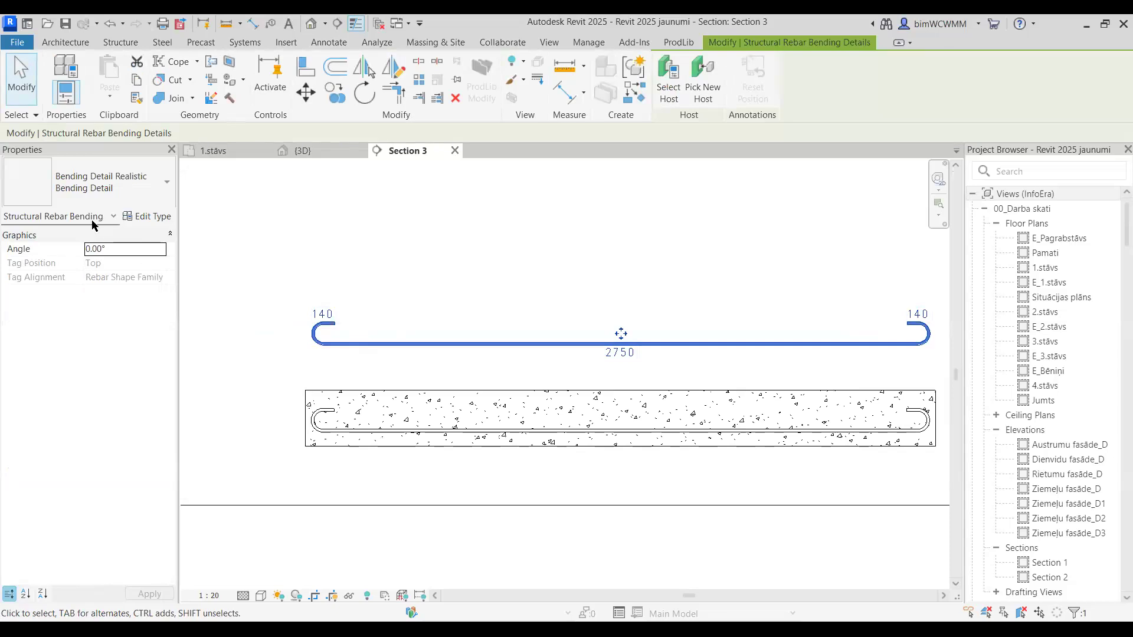
pyautogui.click(495, 273)
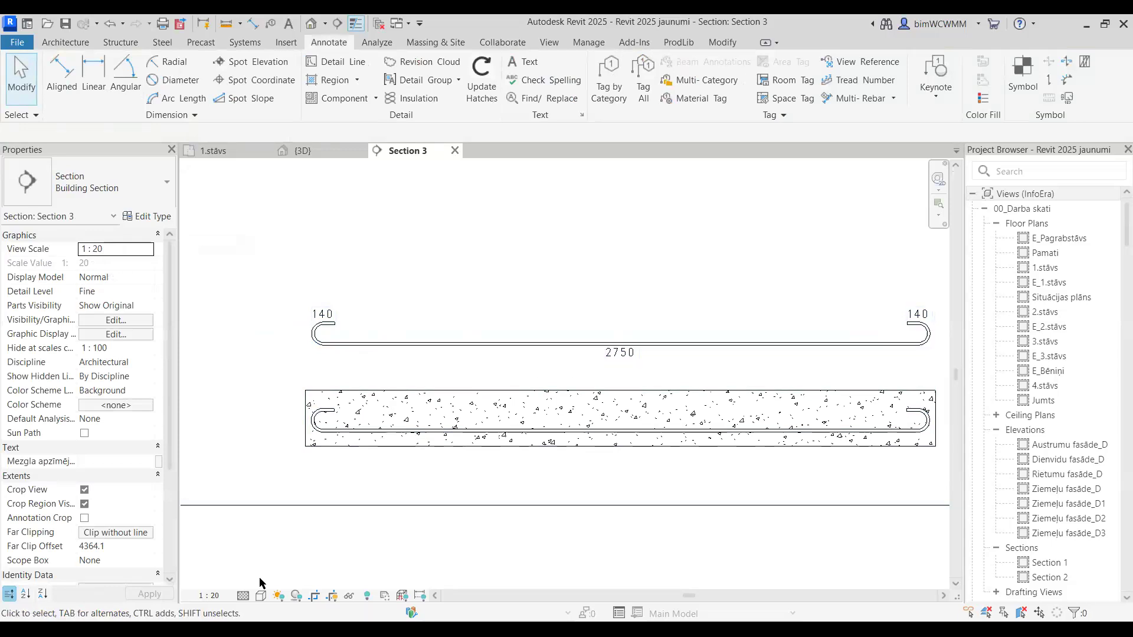
# - Change the section's view scale to 1:50 to compare the bending detail's text size, and return to 1:20
pyautogui.click(209, 596)
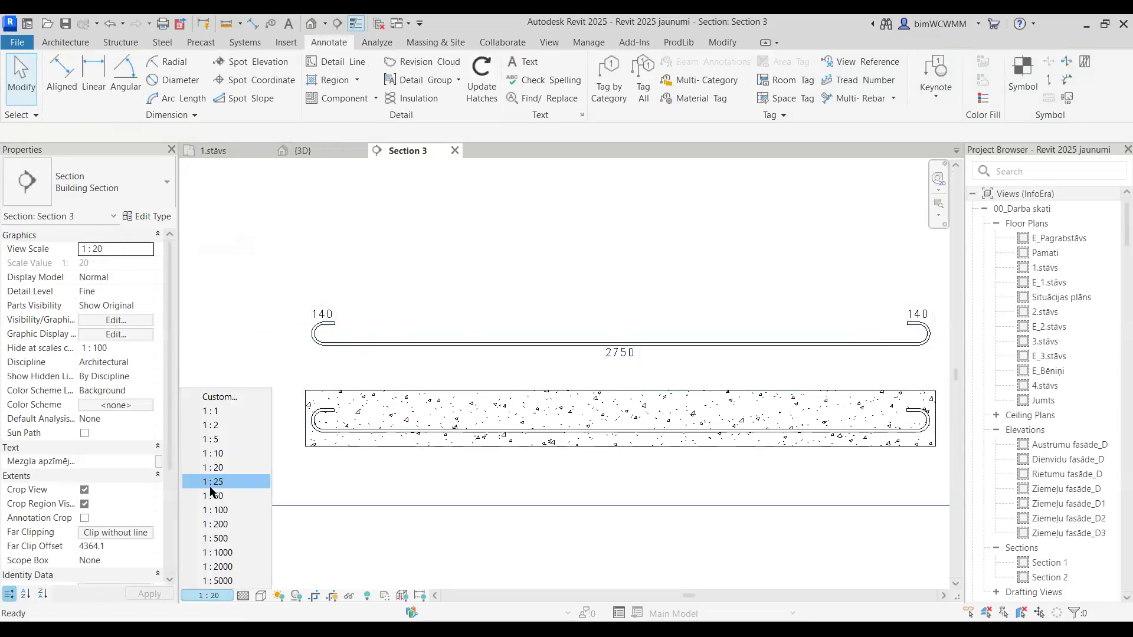
pyautogui.click(214, 495)
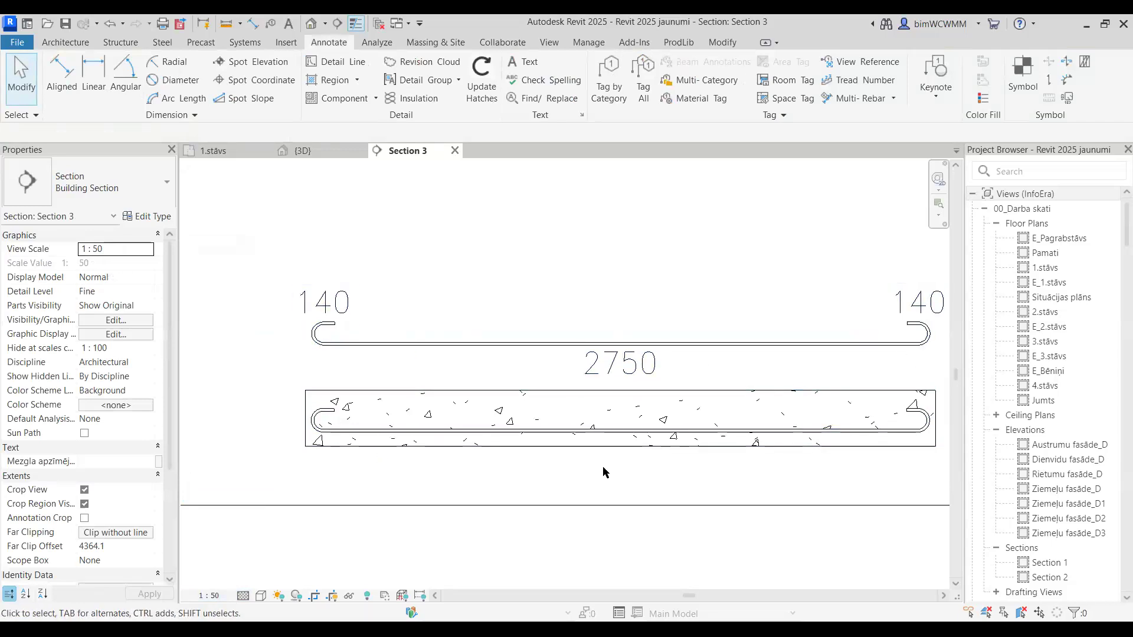
pyautogui.click(218, 597)
pyautogui.click(220, 468)
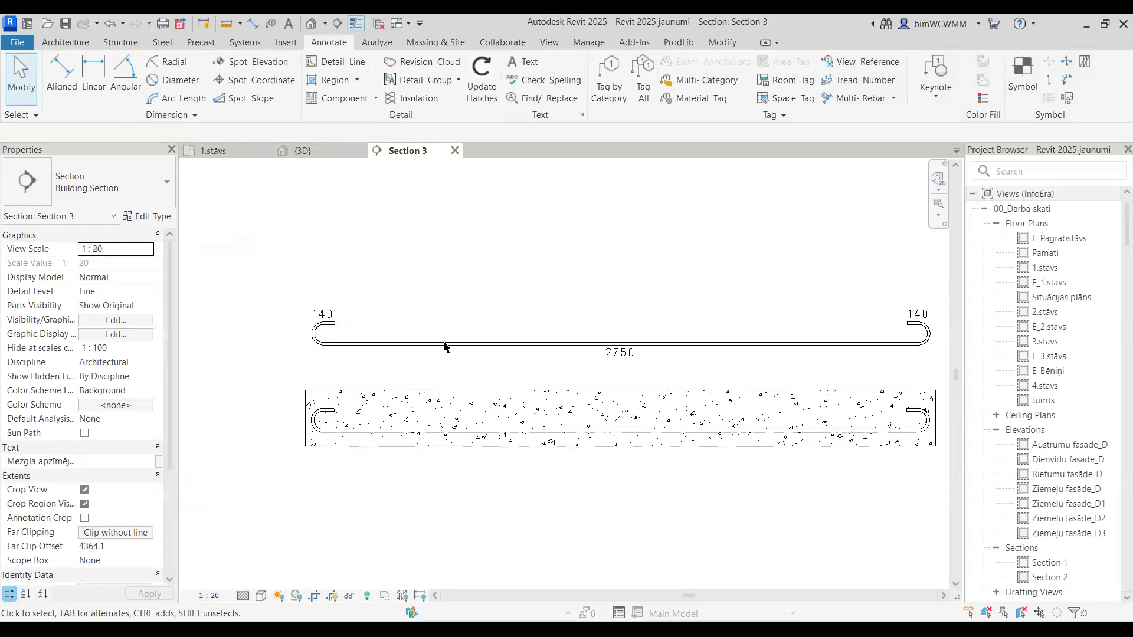
# - Place a schematic bending detail of the same rebar, horizontally oriented, above the middle of the realistic one
pyautogui.moveTo(581, 394); pyautogui.dragTo(524, 391, button='middle')
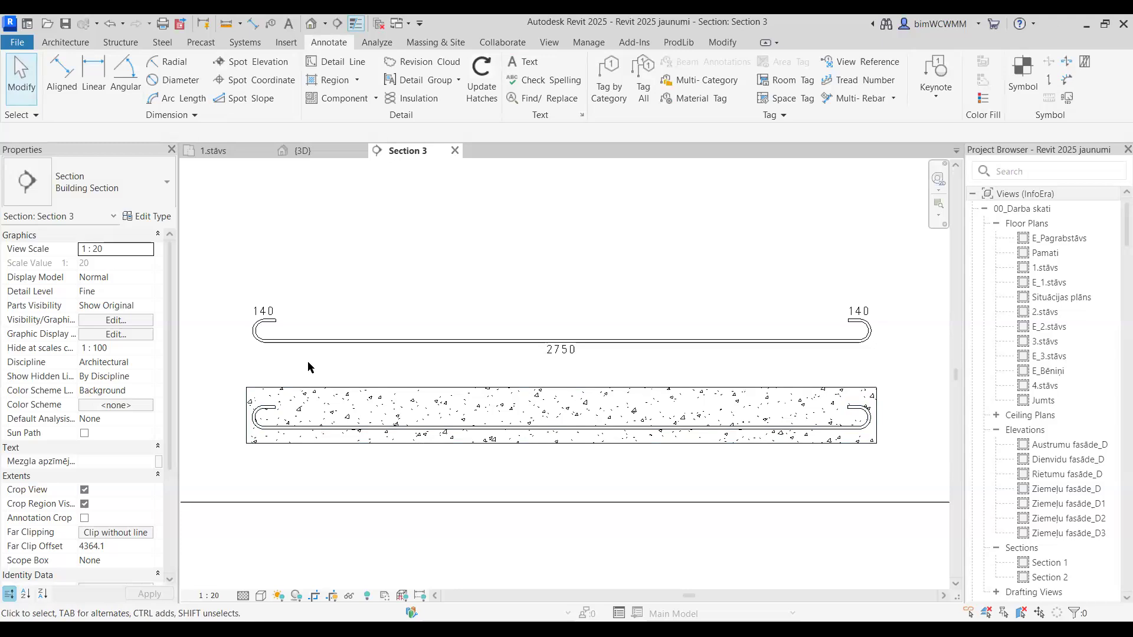
pyautogui.scroll(-1, 366, 305)
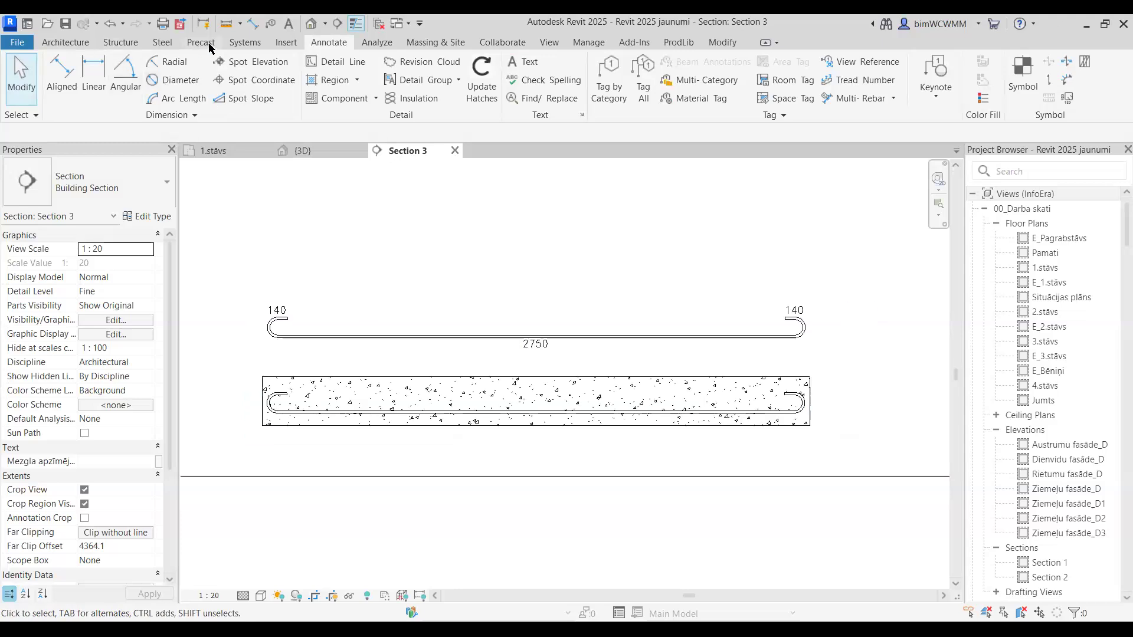
pyautogui.click(1068, 99)
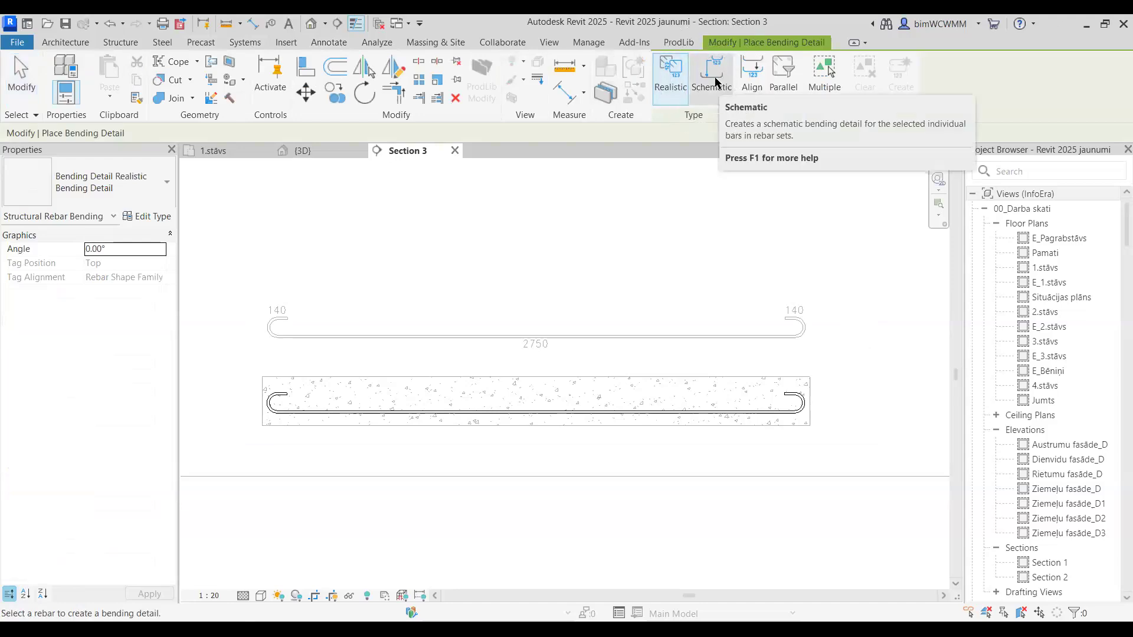
pyautogui.click(717, 83)
pyautogui.click(501, 404)
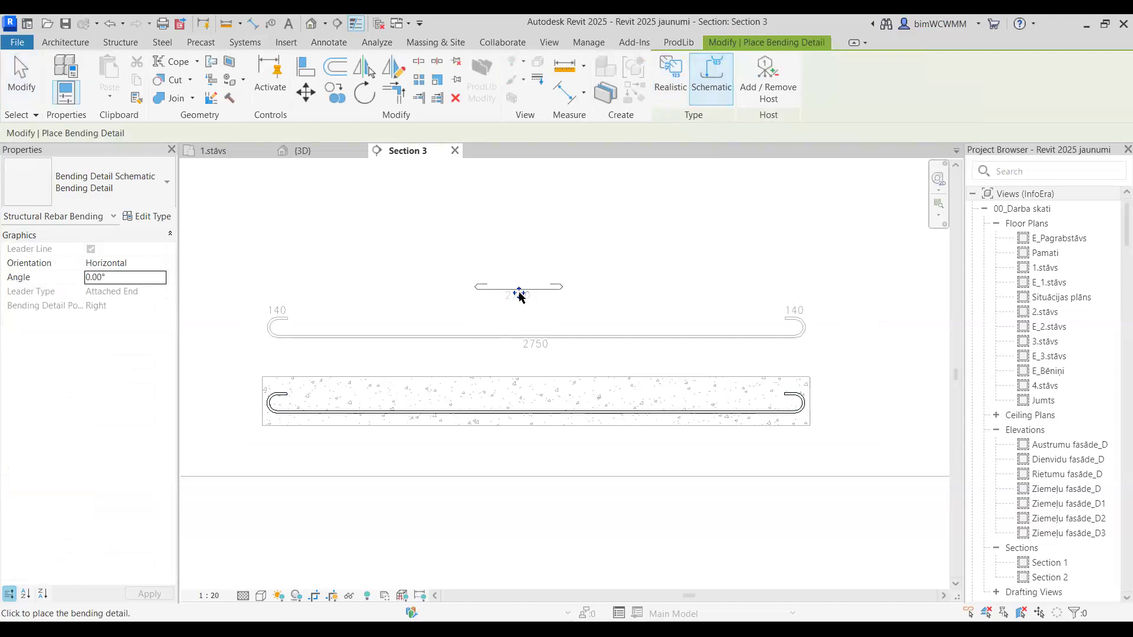
pyautogui.click(528, 294)
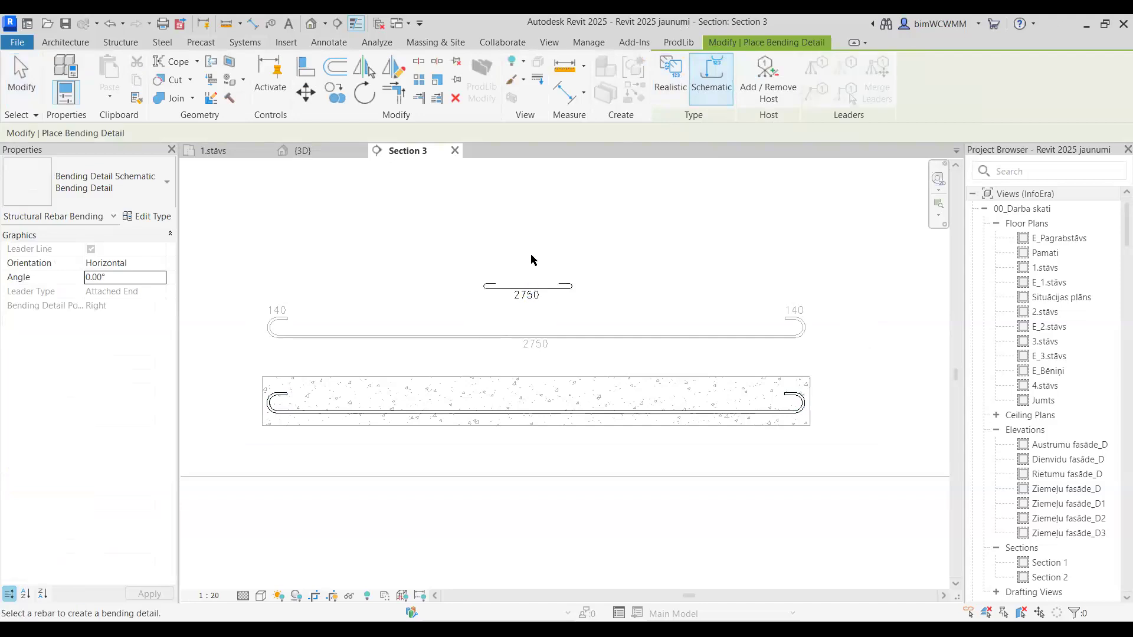
# - Switch the section's view scale to 1:50 to see how the schematic bending detail resizes, and restore 1:20
pyautogui.press('Escape')
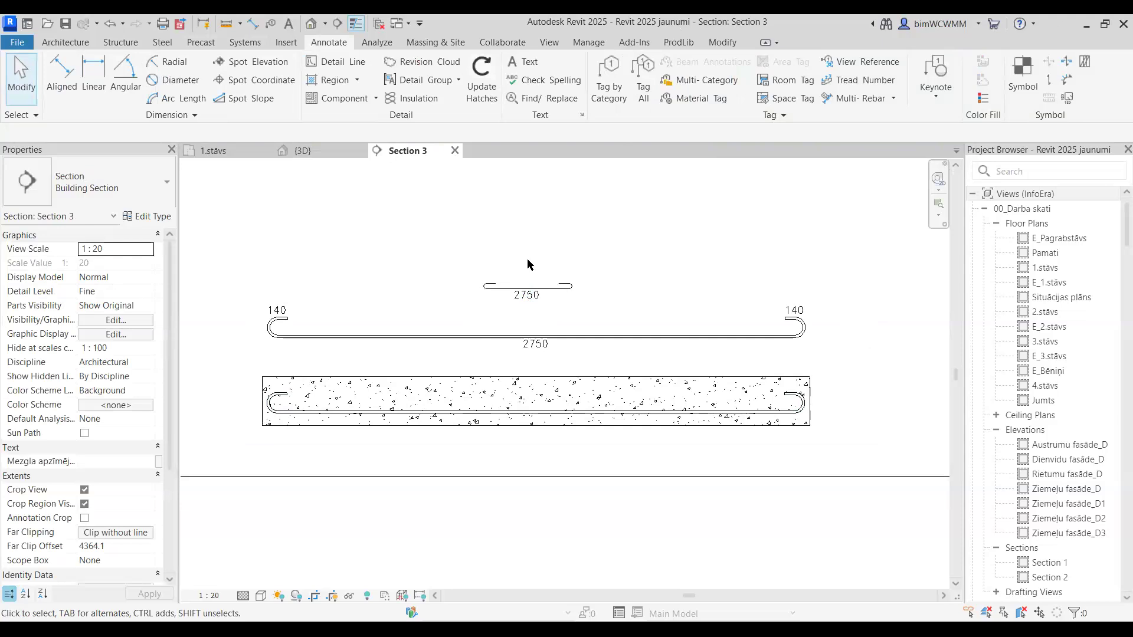
pyautogui.click(527, 287)
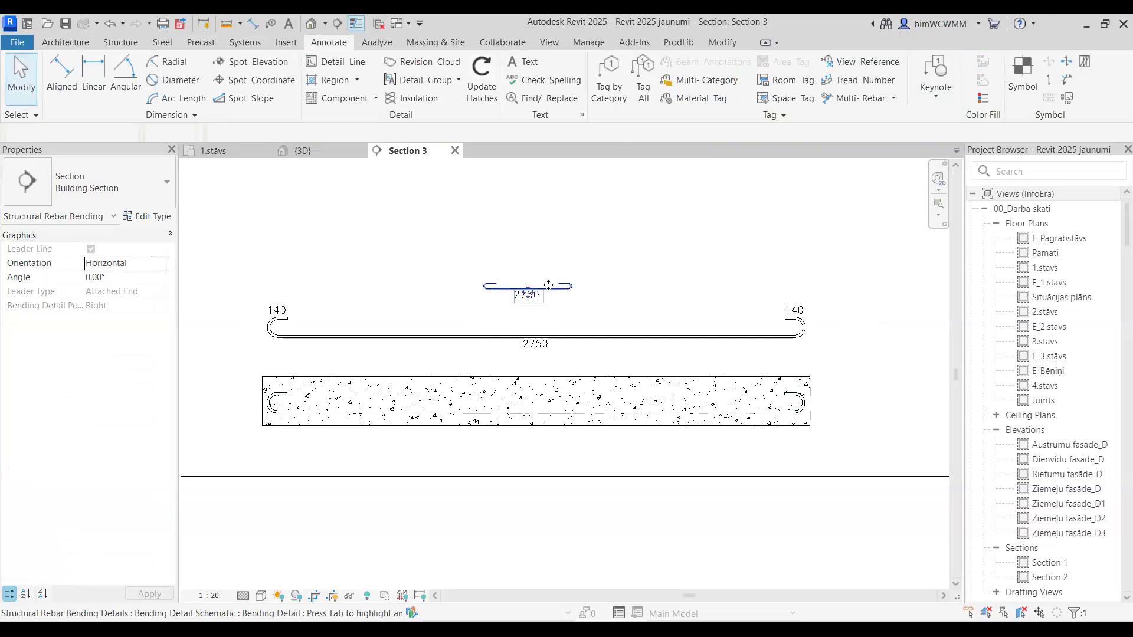
pyautogui.click(569, 260)
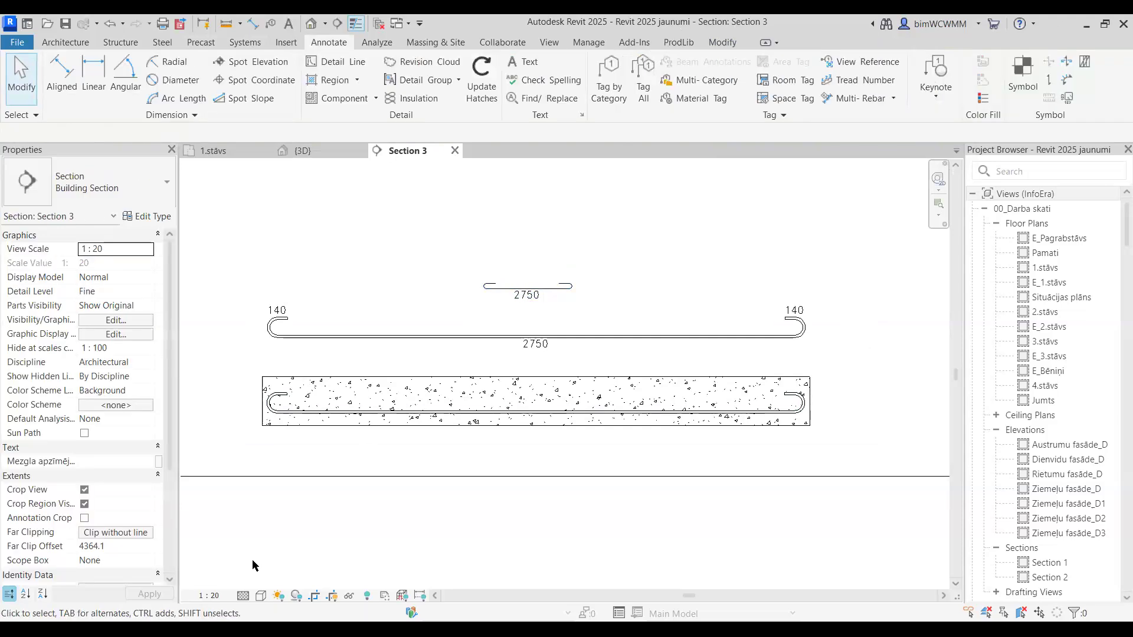
pyautogui.click(213, 596)
pyautogui.click(213, 497)
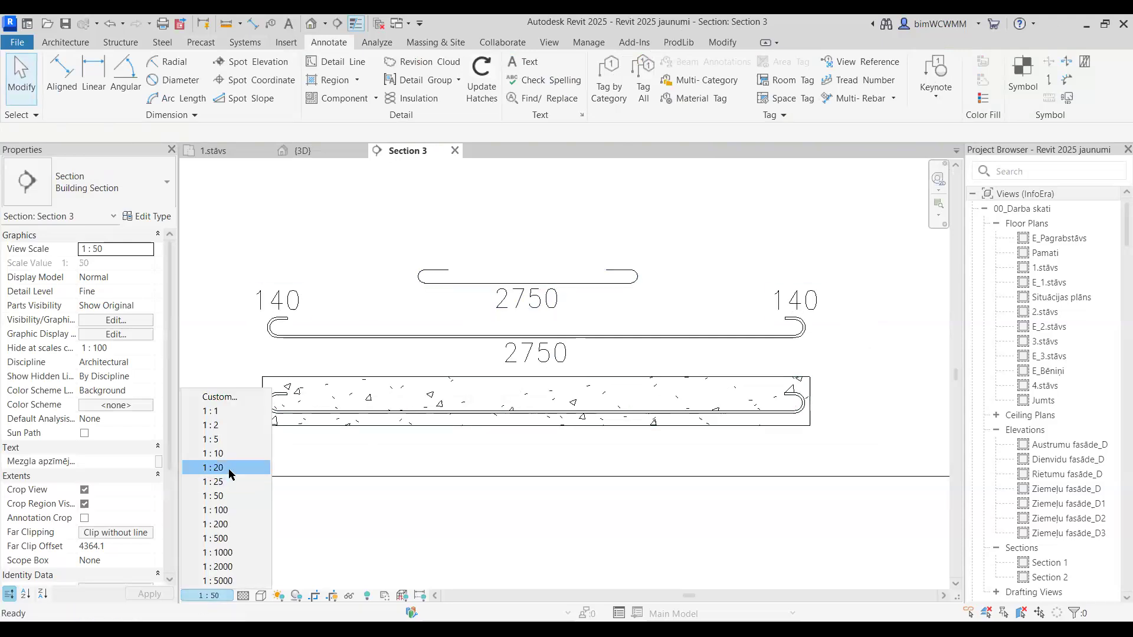
pyautogui.click(232, 469)
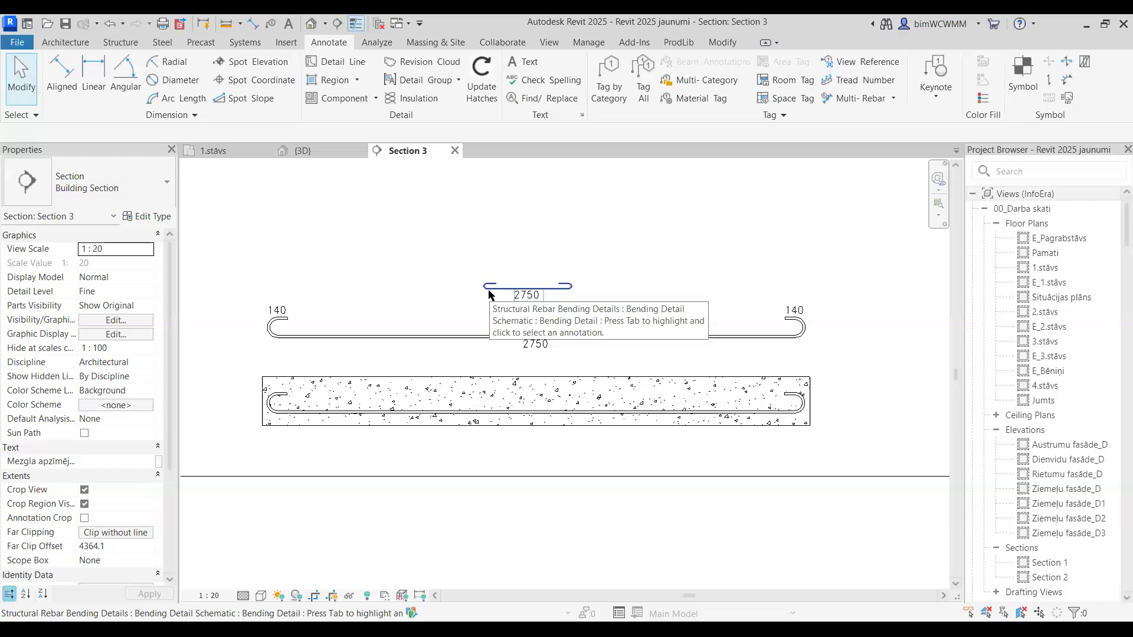
# - Turn on Hook Lengths in the schematic bending detail's type properties, apply it, and turn the option off again
pyautogui.scroll(1, 494, 293)
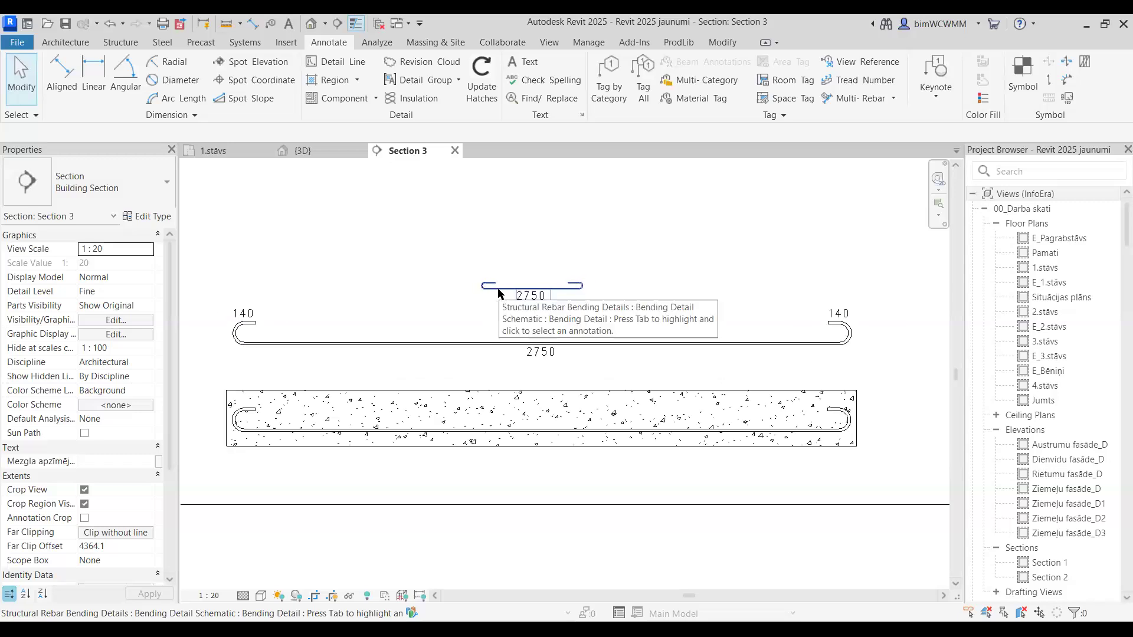
pyautogui.click(498, 294)
pyautogui.click(146, 218)
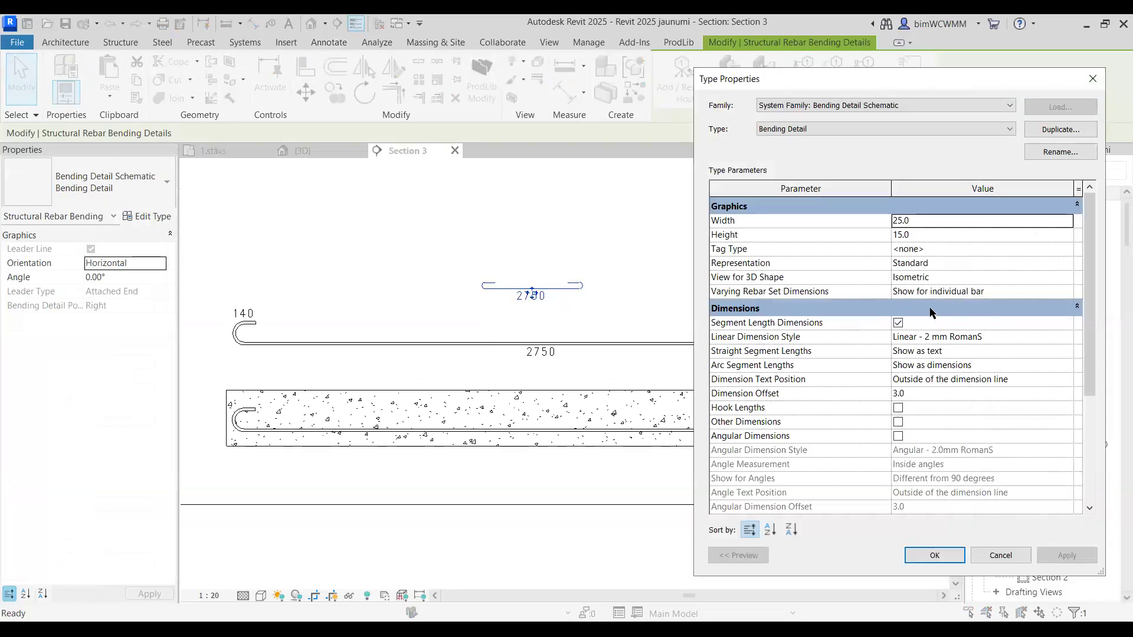
pyautogui.scroll(-2, 931, 313)
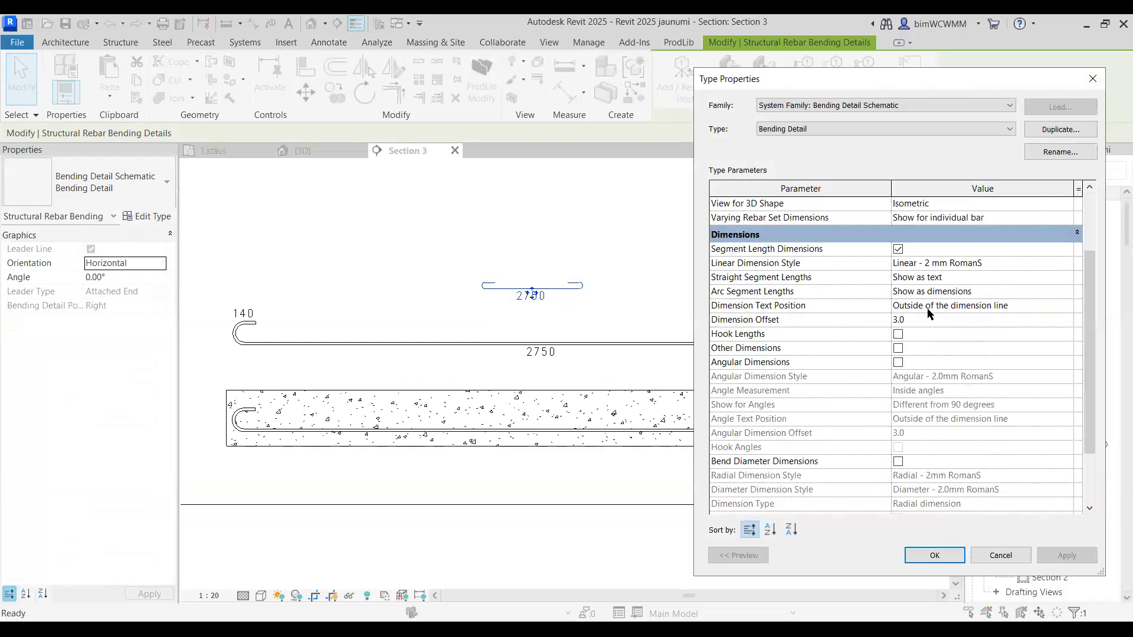
pyautogui.click(898, 334)
pyautogui.click(1067, 555)
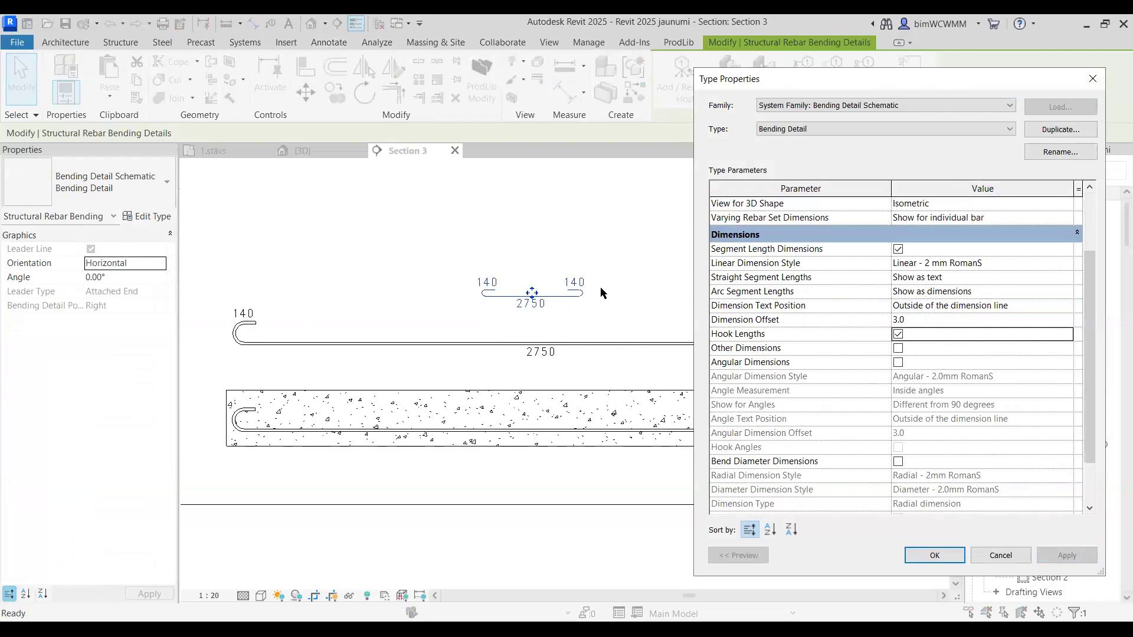
pyautogui.click(898, 334)
pyautogui.scroll(2, 900, 338)
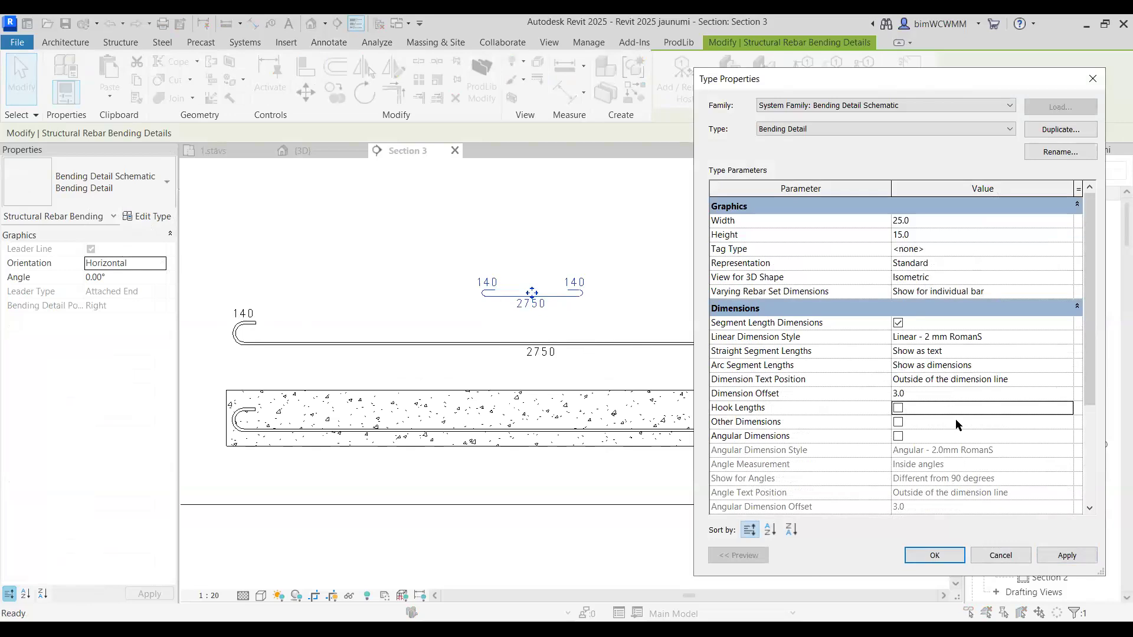
pyautogui.click(946, 564)
pyautogui.click(670, 260)
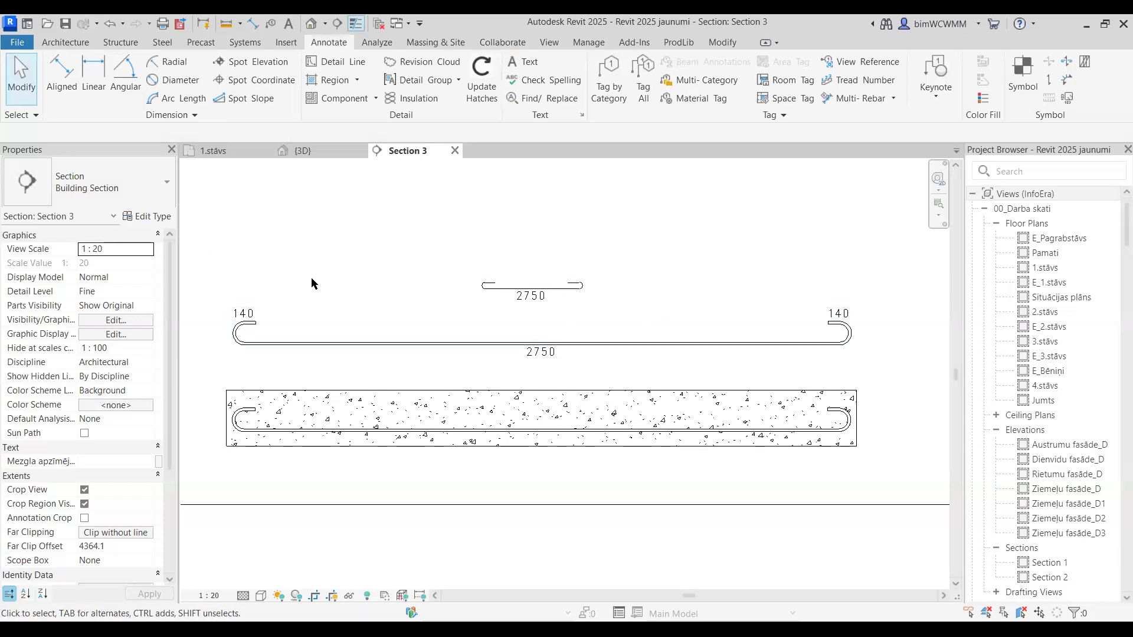
# - Try the ascending and descending parameter sort orders on the section view's properties, restore the default order, and review the list
pyautogui.scroll(-4, 68, 347)
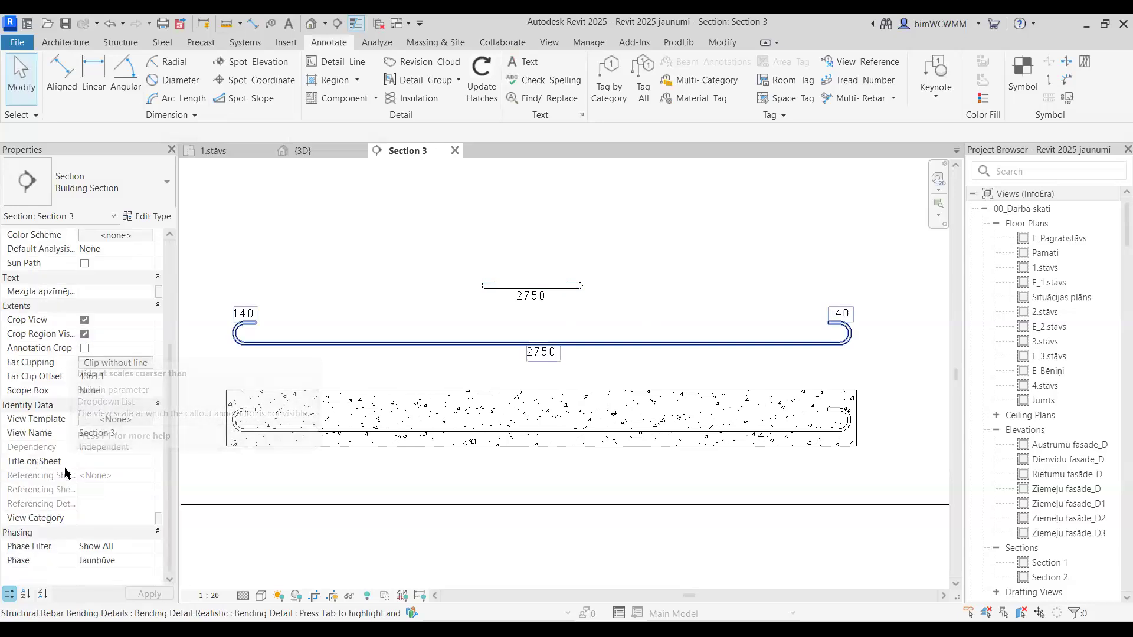
pyautogui.scroll(4, 67, 348)
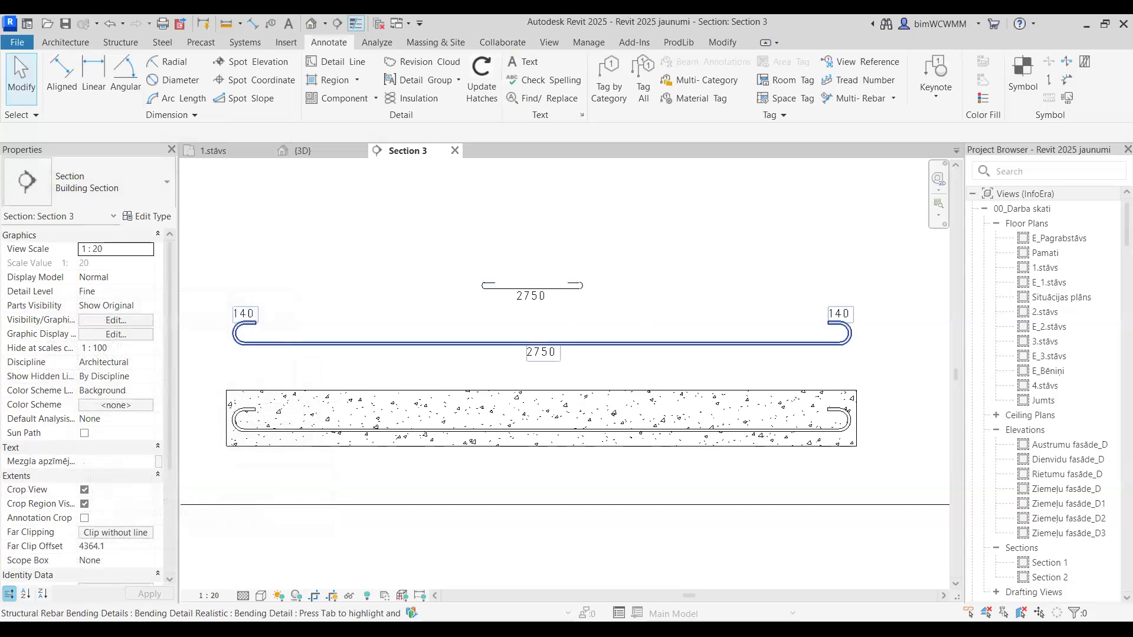
pyautogui.click(24, 596)
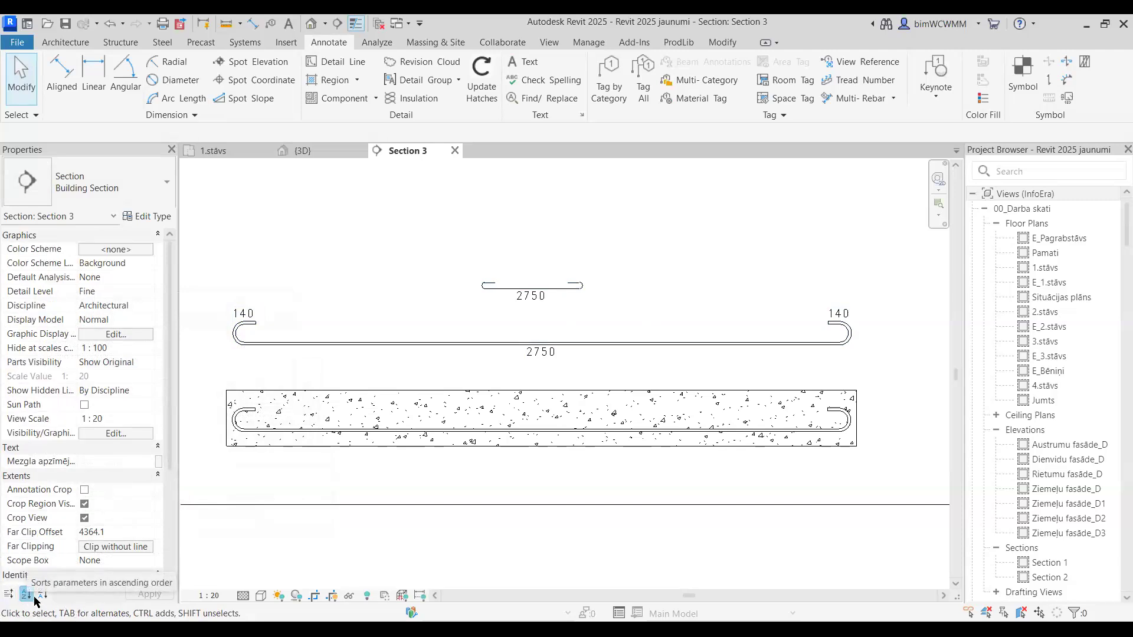
pyautogui.click(46, 597)
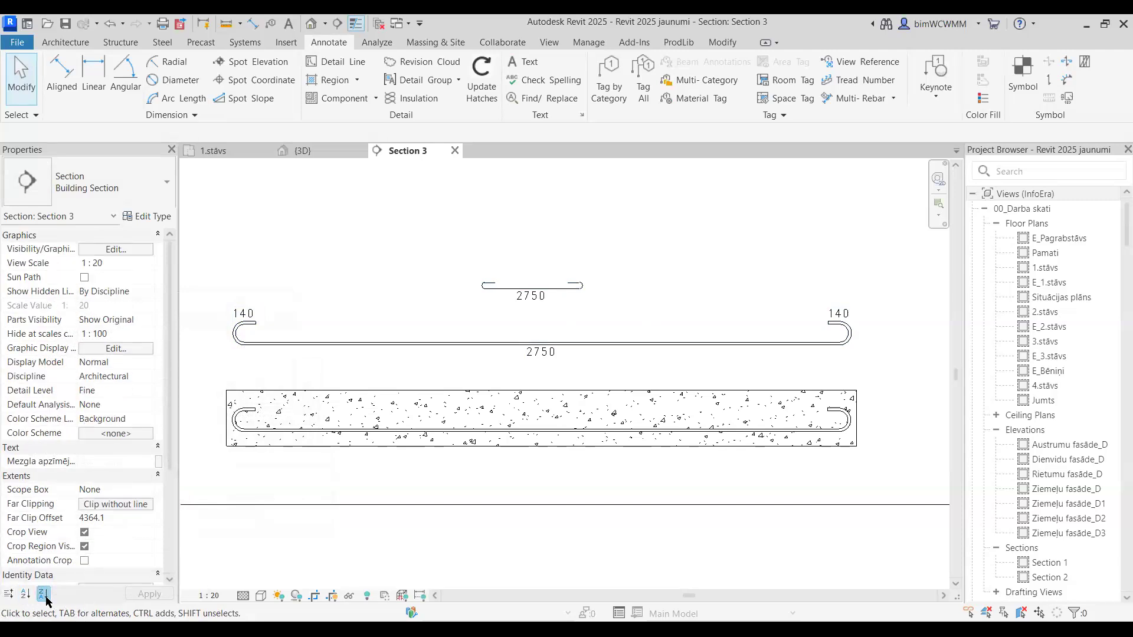
pyautogui.click(11, 593)
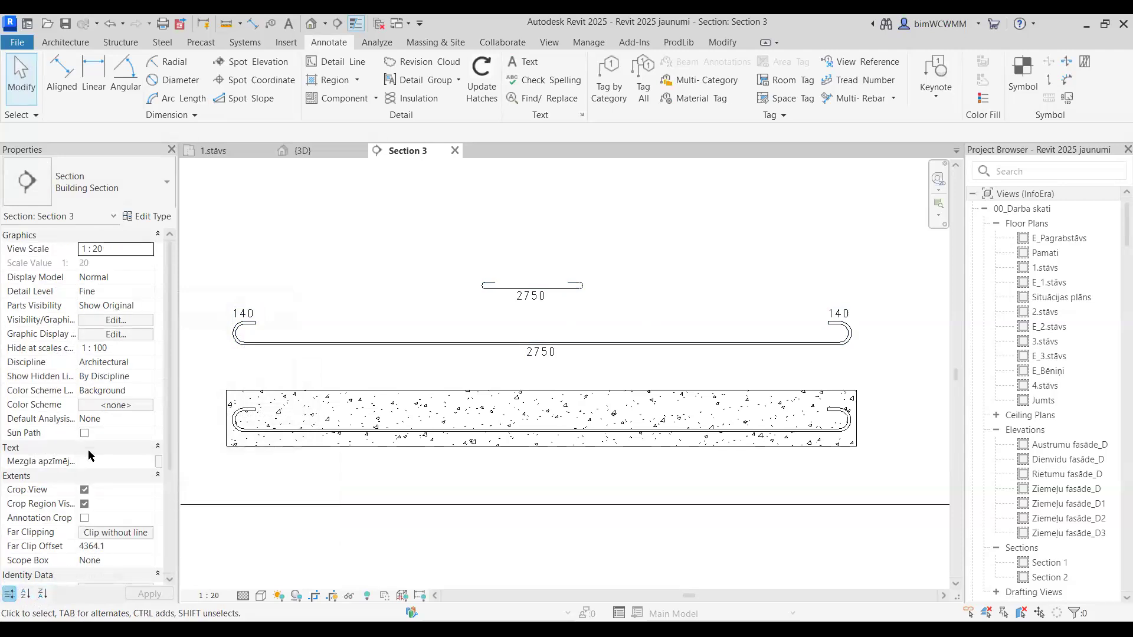
pyautogui.click(24, 594)
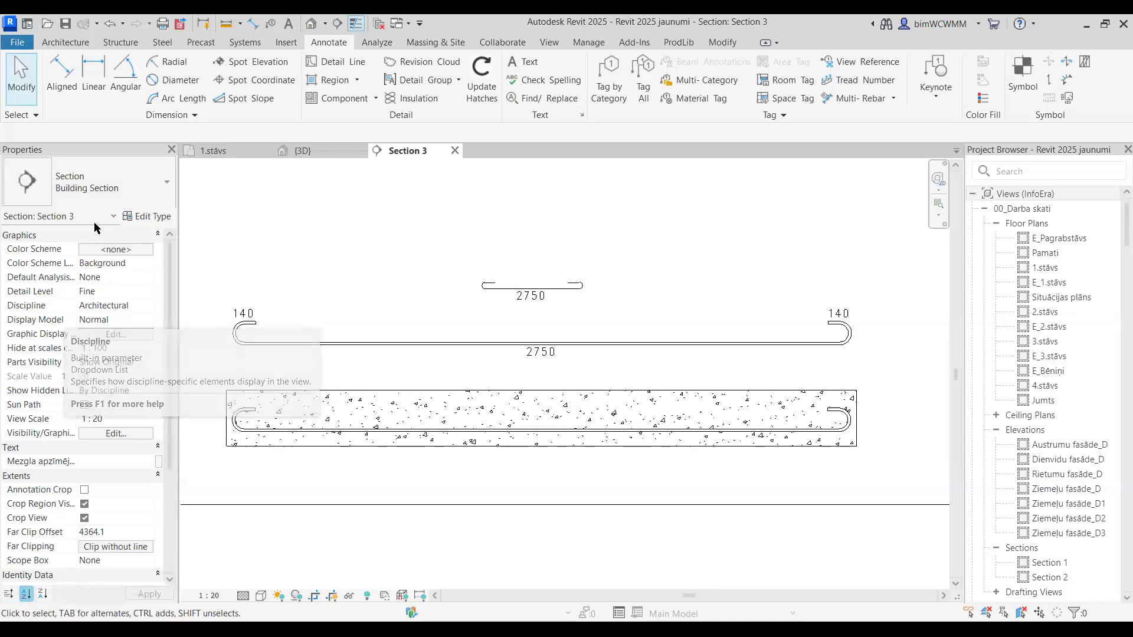
pyautogui.click(9, 594)
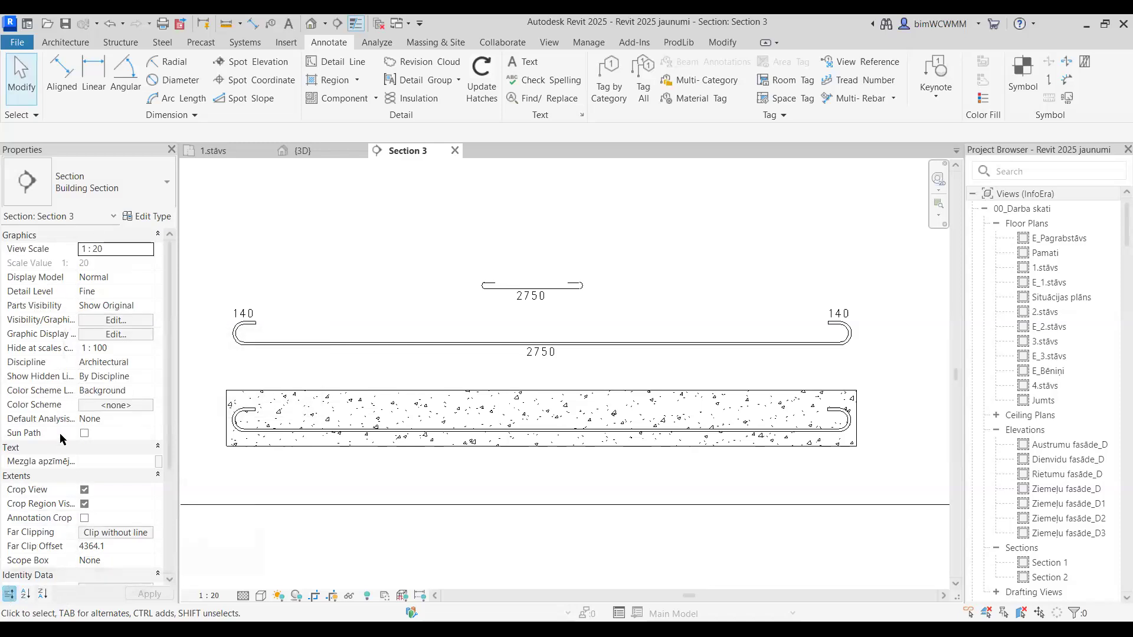
pyautogui.scroll(-3, 61, 440)
pyautogui.scroll(-1, 61, 440)
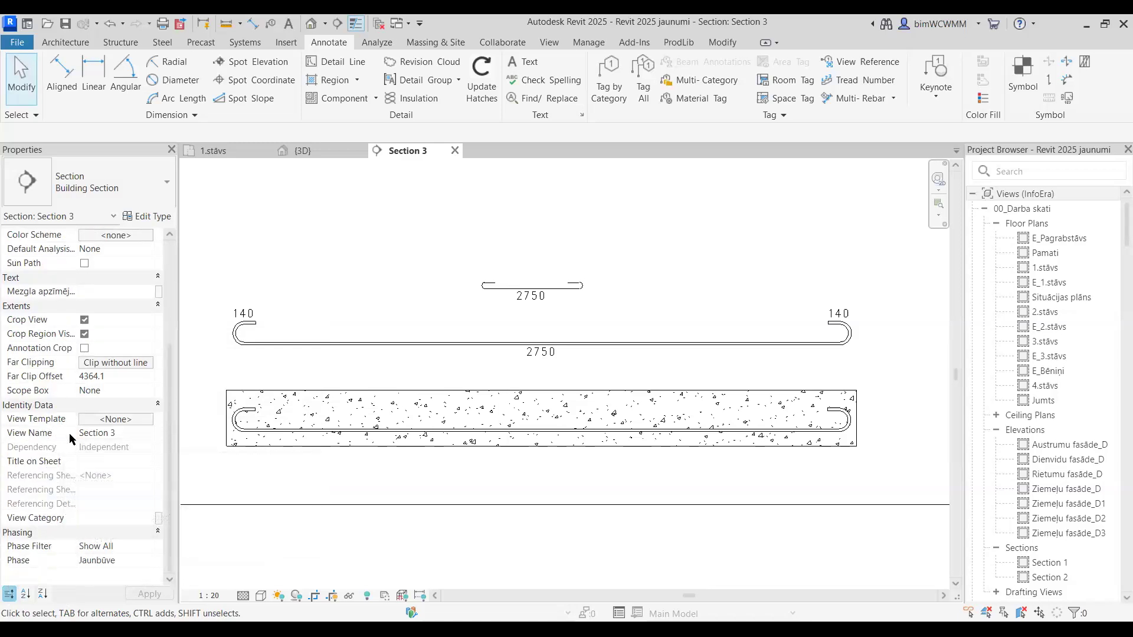
pyautogui.scroll(5, 70, 439)
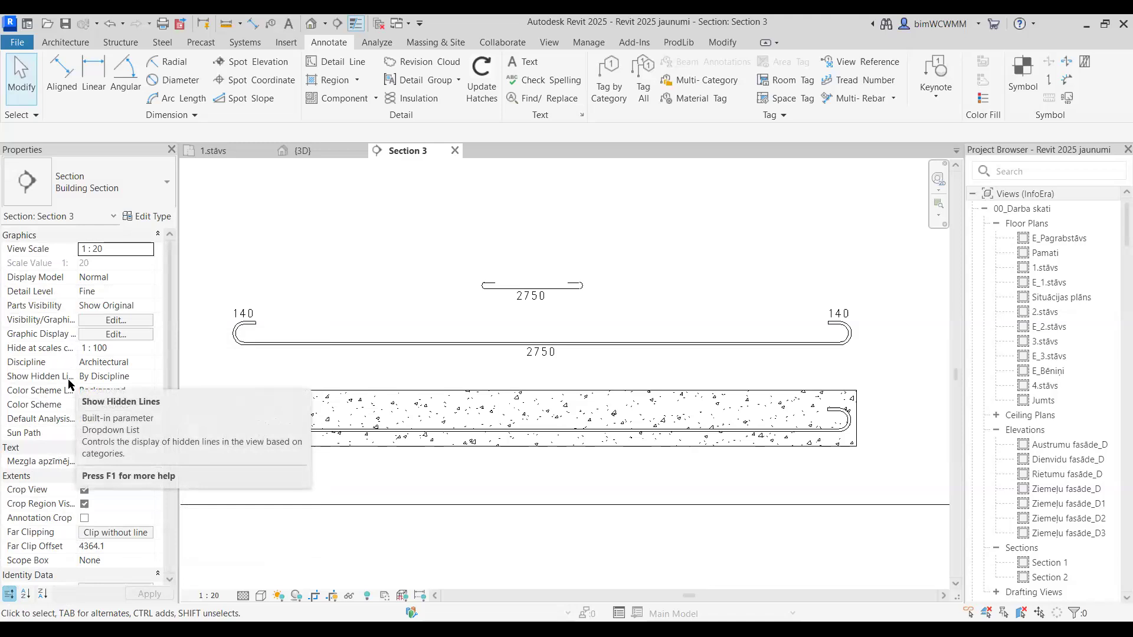
pyautogui.scroll(-5, 69, 387)
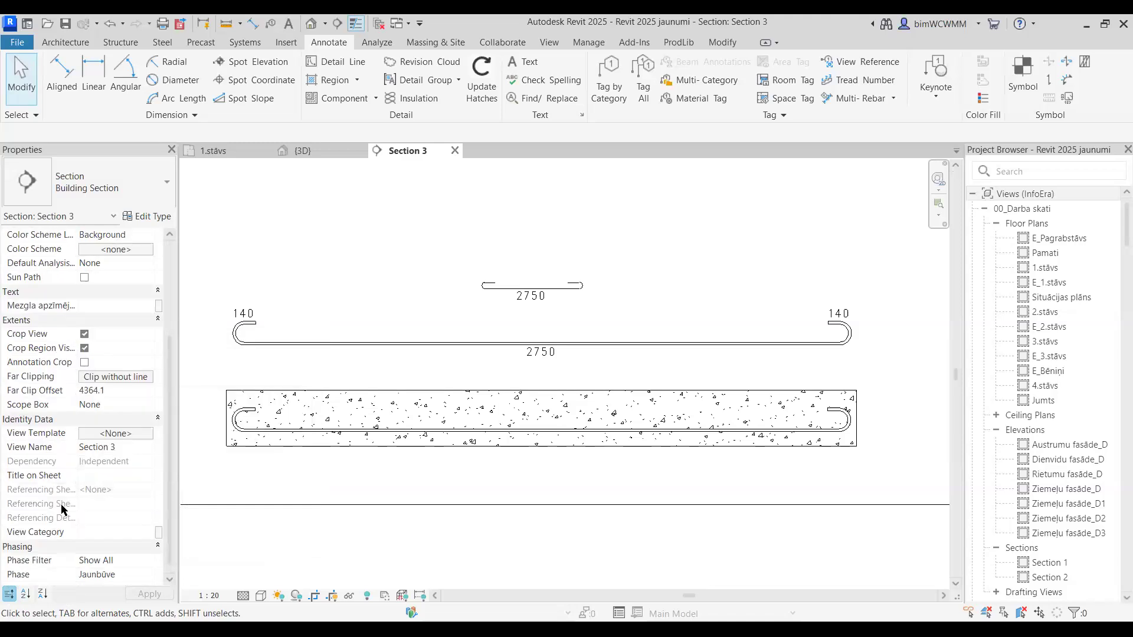
pyautogui.scroll(5, 58, 548)
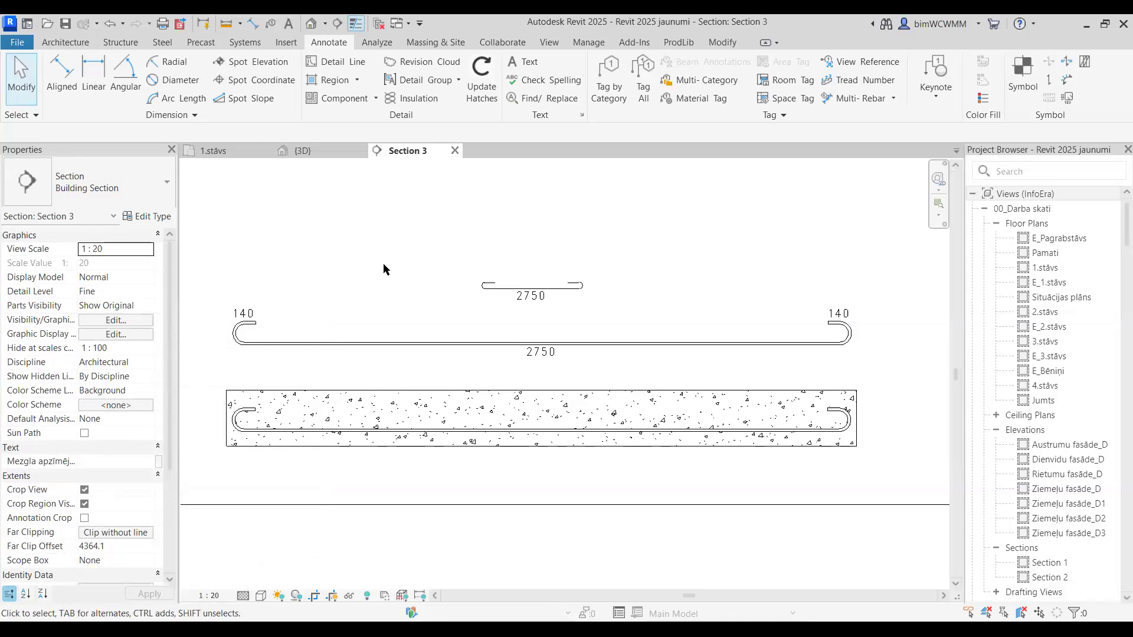
# - Bring the whole section crop region into view and open the project's Material Browser
pyautogui.scroll(-2, 374, 257)
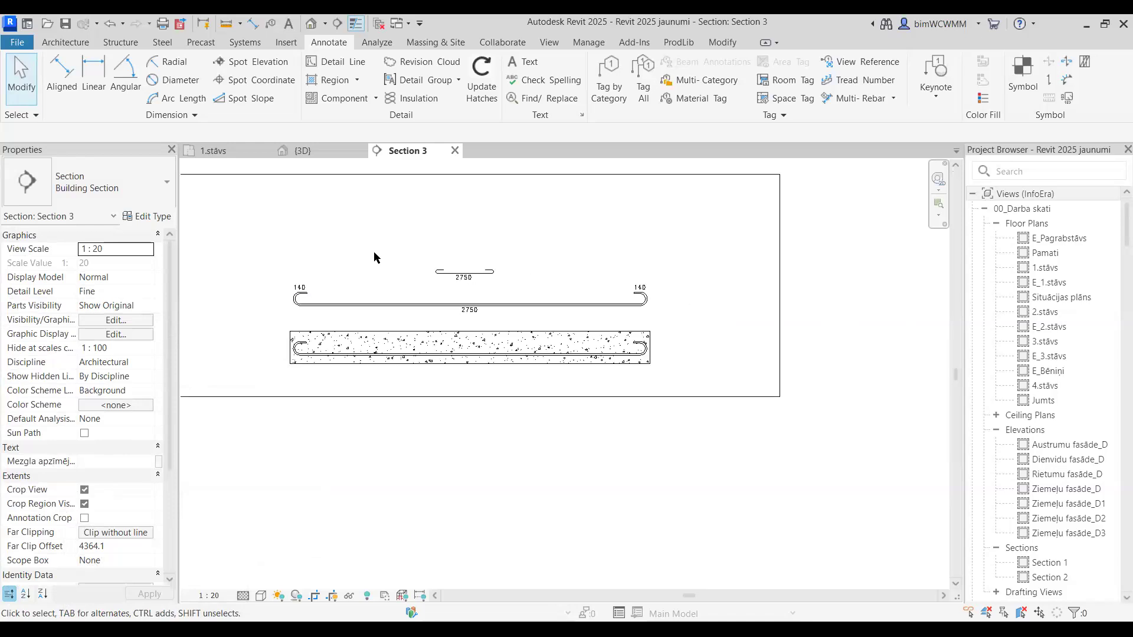
pyautogui.scroll(-1, 373, 251)
pyautogui.moveTo(401, 282); pyautogui.dragTo(427, 366, button='middle')
pyautogui.click(580, 44)
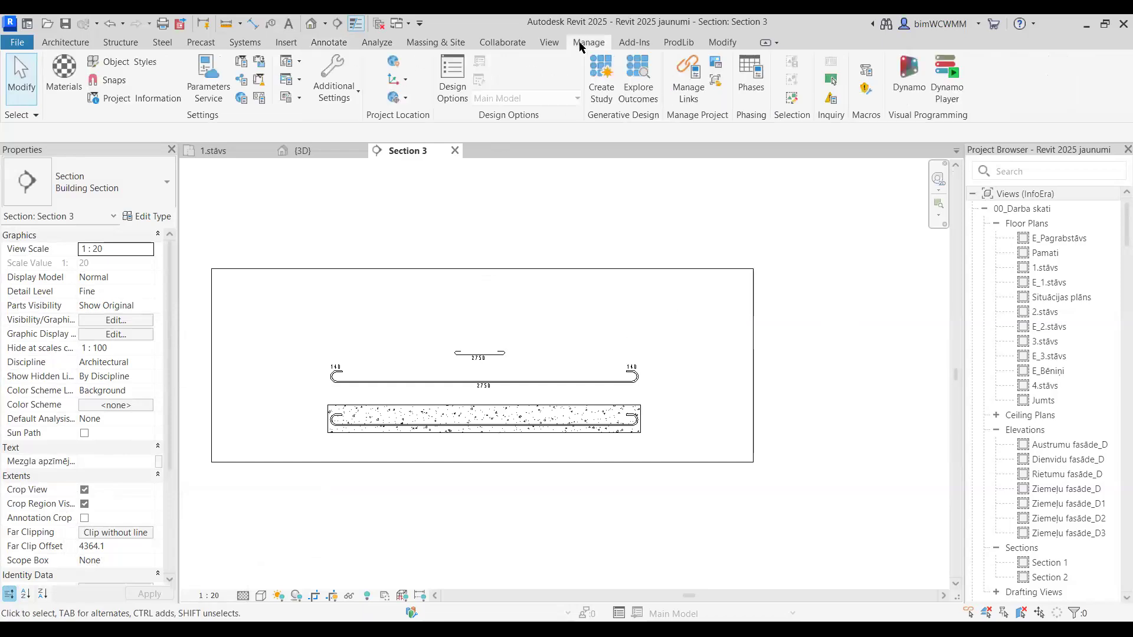
pyautogui.click(71, 89)
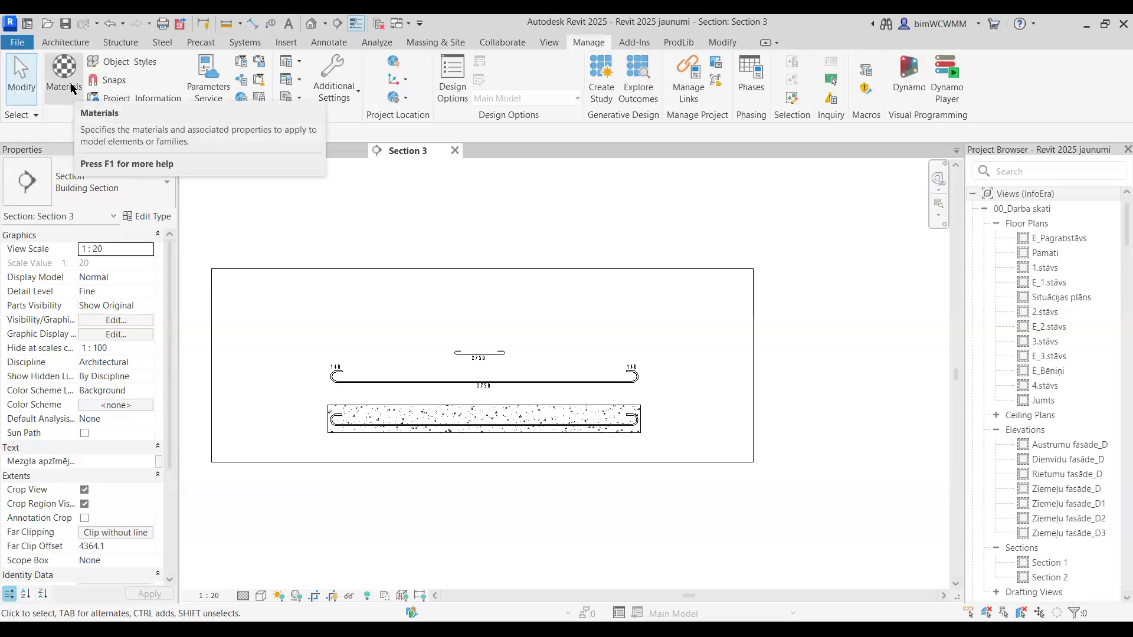
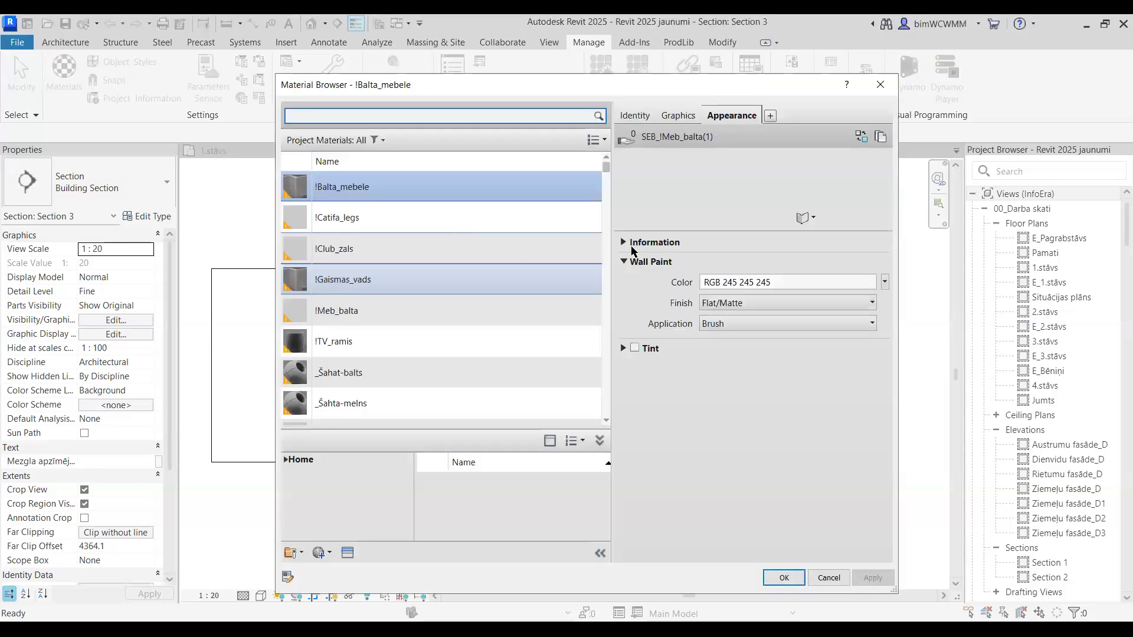
# - Preview the appearance of the !Club_zals material at Draft Quality, and return its render setting to Quick
pyautogui.click(814, 219)
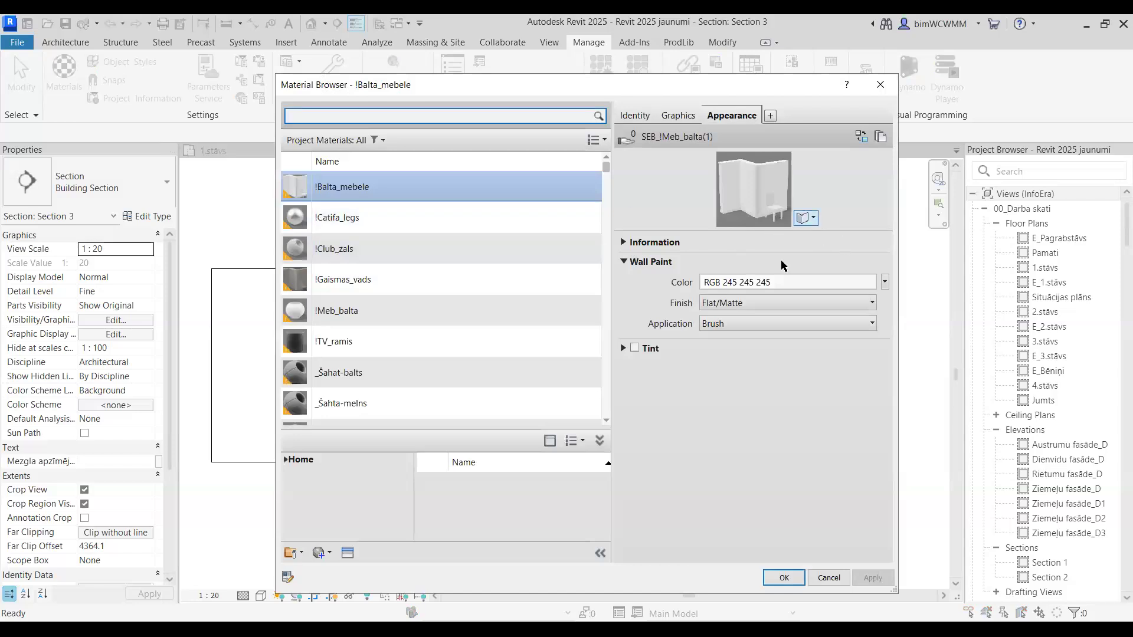
pyautogui.moveTo(777, 270)
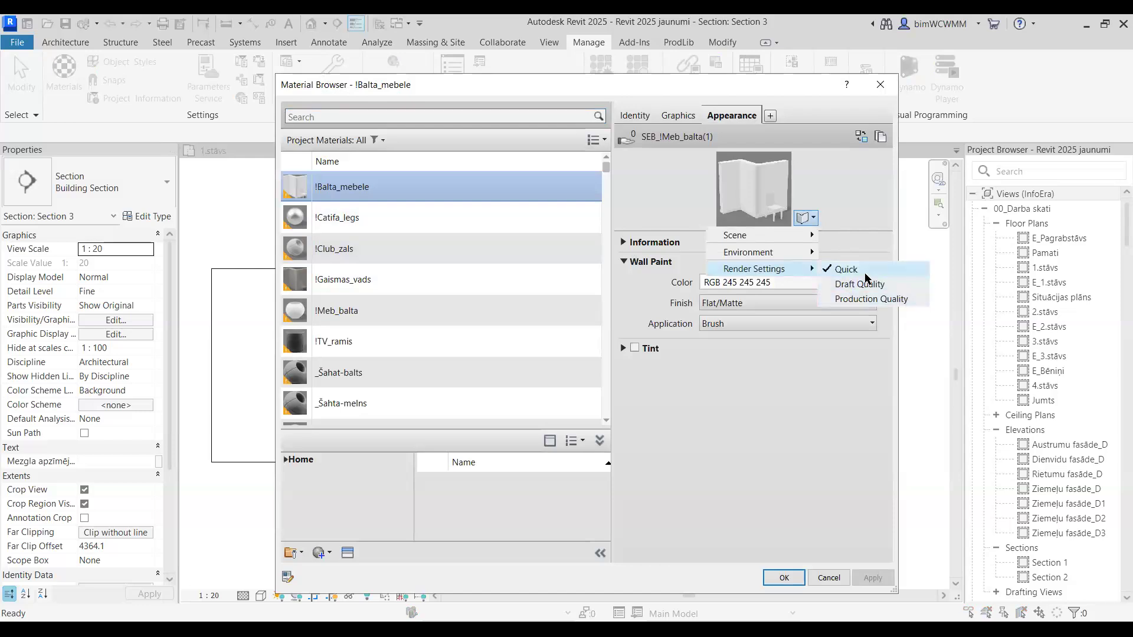
pyautogui.click(412, 252)
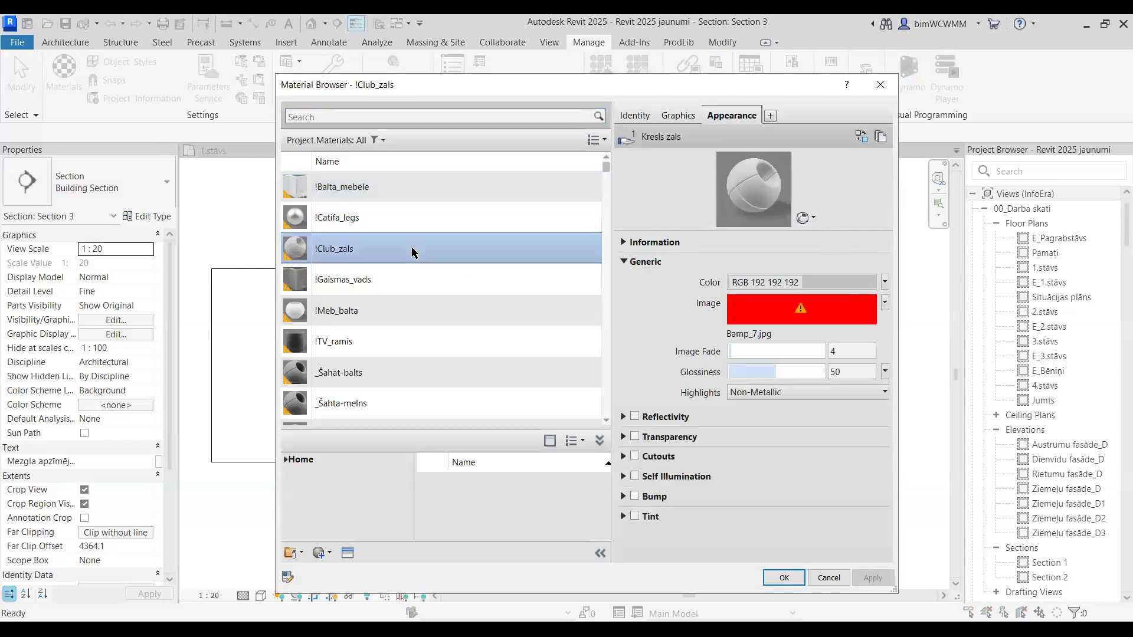
pyautogui.click(810, 223)
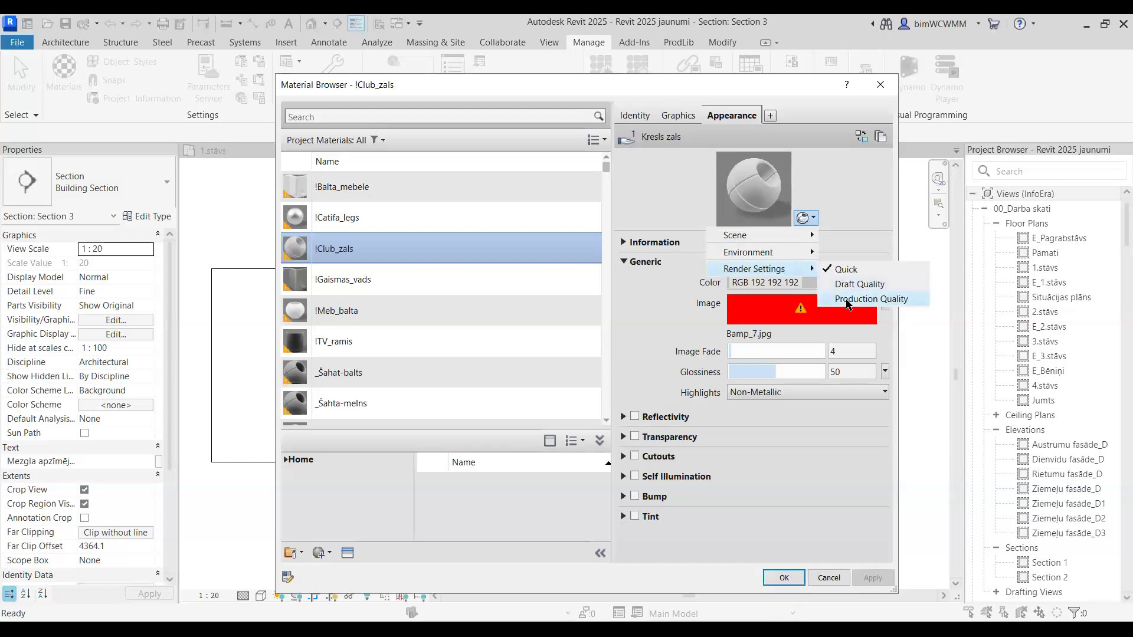
pyautogui.click(860, 284)
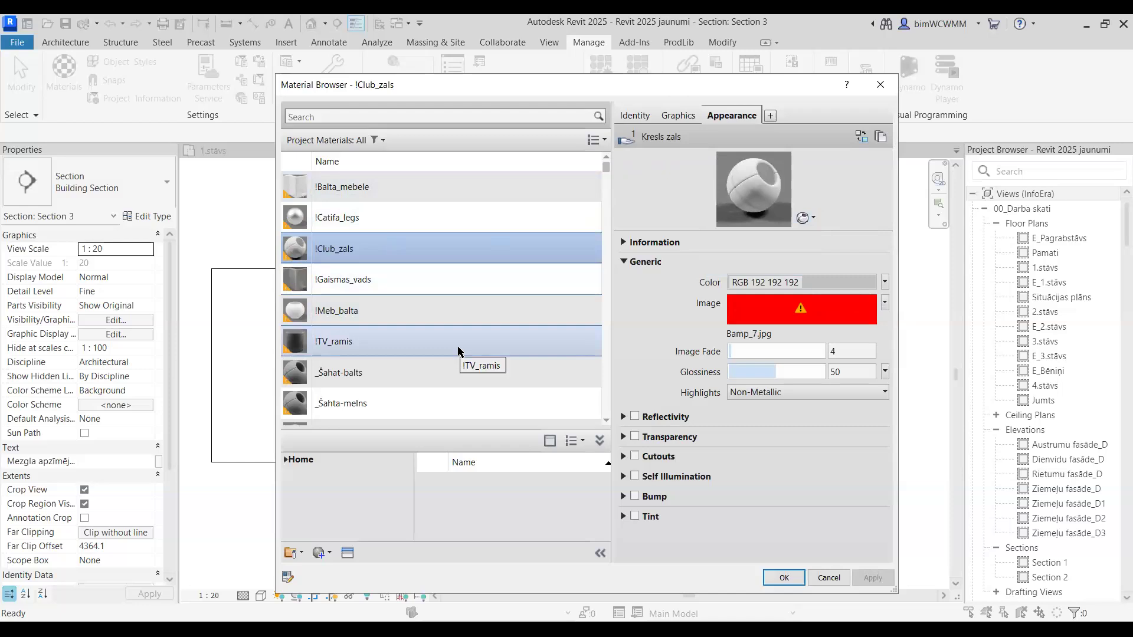
pyautogui.click(805, 218)
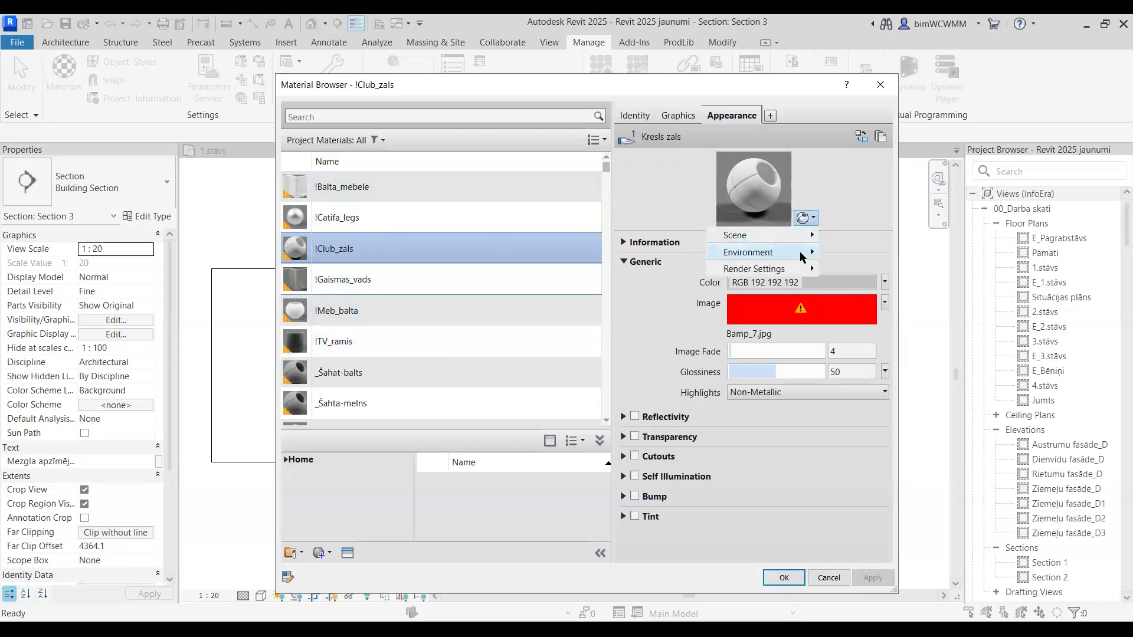
pyautogui.click(835, 274)
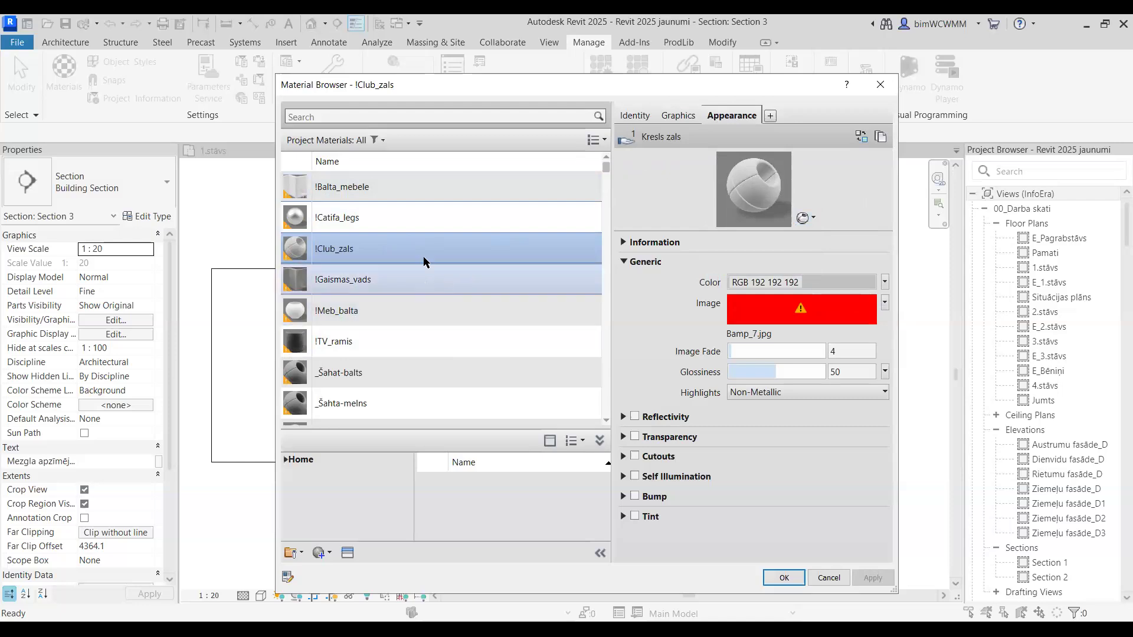
# - Select the !Club_zals, !Gaismas_vads and !Meb_balta materials together, check which commands apply to them, and close the Material Browser without changes
pyautogui.keyDown('ctrl'); pyautogui.click(394, 289); pyautogui.keyUp('ctrl')
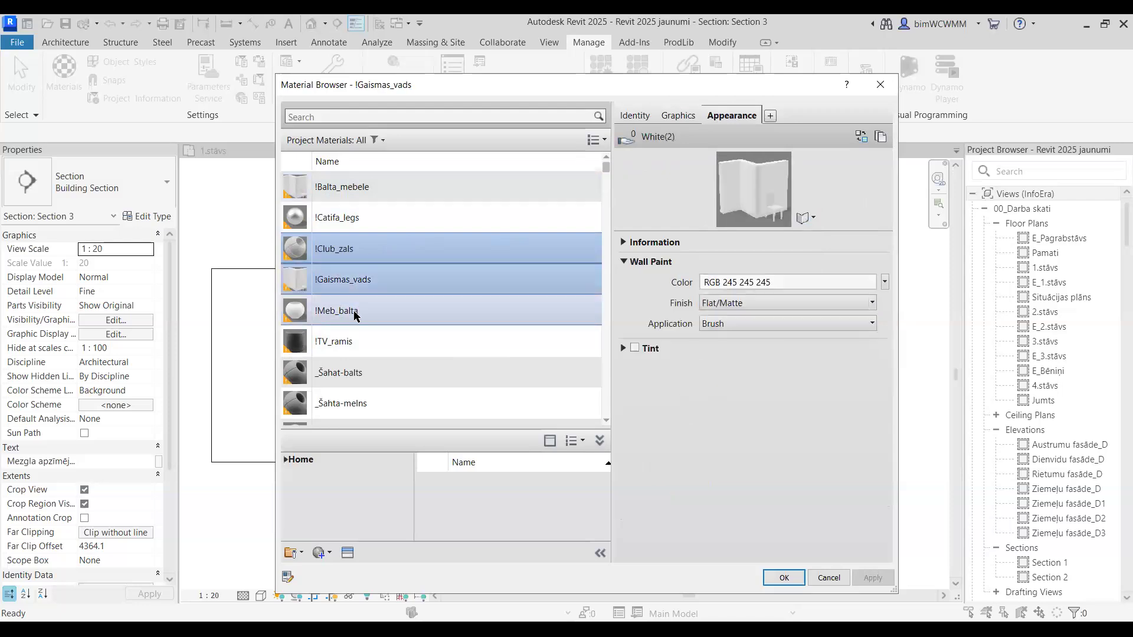
pyautogui.keyDown('ctrl'); pyautogui.click(355, 312); pyautogui.keyUp('ctrl')
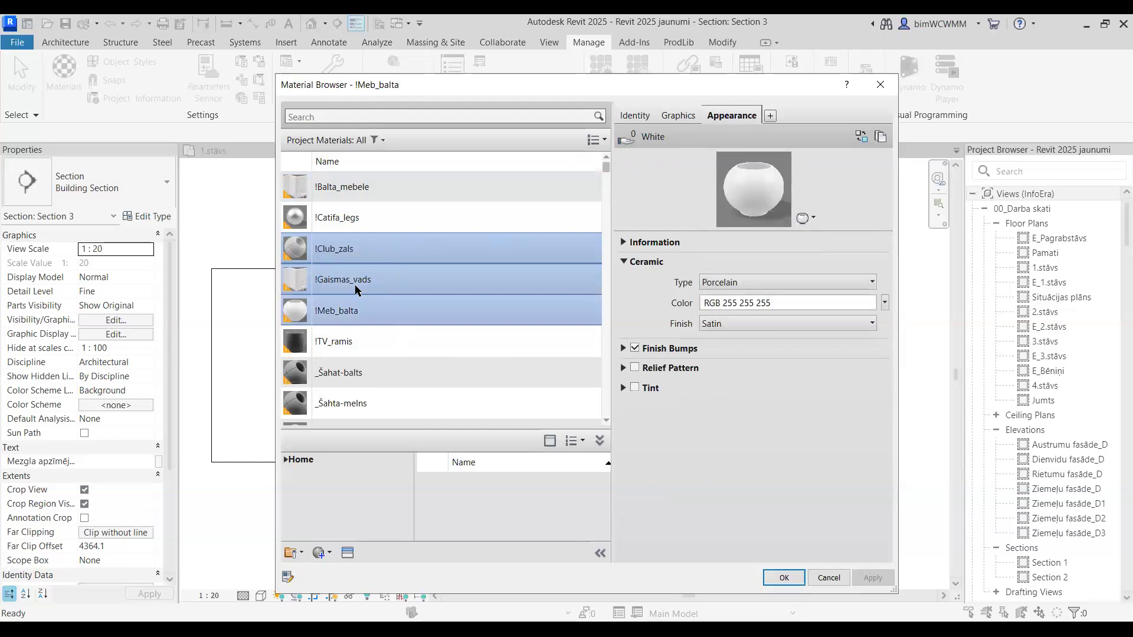
pyautogui.rightClick(378, 306)
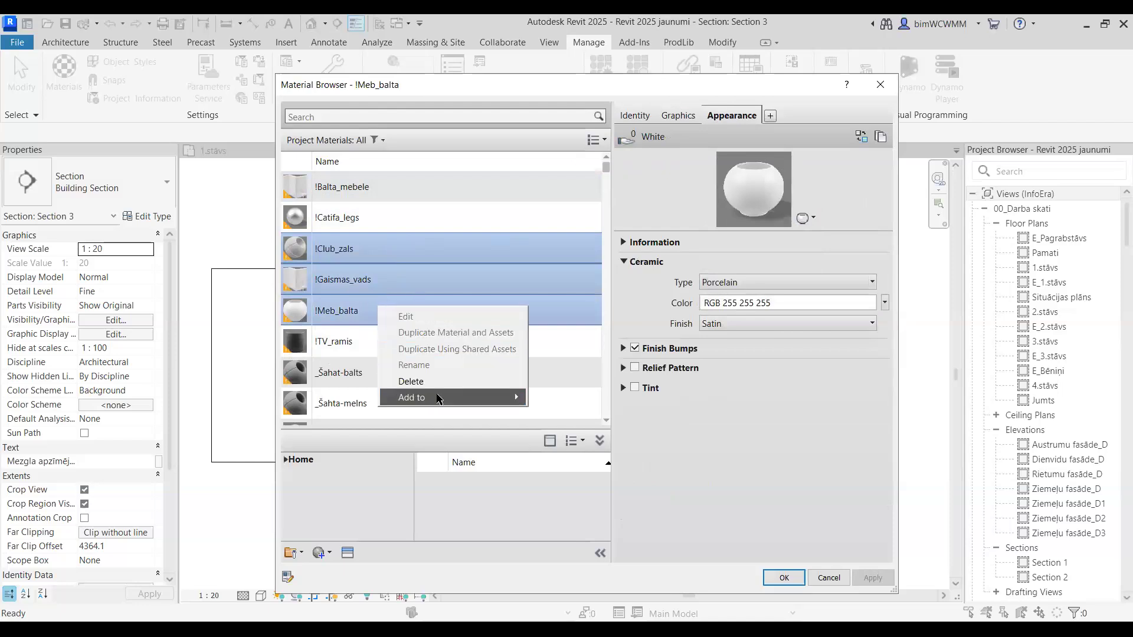
pyautogui.moveTo(464, 401)
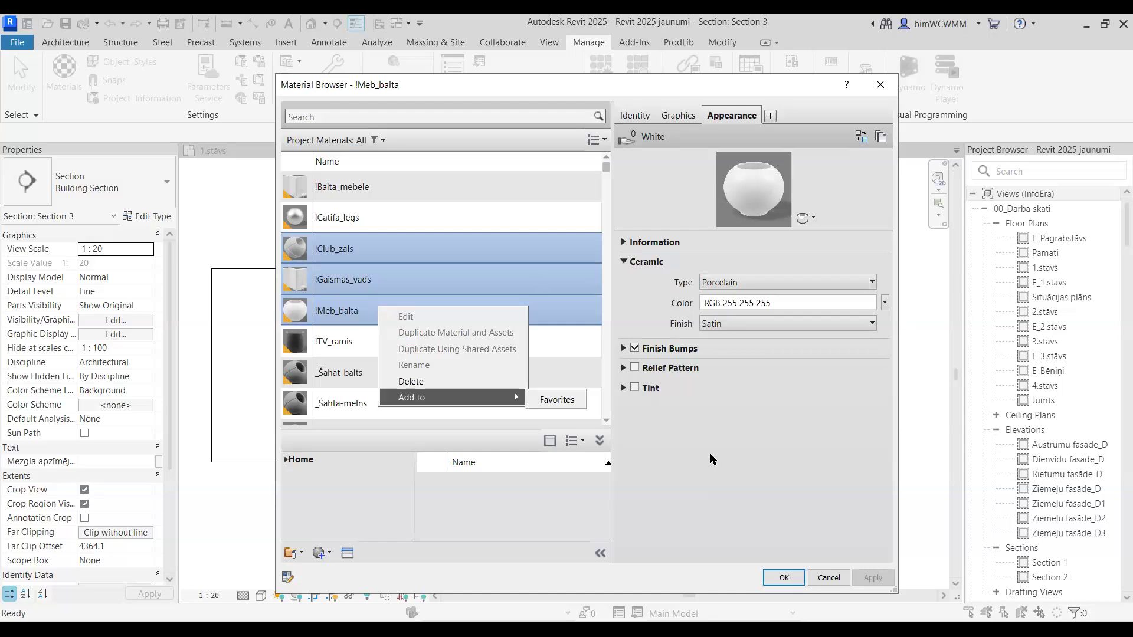
pyautogui.click(675, 437)
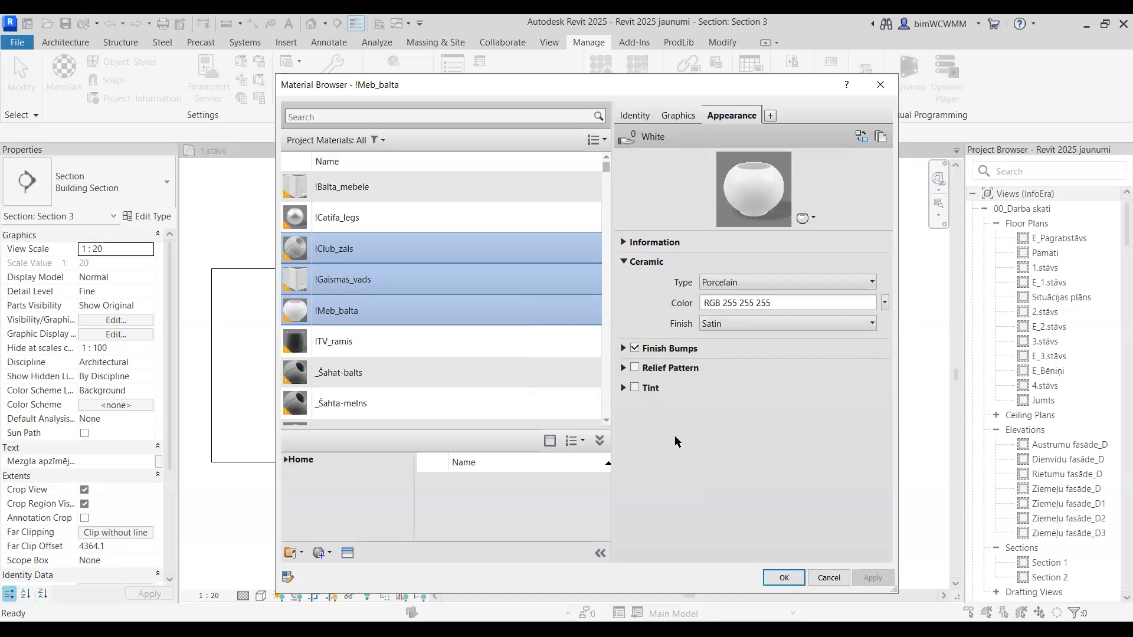
pyautogui.click(828, 578)
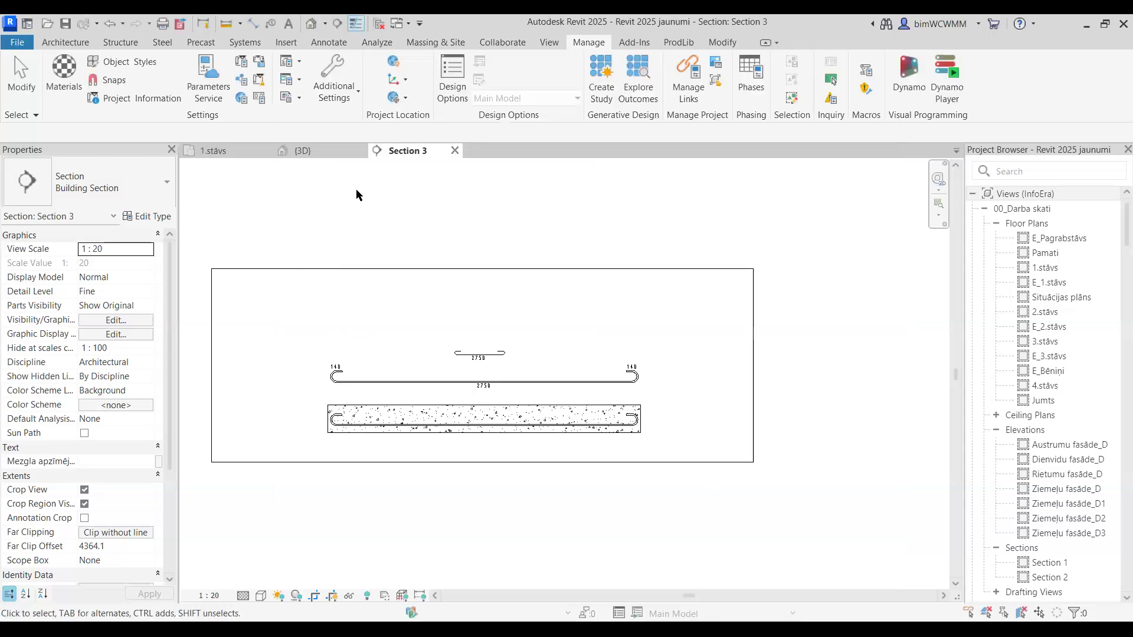
# - Go to the Home screen and examine the recent files list and its sorting options
pyautogui.moveTo(373, 233); pyautogui.dragTo(455, 251, button='middle')
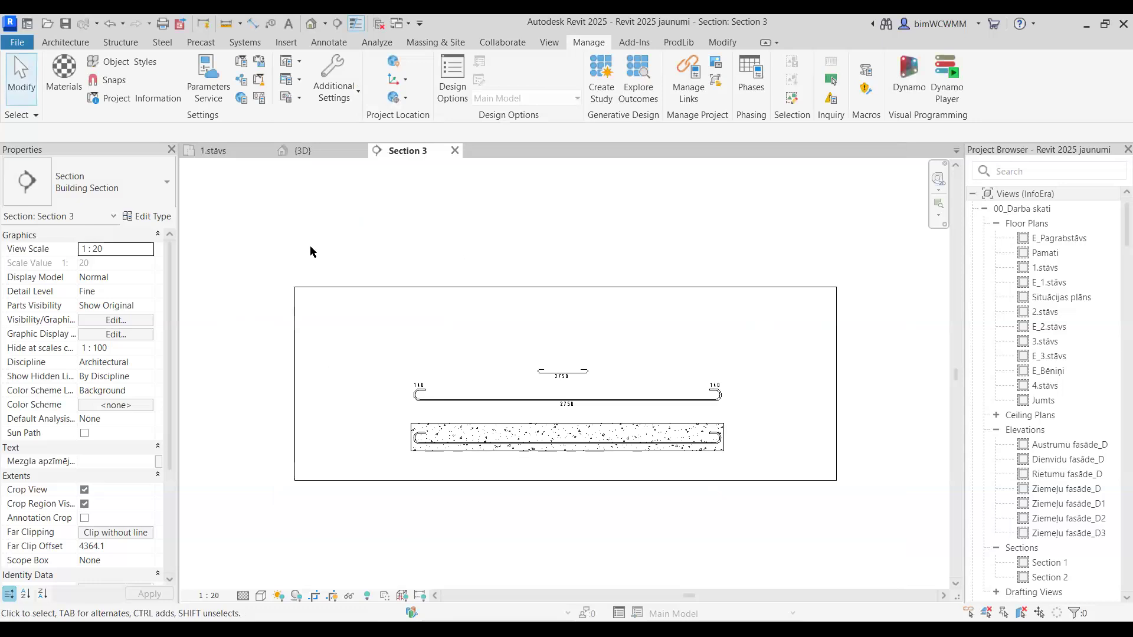
pyautogui.click(27, 23)
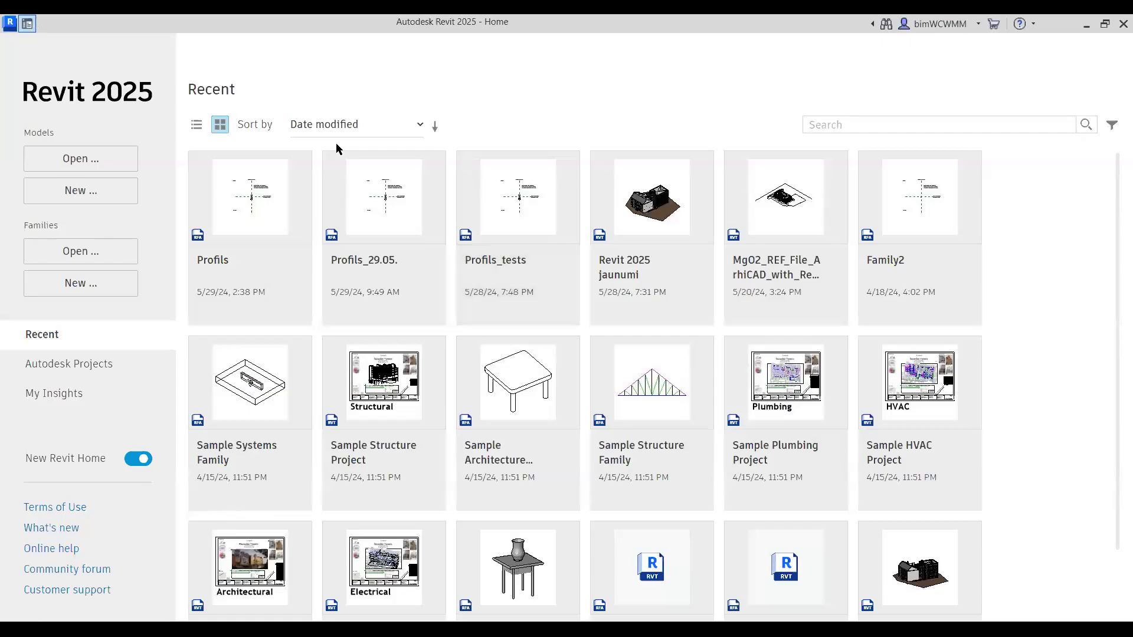
pyautogui.scroll(-2, 815, 263)
pyautogui.scroll(2, 648, 302)
pyautogui.scroll(-2, 1014, 279)
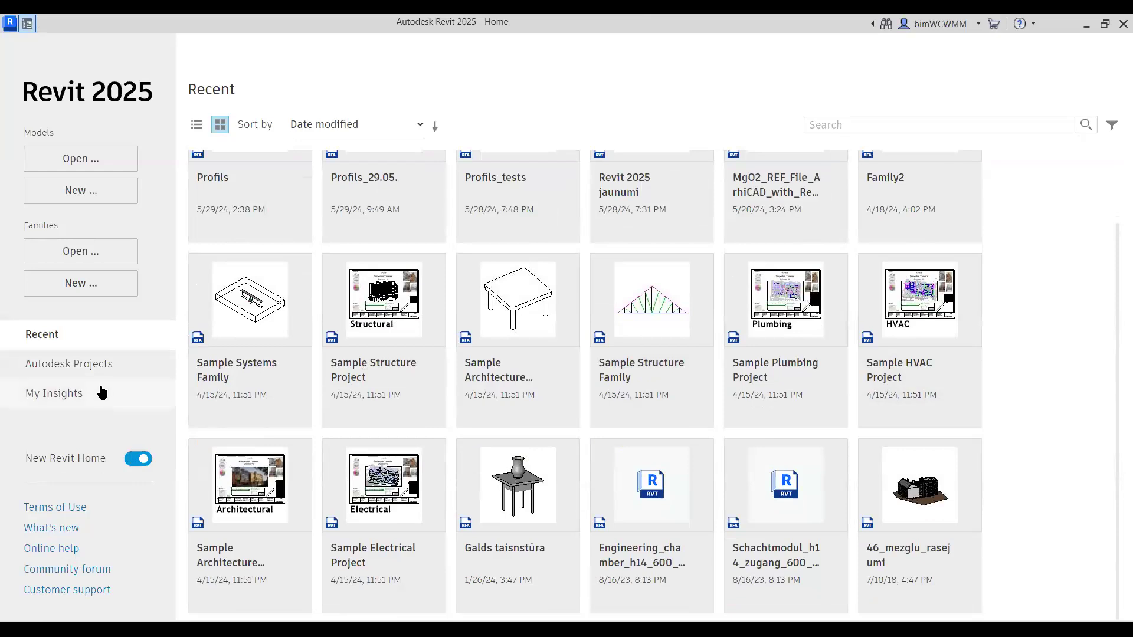
pyautogui.scroll(2, 247, 377)
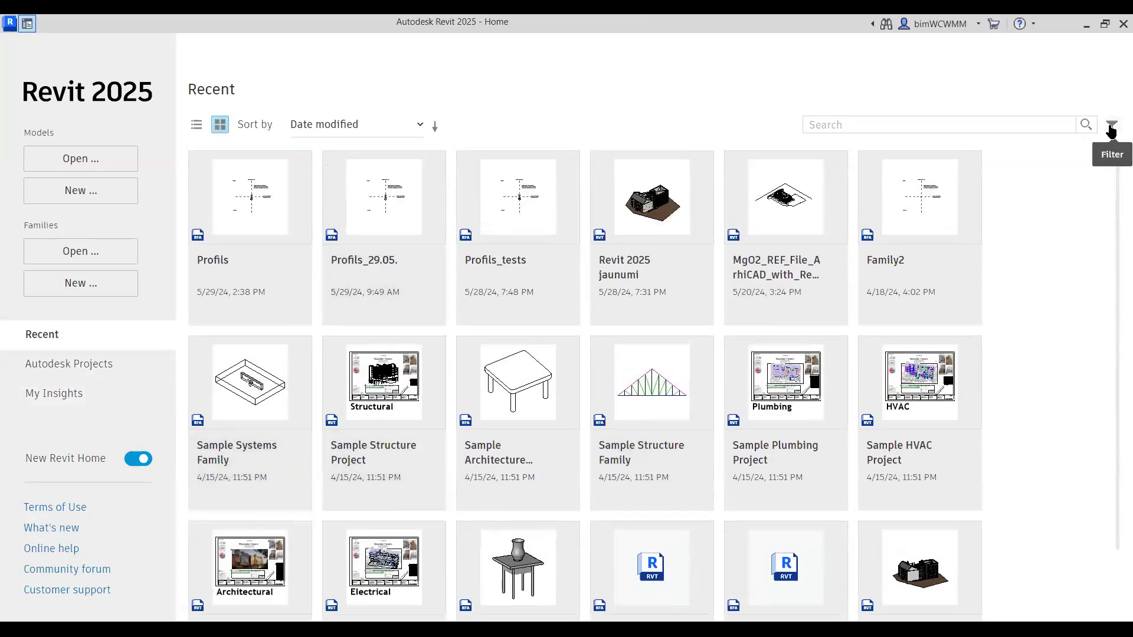
pyautogui.click(373, 125)
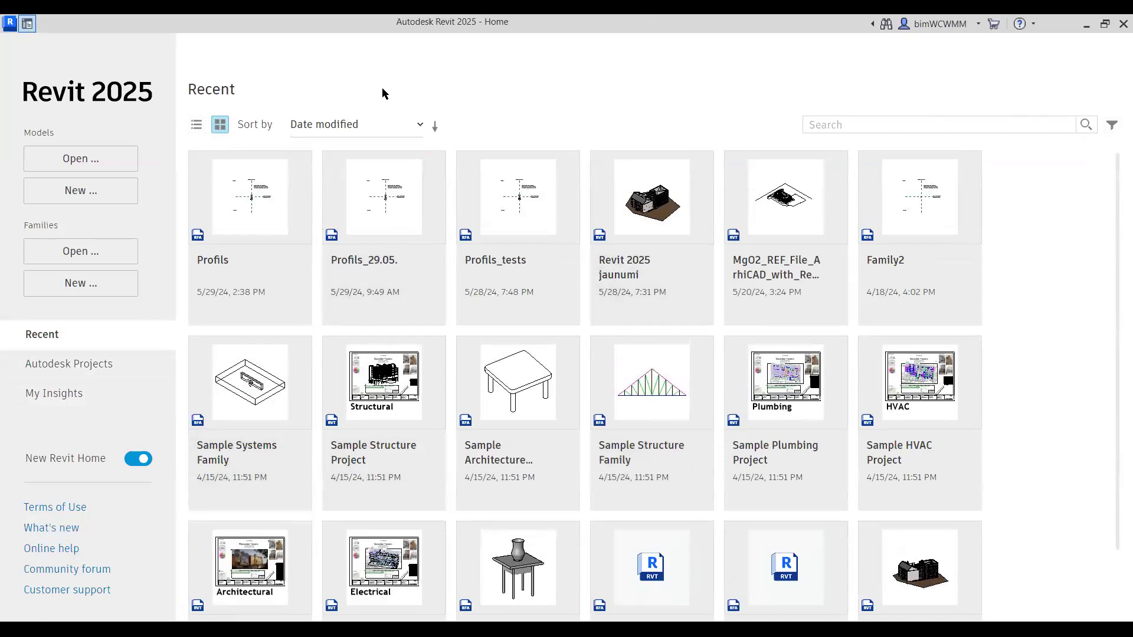
pyautogui.press('ctrl')
pyautogui.press('ctrl')
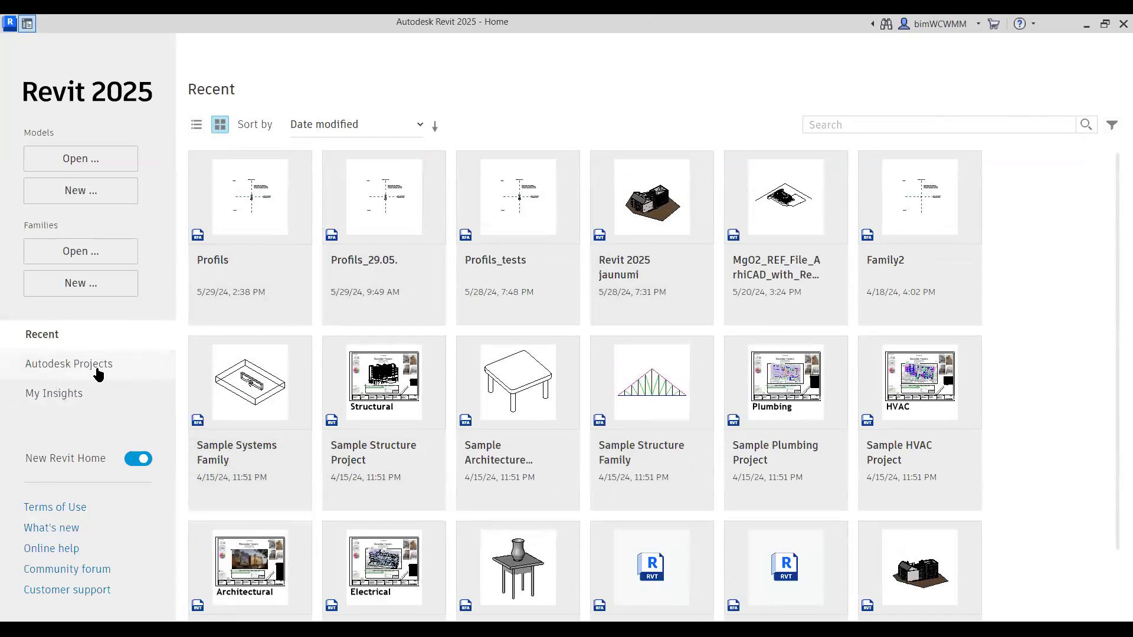